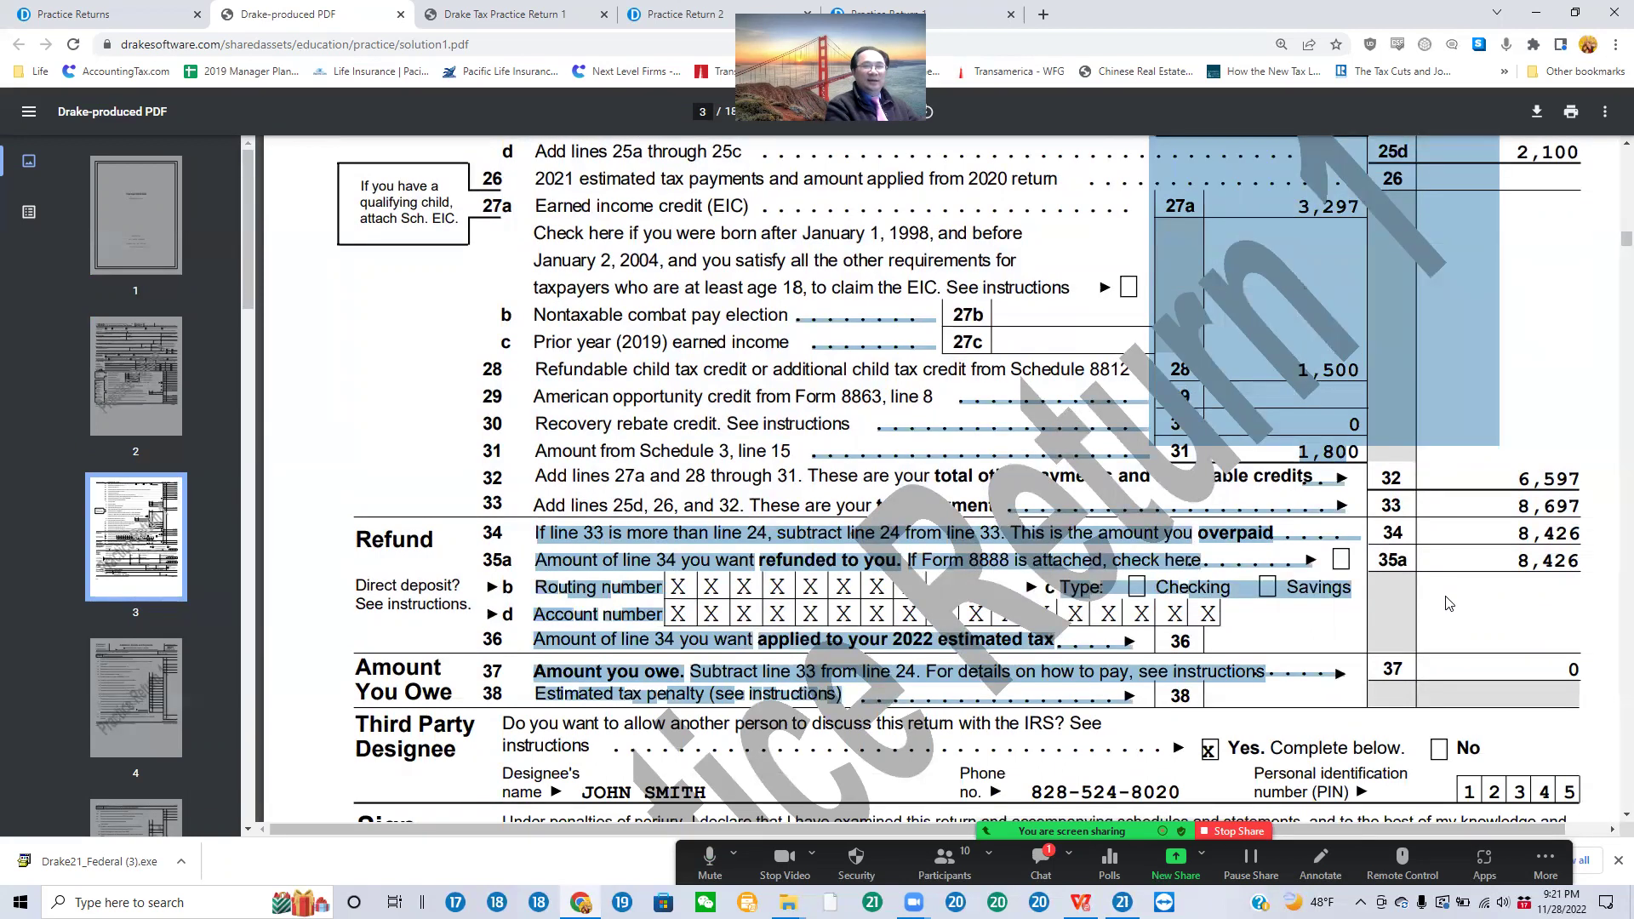
Step: Highlight the 8,426 refund amount on line 35a of the solution PDF
{"action": "left_click", "coordinate": [1459, 487]}
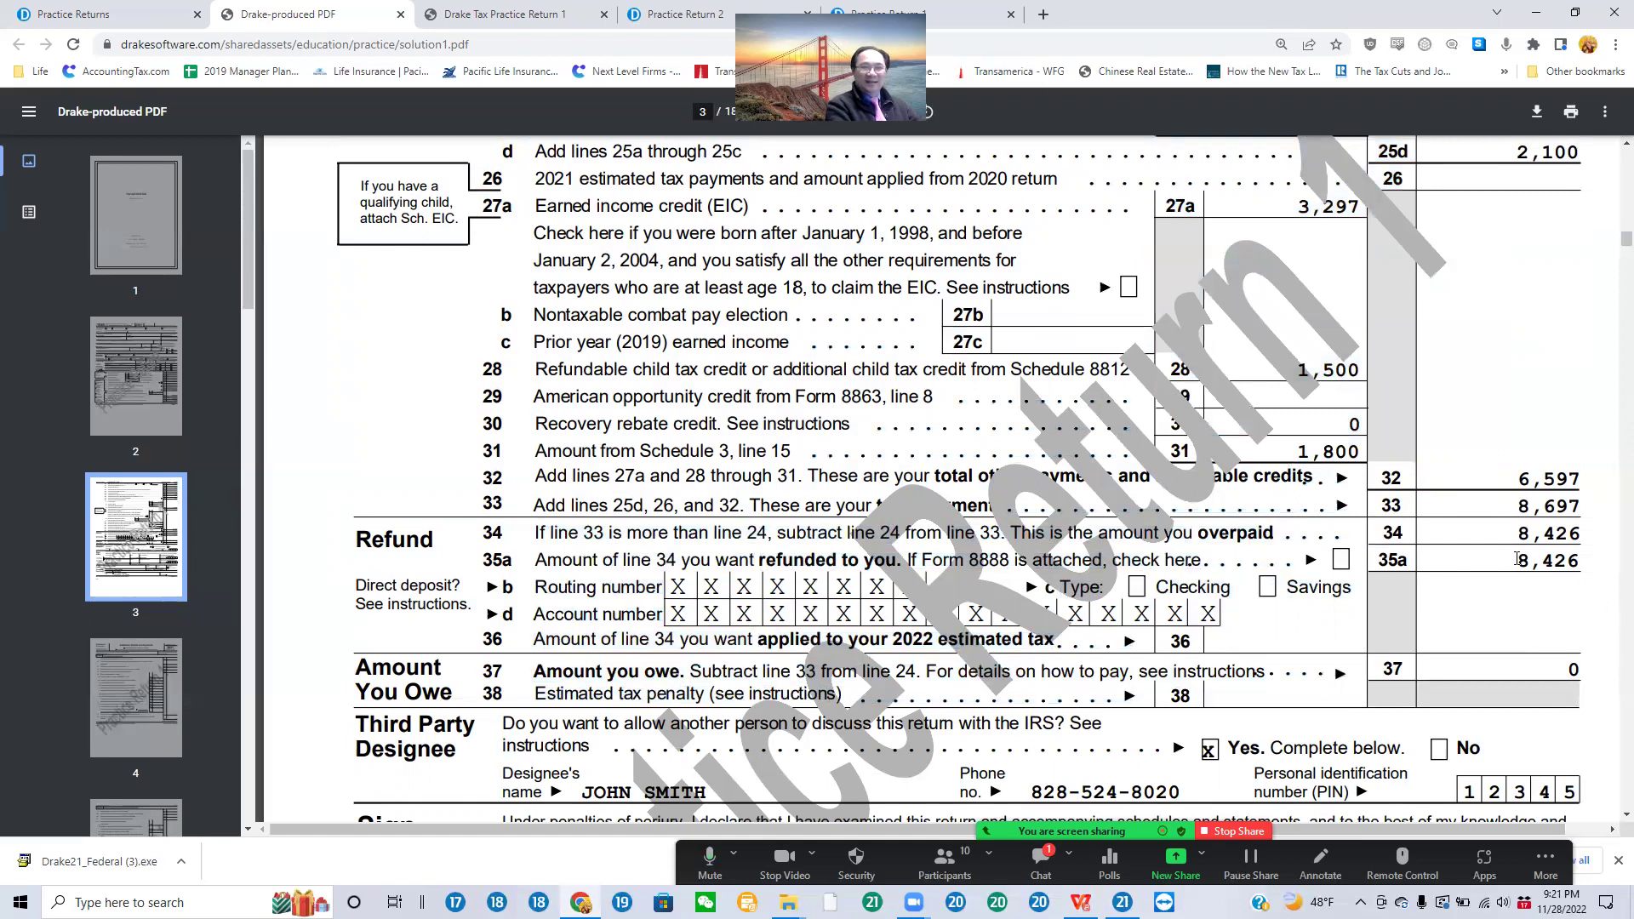
{"action": "left_click_drag", "start_coordinate": [1517, 558], "coordinate": [1588, 572]}
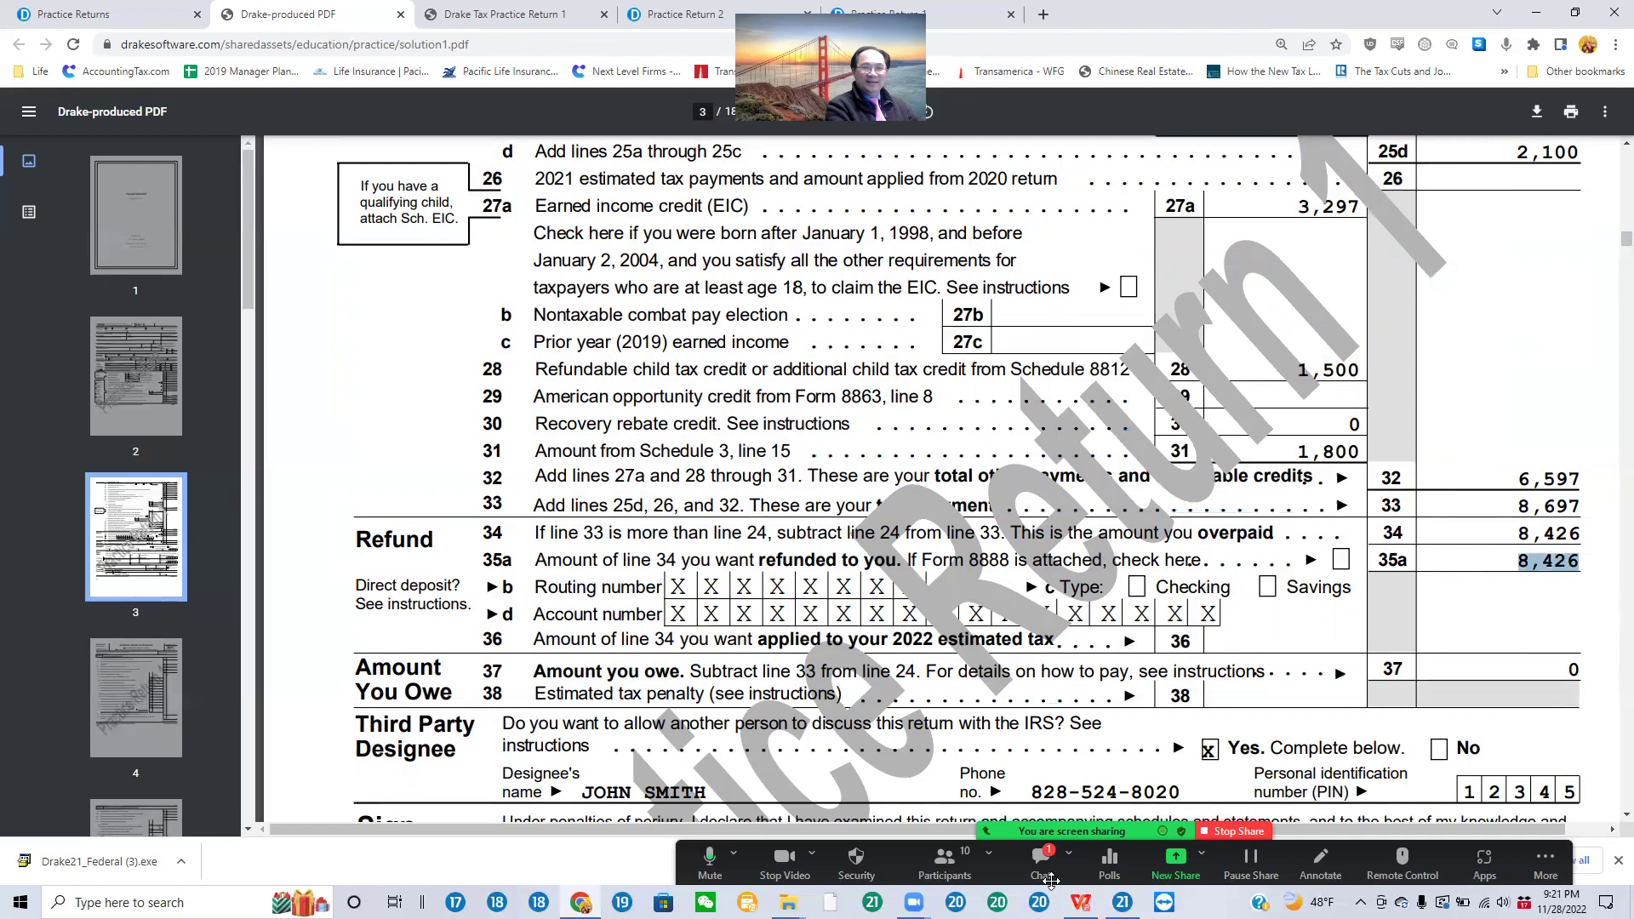
{"action": "scroll", "coordinate": [1247, 756], "scroll_direction": "down", "scroll_amount": 10}
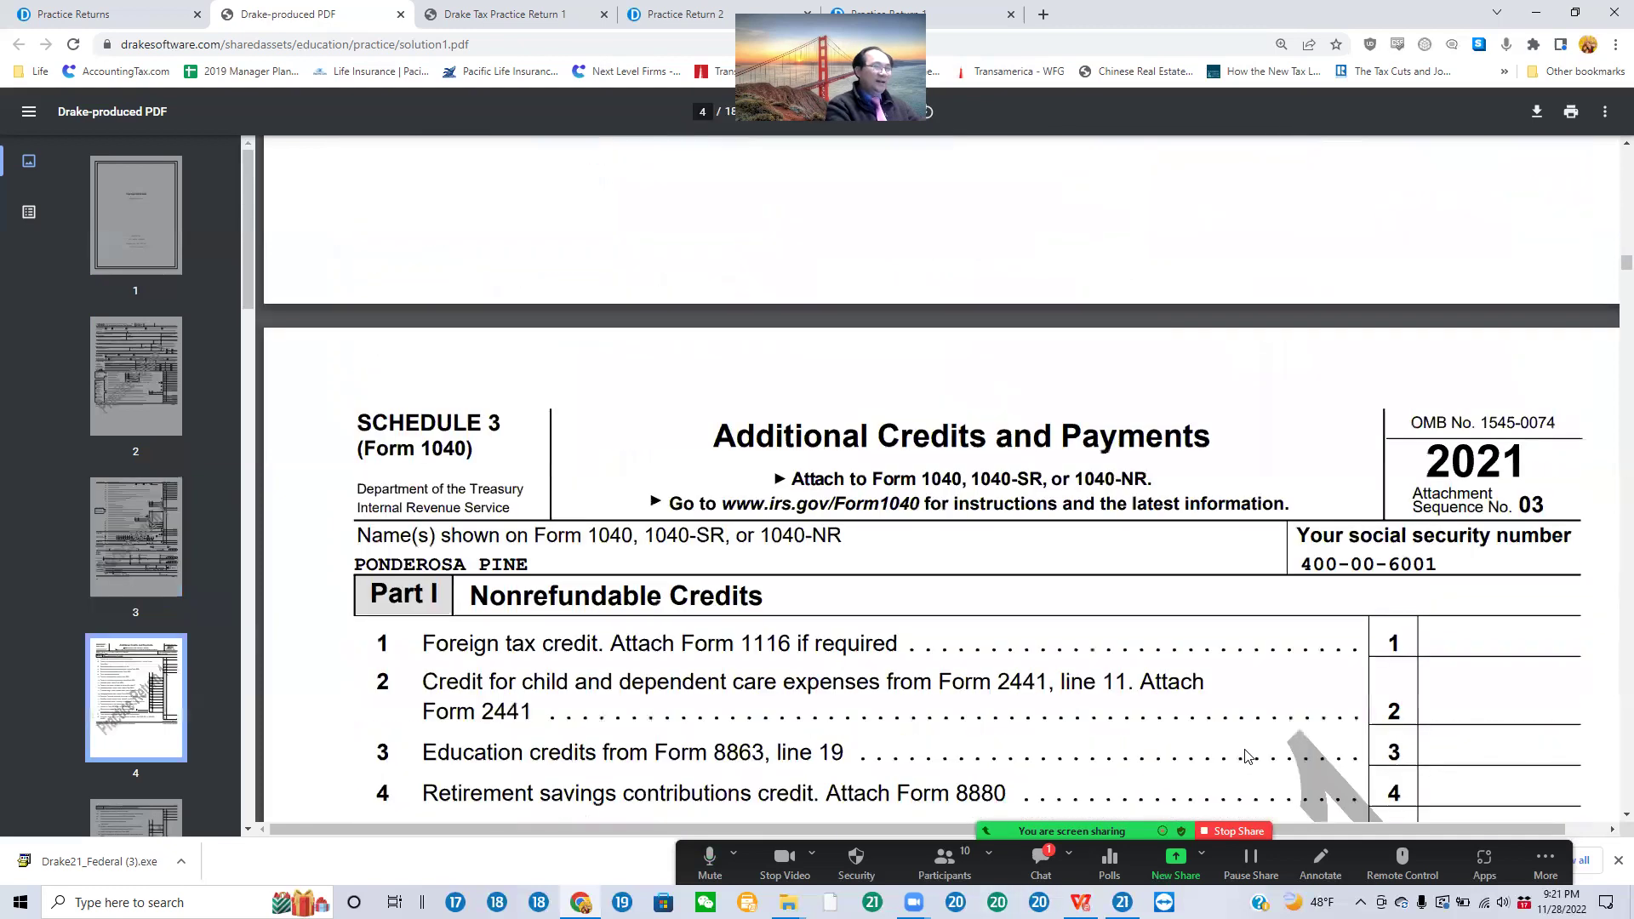
{"action": "scroll", "coordinate": [1247, 755], "scroll_direction": "down", "scroll_amount": 12}
{"action": "scroll", "coordinate": [1263, 752], "scroll_direction": "down", "scroll_amount": 10}
Step: Scroll through pages 4–13, past Schedule 8812's 3,000 child tax credit, to the EIC due diligence checklist
{"action": "scroll", "coordinate": [1263, 753], "scroll_direction": "up", "scroll_amount": 5}
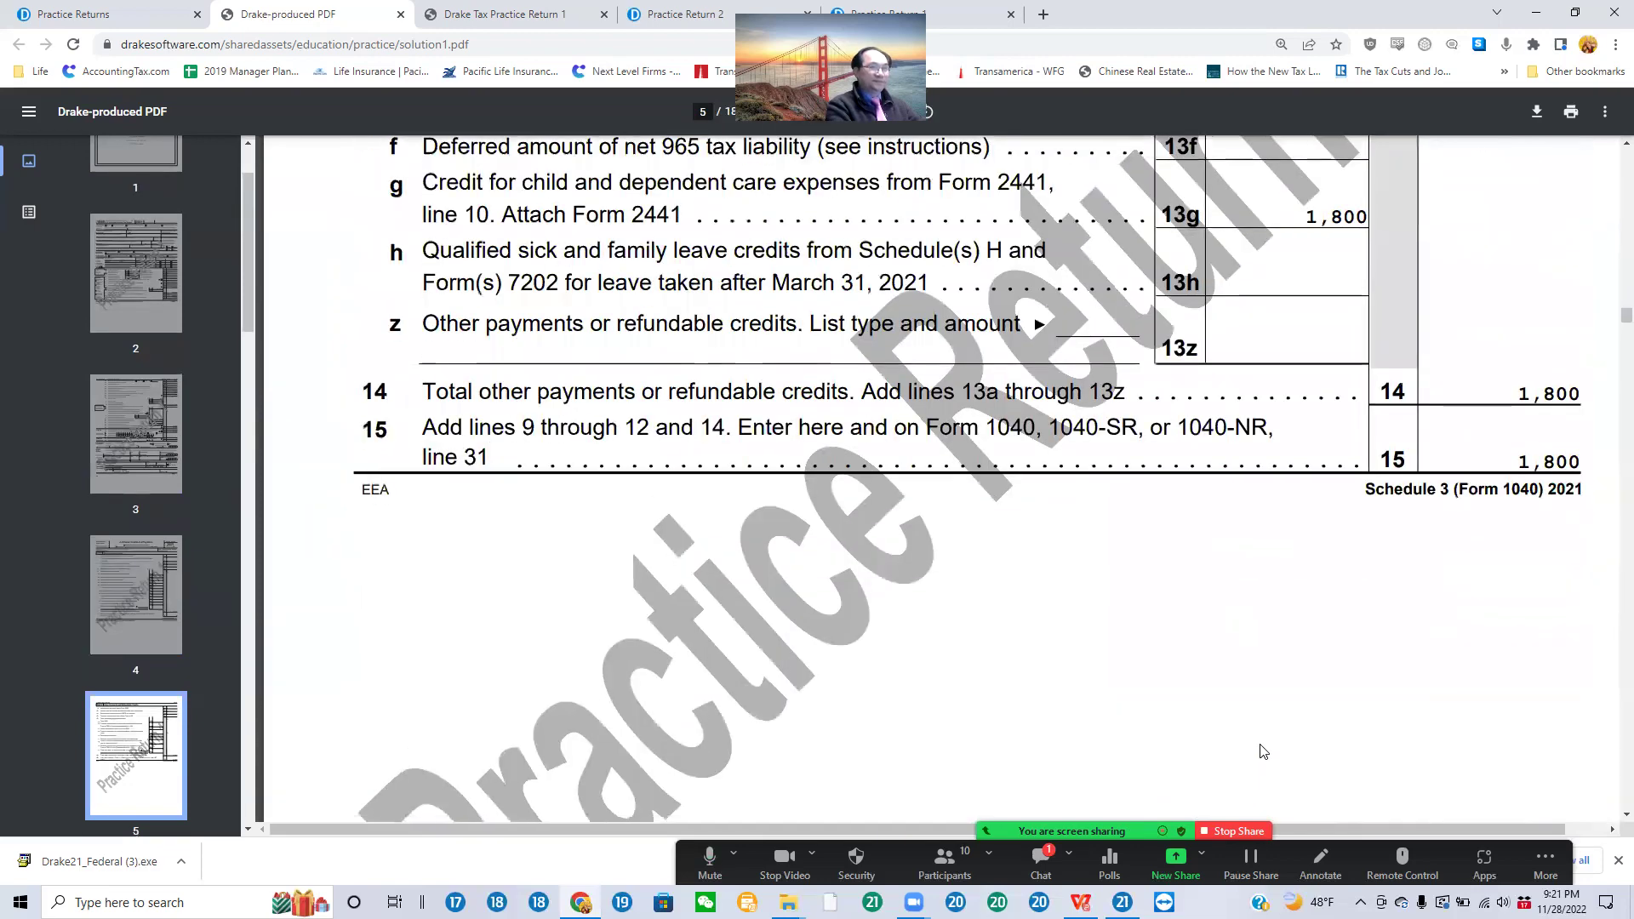
{"action": "scroll", "coordinate": [1263, 753], "scroll_direction": "down", "scroll_amount": 10}
{"action": "scroll", "coordinate": [1252, 730], "scroll_direction": "up", "scroll_amount": 1}
{"action": "scroll", "coordinate": [1252, 730], "scroll_direction": "up", "scroll_amount": 9}
{"action": "scroll", "coordinate": [1254, 730], "scroll_direction": "down", "scroll_amount": 10}
{"action": "scroll", "coordinate": [1251, 733], "scroll_direction": "down", "scroll_amount": 12}
{"action": "scroll", "coordinate": [1251, 737], "scroll_direction": "down", "scroll_amount": 12}
{"action": "scroll", "coordinate": [1251, 752], "scroll_direction": "down", "scroll_amount": 12}
{"action": "scroll", "coordinate": [1251, 749], "scroll_direction": "down", "scroll_amount": 12}
{"action": "scroll", "coordinate": [1257, 756], "scroll_direction": "down", "scroll_amount": 12}
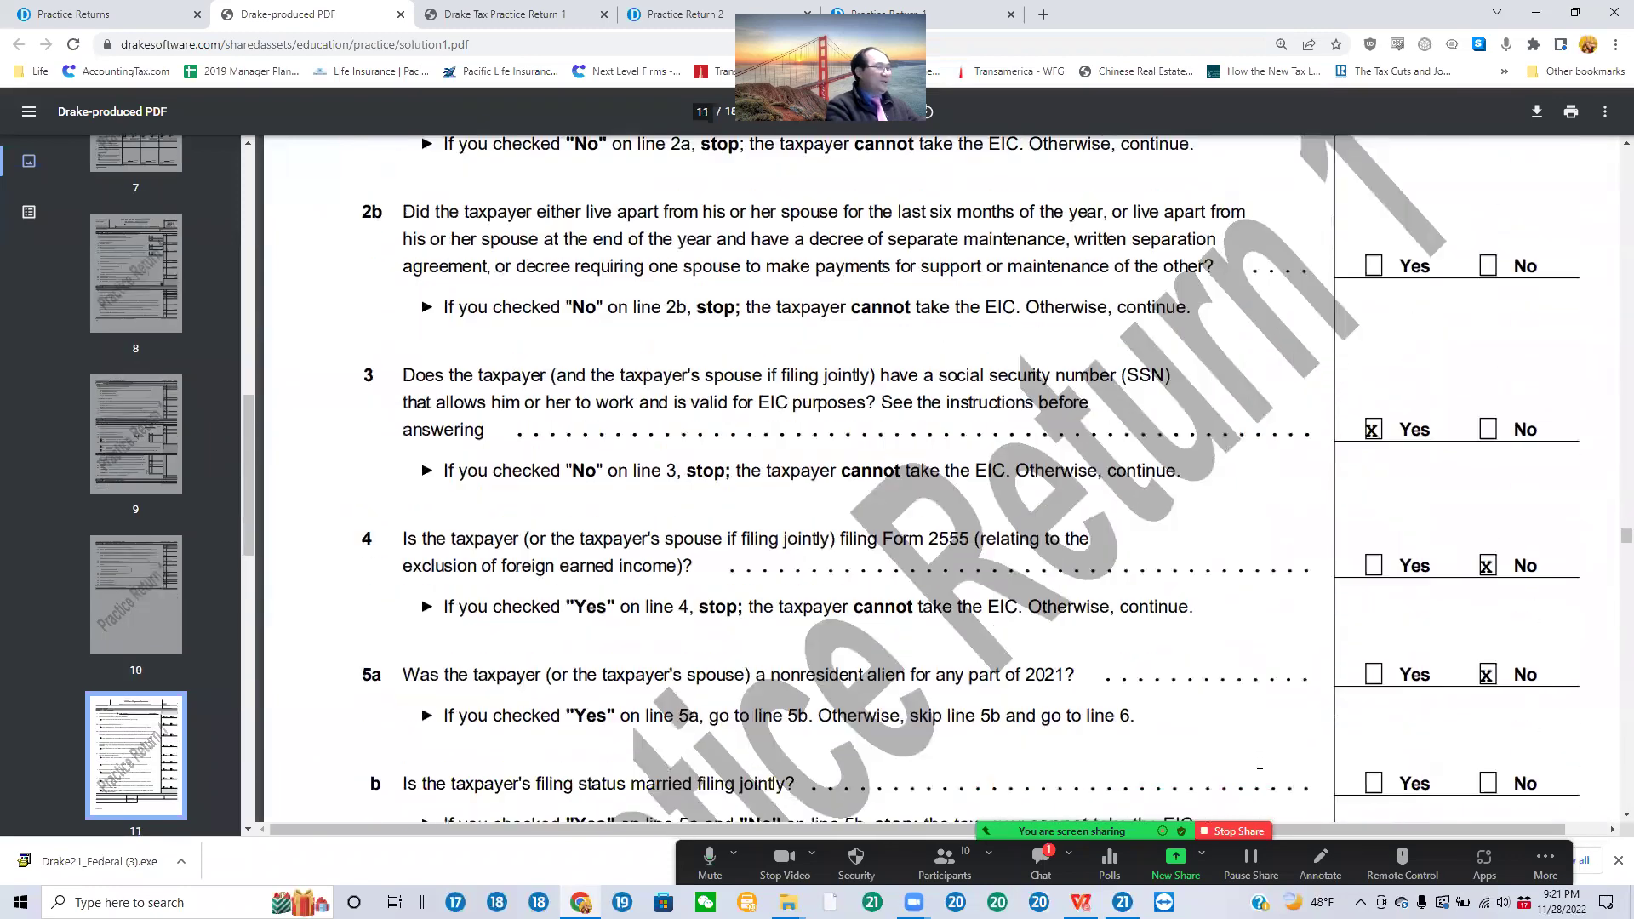
{"action": "scroll", "coordinate": [1259, 763], "scroll_direction": "down", "scroll_amount": 10}
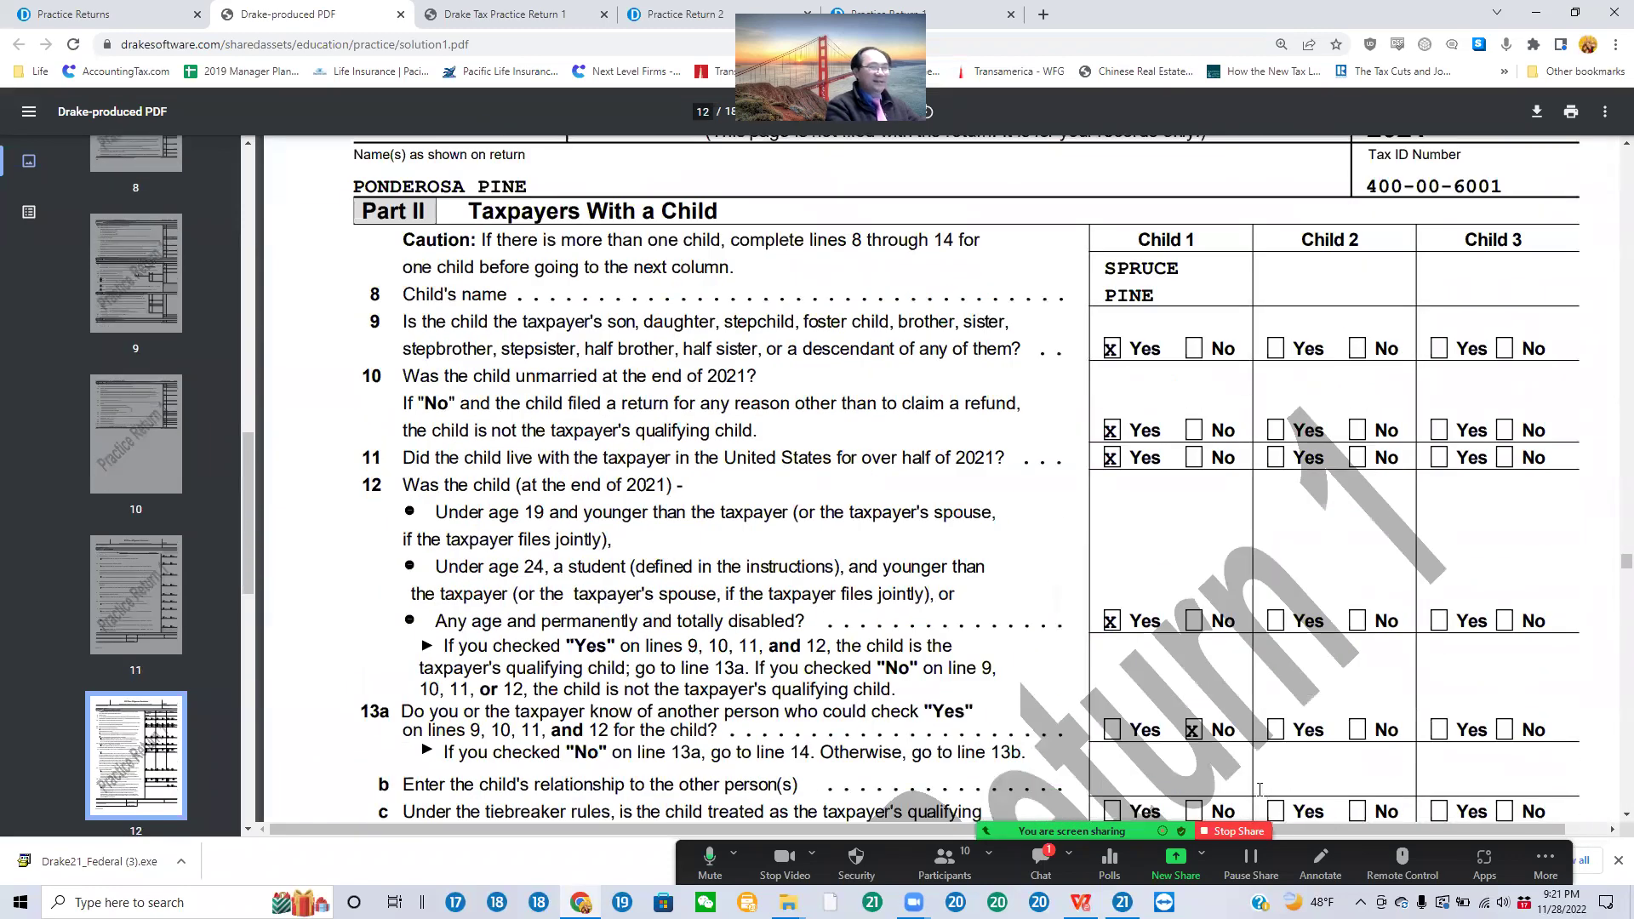
{"action": "scroll", "coordinate": [1259, 791], "scroll_direction": "down", "scroll_amount": 15}
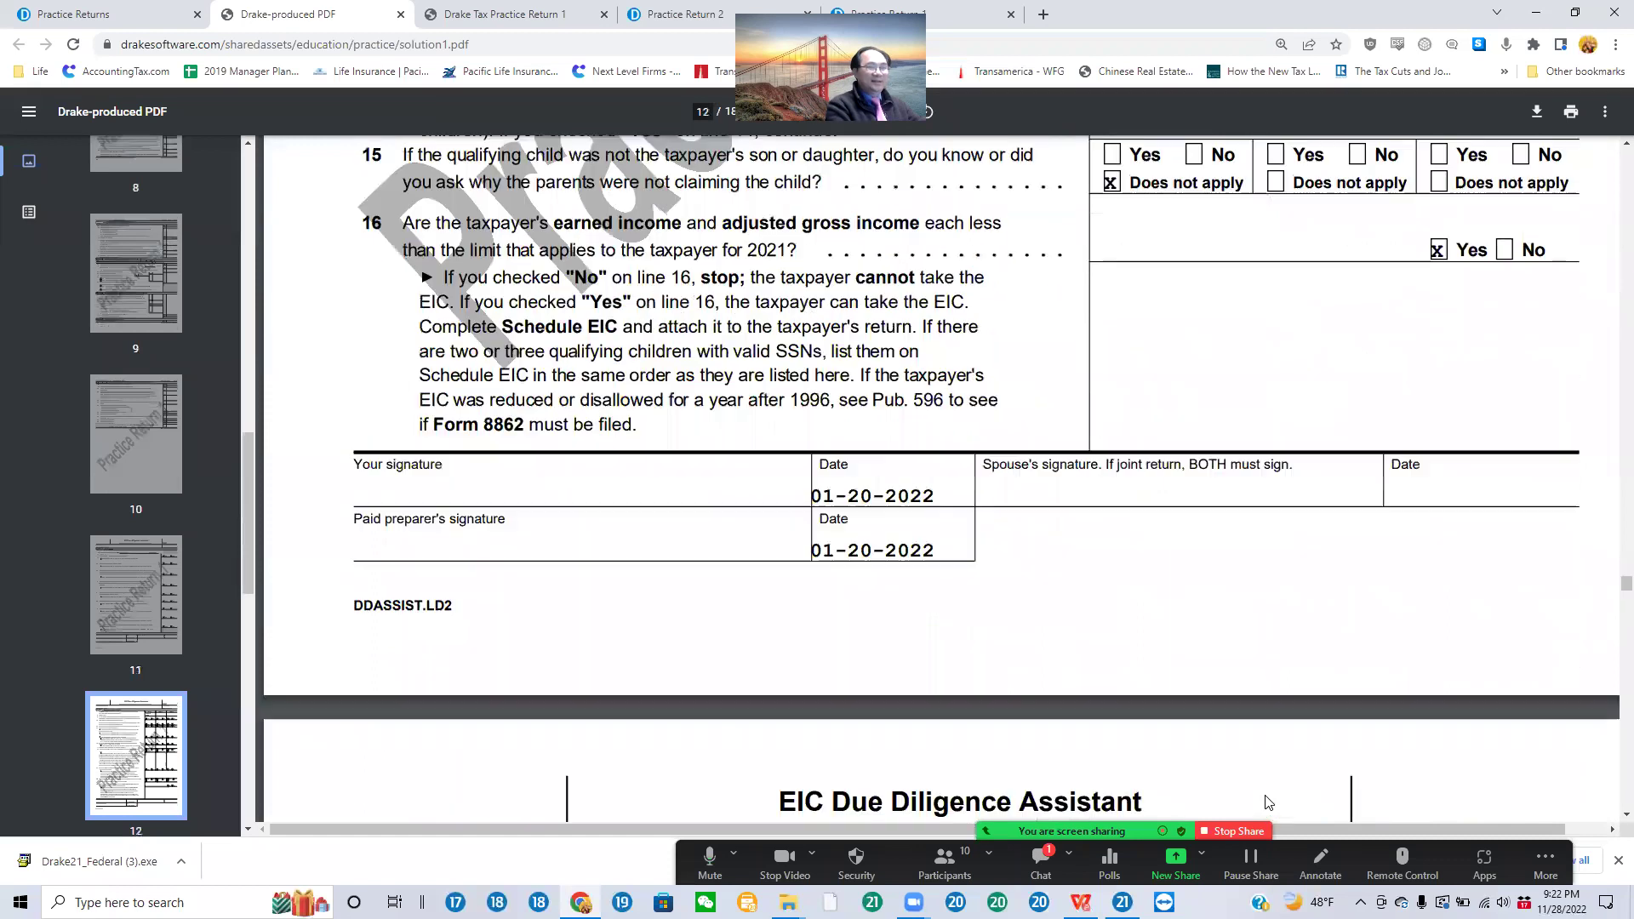
{"action": "scroll", "coordinate": [1266, 802], "scroll_direction": "down", "scroll_amount": 15}
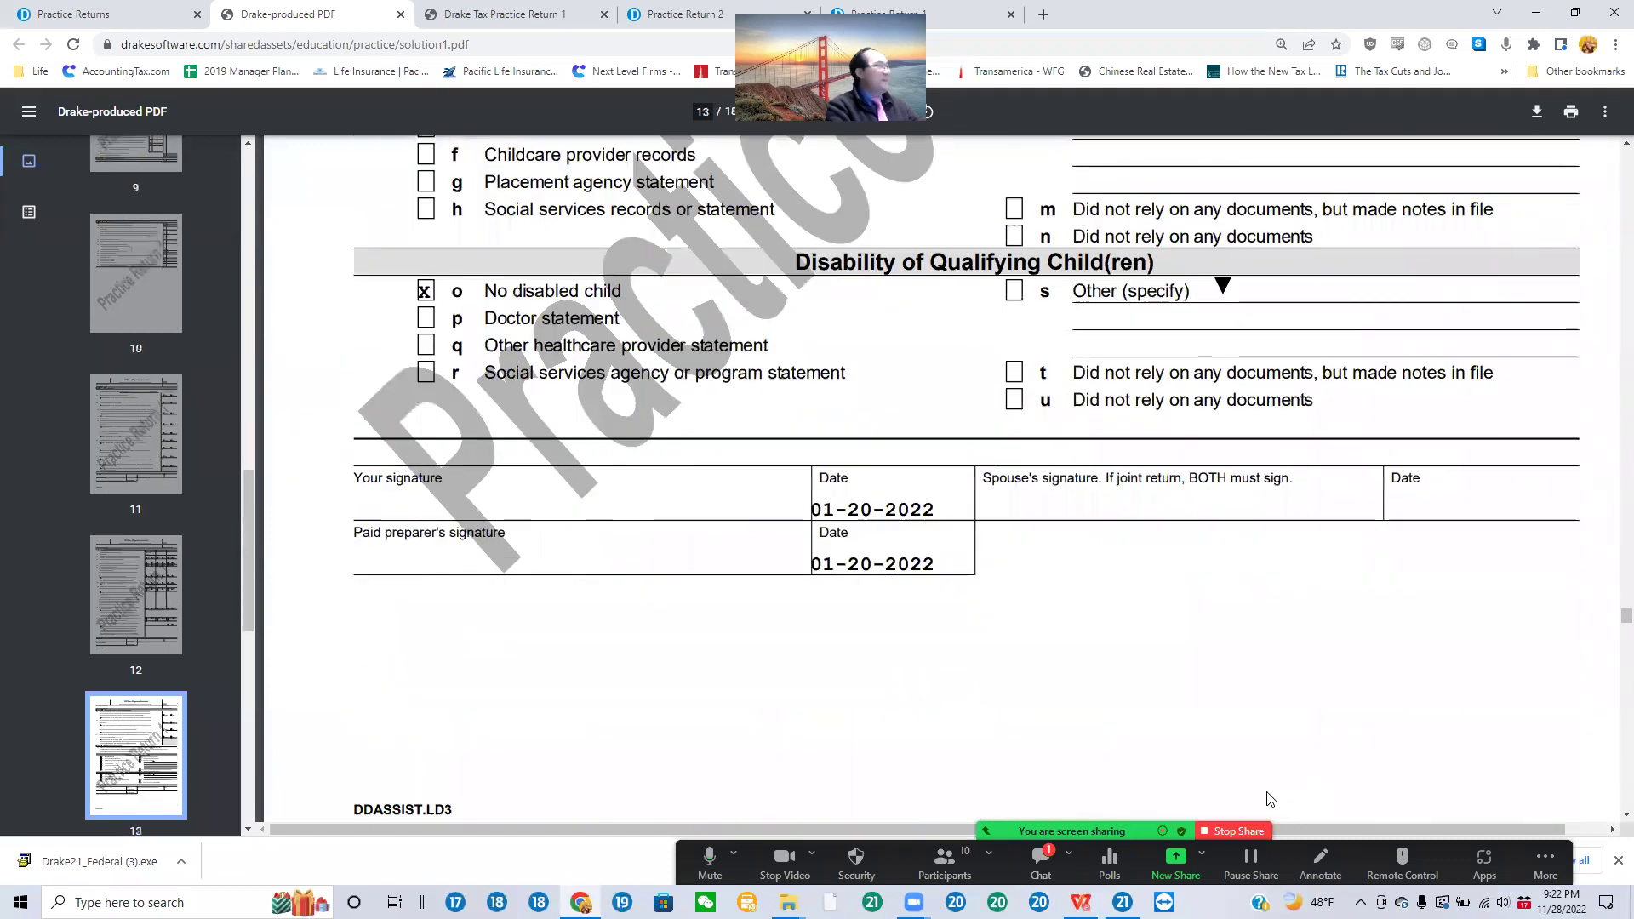
Step: Go back to the Practice Returns list and open Practice Return 1's video tutorial
{"action": "left_click", "coordinate": [113, 15]}
{"action": "left_click", "coordinate": [742, 430]}
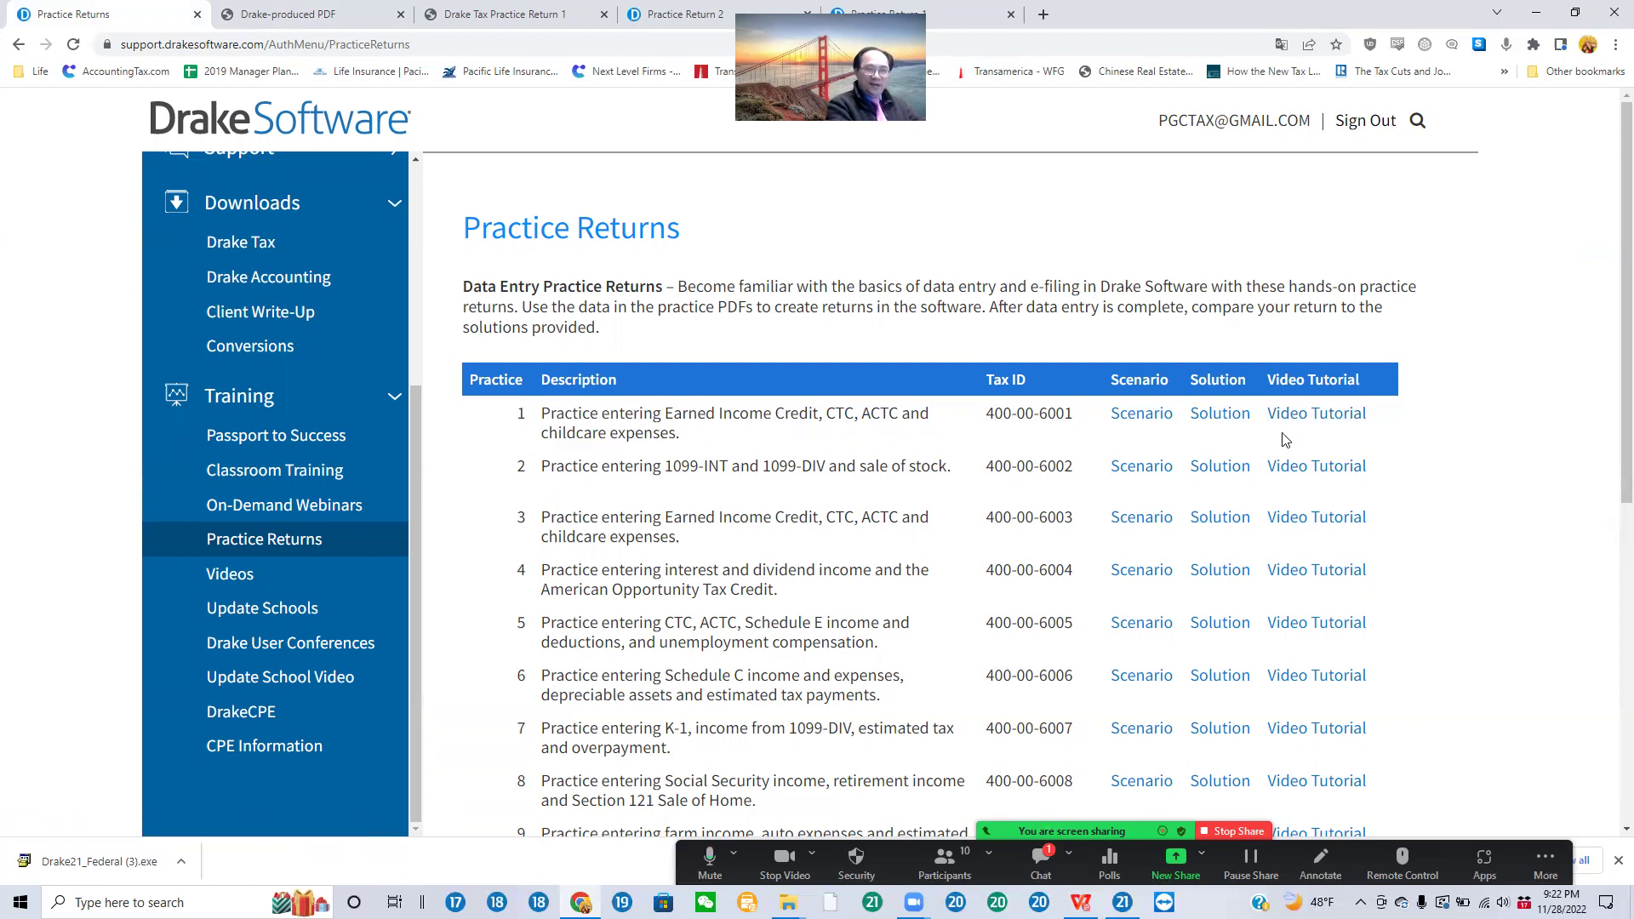
{"action": "left_click", "coordinate": [1333, 415]}
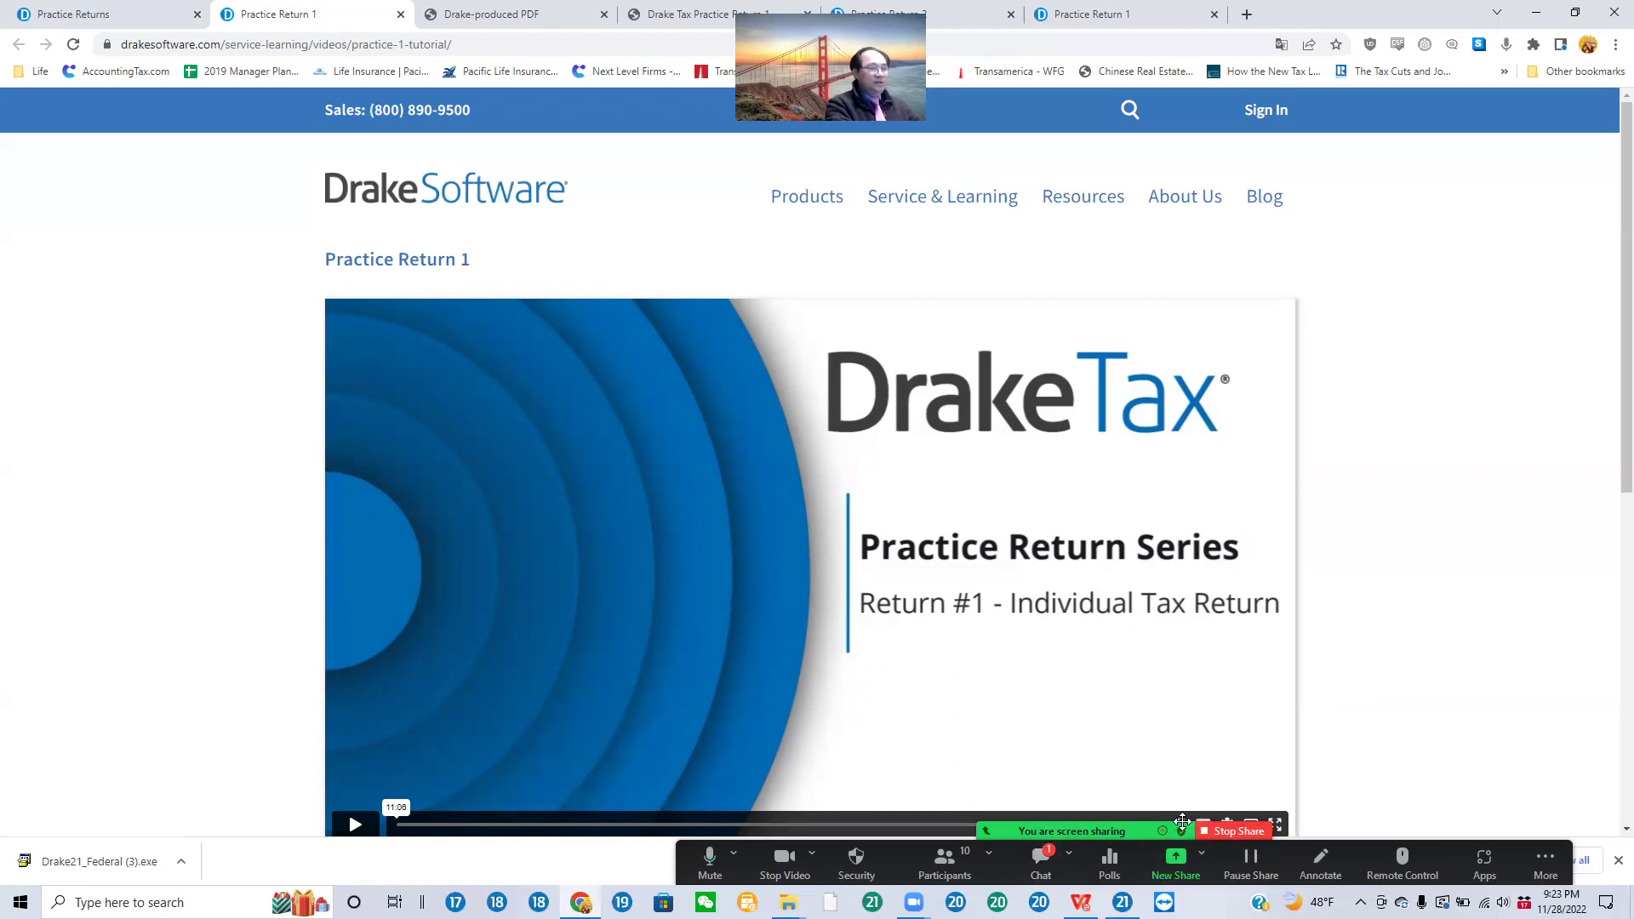
Step: Share the entire screen in Zoom with Share sound turned on
{"action": "left_click", "coordinate": [1177, 869]}
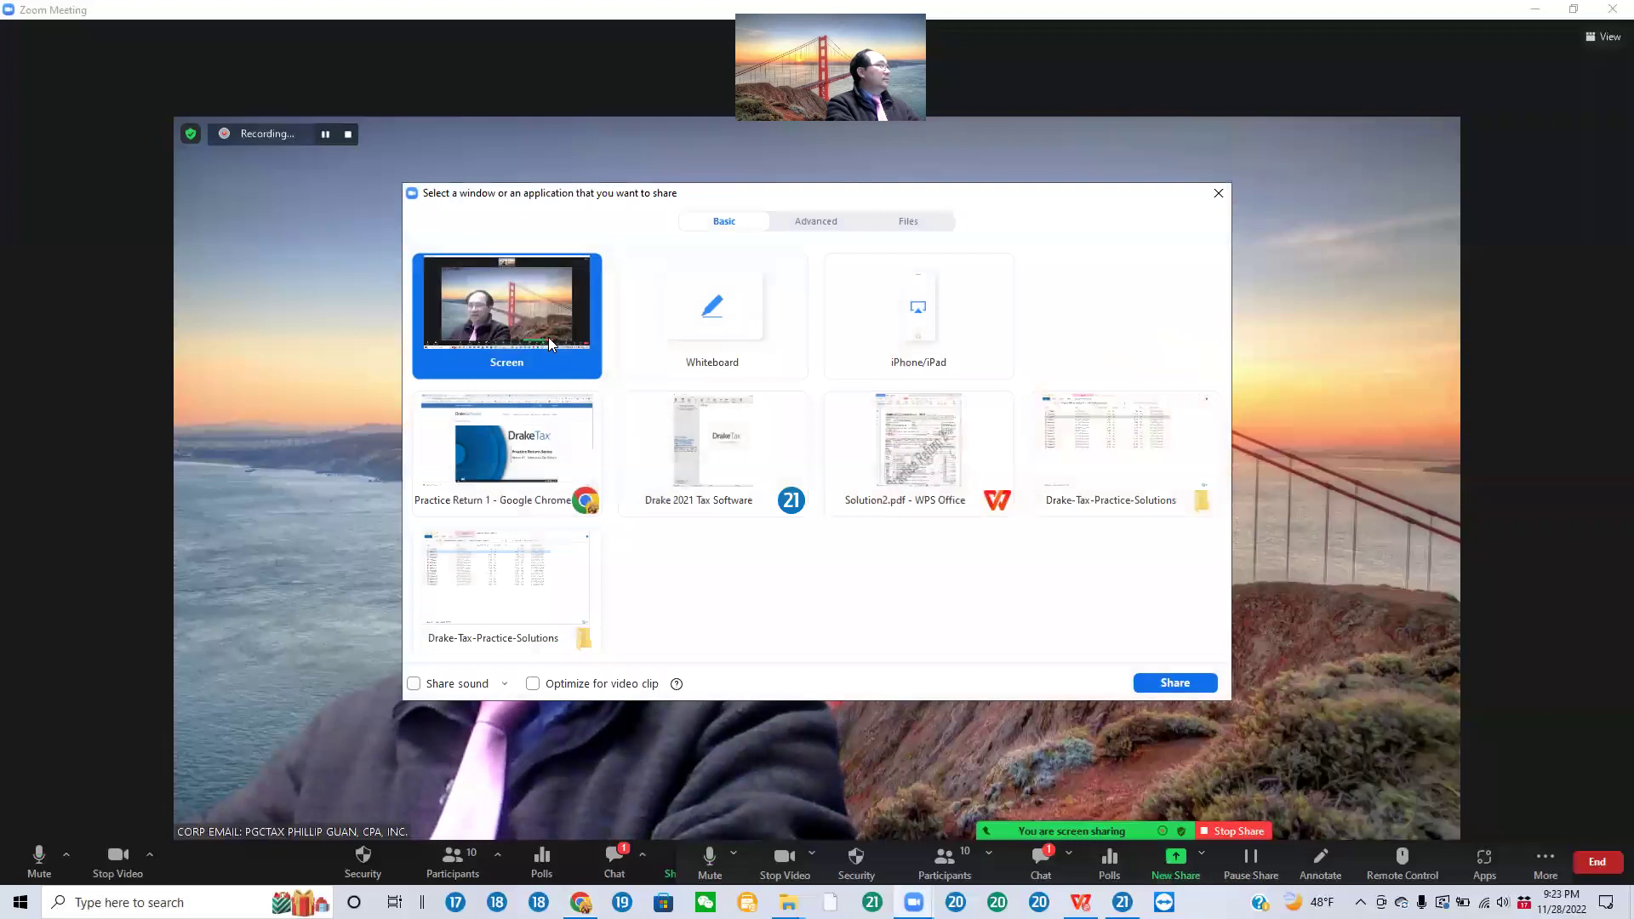
{"action": "left_click", "coordinate": [415, 684]}
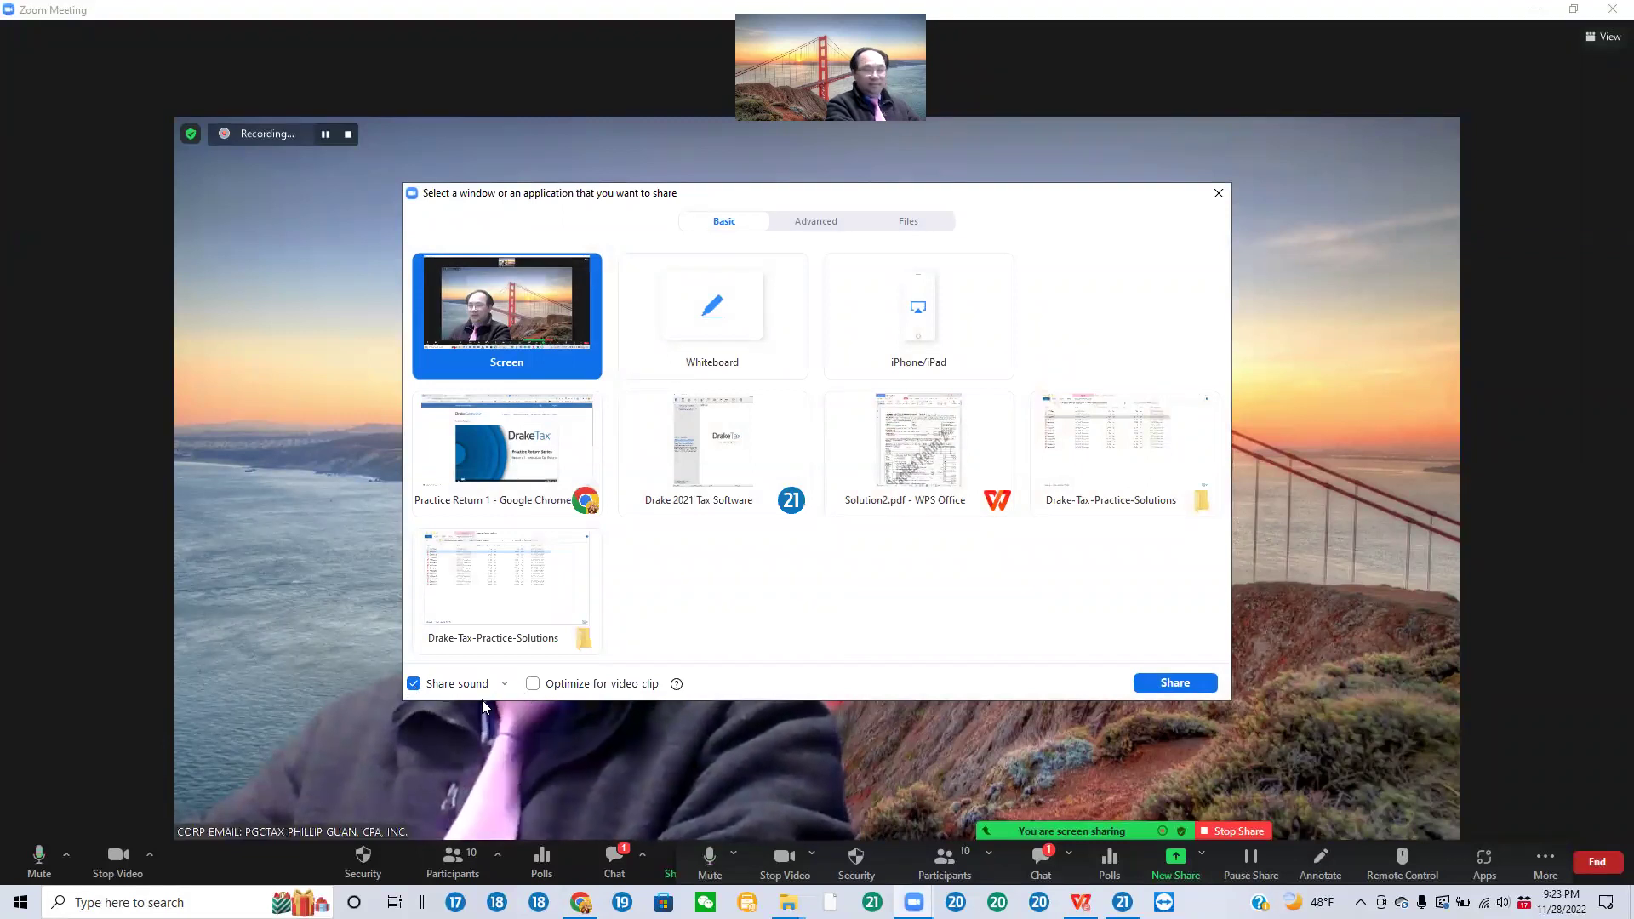
{"action": "left_click", "coordinate": [414, 684]}
{"action": "left_click", "coordinate": [415, 684]}
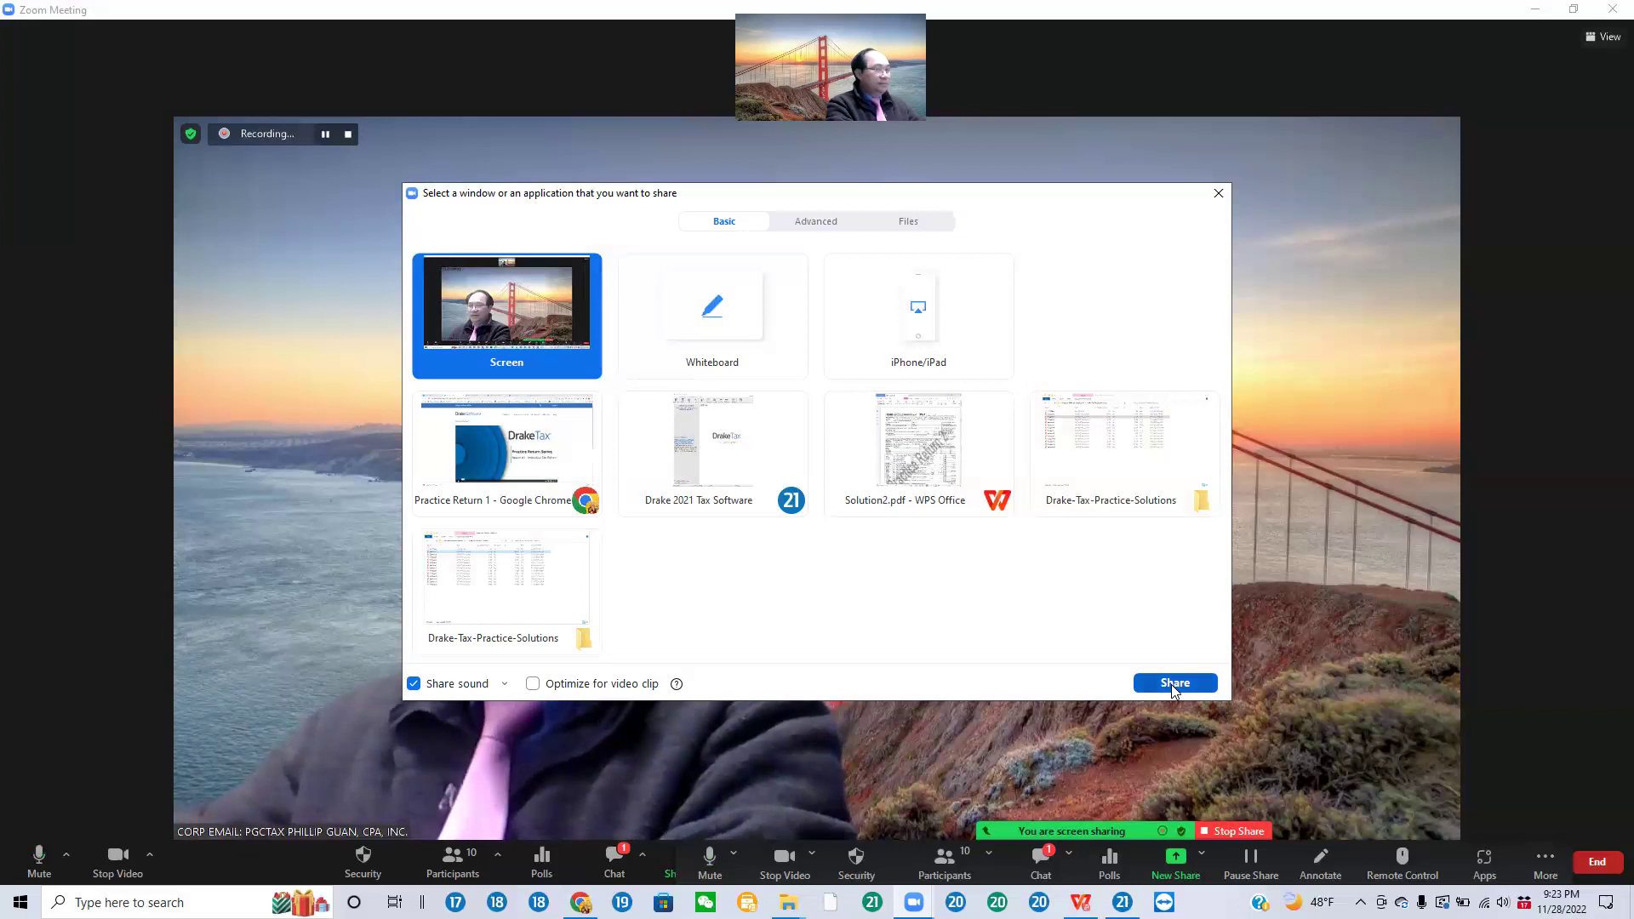
{"action": "left_click", "coordinate": [1171, 684]}
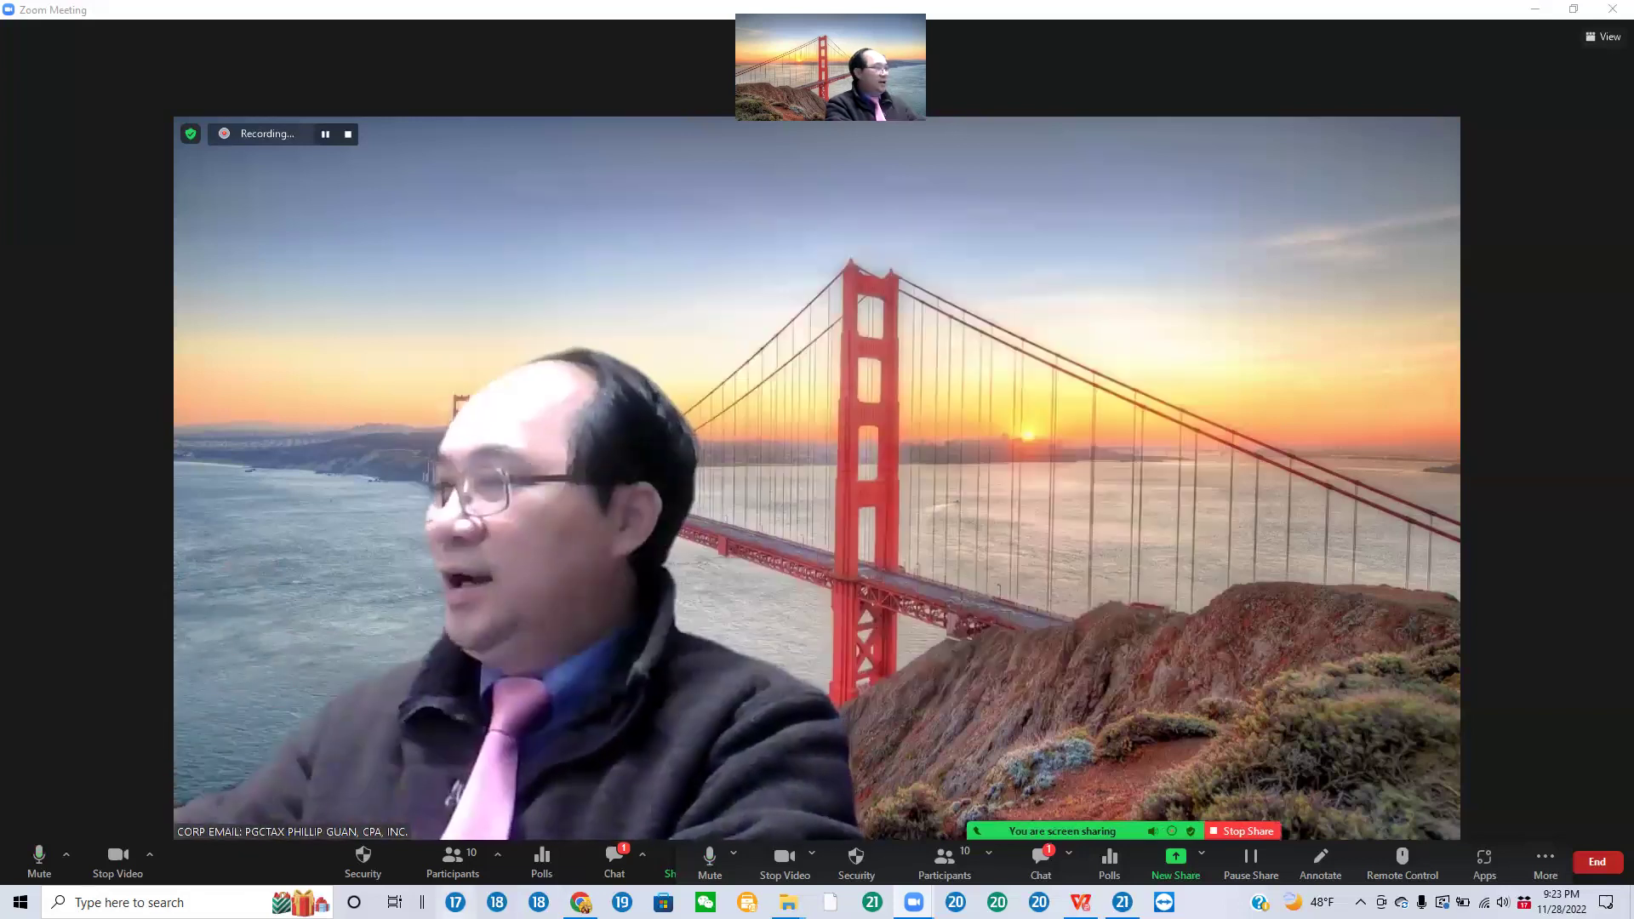
Step: Start the Practice Return 1 tutorial video in Chrome and switch it to full screen
{"action": "mouse_move", "coordinate": [581, 902]}
{"action": "left_click", "coordinate": [579, 822]}
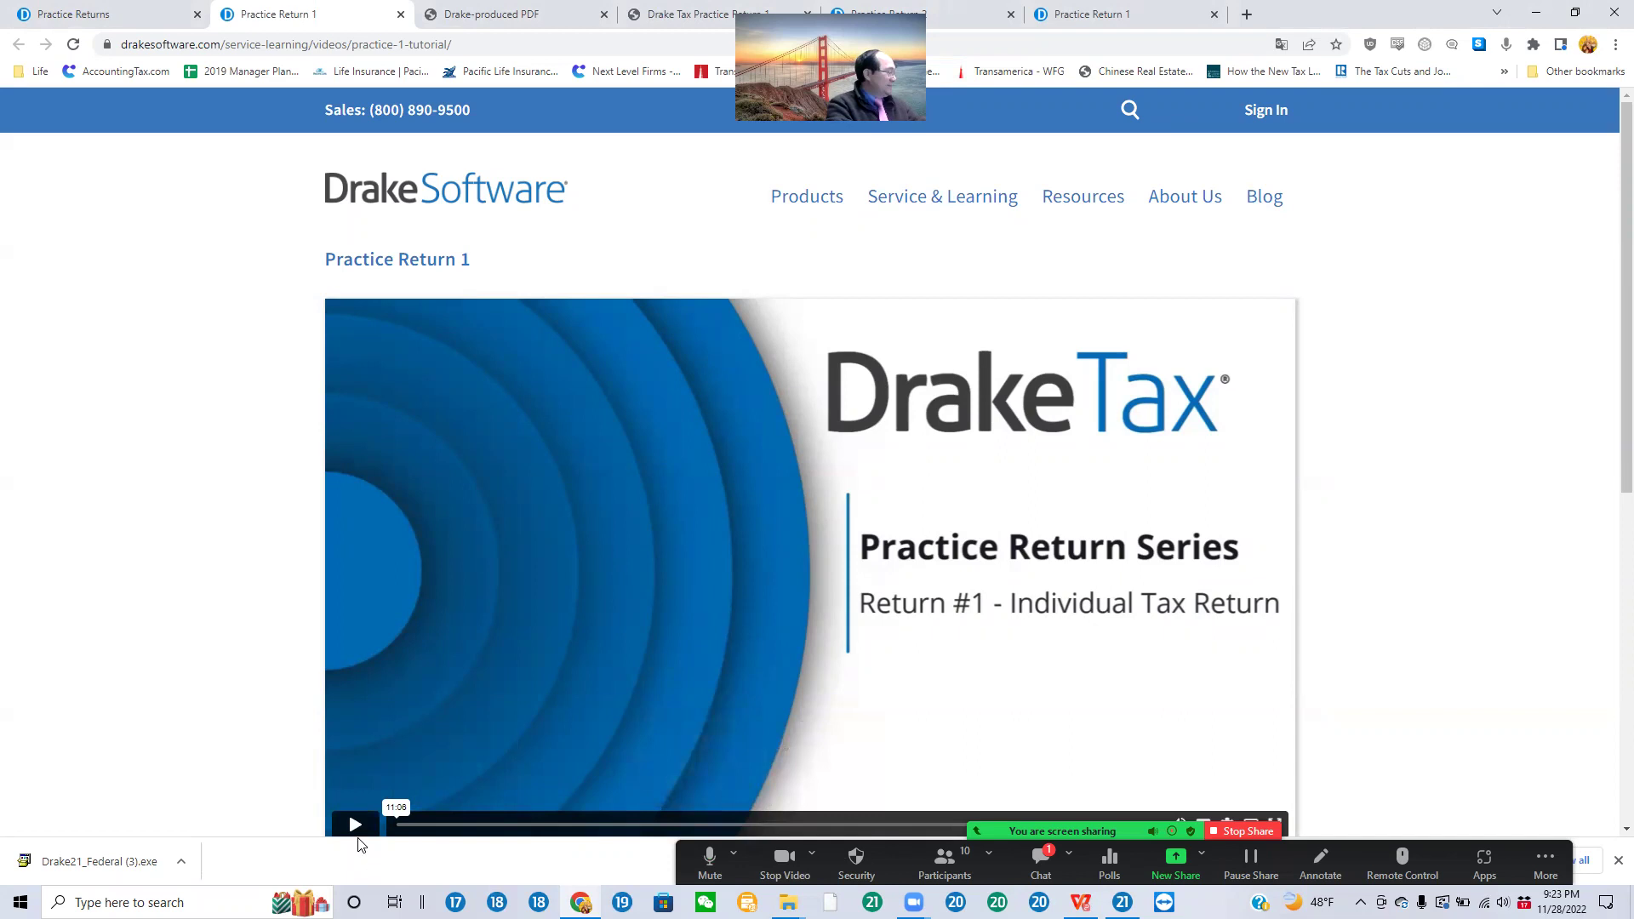
{"action": "left_click", "coordinate": [354, 826]}
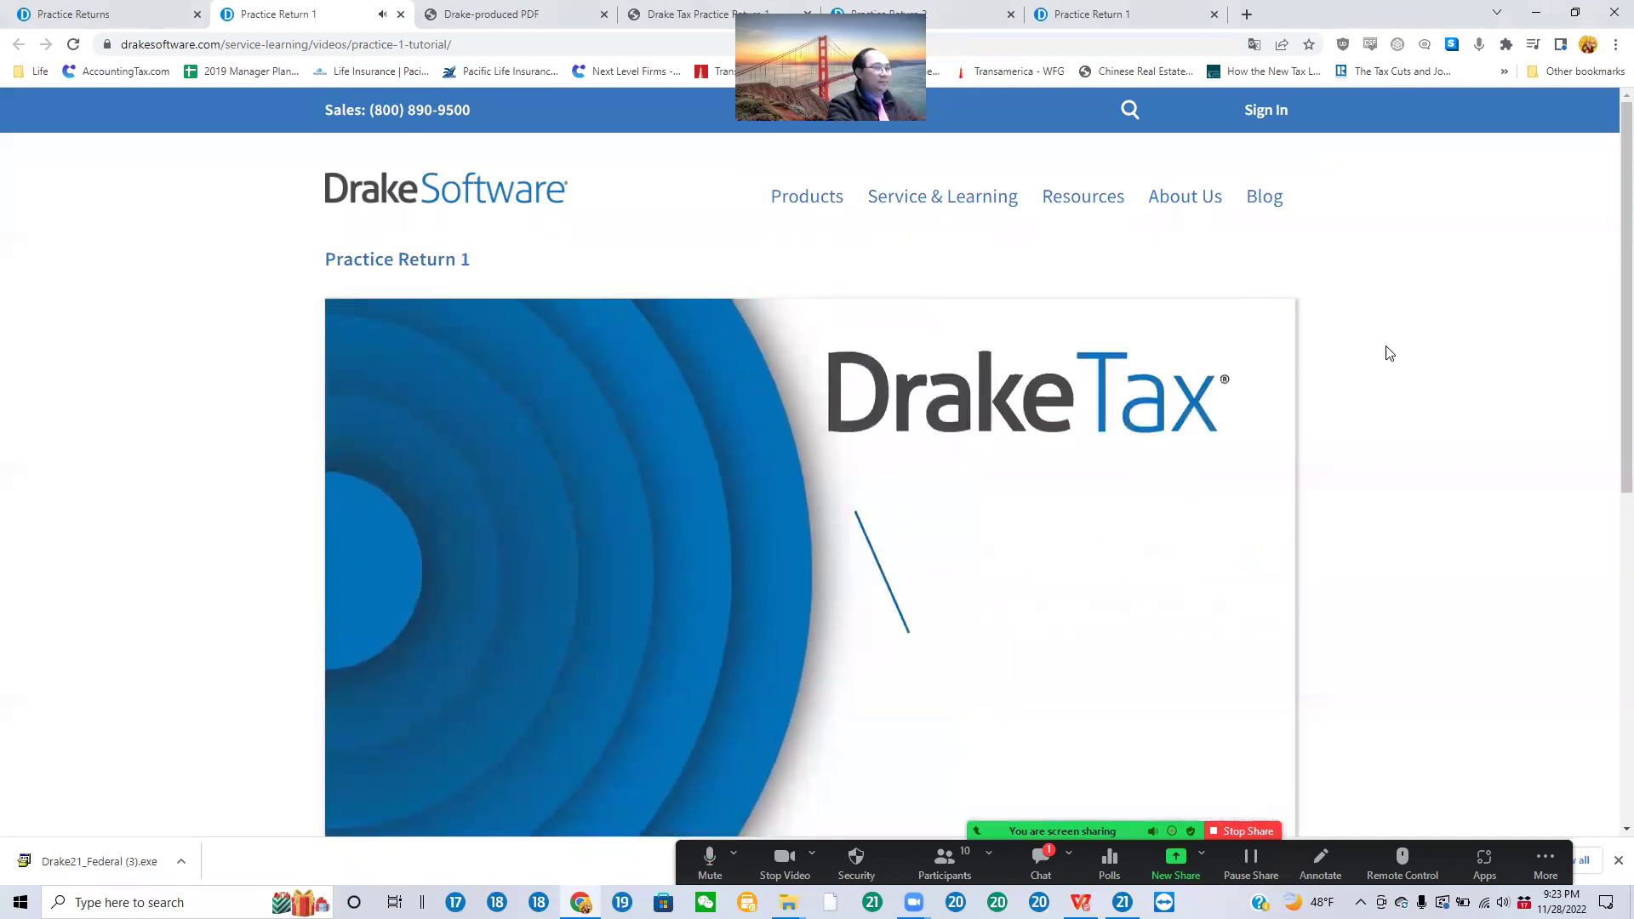
{"action": "left_click", "coordinate": [1126, 836]}
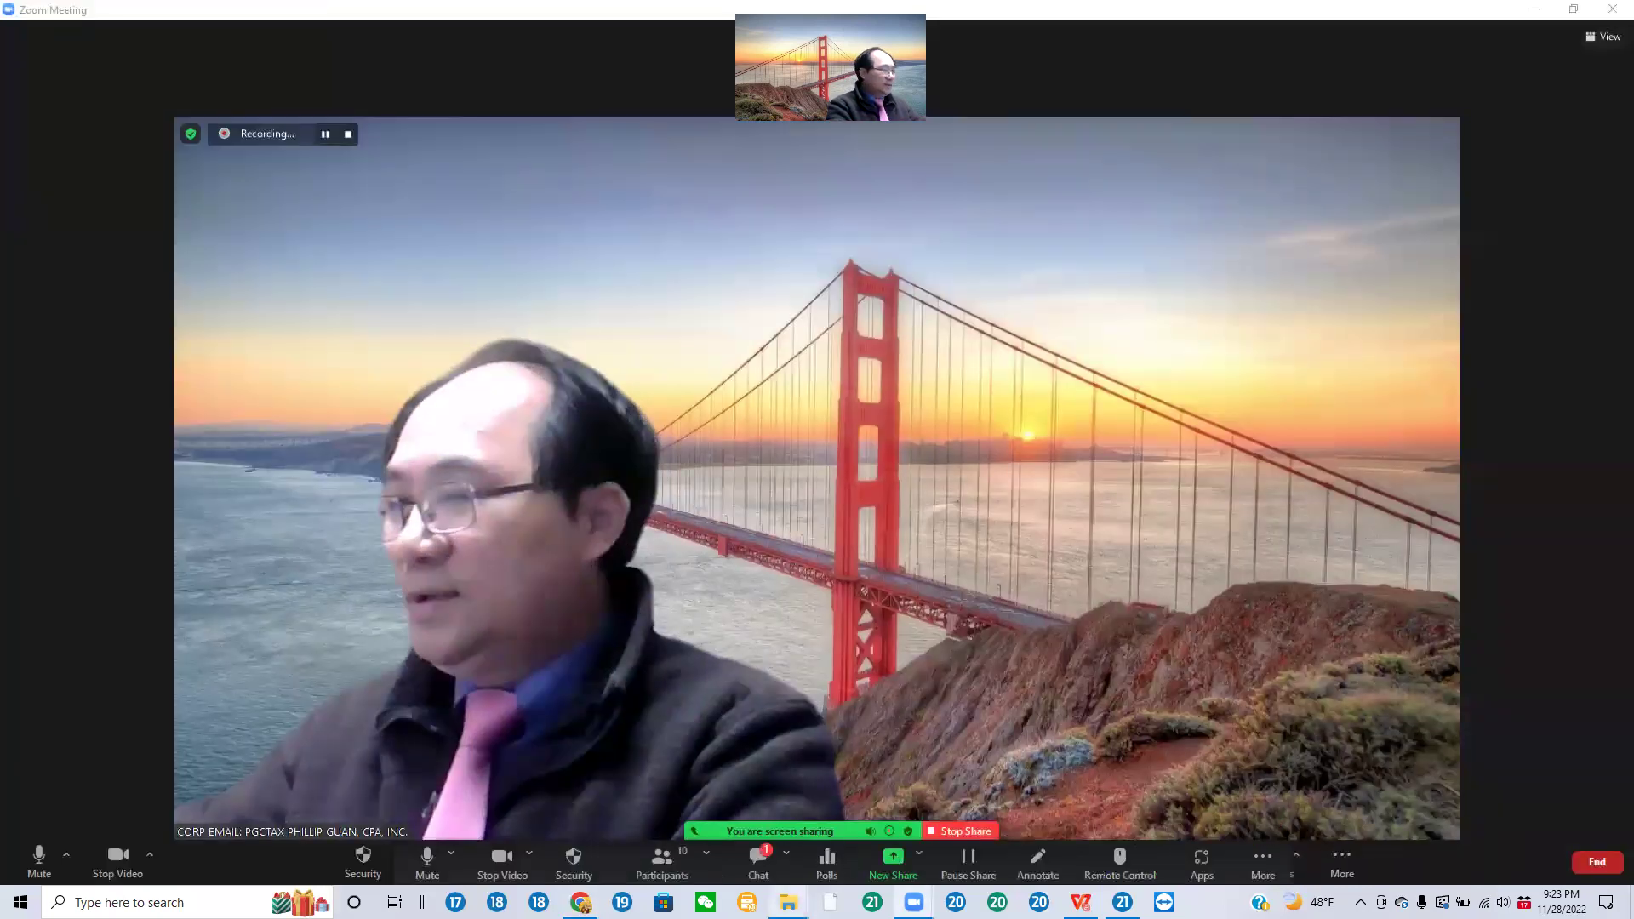
{"action": "left_click", "coordinate": [1126, 836]}
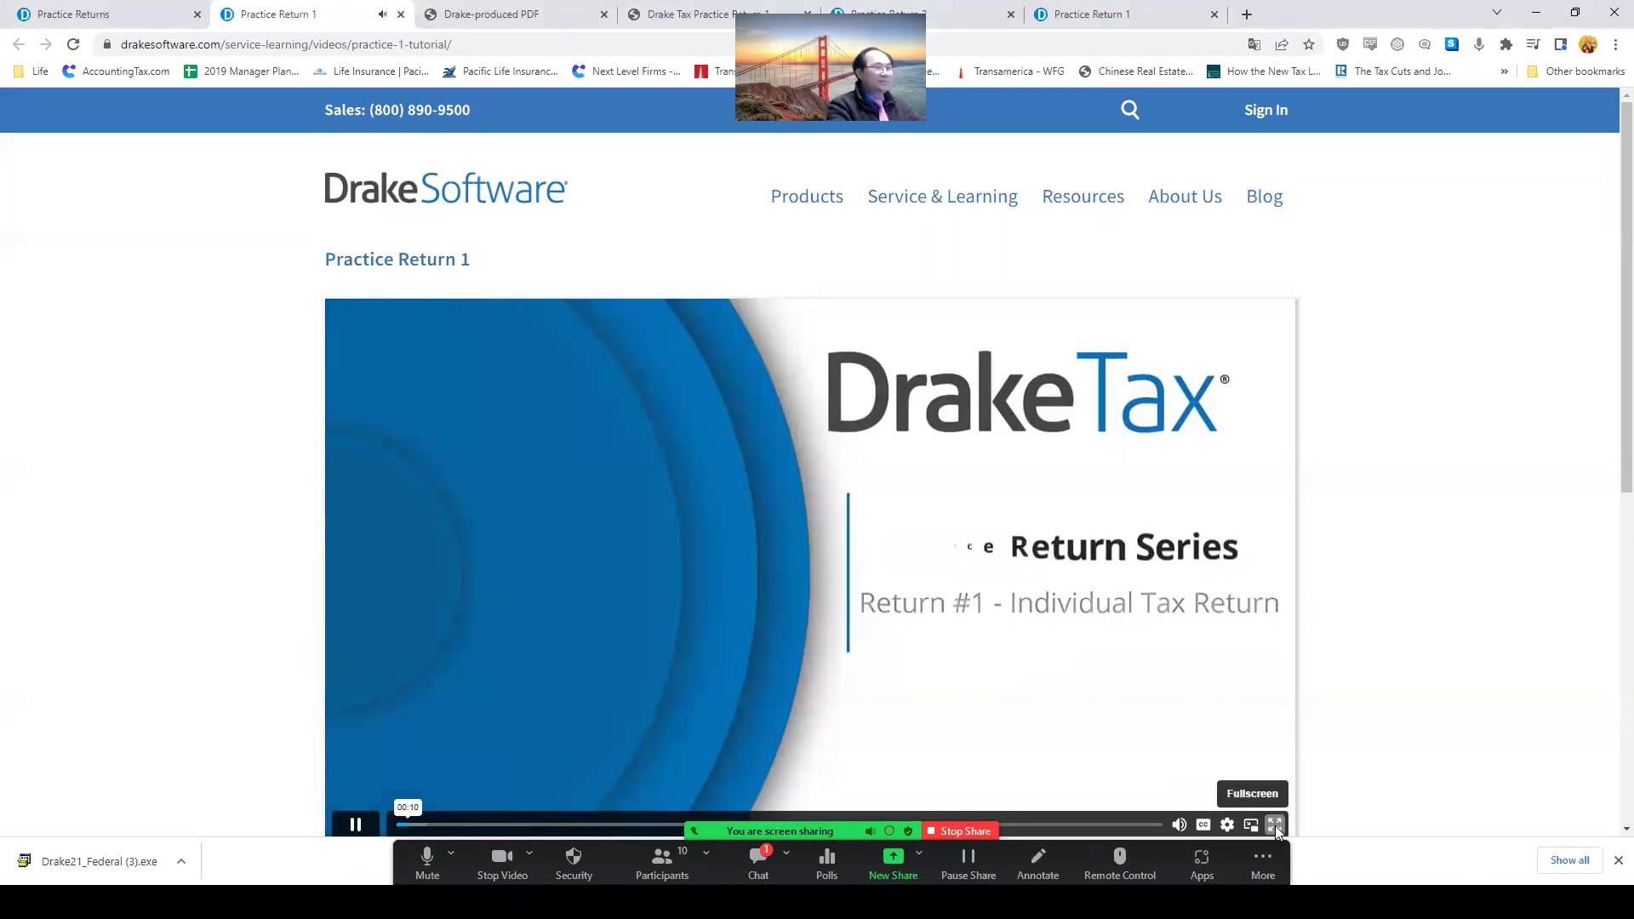
{"action": "left_click", "coordinate": [1276, 826]}
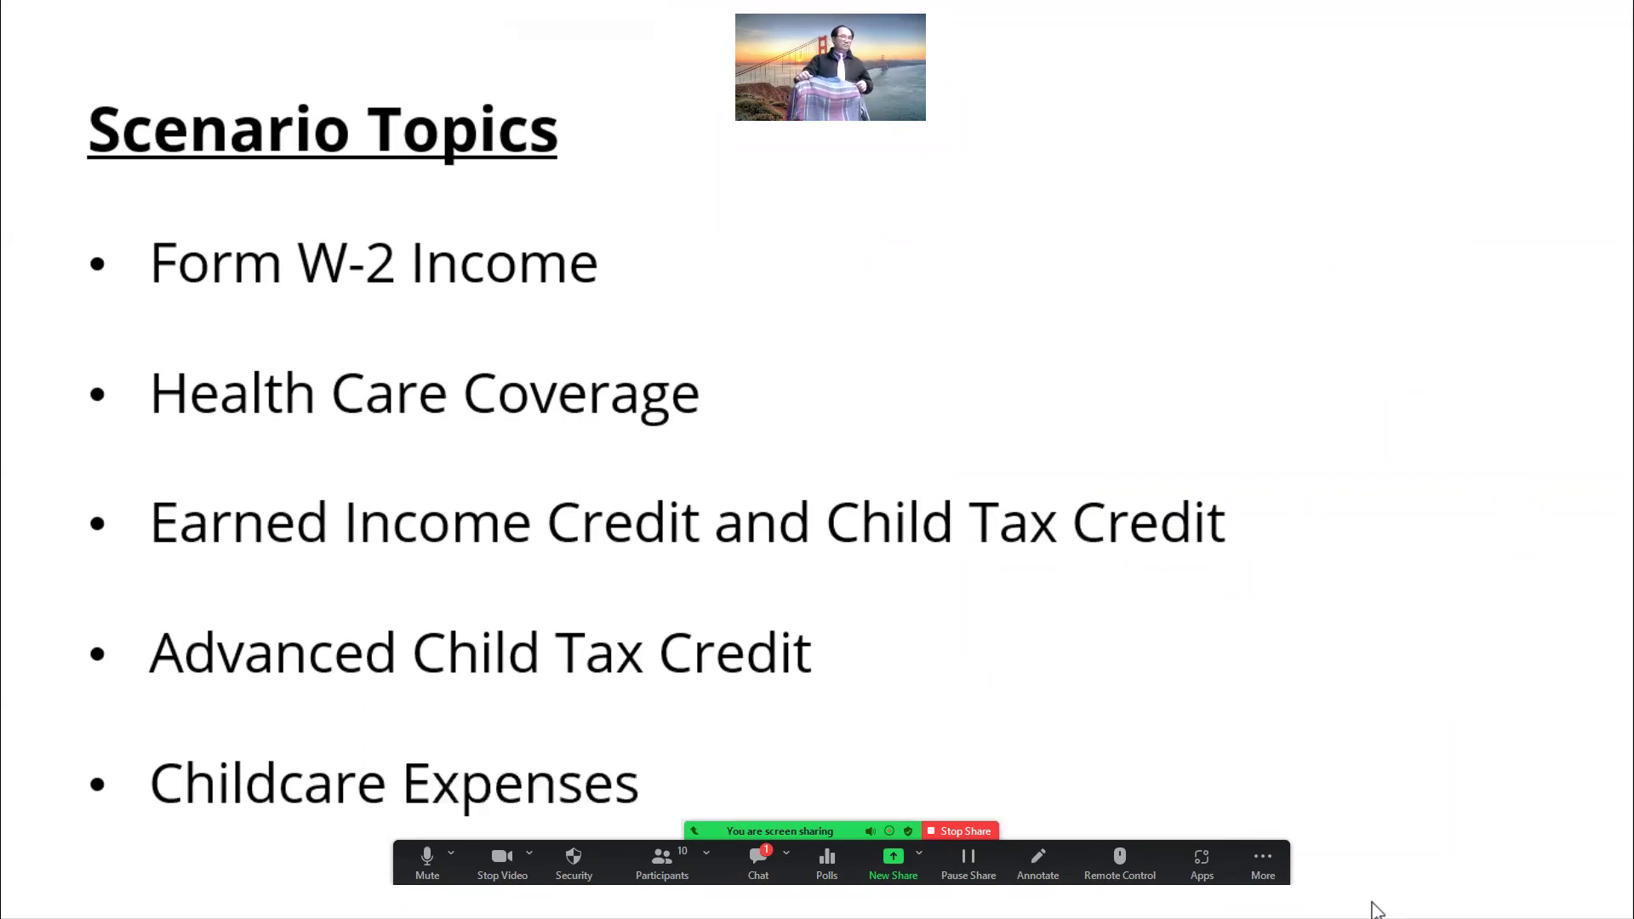
Step: Let the tutorial's scenario overview play, then bring the Zoom meeting and its More options forward
{"action": "key", "text": "alt+Tab"}
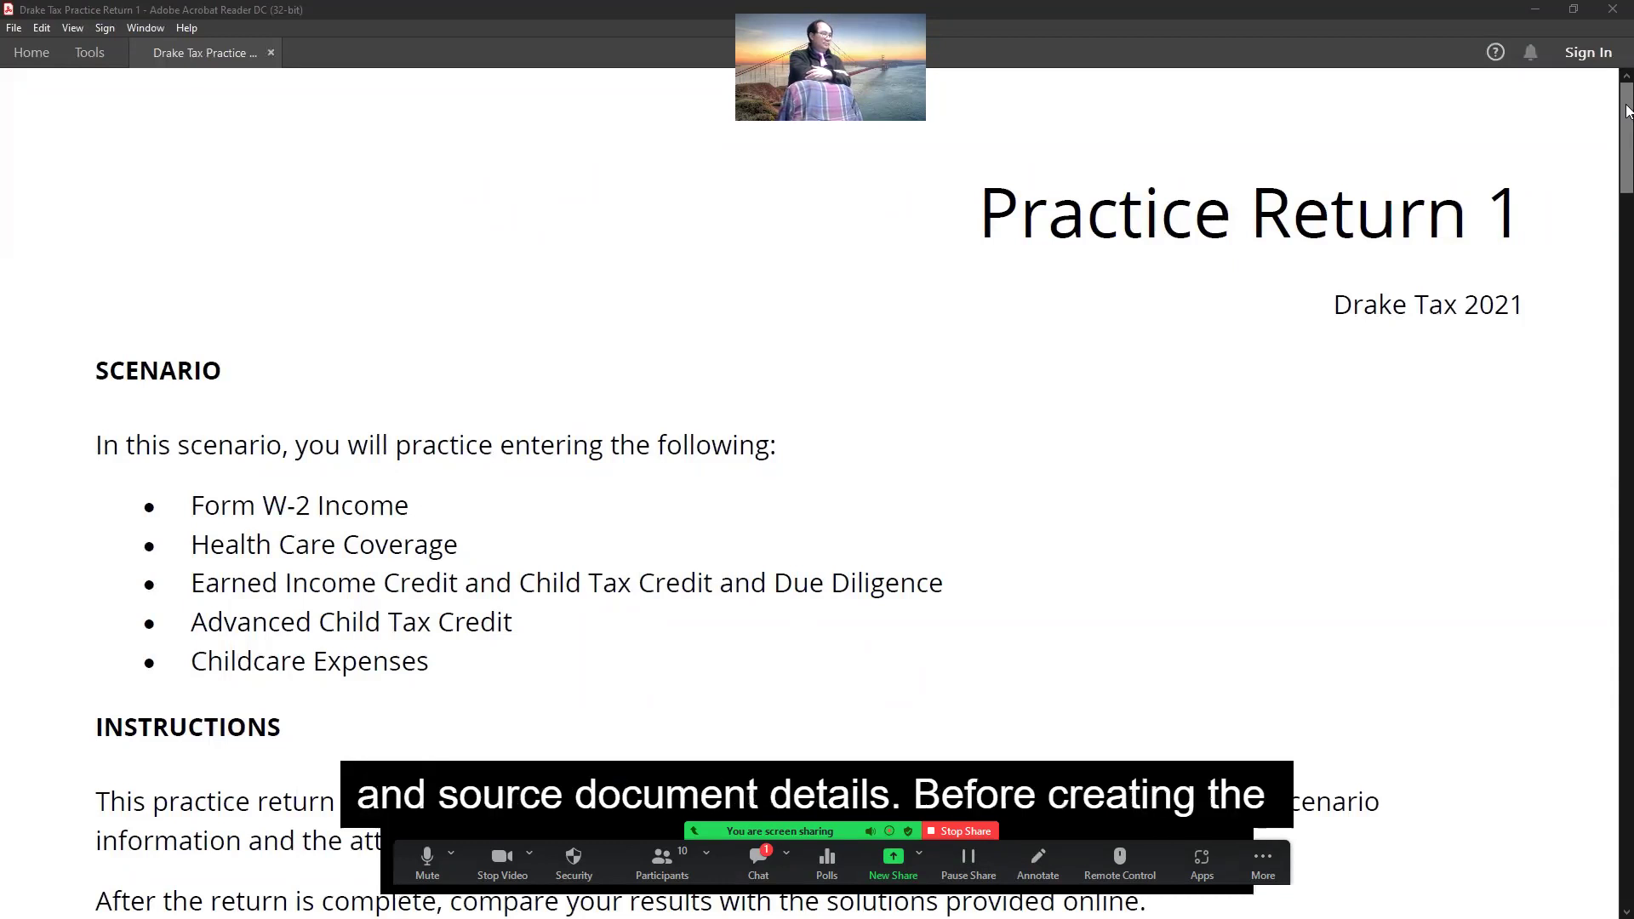
{"action": "scroll", "coordinate": [1627, 110], "scroll_direction": "down", "scroll_amount": 10}
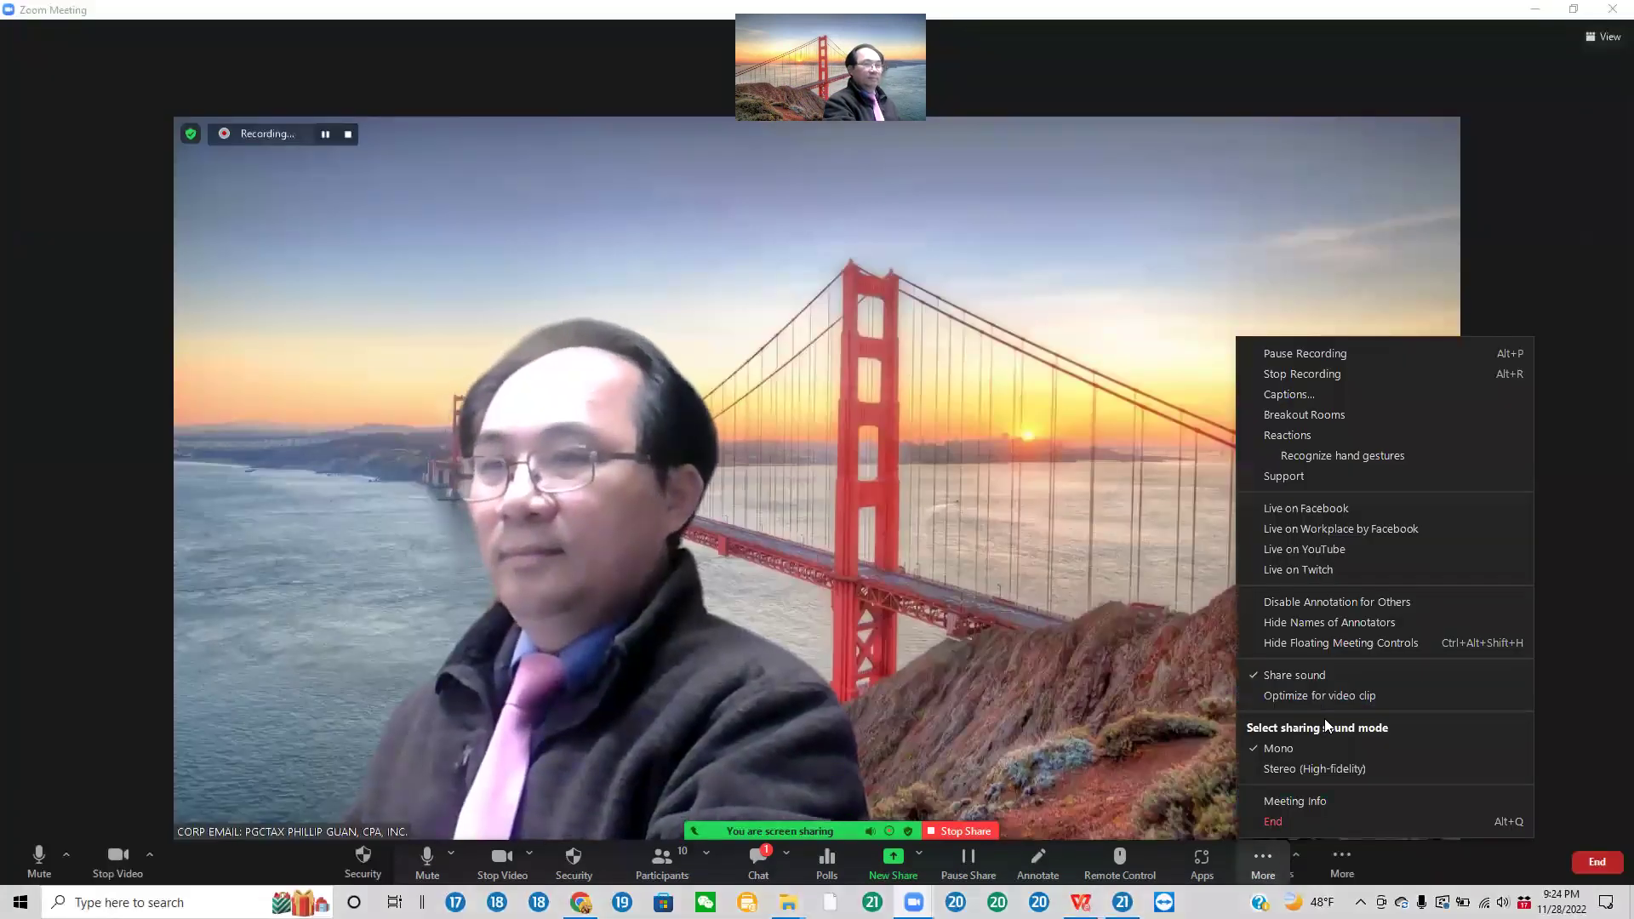
Step: Choose Hide Floating Meeting Controls from Zoom's More menu
{"action": "left_click", "coordinate": [1348, 644]}
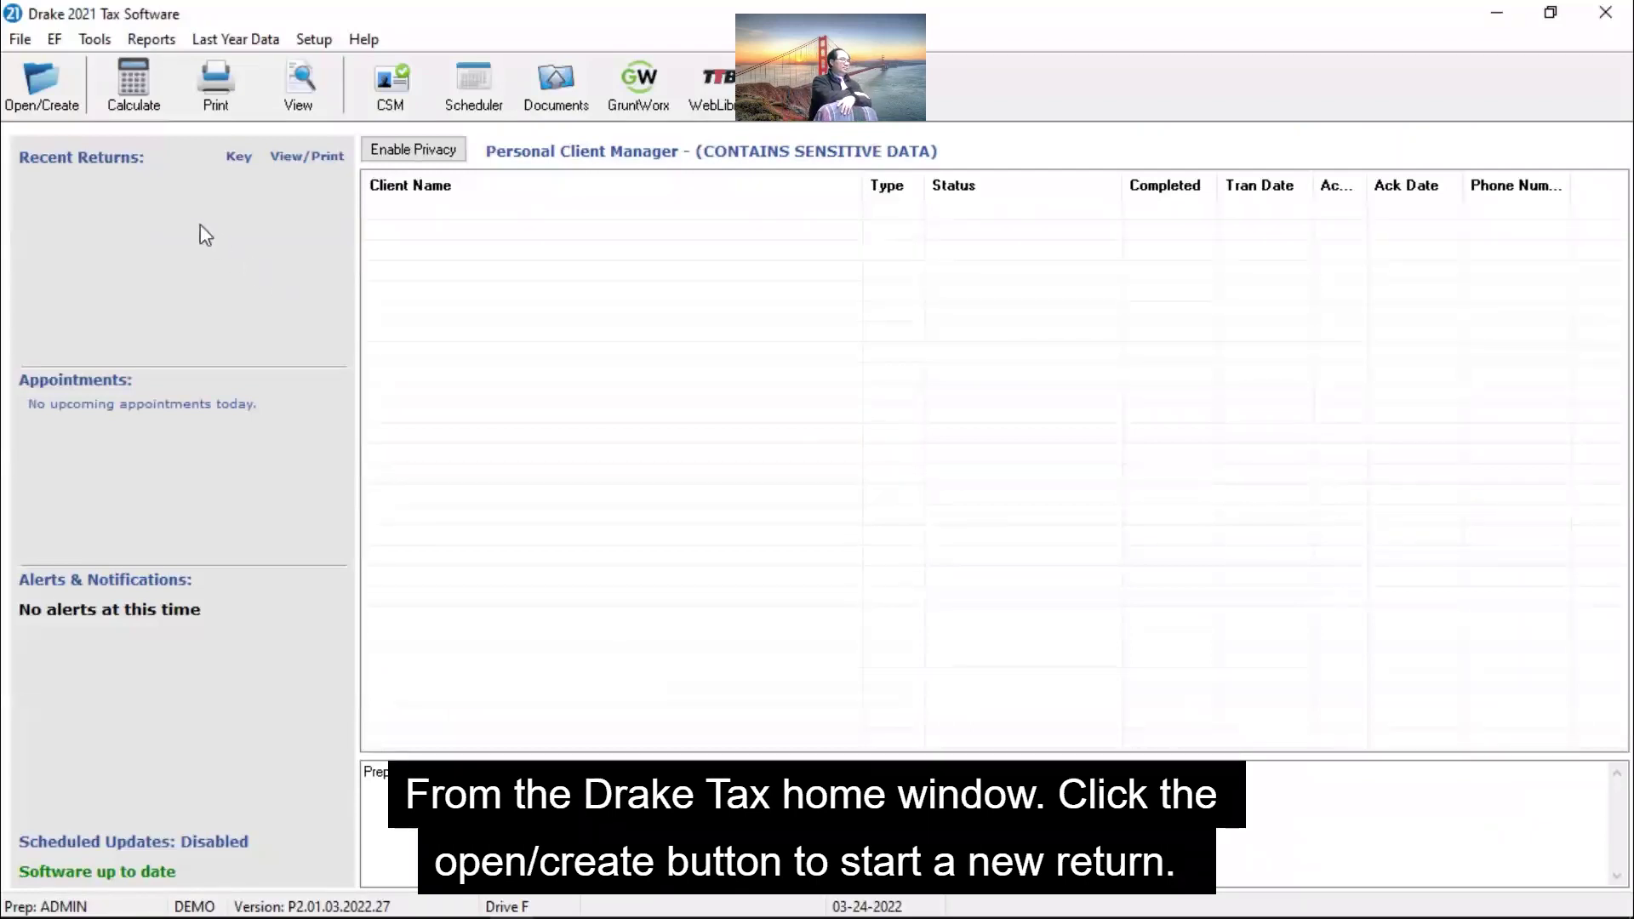
Step: Enter the taxpayer's SSN and confirm creating a new return for it
{"action": "left_click", "coordinate": [45, 82]}
{"action": "type", "text": "400"}
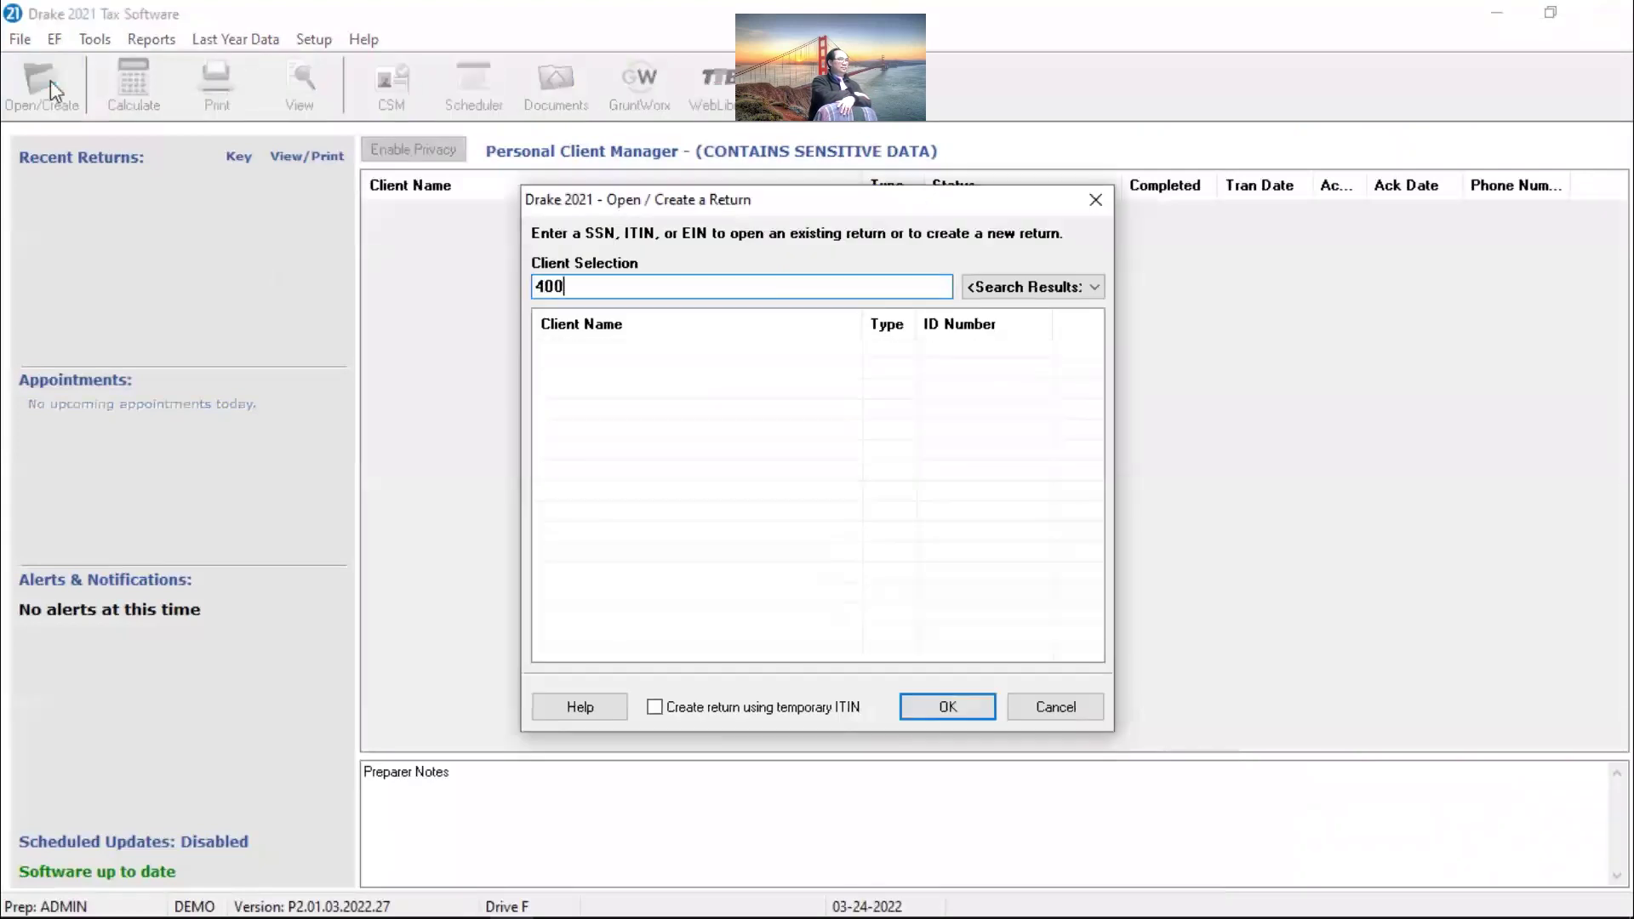
{"action": "type", "text": "006001"}
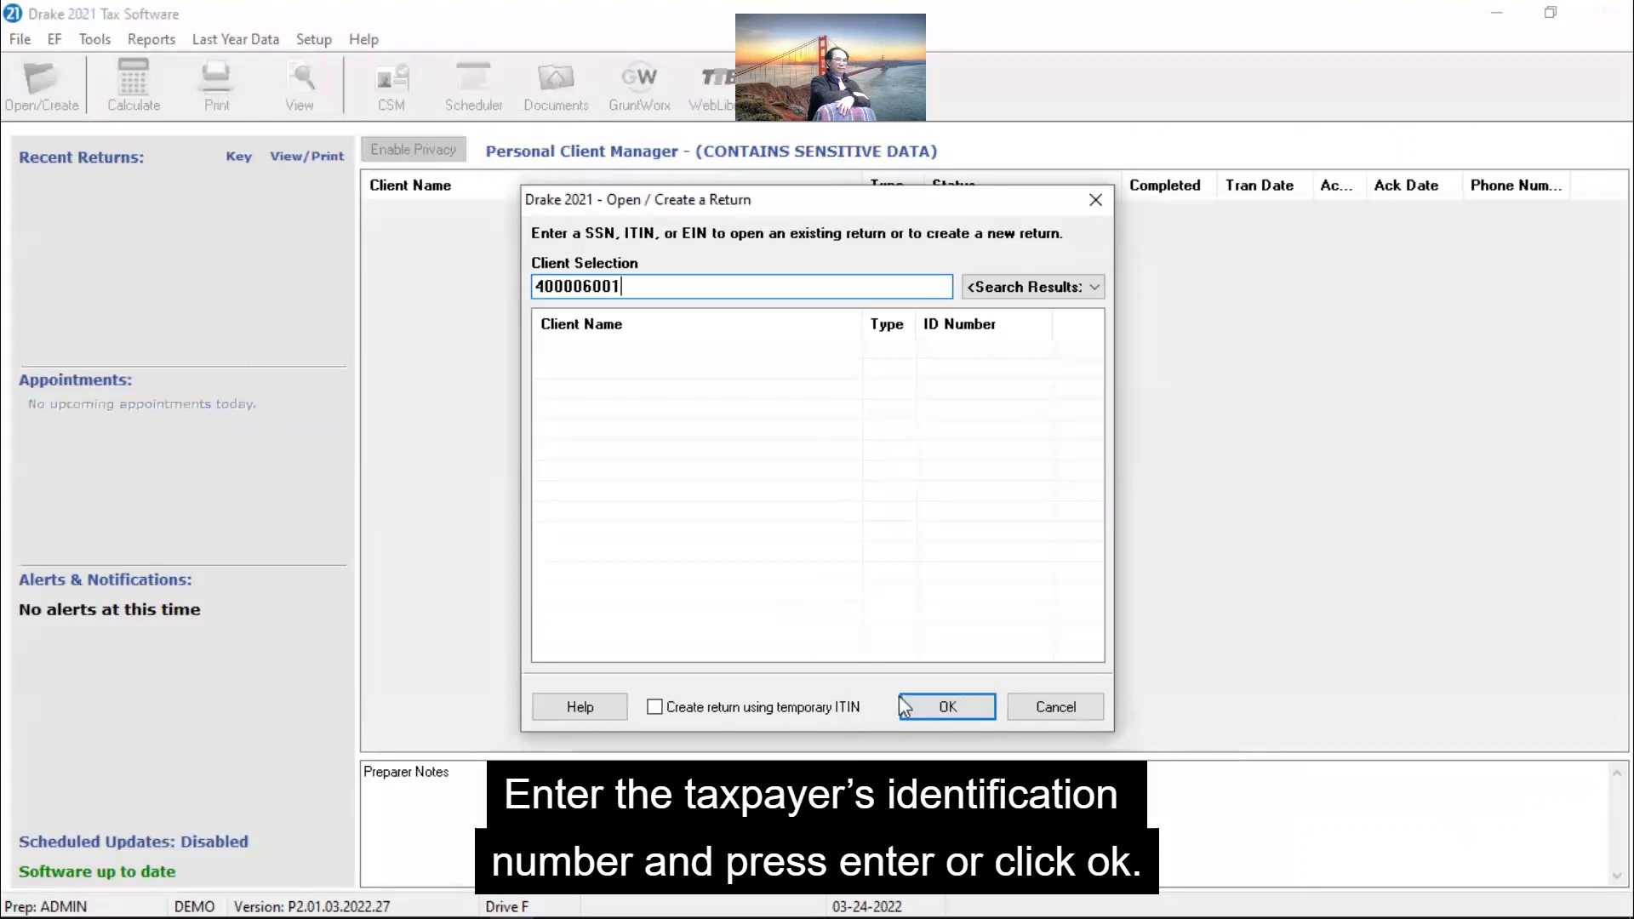
{"action": "left_click", "coordinate": [926, 706]}
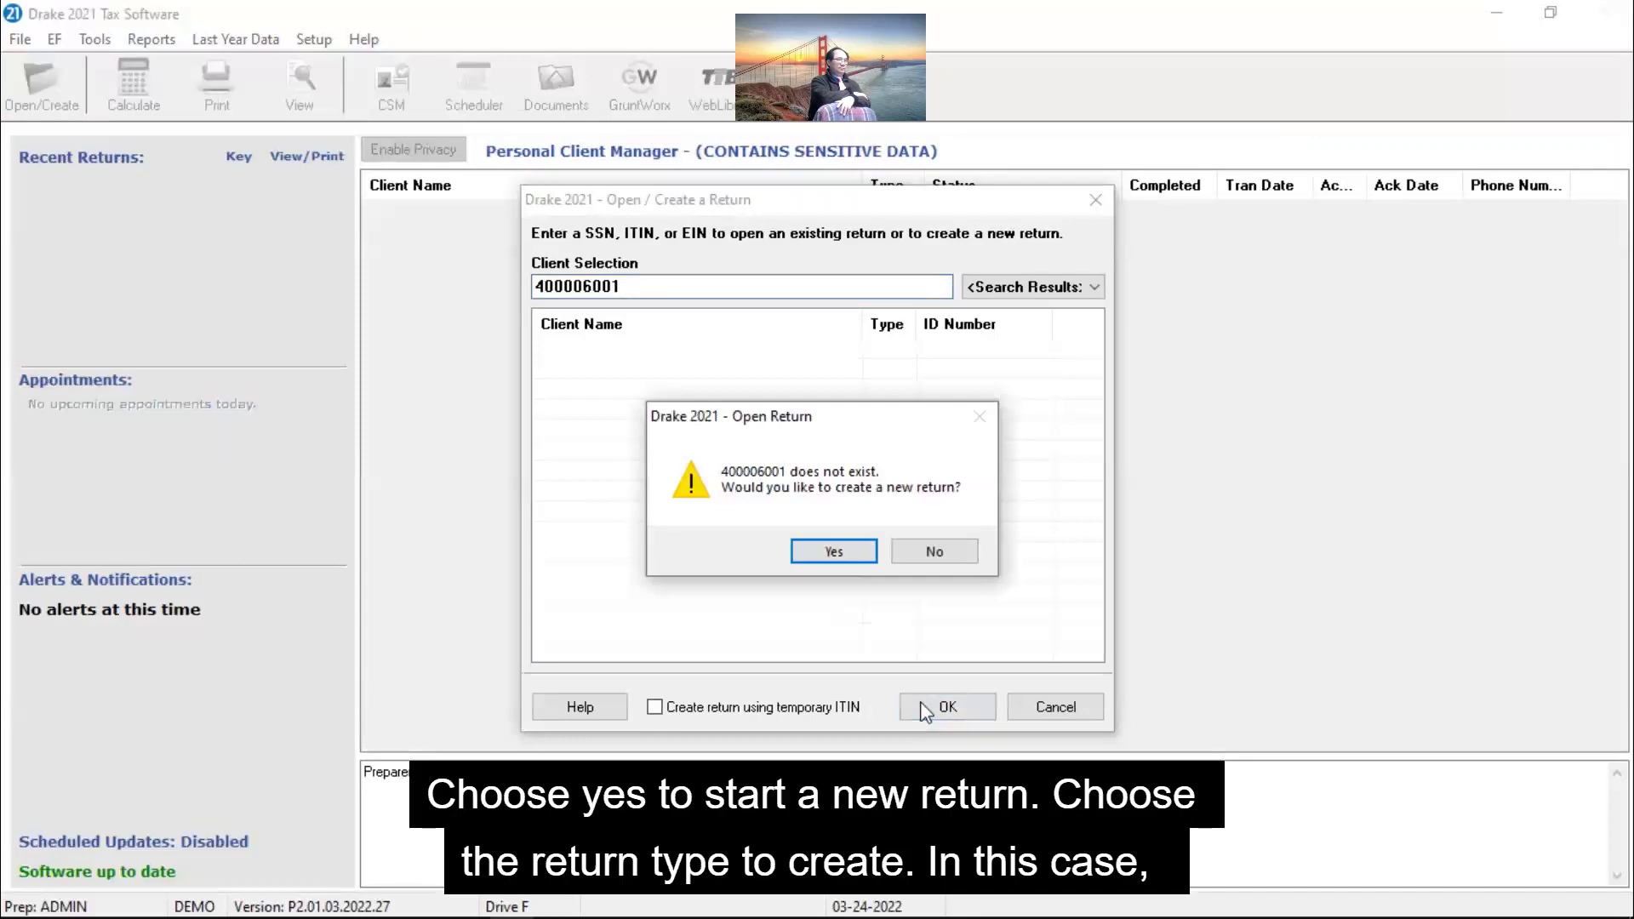
{"action": "left_click", "coordinate": [849, 553]}
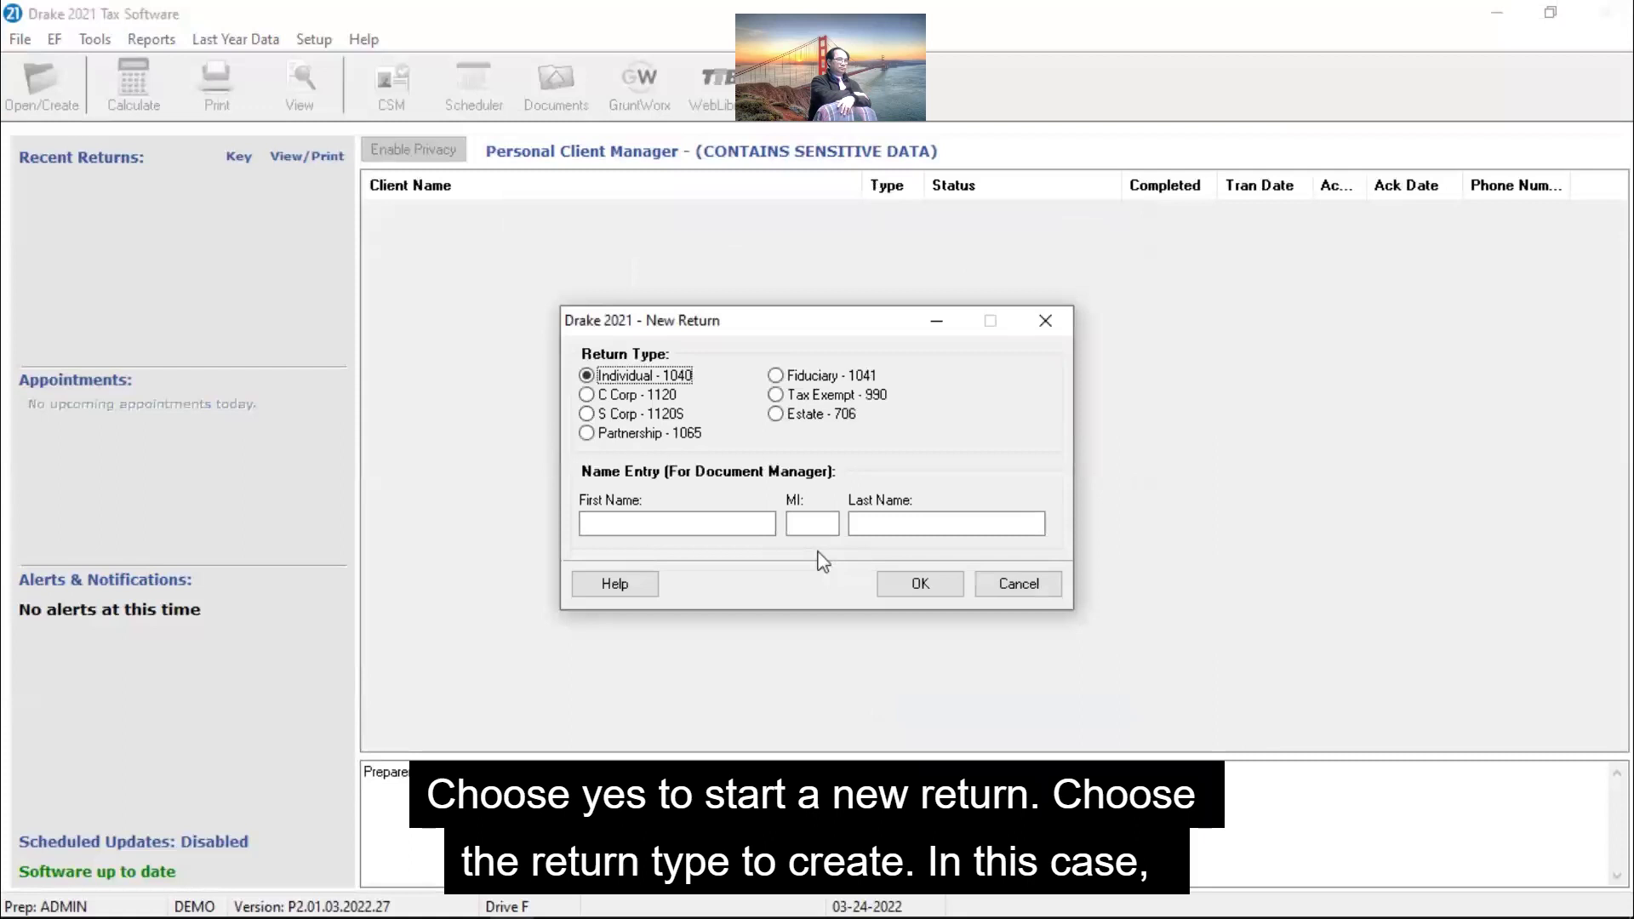
Step: Create it as an Individual 1040 return with the taxpayer's first and last name
{"action": "left_click", "coordinate": [752, 520]}
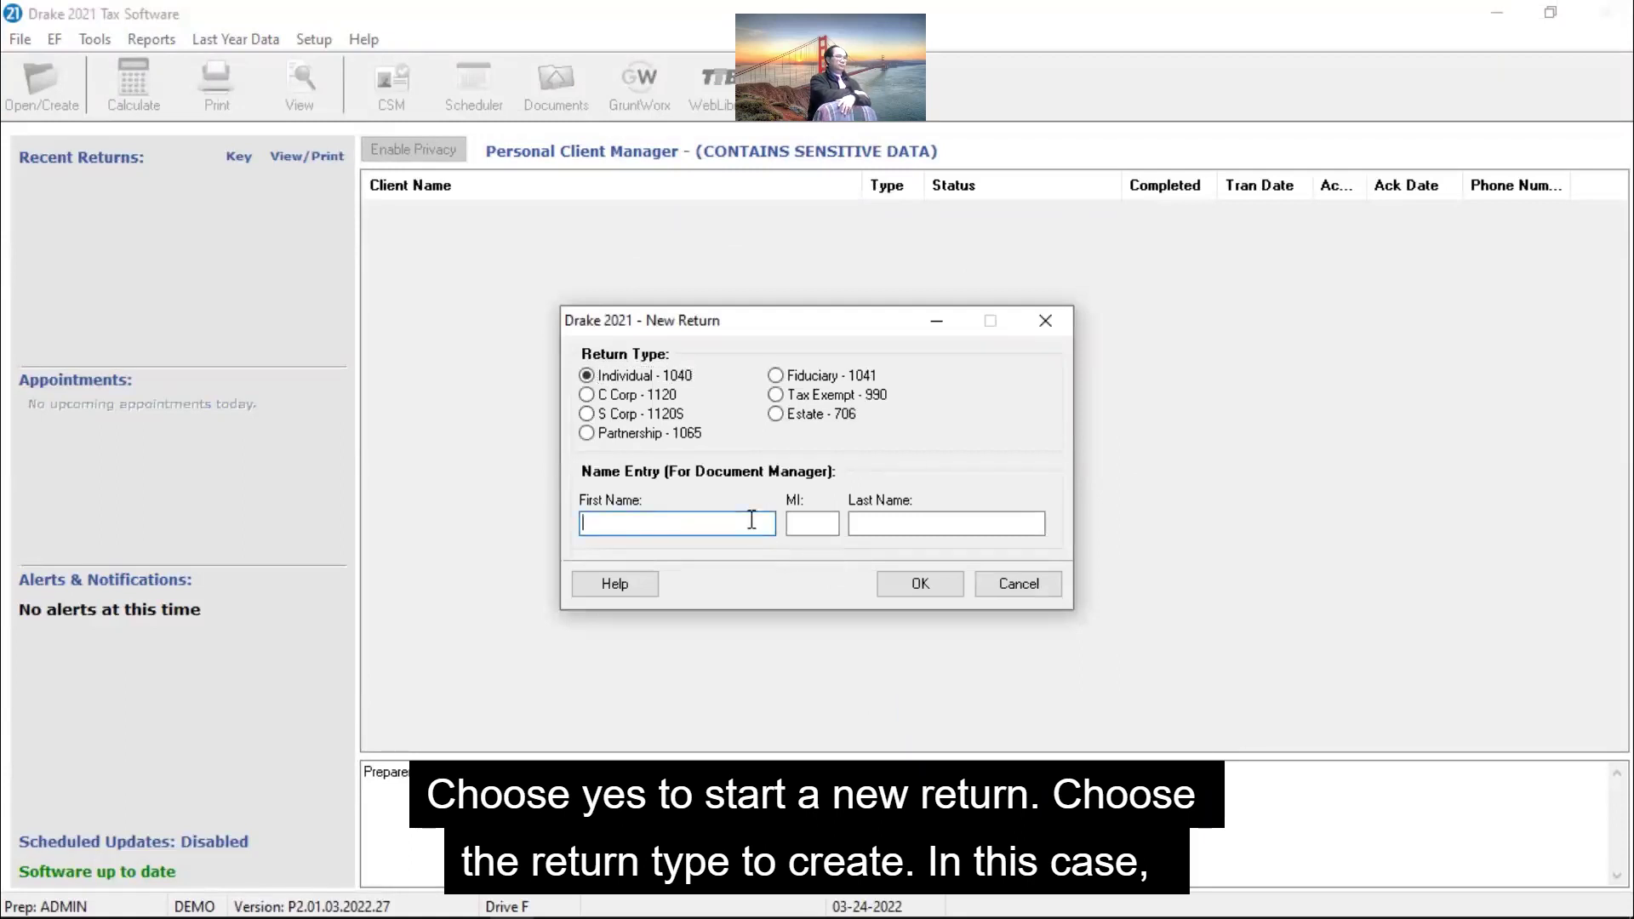
{"action": "type", "text": "Pon"}
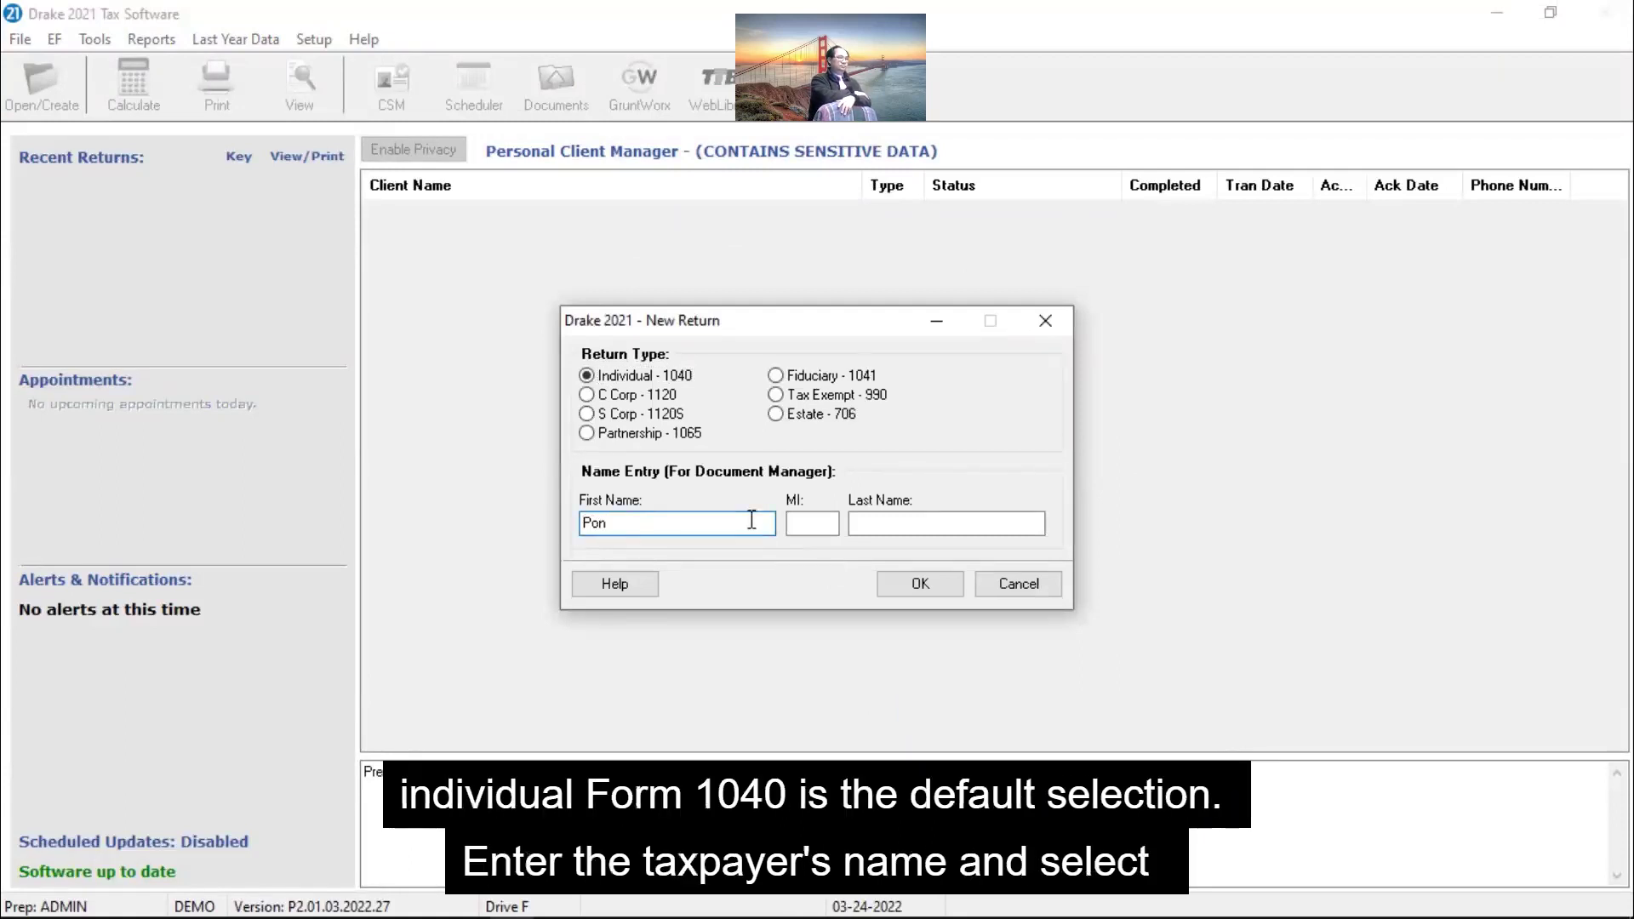
{"action": "type", "text": "der"}
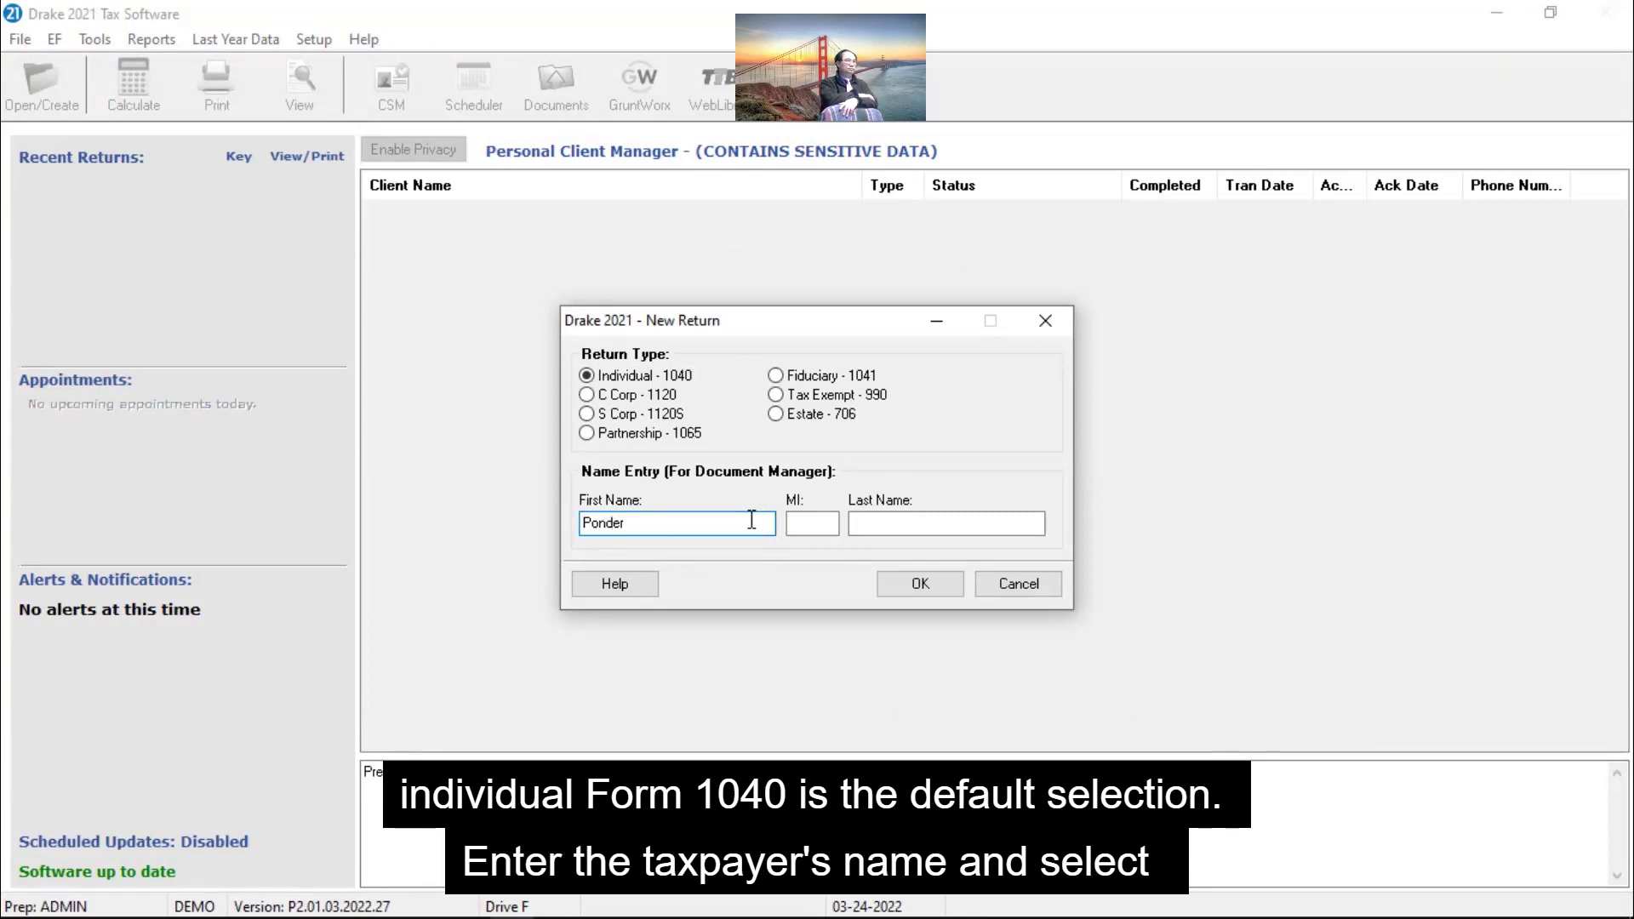
{"action": "type", "text": "osa"}
{"action": "key", "text": "Tab"}
{"action": "key", "text": "Tab"}
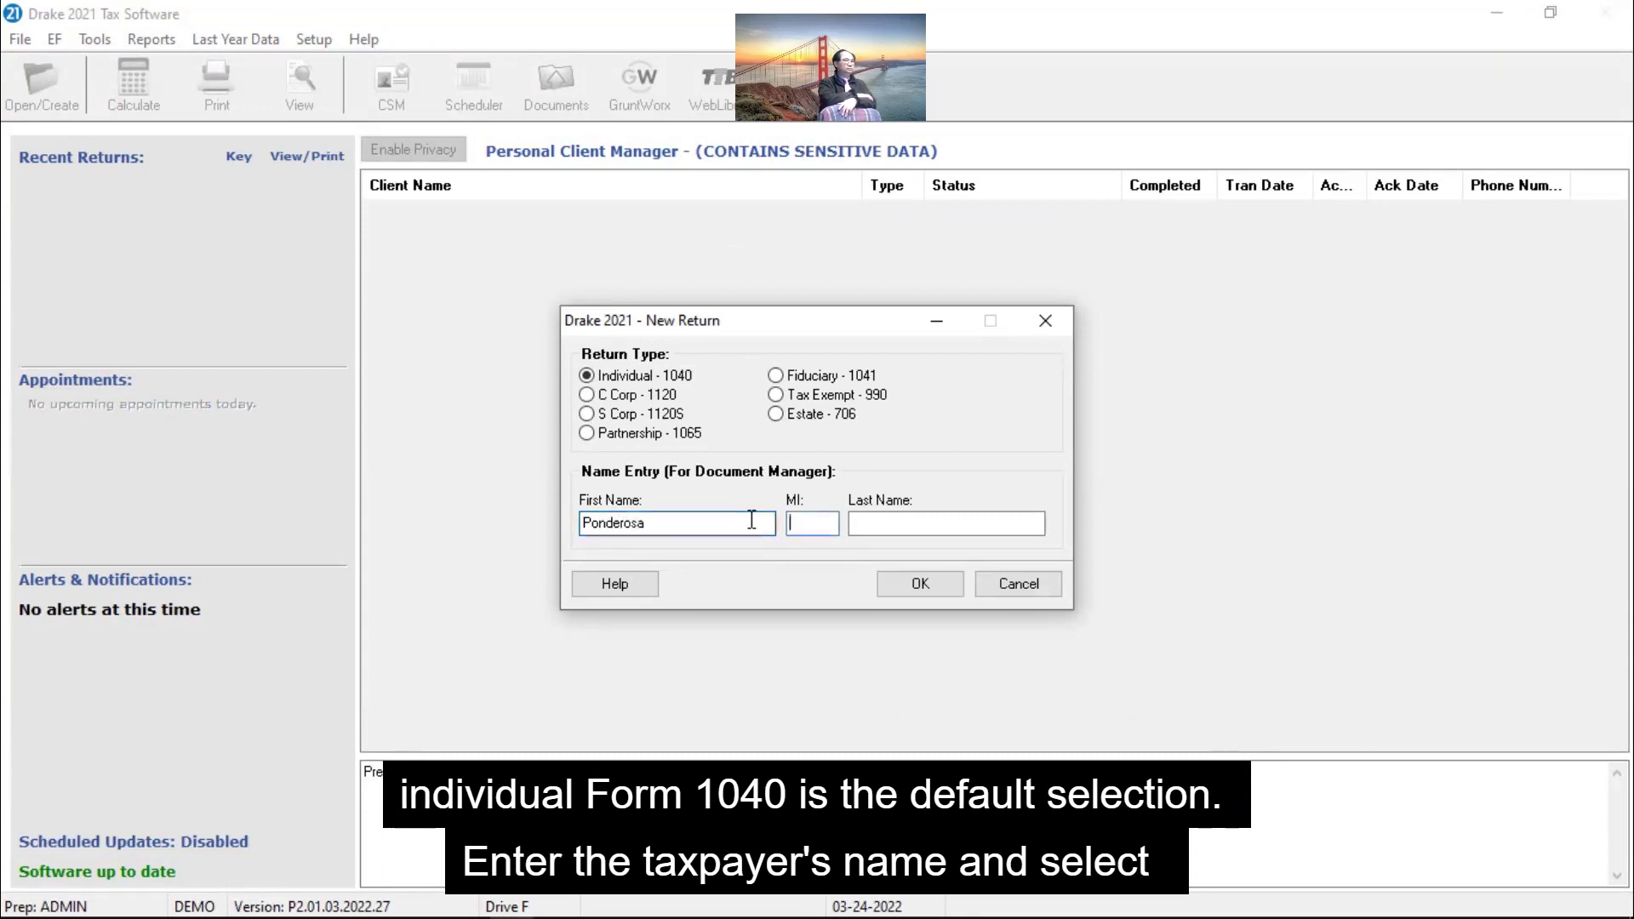
{"action": "type", "text": "Pine"}
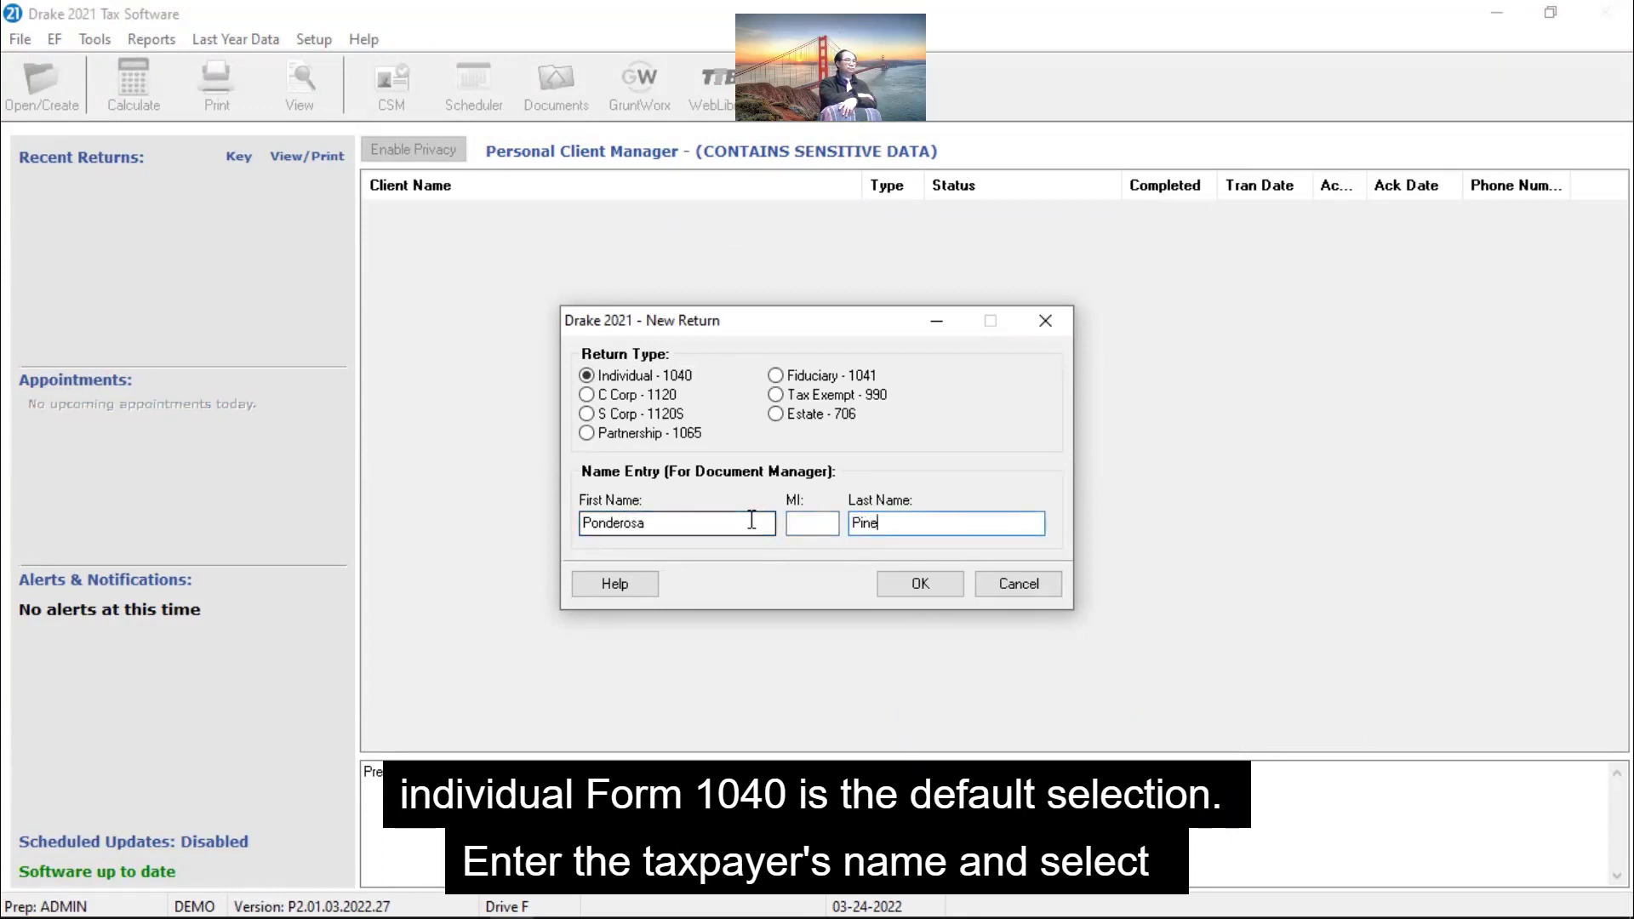
{"action": "key", "text": "Return"}
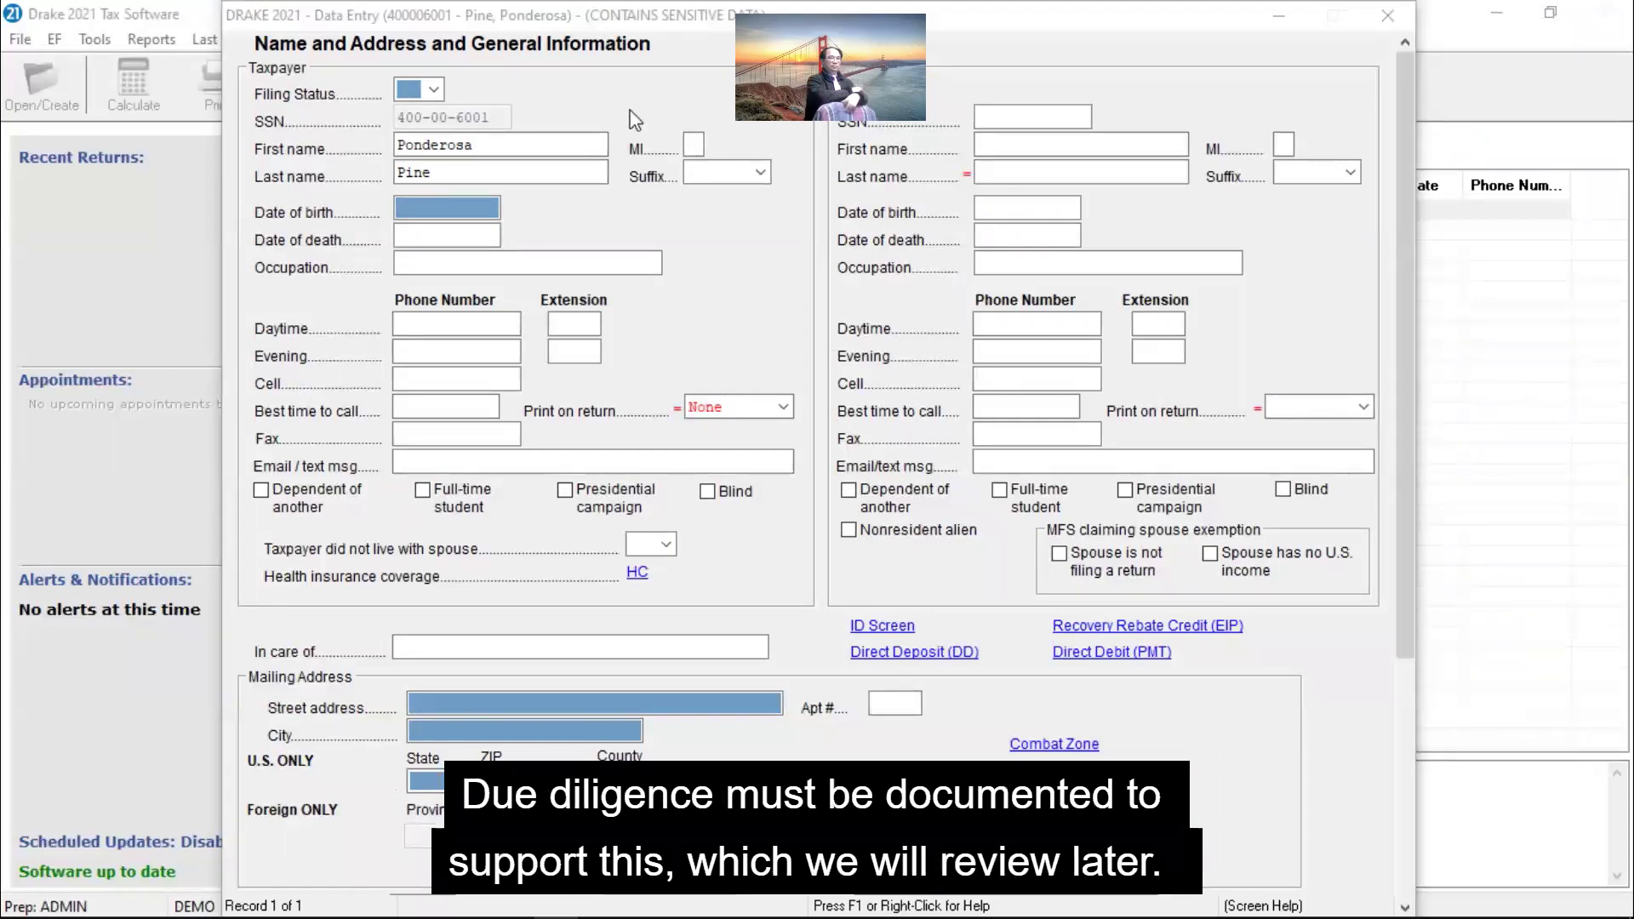
{"action": "left_click", "coordinate": [435, 92]}
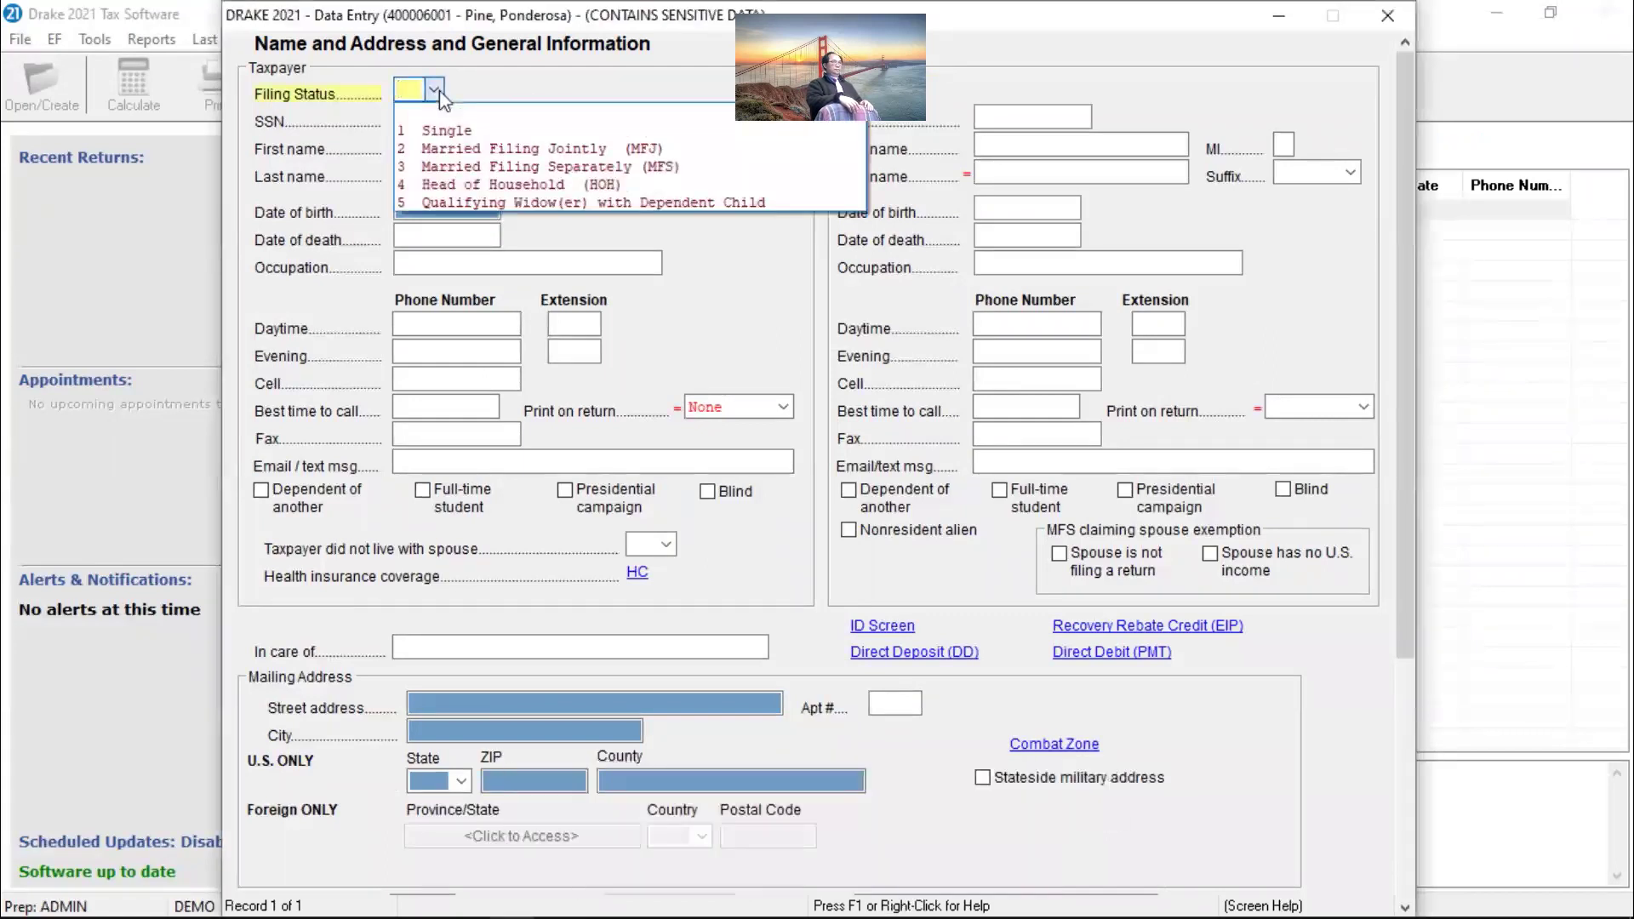
Step: Set the filing status to 4 Head of Household and review the field's help
{"action": "left_click", "coordinate": [448, 180]}
{"action": "key", "text": "F1"}
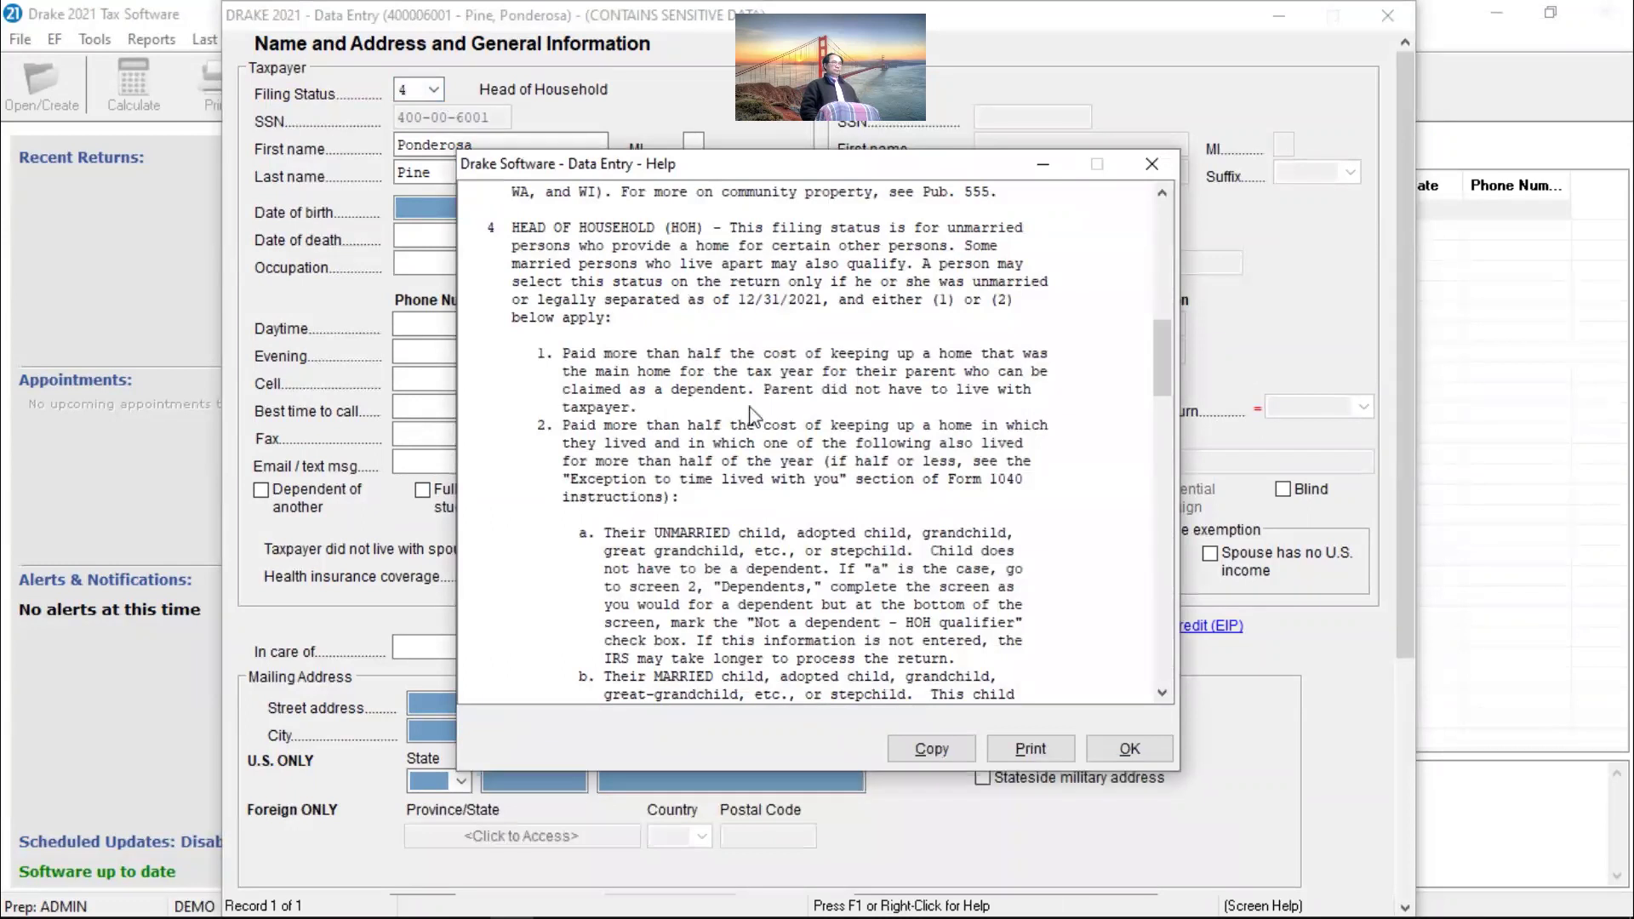
{"action": "left_click", "coordinate": [1129, 749]}
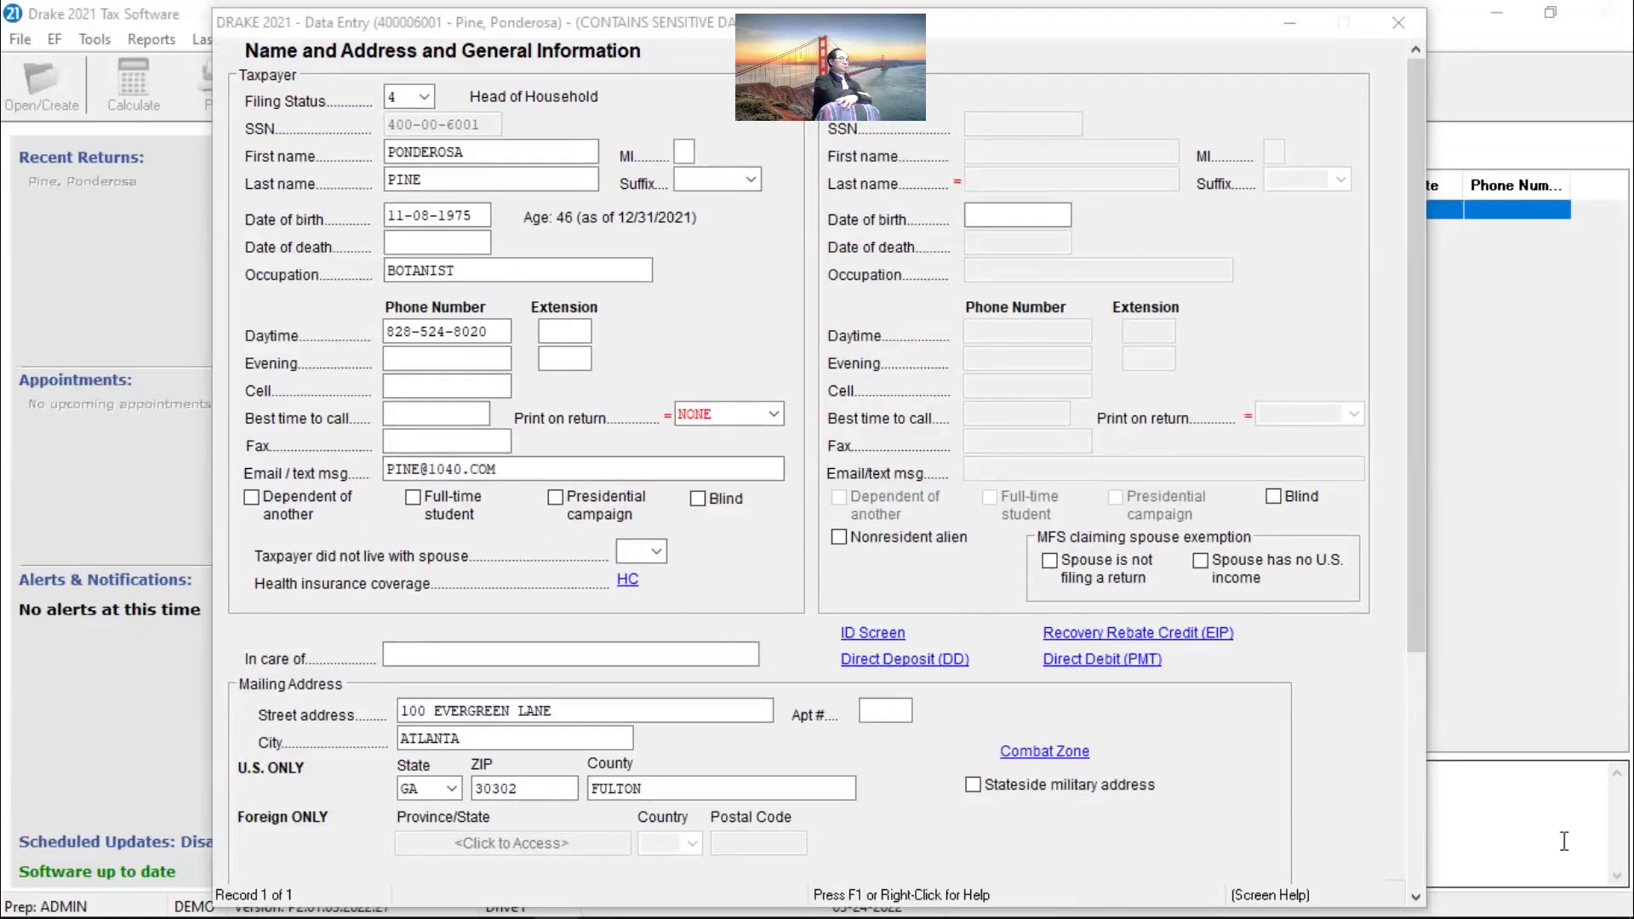
Step: Set the resident state to 0 to suppress the state return
{"action": "scroll", "coordinate": [900, 800], "scroll_direction": "down", "scroll_amount": 5}
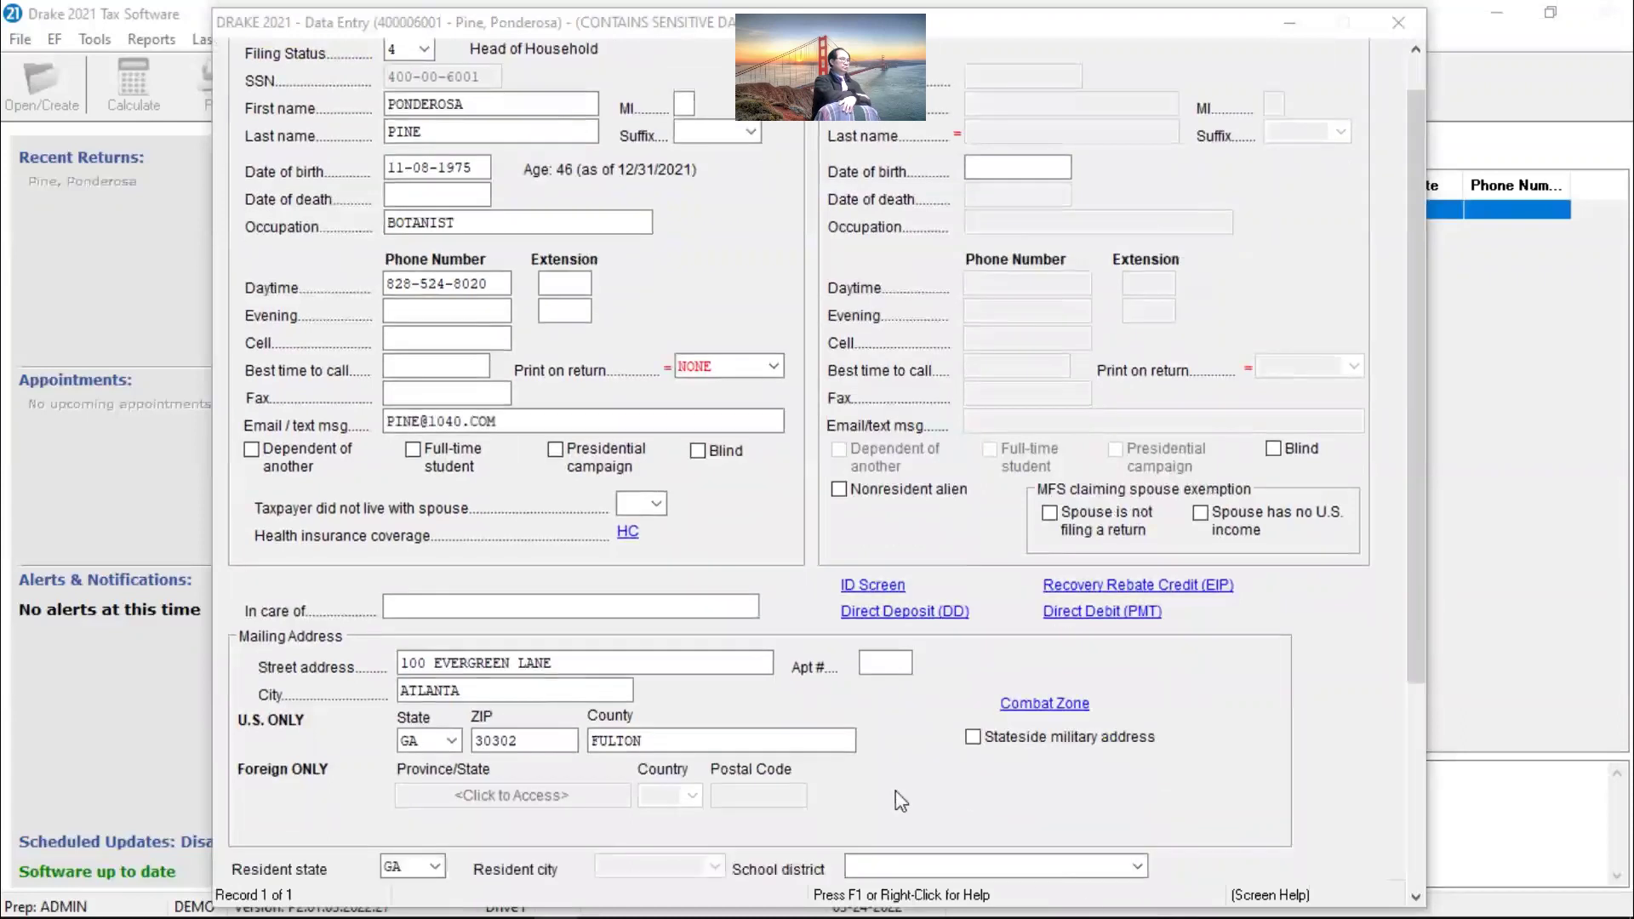
{"action": "scroll", "coordinate": [817, 464], "scroll_direction": "down", "scroll_amount": 1}
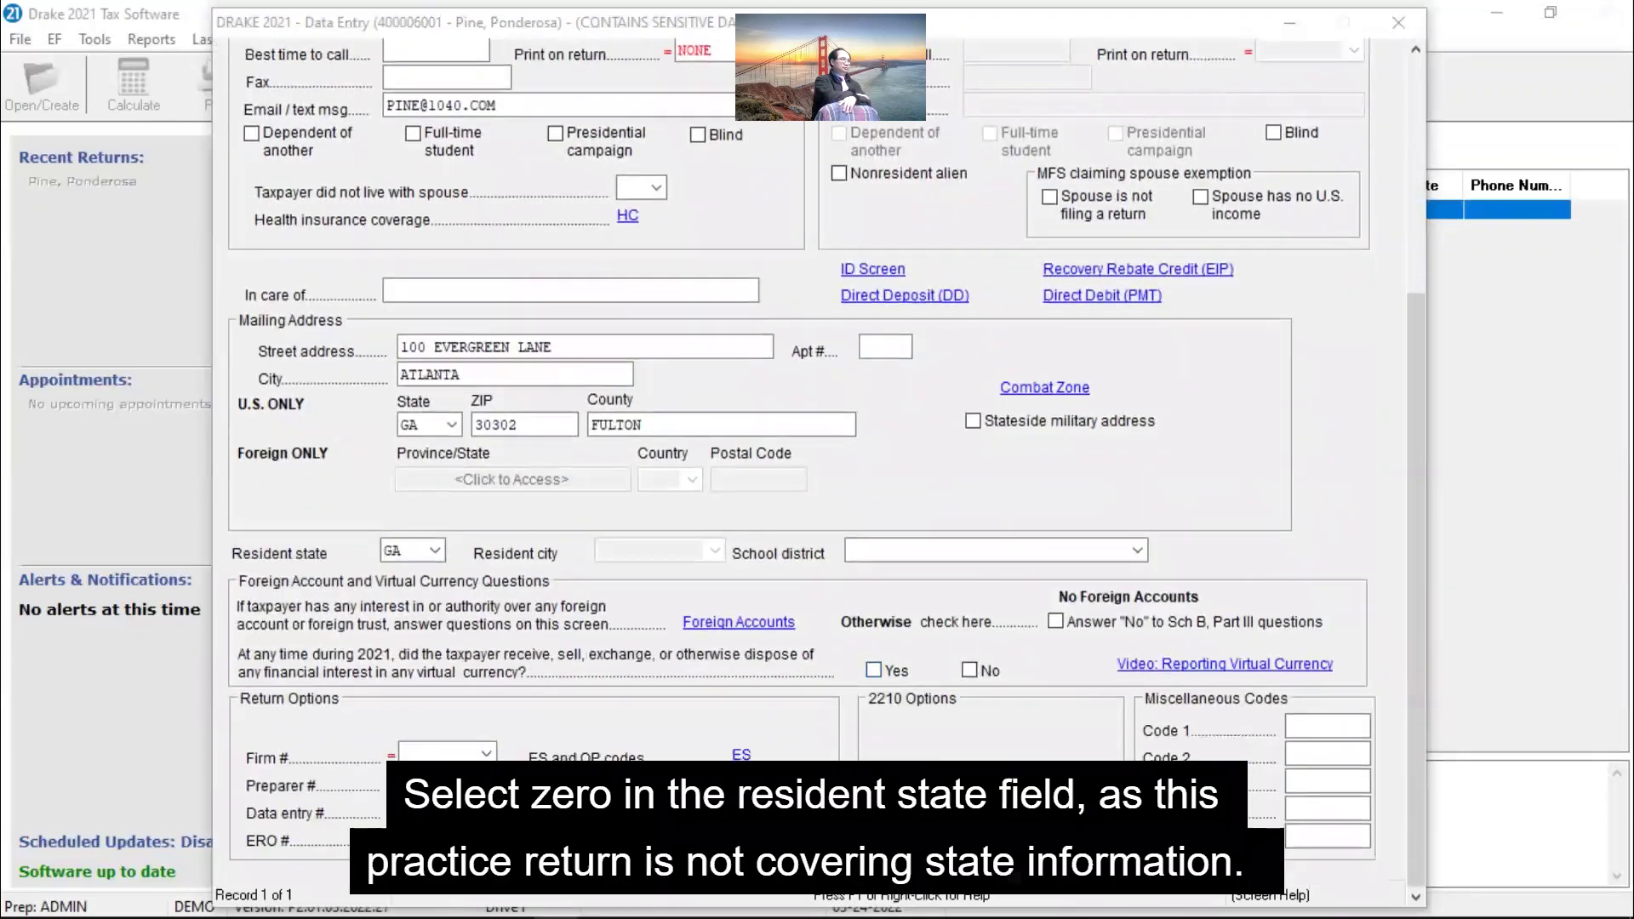
{"action": "left_click", "coordinate": [435, 550]}
{"action": "left_click_drag", "start_coordinate": [611, 665], "coordinate": [599, 584]}
{"action": "left_click", "coordinate": [571, 609]}
{"action": "scroll", "coordinate": [558, 612], "scroll_direction": "up", "scroll_amount": 12}
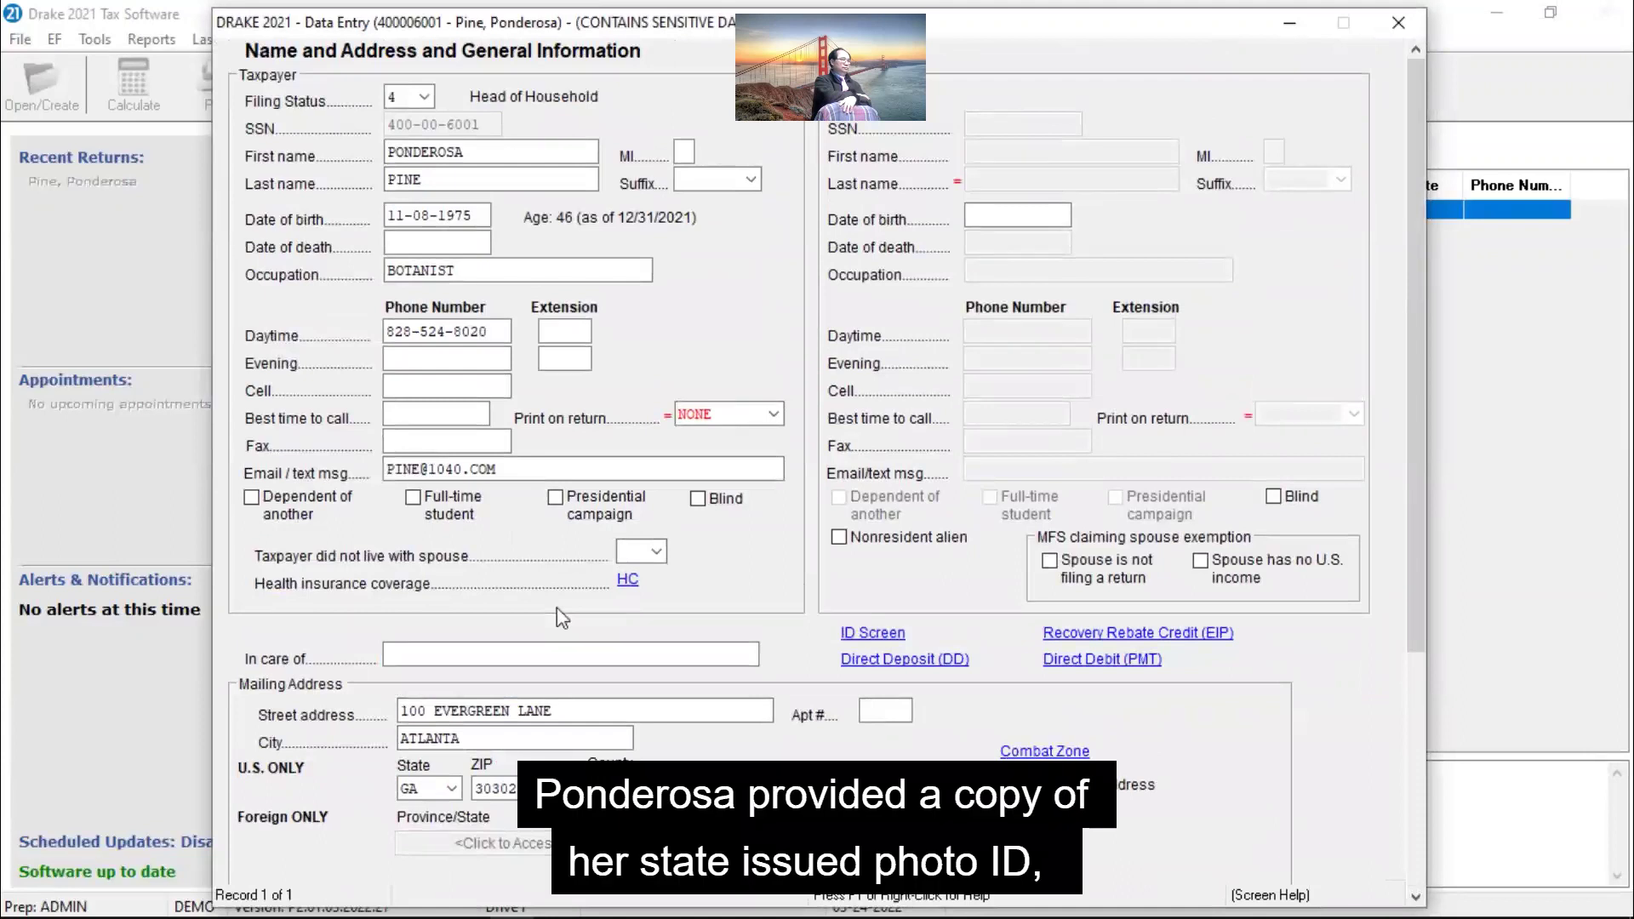
Step: Record the taxpayer's GA driver's license details on the ID screen and return
{"action": "left_click", "coordinate": [905, 636]}
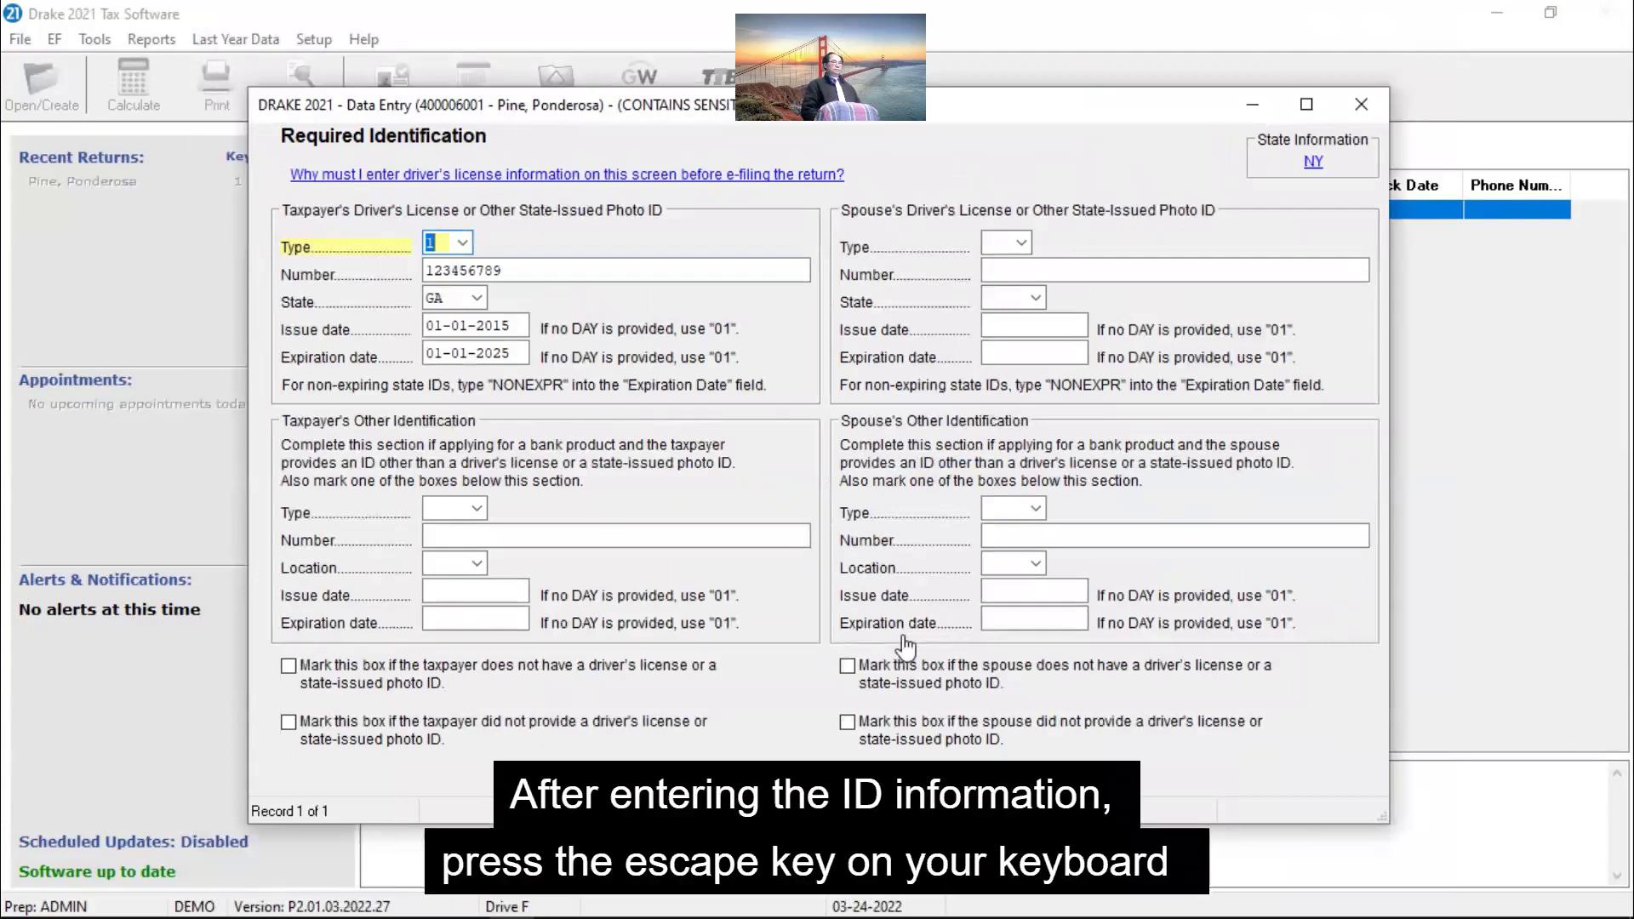
{"action": "key", "text": "Escape"}
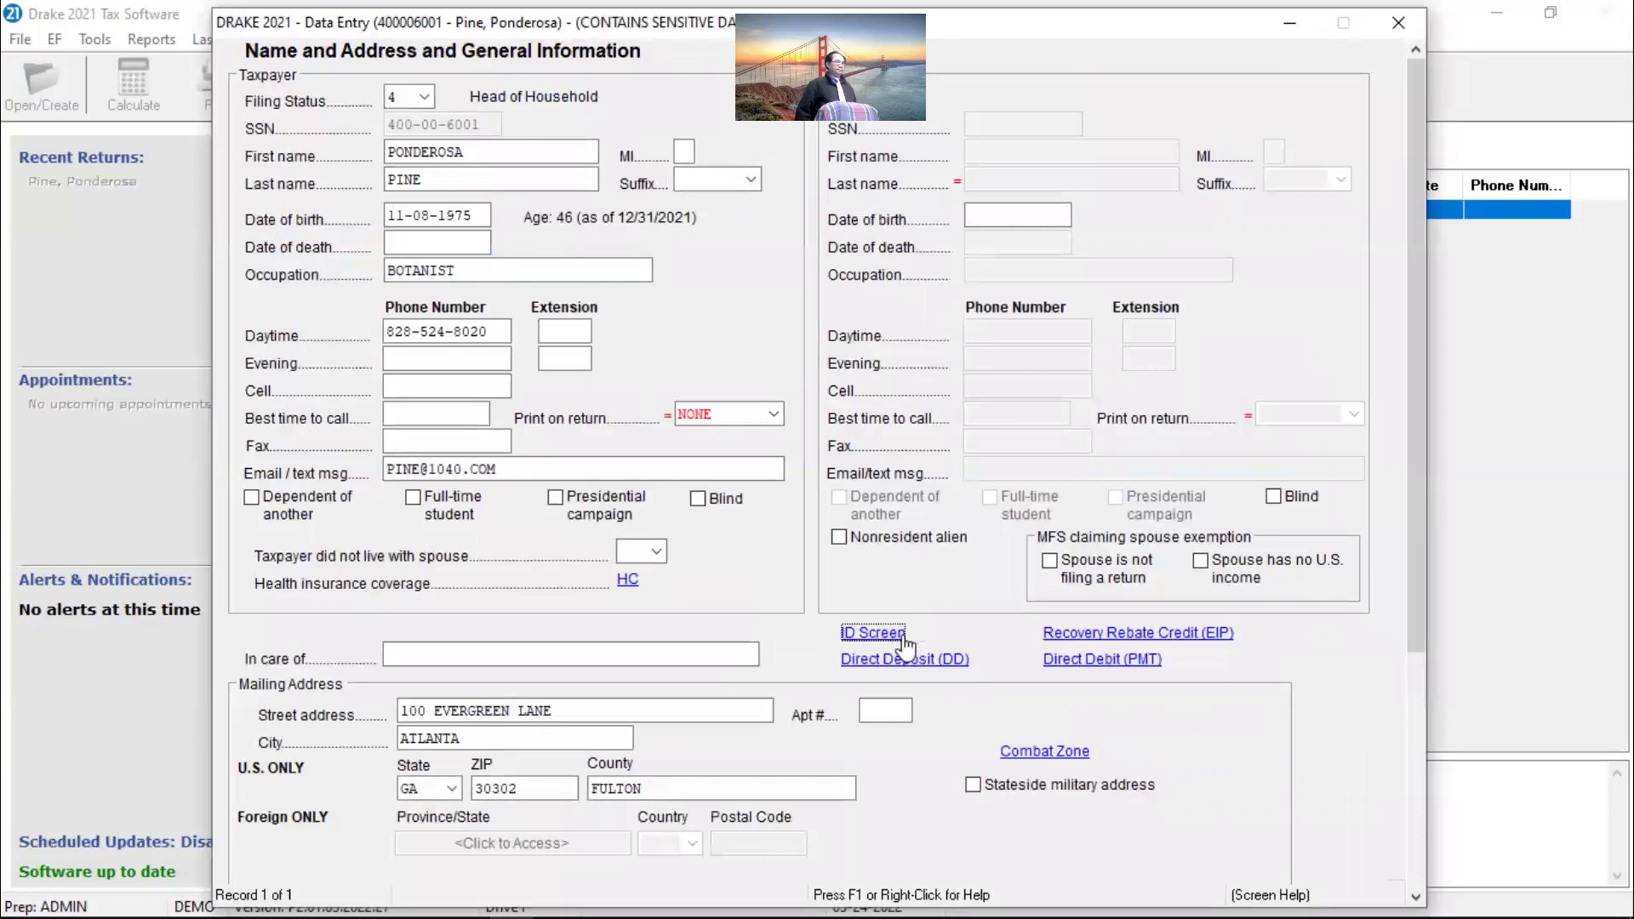
{"action": "key", "text": "alt+Tab"}
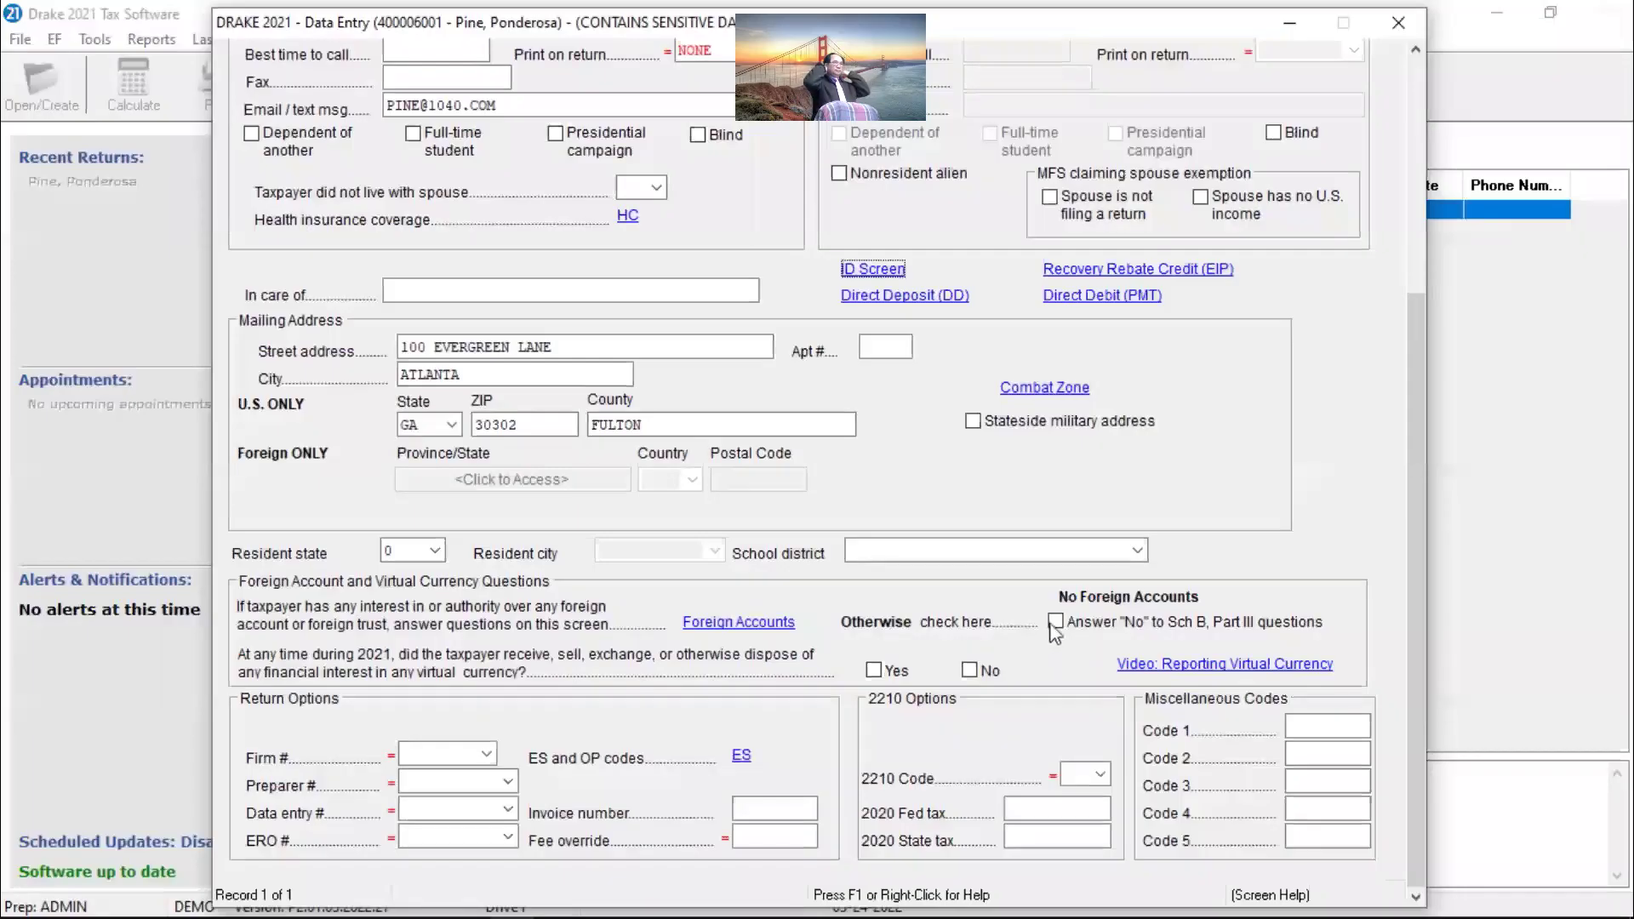
Step: Answer No to Schedule B Part III and virtual currency, and enter the 2800 third stimulus payment
{"action": "left_click", "coordinate": [1055, 622]}
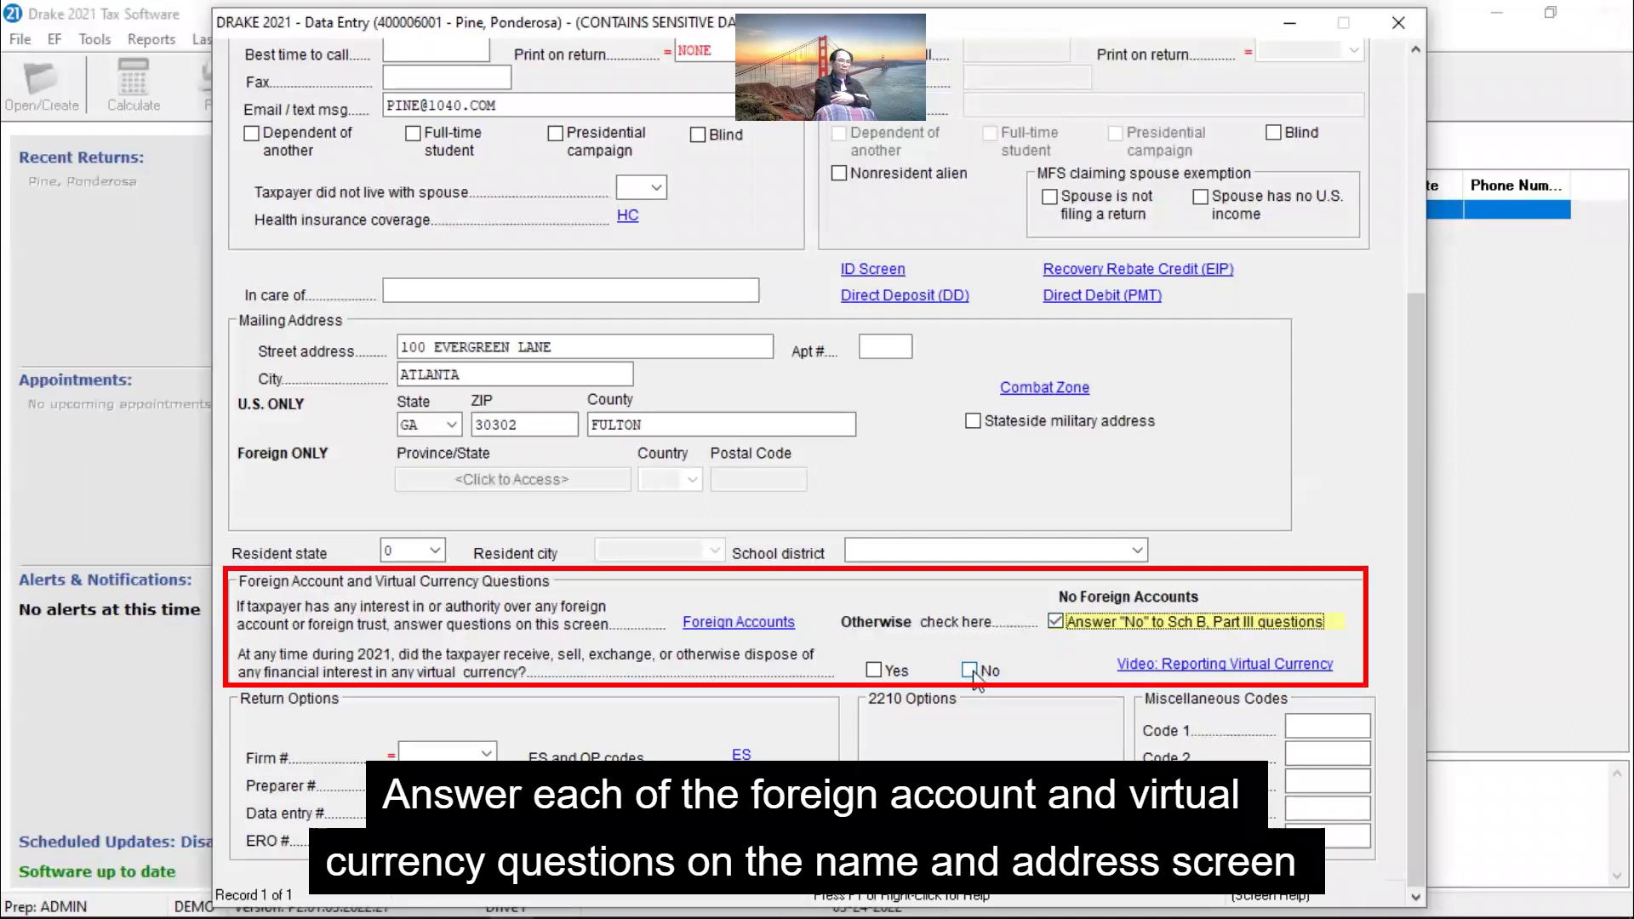
{"action": "left_click", "coordinate": [971, 672]}
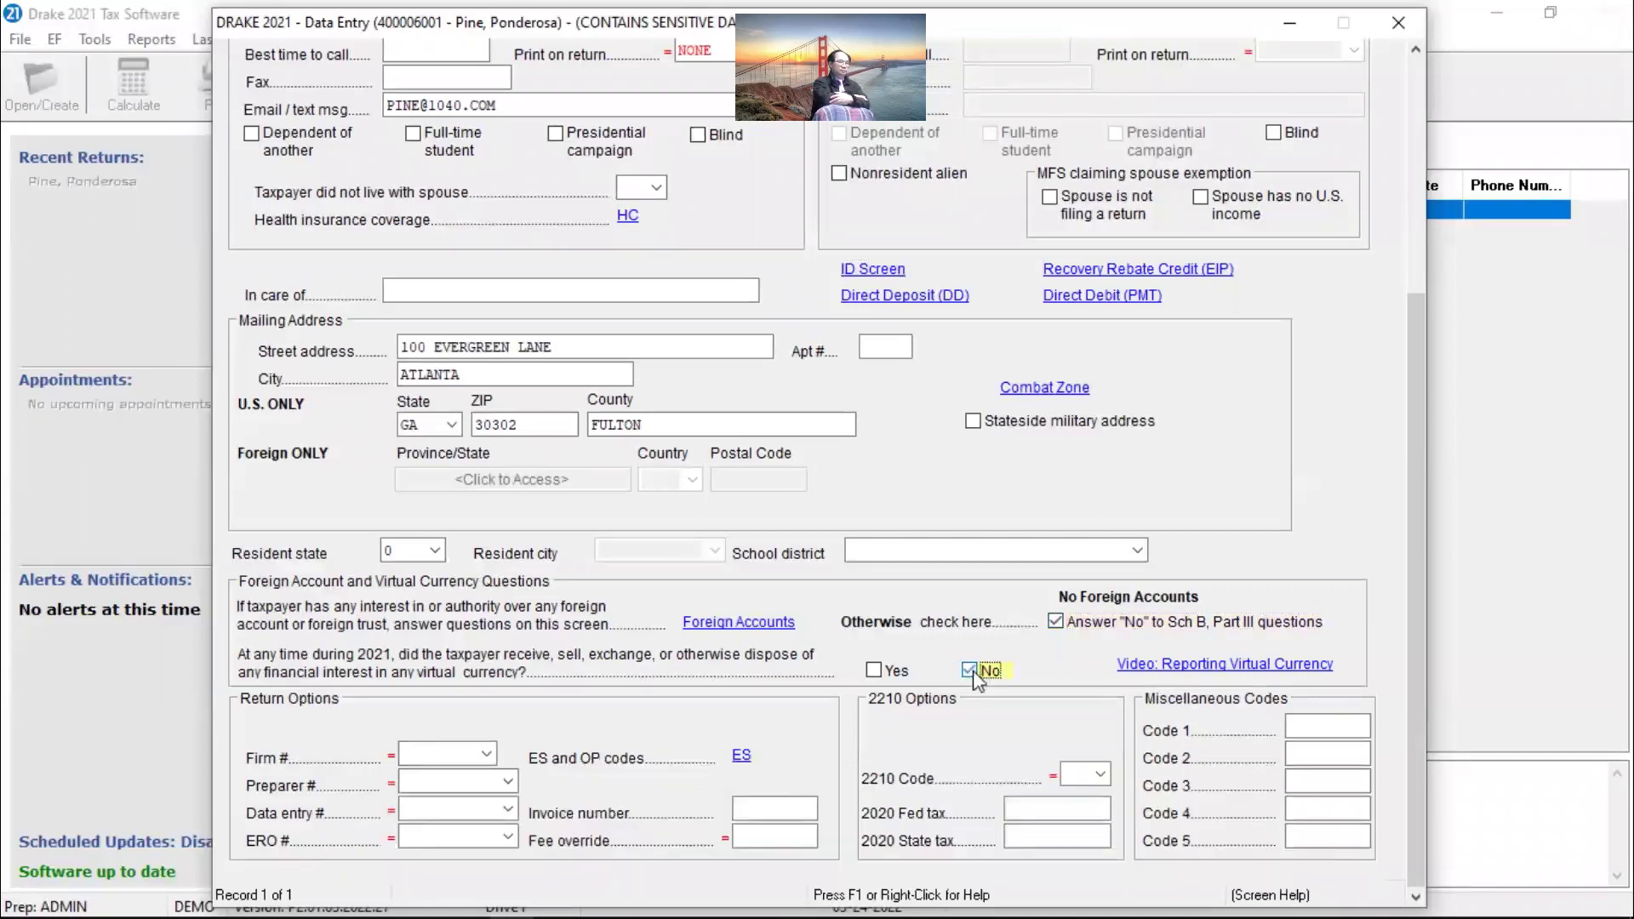
{"action": "scroll", "coordinate": [974, 677], "scroll_direction": "up", "scroll_amount": 5}
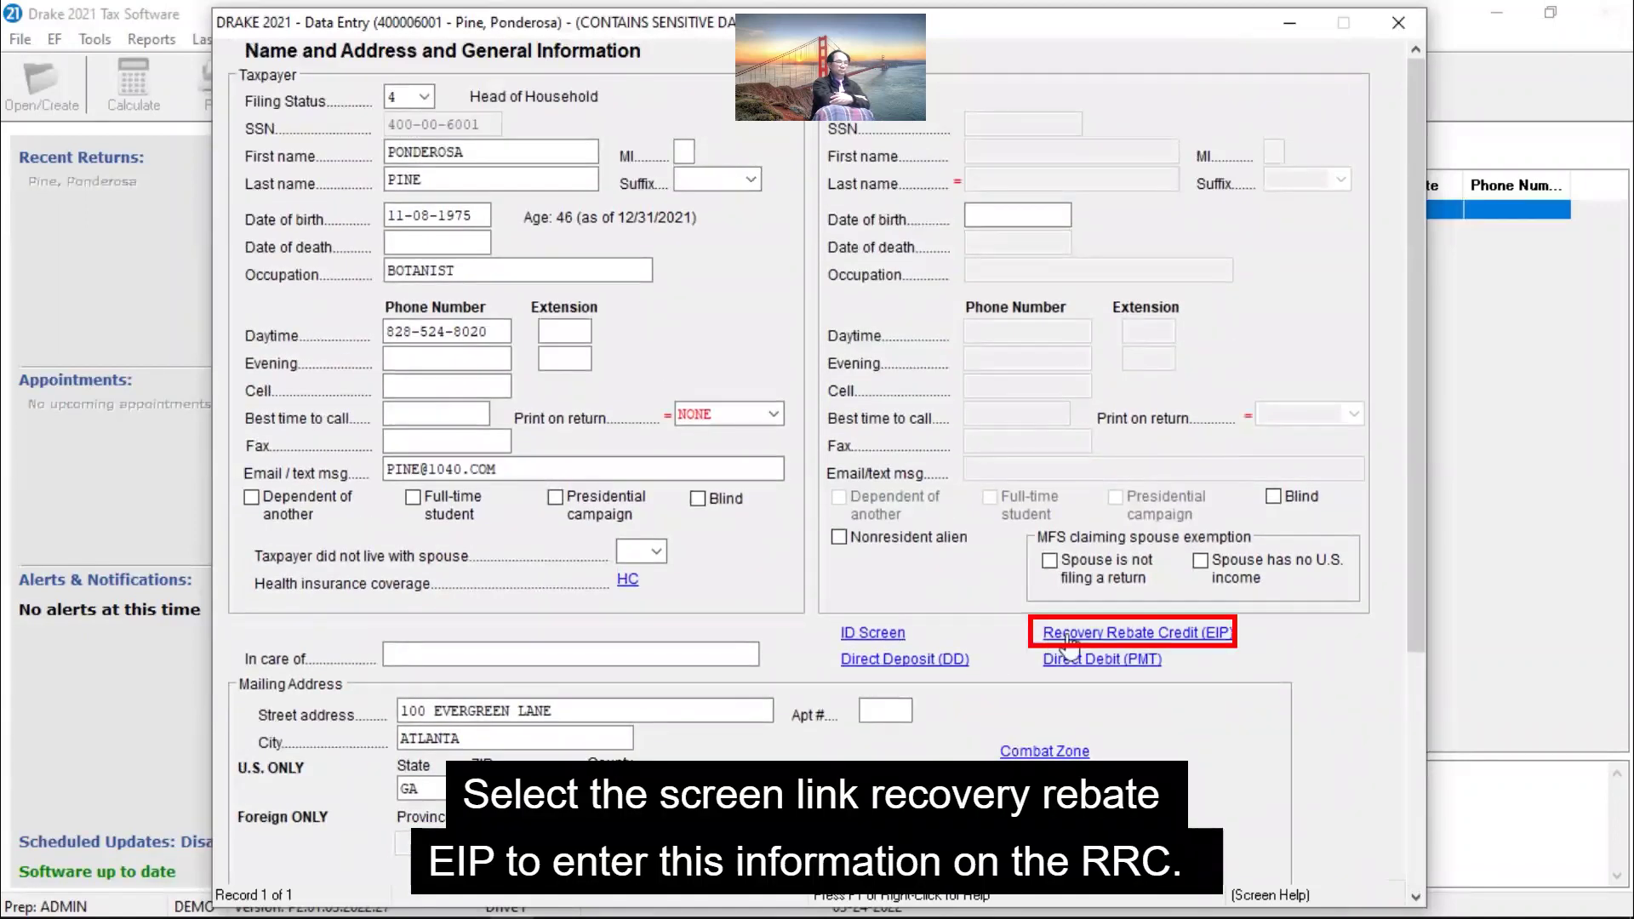
{"action": "left_click", "coordinate": [1070, 643]}
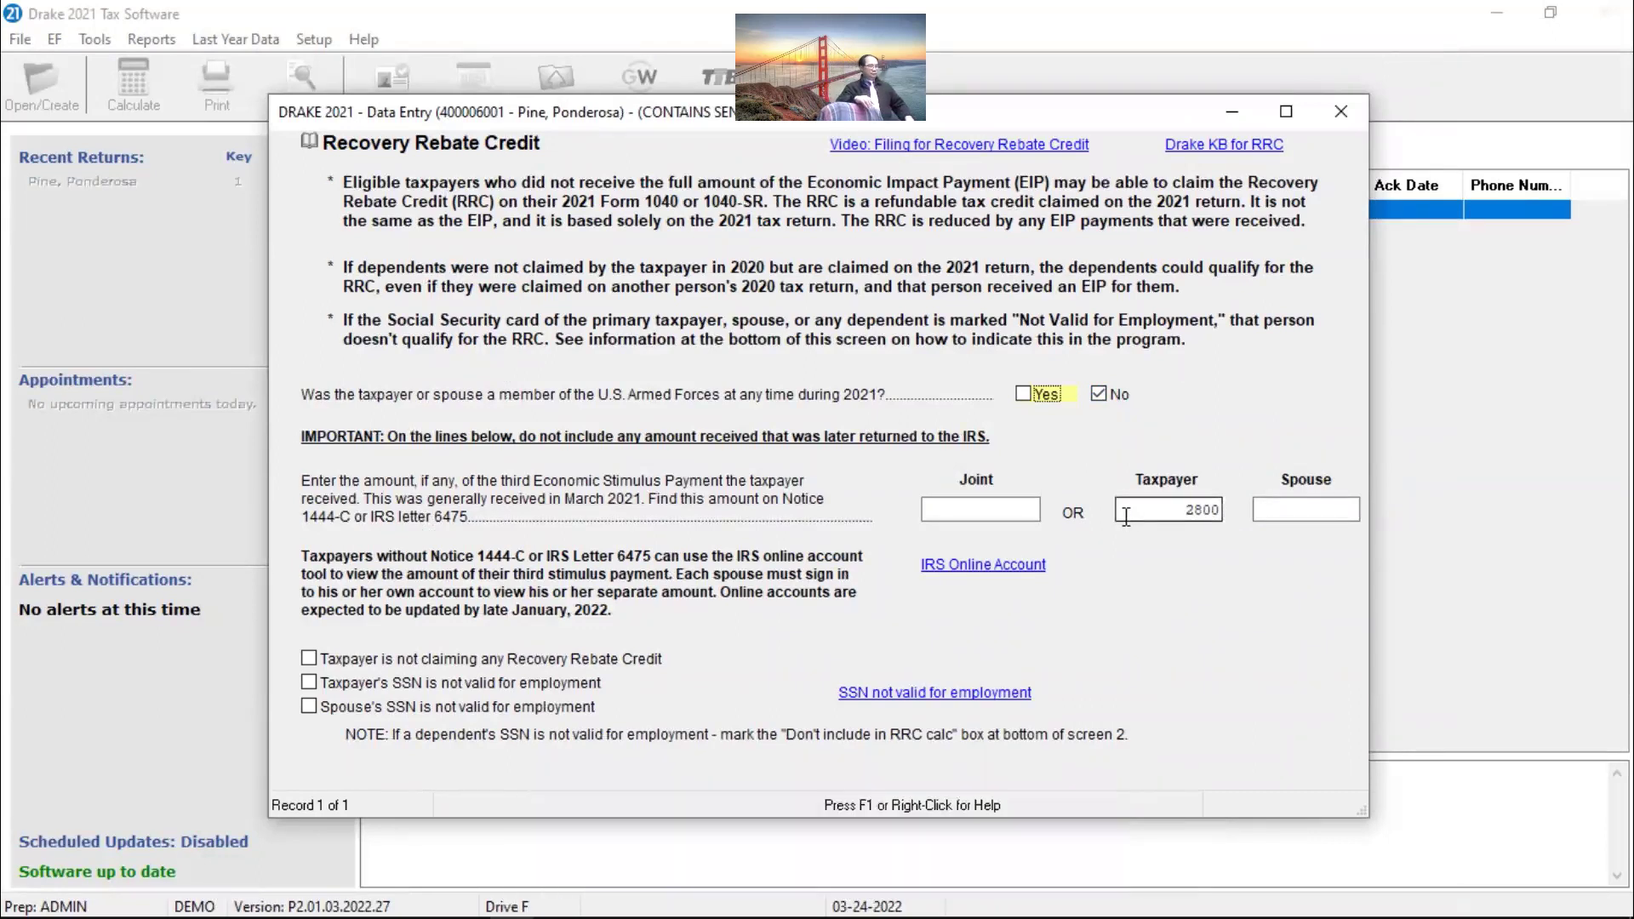
{"action": "key", "text": "Escape"}
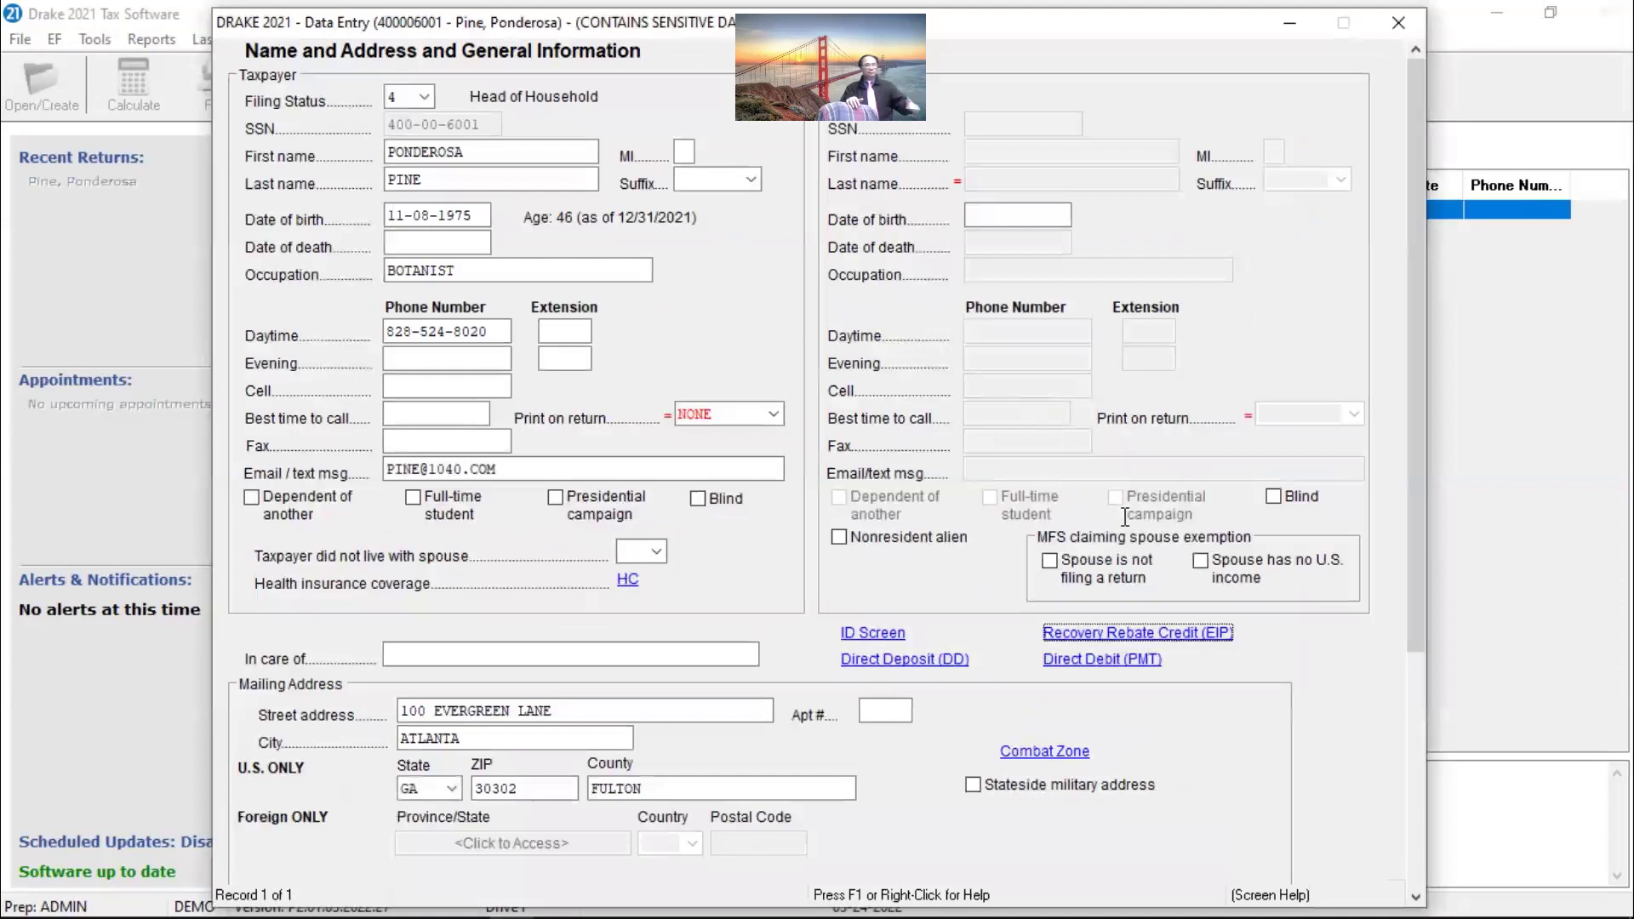
Step: On the HC screen, answer Yes to full-year minimum essential coverage and return to the name screen
{"action": "left_click", "coordinate": [629, 582]}
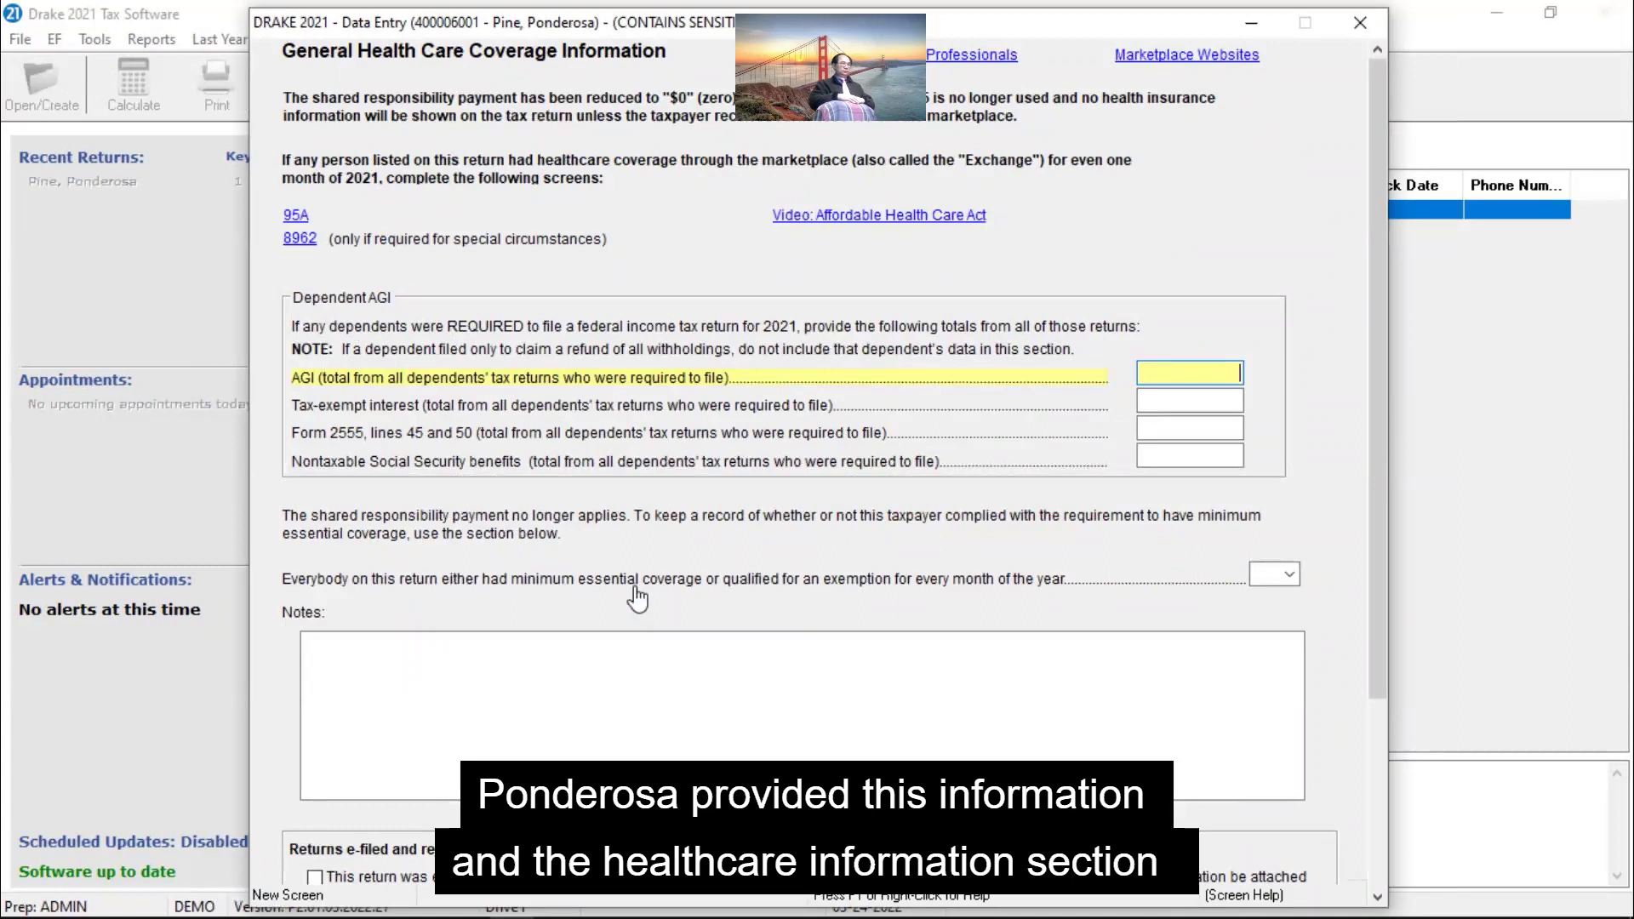
{"action": "left_click", "coordinate": [1289, 575]}
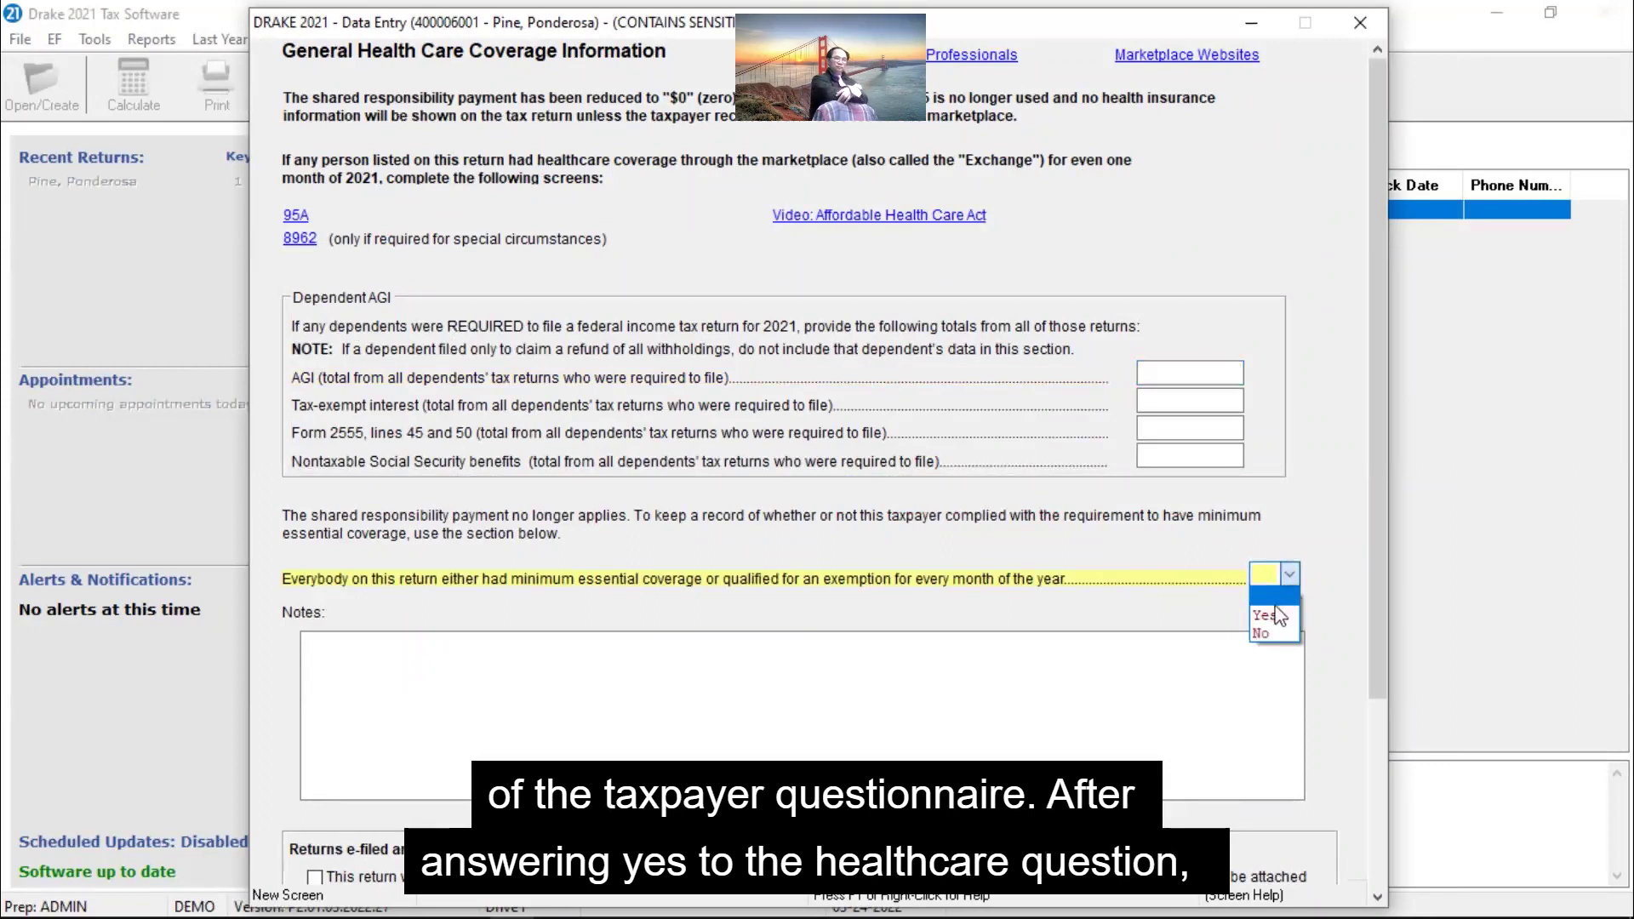
{"action": "left_click", "coordinate": [1268, 616]}
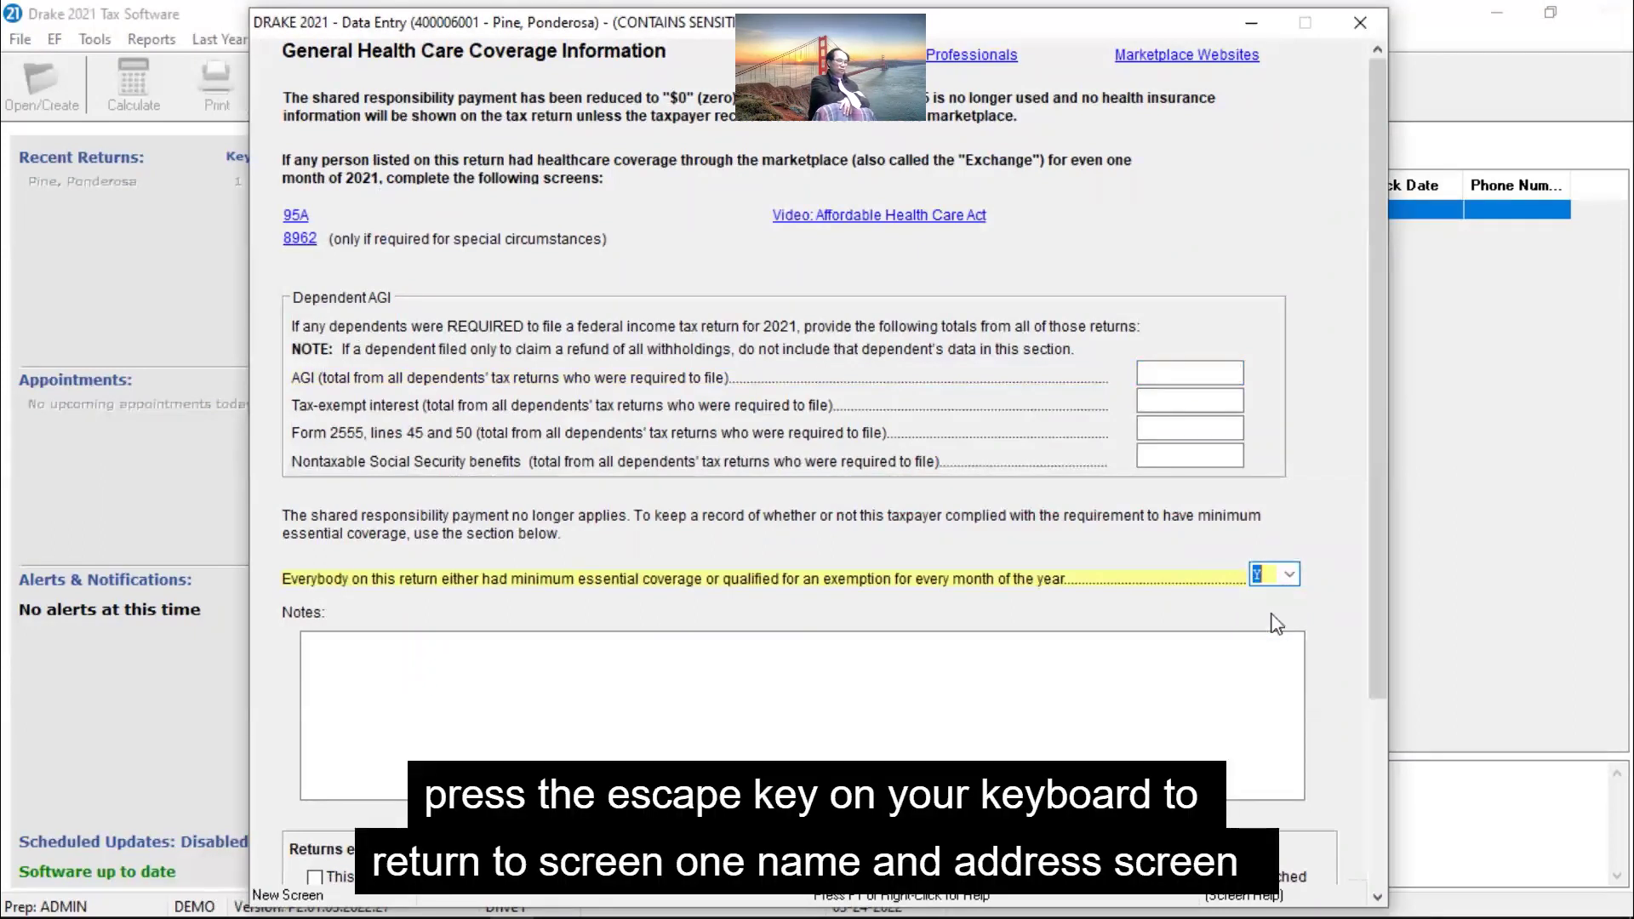
{"action": "key", "text": "Escape"}
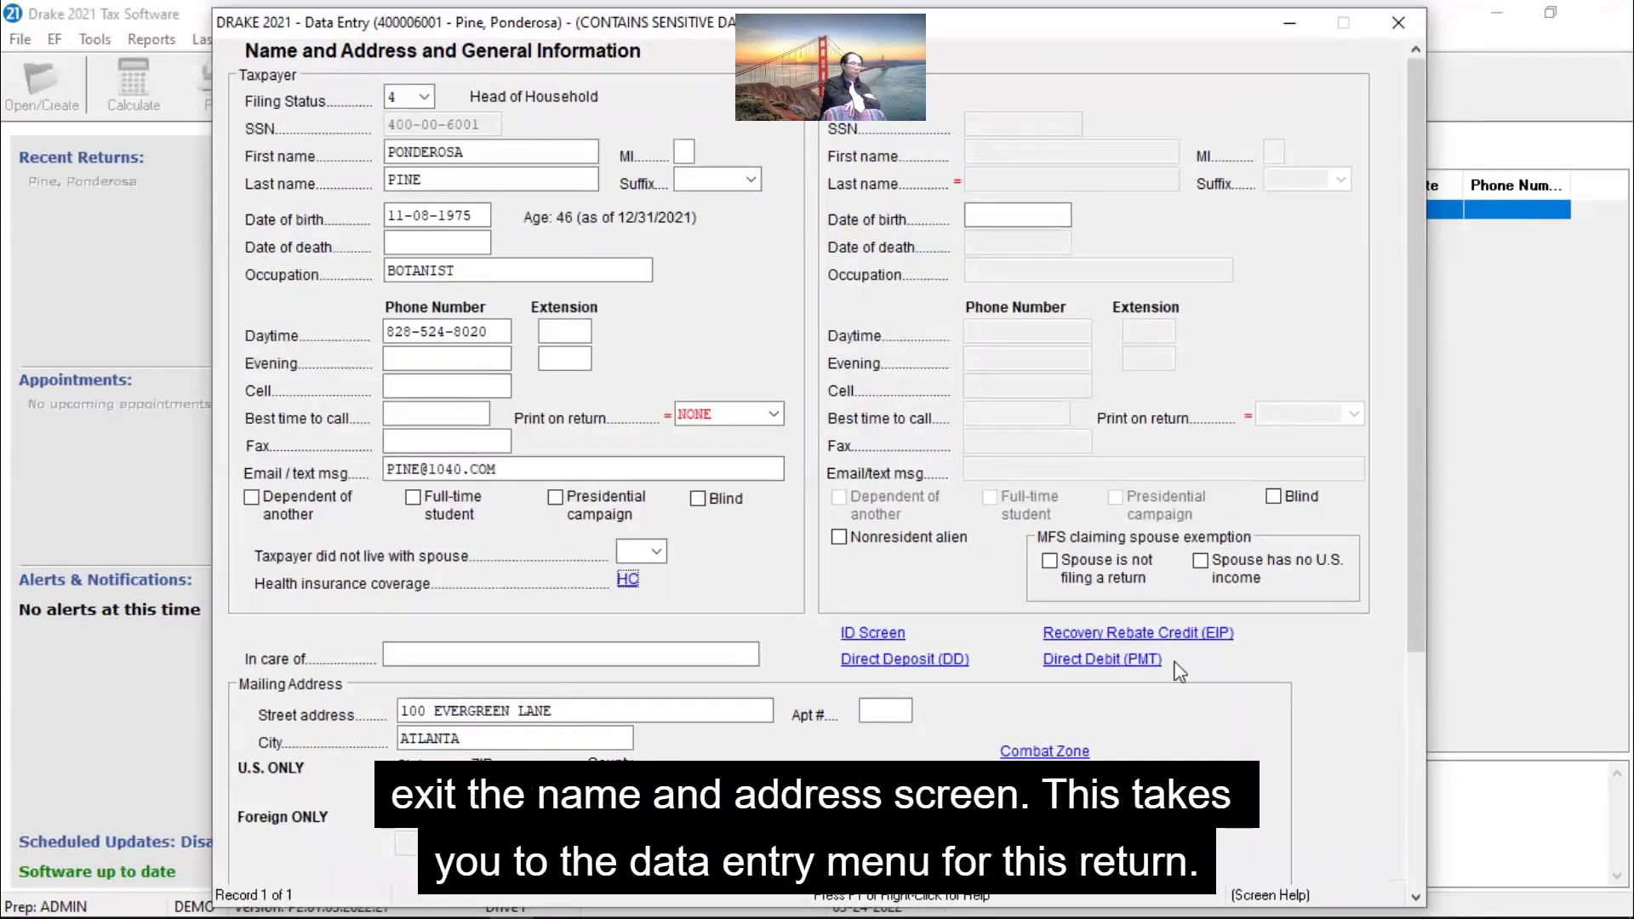
{"action": "key", "text": "Escape"}
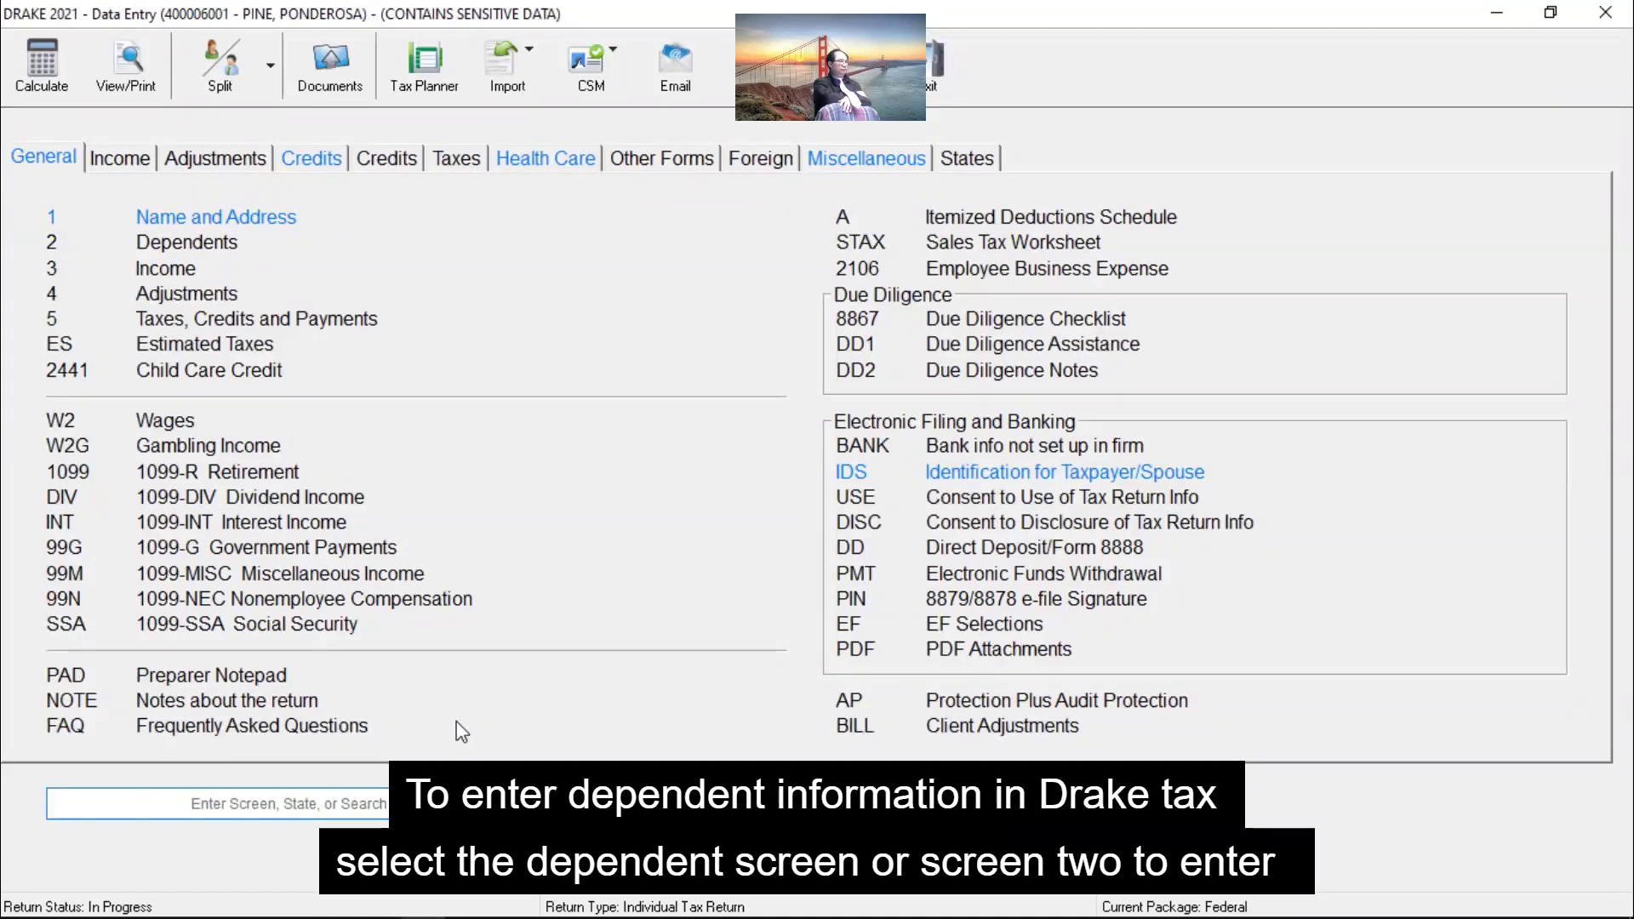
{"action": "left_click", "coordinate": [221, 247]}
{"action": "type", "text": "SPRUCE"}
{"action": "key", "text": "Tab"}
{"action": "key", "text": "Tab"}
{"action": "key", "text": "Tab"}
{"action": "type", "text": "400000042"}
{"action": "key", "text": "Tab"}
{"action": "type", "text": "SON"}
{"action": "key", "text": "Tab"}
{"action": "type", "text": "12"}
{"action": "key", "text": "Tab"}
{"action": "type", "text": "05012015"}
{"action": "key", "text": "Tab"}
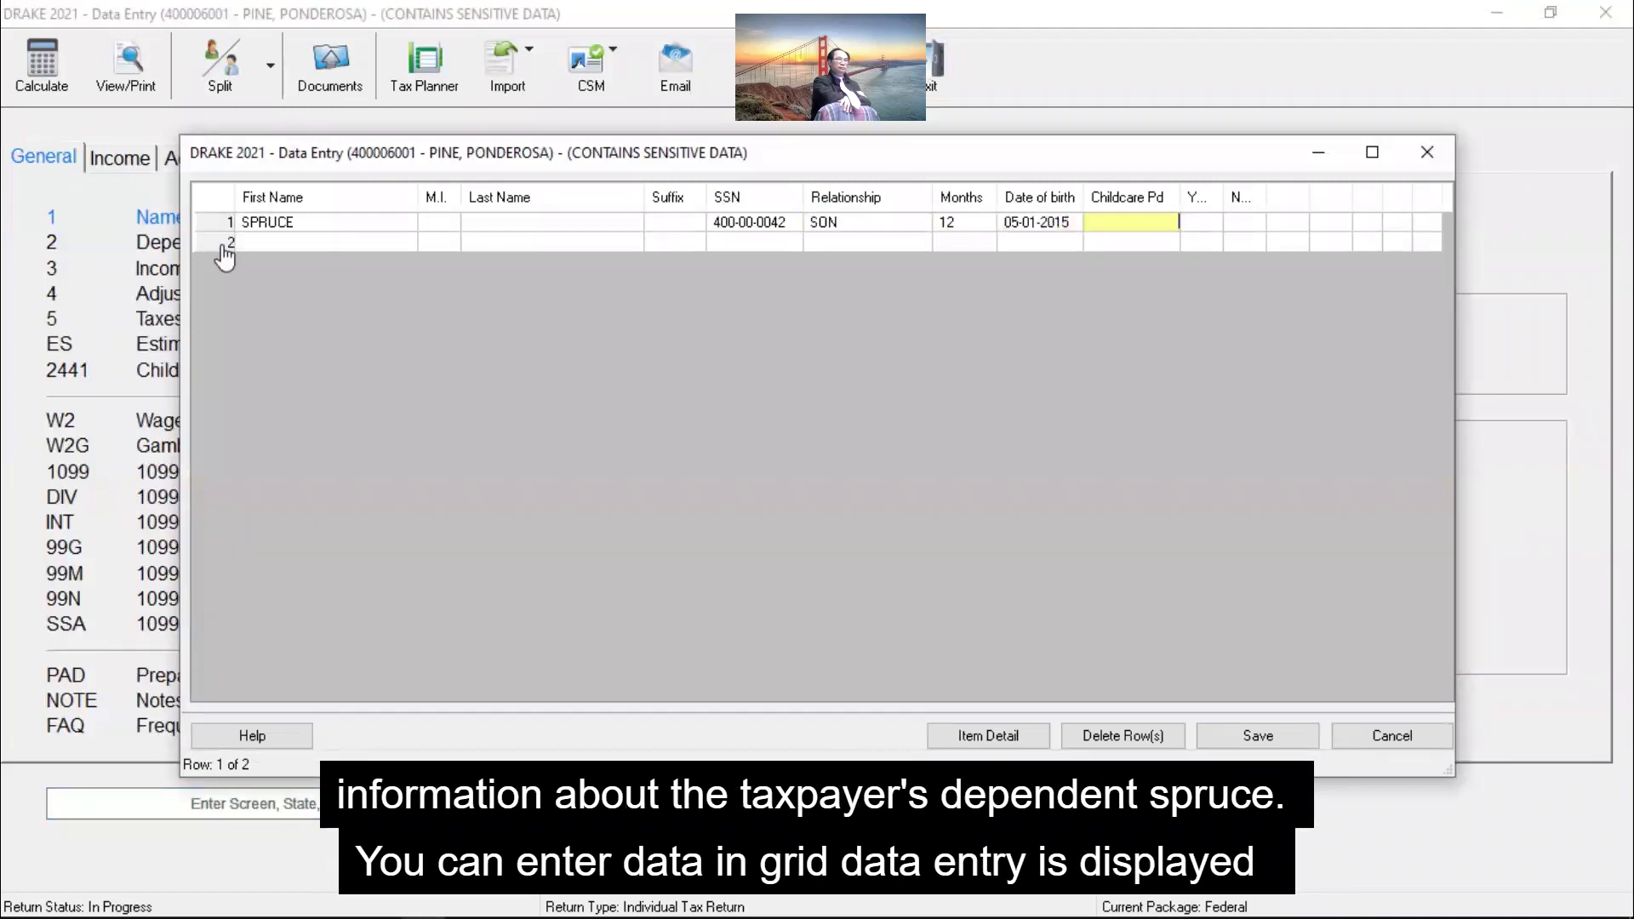
{"action": "type", "text": "3600"}
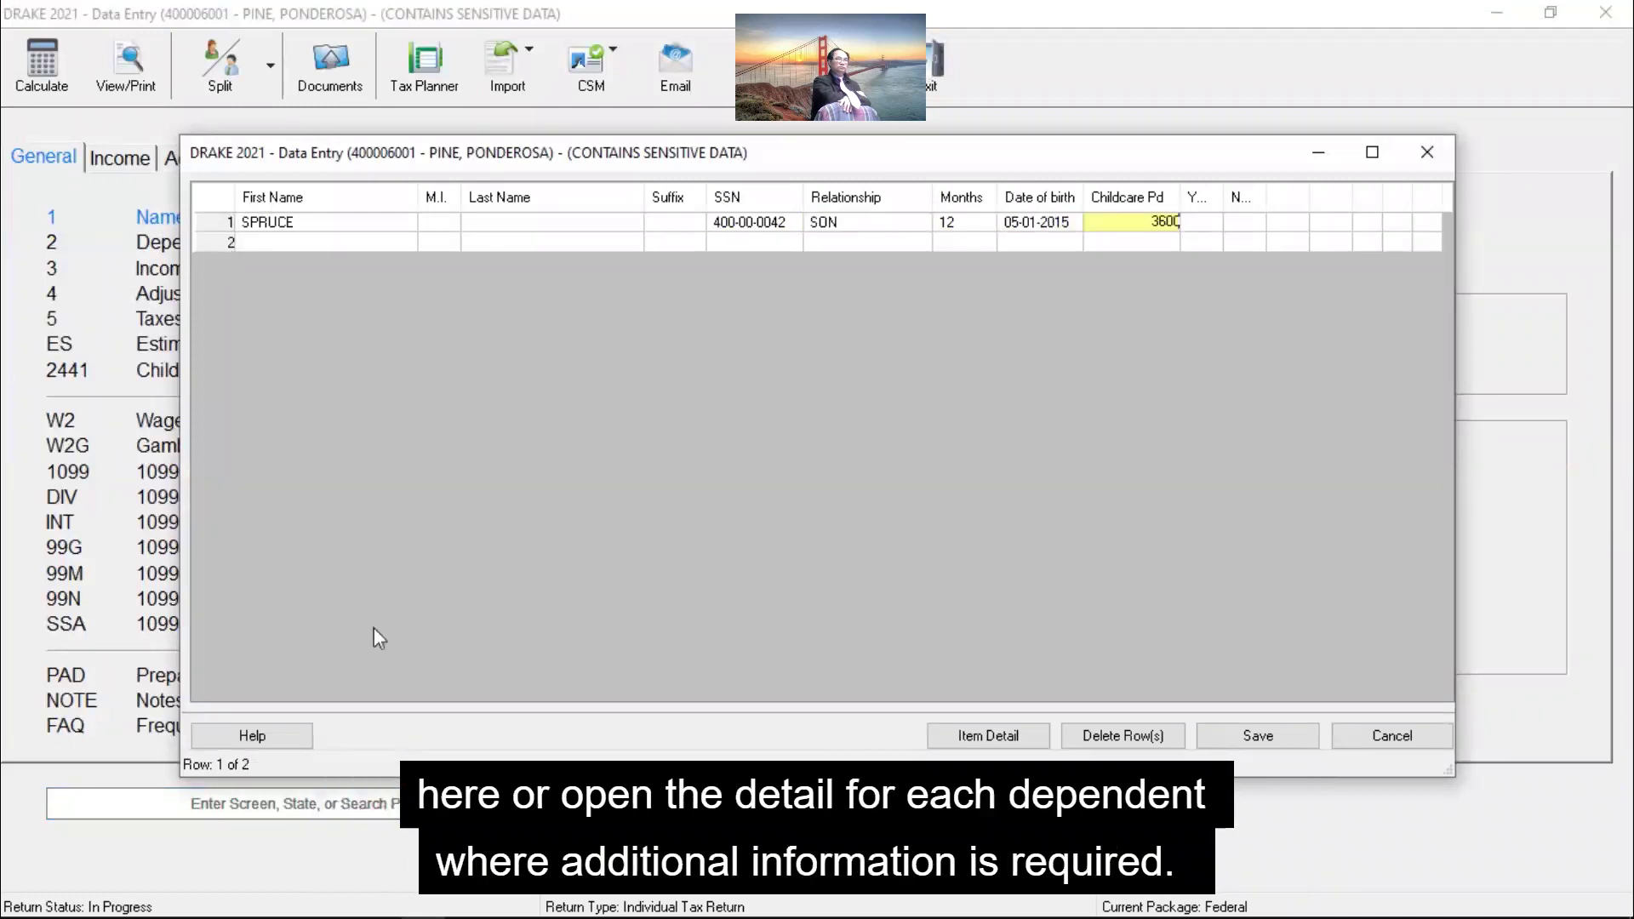
{"action": "left_click", "coordinate": [1029, 737]}
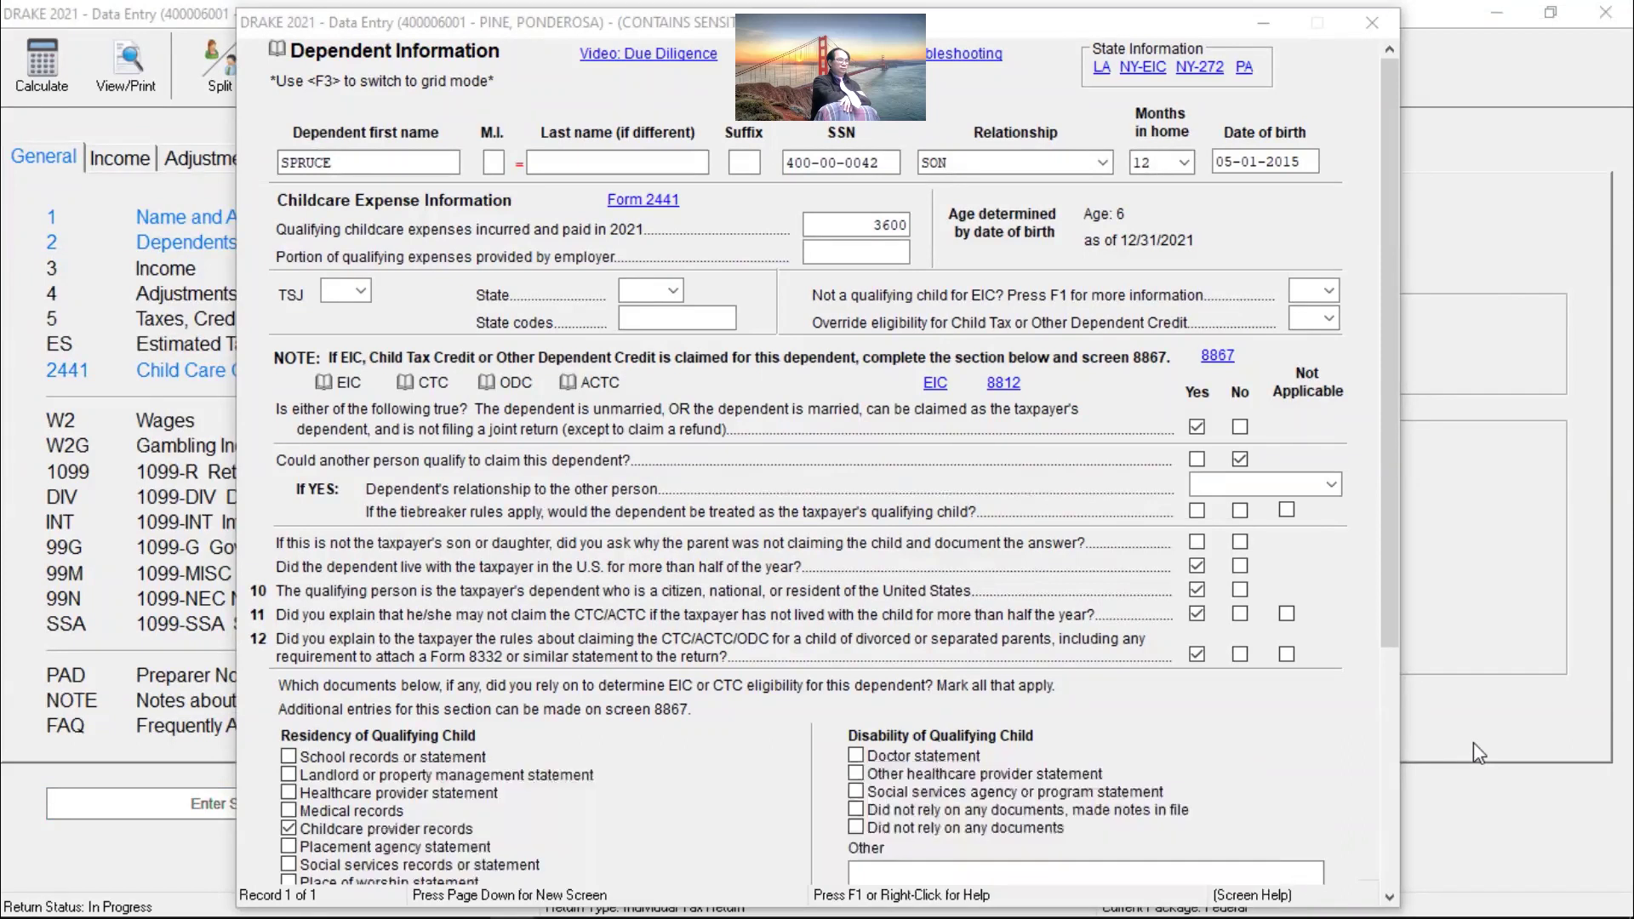
{"action": "left_click", "coordinate": [1473, 743]}
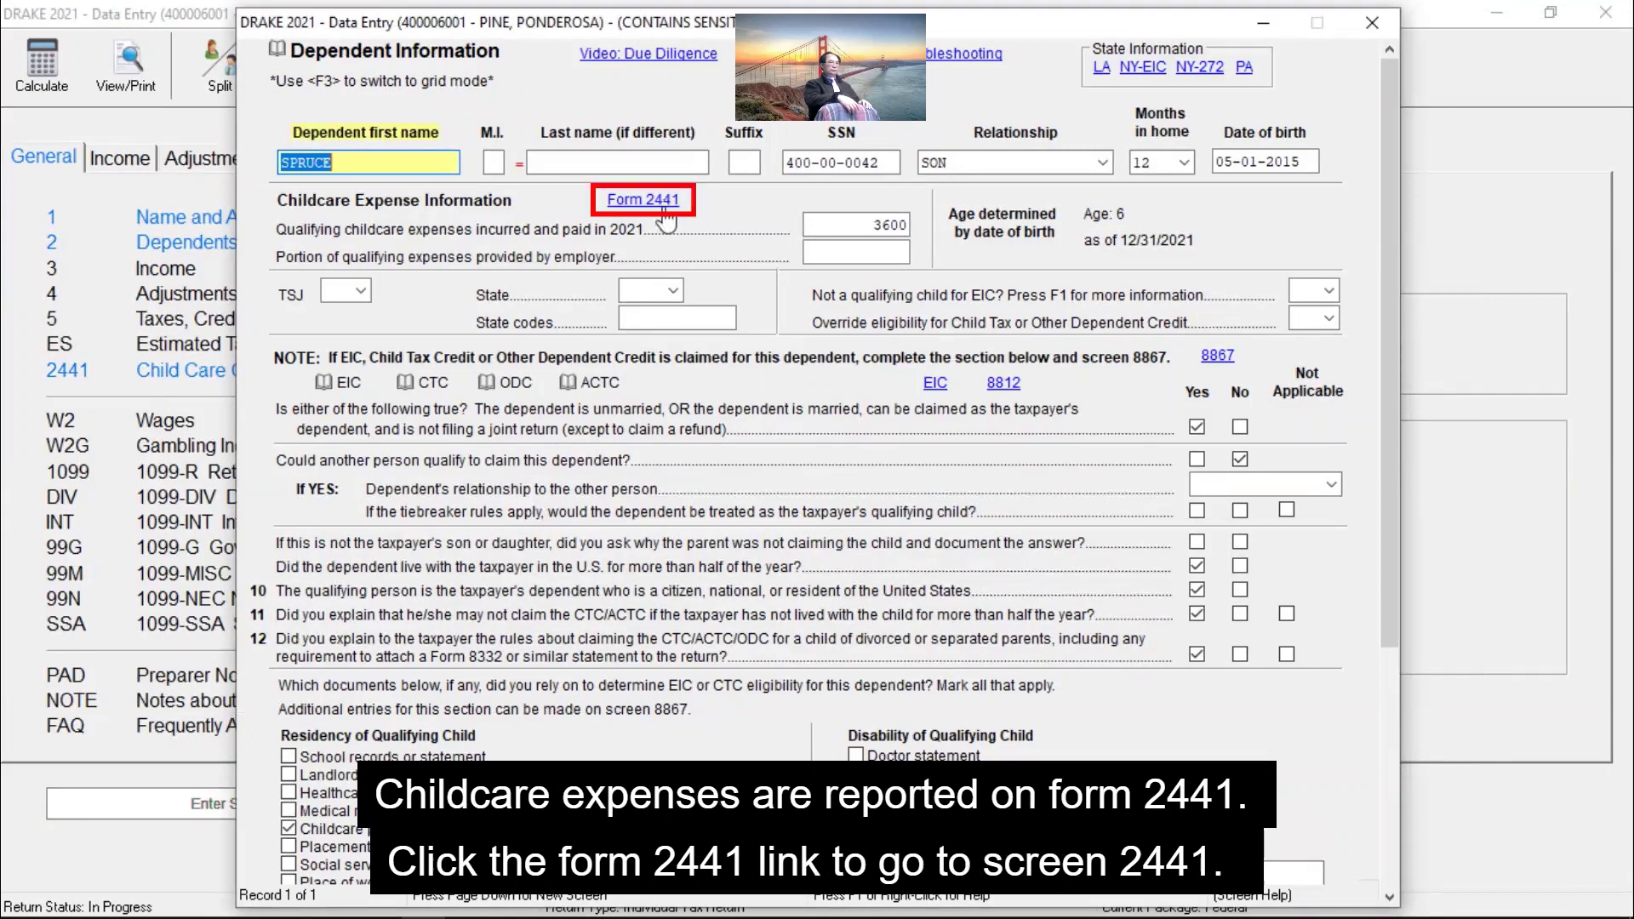
{"action": "left_click", "coordinate": [665, 211]}
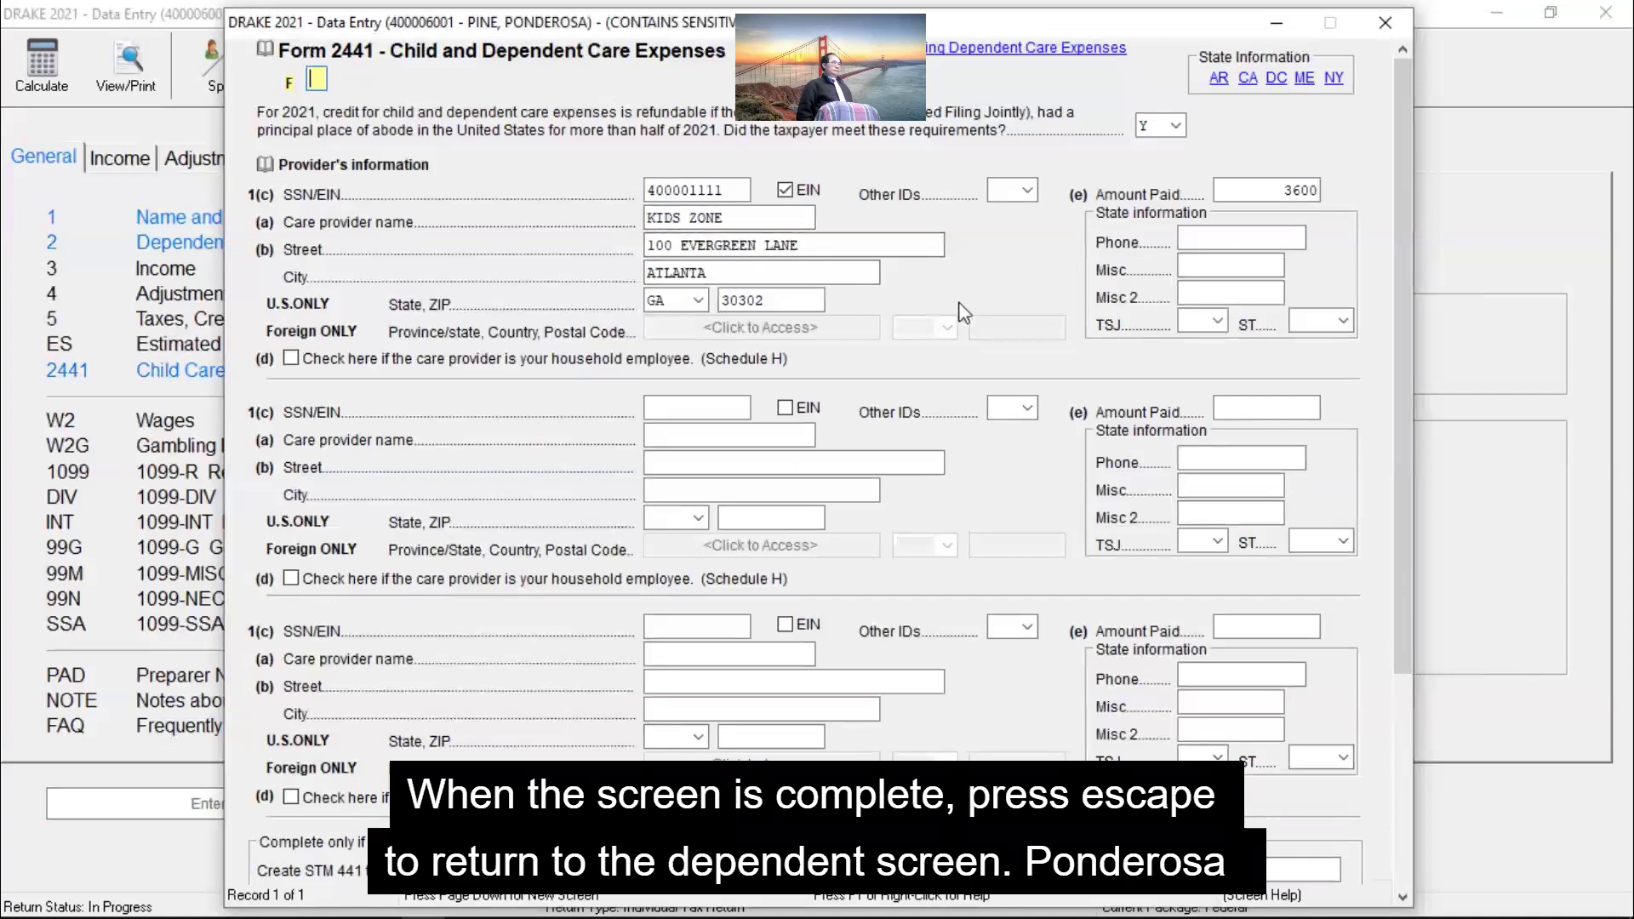
{"action": "key", "text": "Escape"}
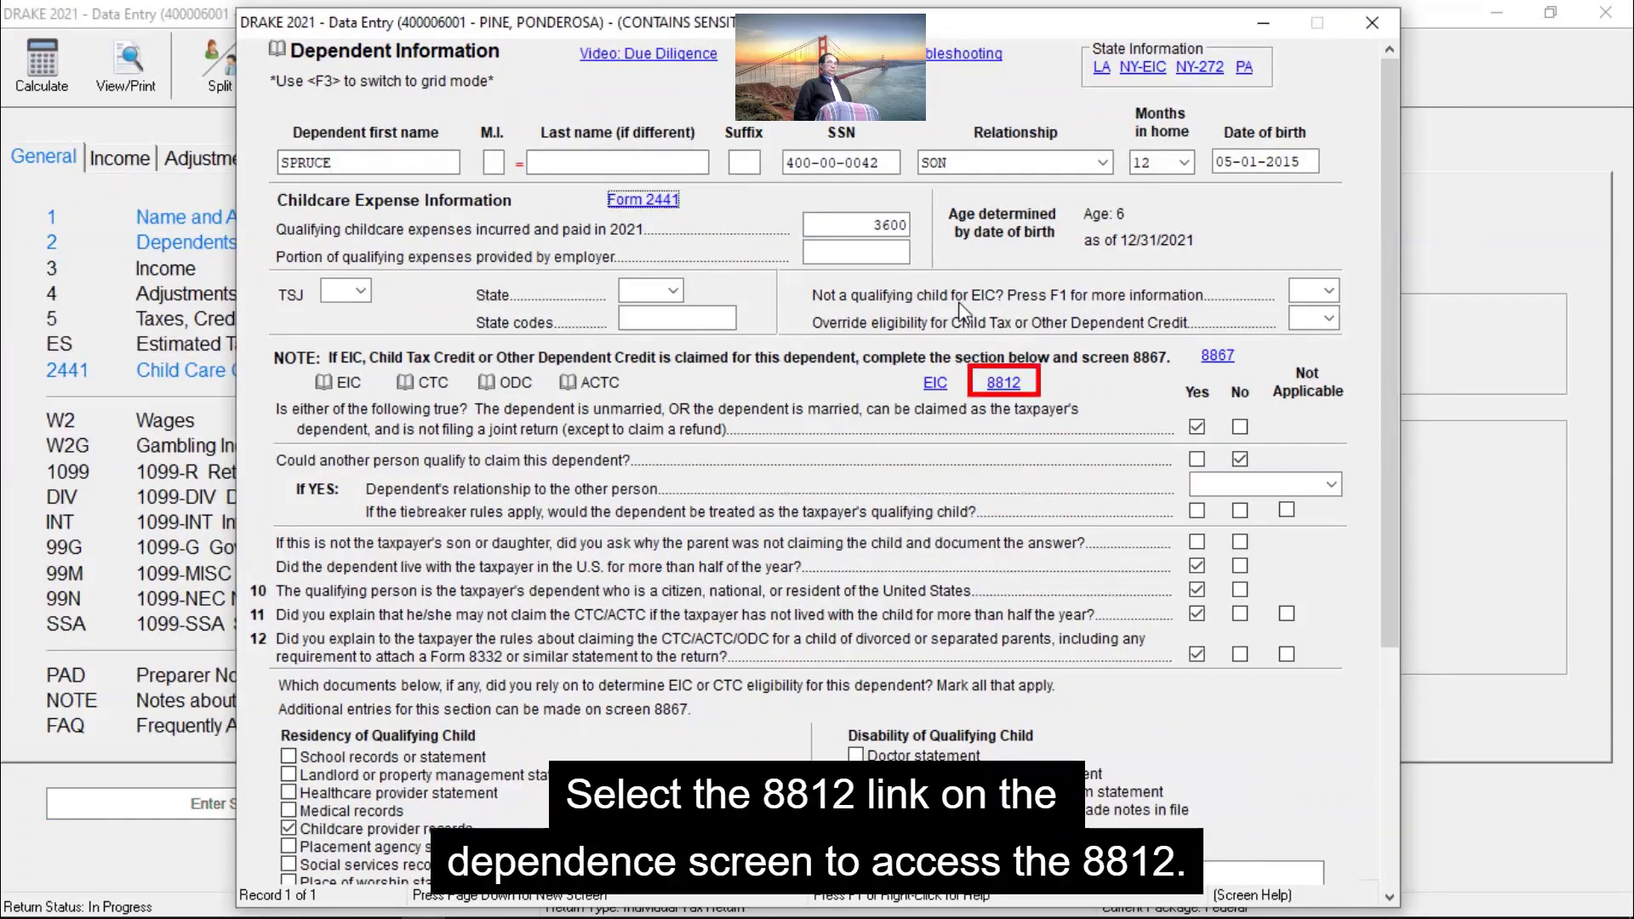
{"action": "left_click", "coordinate": [1012, 393]}
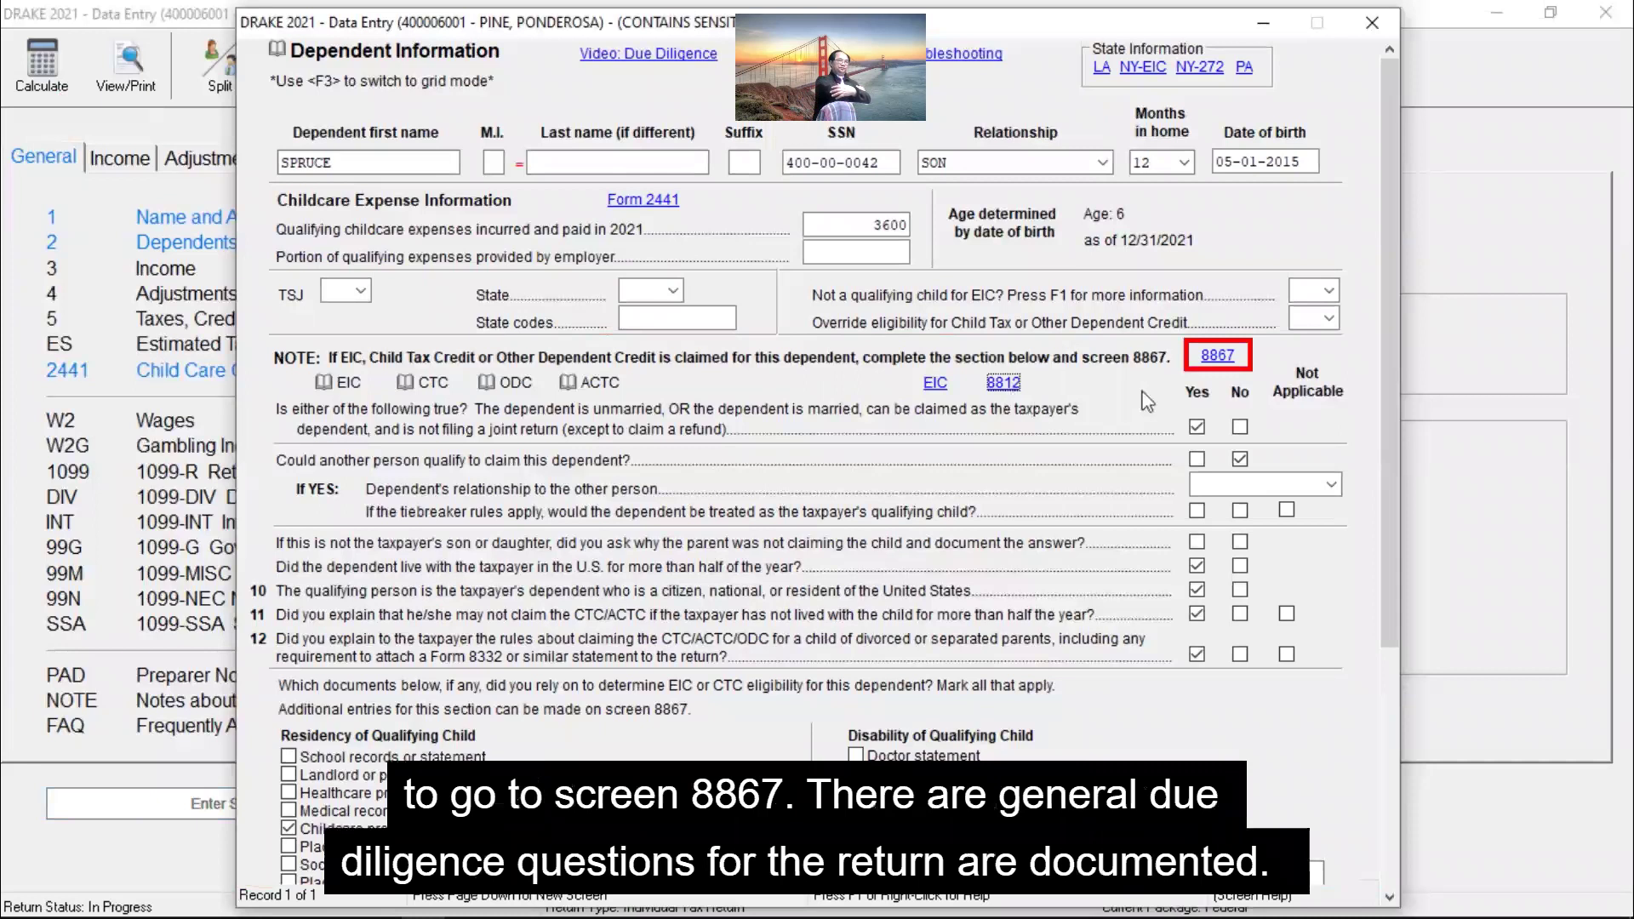
Step: Review the Form 8867 due diligence checklist and its Head of Household documentation questions
{"action": "left_click", "coordinate": [1219, 355]}
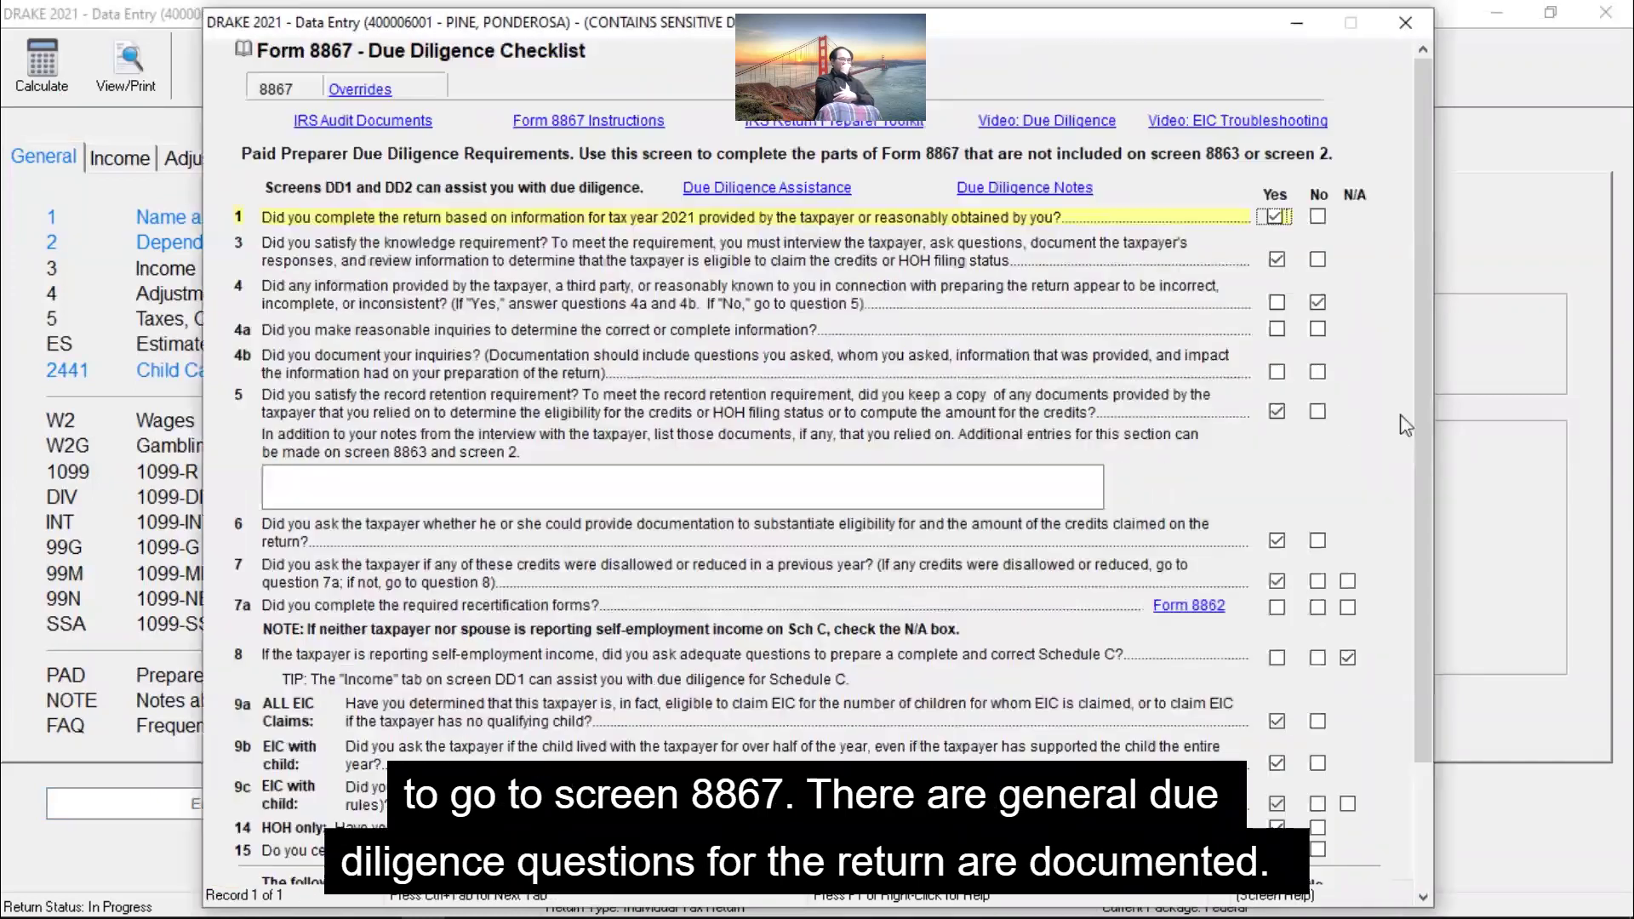
{"action": "left_click_drag", "start_coordinate": [1418, 383], "coordinate": [1426, 510]}
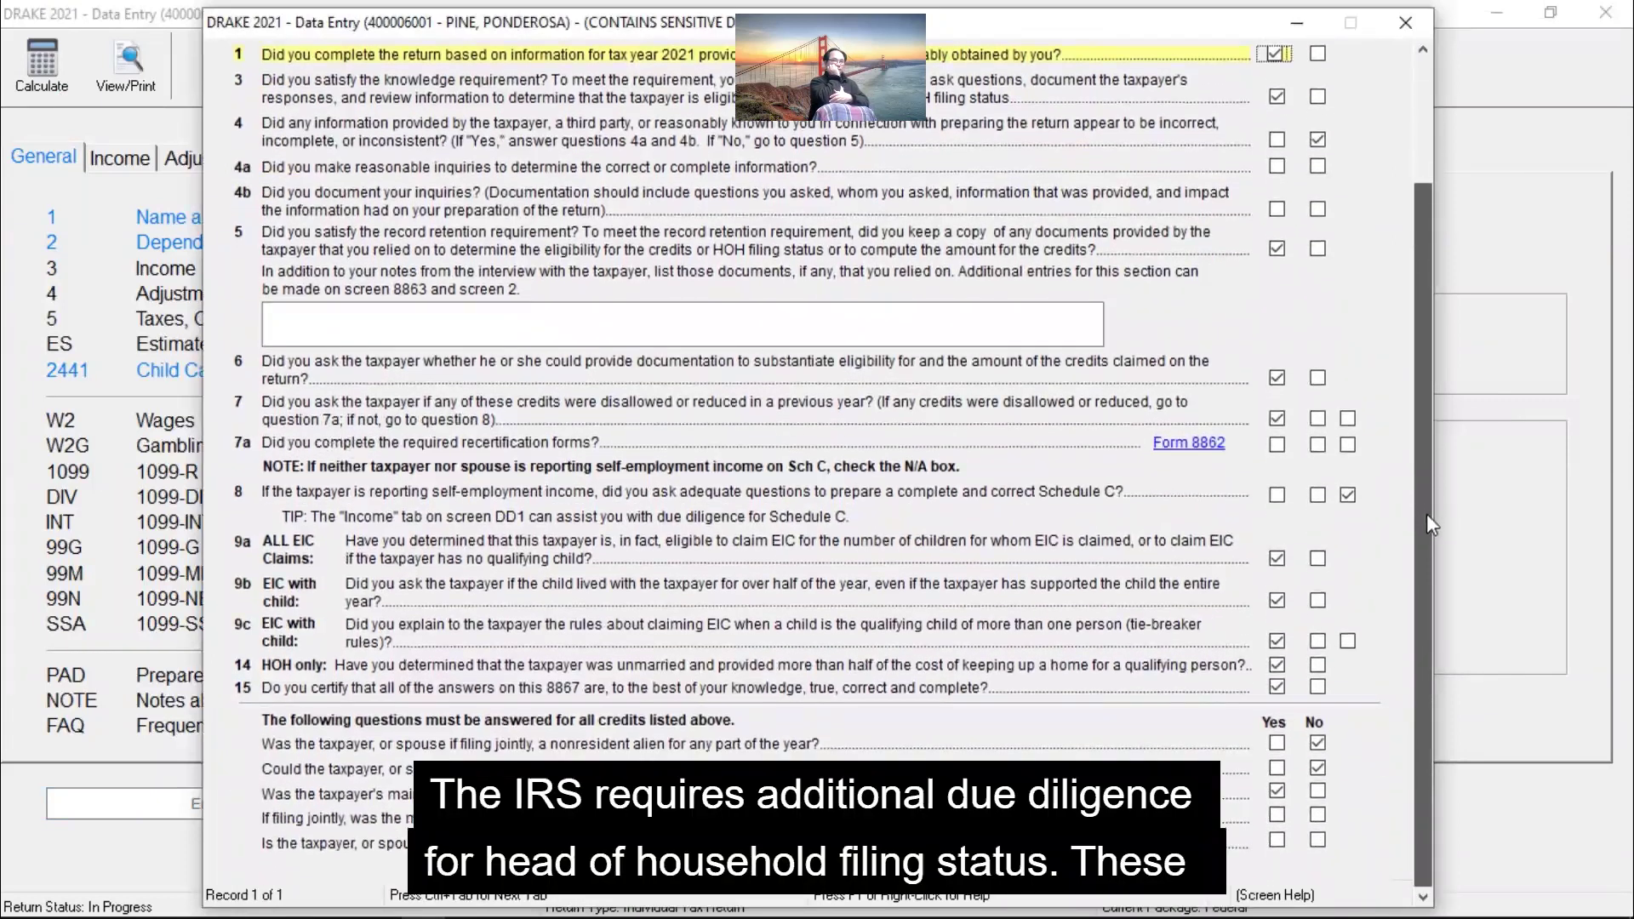
{"action": "left_click_drag", "start_coordinate": [1426, 513], "coordinate": [1426, 357]}
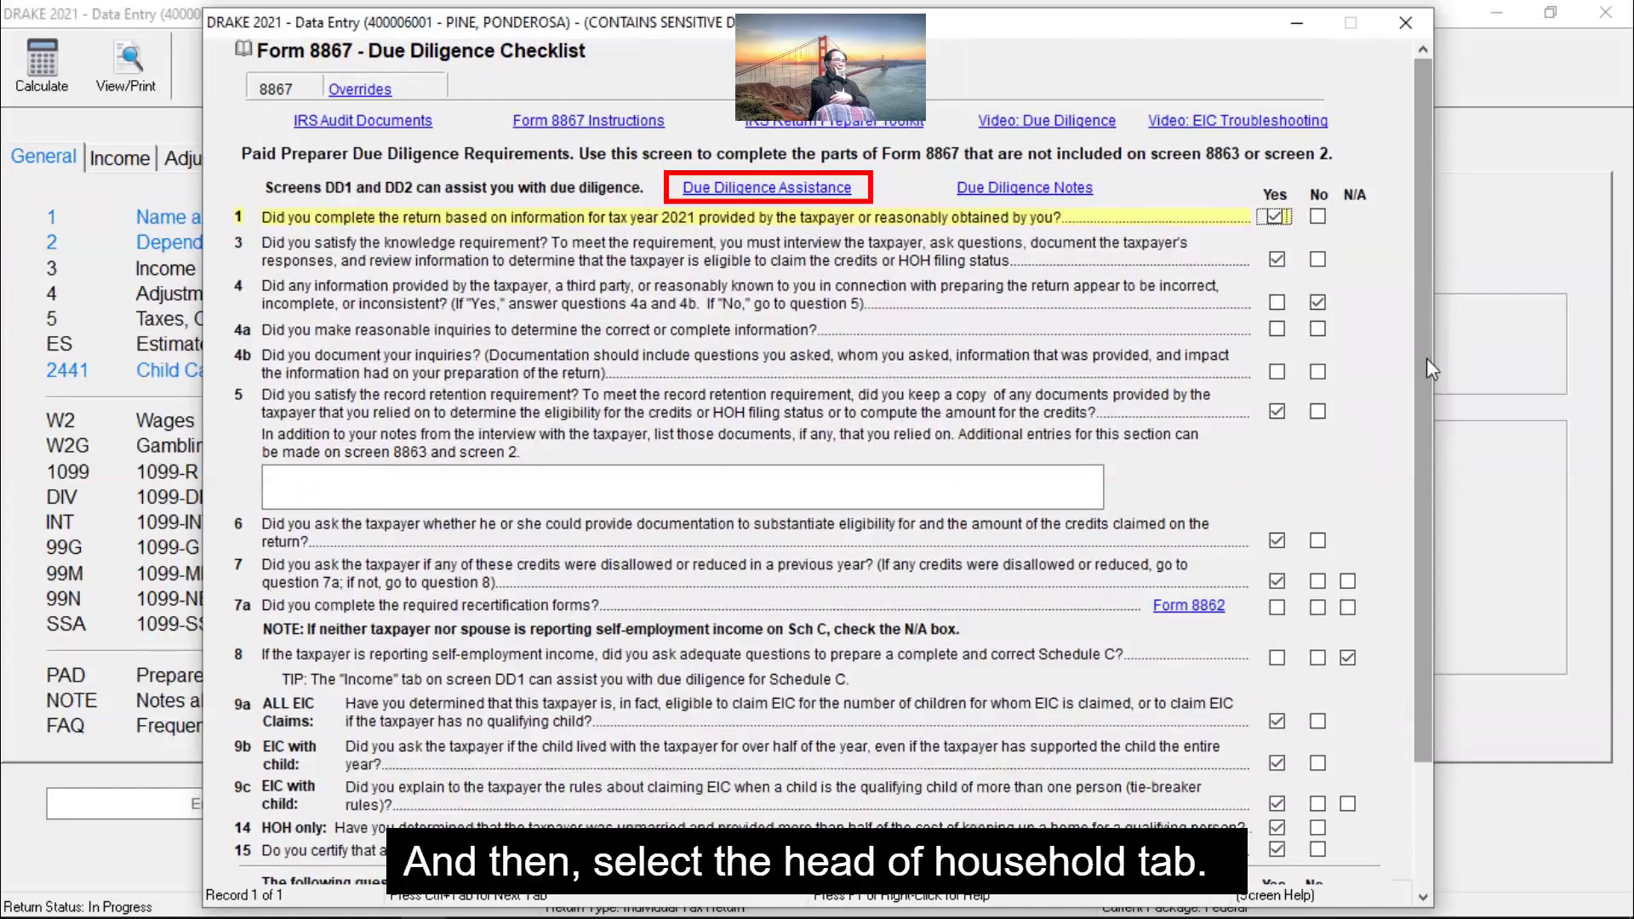
{"action": "left_click", "coordinate": [767, 187]}
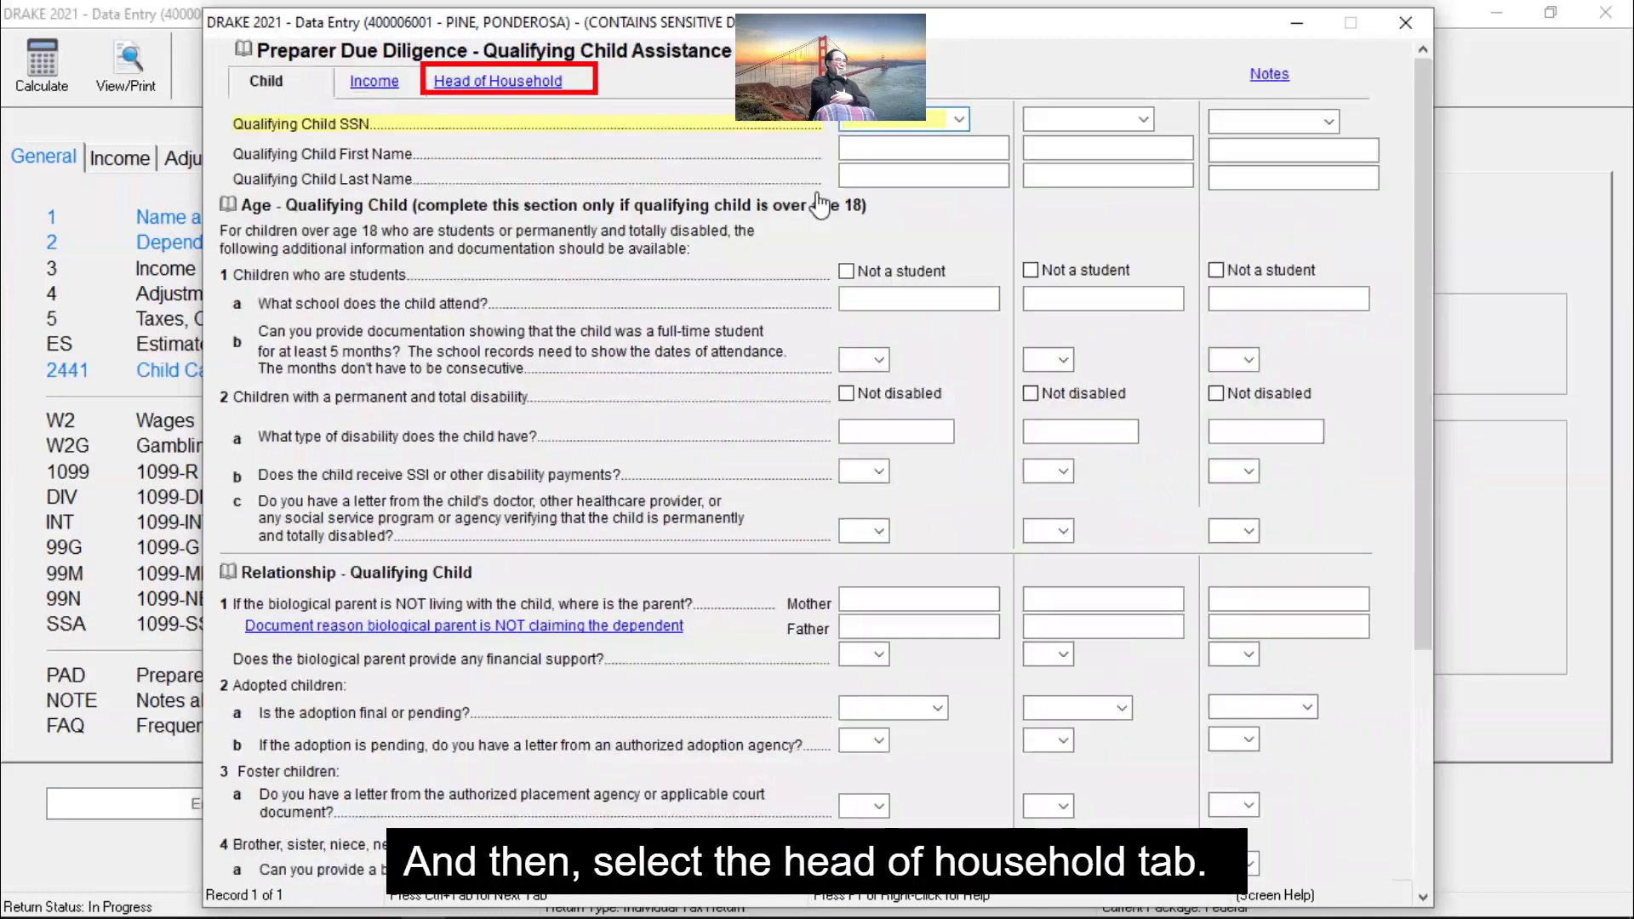
{"action": "left_click", "coordinate": [553, 88]}
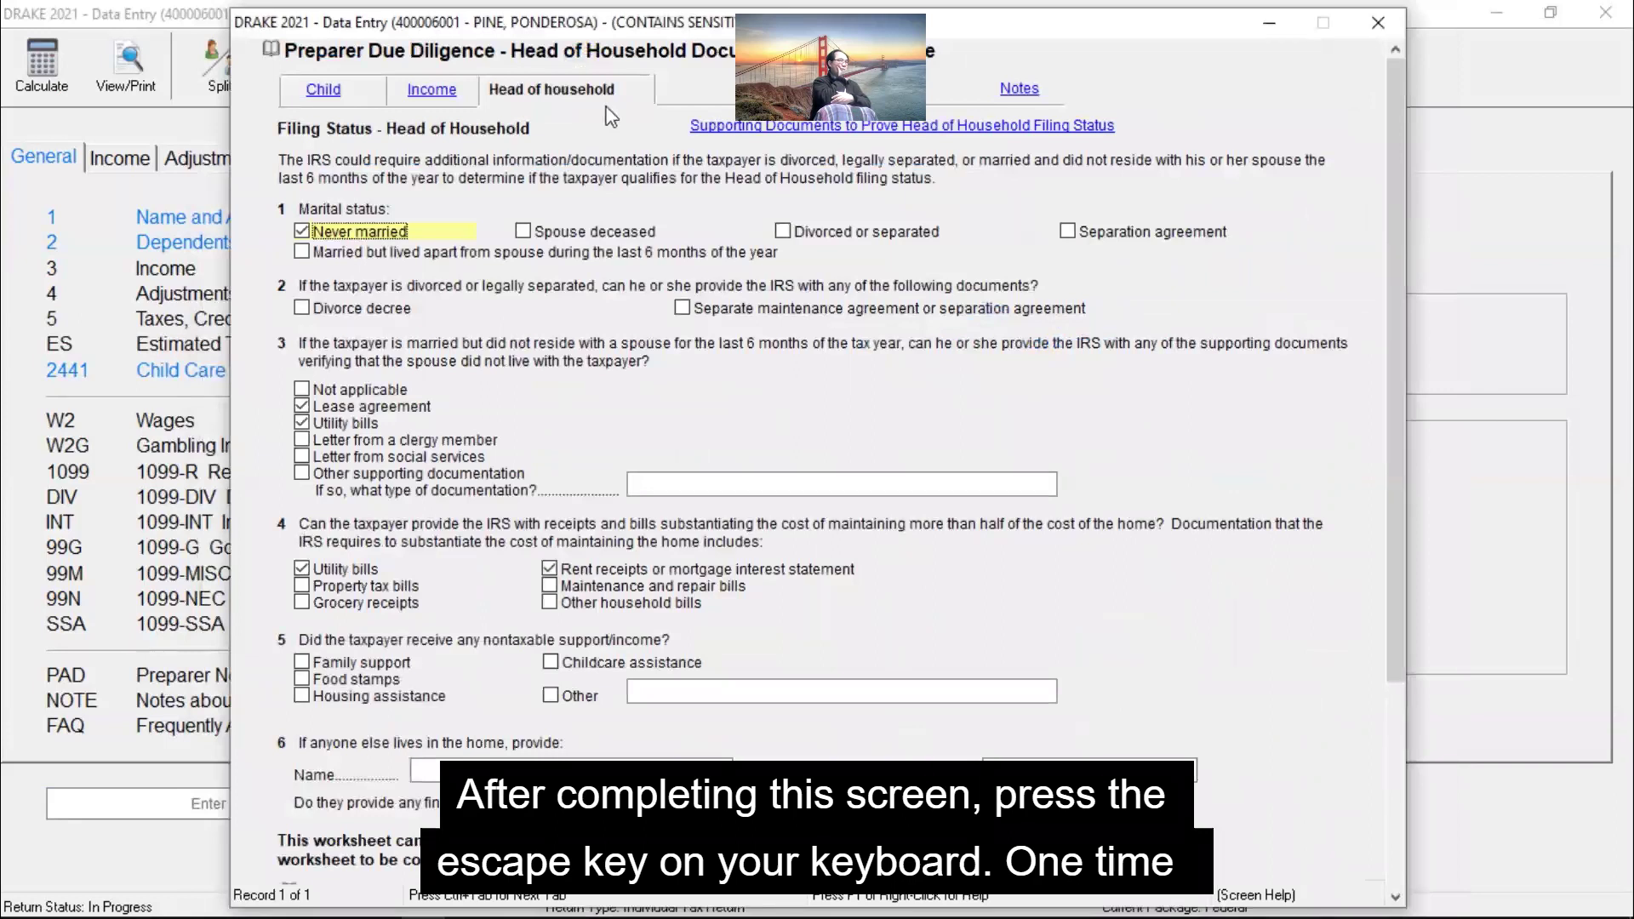
Step: Close the due diligence and dependent screens and switch to the practice return PDF's W-2 details
{"action": "key", "text": "Escape"}
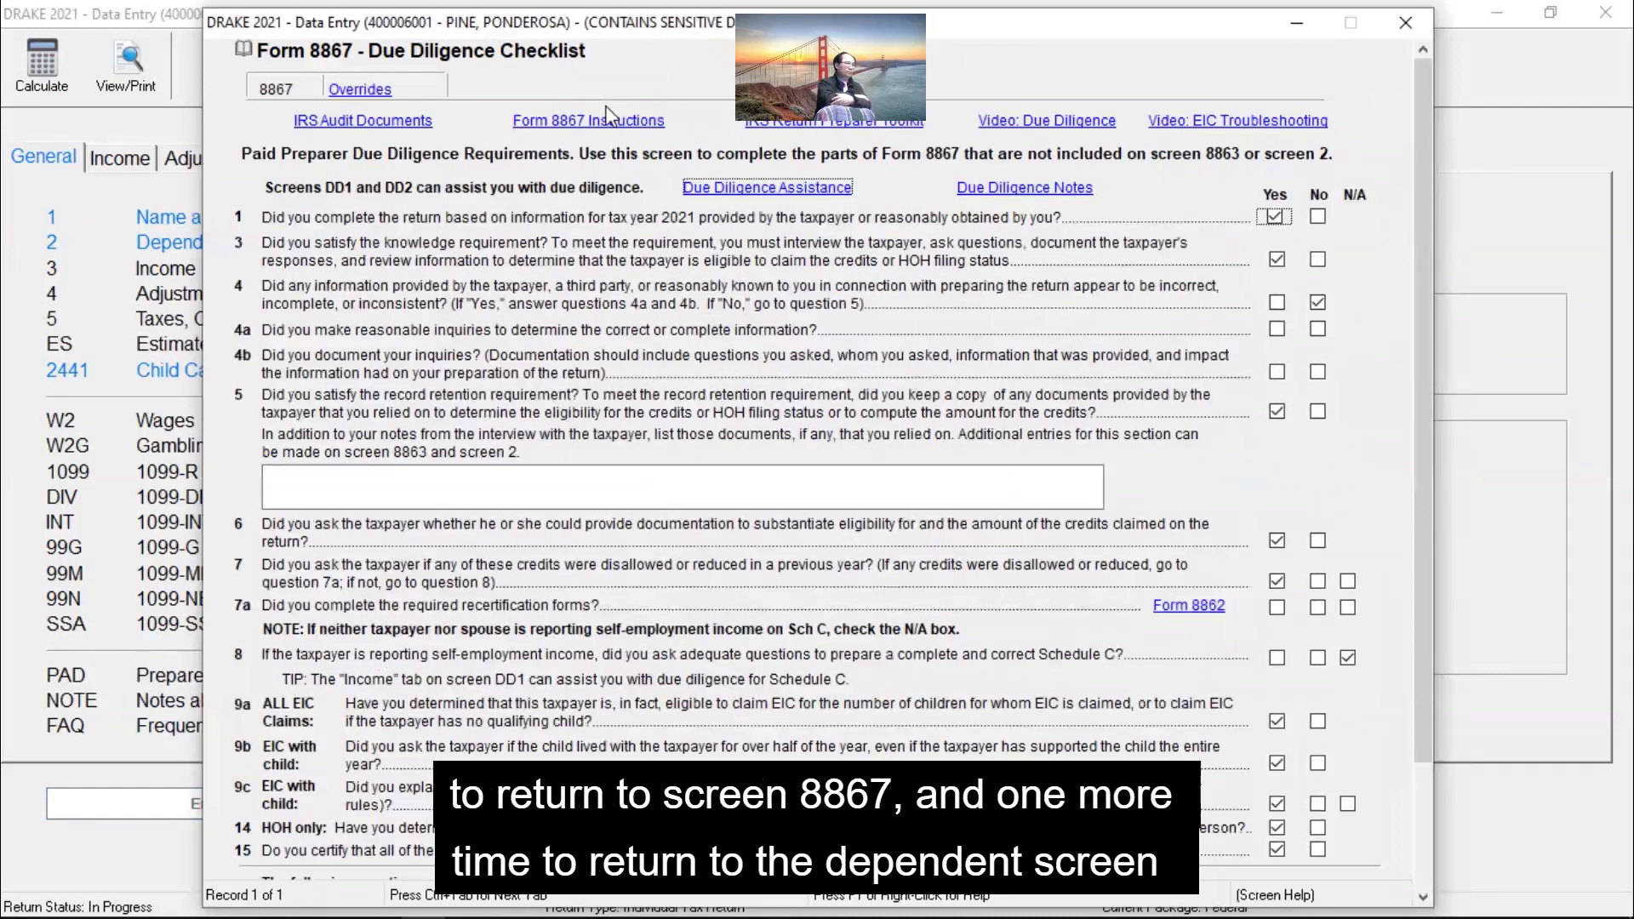
{"action": "key", "text": "Escape"}
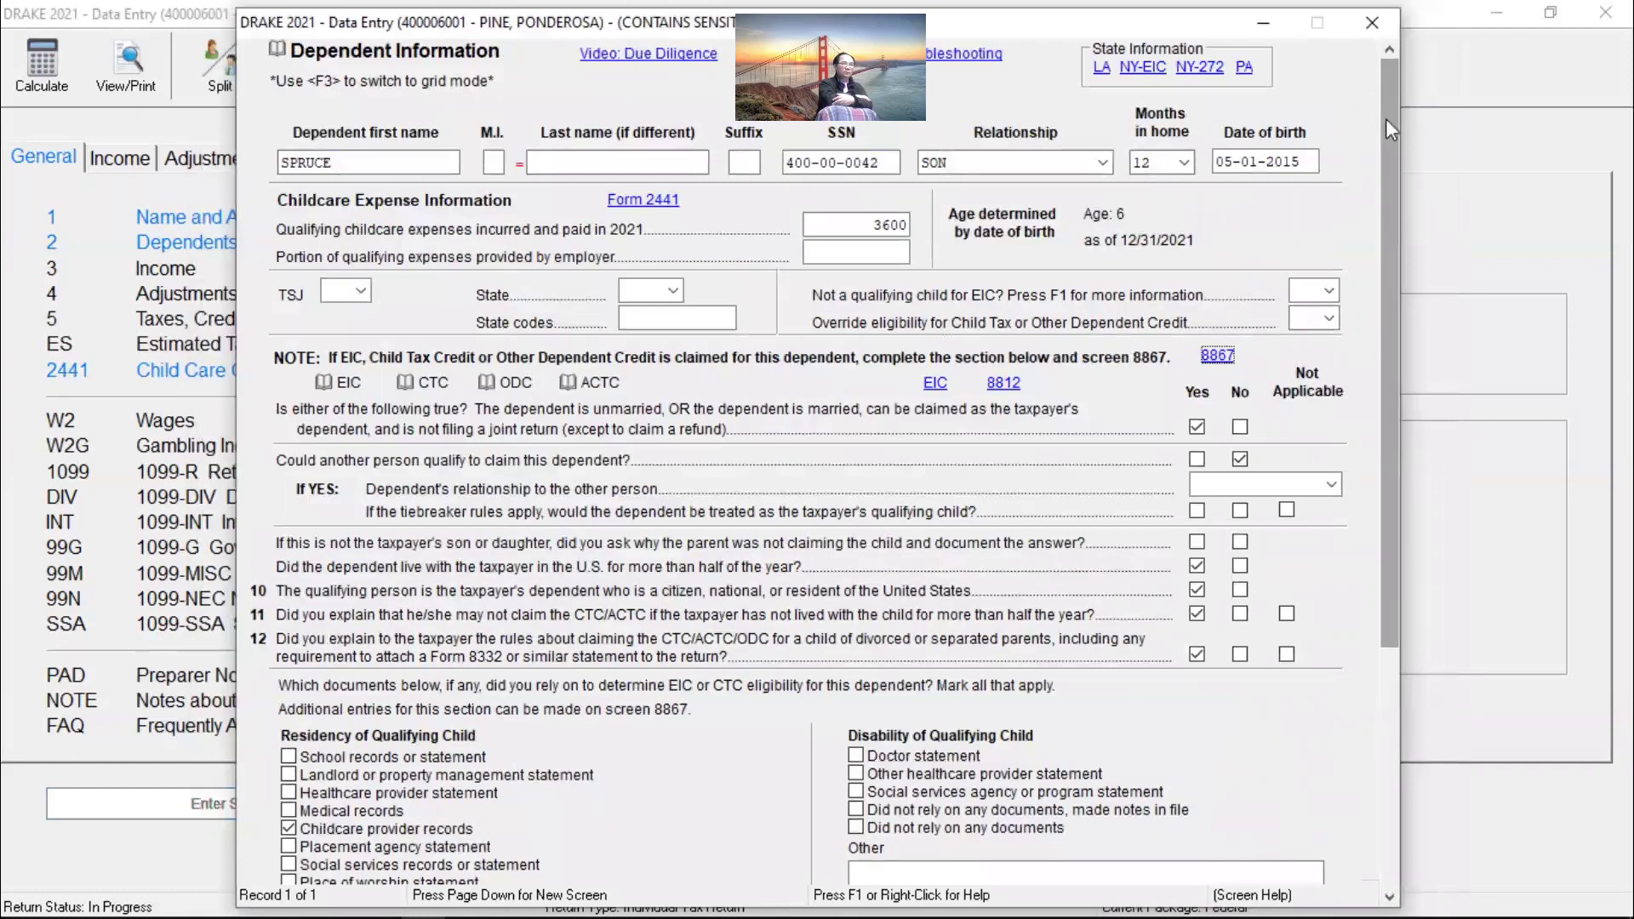
{"action": "key", "text": "Page_Down"}
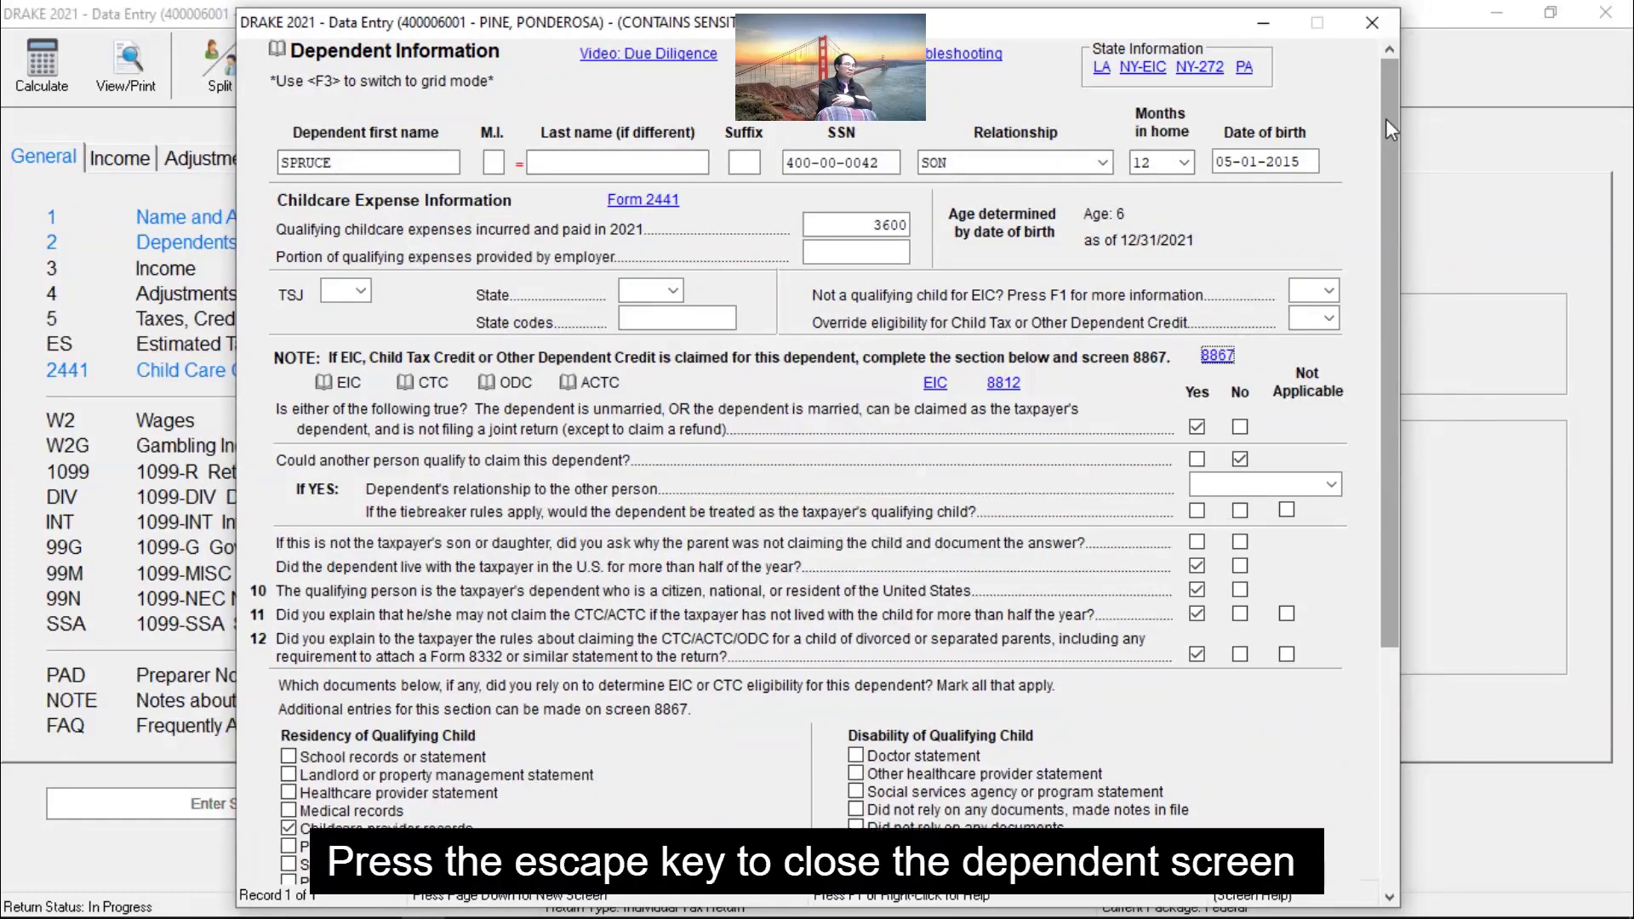
{"action": "key", "text": "Escape"}
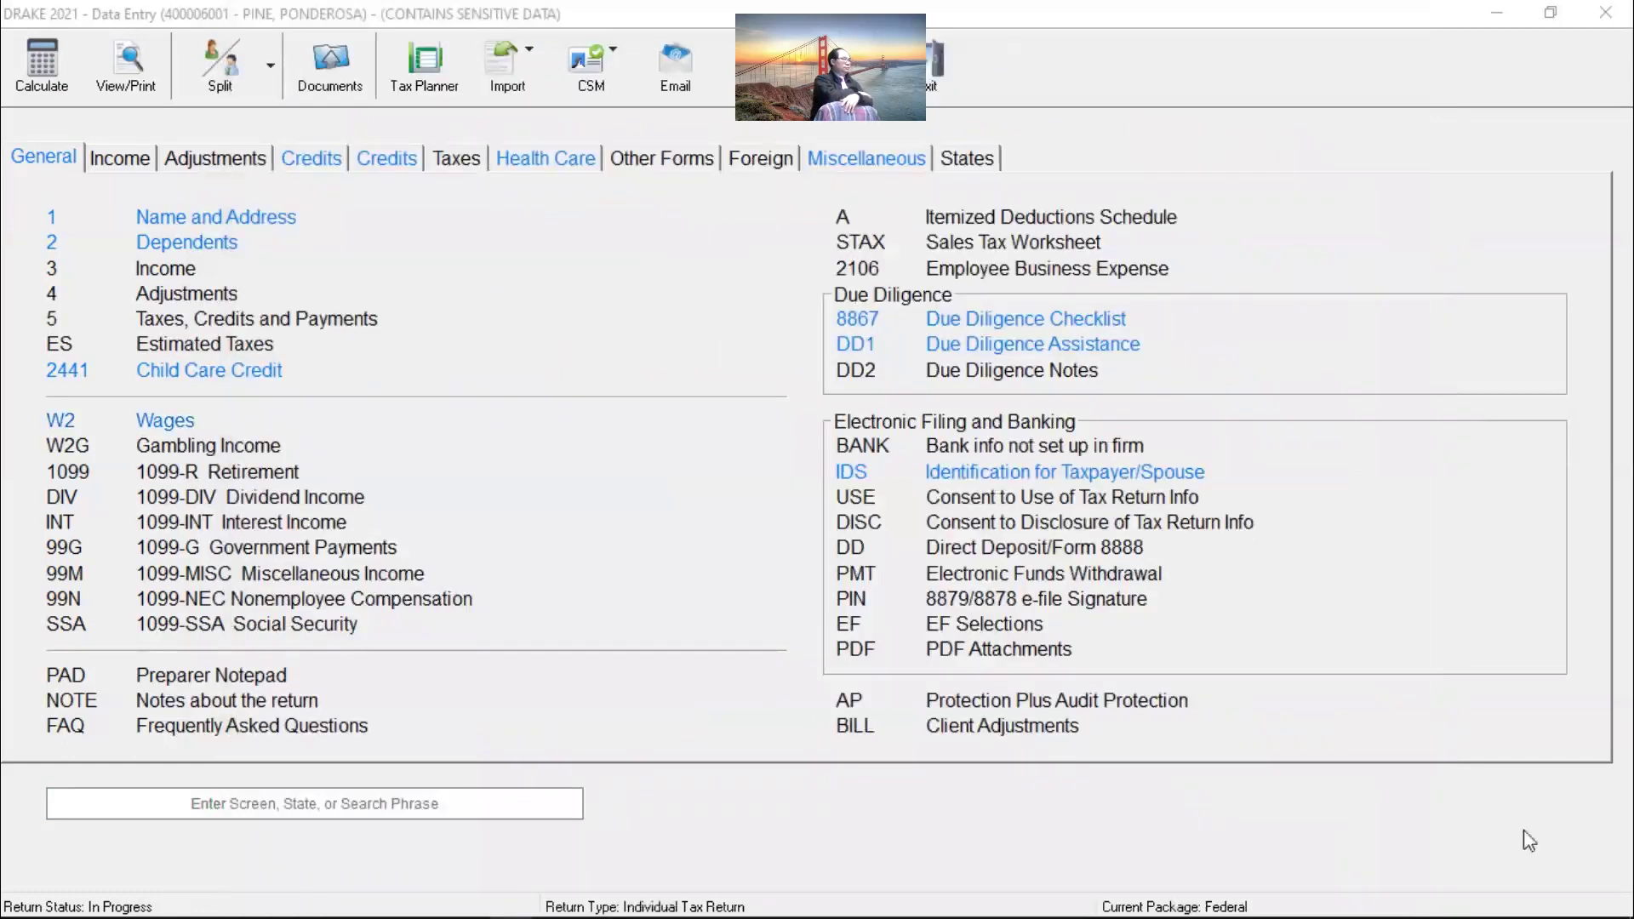
{"action": "key", "text": "alt+Tab"}
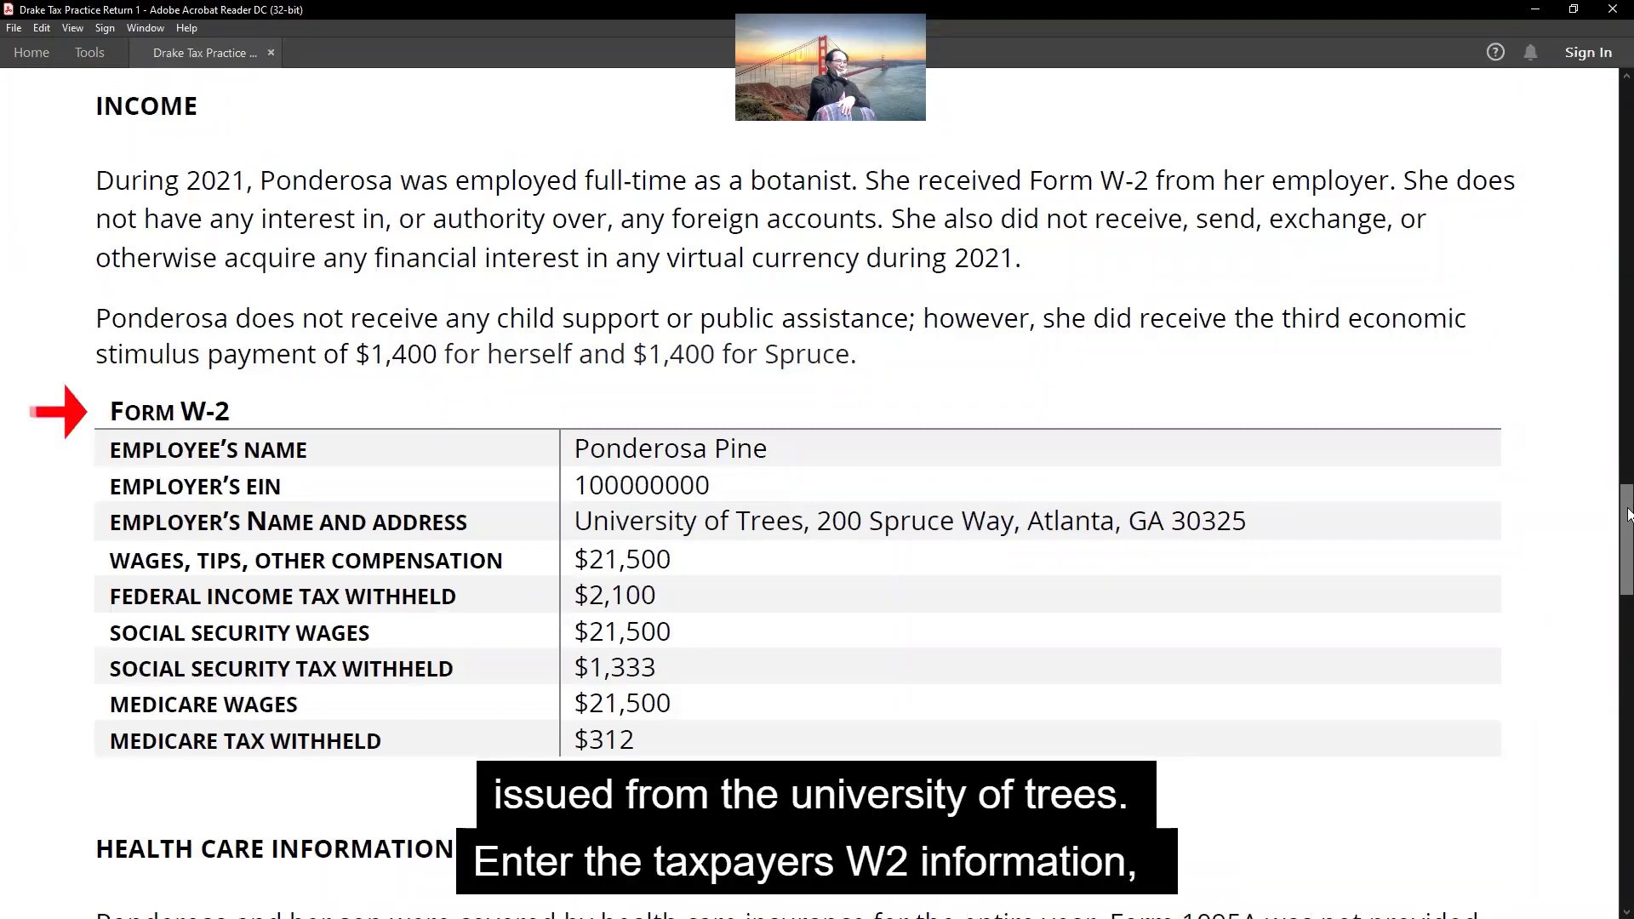
Step: Enter the University of Trees W-2: wages 21500, federal withholding 2100, Social Security 1333, Medicare 312
{"action": "key", "text": "alt+Tab"}
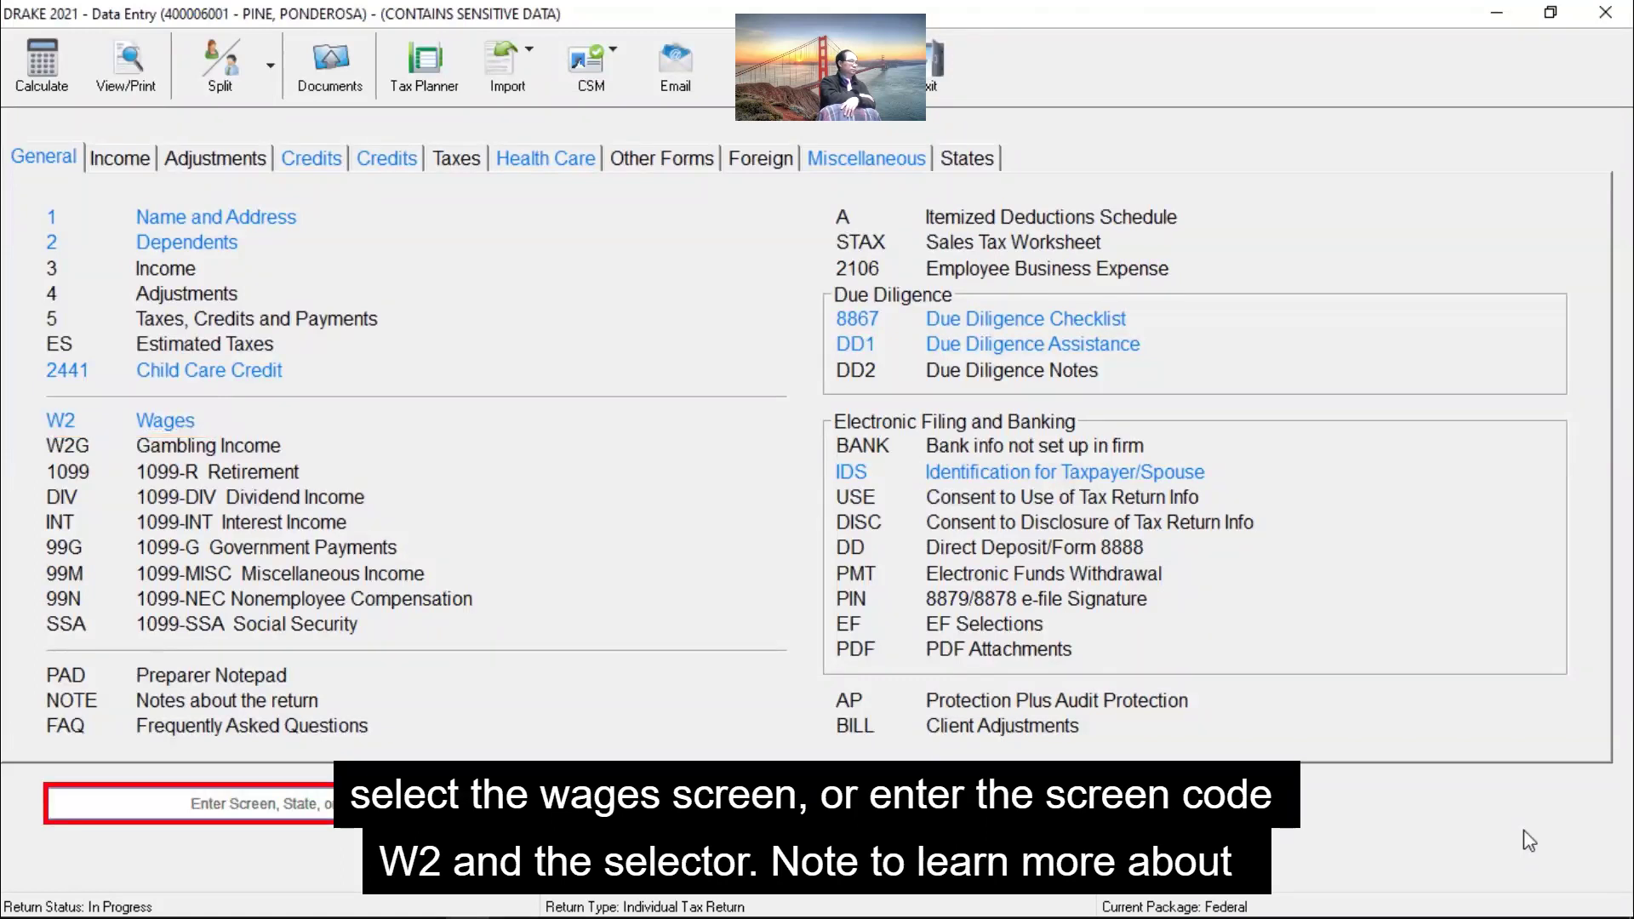
{"action": "type", "text": "W2"}
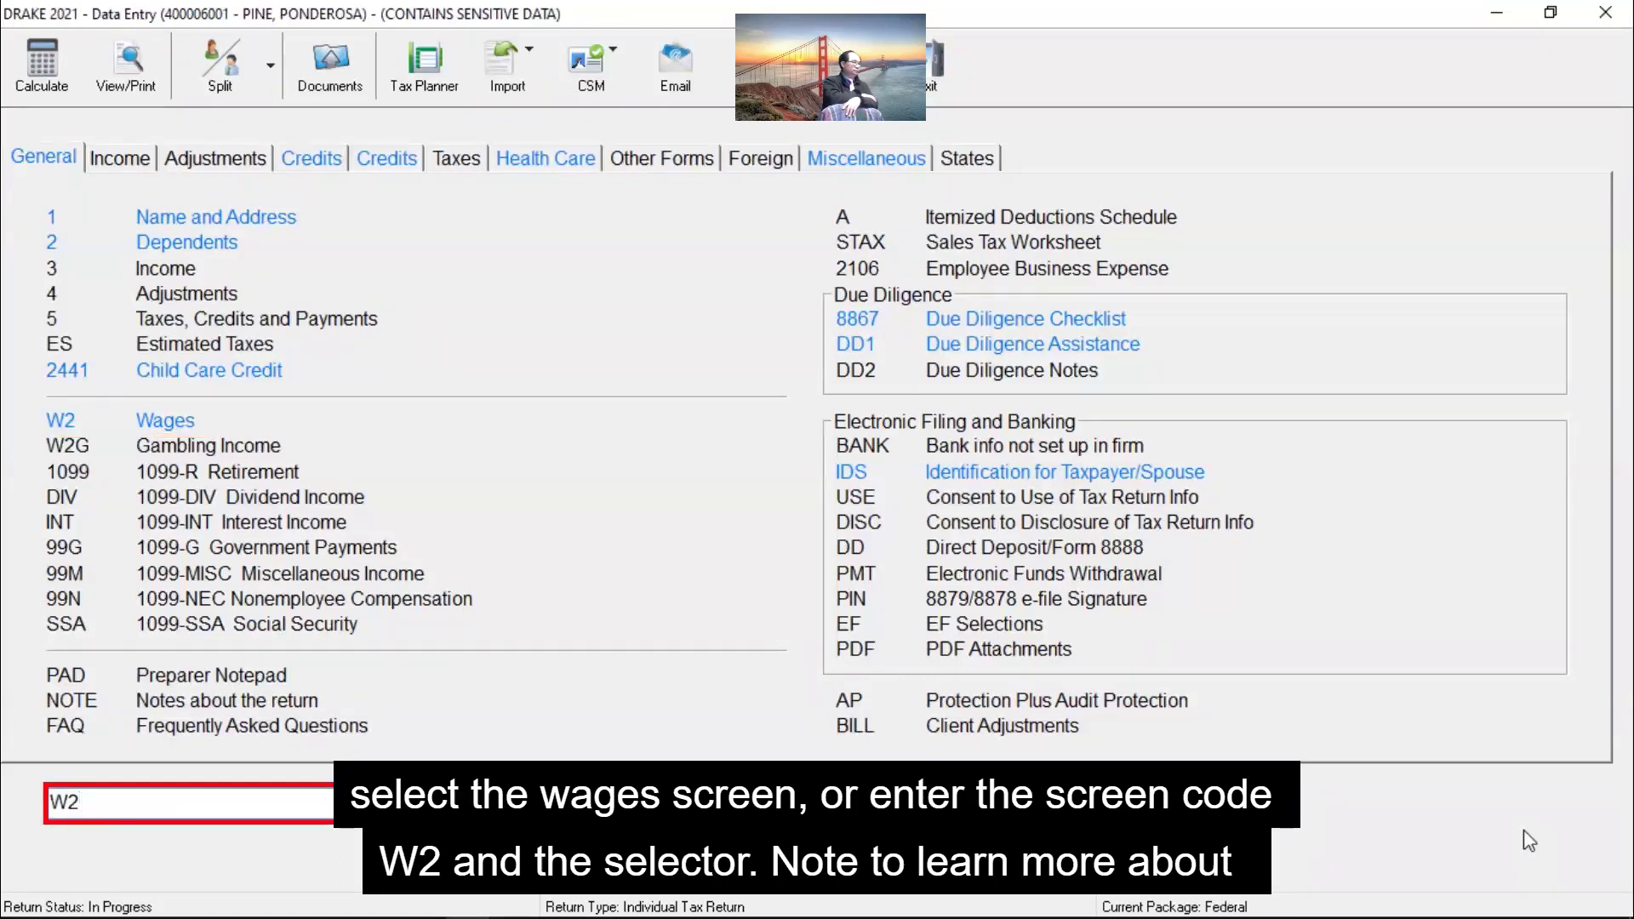
{"action": "key", "text": "Return"}
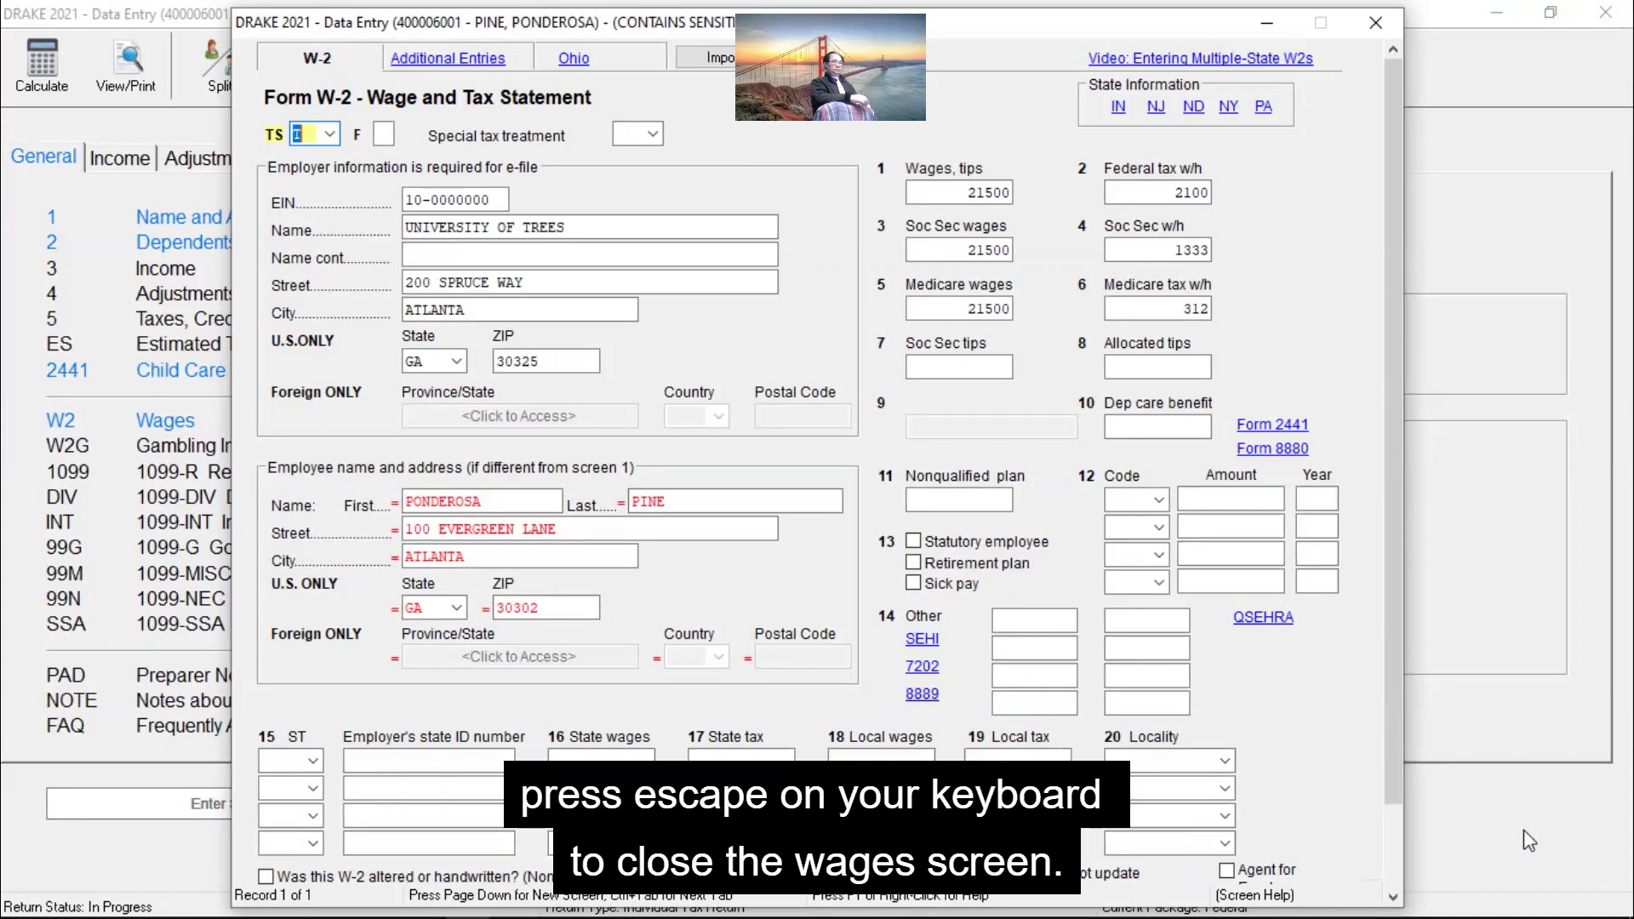
{"action": "key", "text": "Escape"}
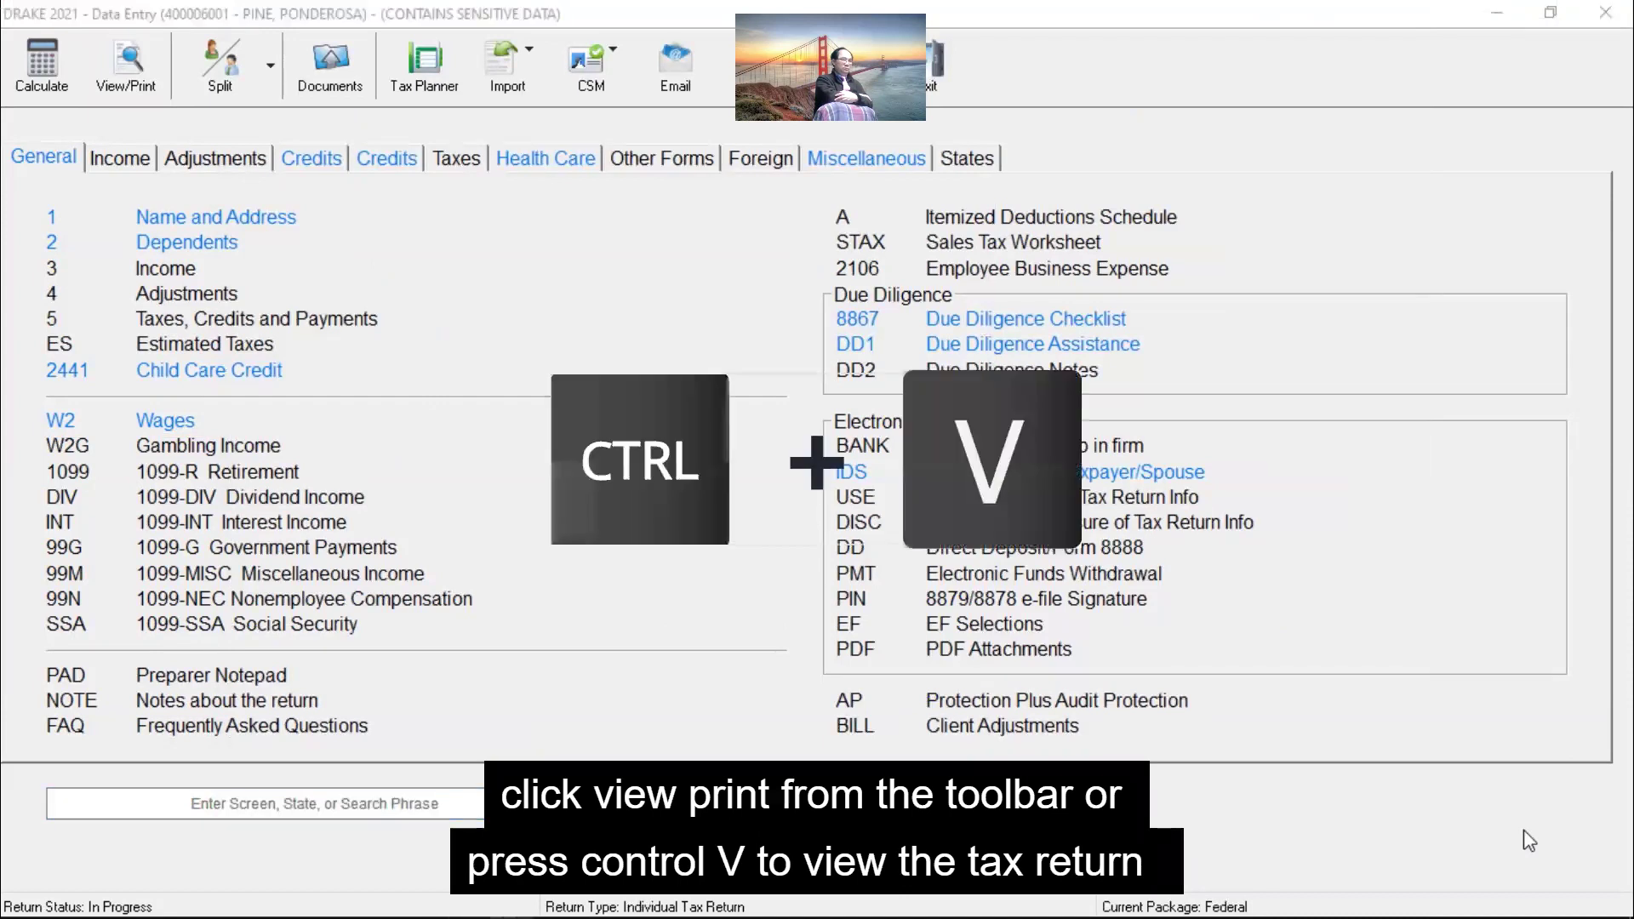
Step: Preview the forms, calculate the return, note the missing-PIN message, and open the 8879/8878 PIN screen
{"action": "key", "text": "ctrl+v"}
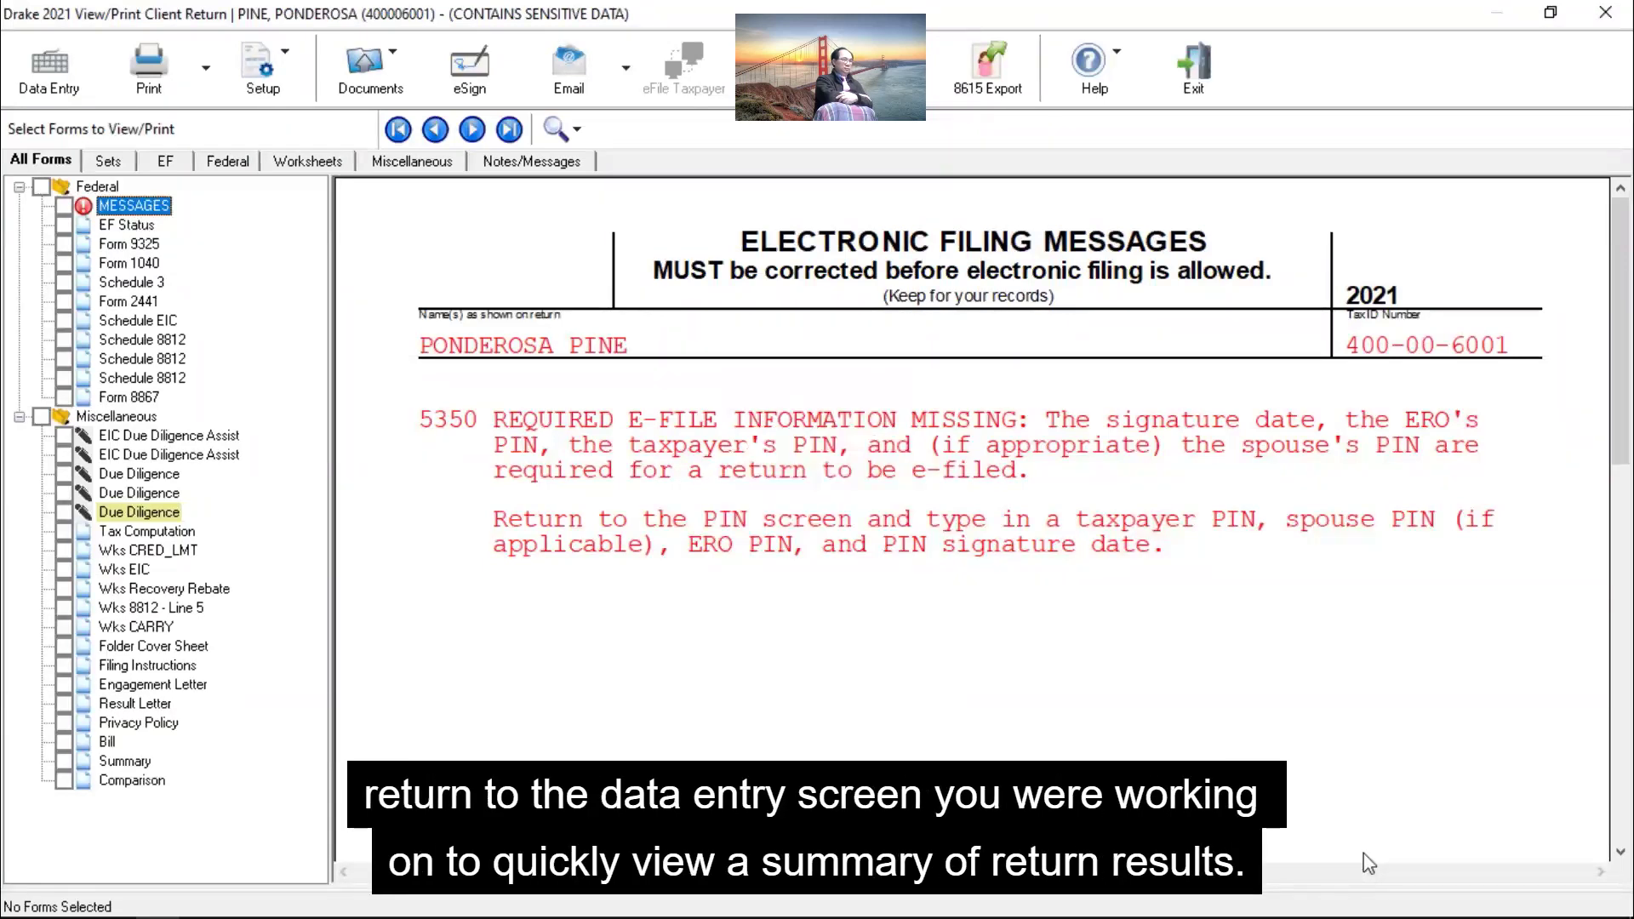
{"action": "key", "text": "Escape"}
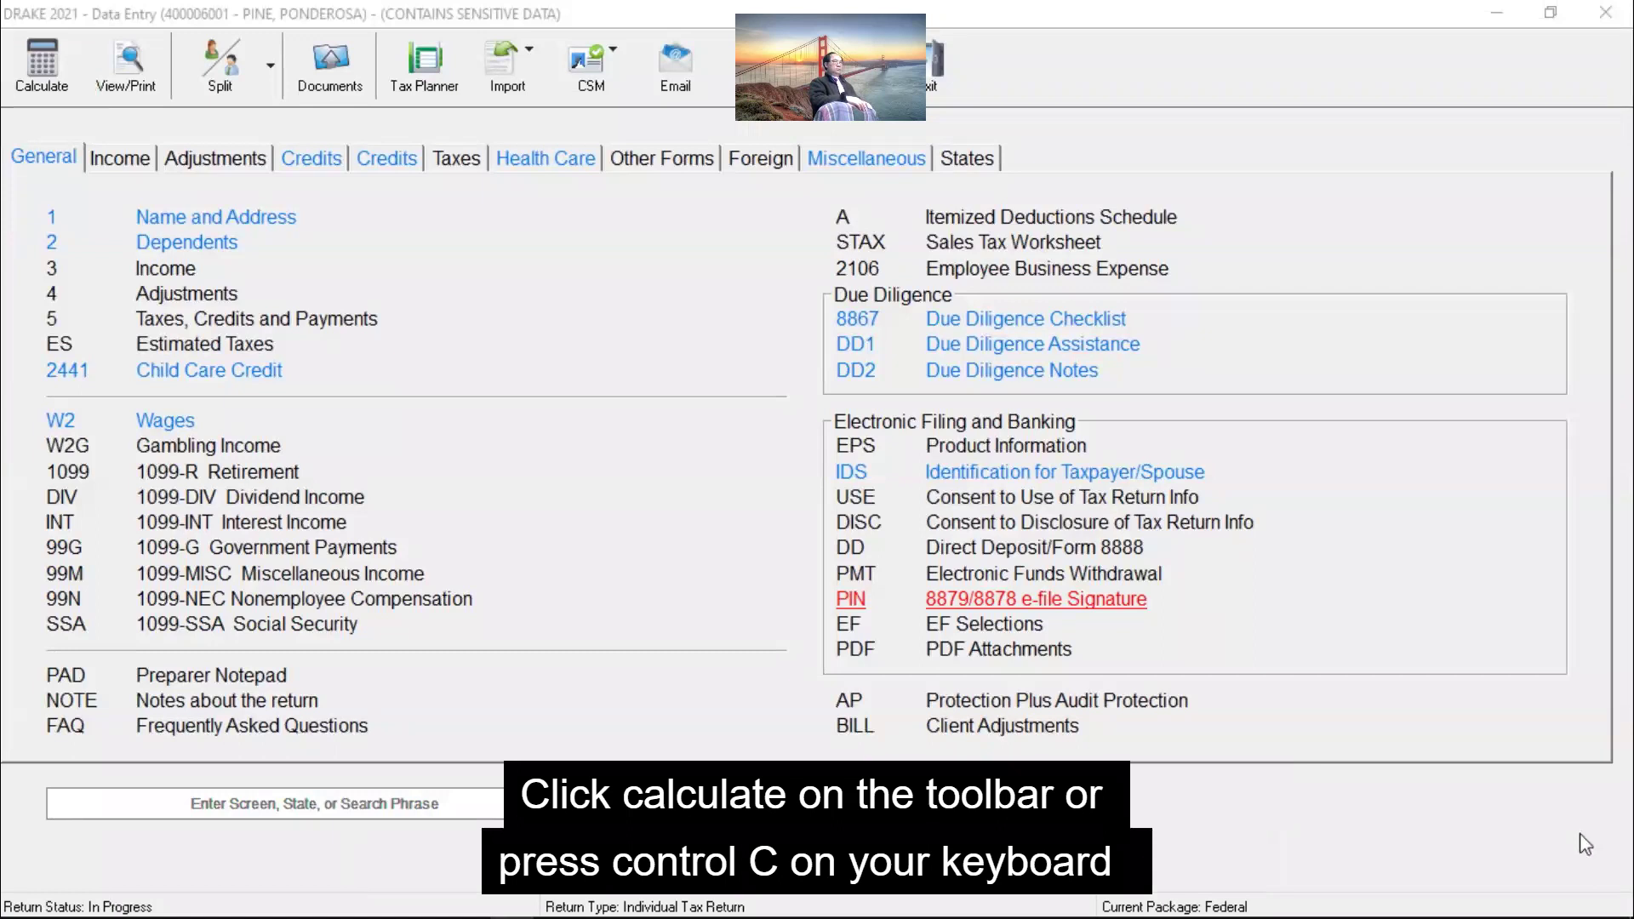
{"action": "key", "text": "ctrl+c"}
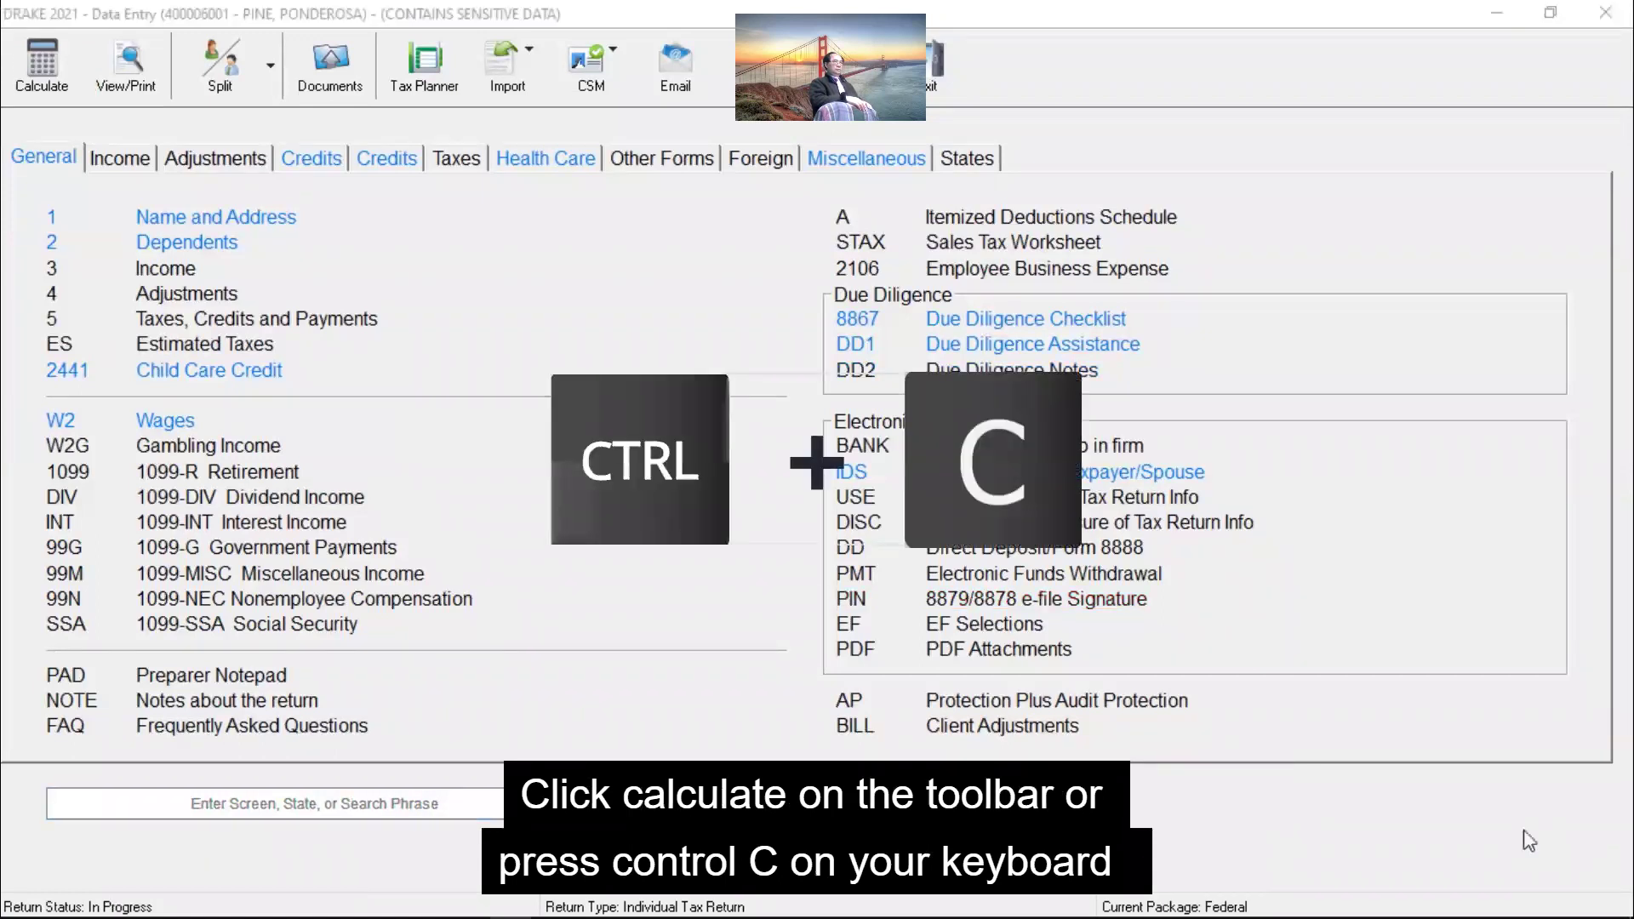
{"action": "key", "text": "ctrl+c"}
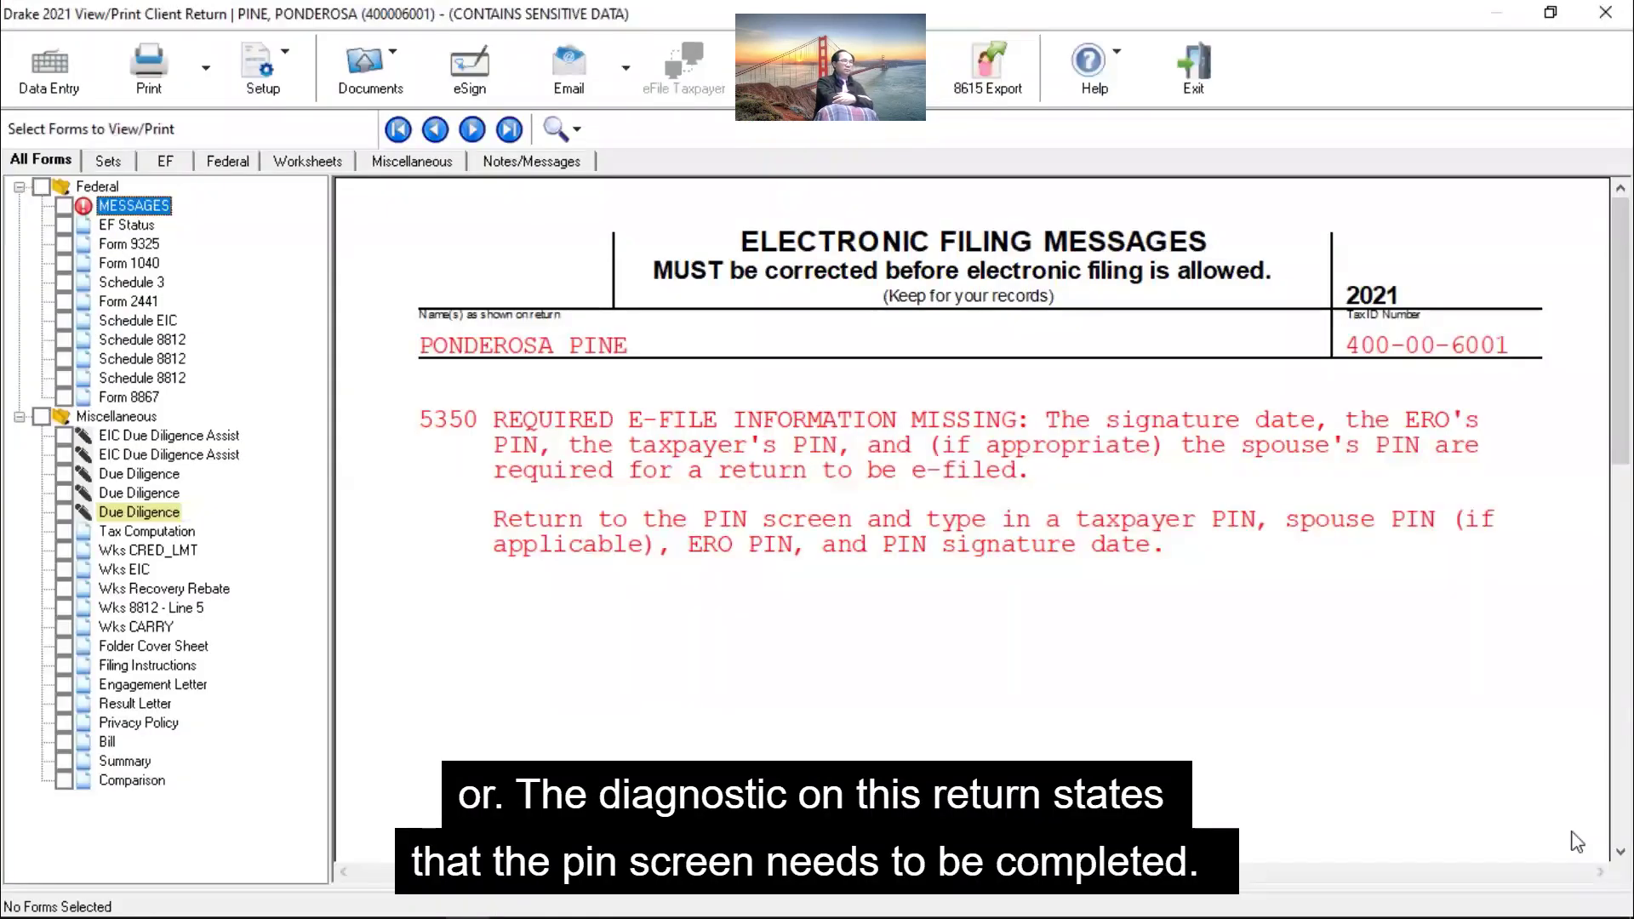
{"action": "key", "text": "Escape"}
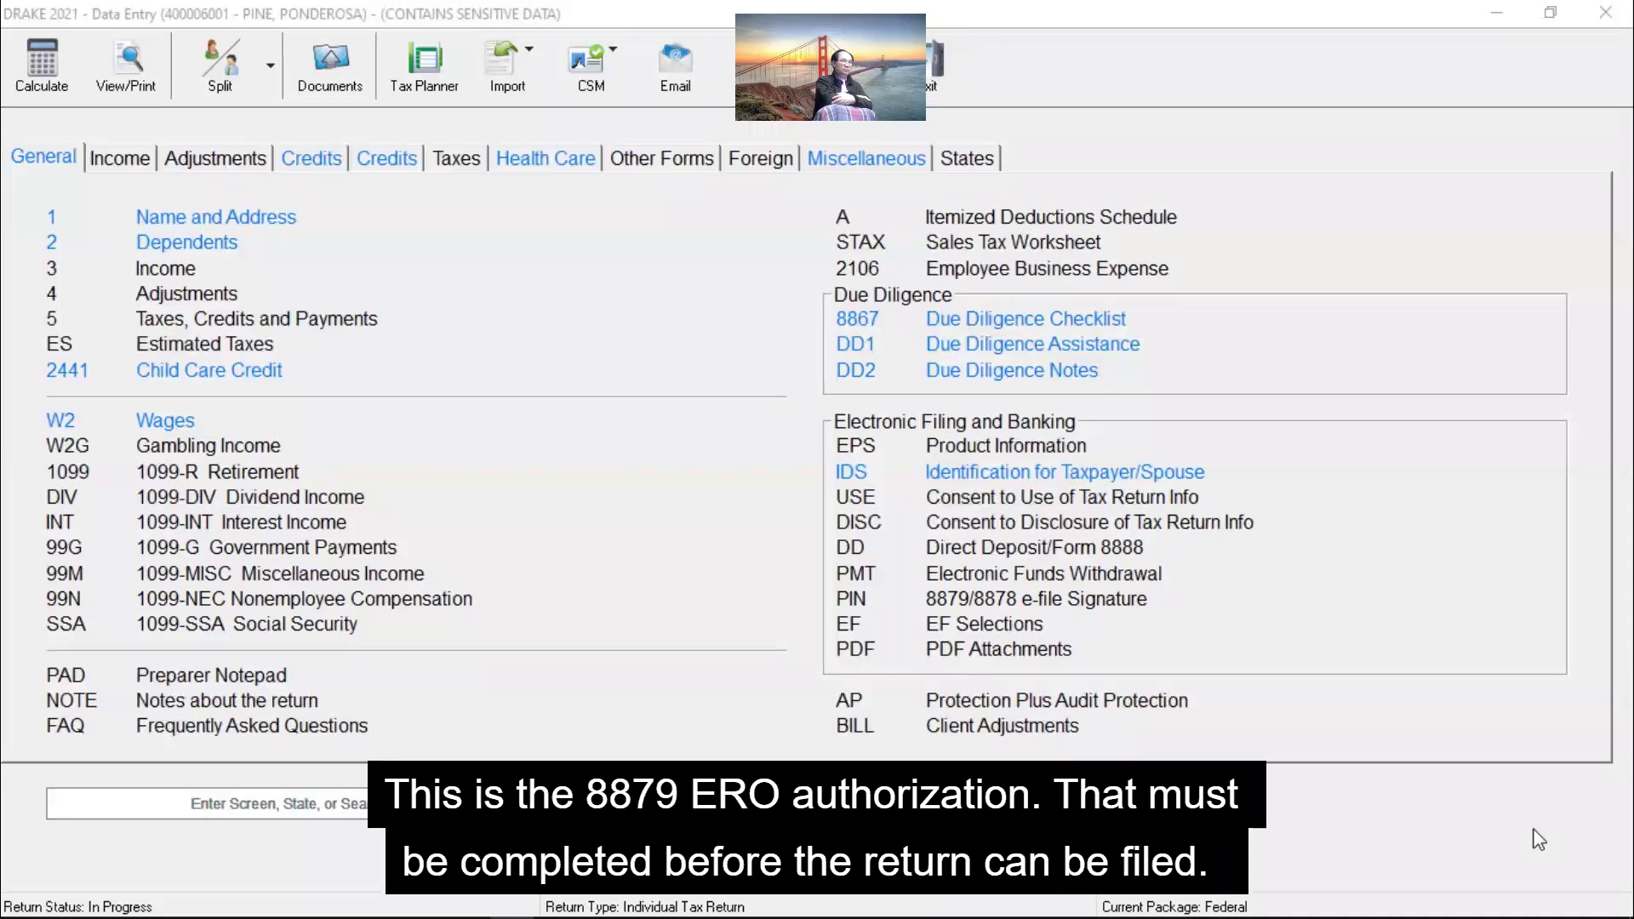
{"action": "left_click", "coordinate": [1113, 600]}
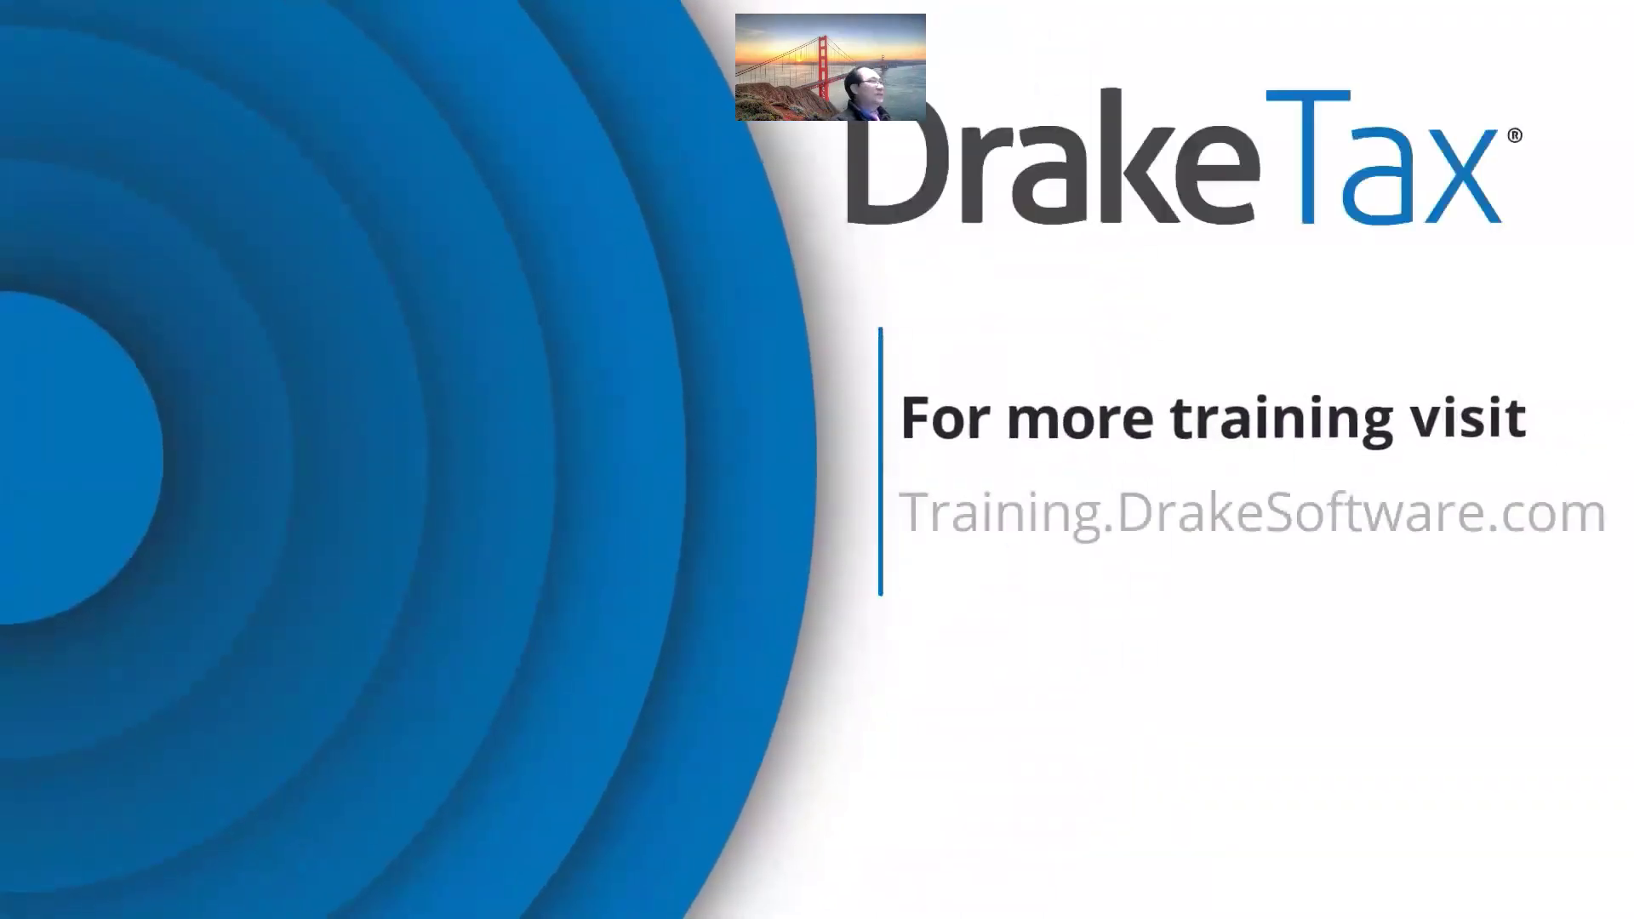
Step: Leave the full-screen video, check Practice Returns, return to Practice Return 1, and bring Zoom forward
{"action": "key", "text": "Escape"}
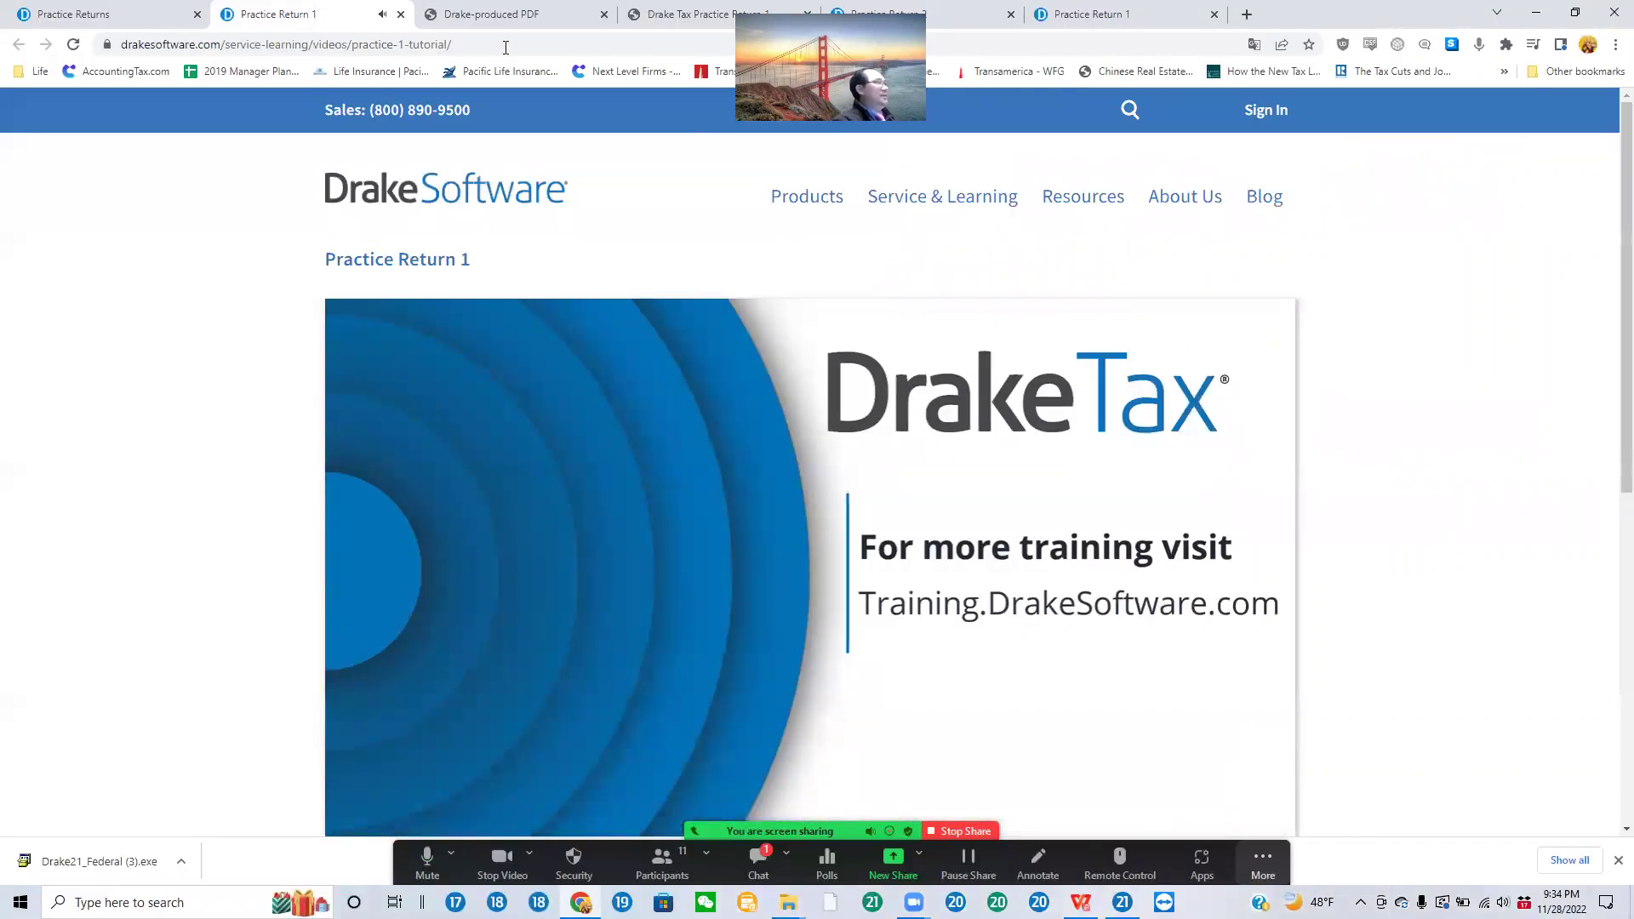
{"action": "left_click", "coordinate": [130, 17]}
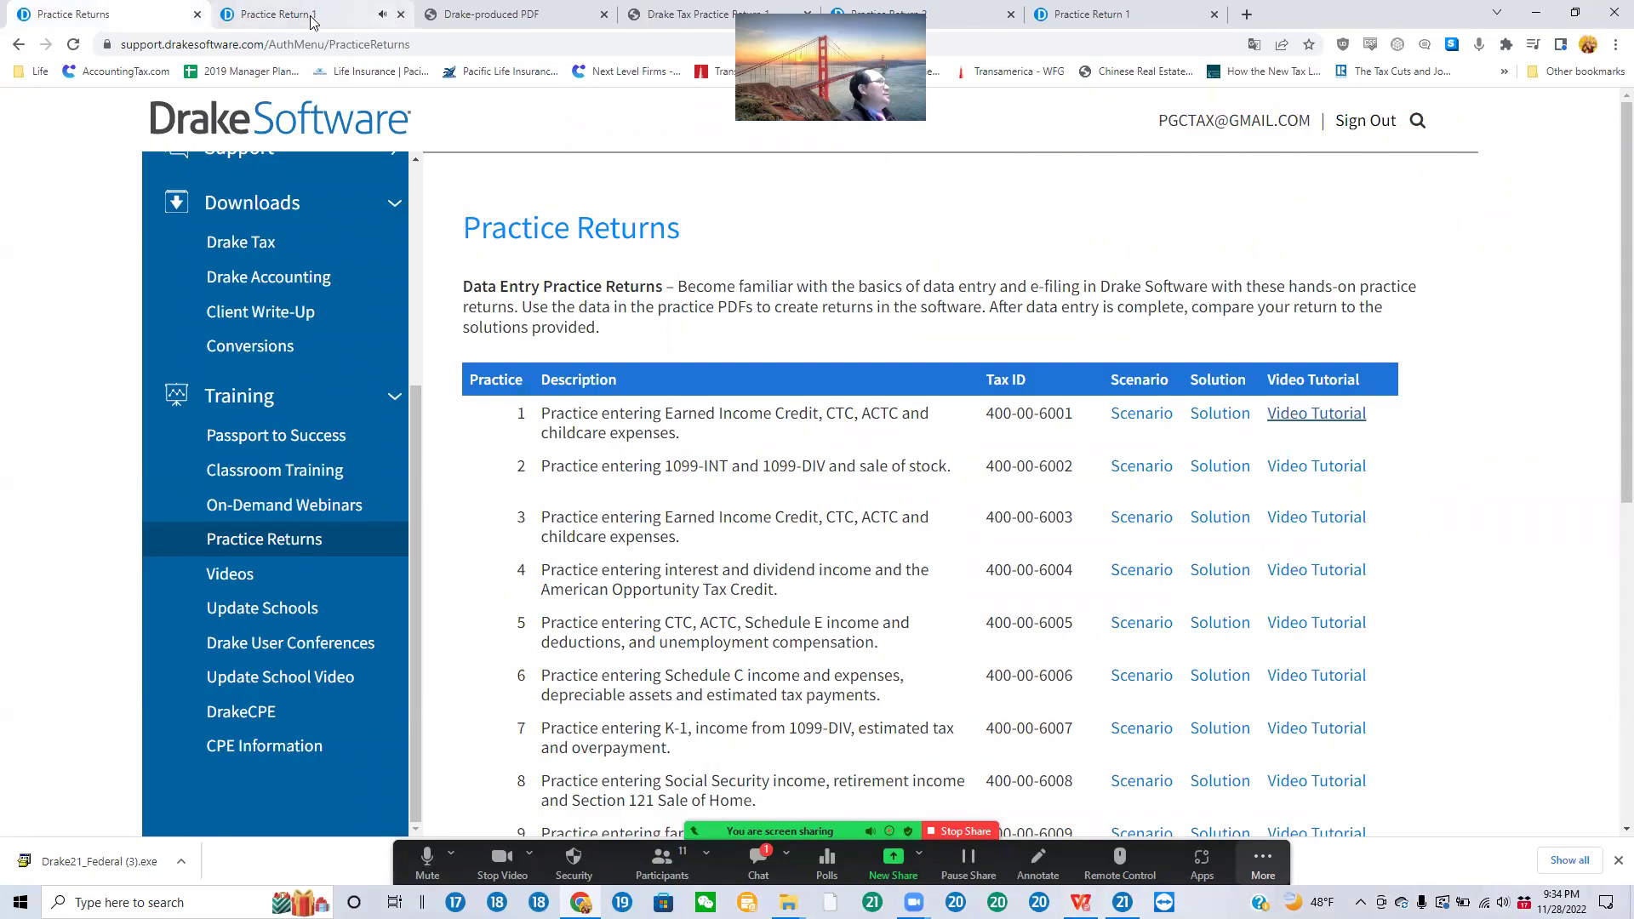
{"action": "left_click", "coordinate": [408, 21]}
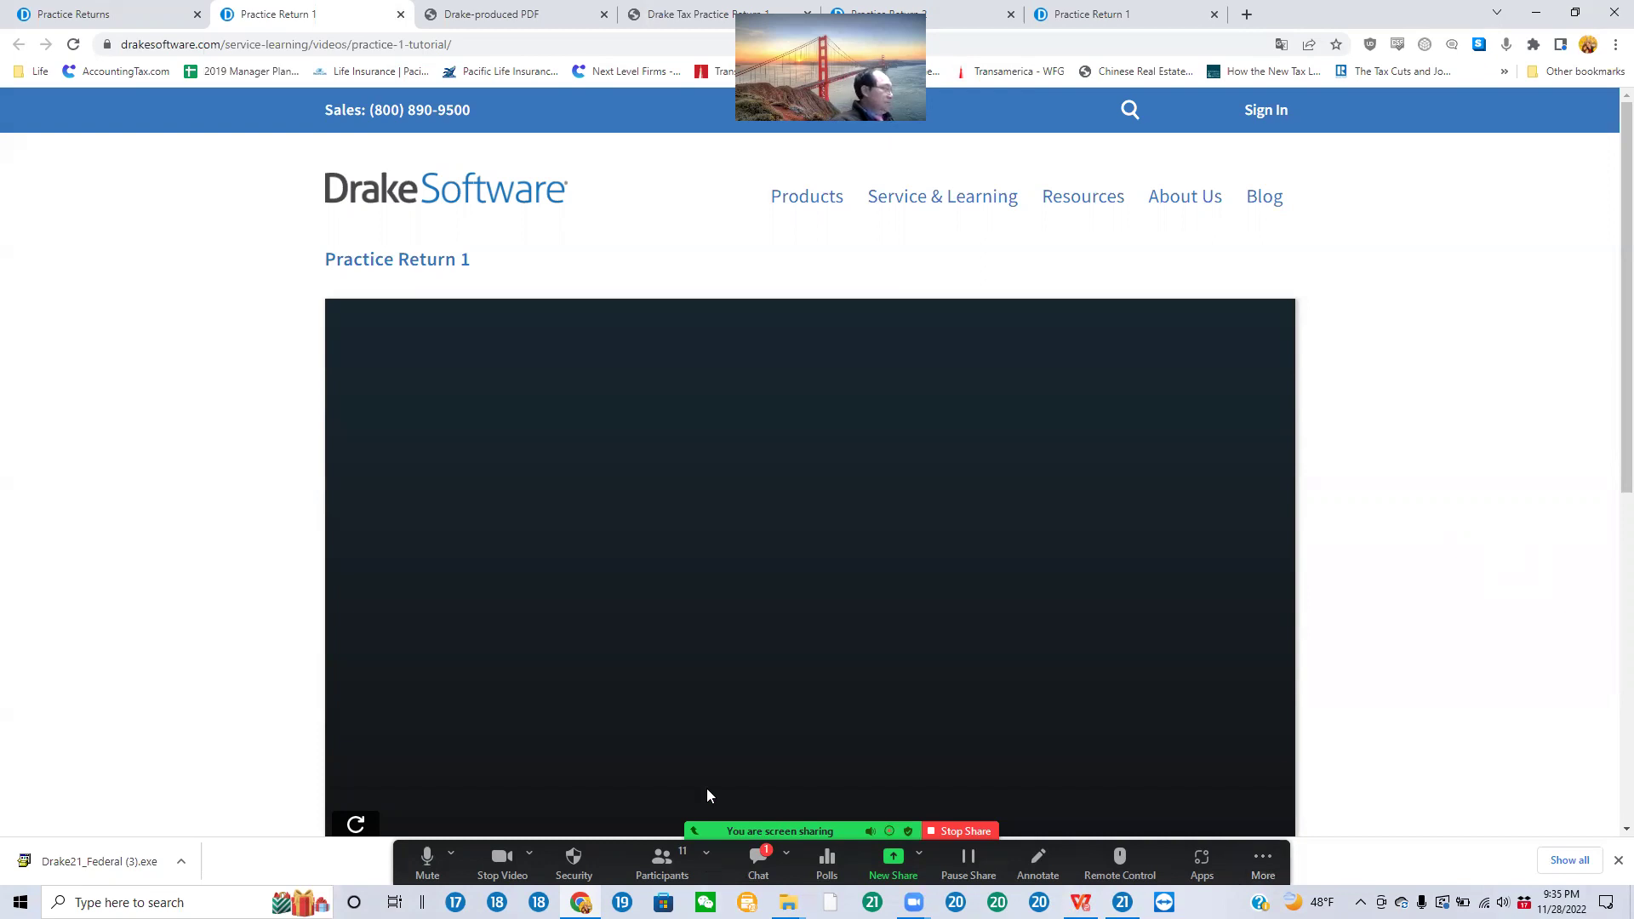
{"action": "left_click", "coordinate": [672, 861]}
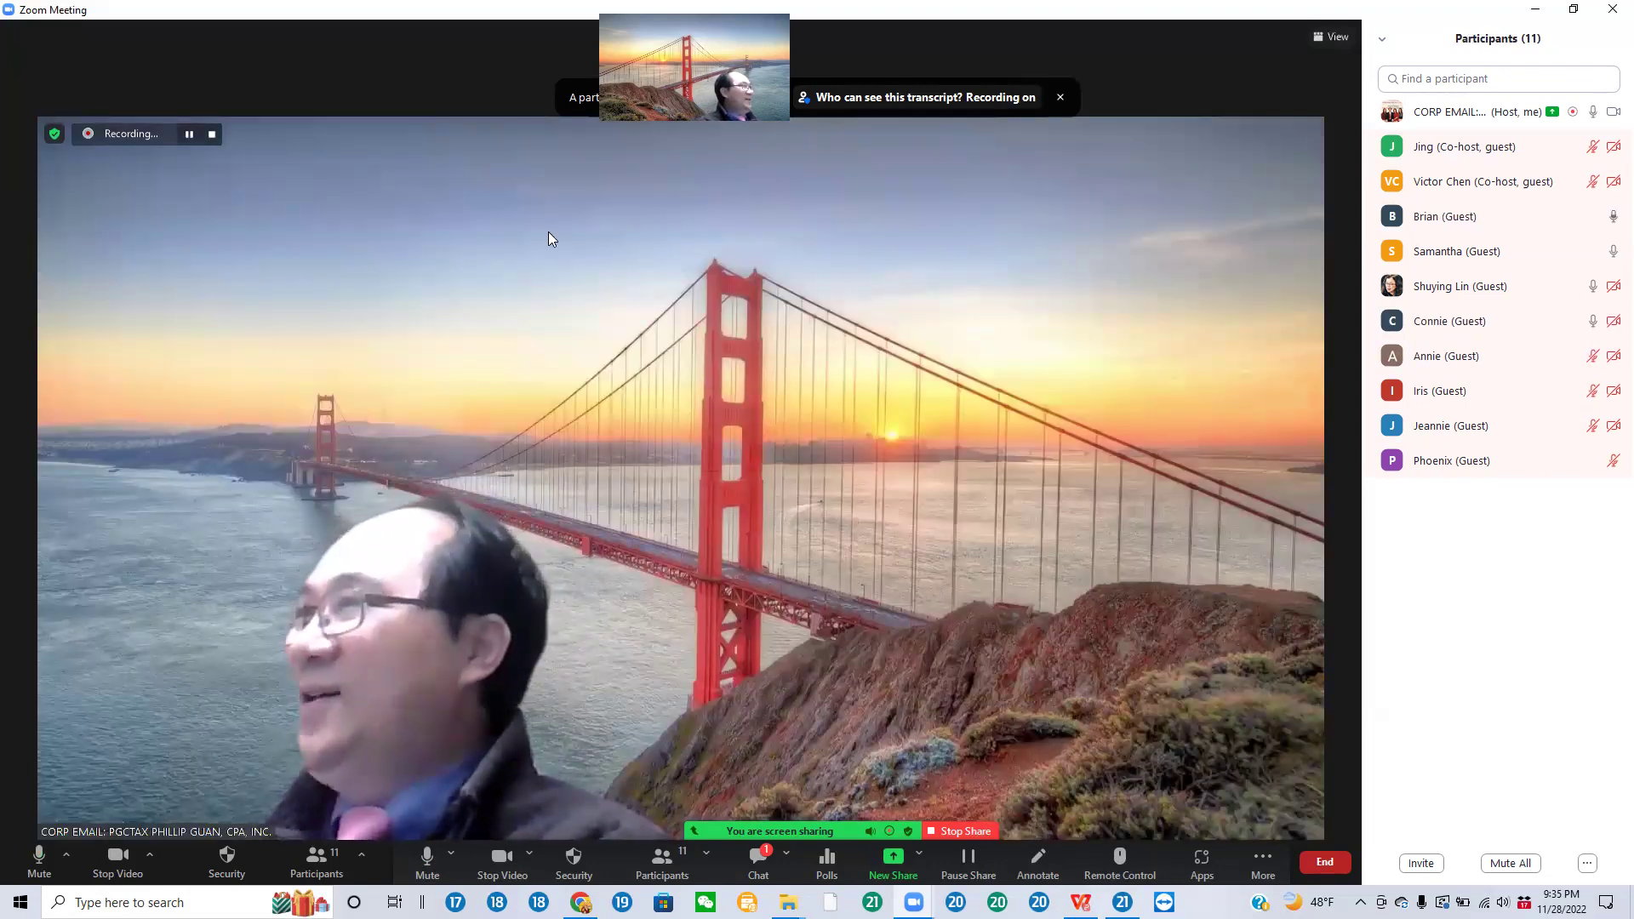
{"action": "mouse_move", "coordinate": [1433, 460]}
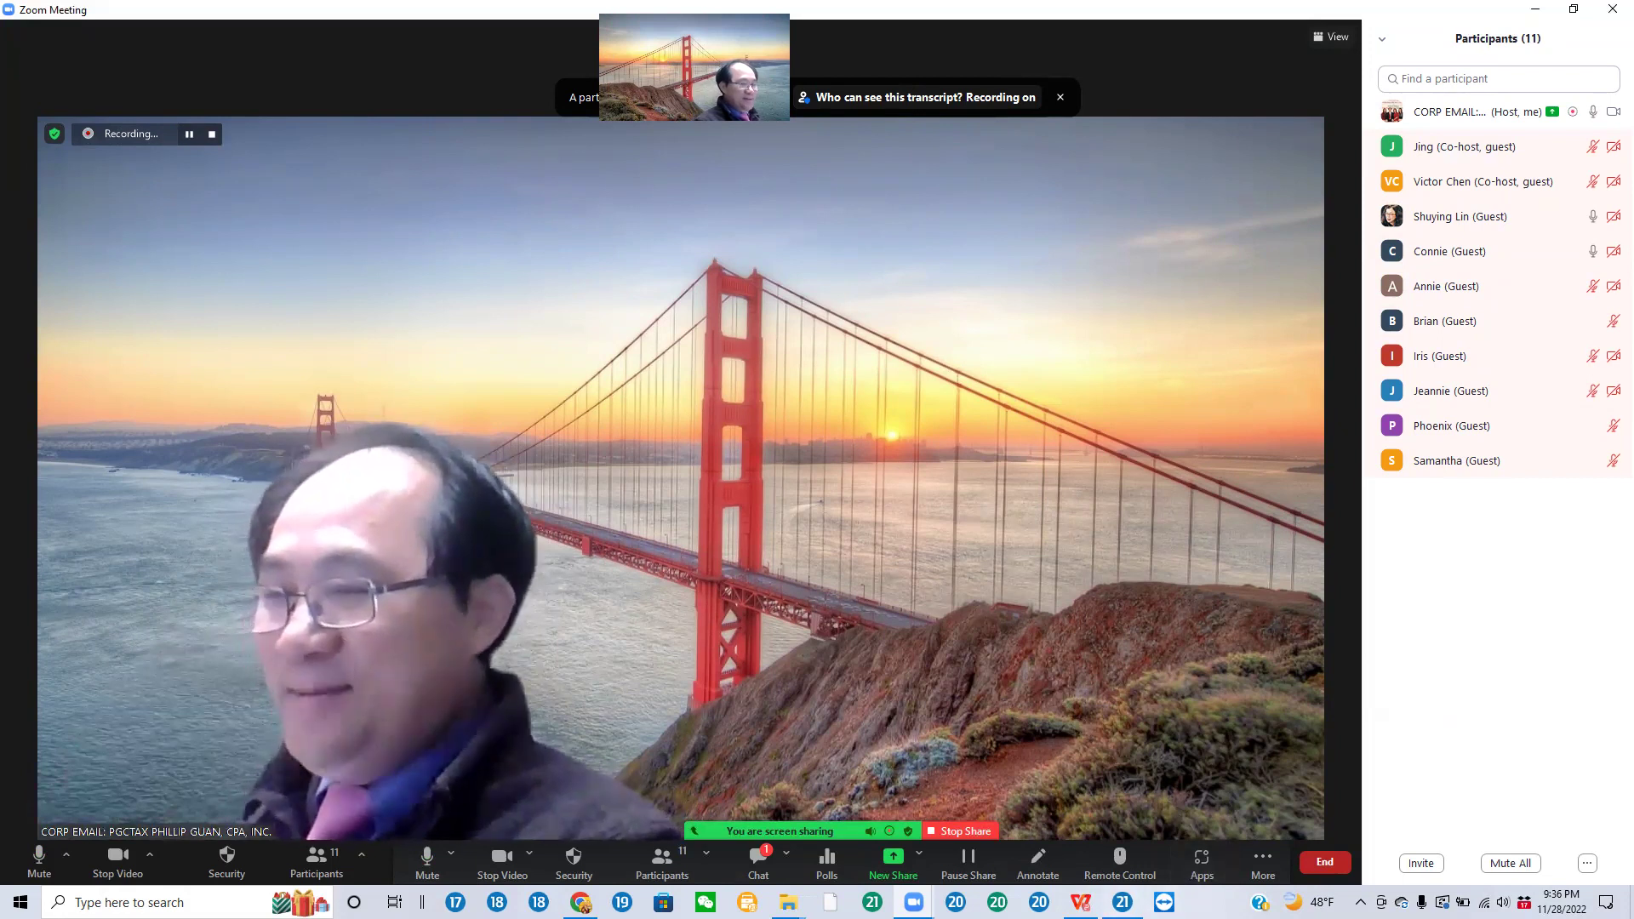
{"action": "mouse_move", "coordinate": [1081, 902]}
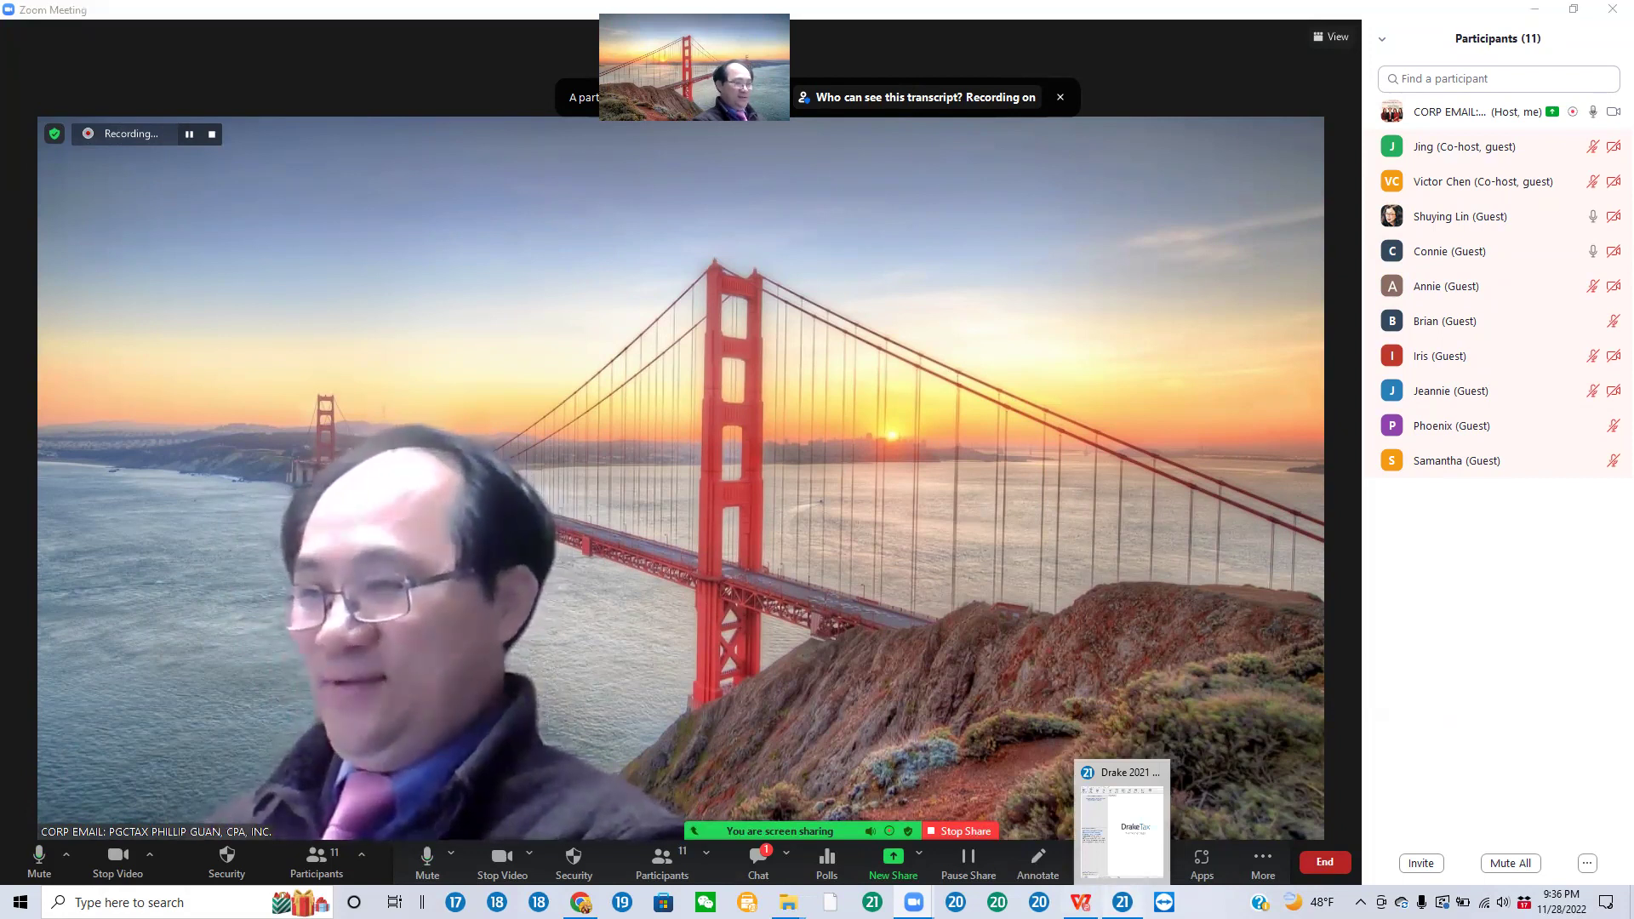
Step: Unlock the inactive Drake Tax session with the administrator password and switch back to Chrome
{"action": "left_click", "coordinate": [1122, 817]}
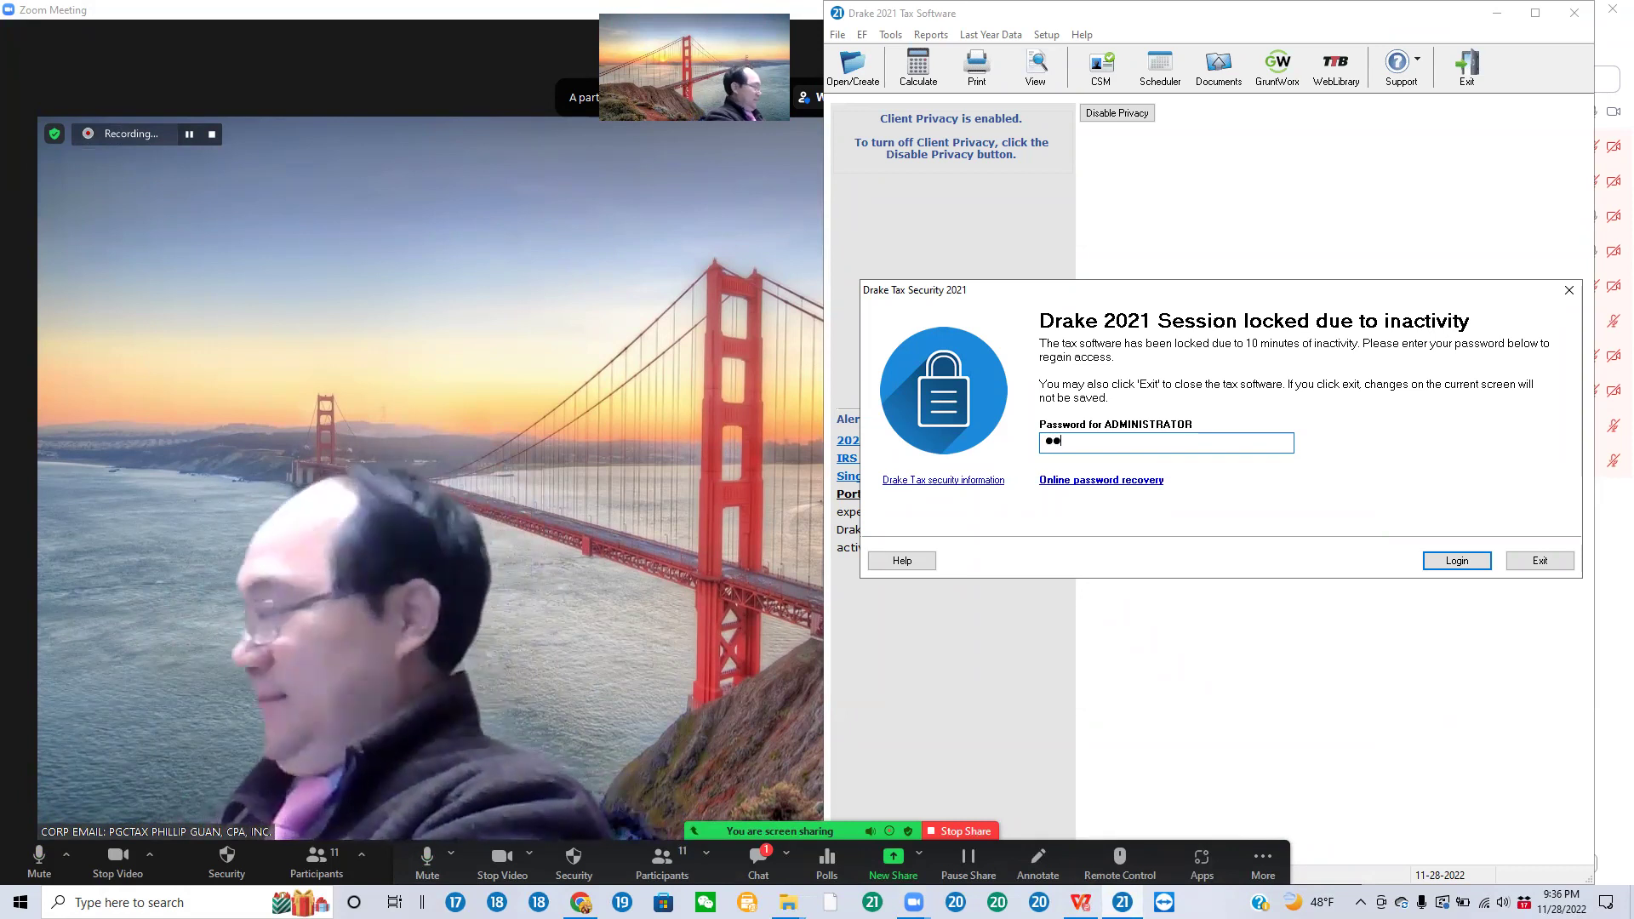
{"action": "type", "text": "***"}
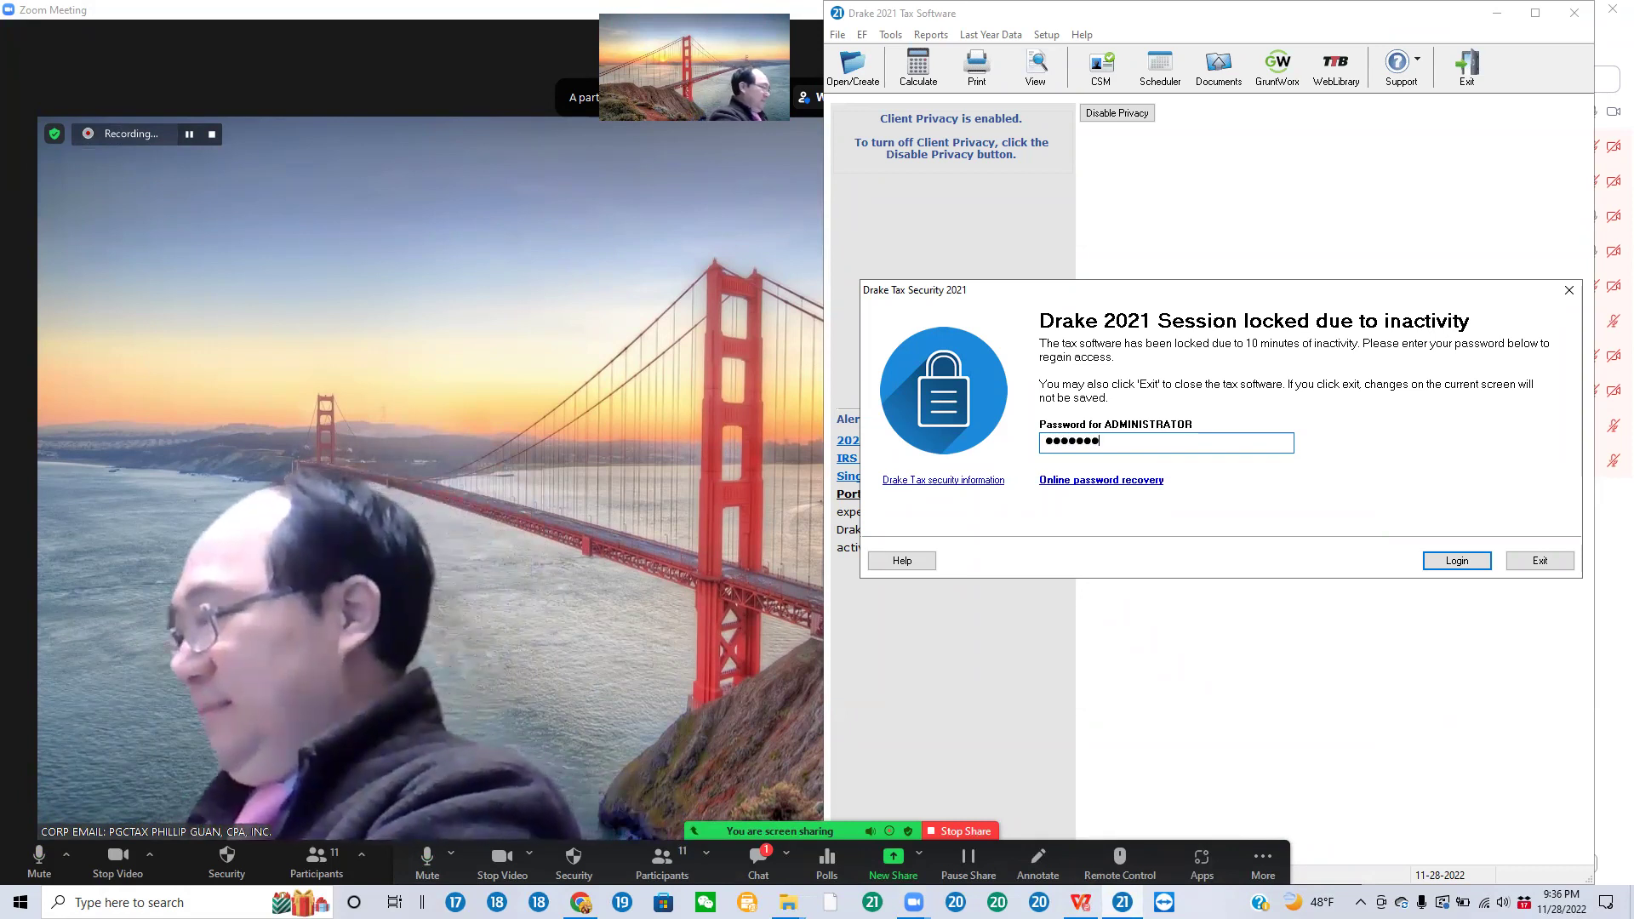
{"action": "key", "text": "Return"}
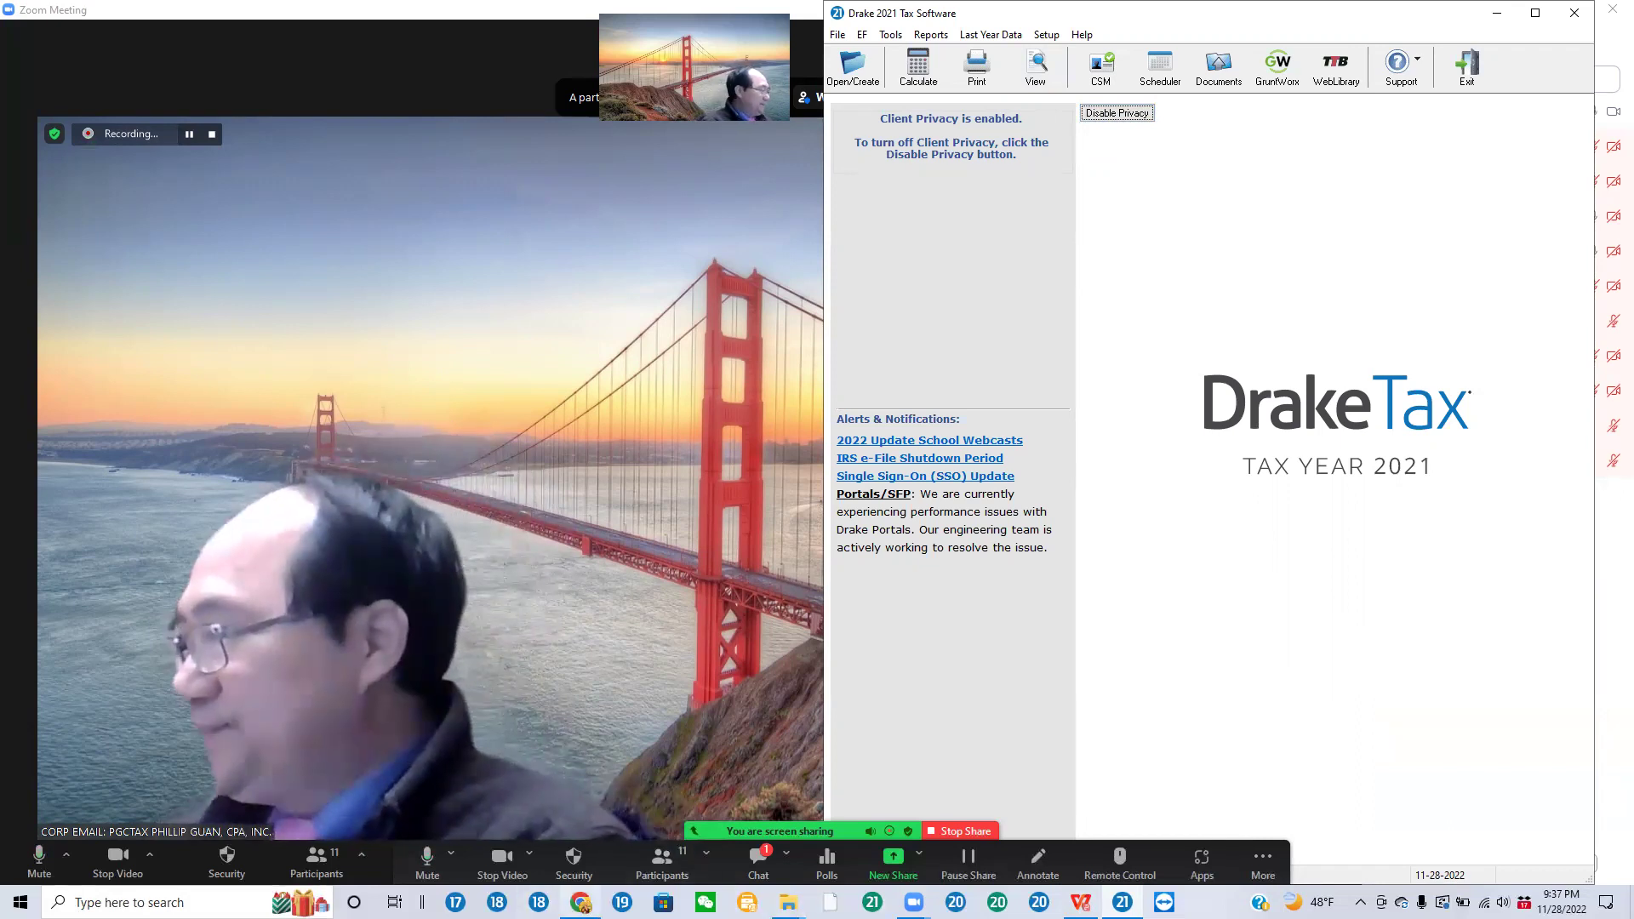
{"action": "key", "text": "alt+Tab"}
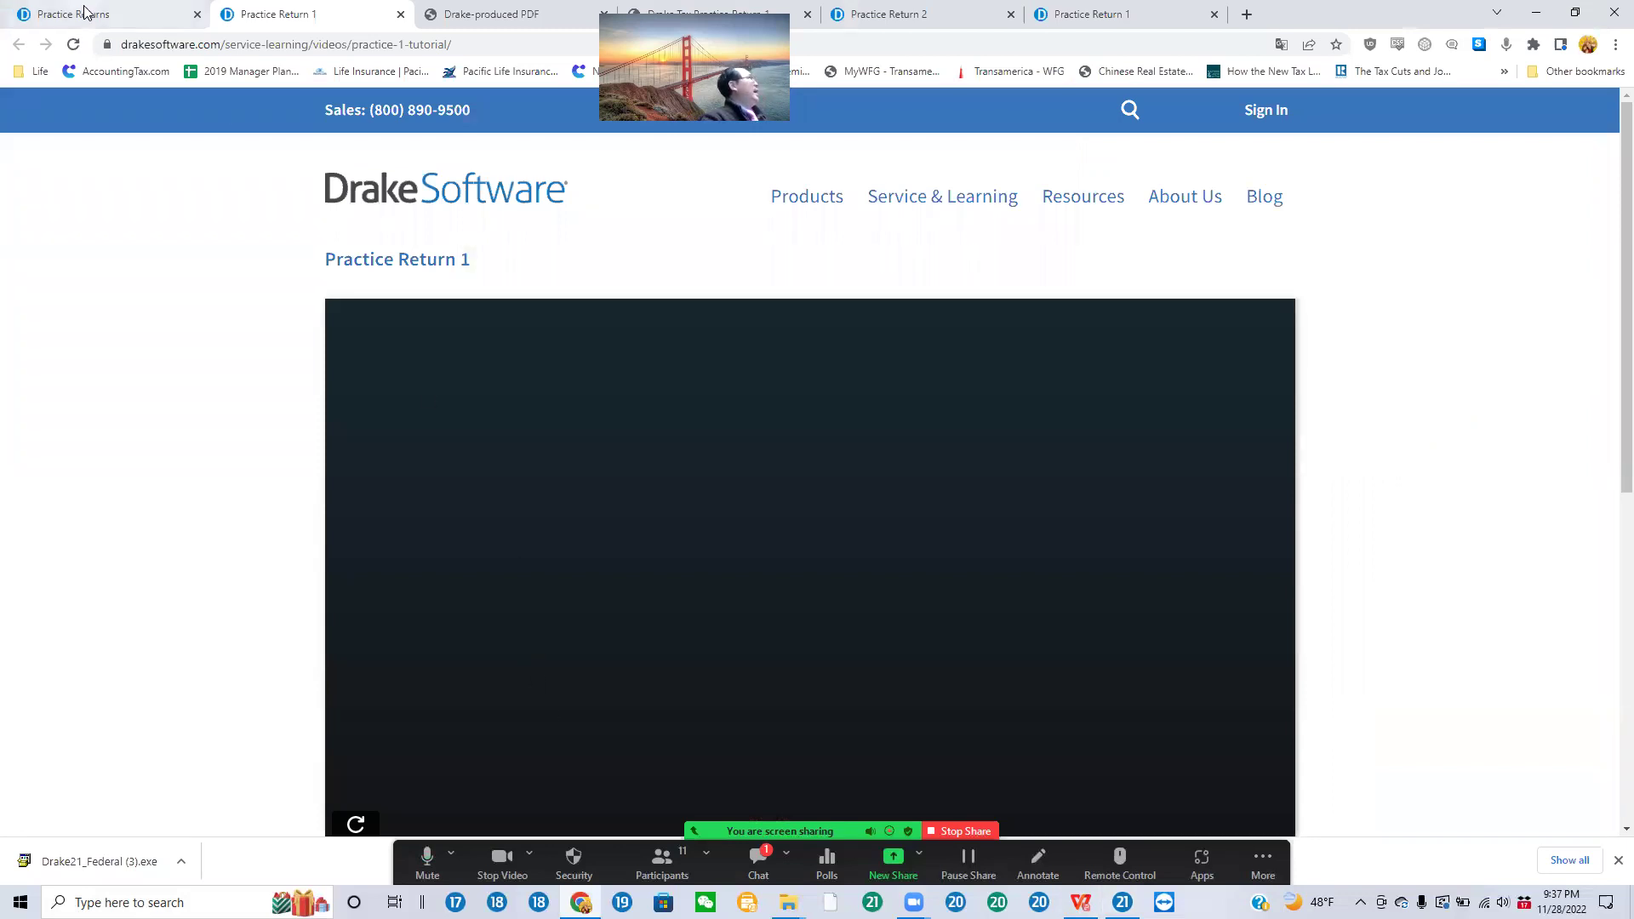
Step: Show the practice1.pdf tab, move it to the end of the tab strip, and snap Chrome left
{"action": "left_click", "coordinate": [90, 20]}
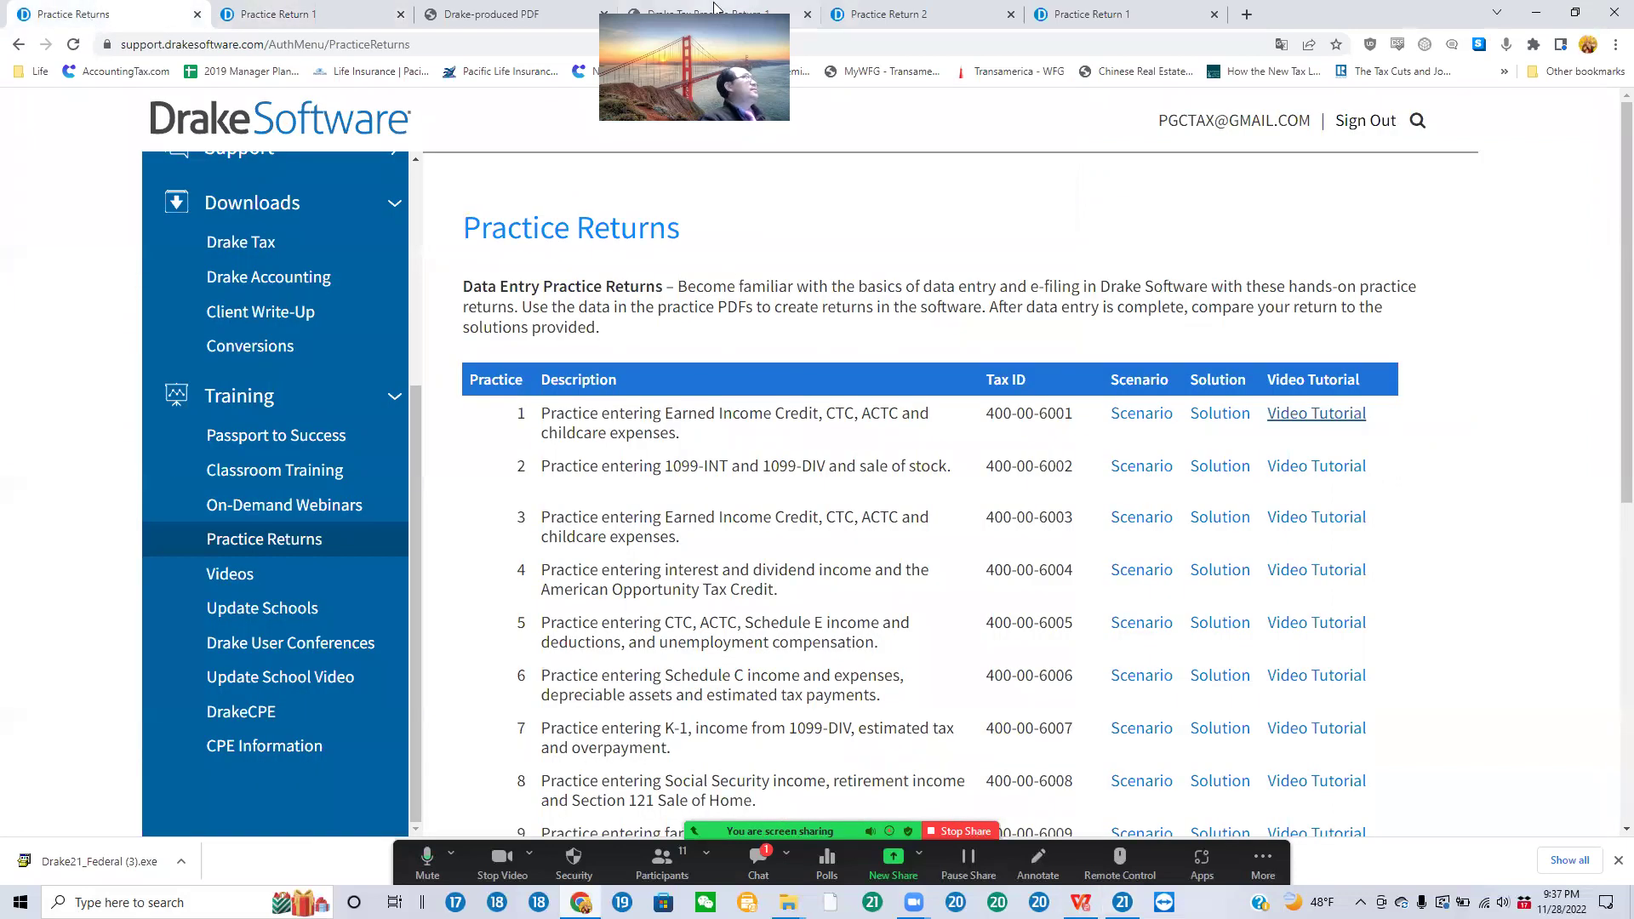
{"action": "key", "text": "ctrl+4"}
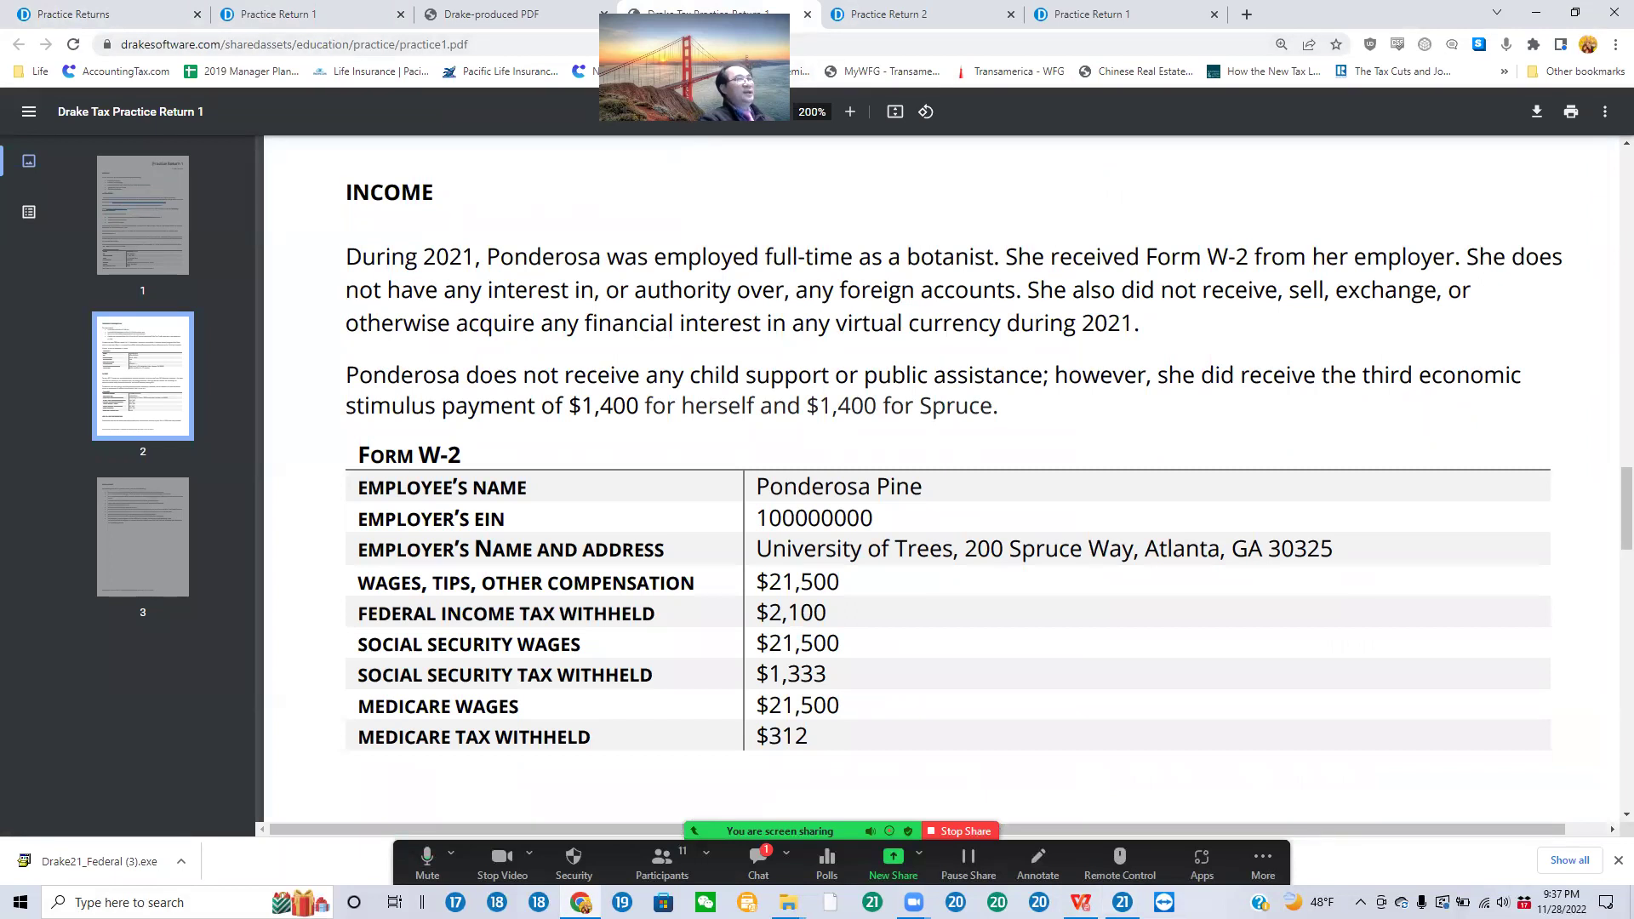
{"action": "left_click_drag", "start_coordinate": [739, 15], "coordinate": [1089, 21]}
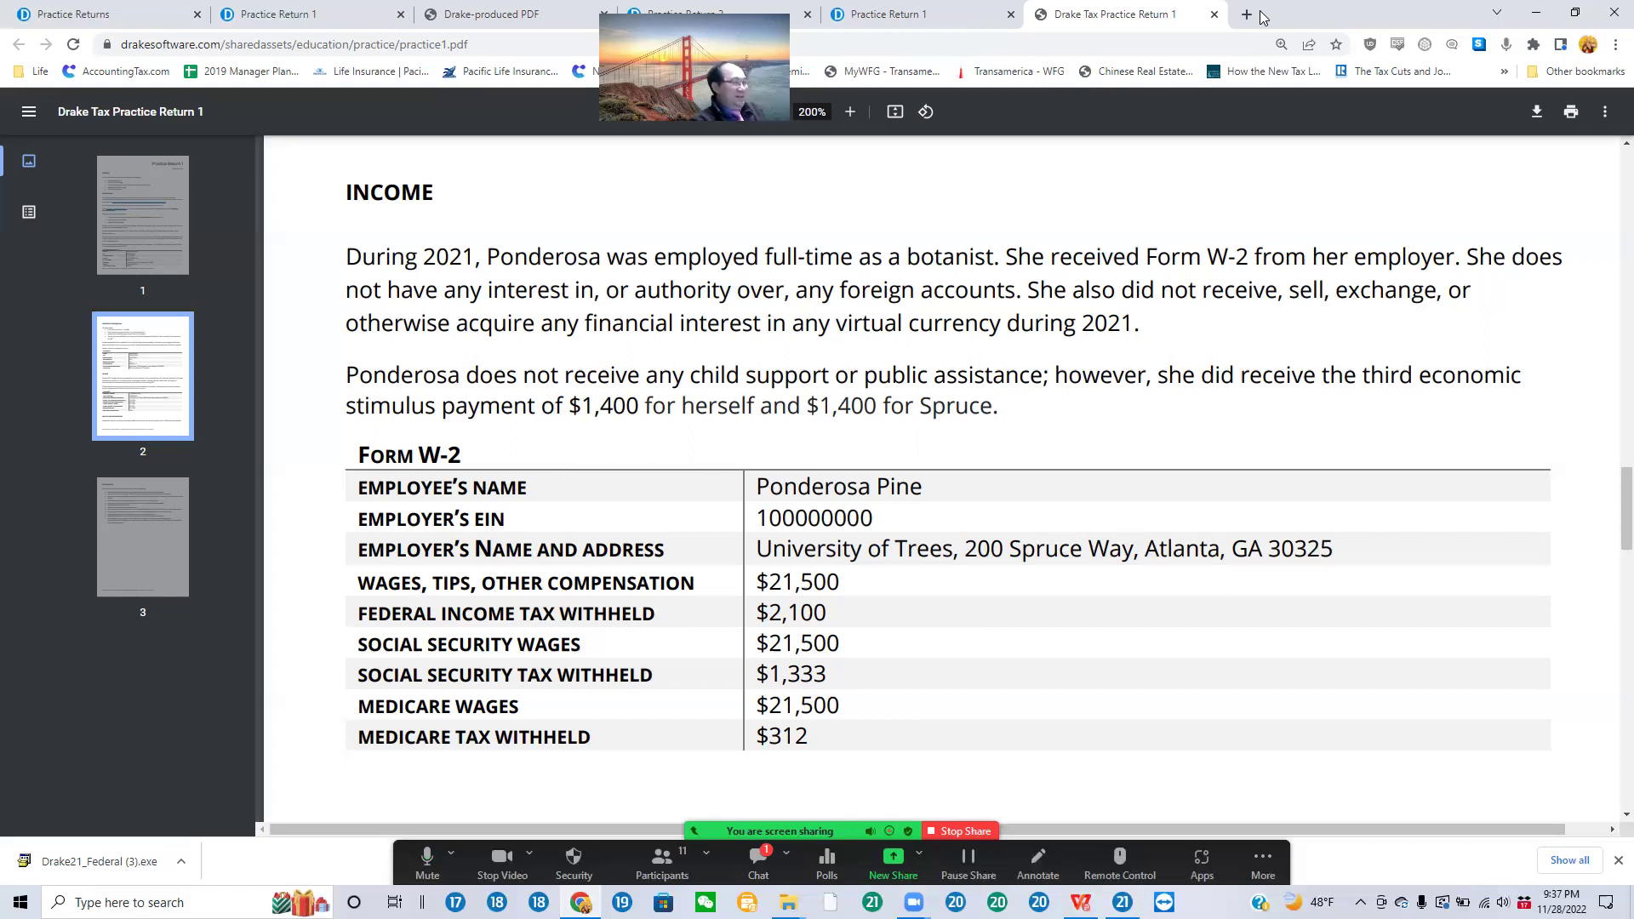
{"action": "key", "text": "super+Left"}
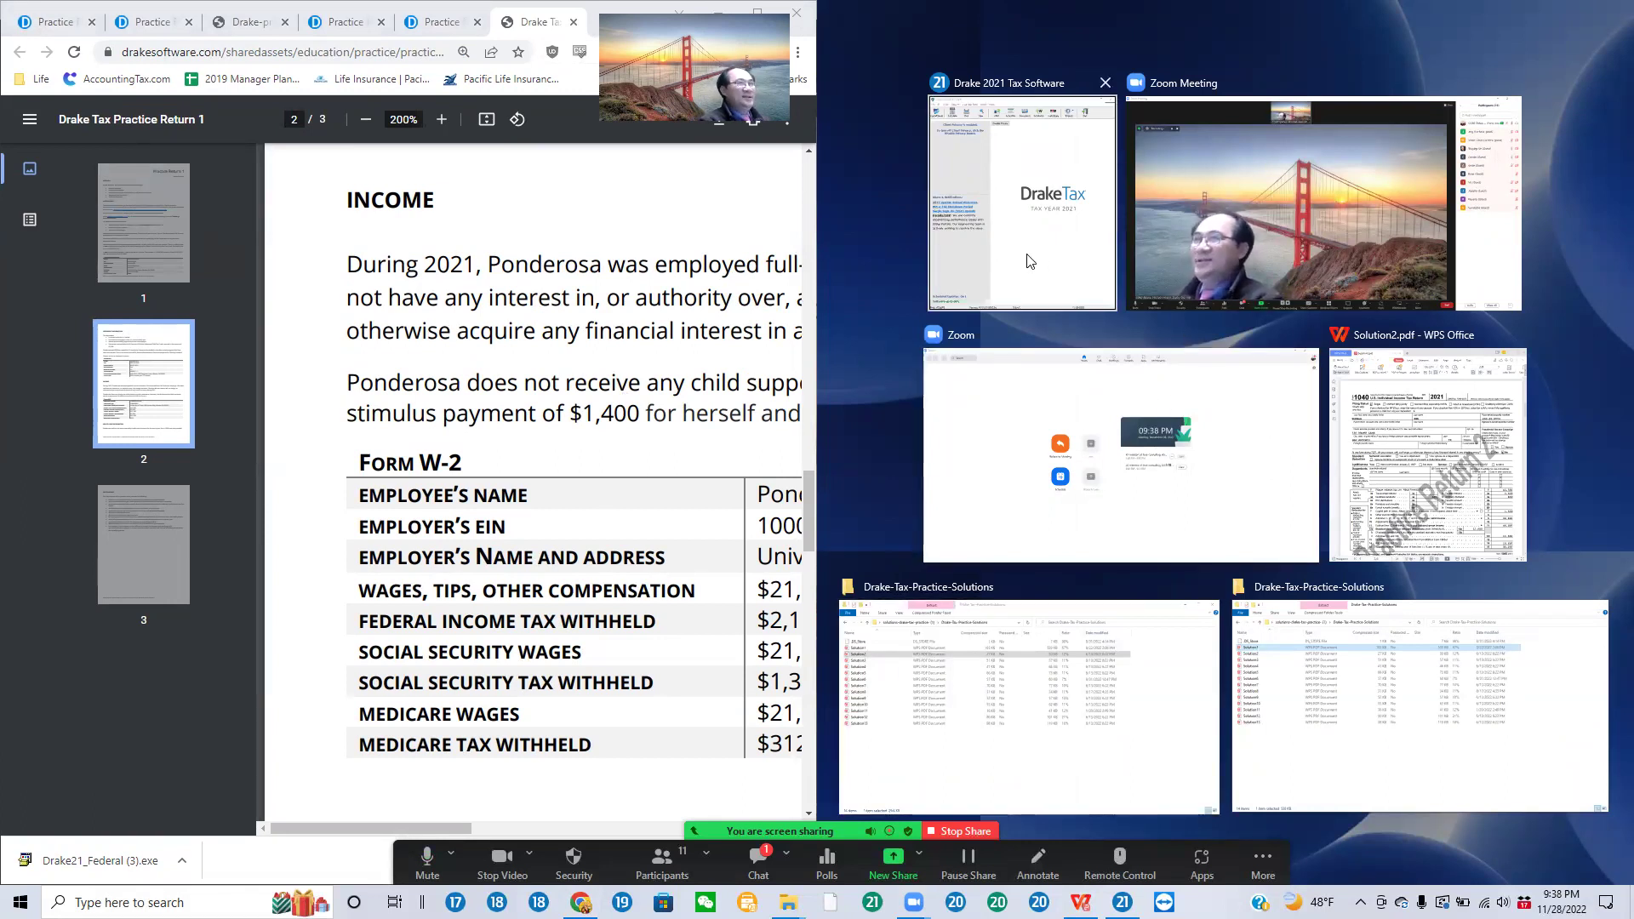
Step: Snap Drake Tax 2021 to the right half and scroll the PDF to the dependent's childcare table
{"action": "left_click", "coordinate": [1063, 247]}
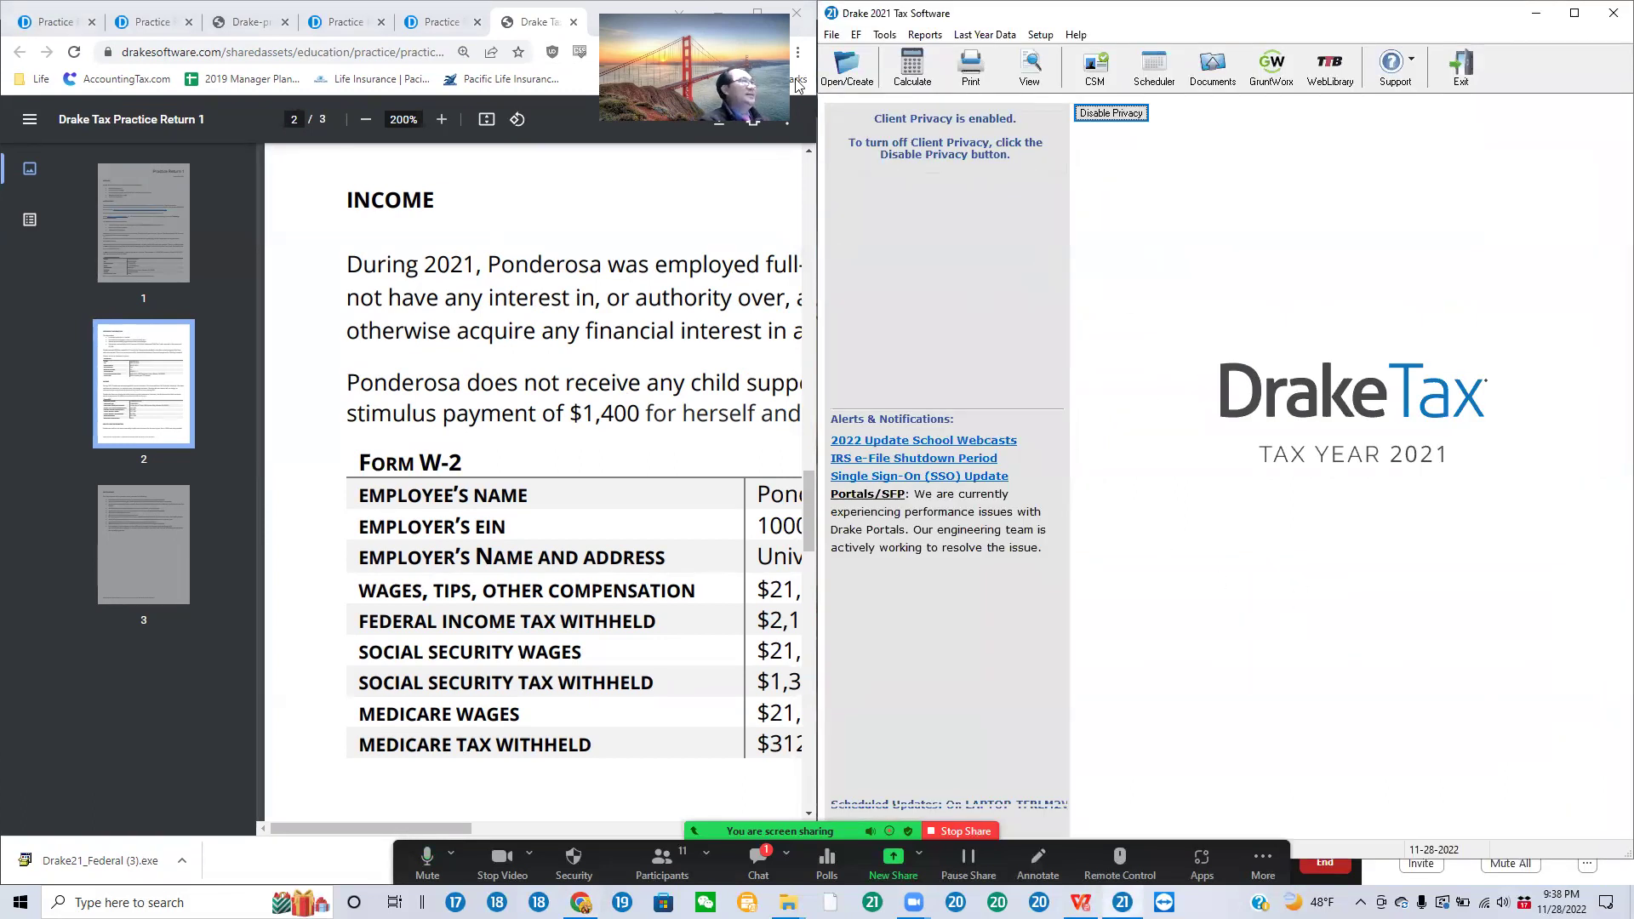
{"action": "mouse_move", "coordinate": [454, 827]}
{"action": "left_mouse_down"}
{"action": "mouse_move", "coordinate": [511, 830]}
{"action": "mouse_move", "coordinate": [479, 841]}
{"action": "left_mouse_up"}
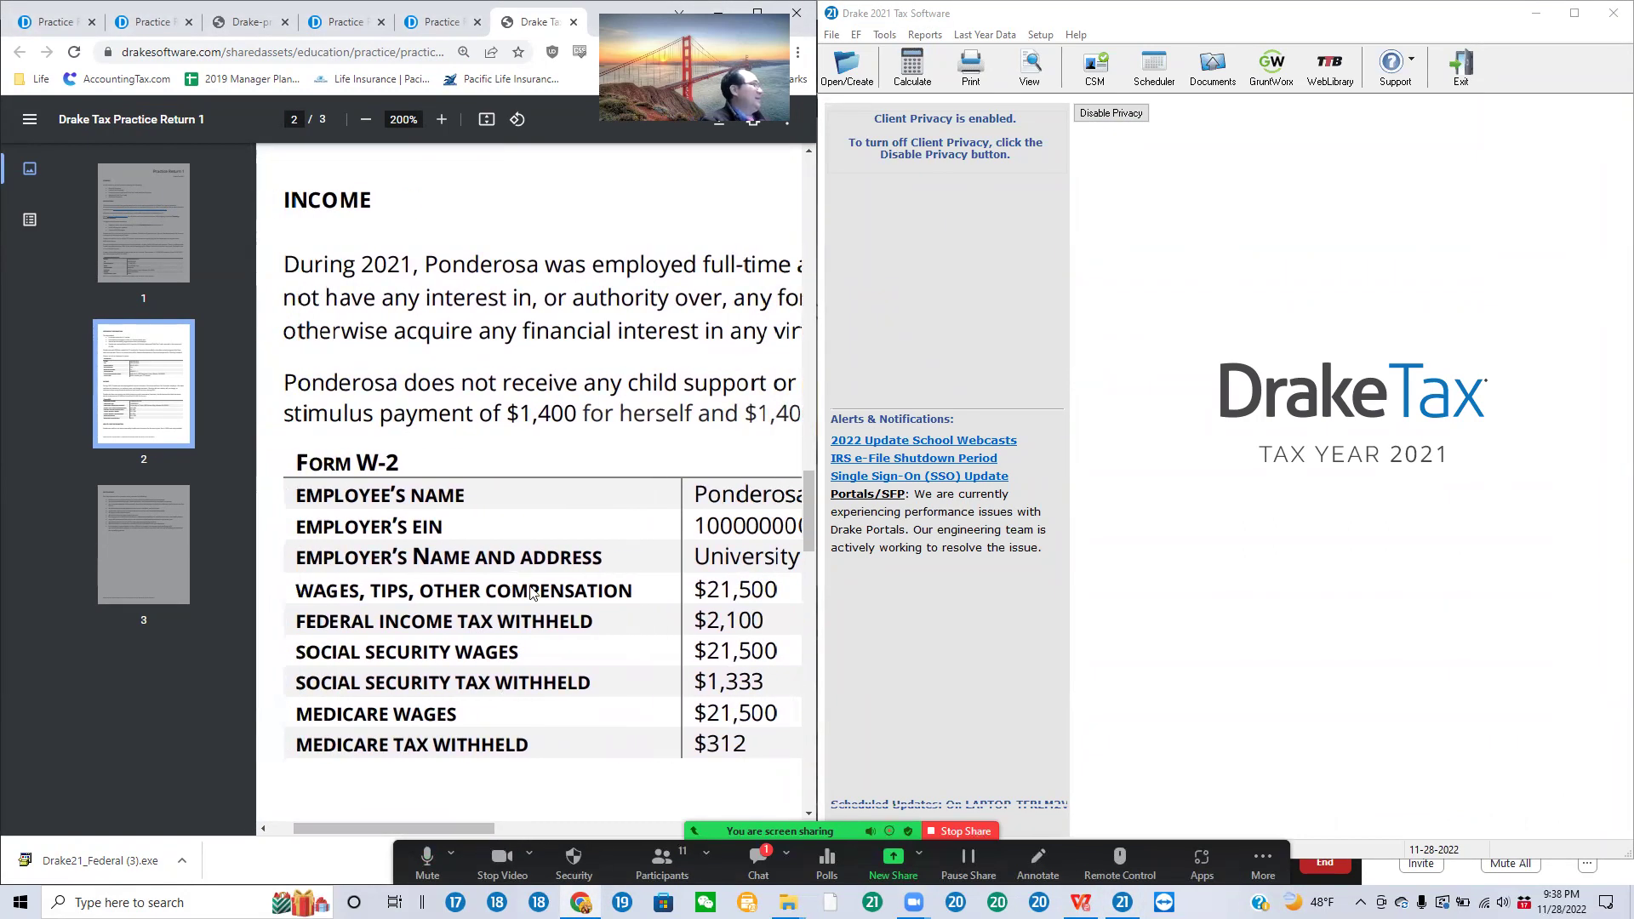
{"action": "scroll", "coordinate": [534, 587], "scroll_direction": "up", "scroll_amount": 6}
{"action": "scroll", "coordinate": [534, 581], "scroll_direction": "up", "scroll_amount": 5}
{"action": "scroll", "coordinate": [530, 613], "scroll_direction": "down", "scroll_amount": 3}
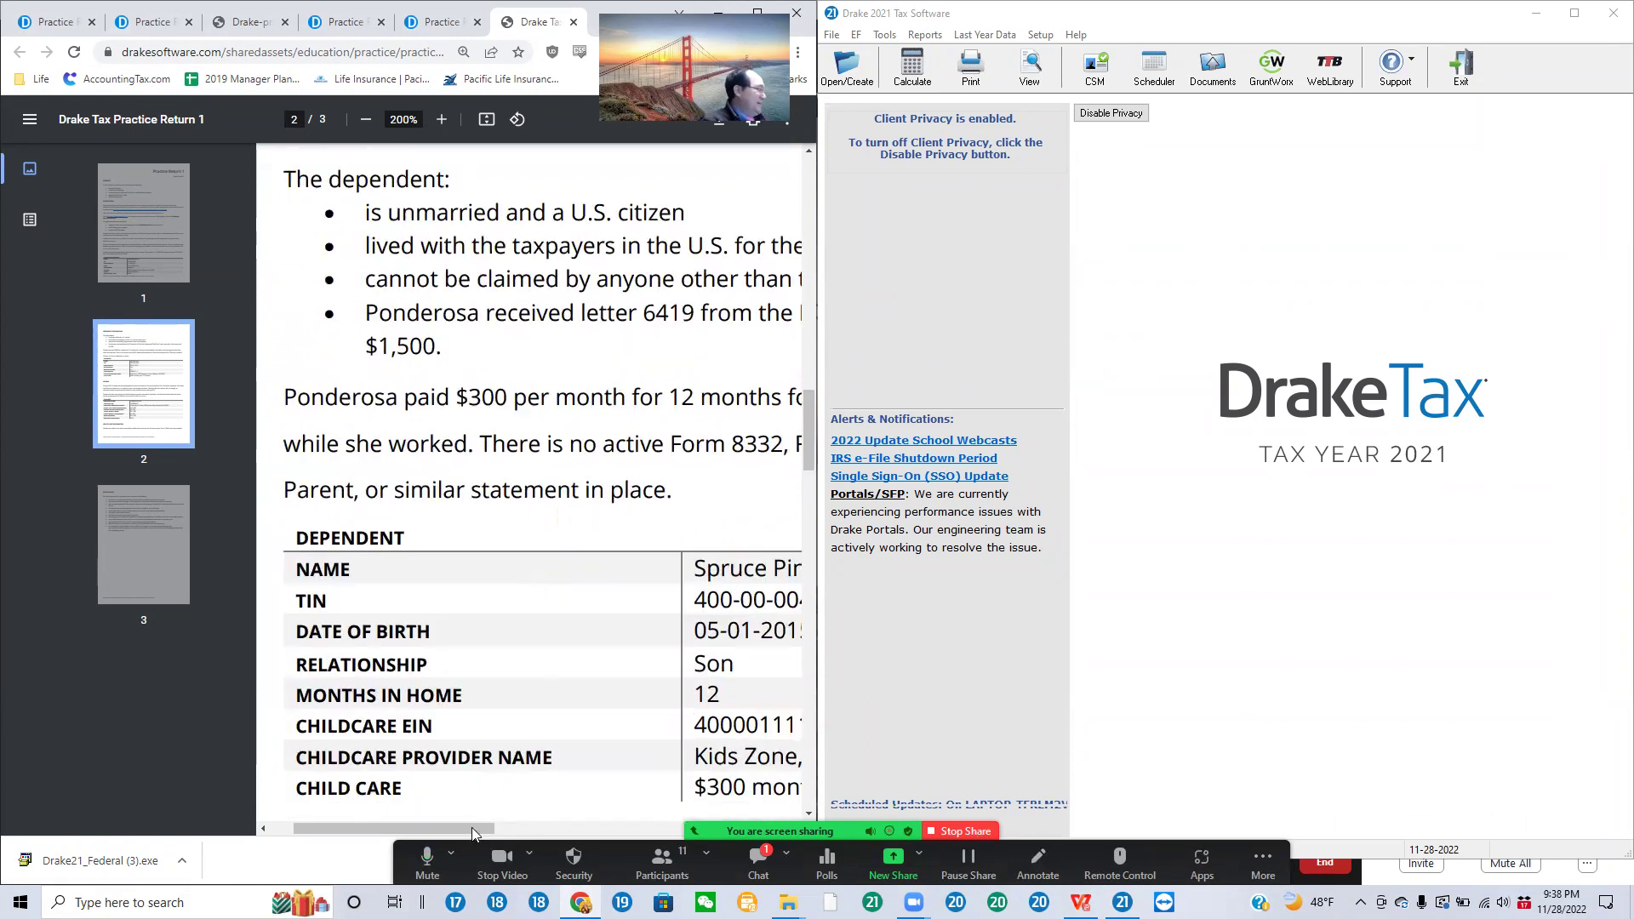
{"action": "left_click_drag", "start_coordinate": [477, 828], "coordinate": [511, 834]}
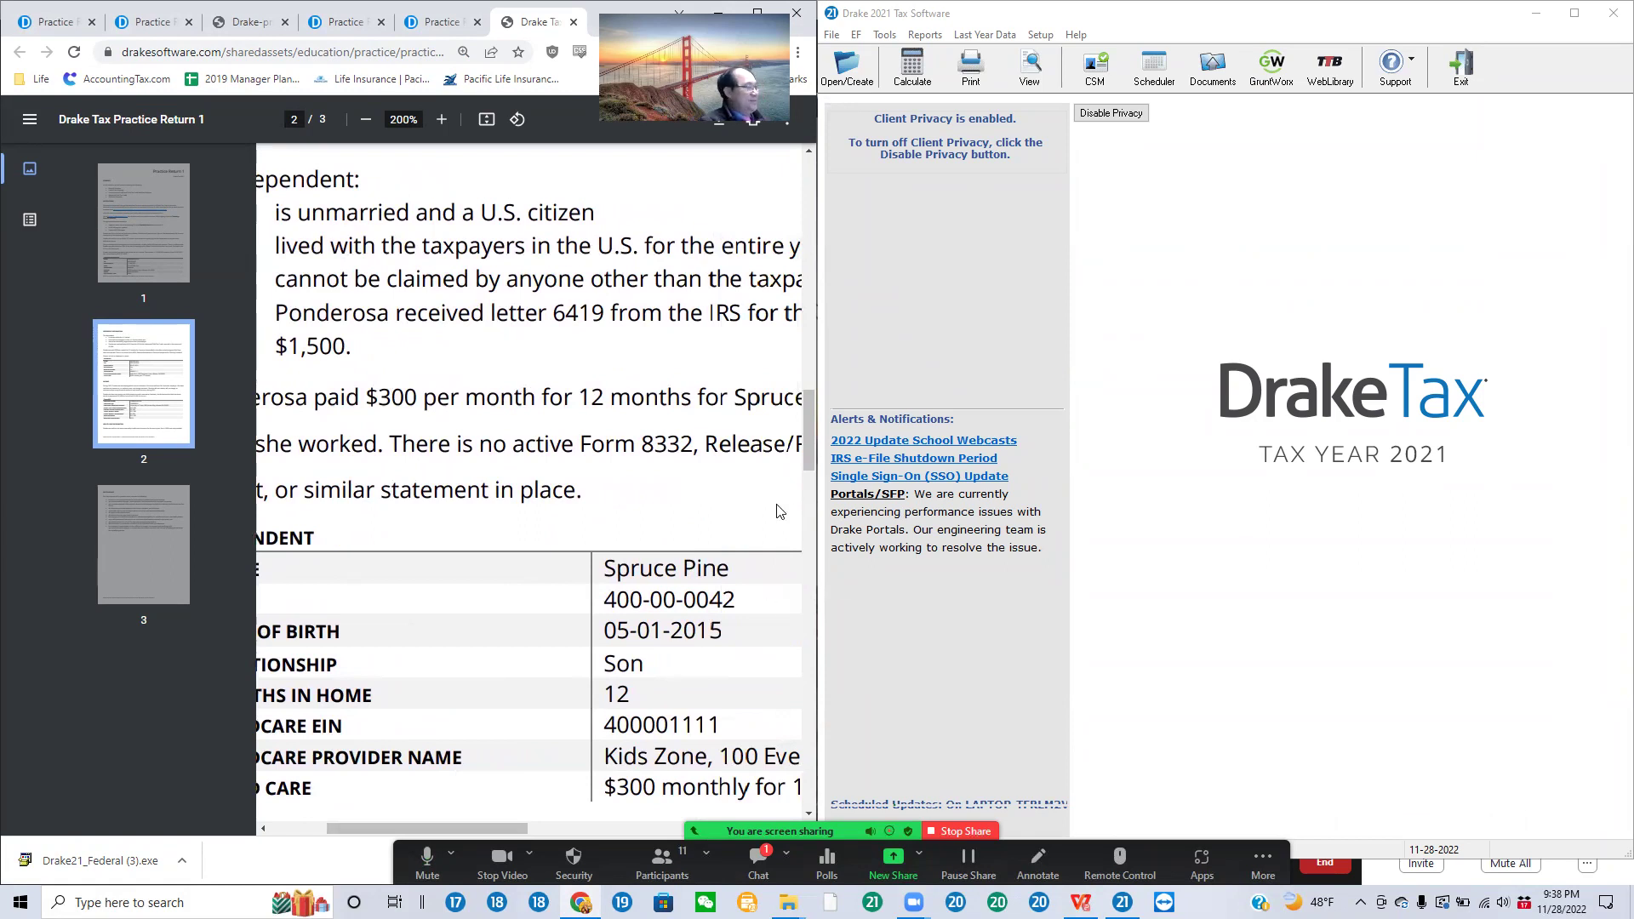
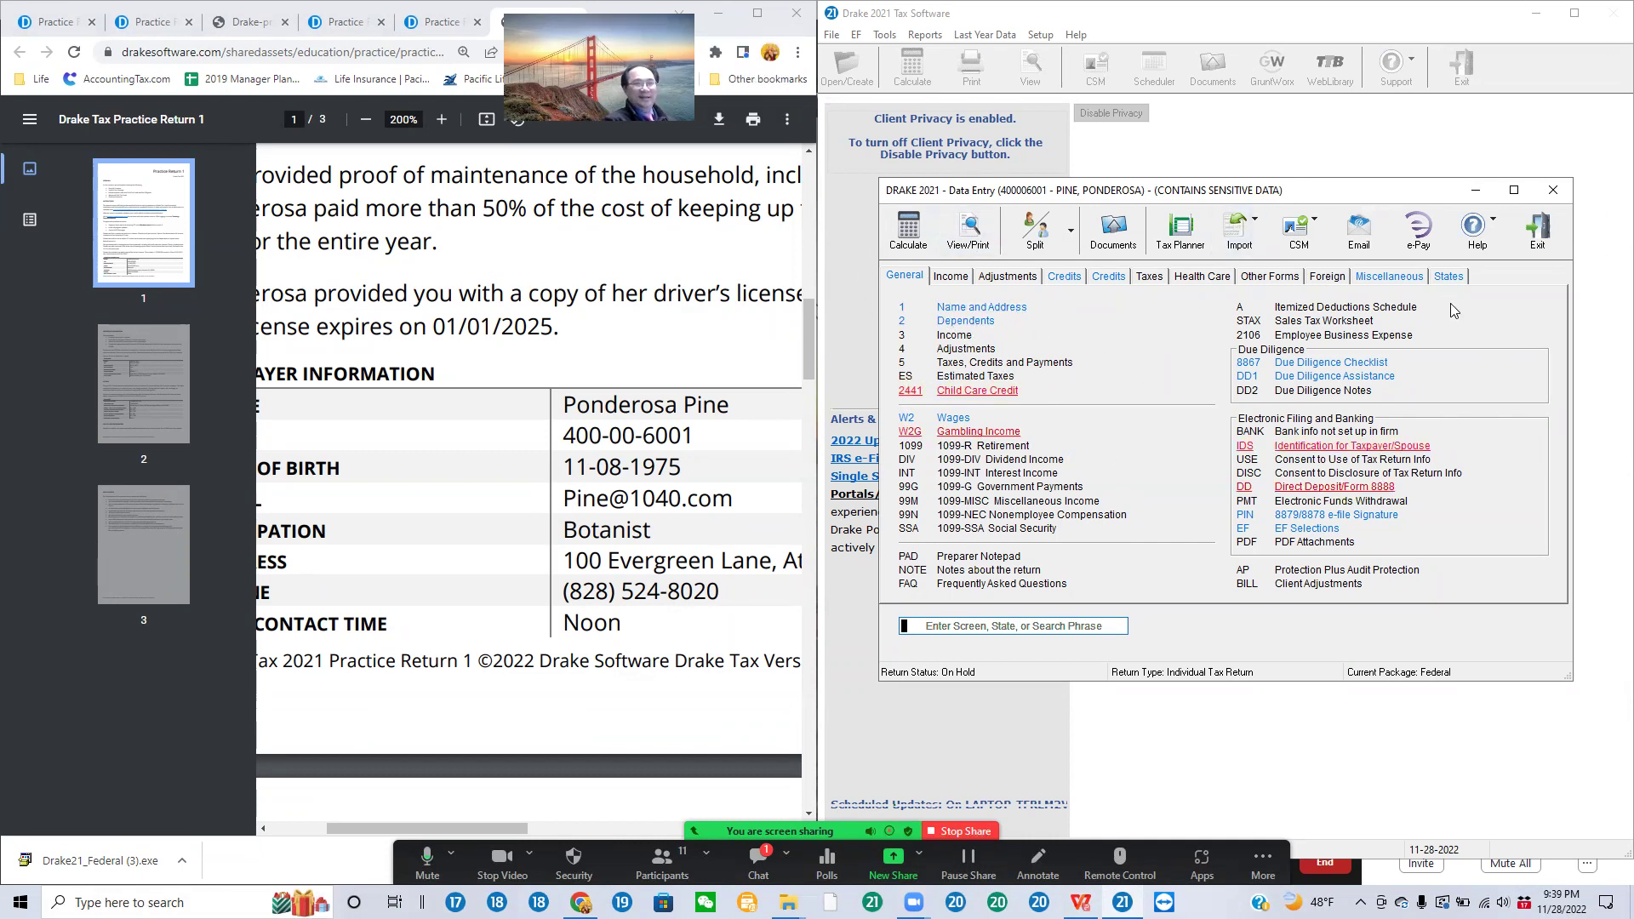
Step: Open screen 1, Name and Address, from the General tab of the data entry menu
{"action": "left_click", "coordinate": [951, 311]}
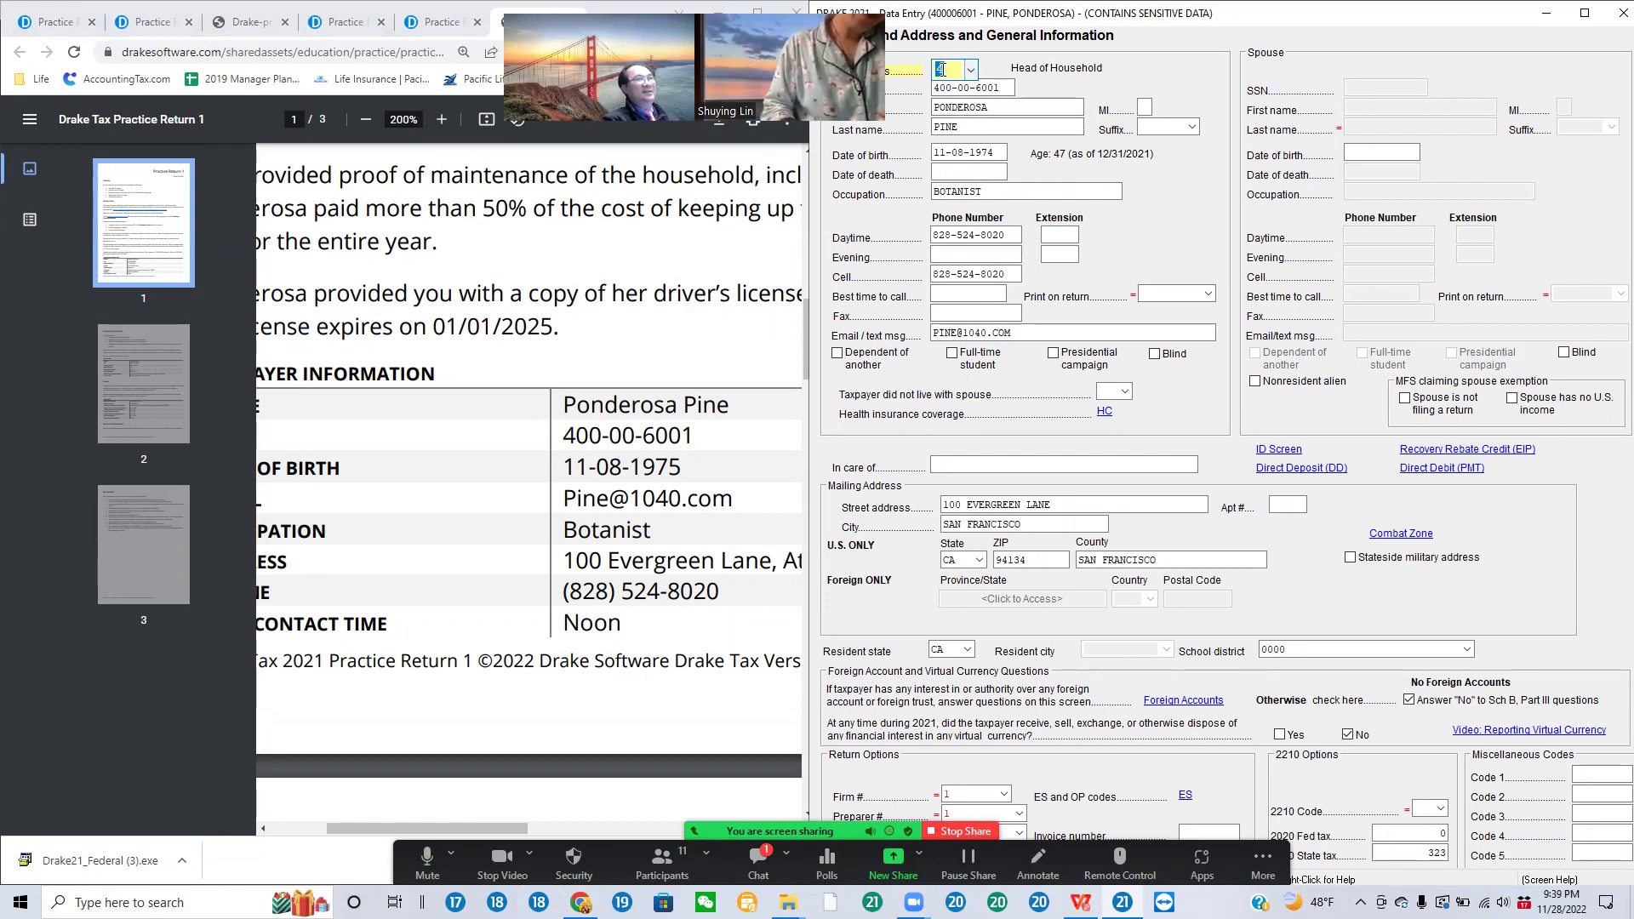
{"action": "left_click", "coordinate": [971, 71]}
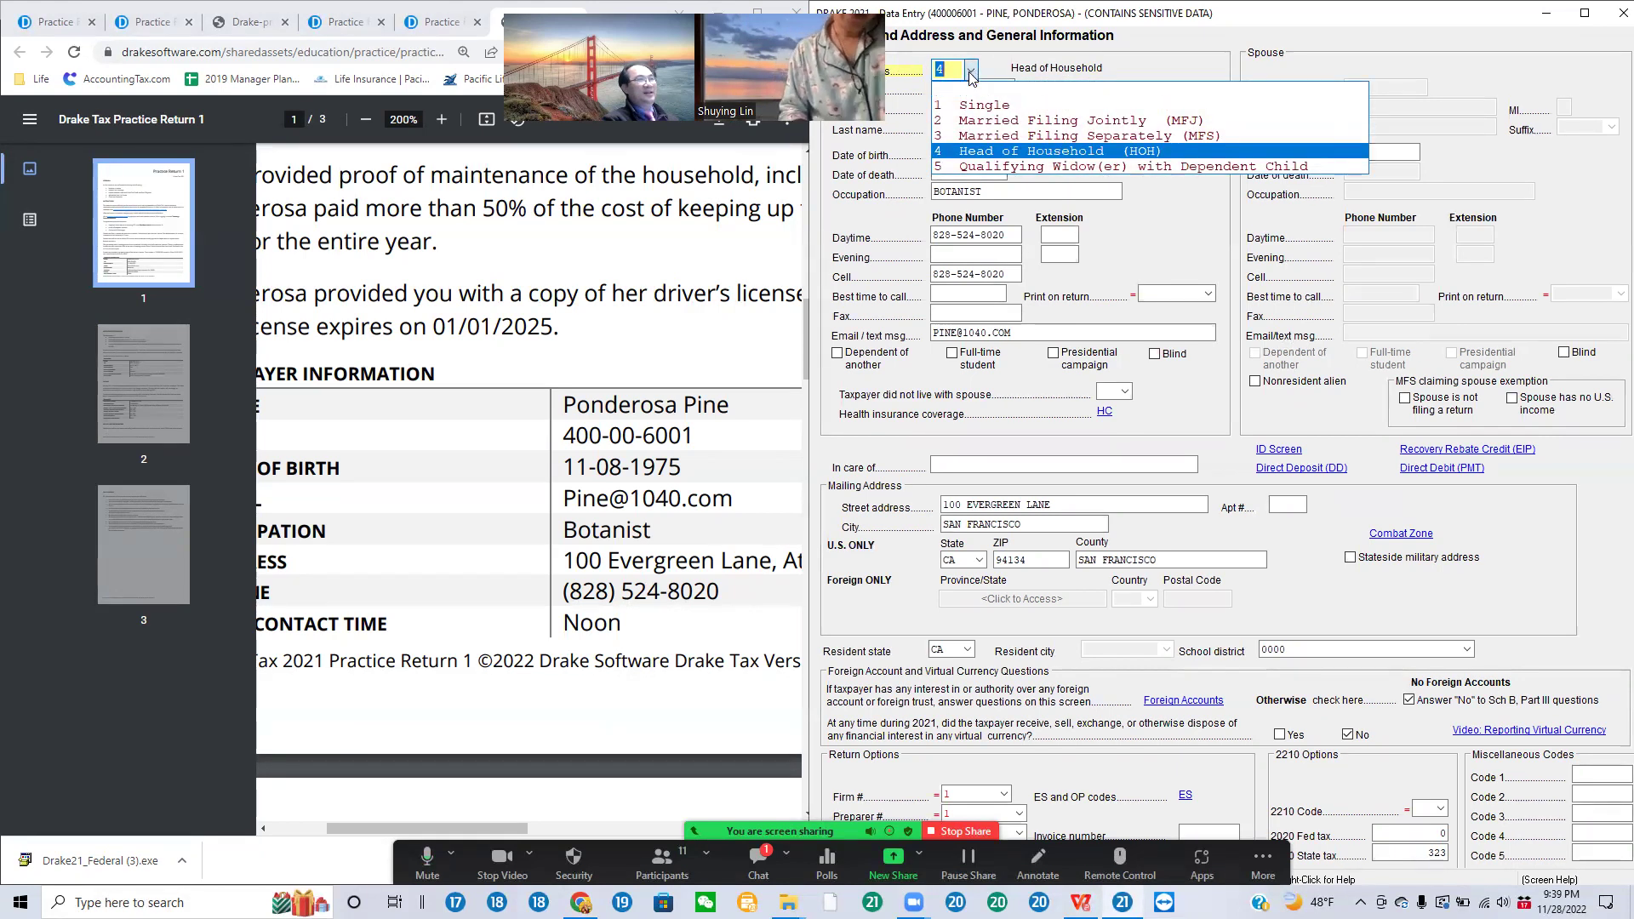
{"action": "left_click", "coordinate": [995, 153]}
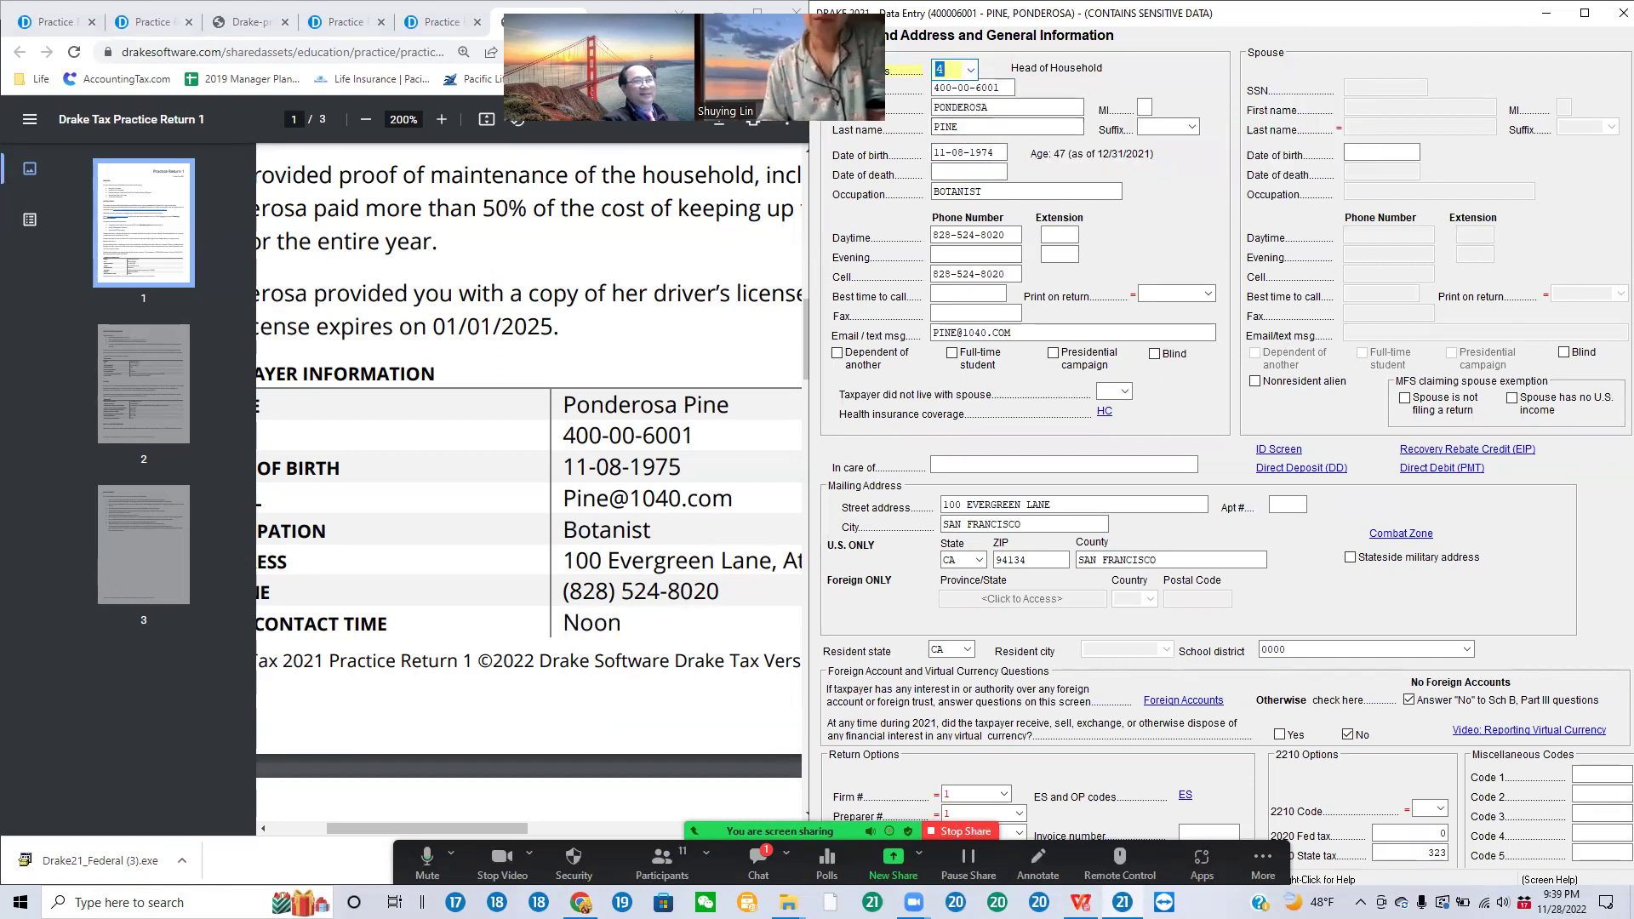
{"action": "left_click", "coordinate": [971, 71]}
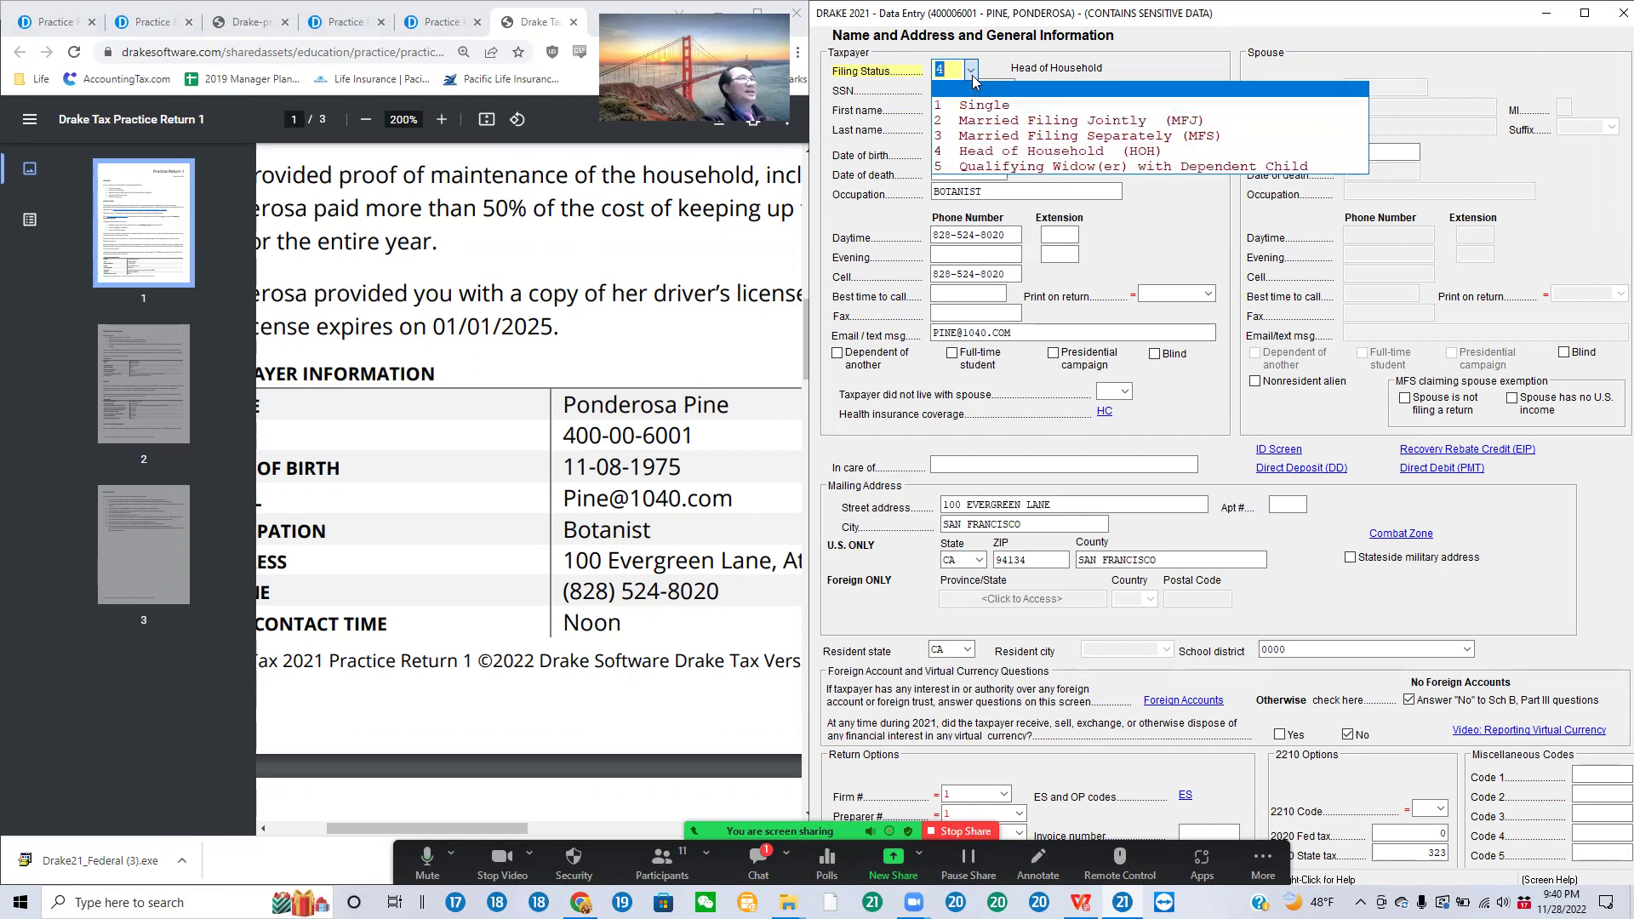
{"action": "left_click", "coordinate": [1031, 110]}
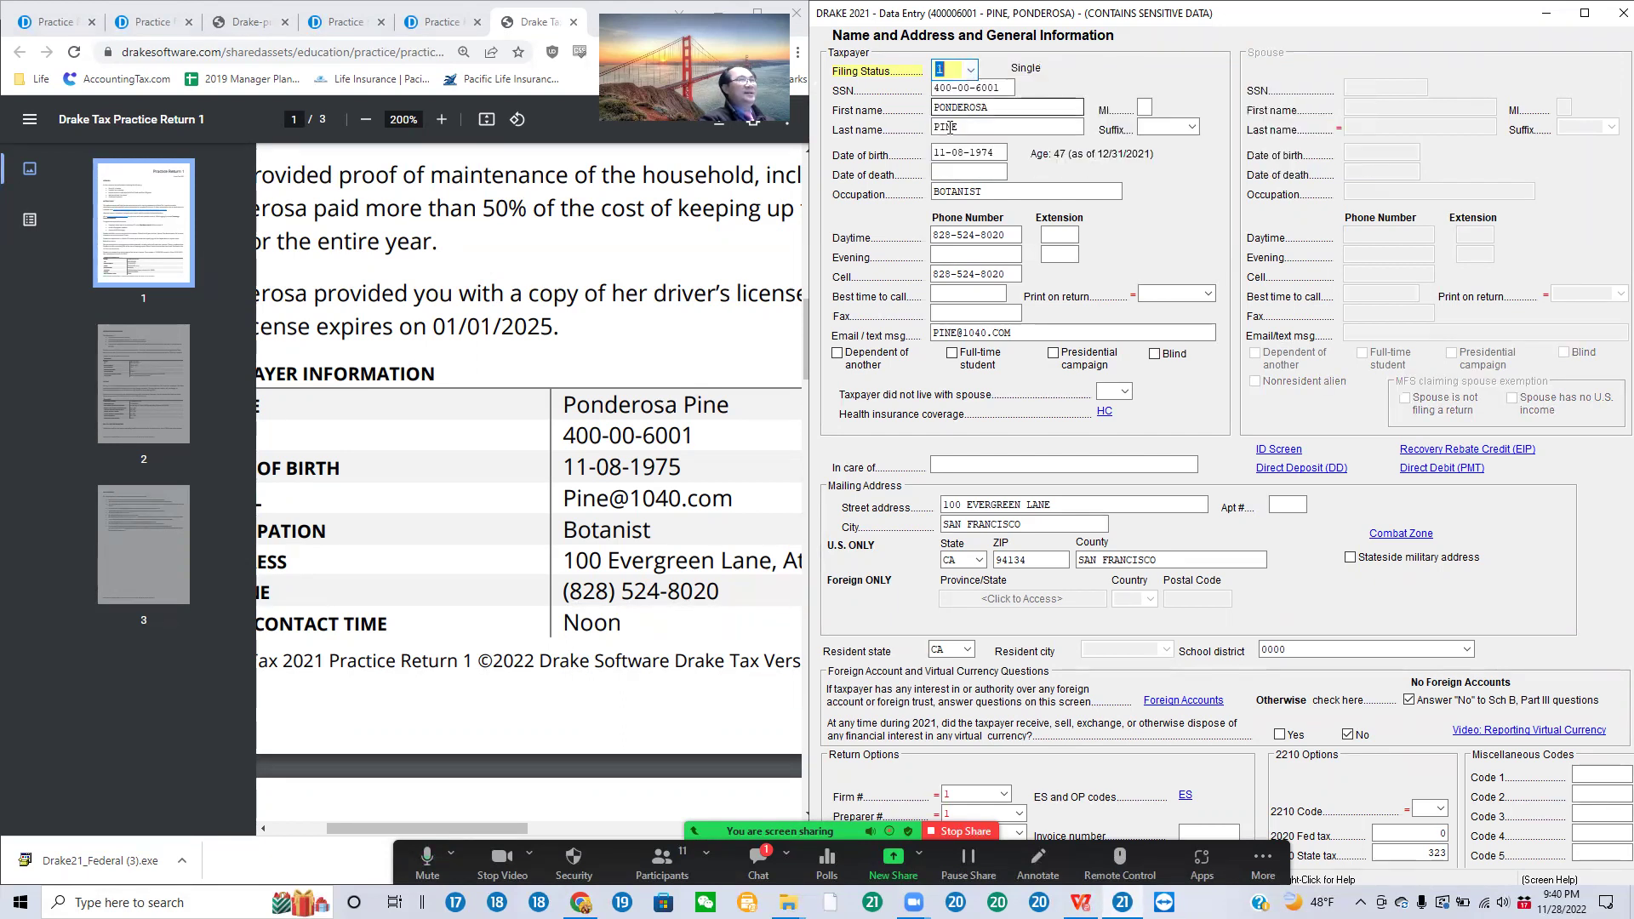
{"action": "left_click", "coordinate": [970, 74]}
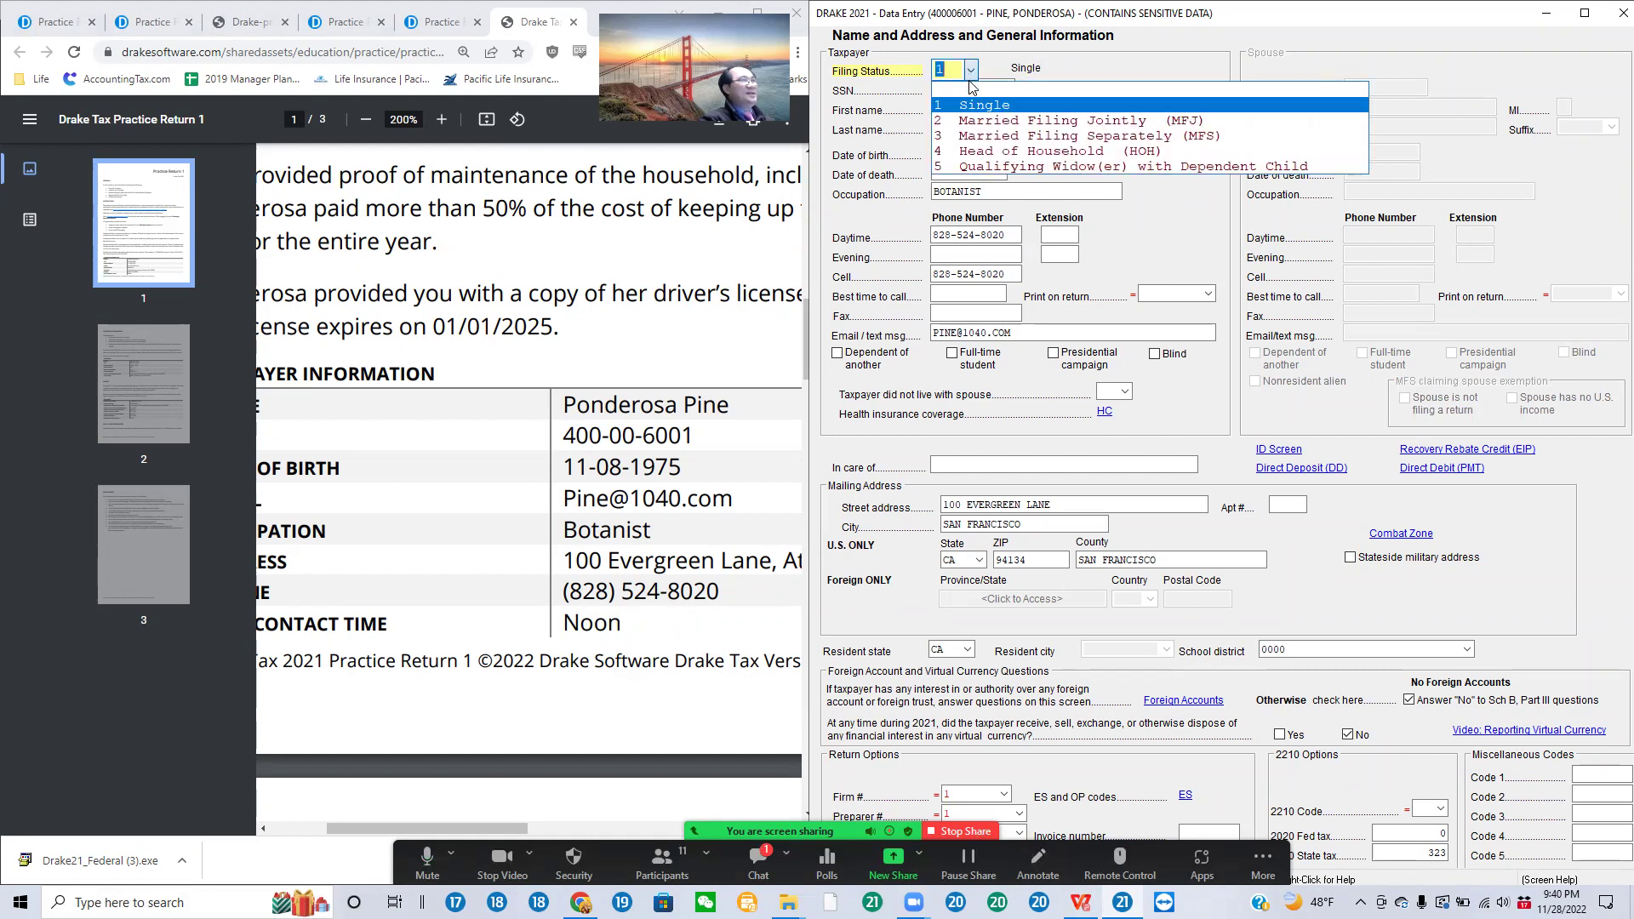
{"action": "left_click", "coordinate": [1001, 151]}
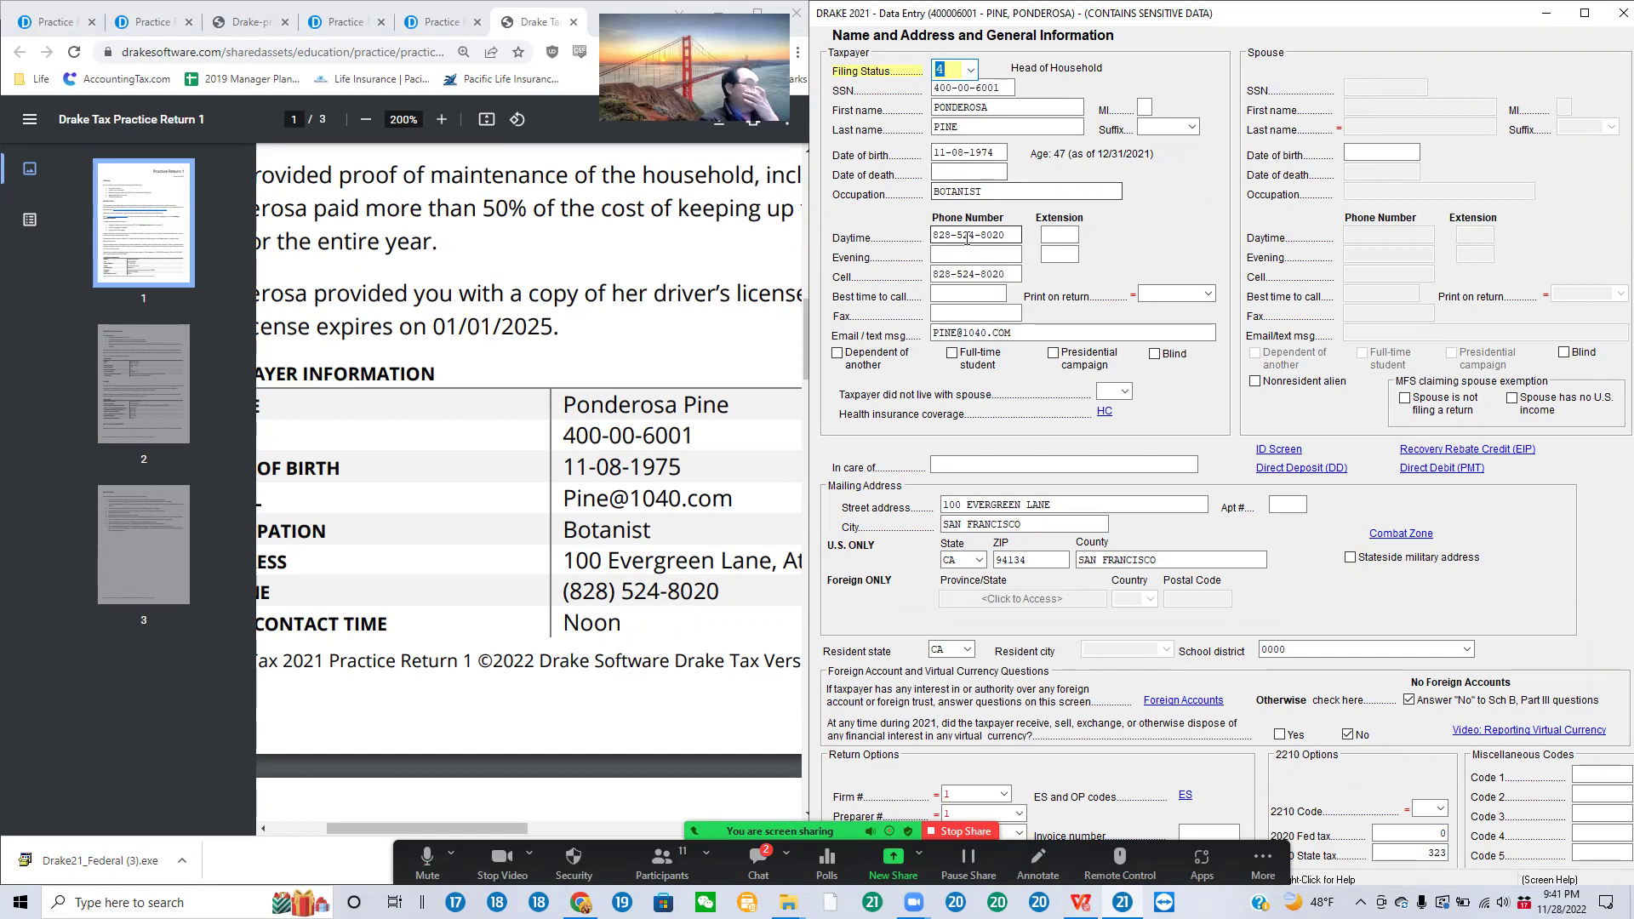
{"action": "left_click", "coordinate": [968, 173]}
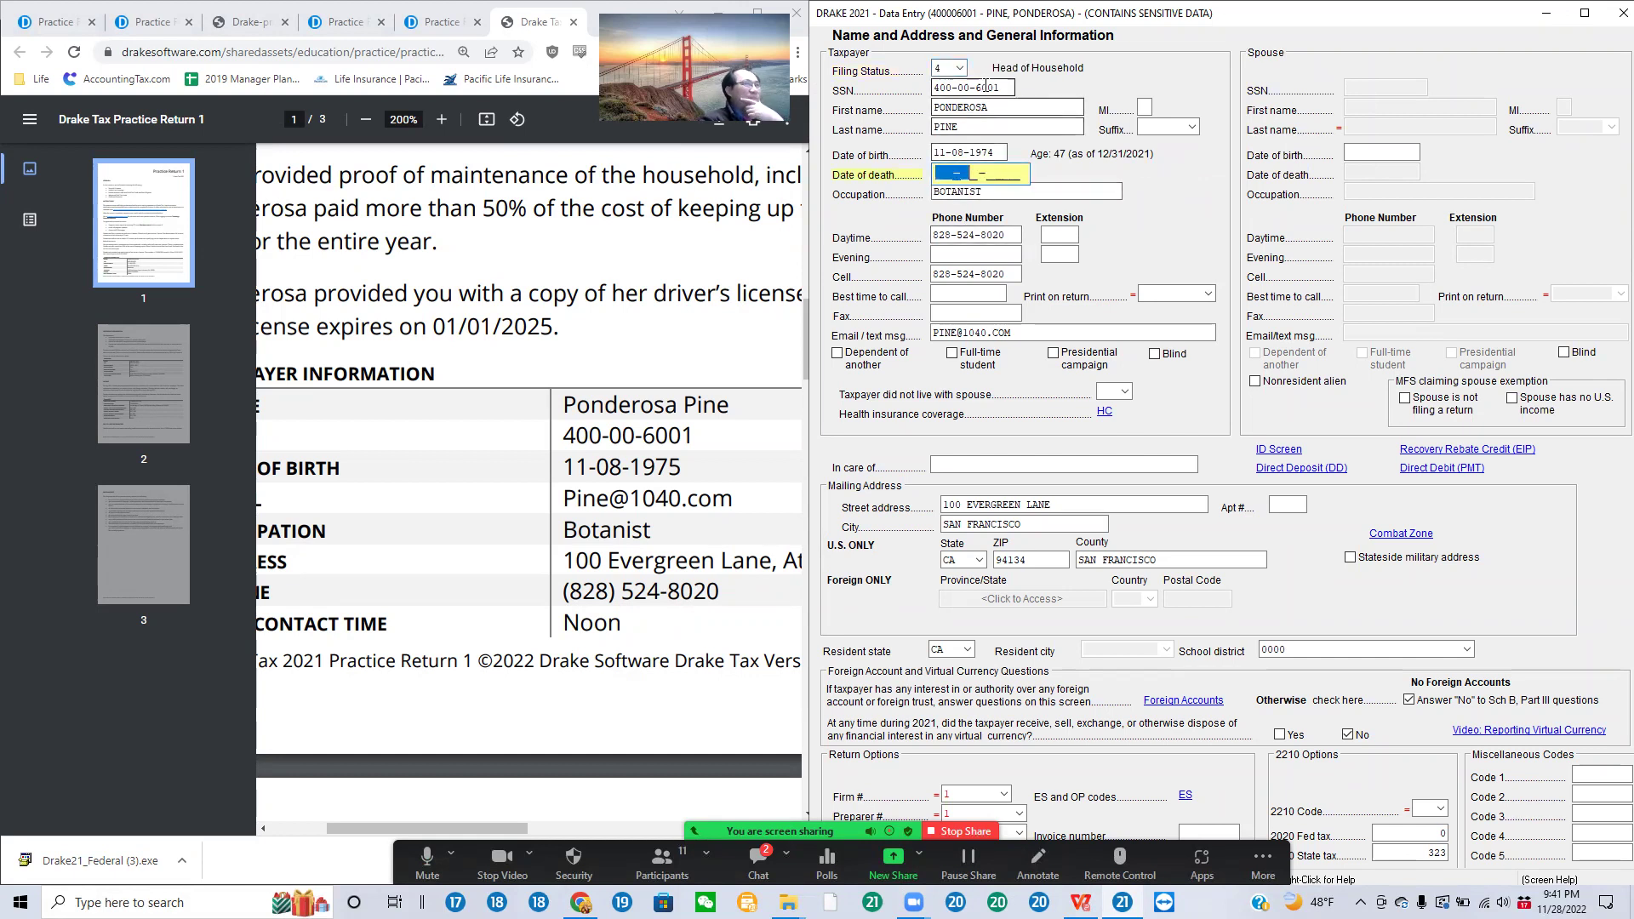
{"action": "left_click_drag", "start_coordinate": [1008, 87], "coordinate": [933, 90]}
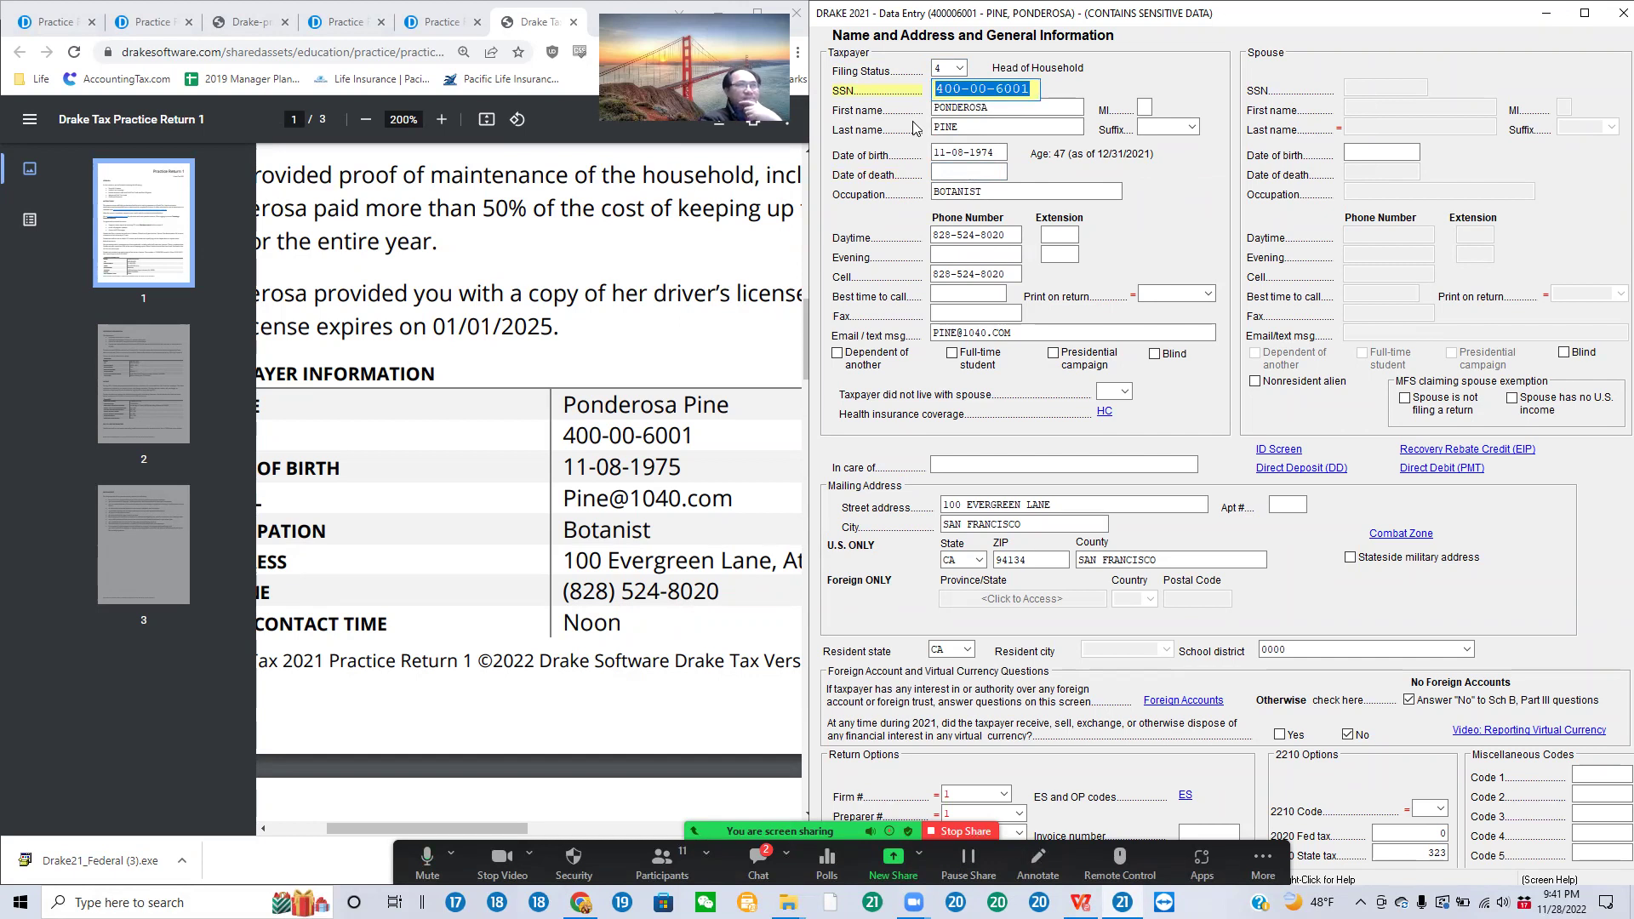
{"action": "left_click", "coordinate": [1001, 106]}
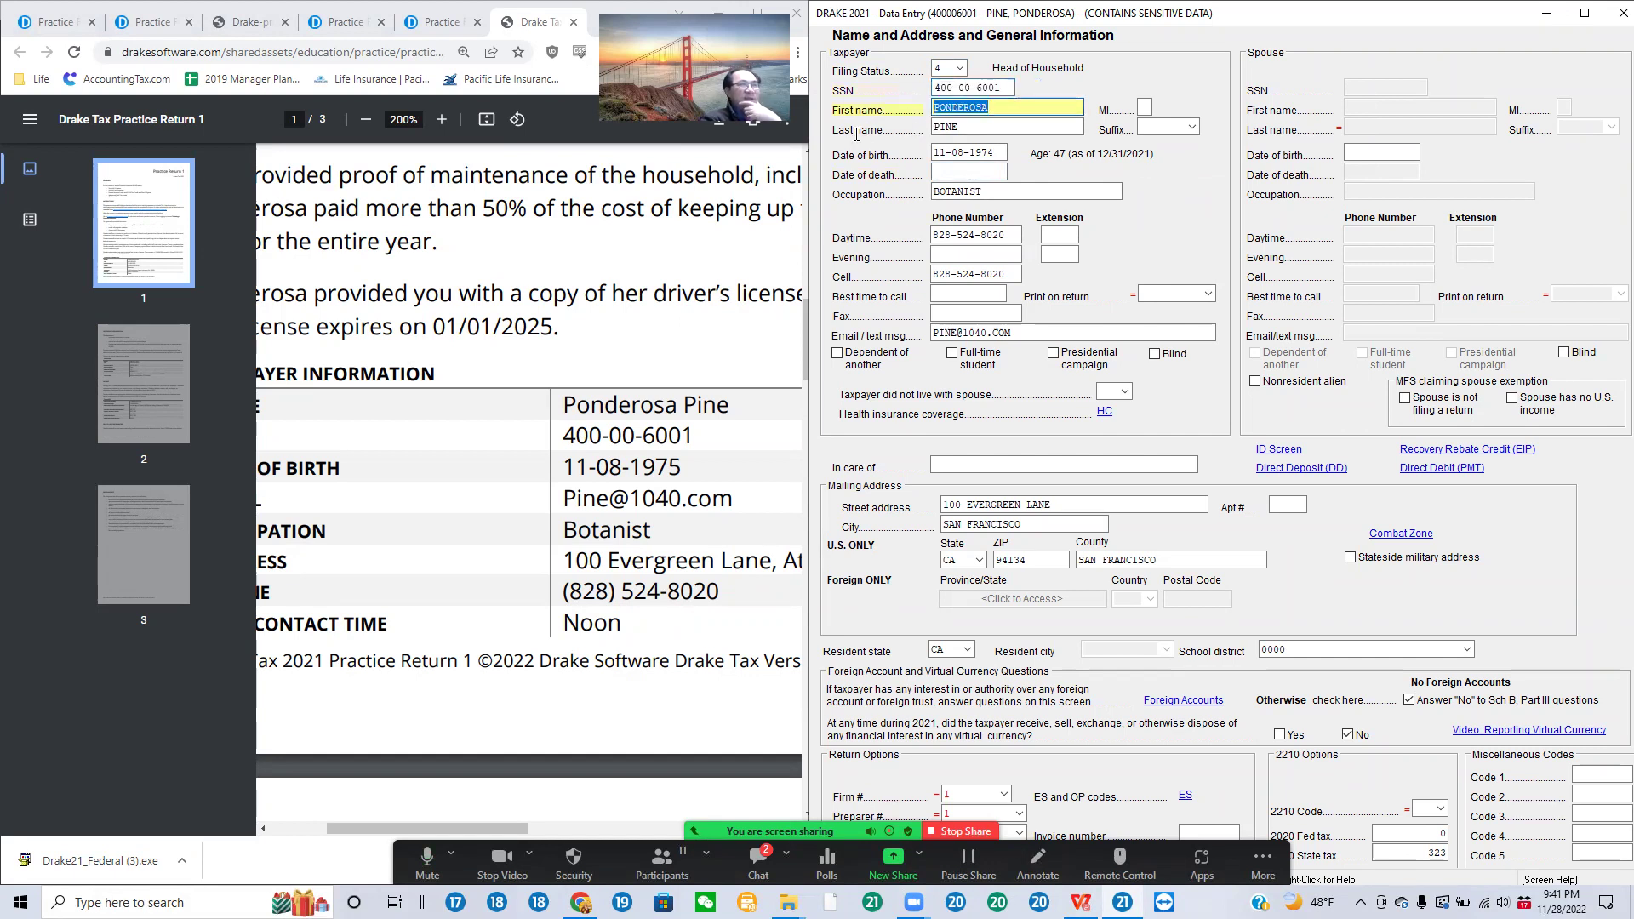
{"action": "left_click", "coordinate": [980, 126]}
{"action": "double_click", "coordinate": [980, 125]}
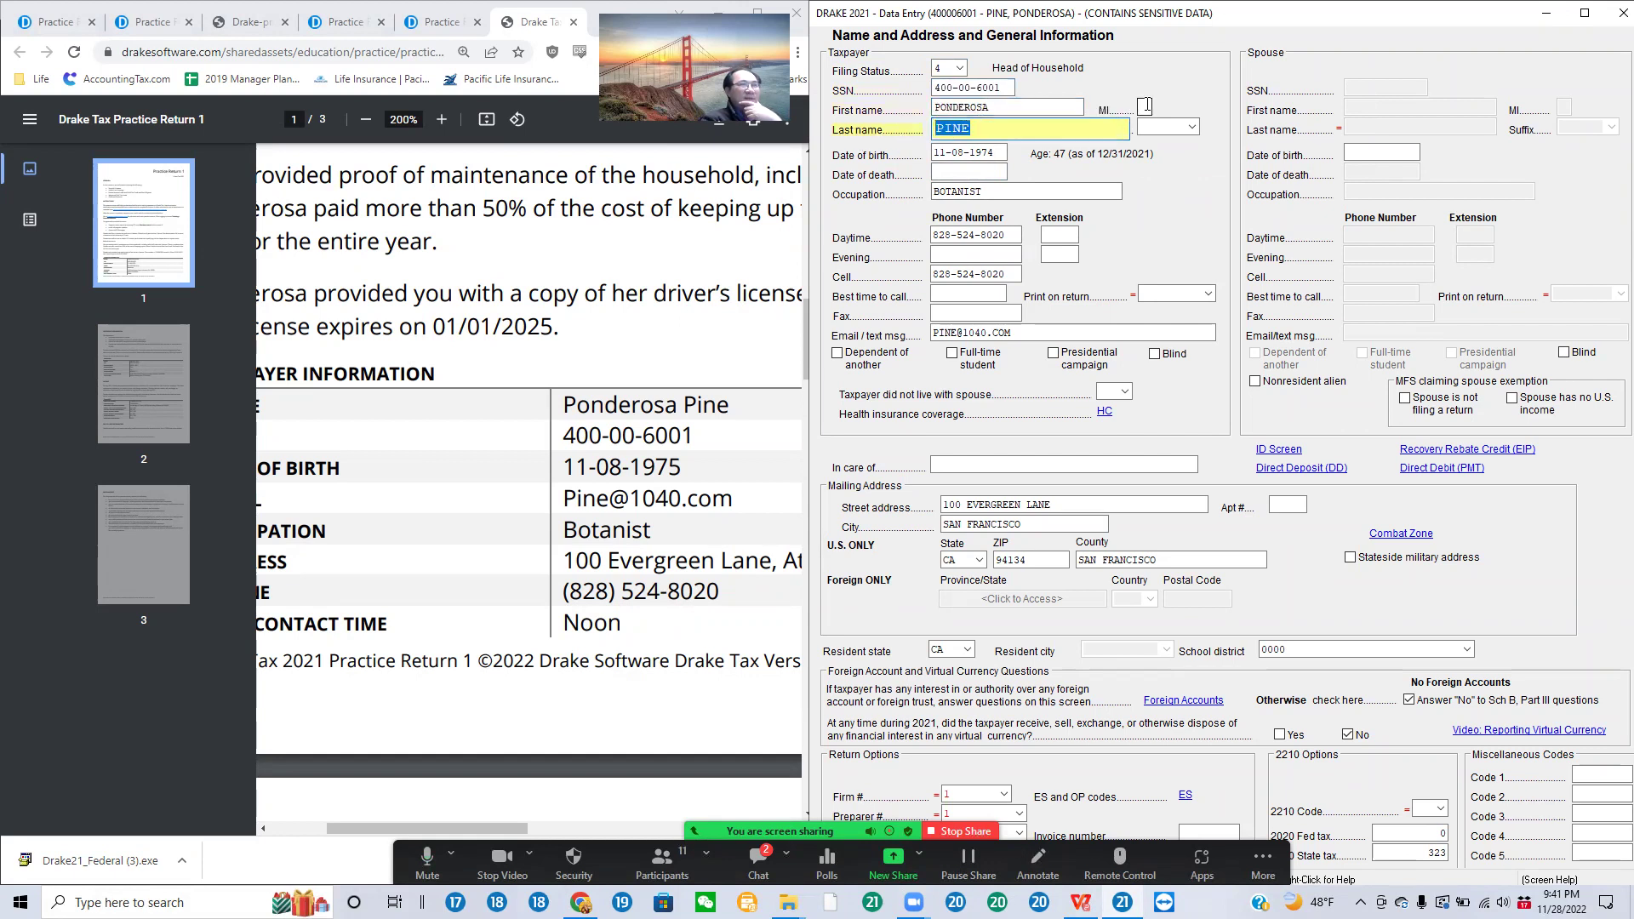
{"action": "left_click", "coordinate": [1146, 108]}
{"action": "left_click", "coordinate": [1193, 129]}
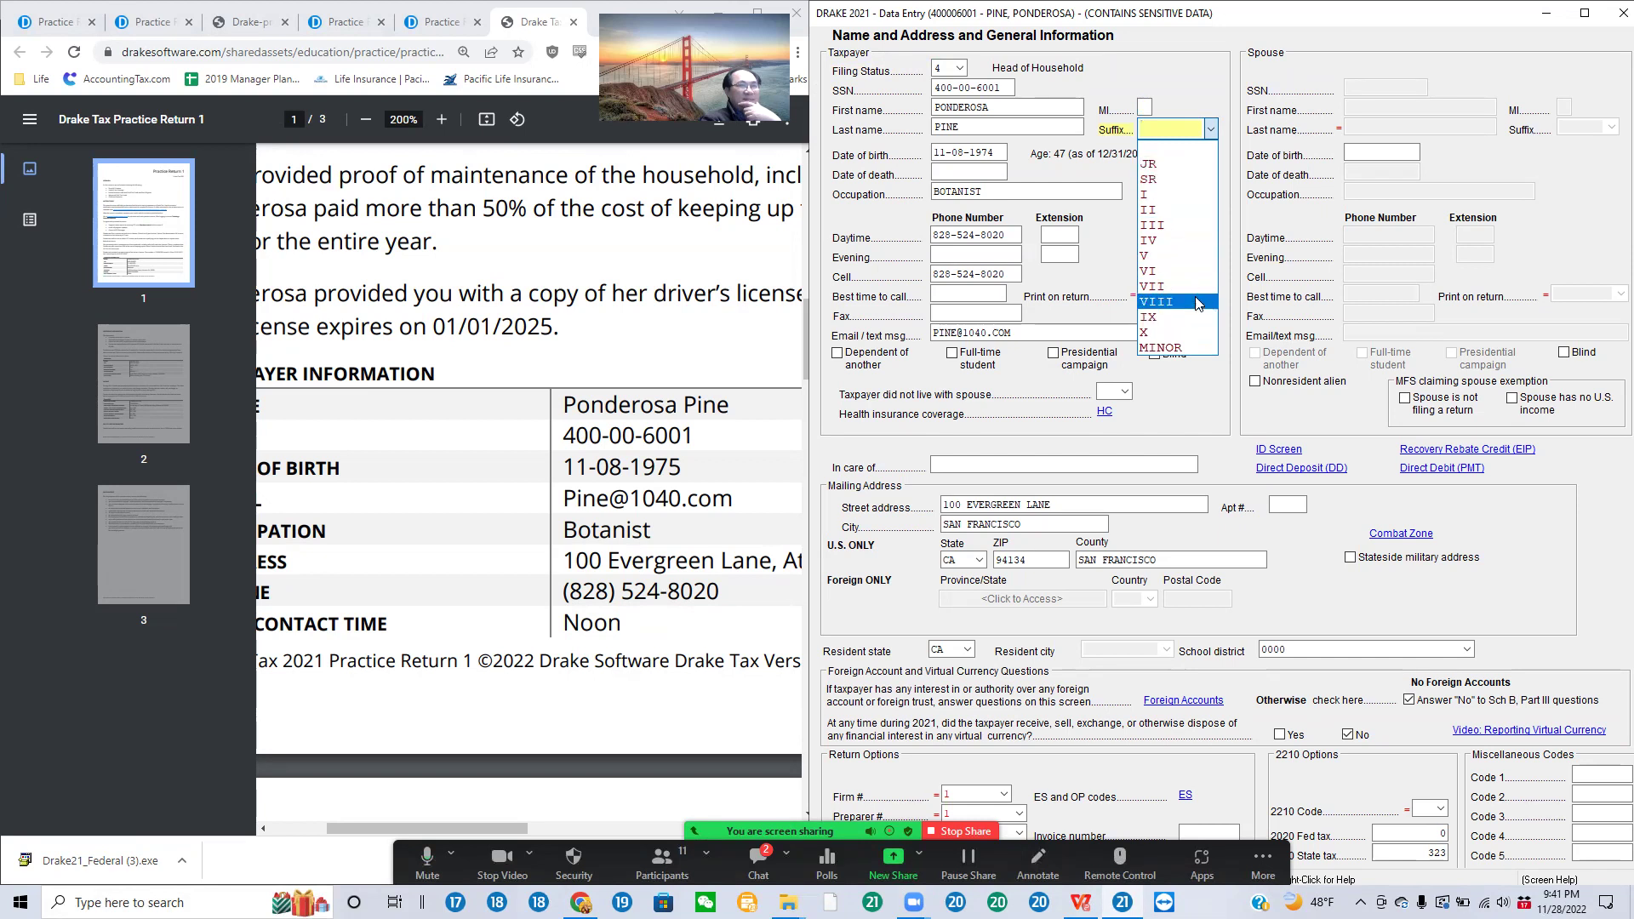
{"action": "left_click", "coordinate": [1176, 70]}
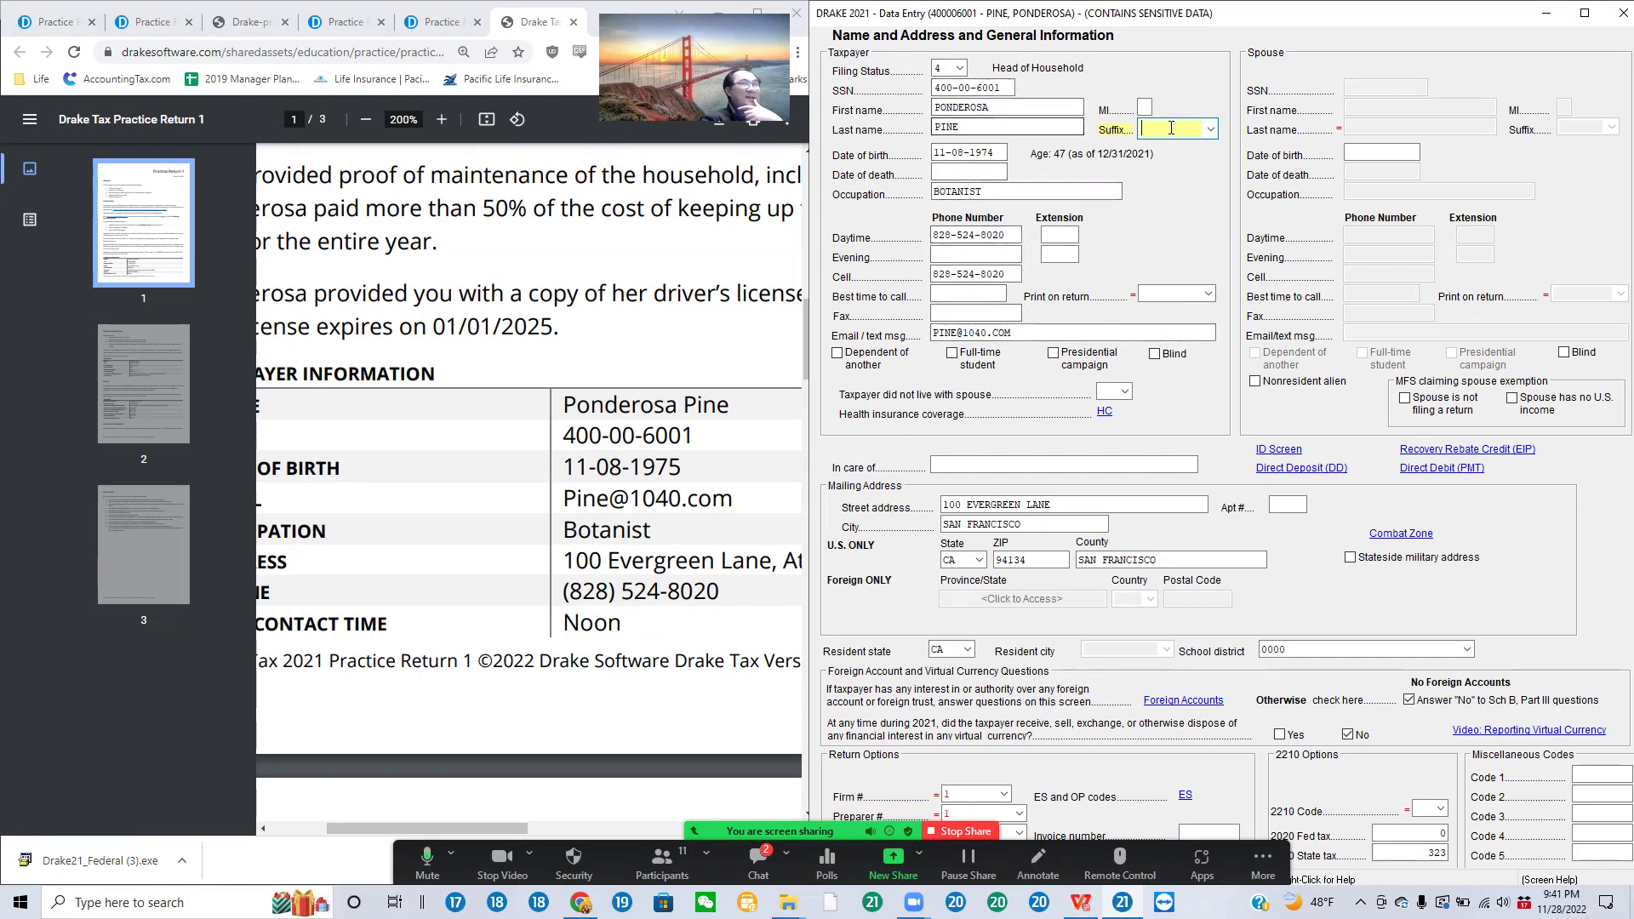
{"action": "left_click", "coordinate": [1210, 128]}
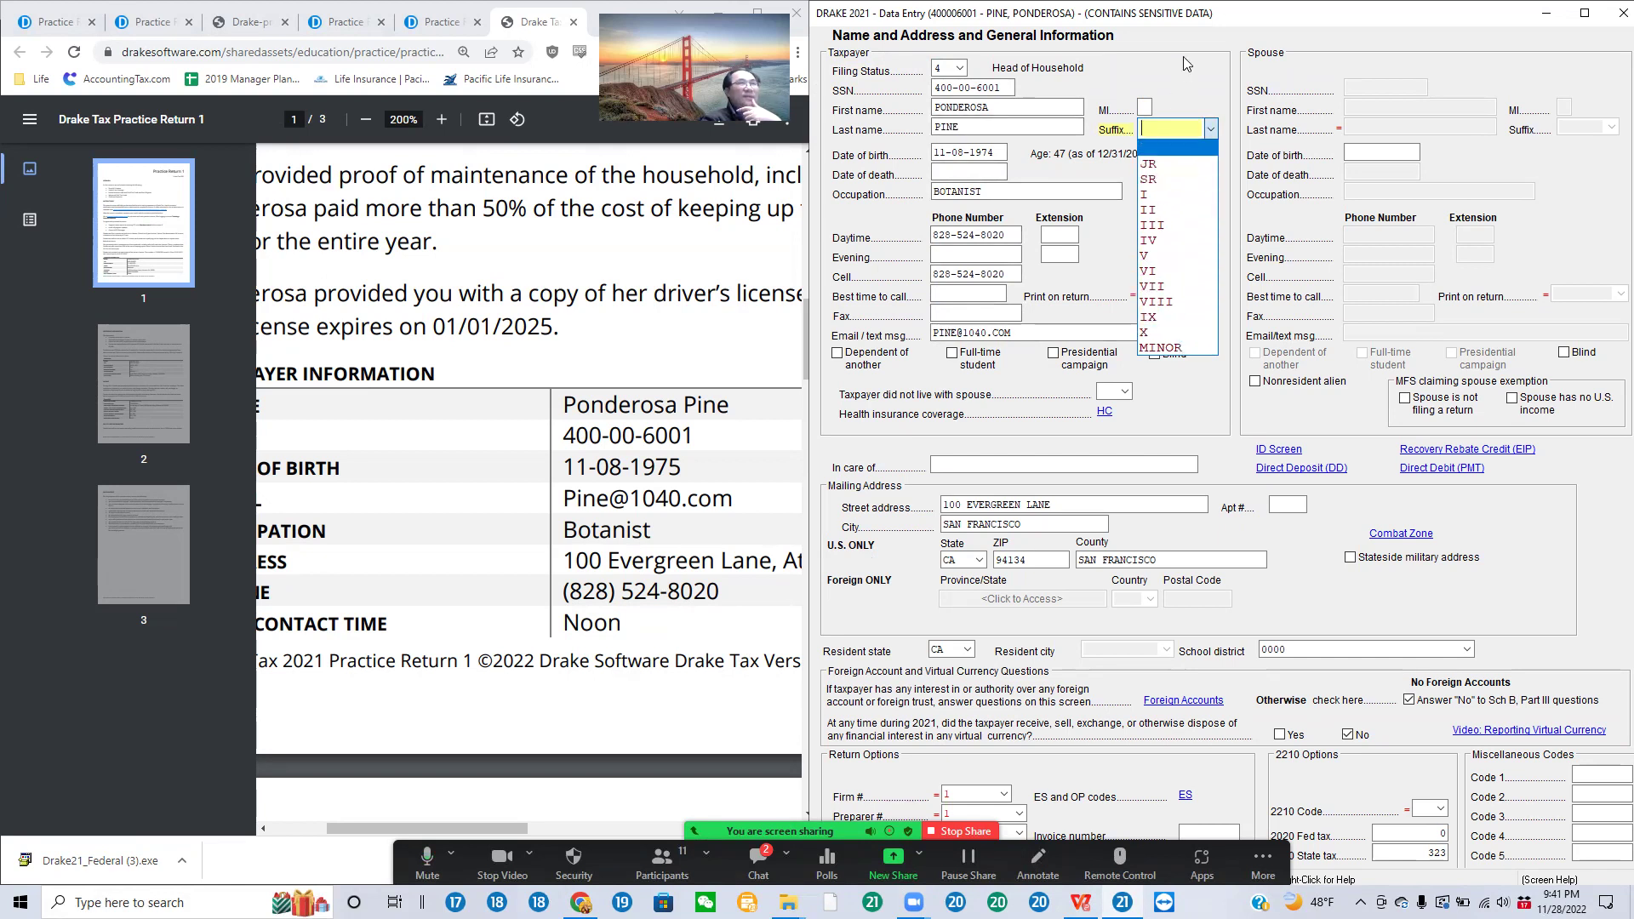
{"action": "left_click", "coordinate": [1175, 83]}
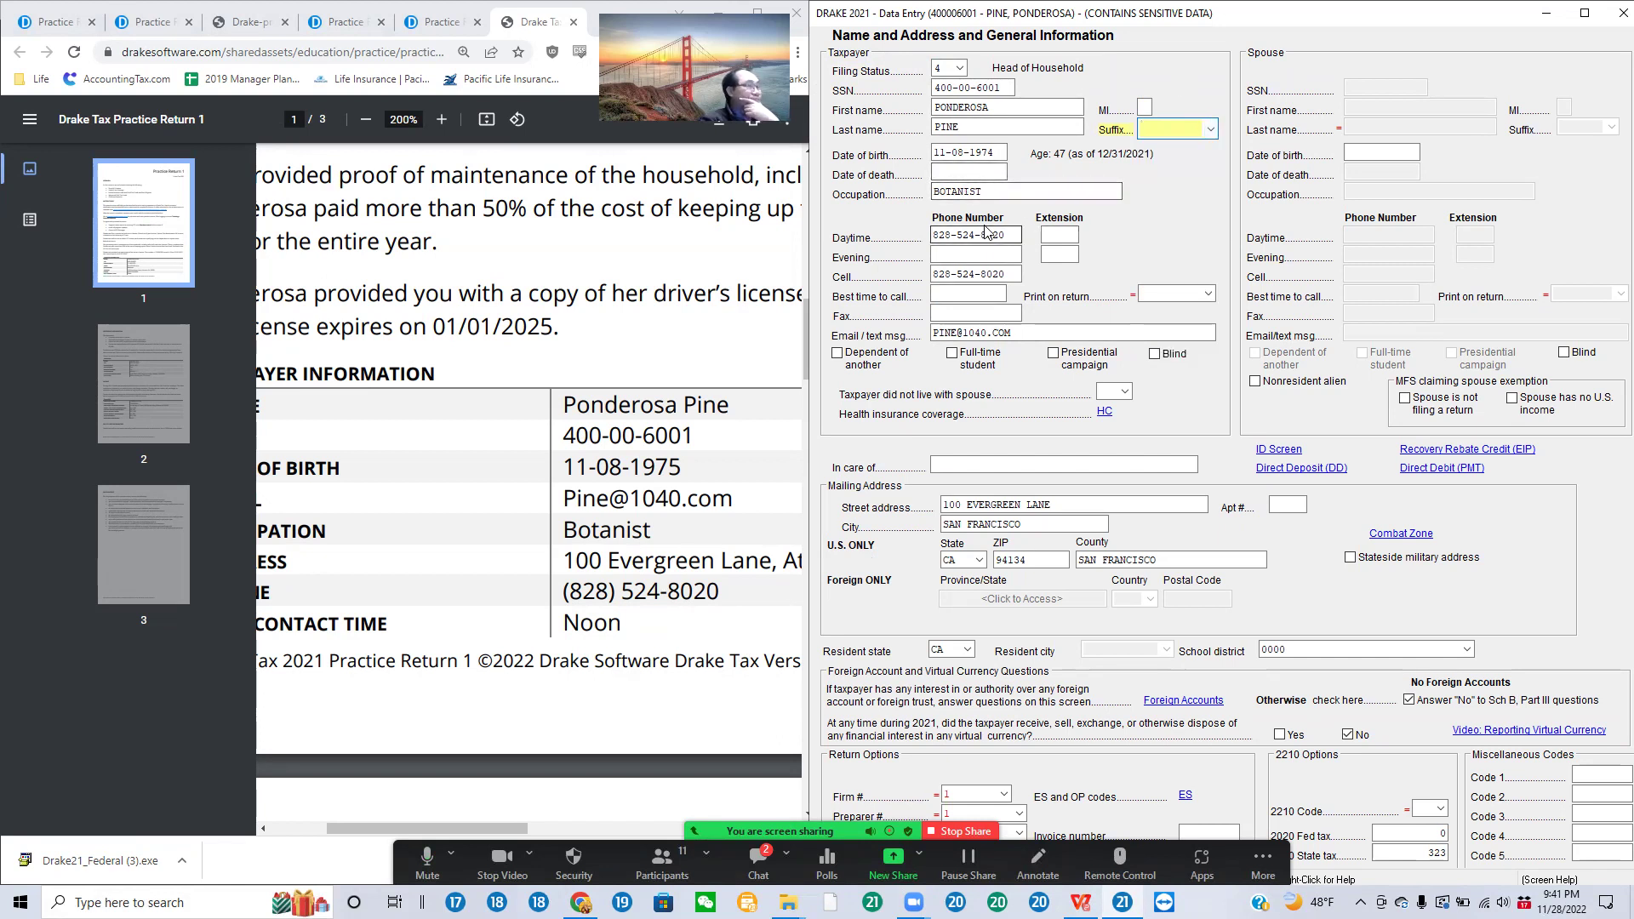
{"action": "left_click_drag", "start_coordinate": [1001, 154], "coordinate": [864, 194]}
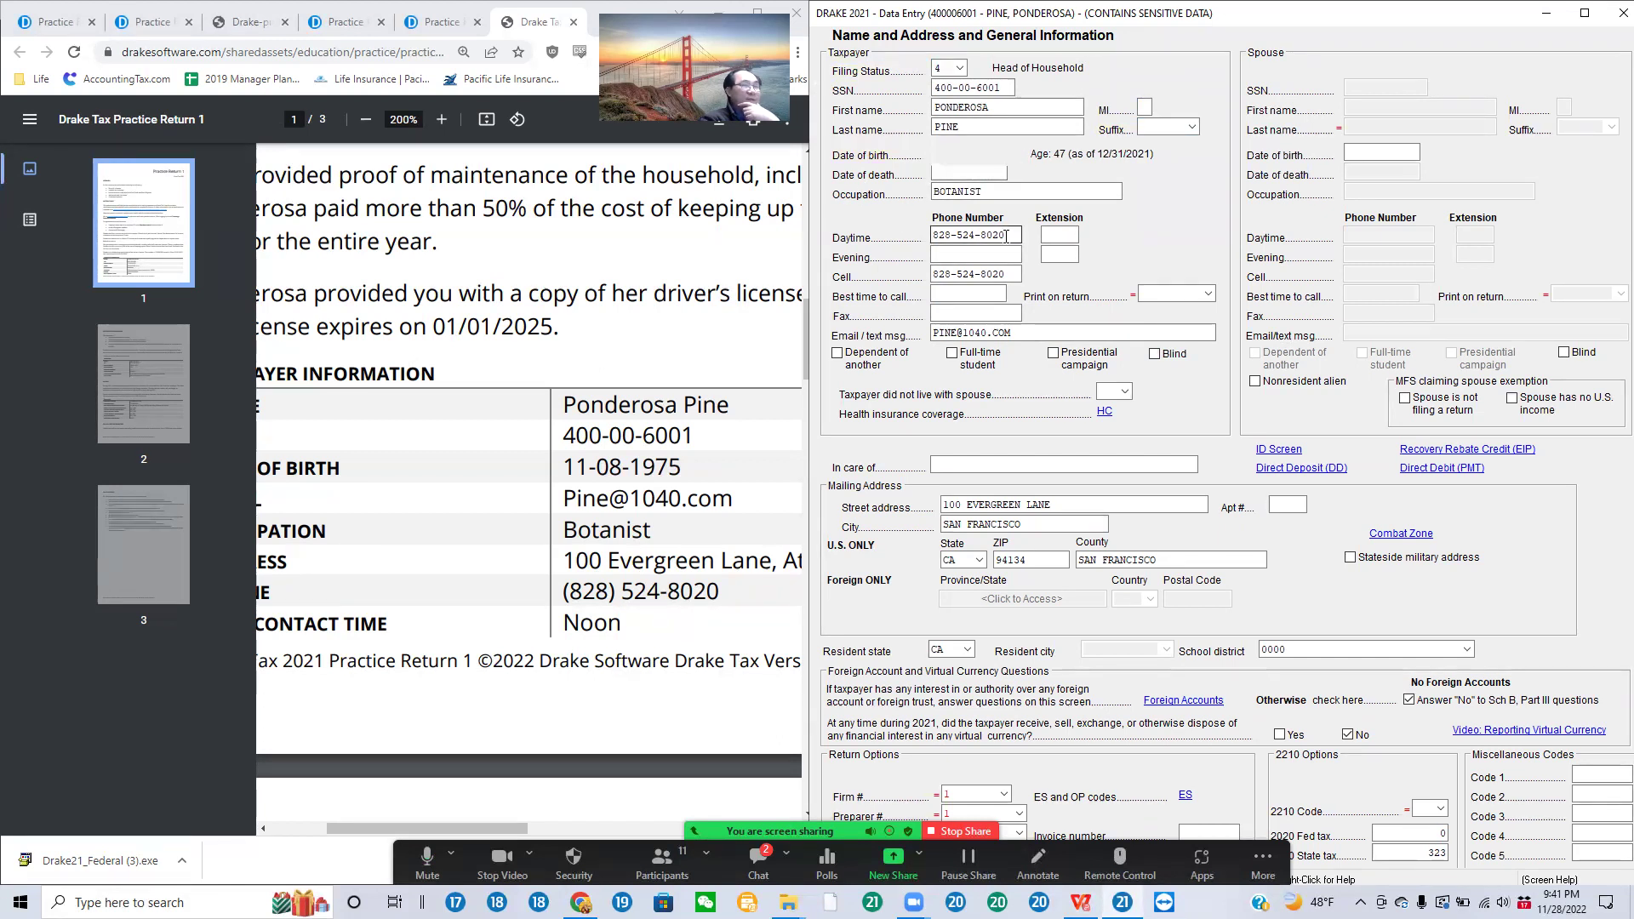
{"action": "left_click_drag", "start_coordinate": [1006, 235], "coordinate": [897, 252]}
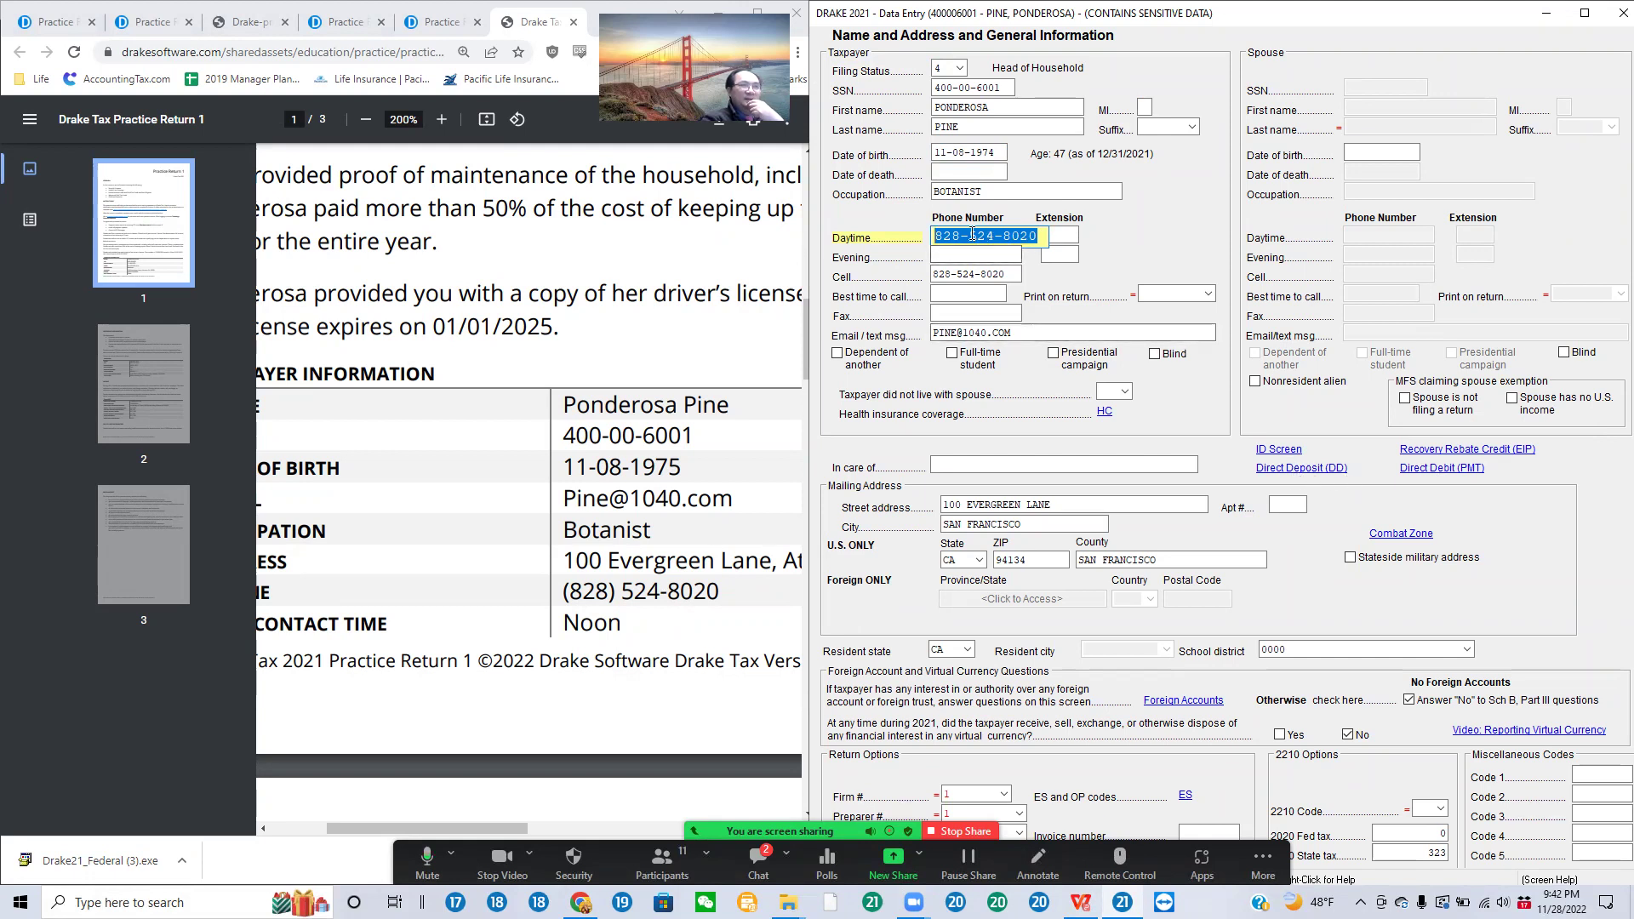
{"action": "left_click", "coordinate": [1011, 273]}
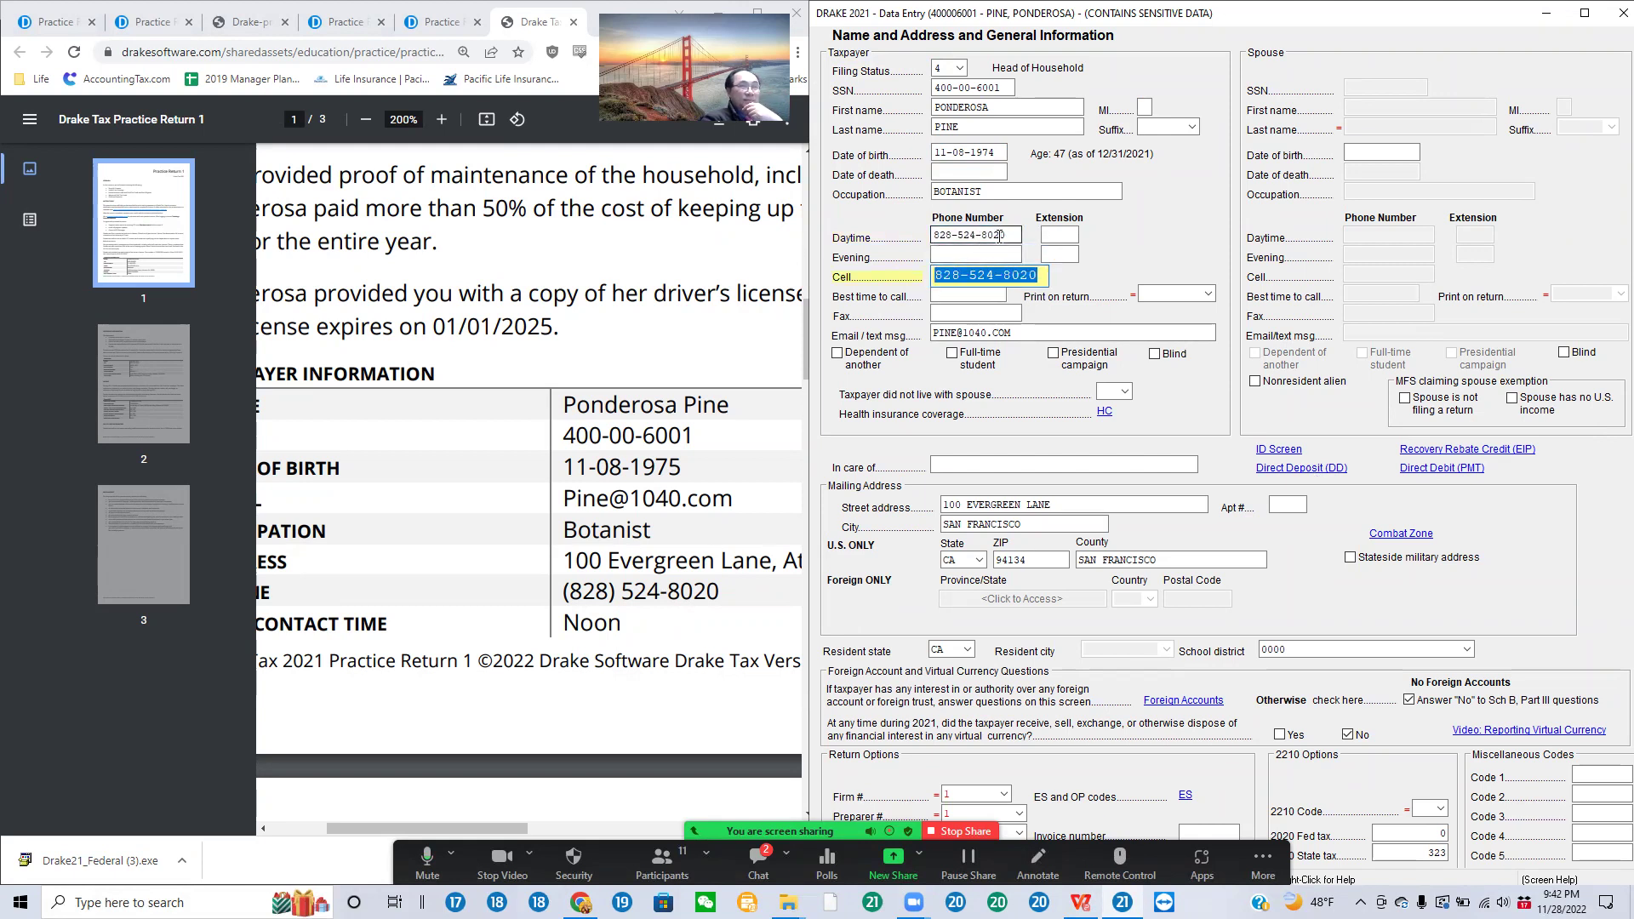
{"action": "left_click_drag", "start_coordinate": [1020, 333], "coordinate": [893, 356]}
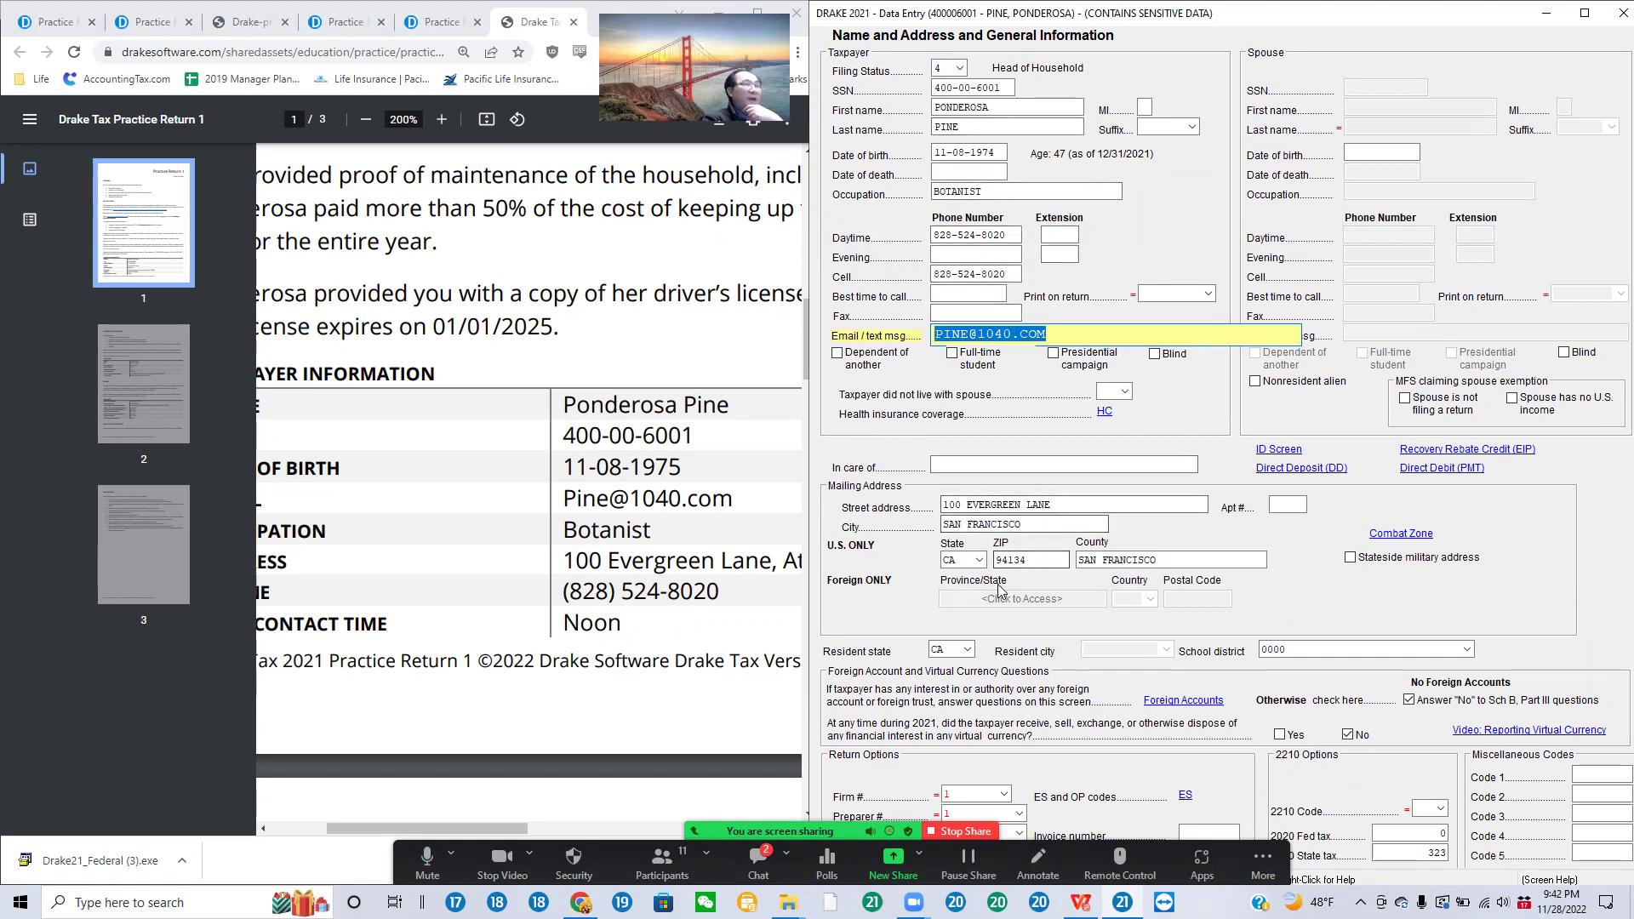
{"action": "left_click", "coordinate": [1038, 505]}
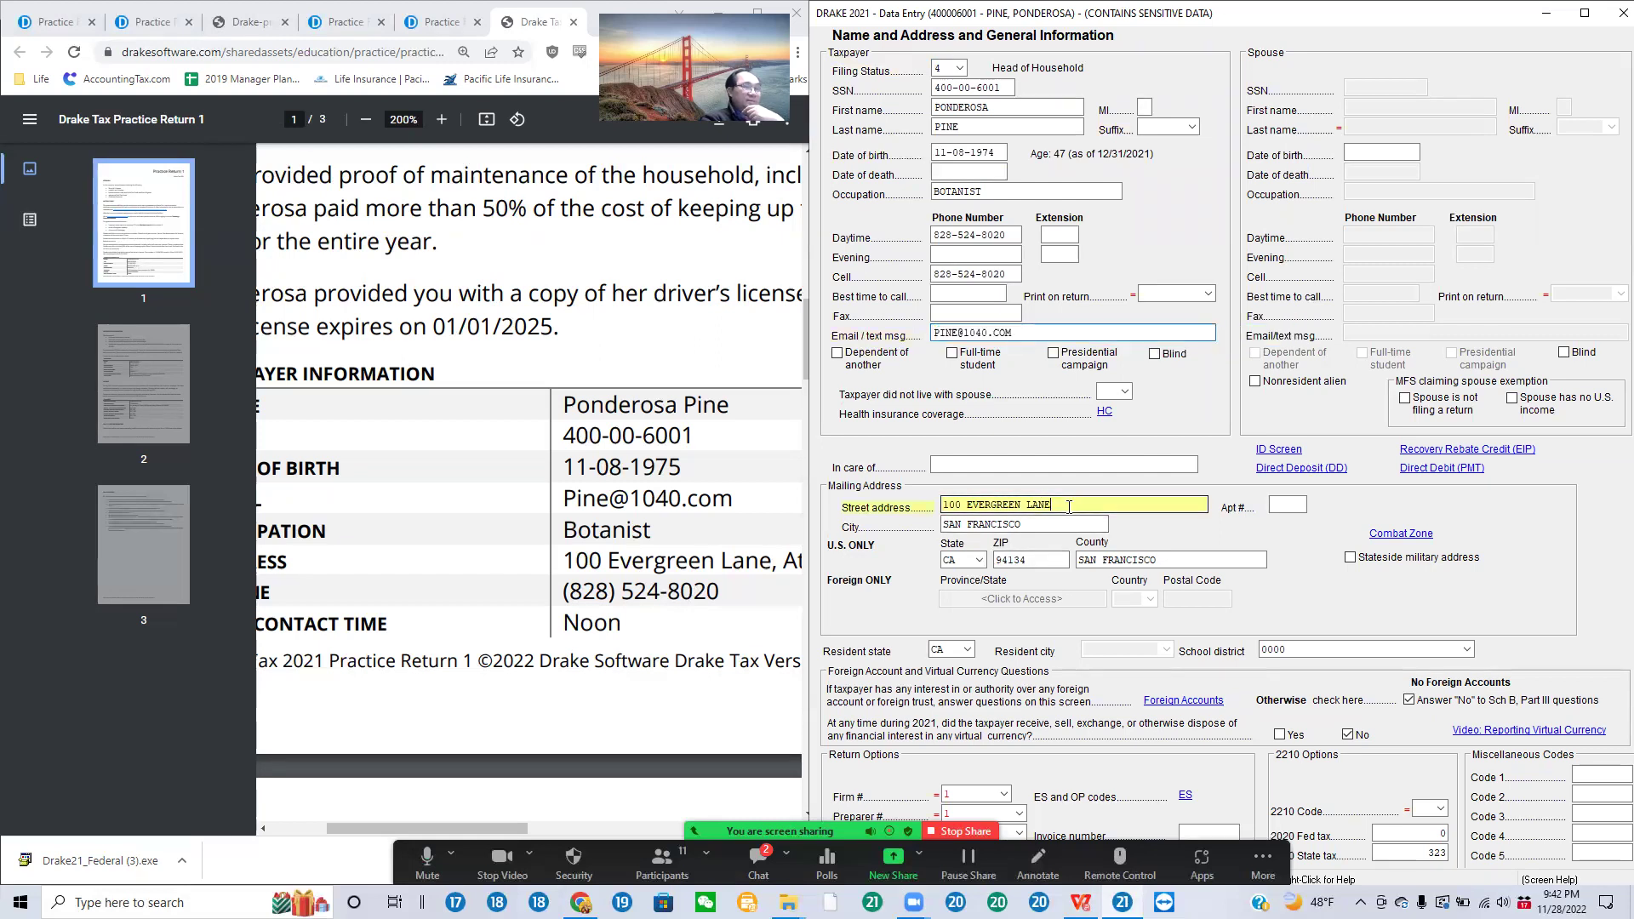
{"action": "left_click", "coordinate": [1024, 523]}
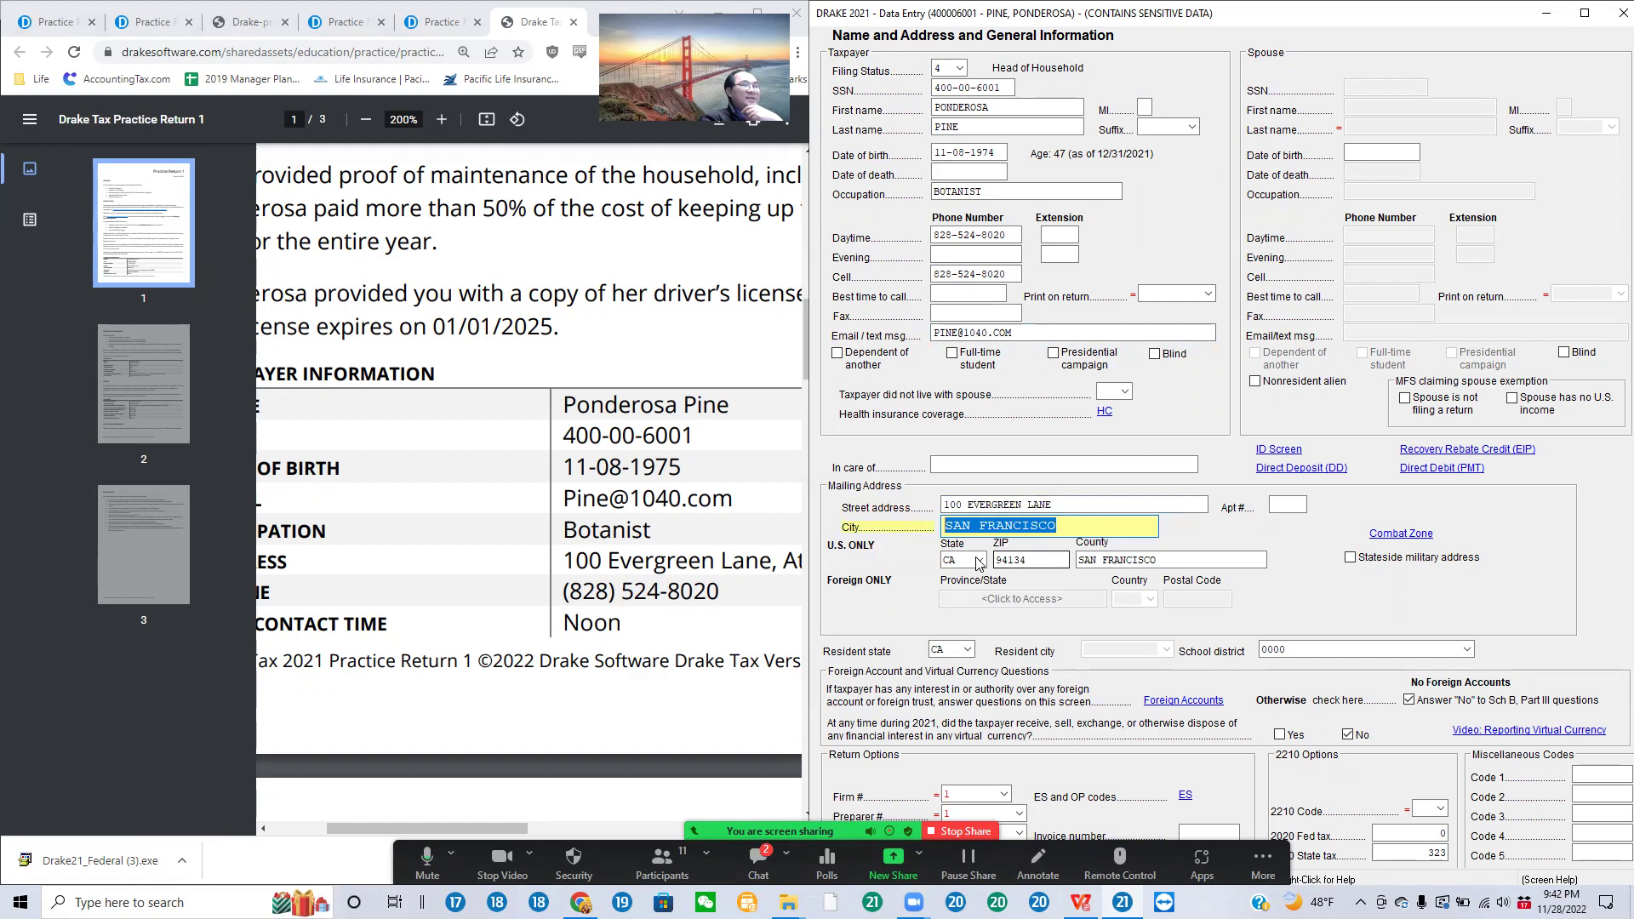
{"action": "left_click_drag", "start_coordinate": [1166, 561], "coordinate": [935, 570]}
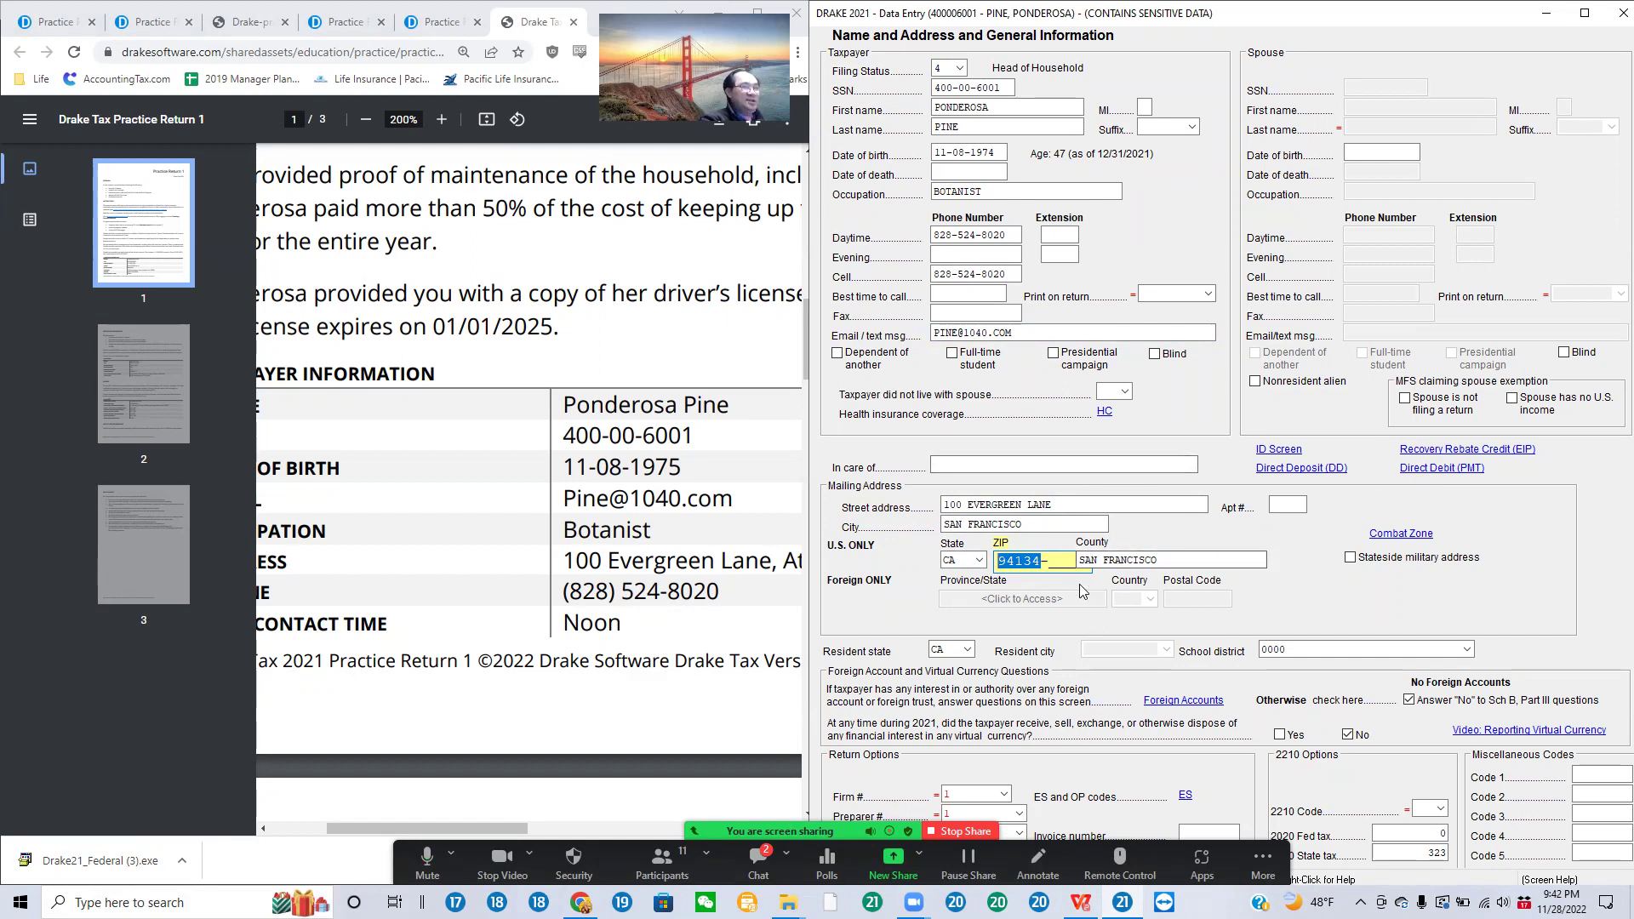
{"action": "left_click", "coordinate": [979, 652]}
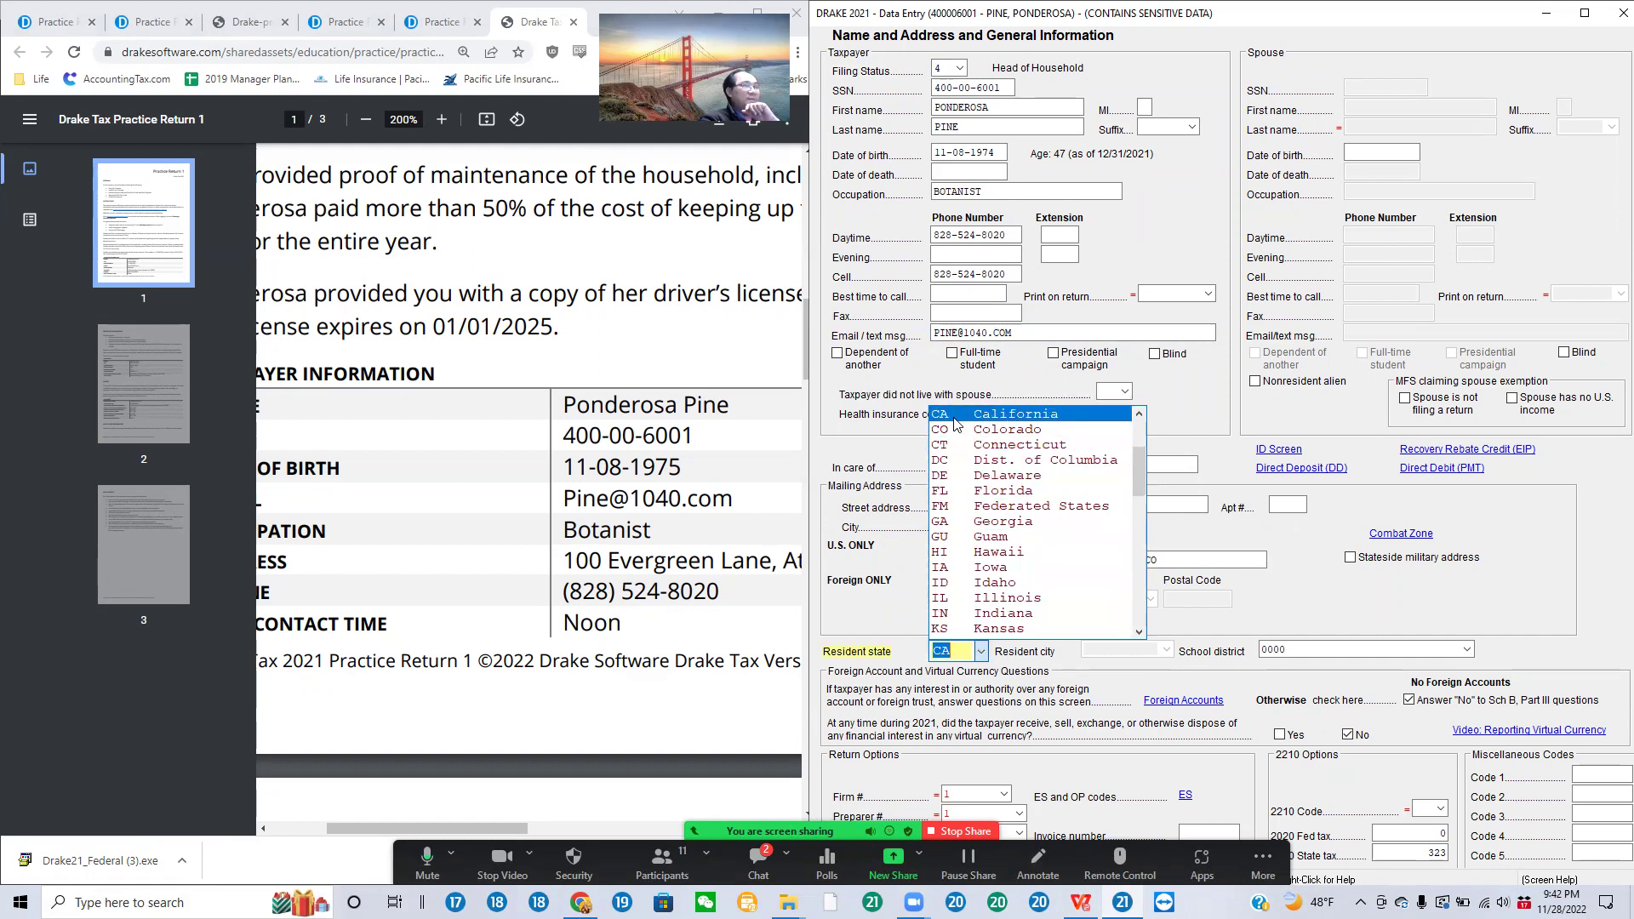
{"action": "left_click", "coordinate": [1013, 414]}
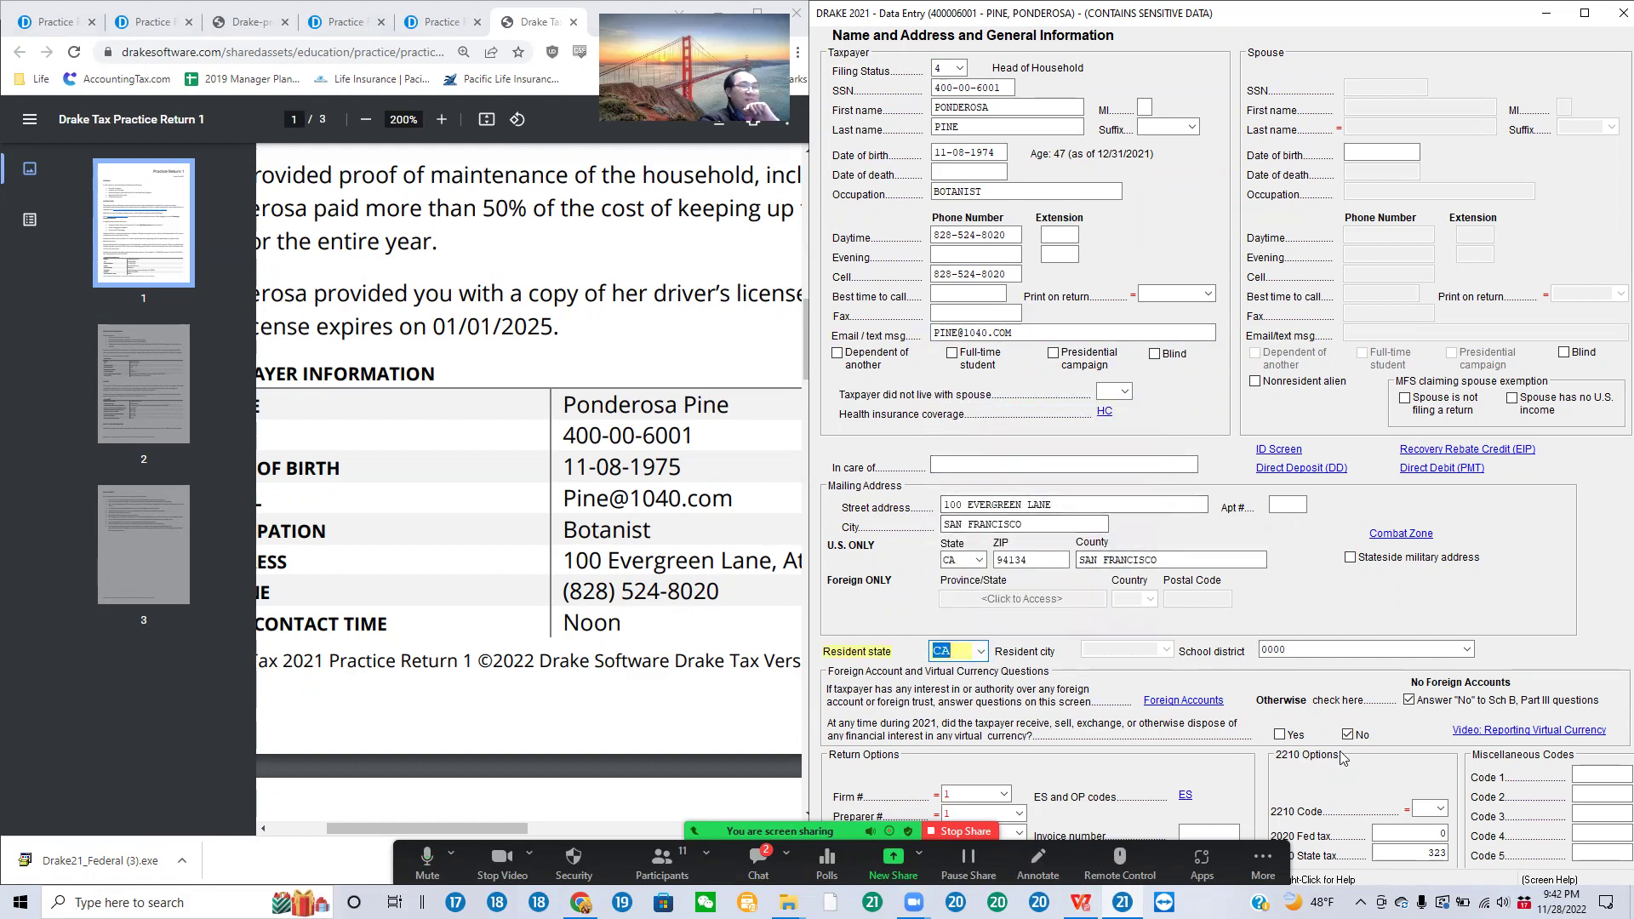
{"action": "left_click", "coordinate": [1409, 701]}
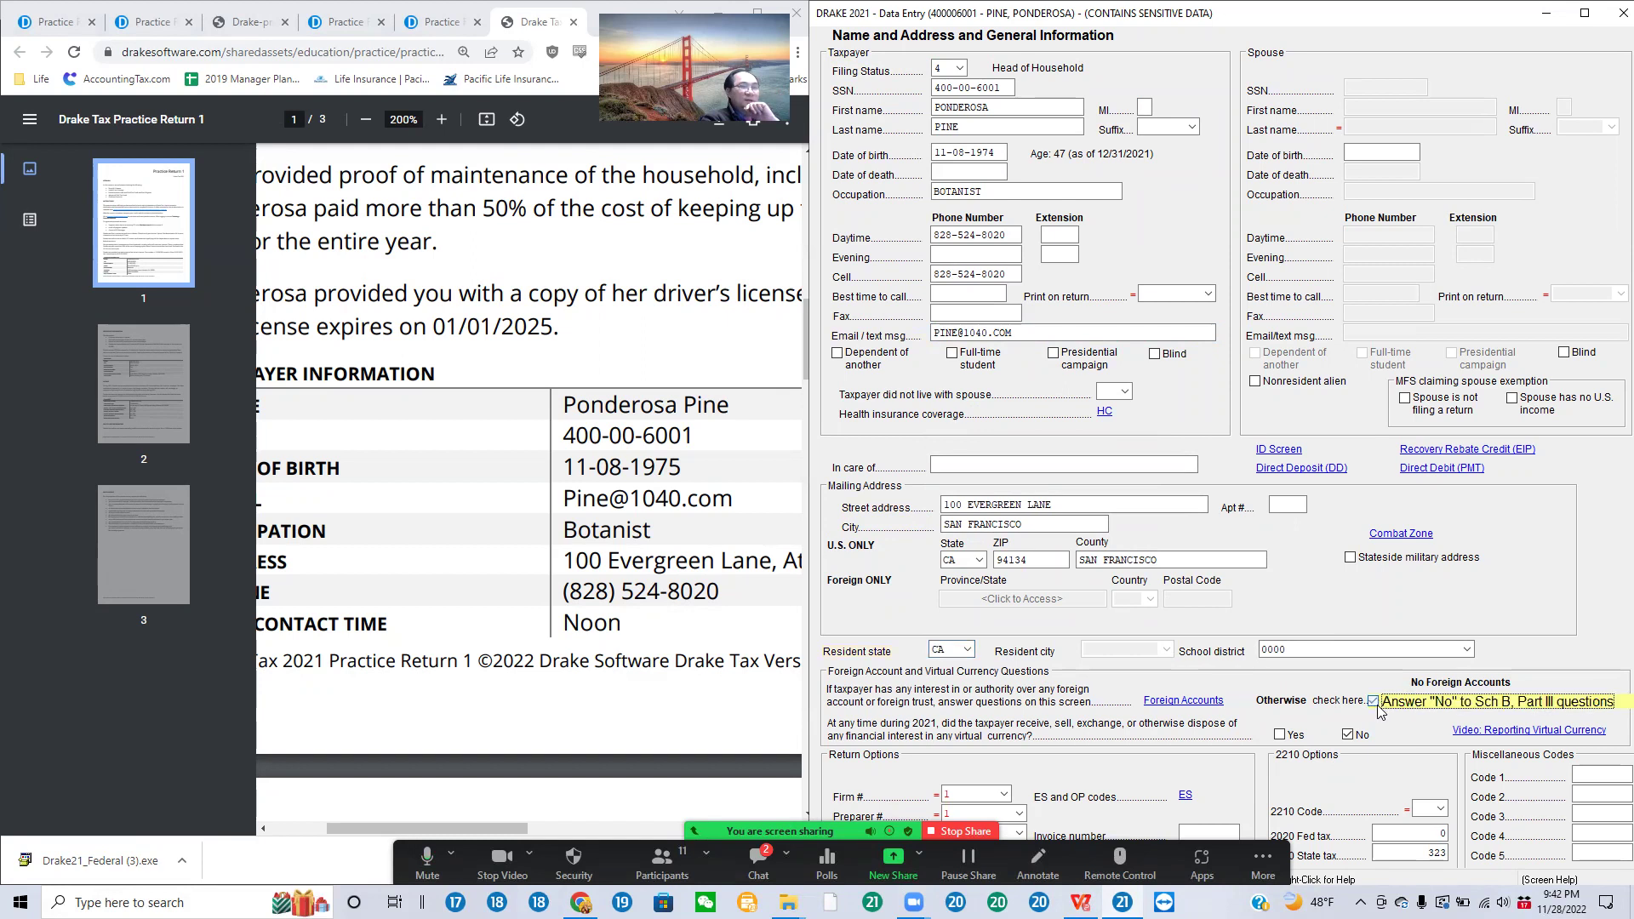
{"action": "key", "text": "Tab"}
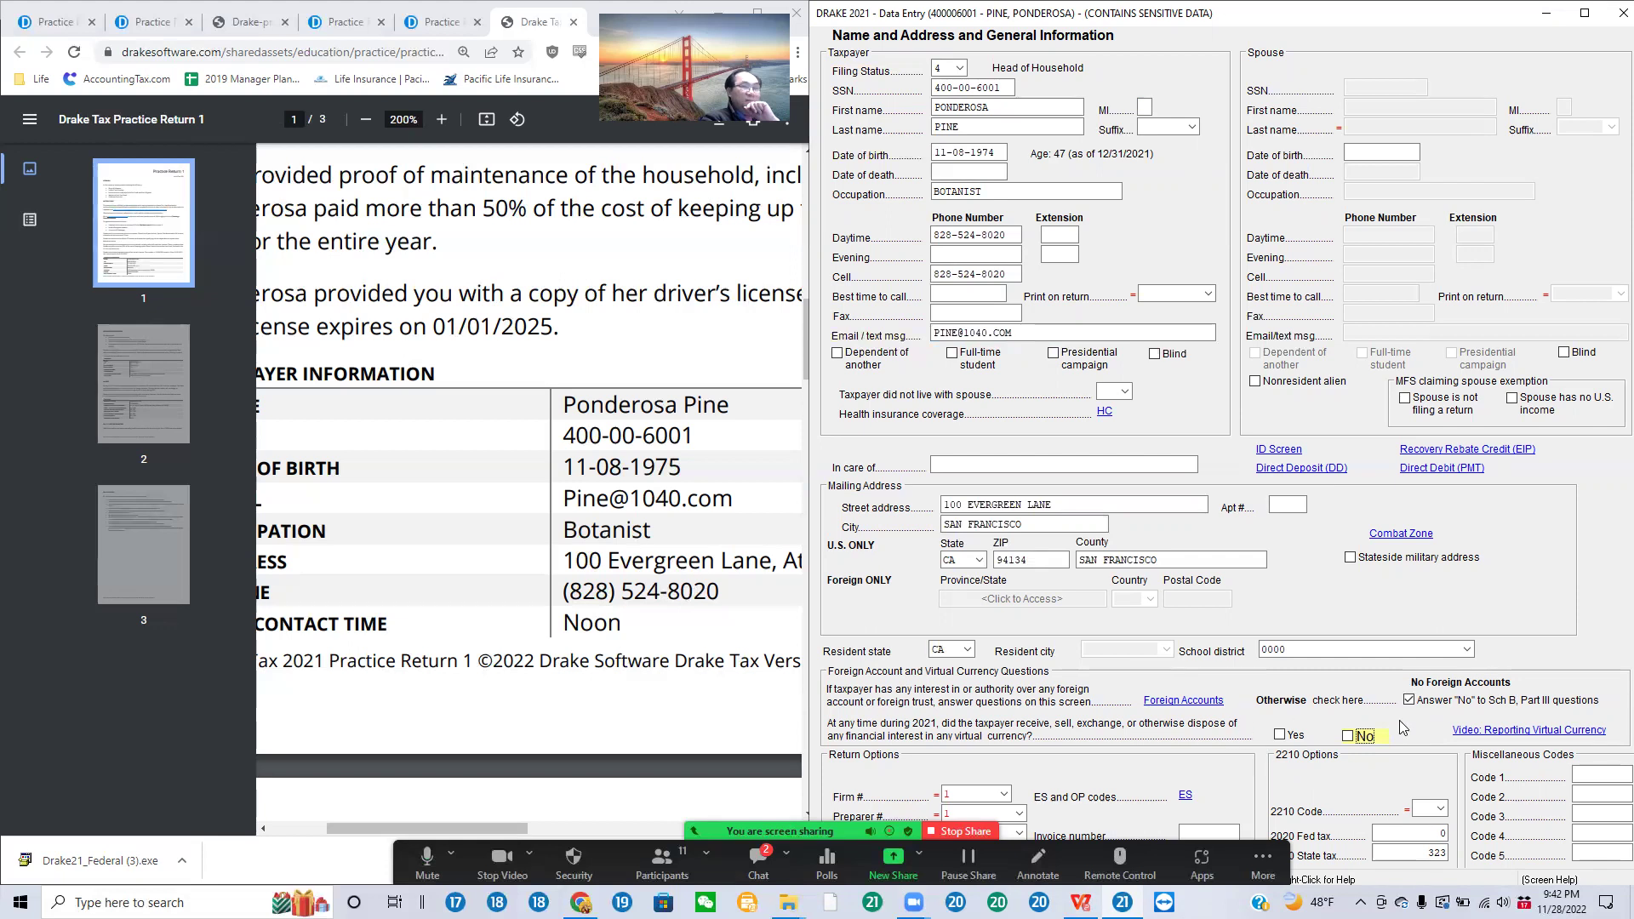
{"action": "left_click", "coordinate": [1408, 702]}
{"action": "left_click", "coordinate": [1373, 703]}
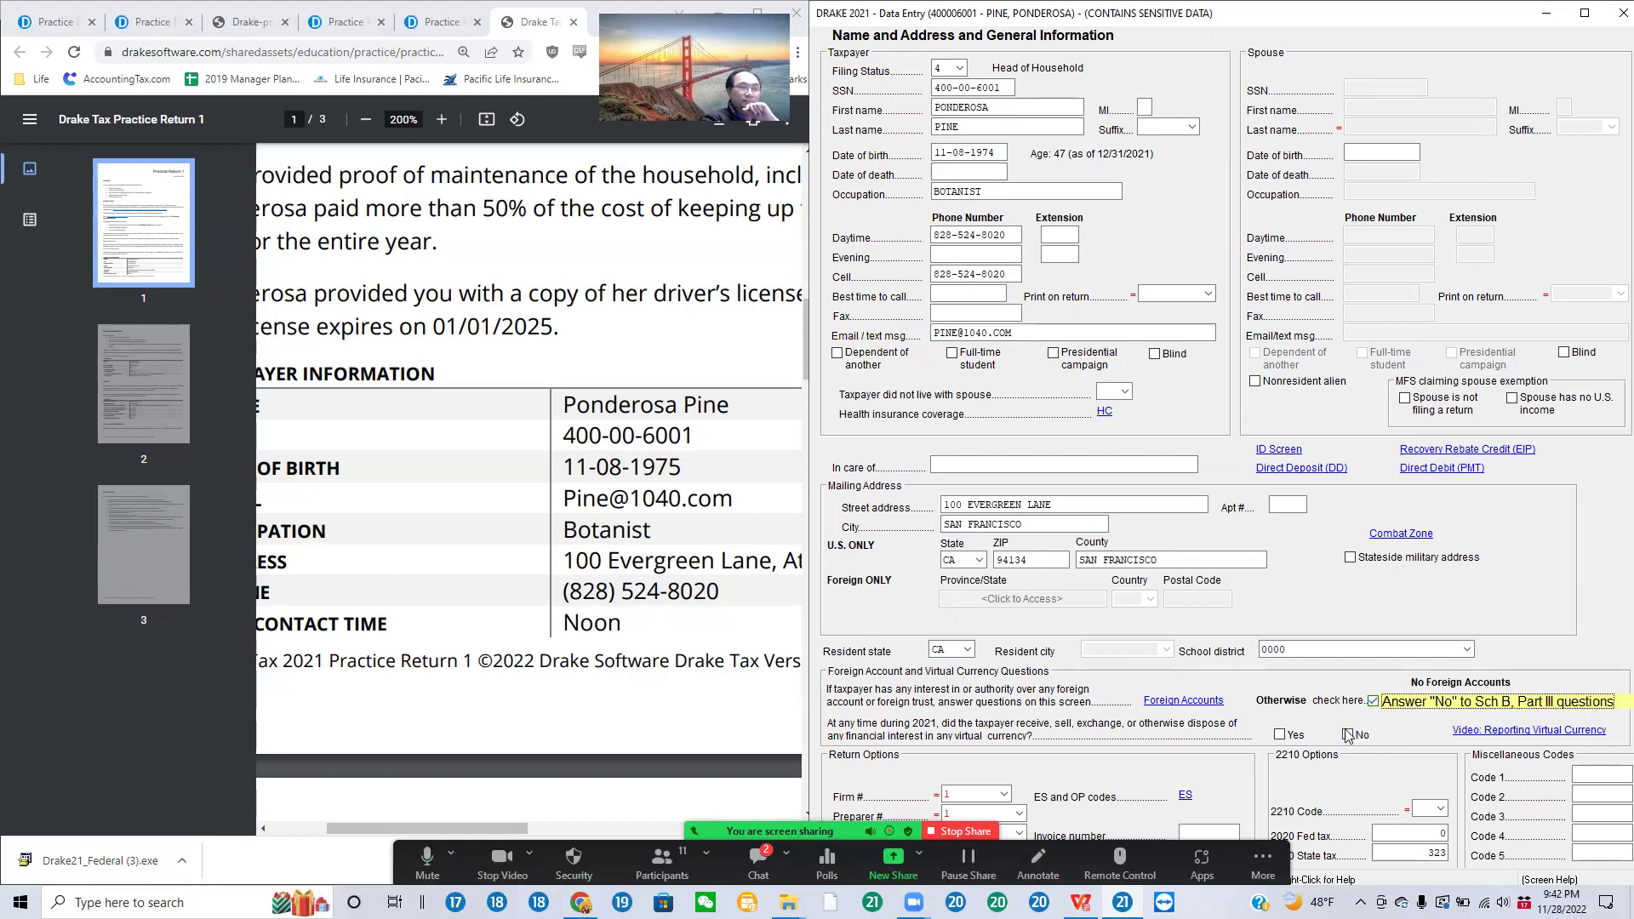
{"action": "left_click", "coordinate": [1348, 736]}
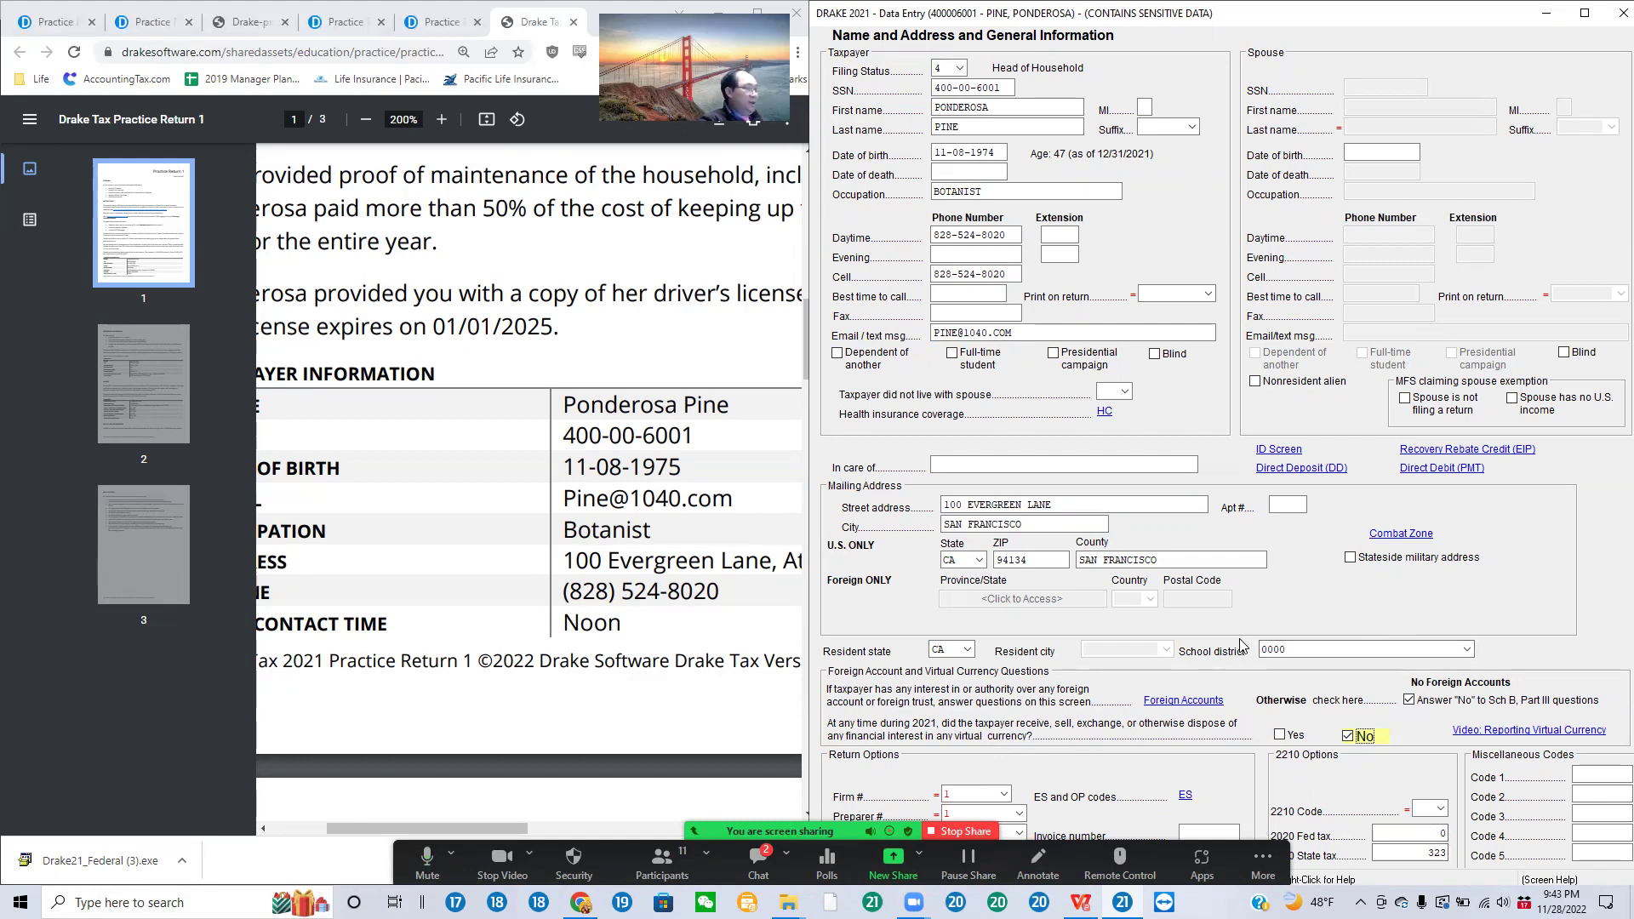
Step: Set the driver's license state to CA on the Required Identification screen
{"action": "left_click", "coordinate": [1287, 456]}
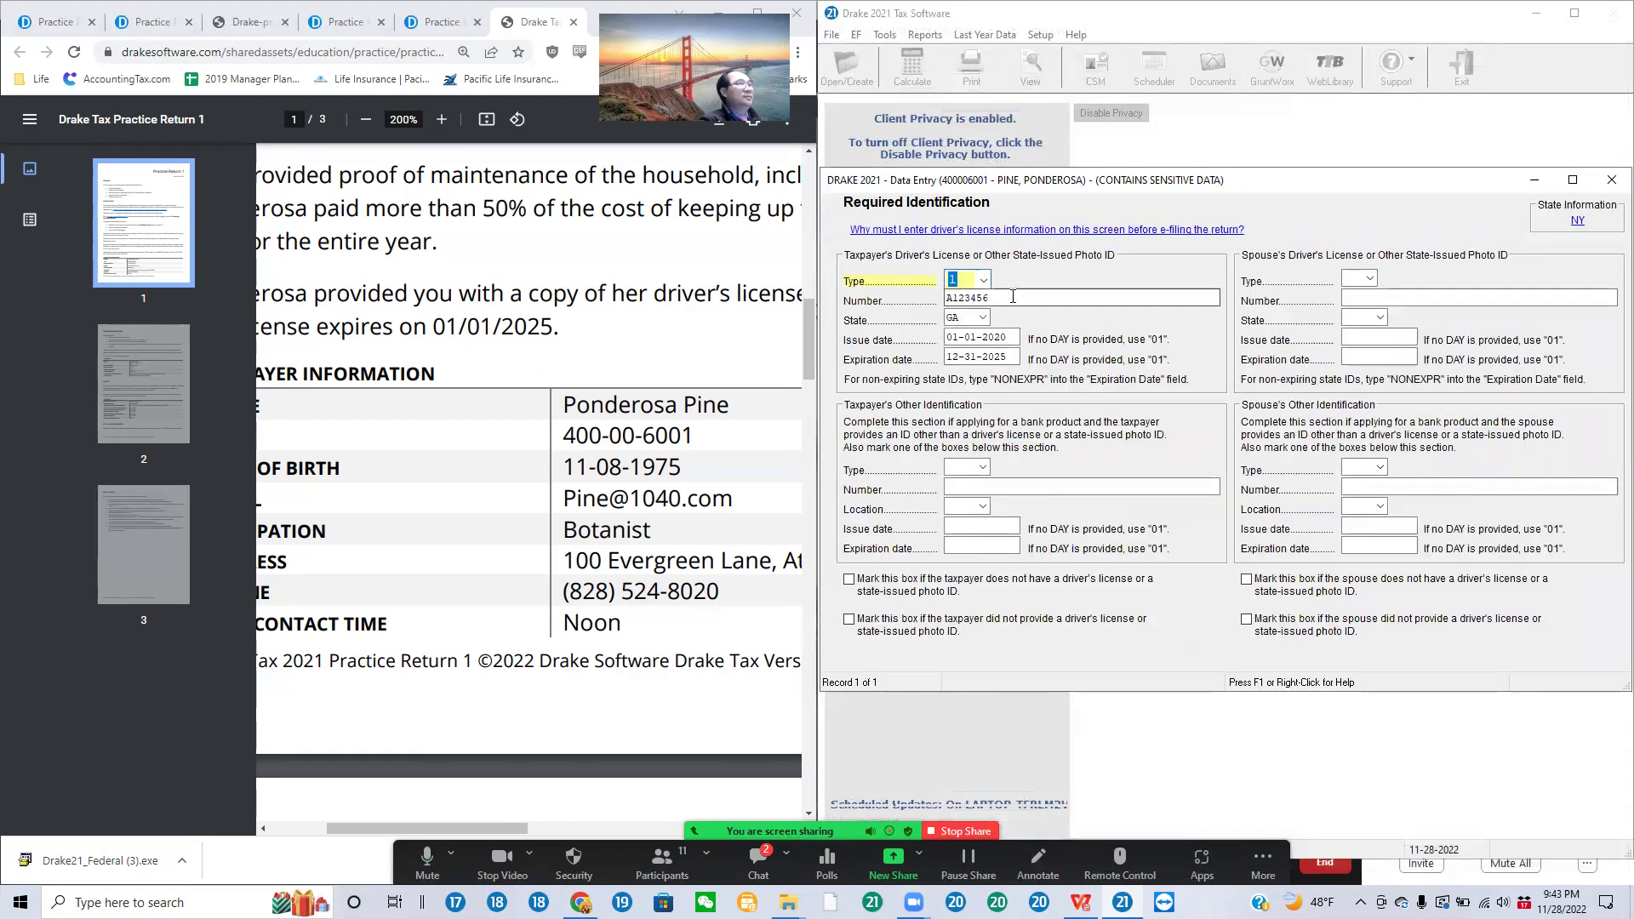
{"action": "left_click", "coordinate": [984, 318]}
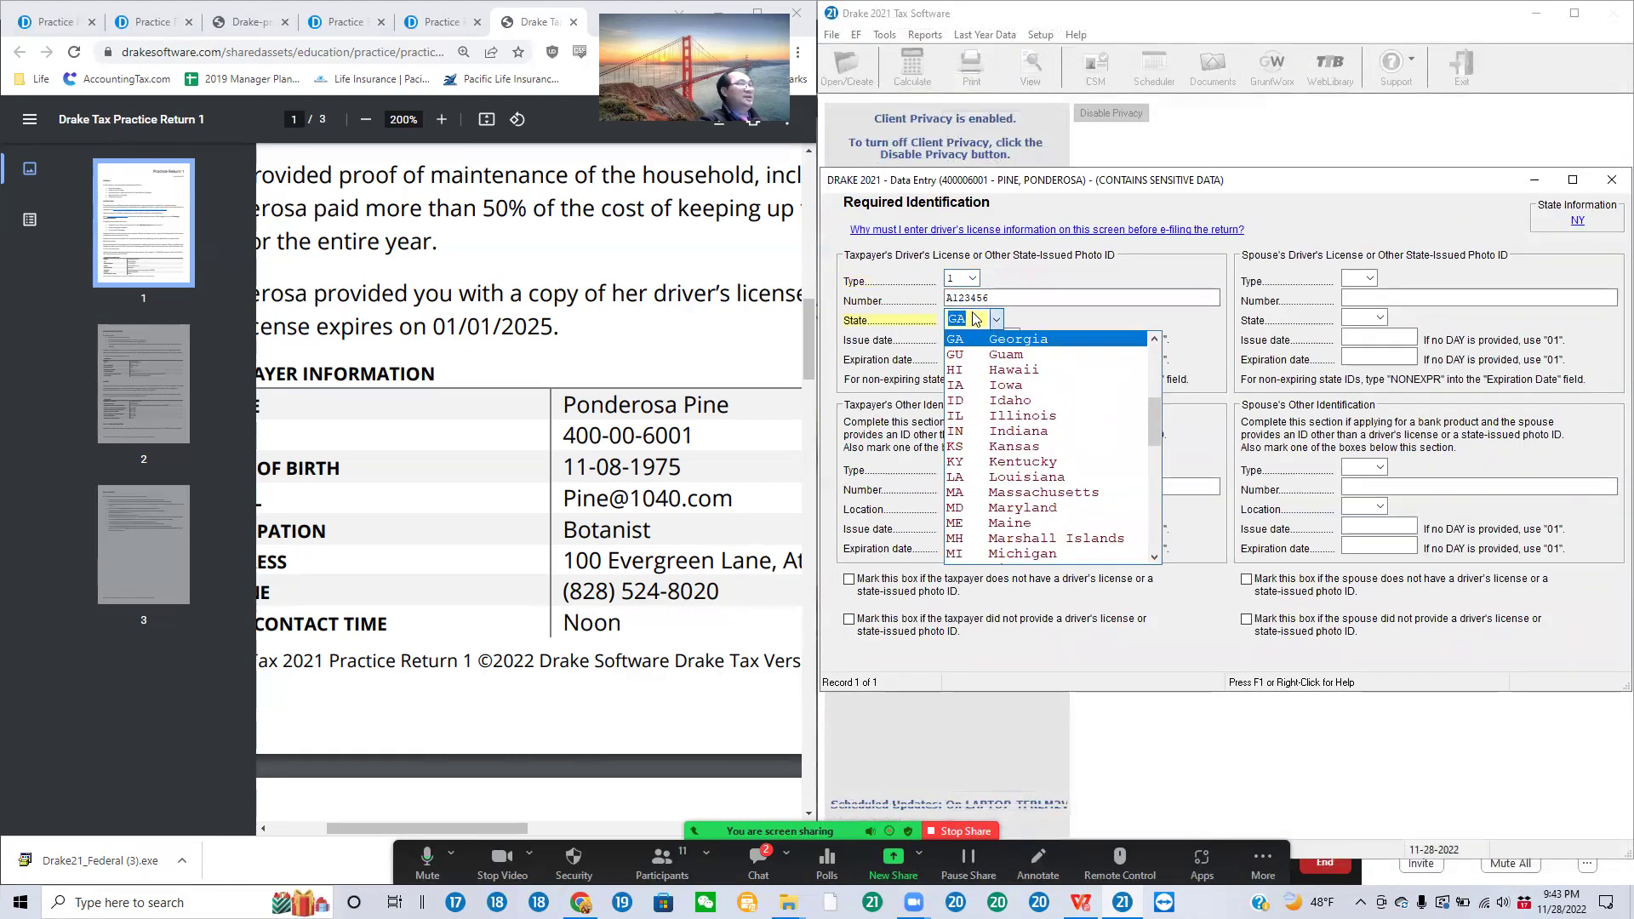
{"action": "type", "text": "ca"}
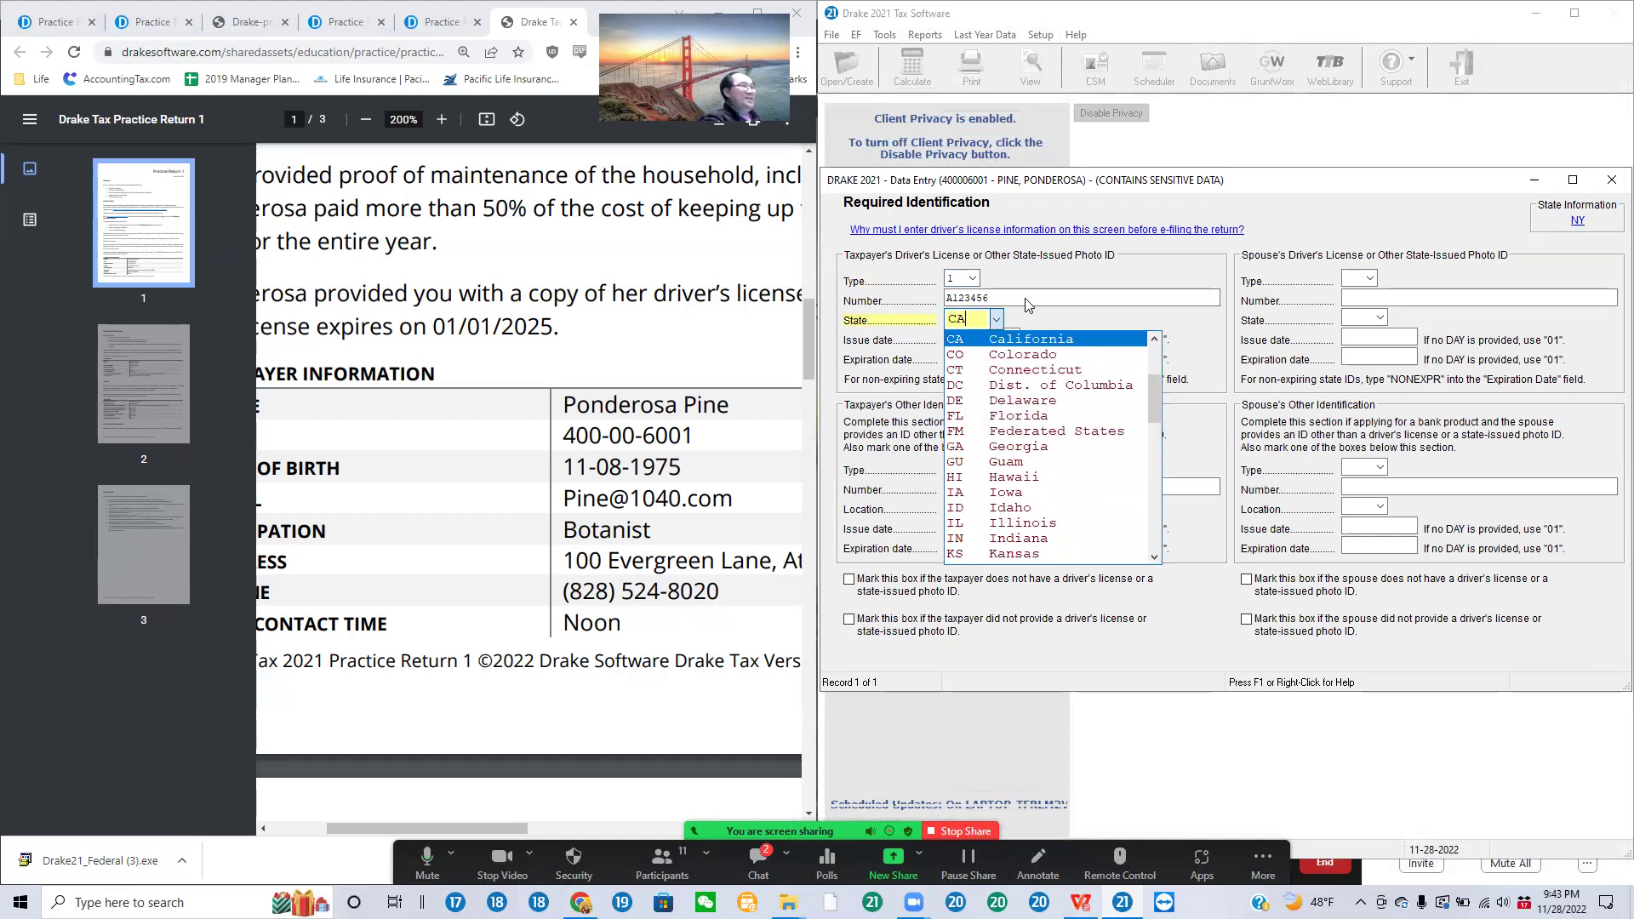
{"action": "key", "text": "Tab"}
{"action": "key", "text": "Tab"}
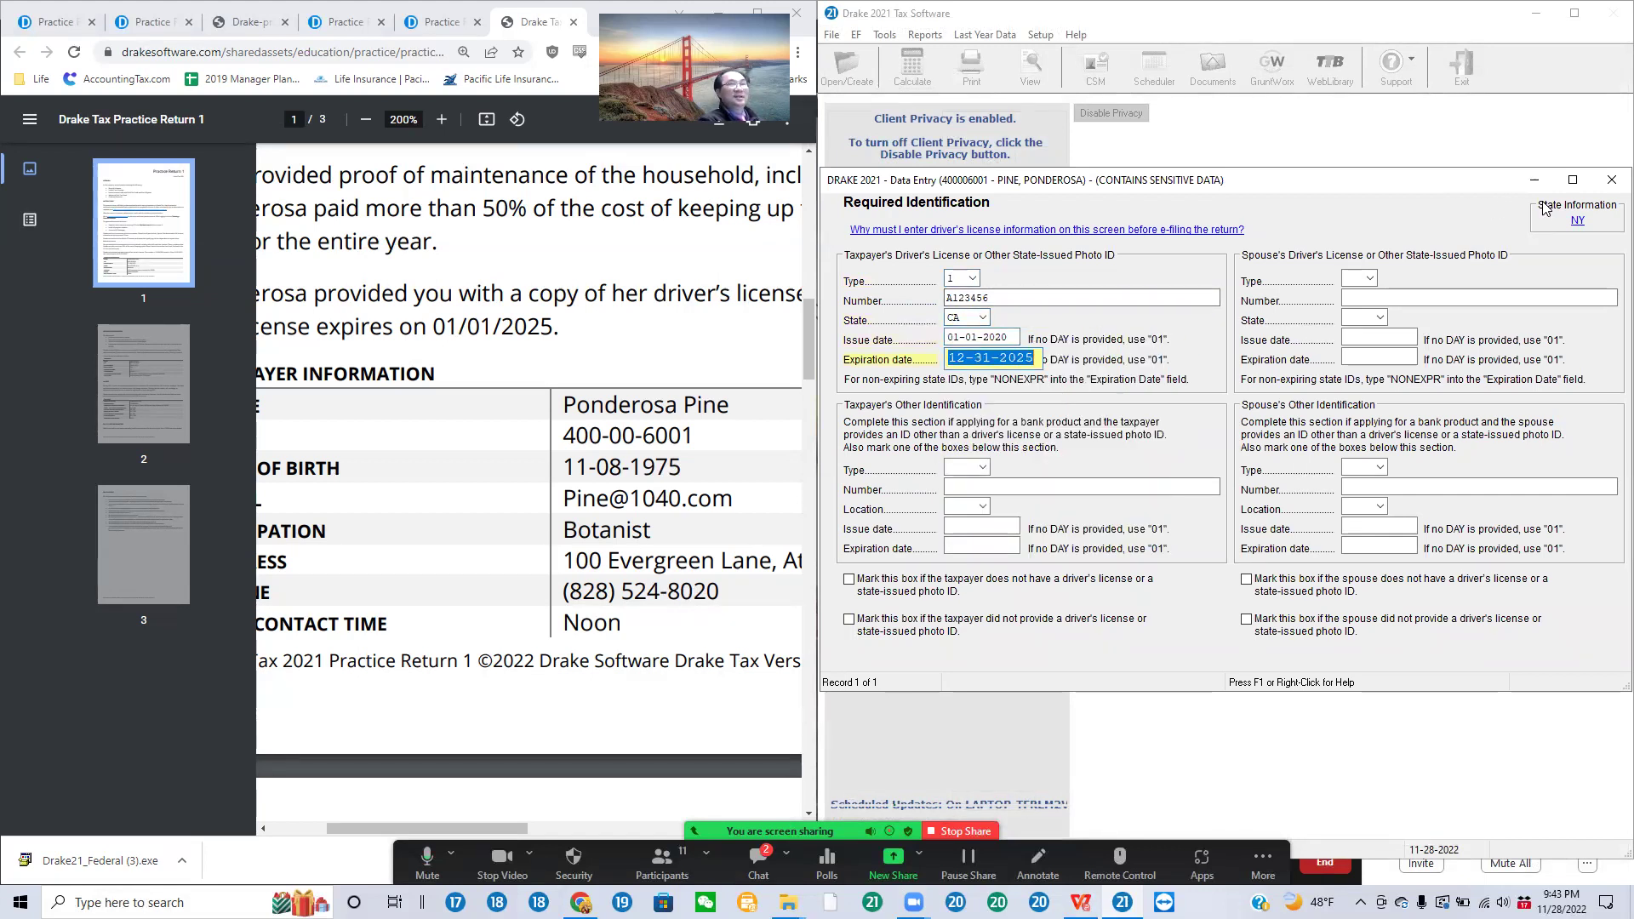
{"action": "left_click", "coordinate": [1611, 180]}
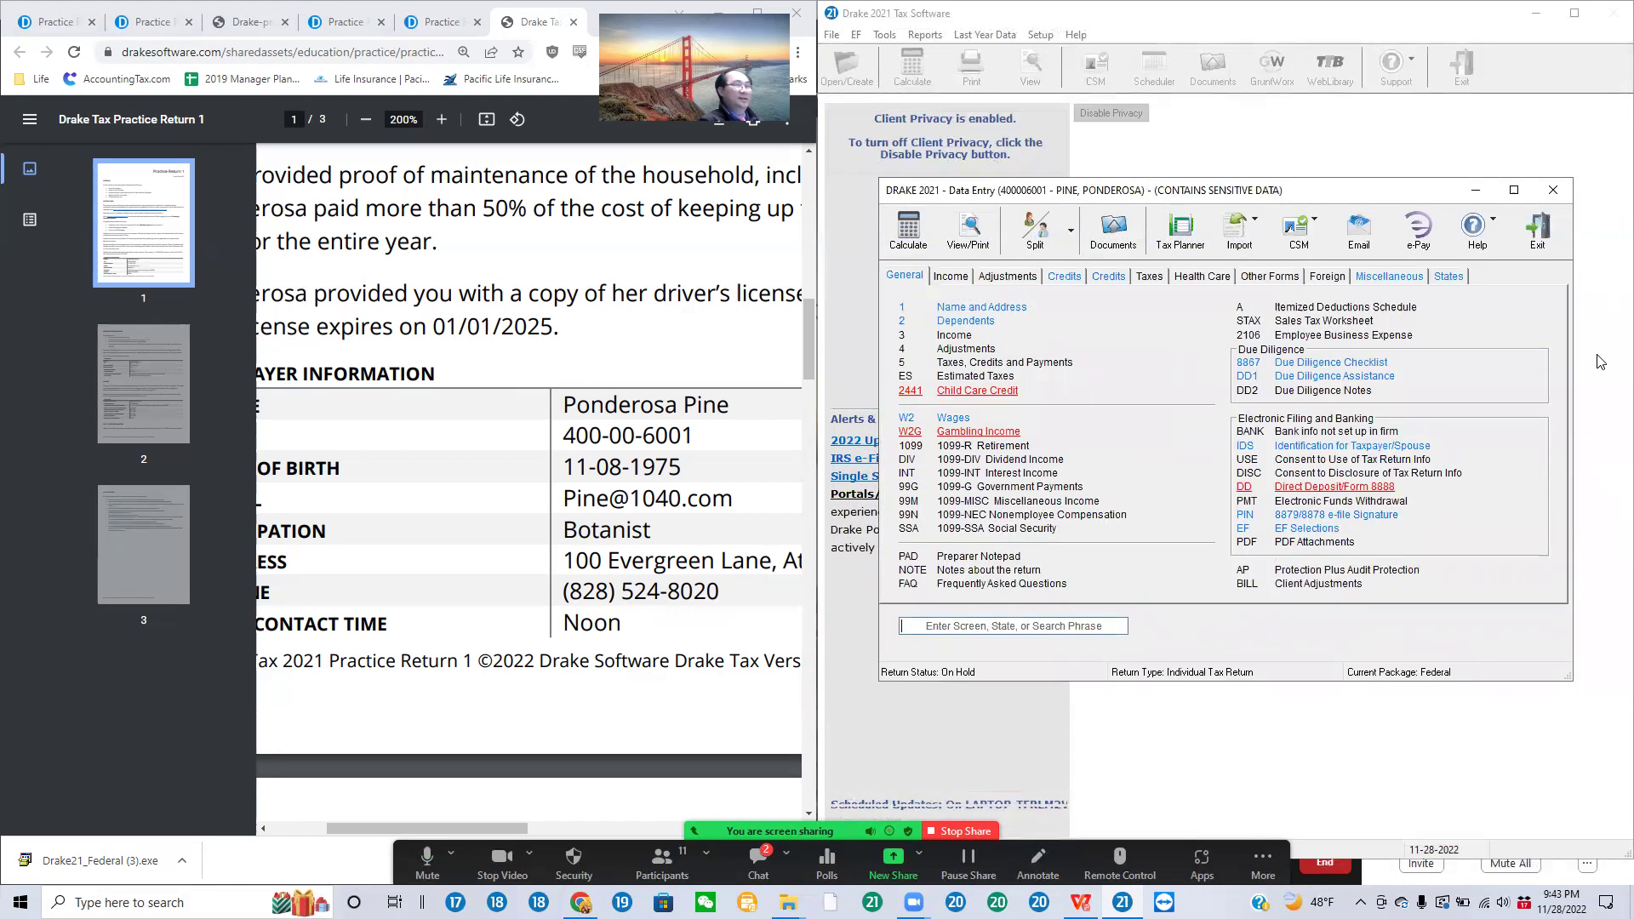
Step: Back on Name and Address, review the 2800 Recovery Rebate Credit stimulus amount
{"action": "type", "text": "1"}
{"action": "key", "text": "Return"}
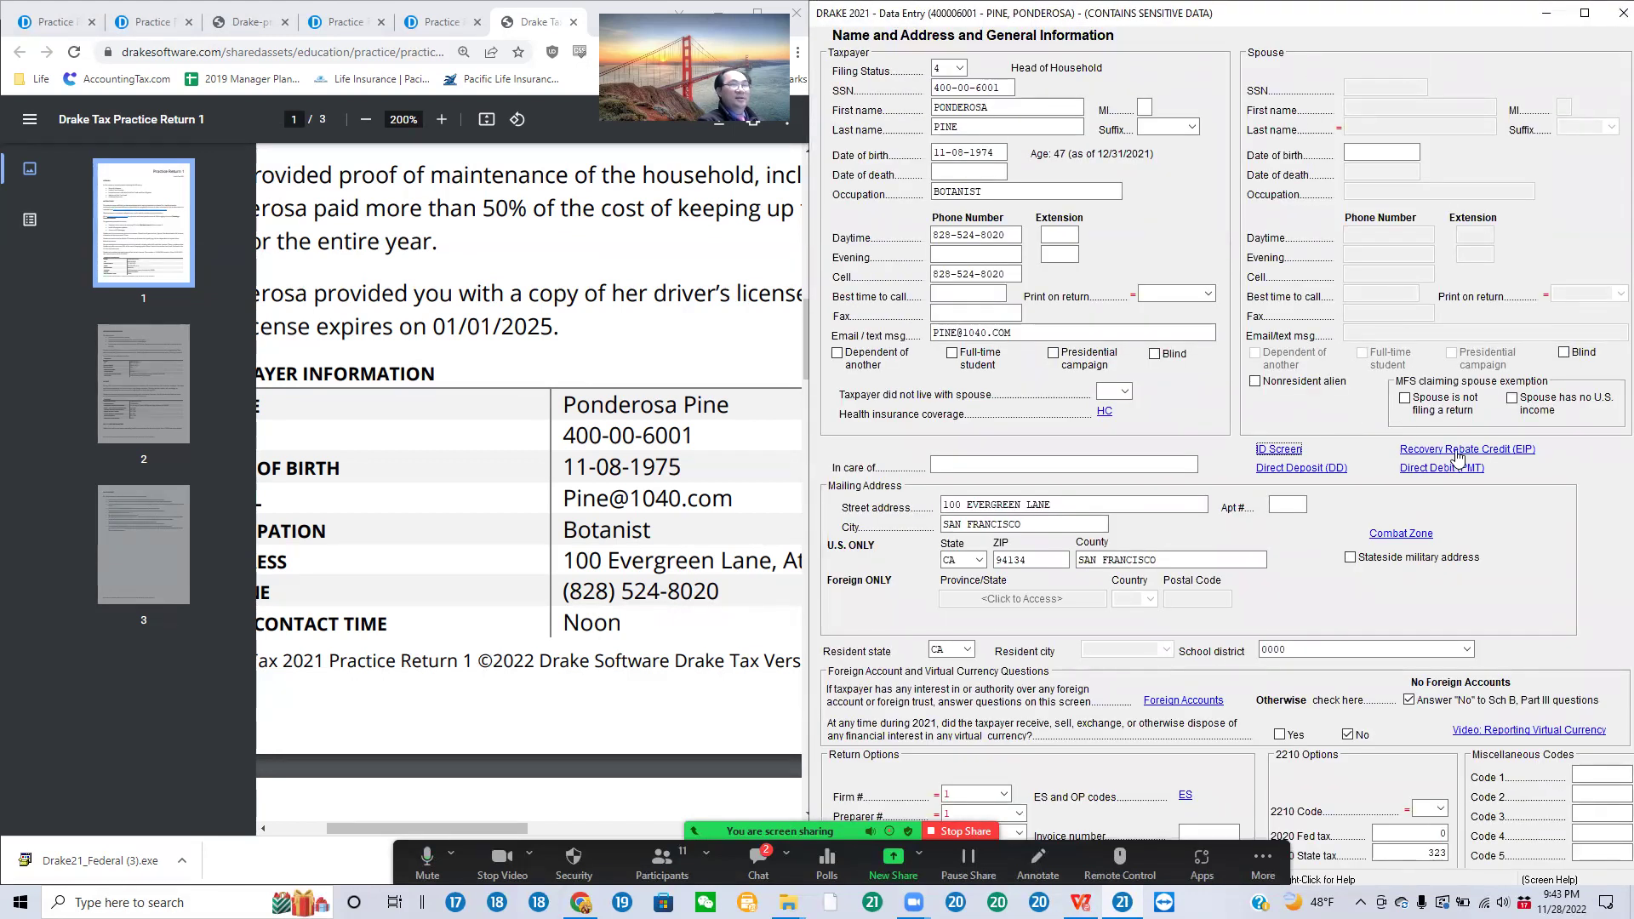
{"action": "left_click", "coordinate": [1458, 451]}
{"action": "left_click", "coordinate": [1344, 470]}
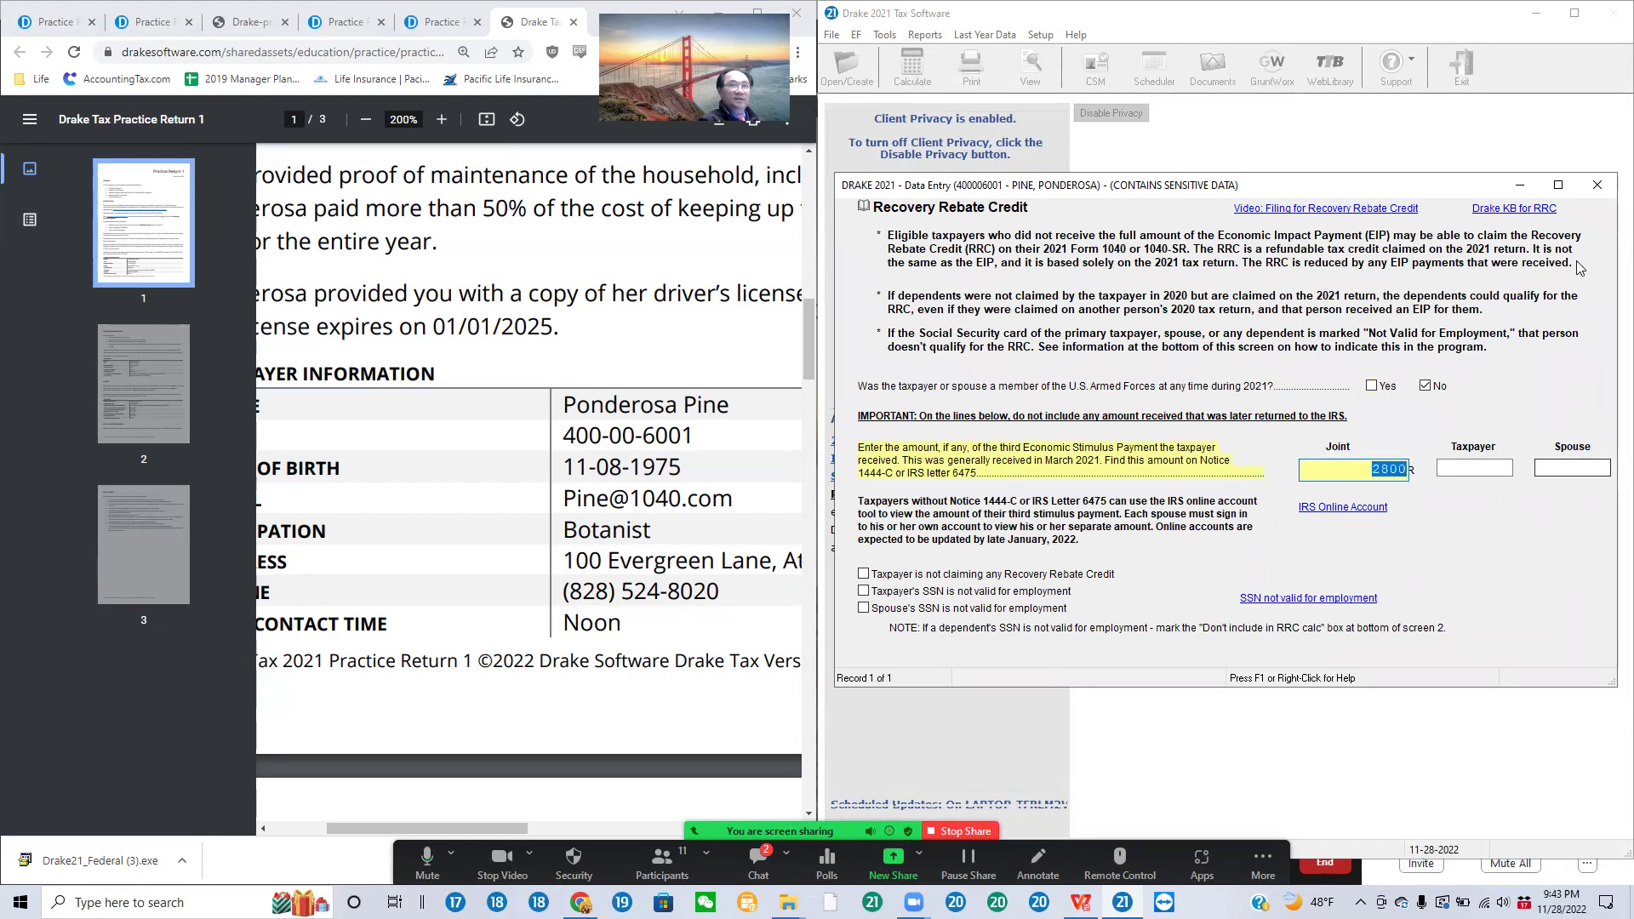
{"action": "left_click", "coordinate": [1597, 186]}
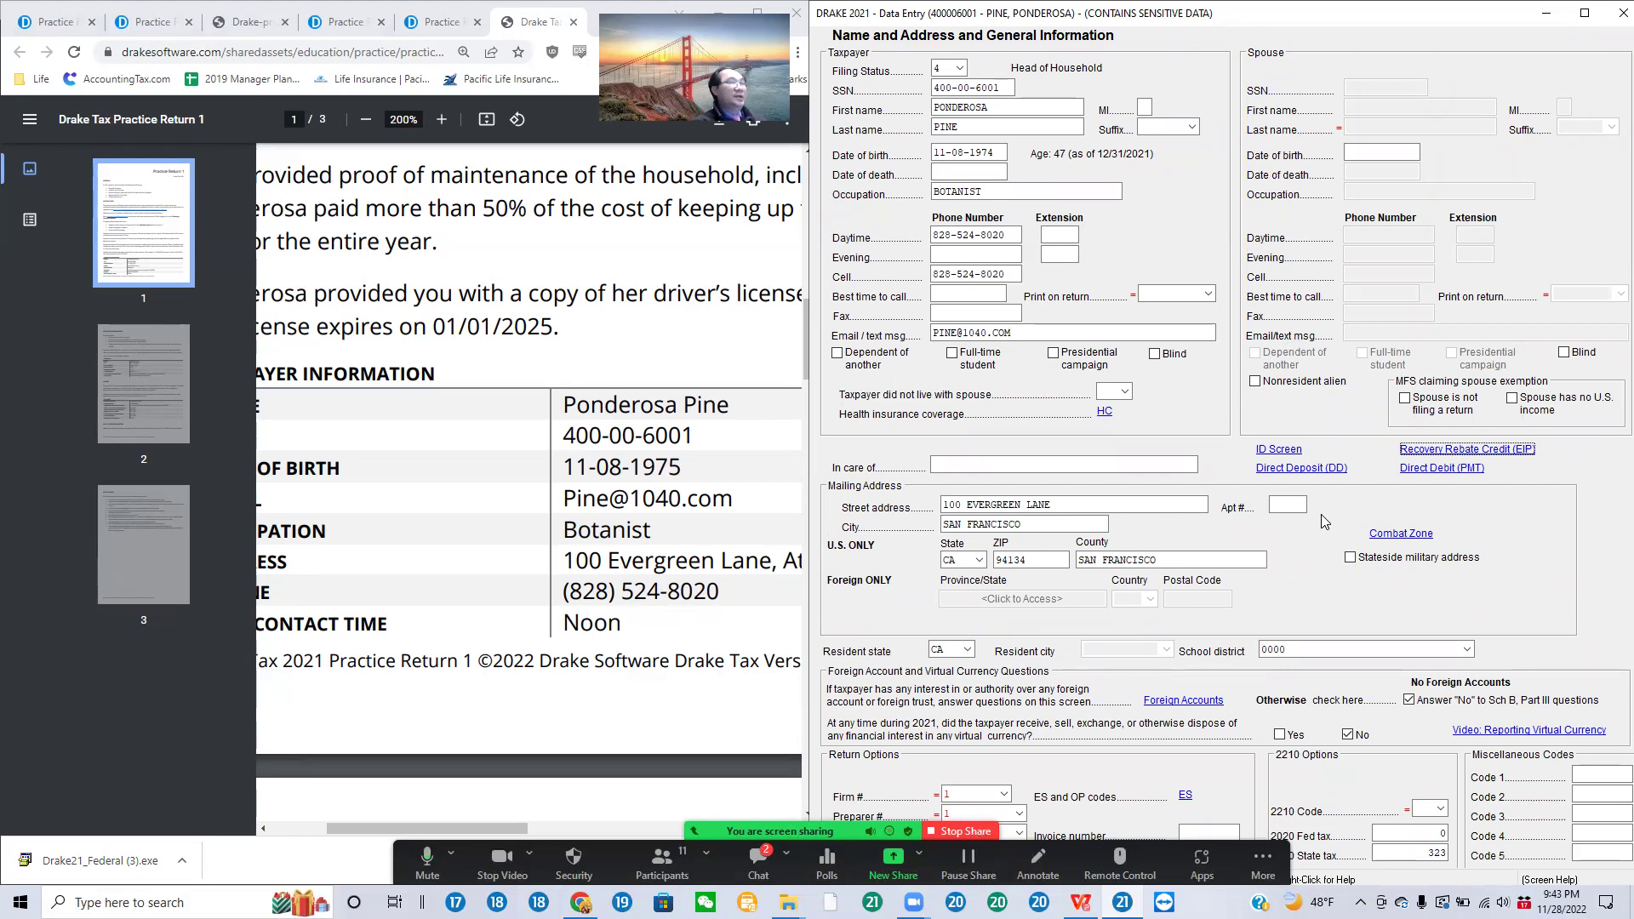
Step: Answer Y for full-year minimum essential coverage on the HC screen, then check the ID screen
{"action": "left_click", "coordinate": [1105, 413]}
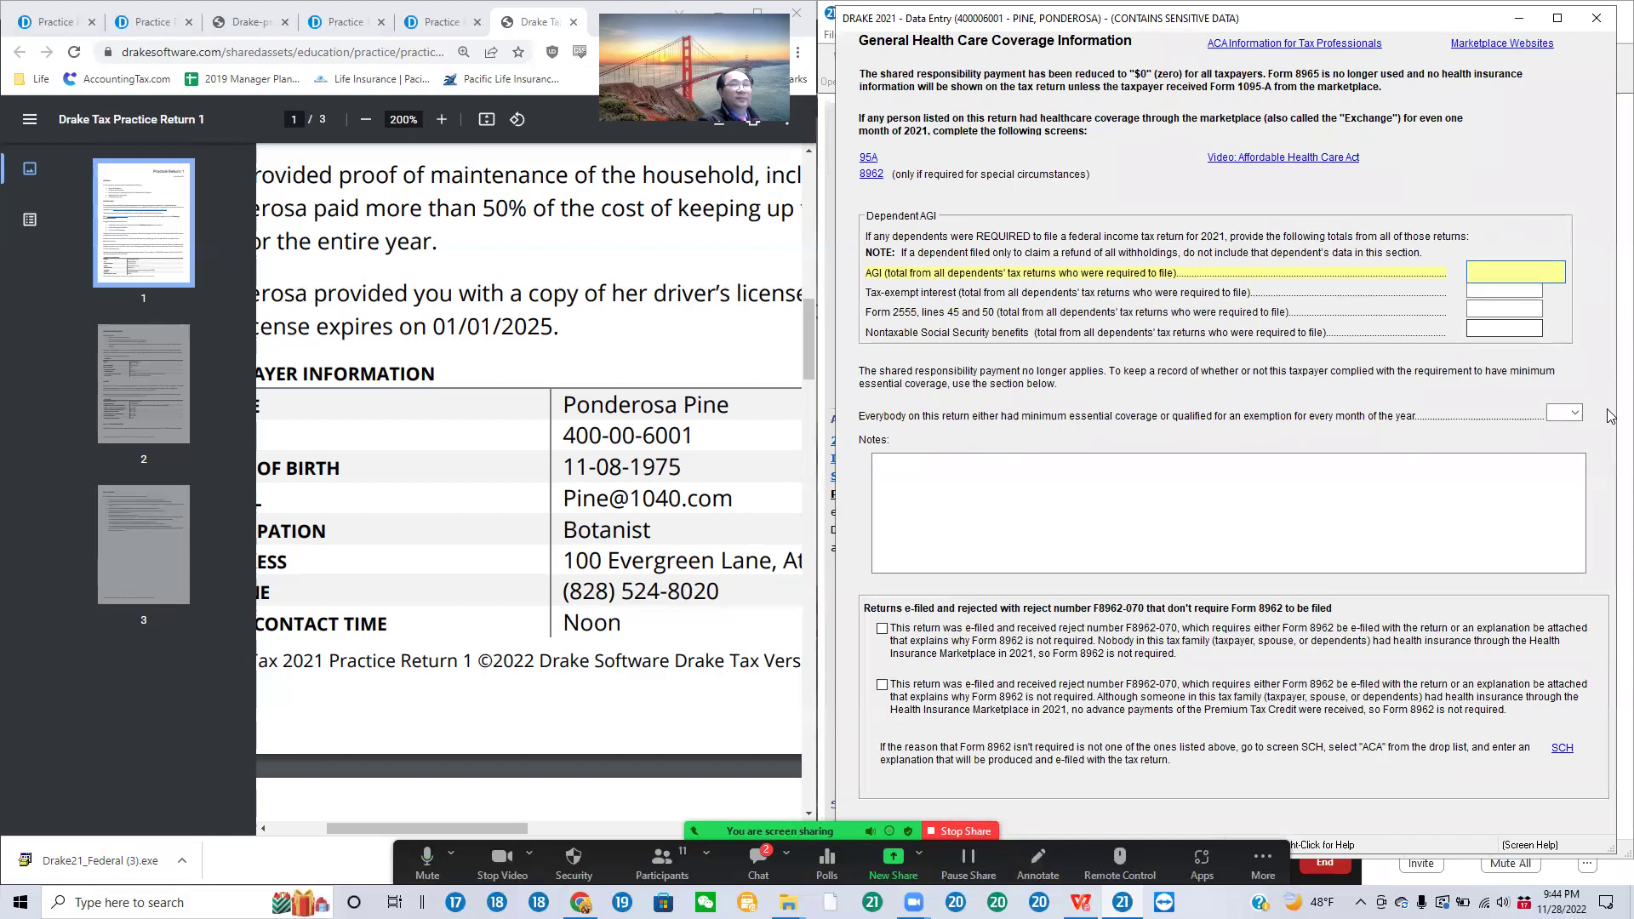
{"action": "left_click", "coordinate": [1571, 415]}
{"action": "left_click", "coordinate": [1564, 459]}
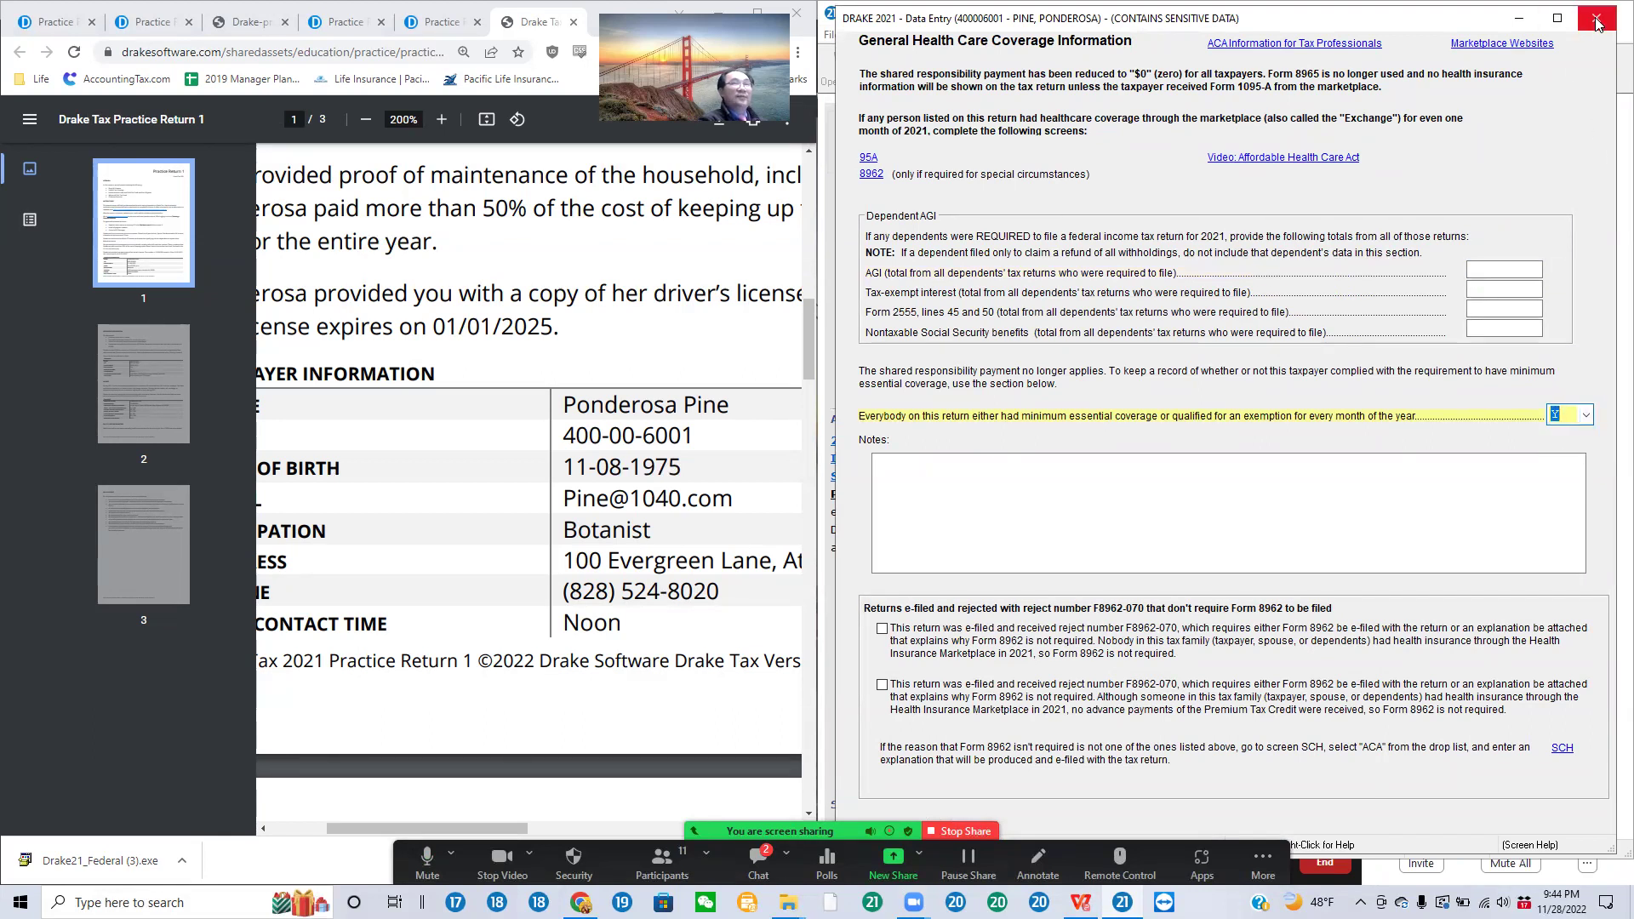
{"action": "left_click", "coordinate": [1596, 18]}
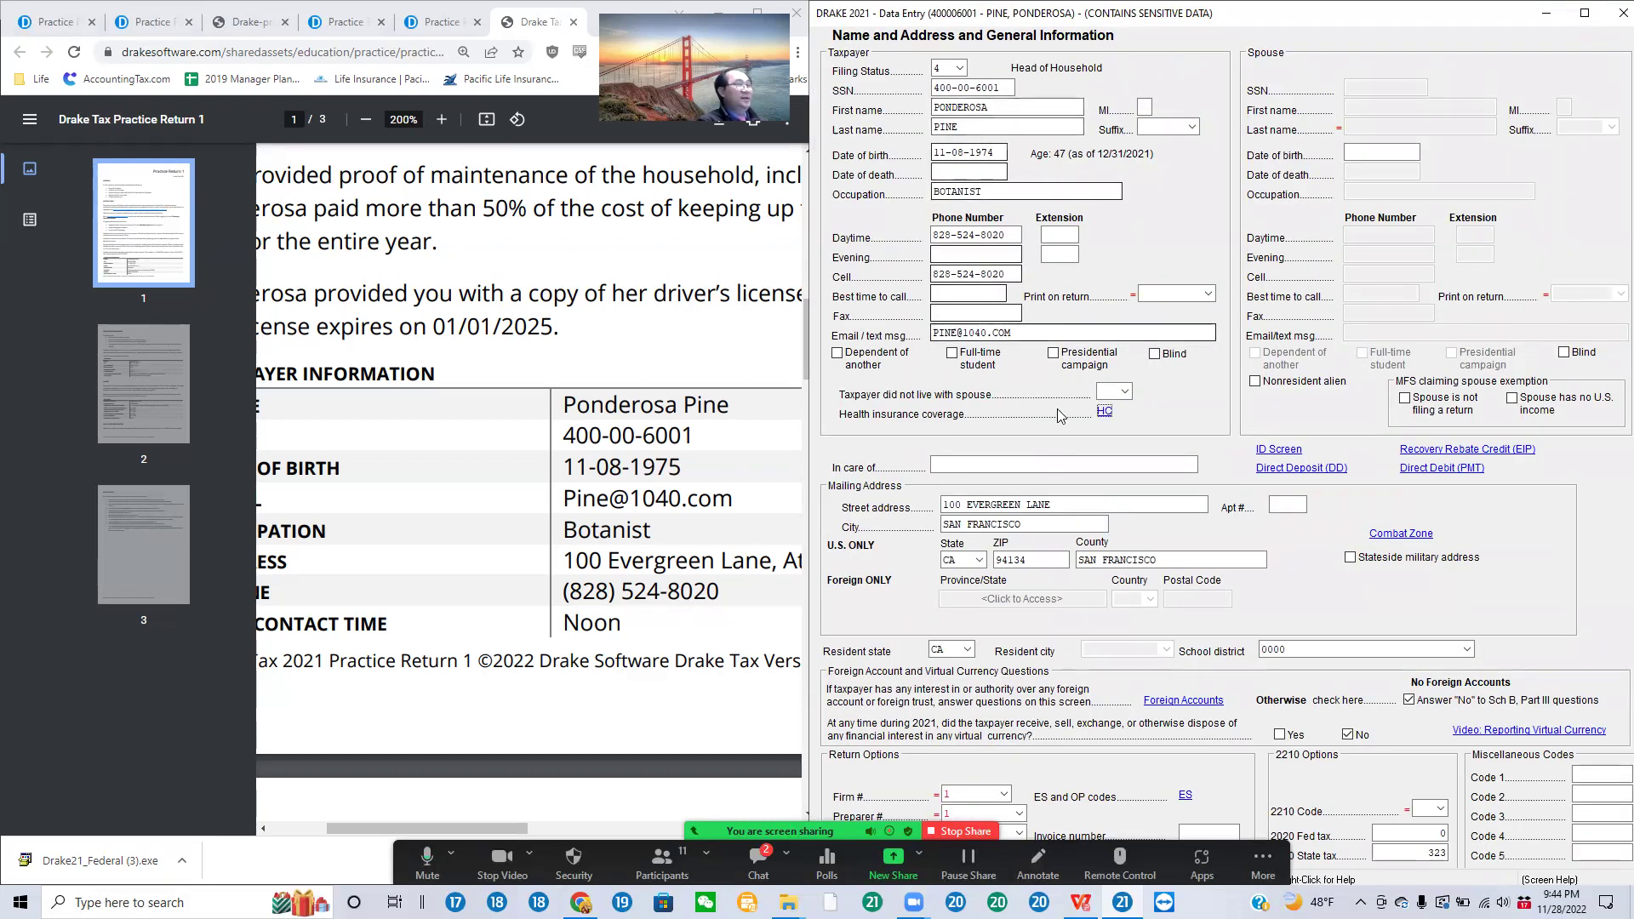
{"action": "left_click", "coordinate": [1278, 449]}
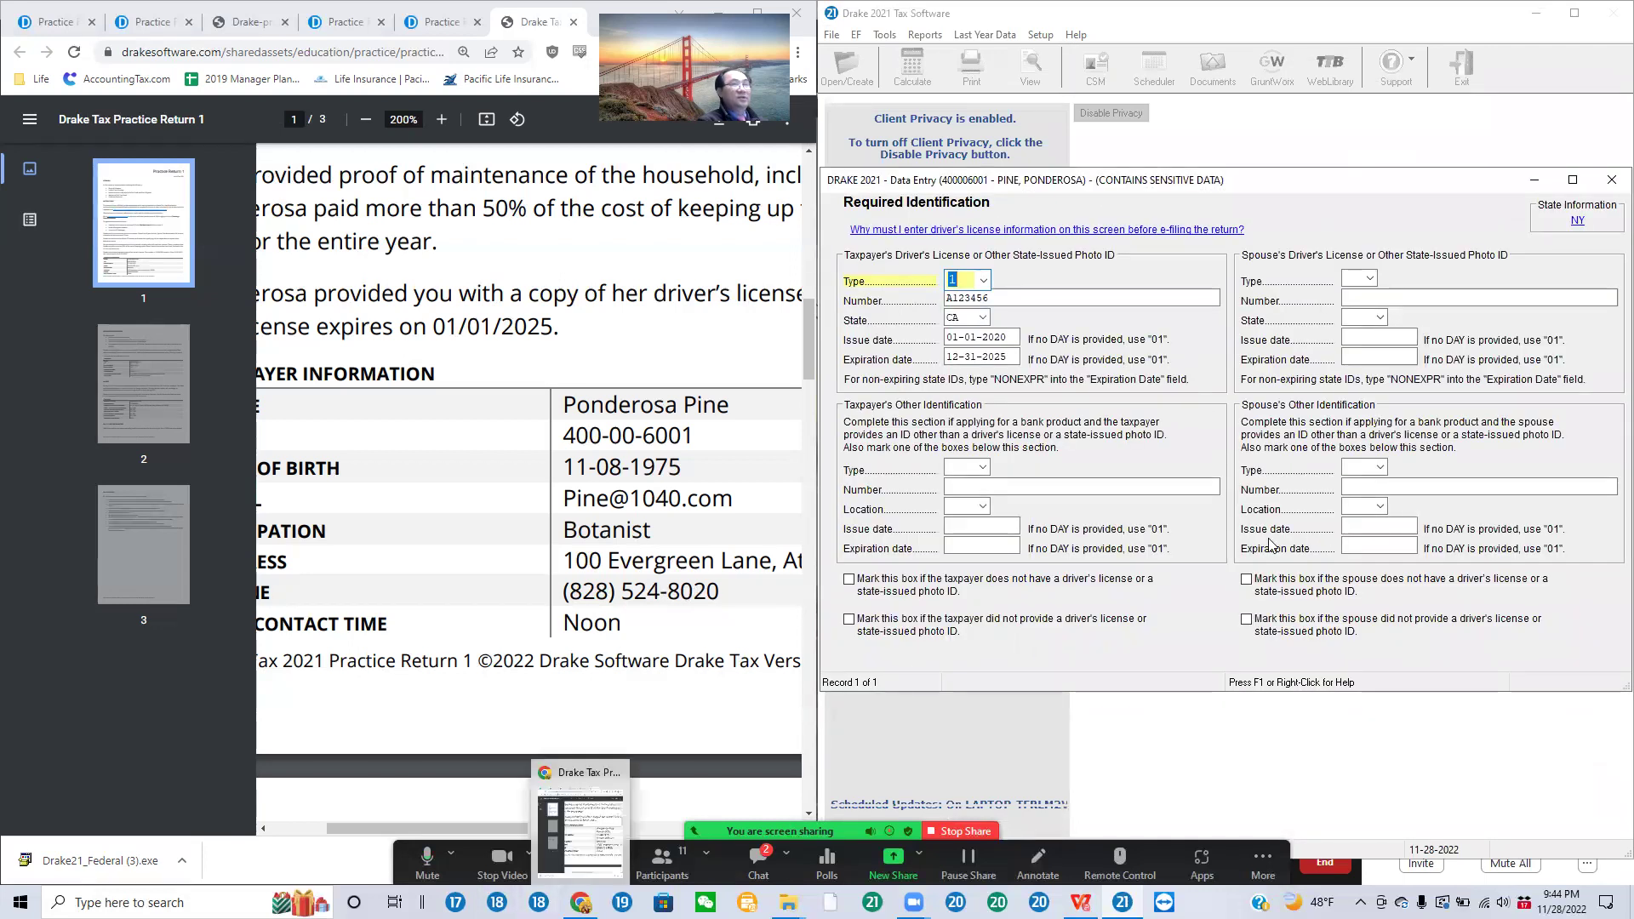
{"action": "left_click", "coordinate": [1611, 180]}
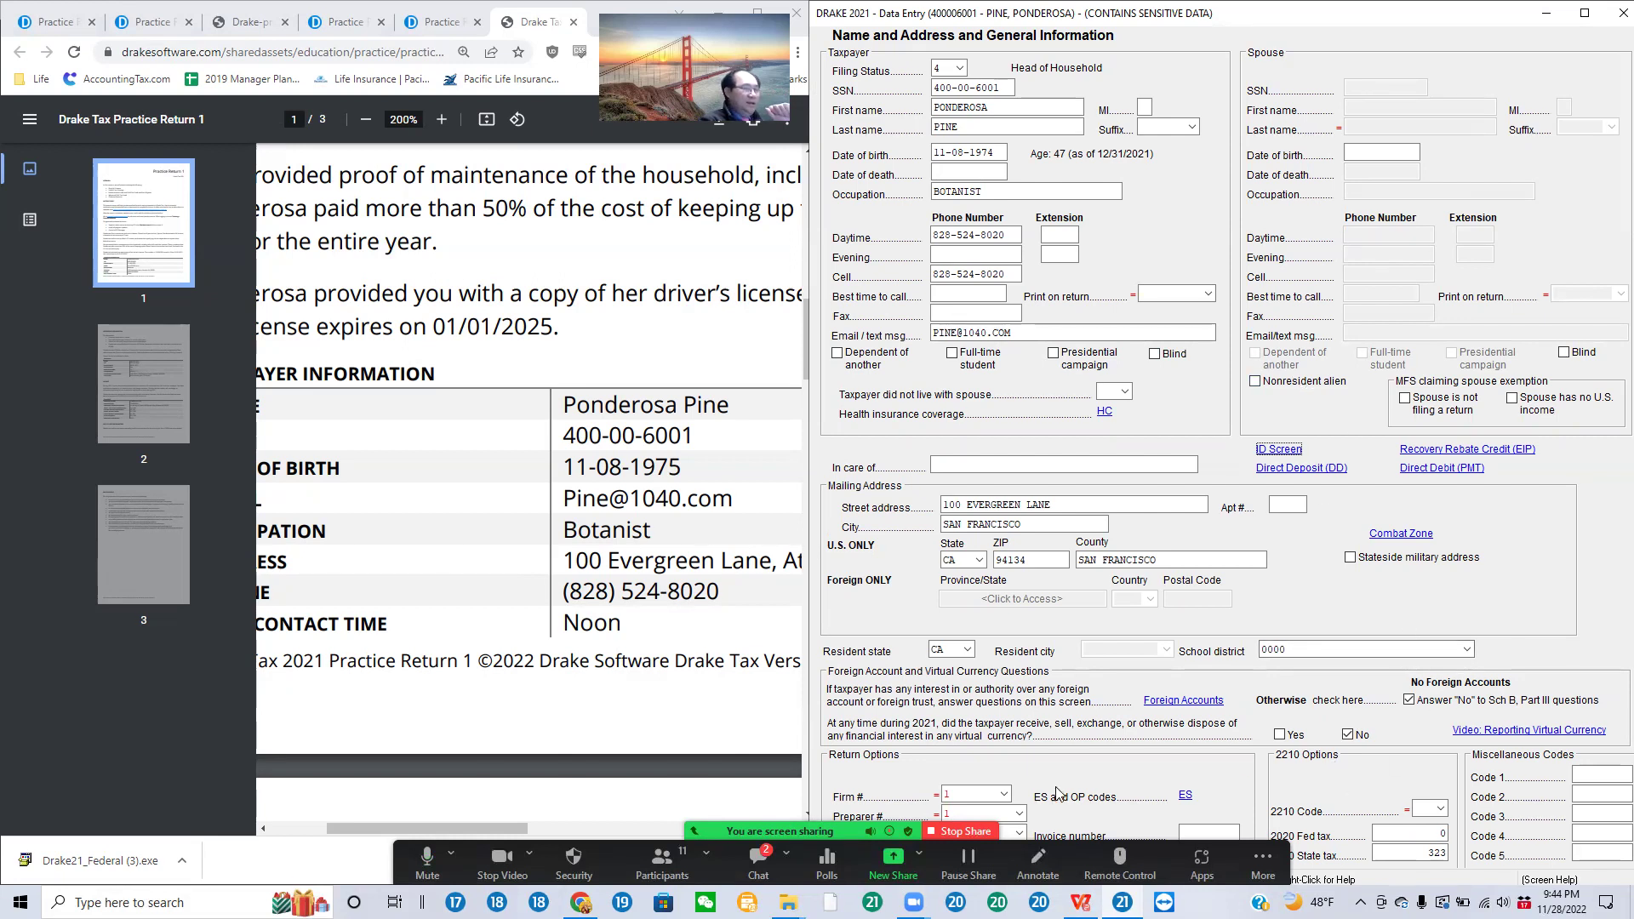
Step: Confirm Firm # 1 in the return options and exit the Name and Address screen
{"action": "left_click", "coordinate": [1006, 795]}
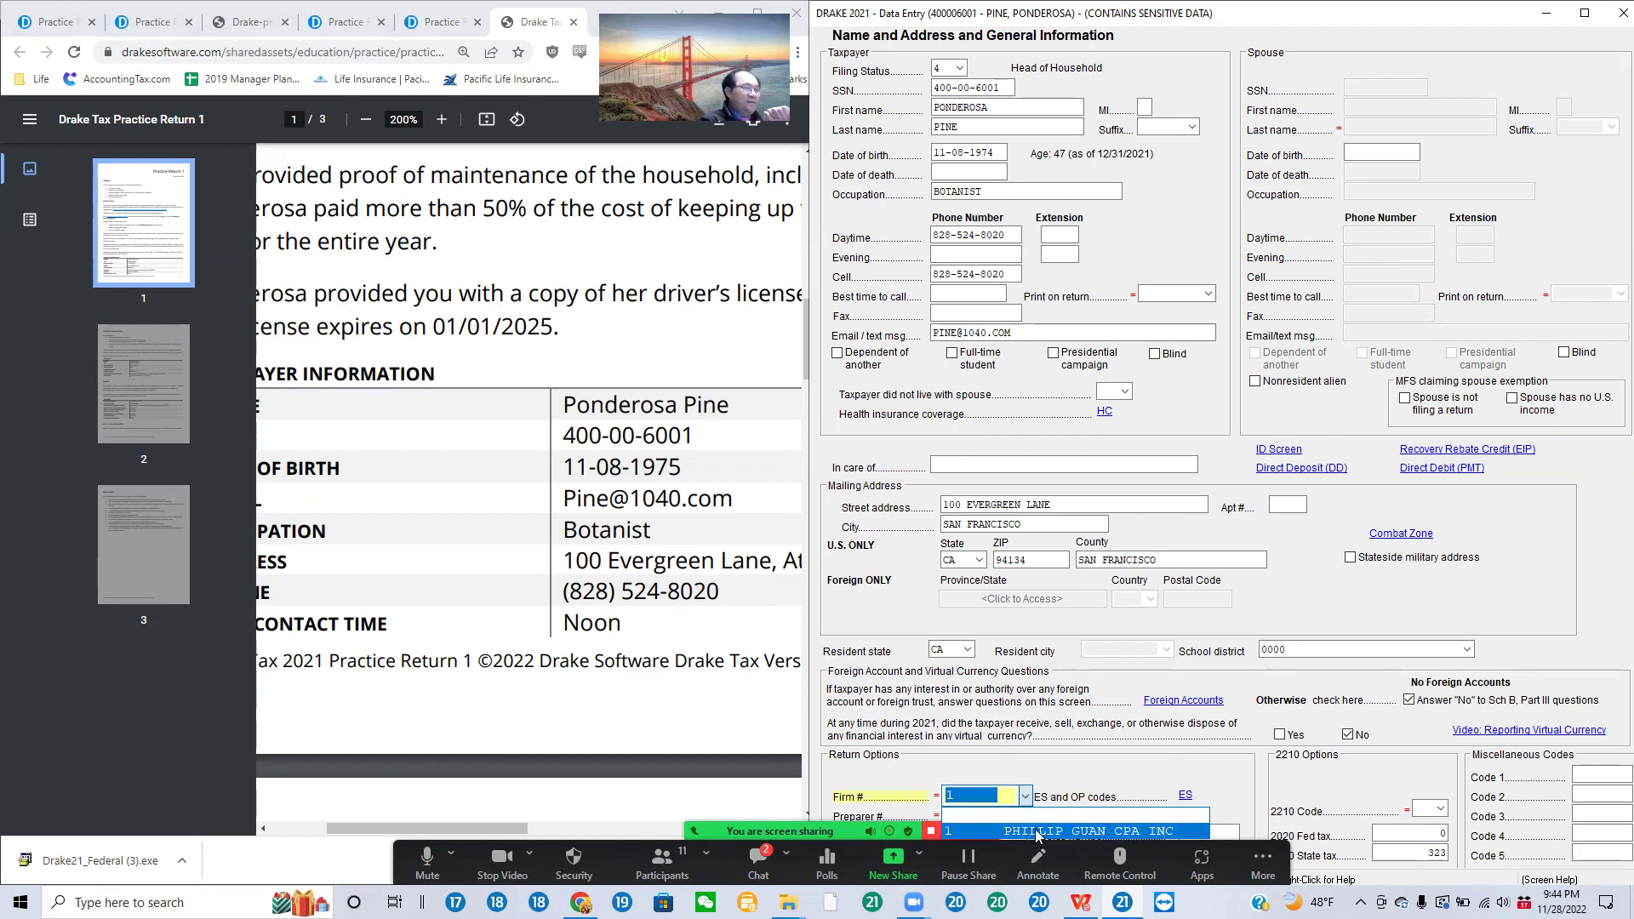
{"action": "left_click", "coordinate": [1025, 795]}
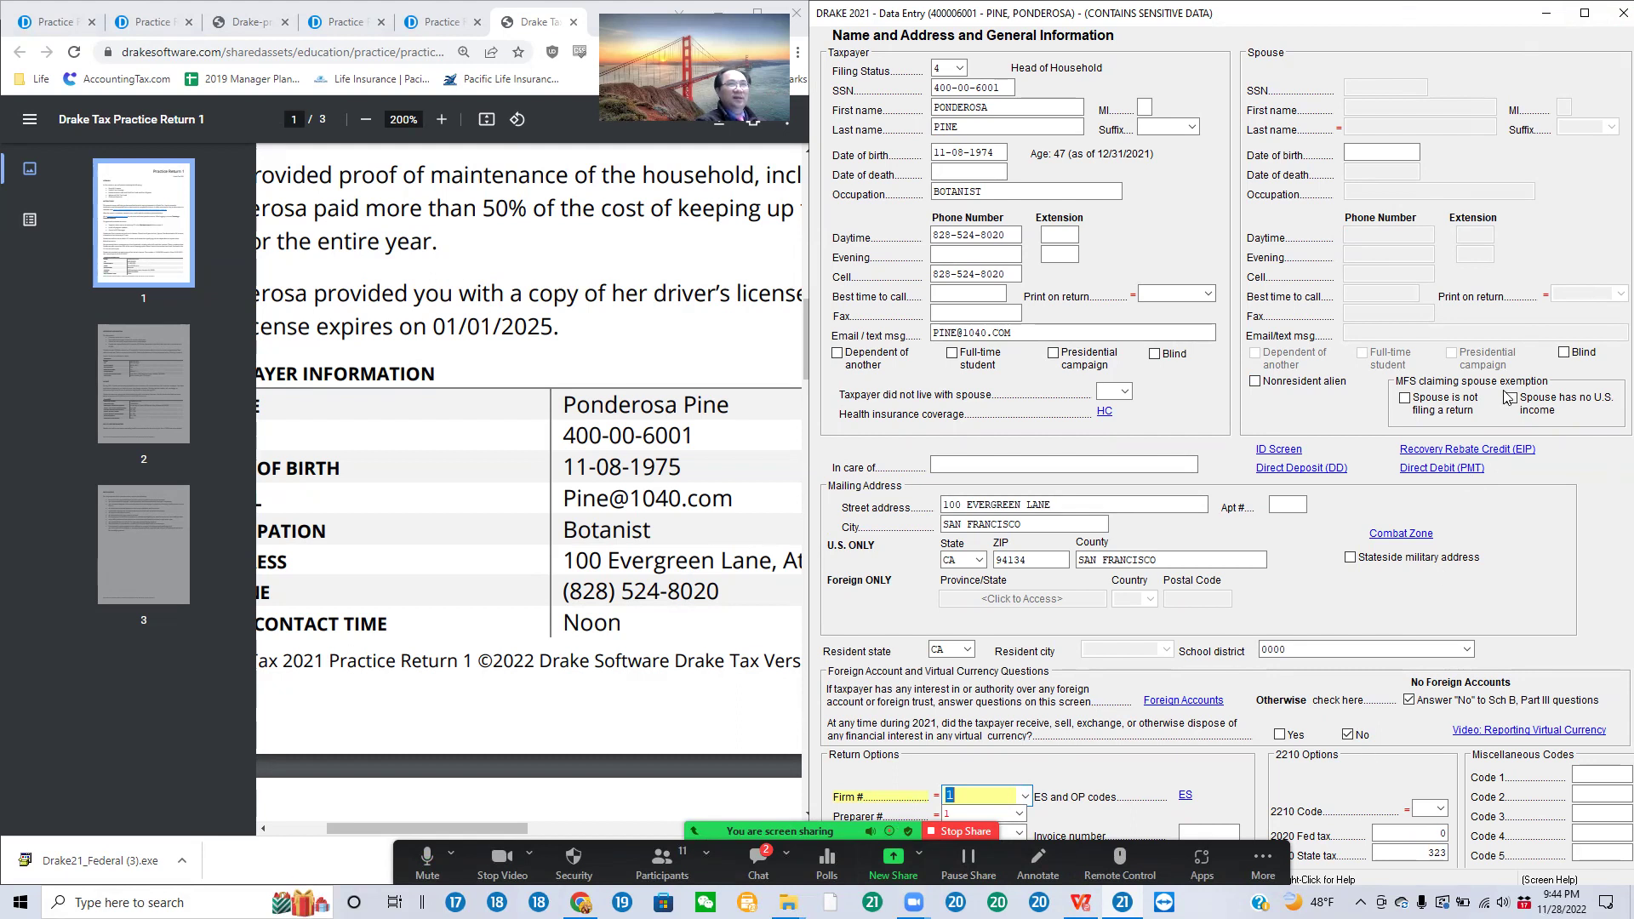
{"action": "key", "text": "Escape"}
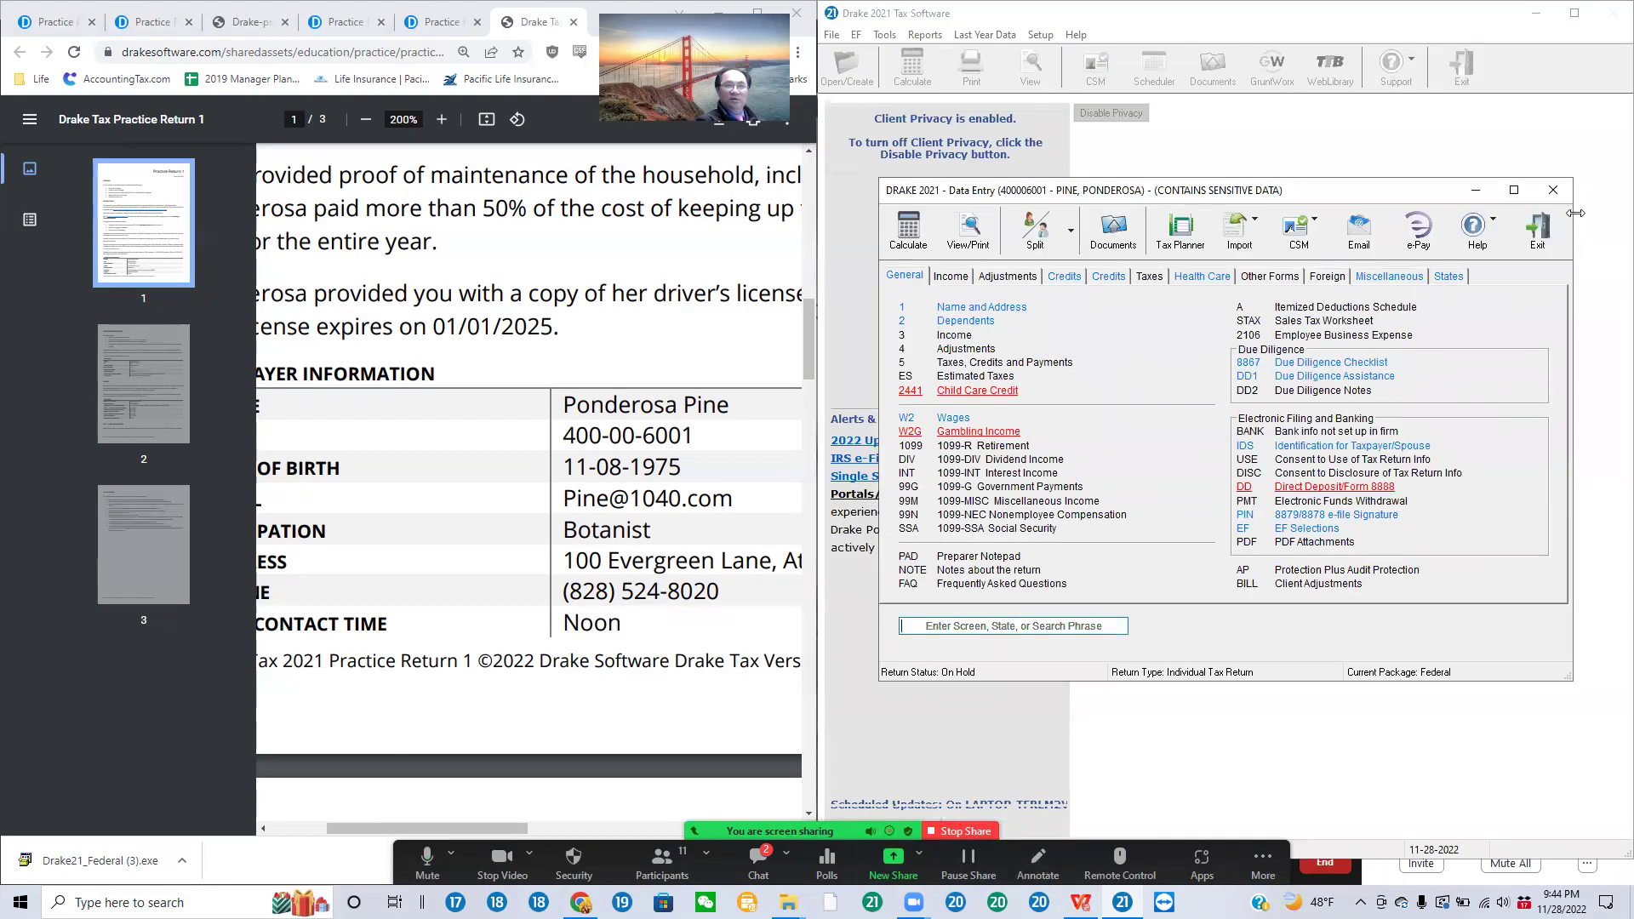
Step: Open Spruce's dependent form and review his SSN, SON relationship, 05-01-2015 birth date and 3600 childcare
{"action": "left_click", "coordinate": [975, 323]}
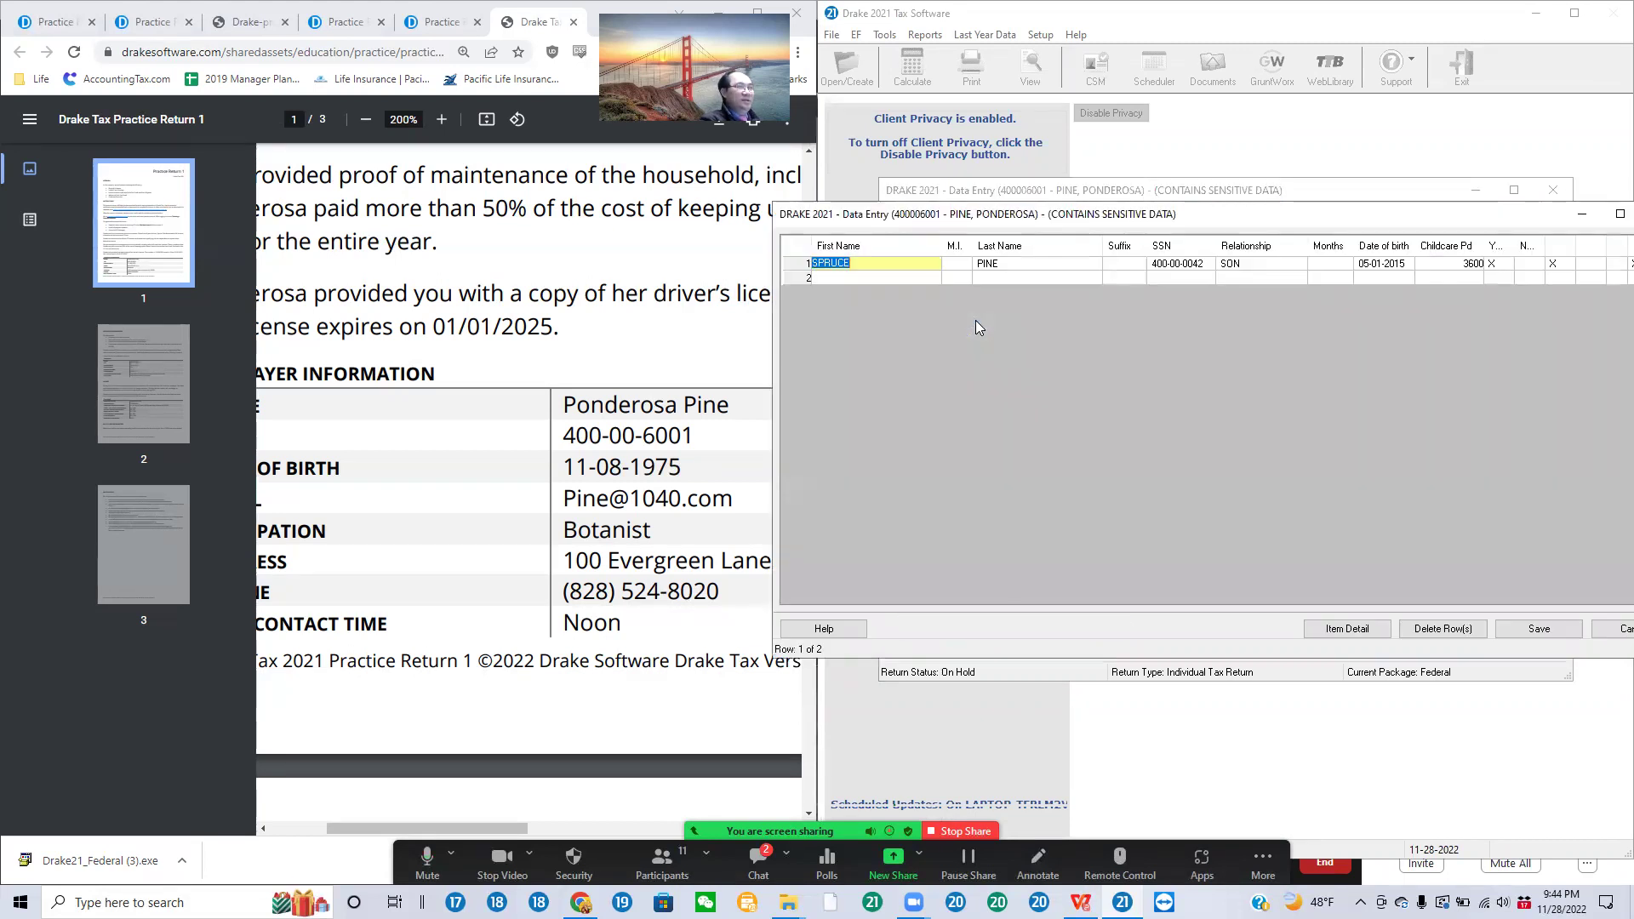
{"action": "left_click", "coordinate": [888, 264]}
{"action": "key", "text": "F3"}
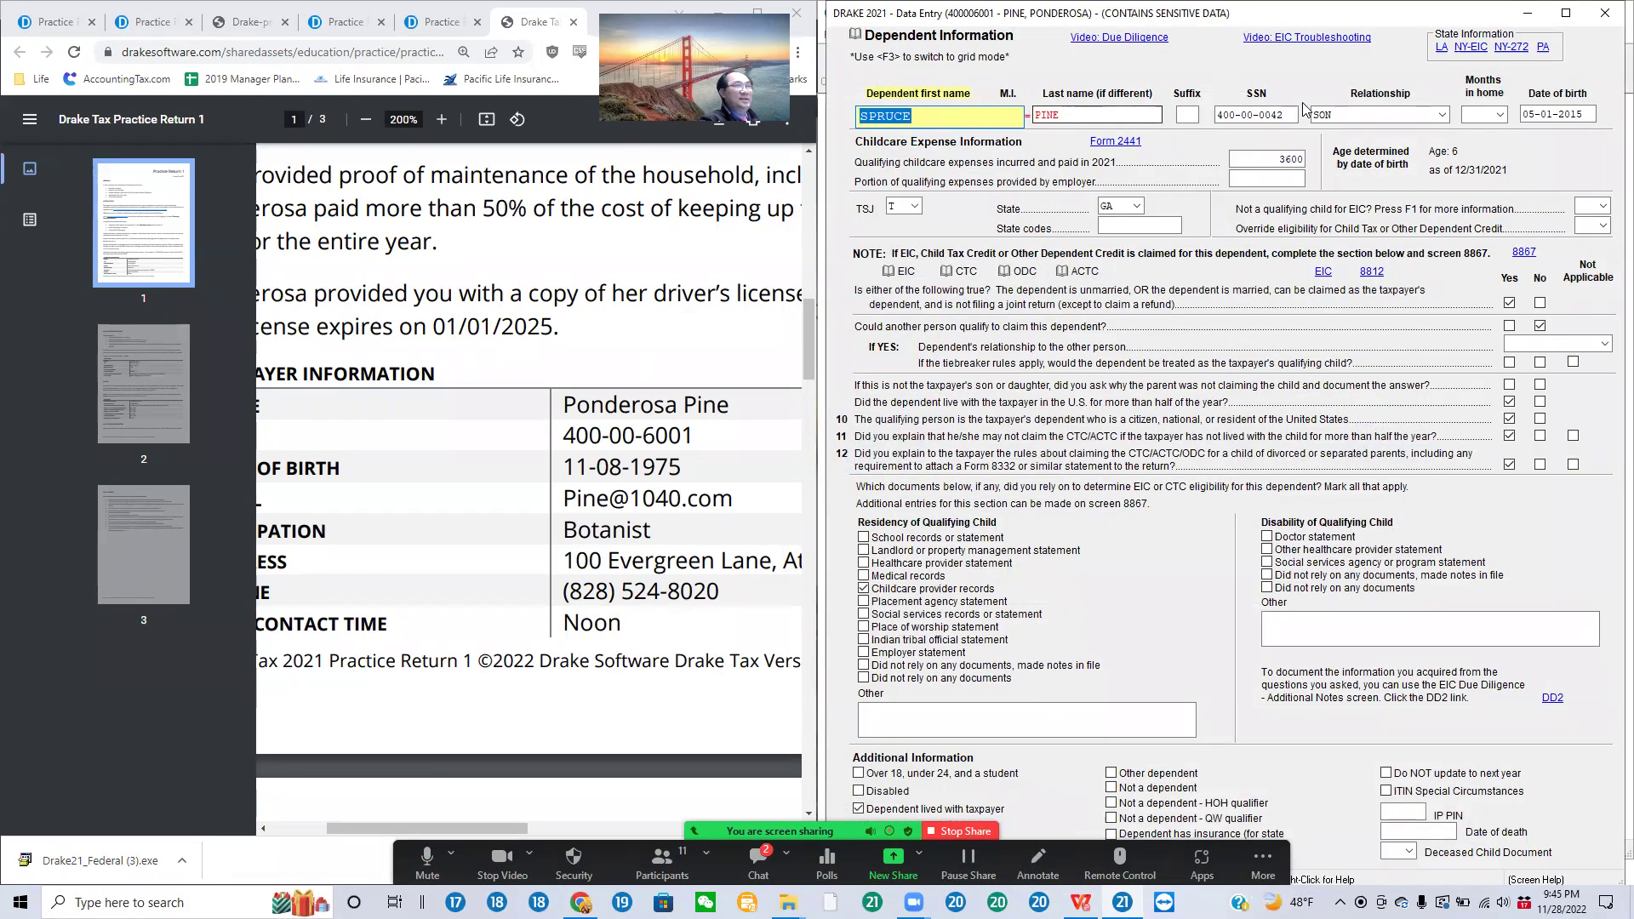
{"action": "left_click", "coordinate": [1302, 114]}
{"action": "left_click", "coordinate": [1370, 116]}
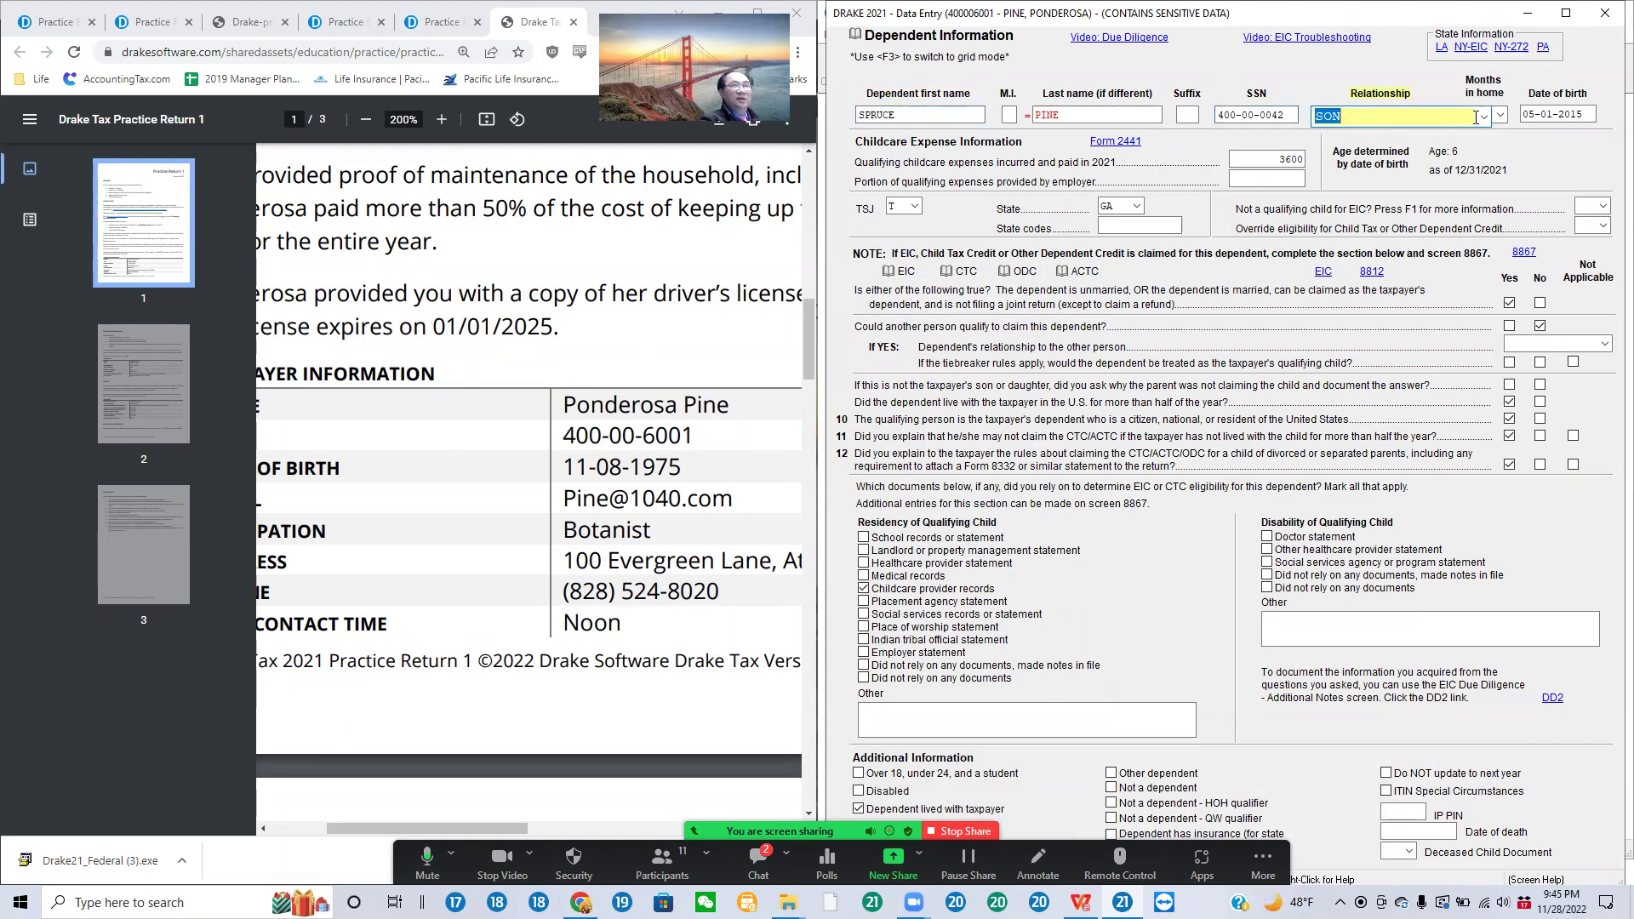
{"action": "left_click", "coordinate": [1540, 115]}
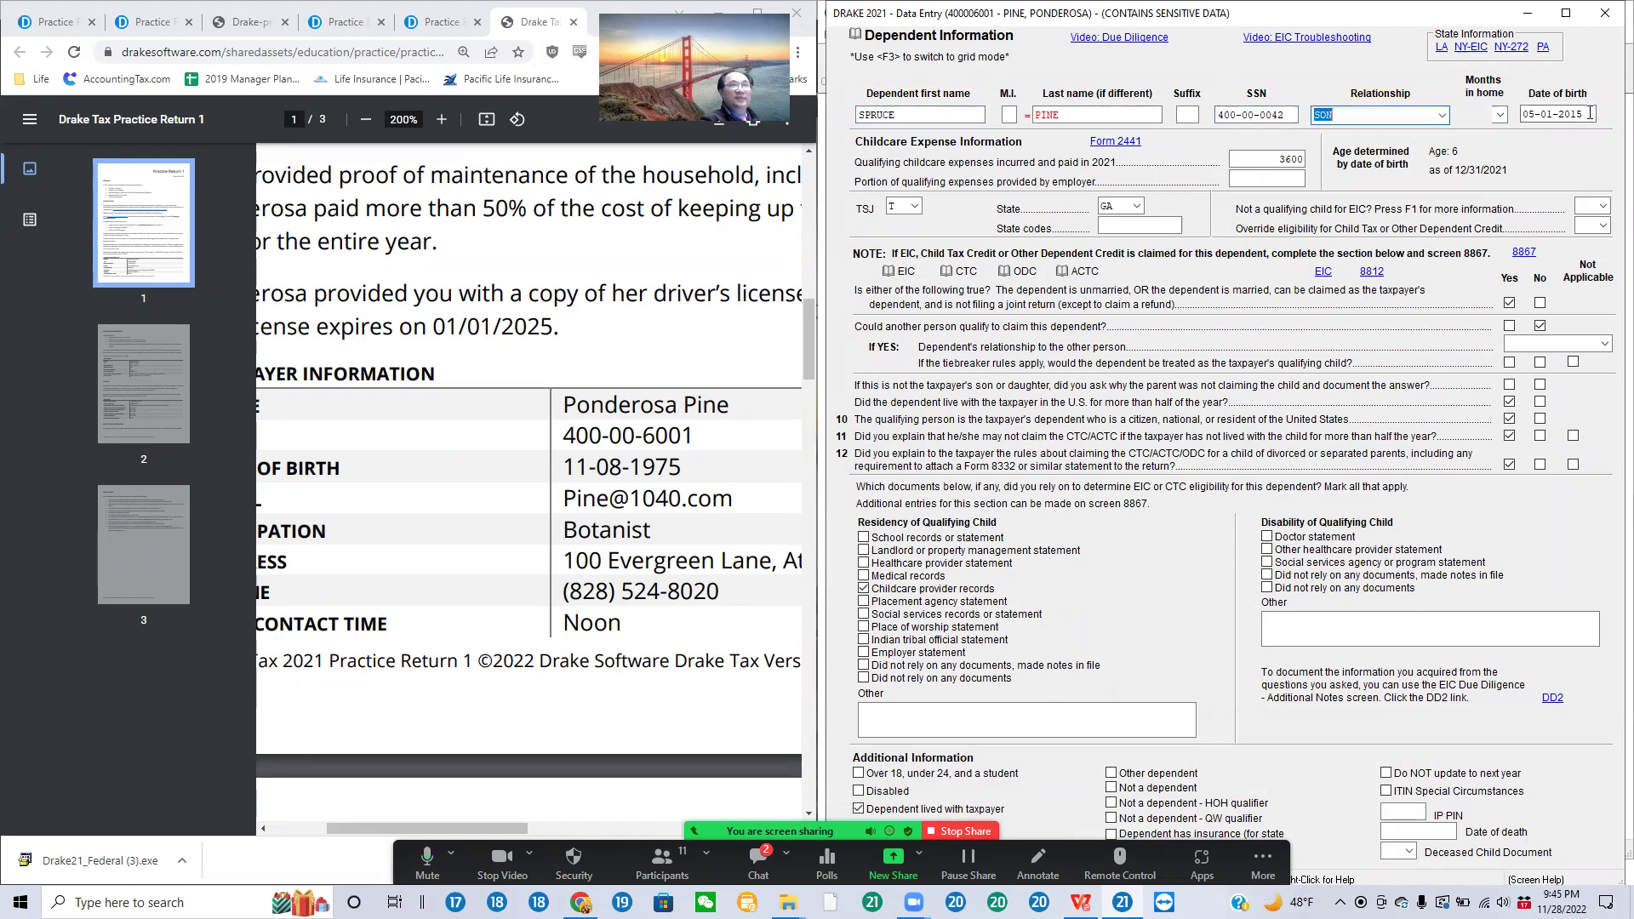
{"action": "left_click", "coordinate": [1266, 160]}
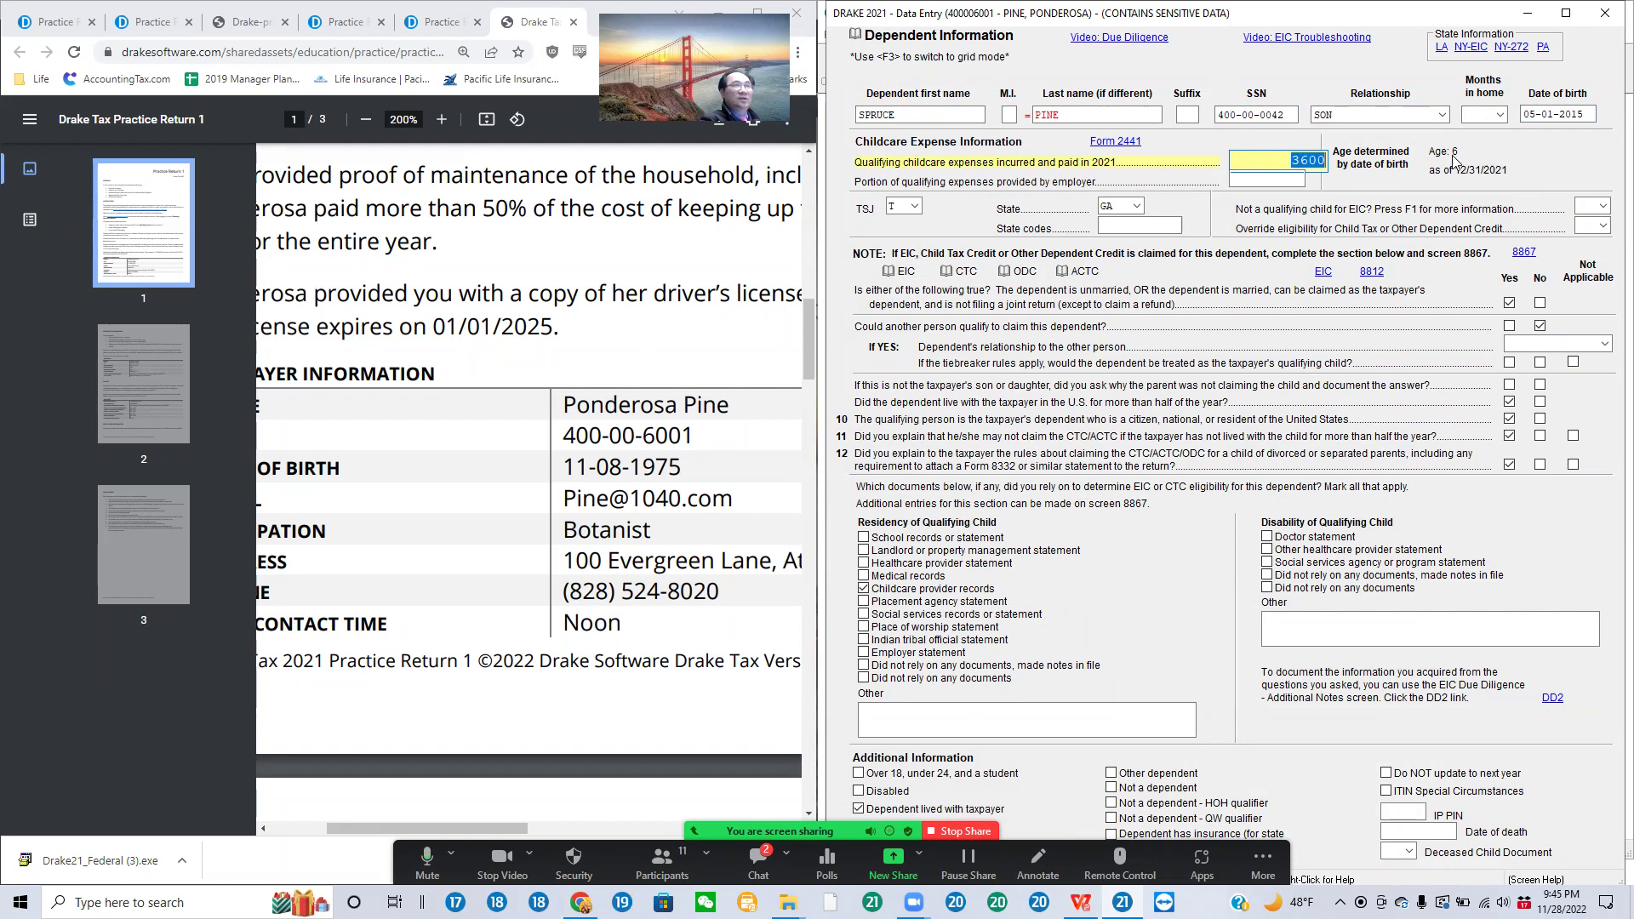
Step: Change the childcare expense state to CA and set TSJ to T for the taxpayer
{"action": "left_click", "coordinate": [1138, 206]}
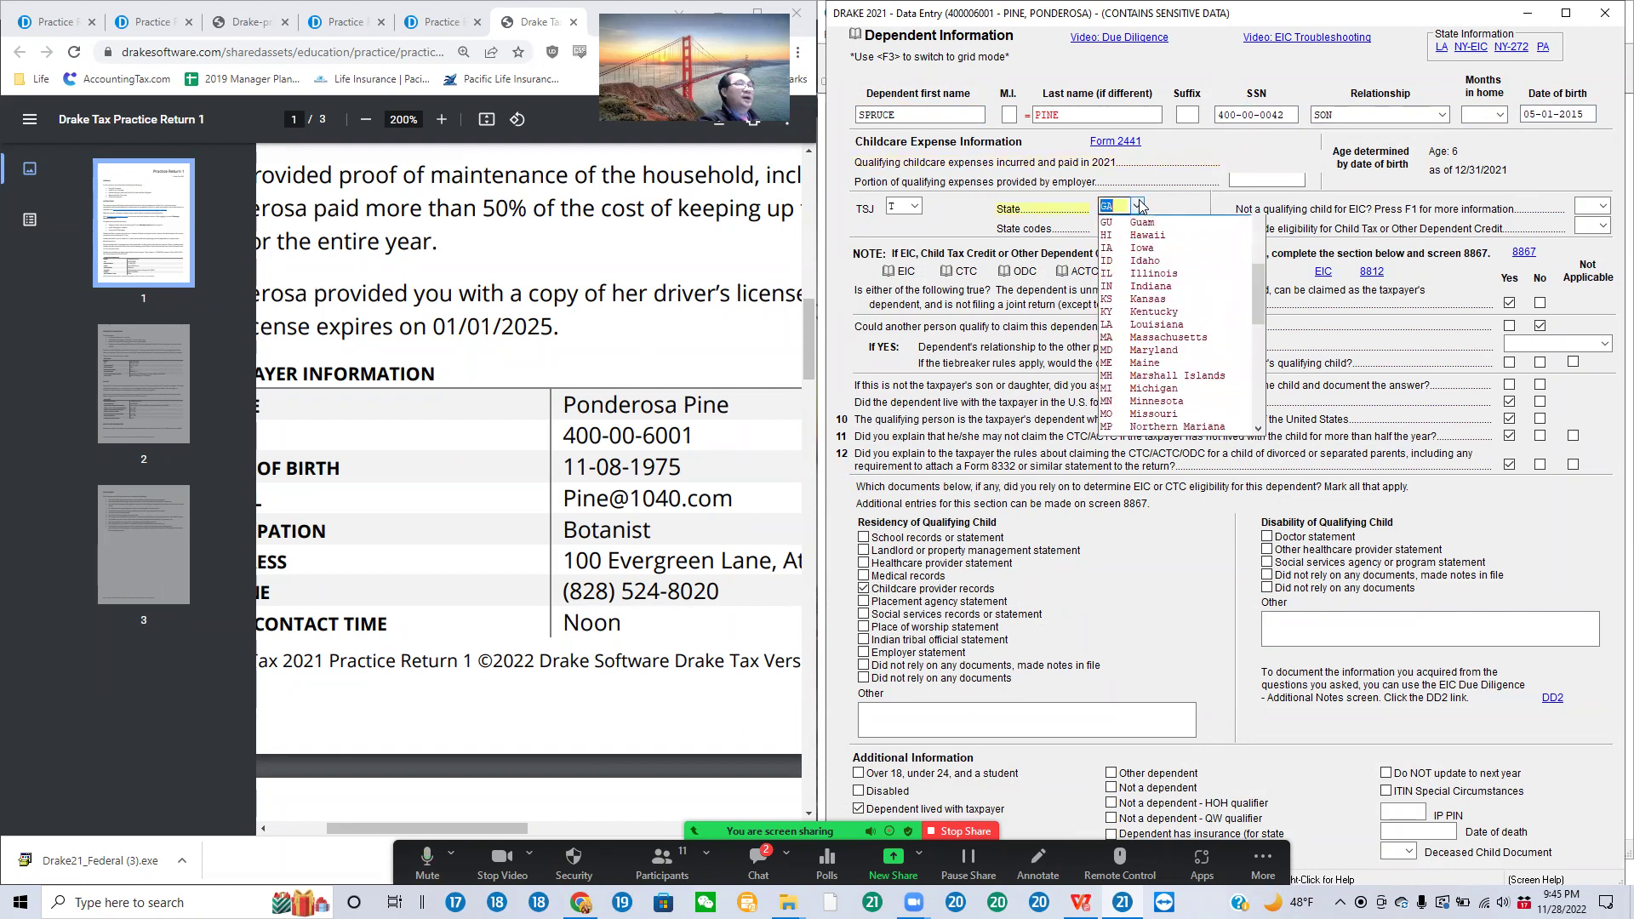
{"action": "scroll", "coordinate": [1133, 239], "scroll_direction": "up", "scroll_amount": 4}
{"action": "scroll", "coordinate": [1133, 239], "scroll_direction": "up", "scroll_amount": 1}
{"action": "left_click", "coordinate": [1128, 308]}
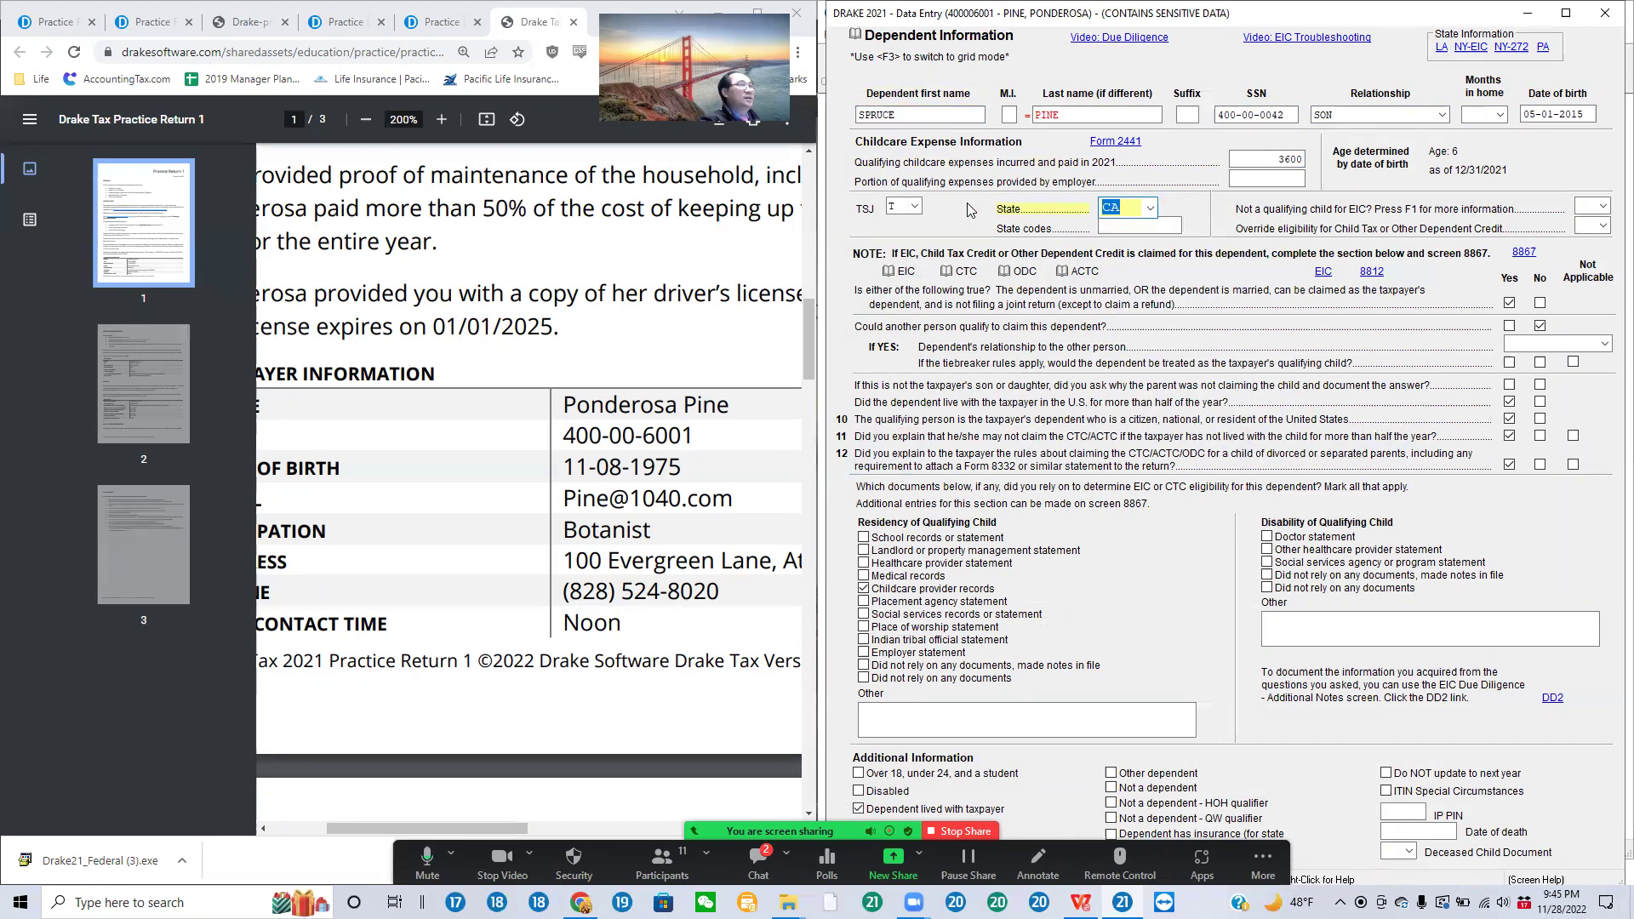
{"action": "left_click", "coordinate": [915, 207]}
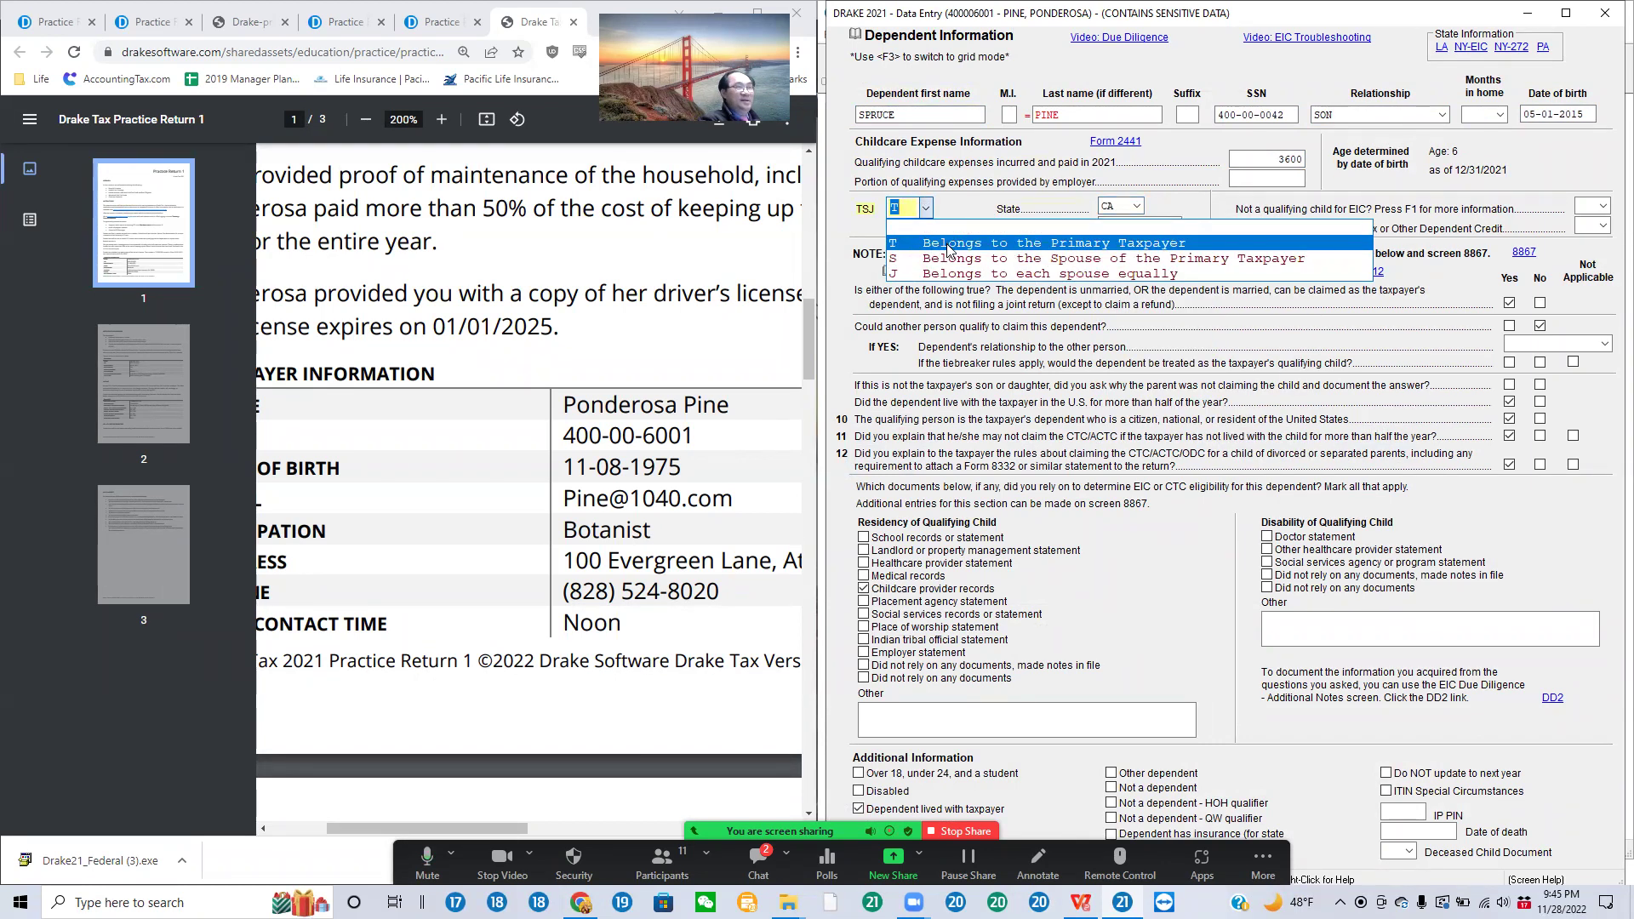
{"action": "left_click", "coordinate": [949, 245]}
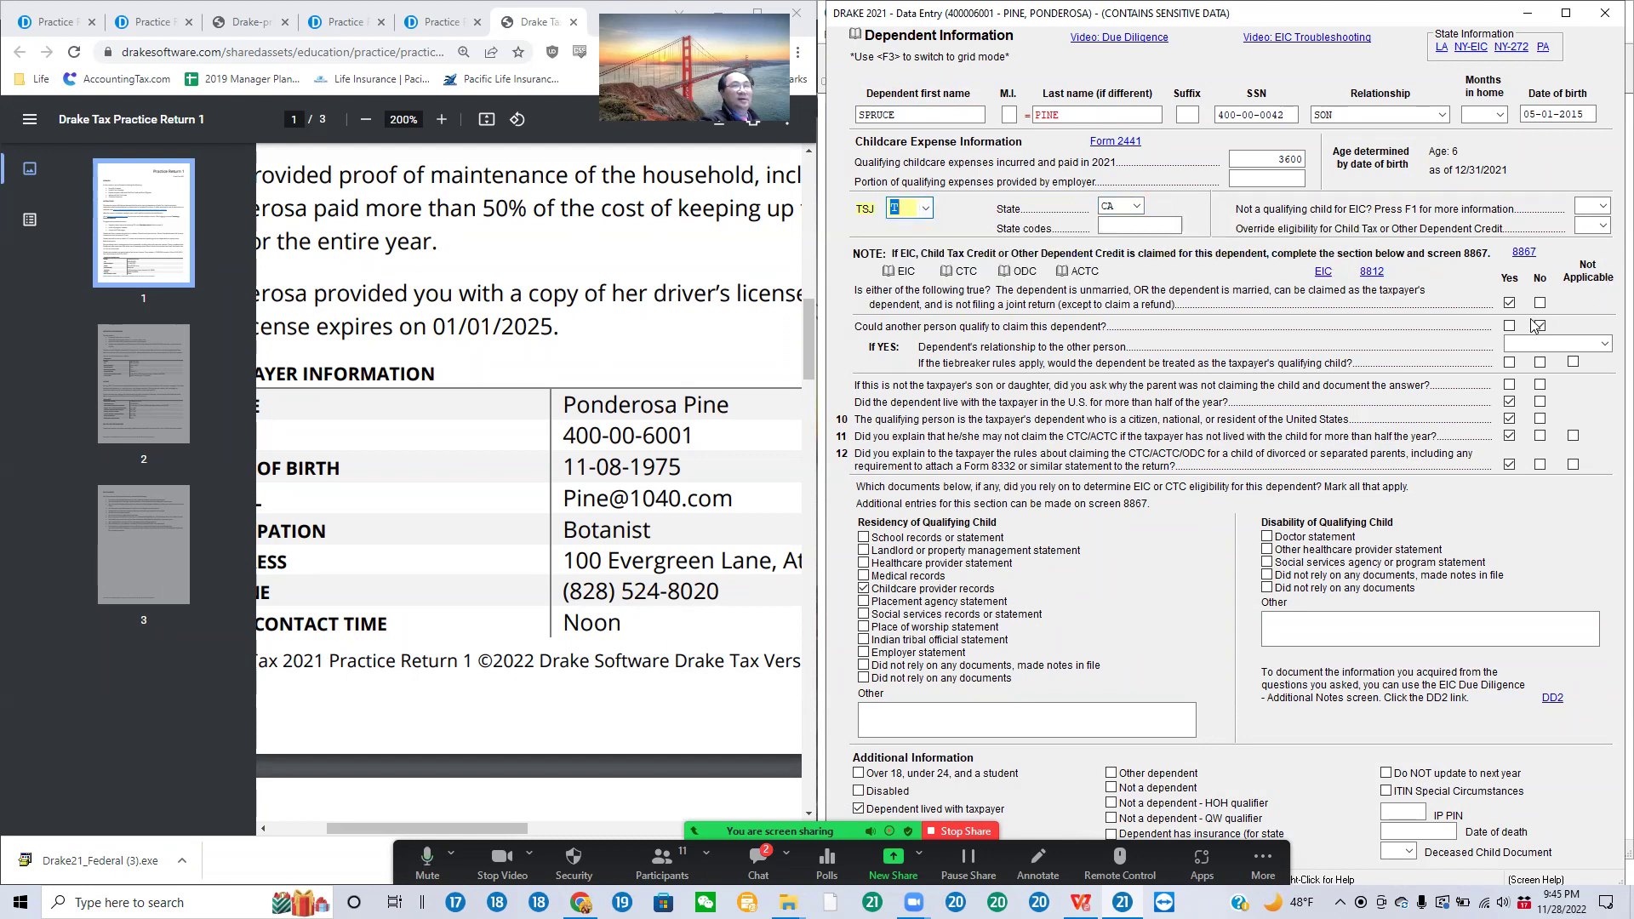
Step: Confirm Yes on the unmarried question and No on another person claiming the son
{"action": "left_click", "coordinate": [1509, 305]}
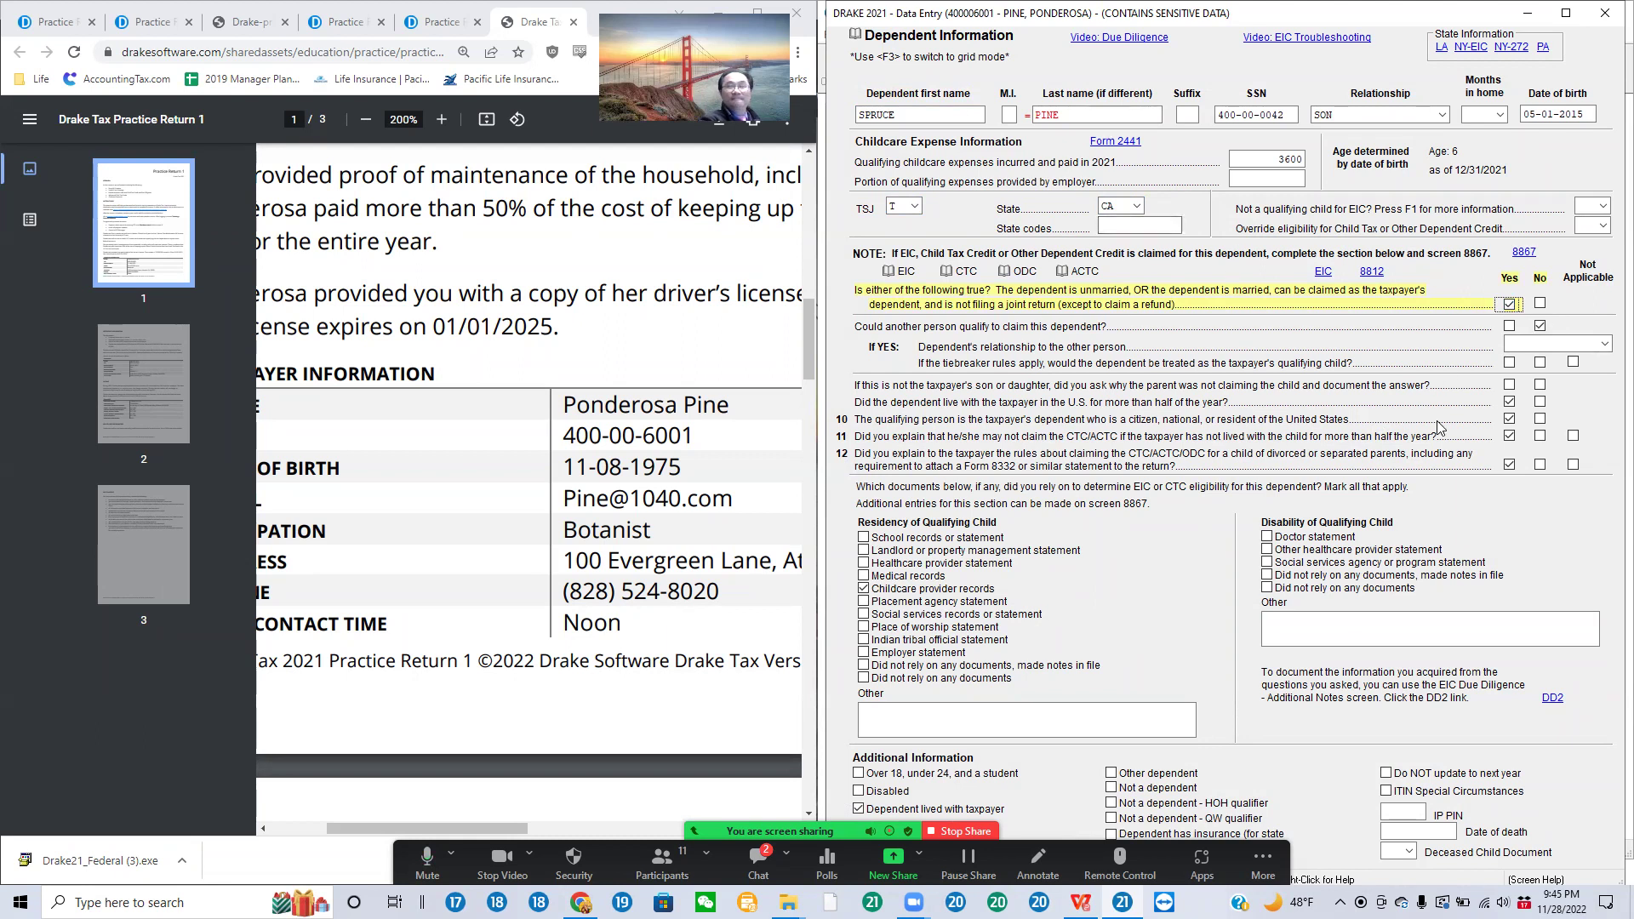
{"action": "left_click", "coordinate": [1542, 327]}
{"action": "left_click", "coordinate": [1544, 330]}
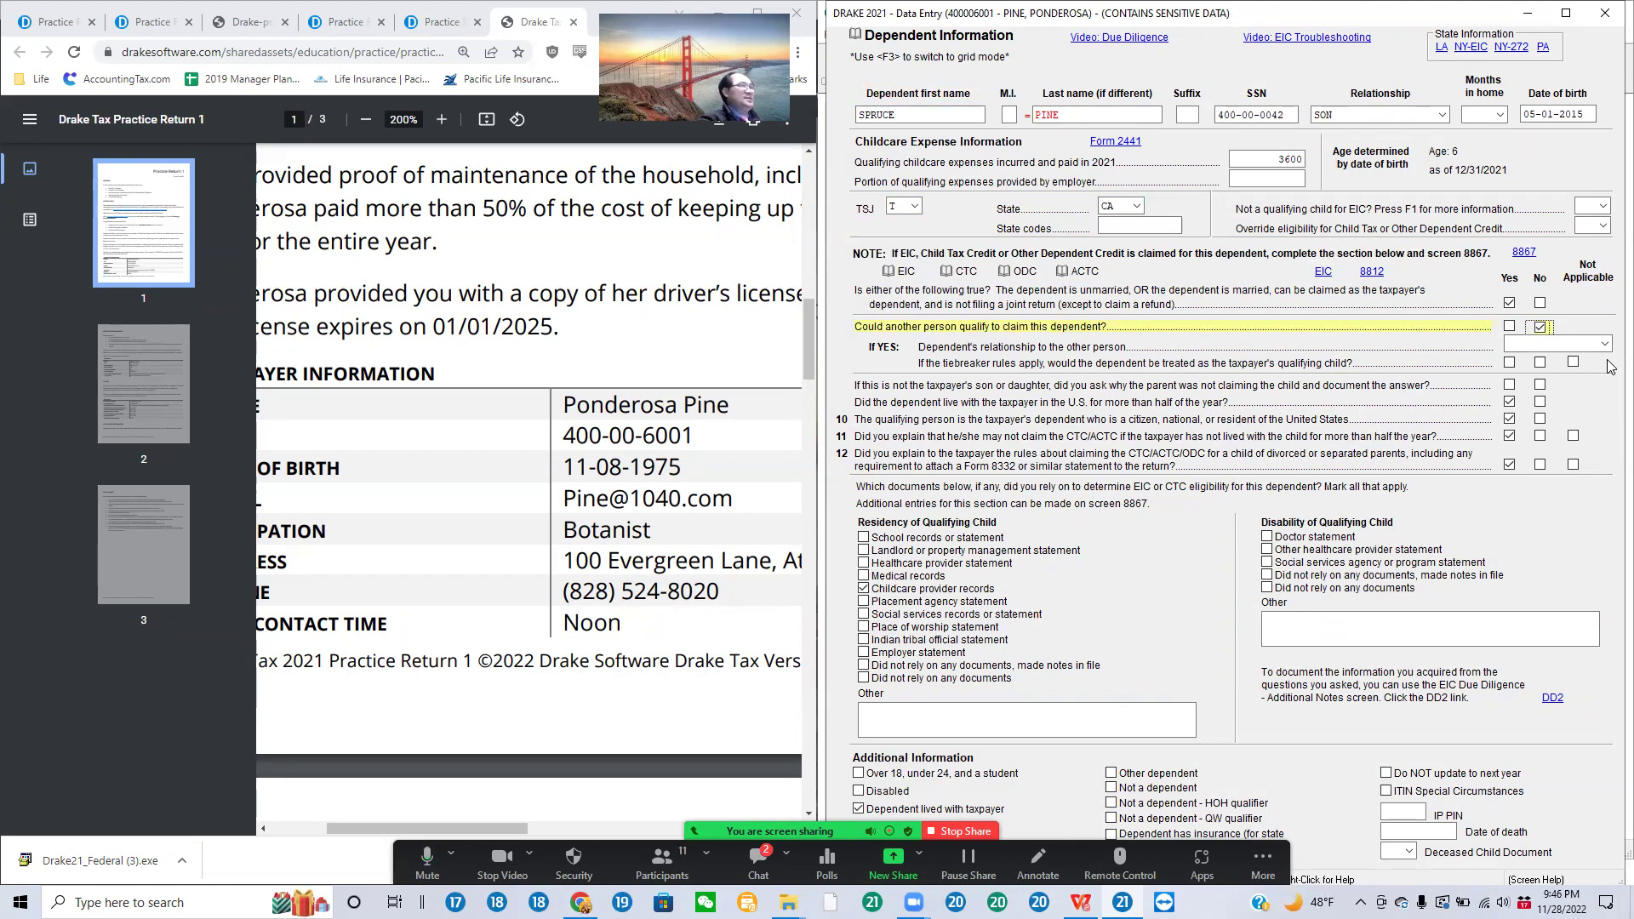
{"action": "scroll", "coordinate": [553, 622], "scroll_direction": "down", "scroll_amount": 5}
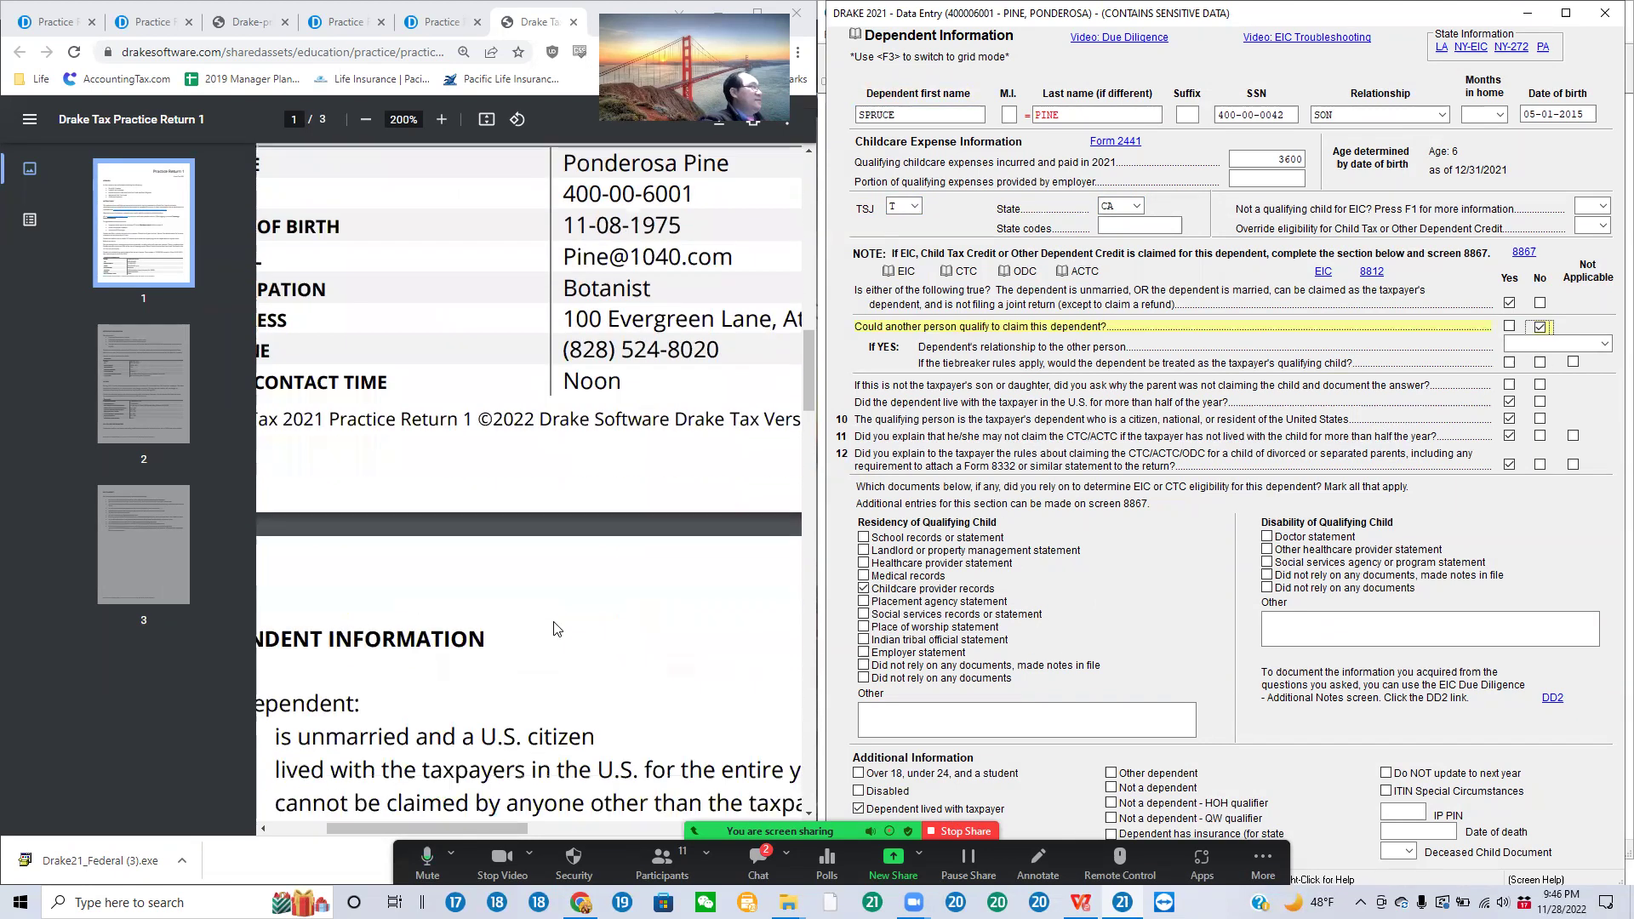
{"action": "scroll", "coordinate": [560, 622], "scroll_direction": "up", "scroll_amount": 2}
{"action": "scroll", "coordinate": [571, 626], "scroll_direction": "down", "scroll_amount": 2}
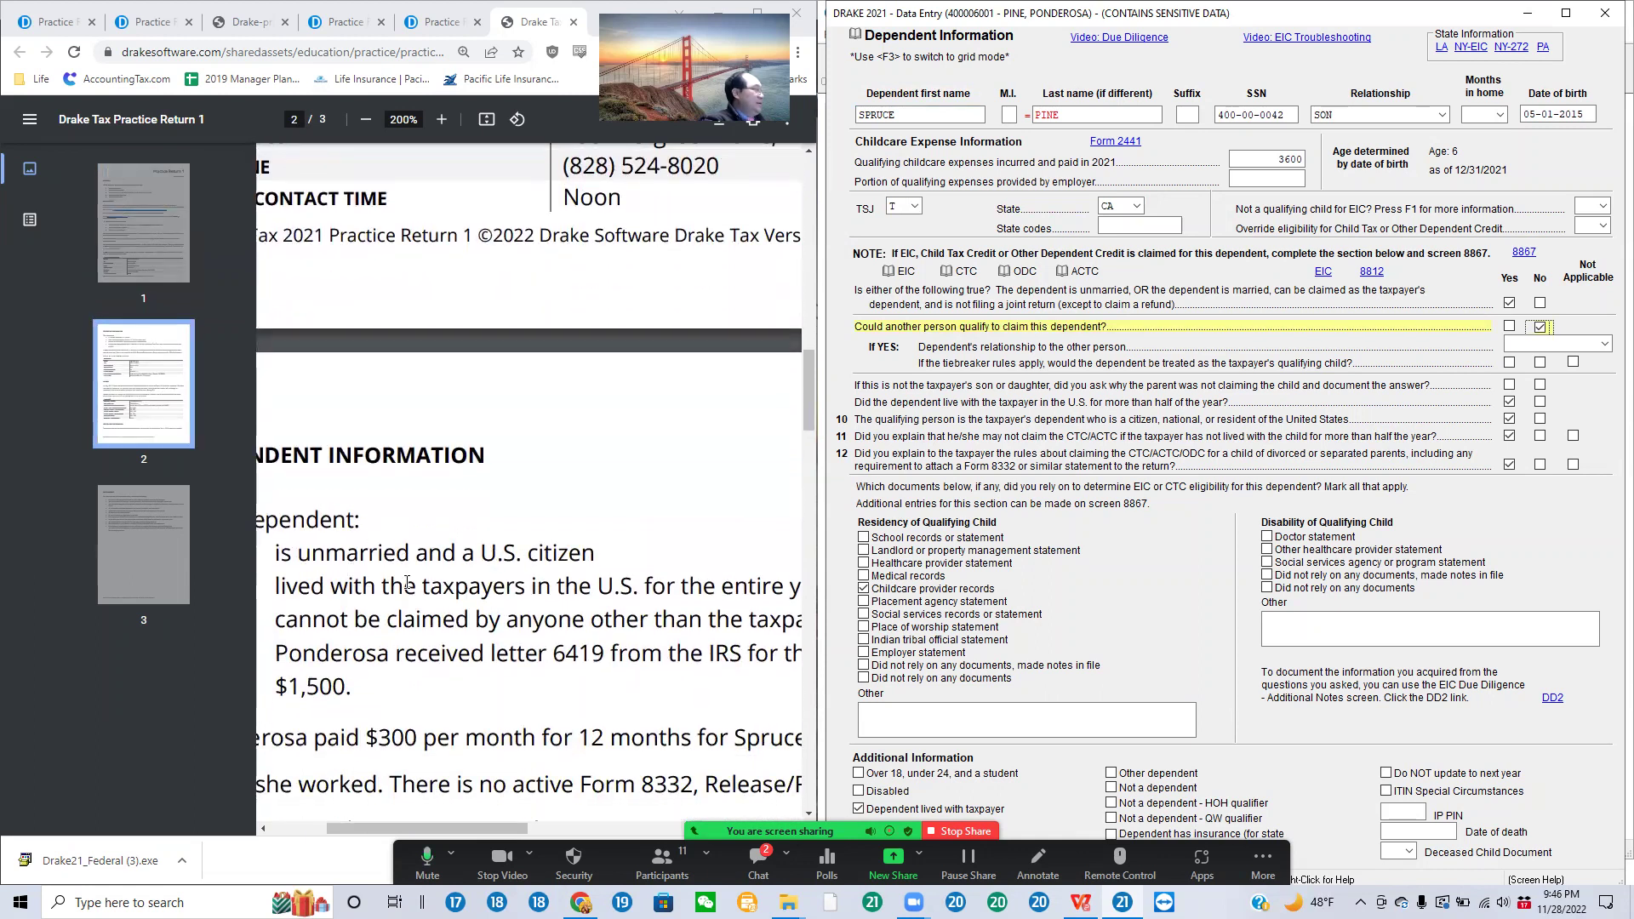
{"action": "left_click_drag", "start_coordinate": [273, 555], "coordinate": [420, 691]}
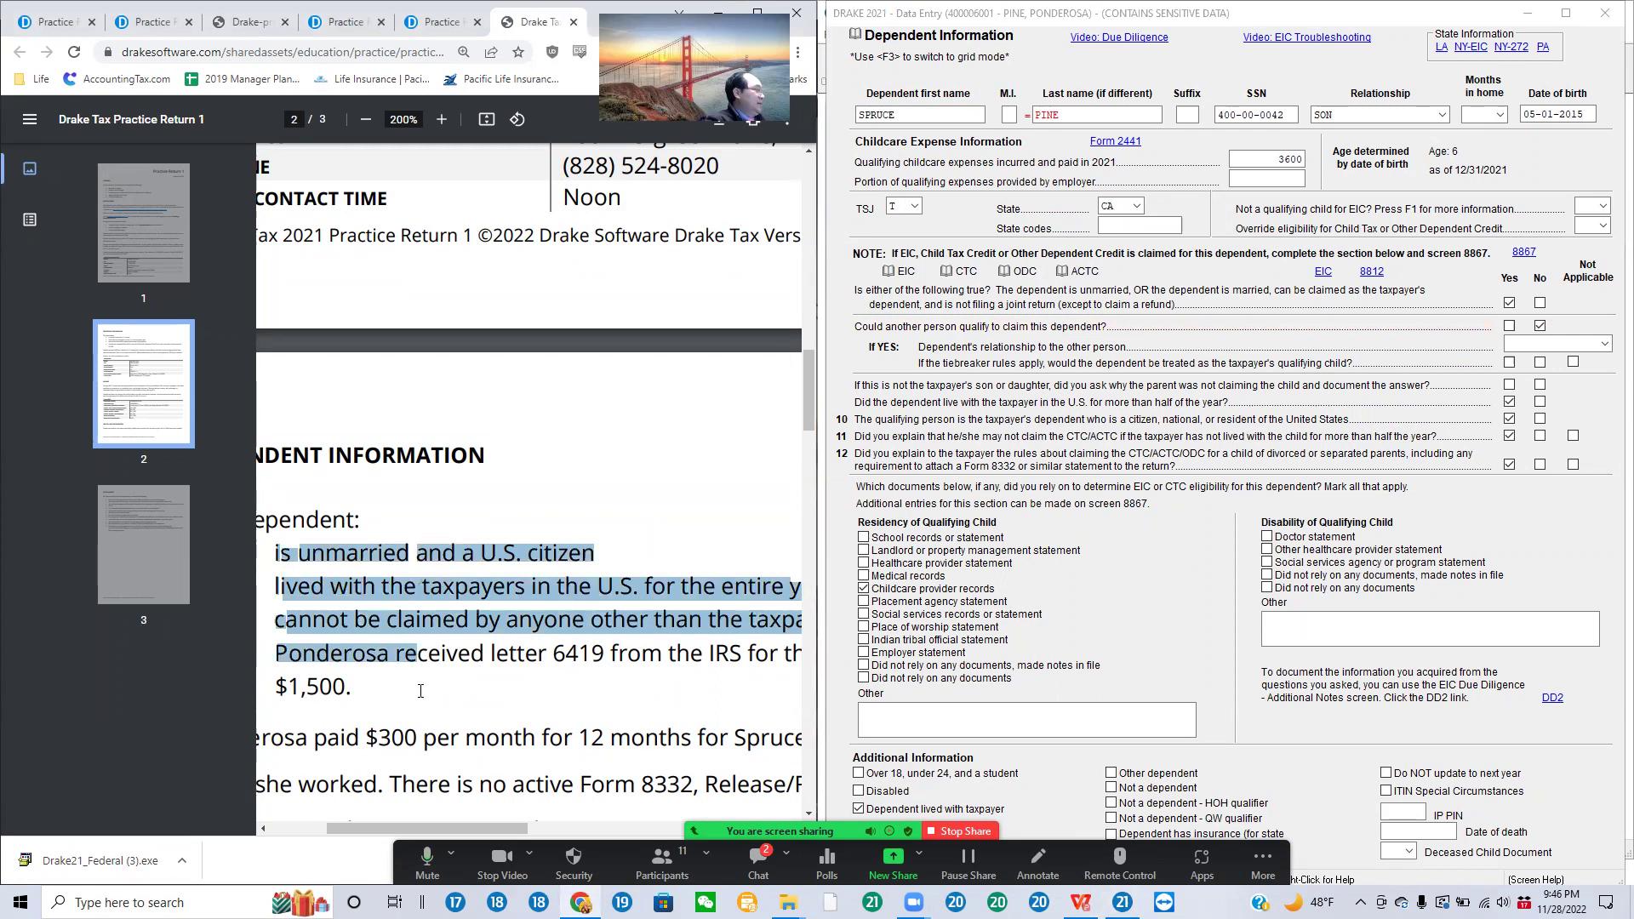
{"action": "left_click_drag", "start_coordinate": [629, 712], "coordinate": [734, 725]}
{"action": "scroll", "coordinate": [733, 727], "scroll_direction": "down", "scroll_amount": 2}
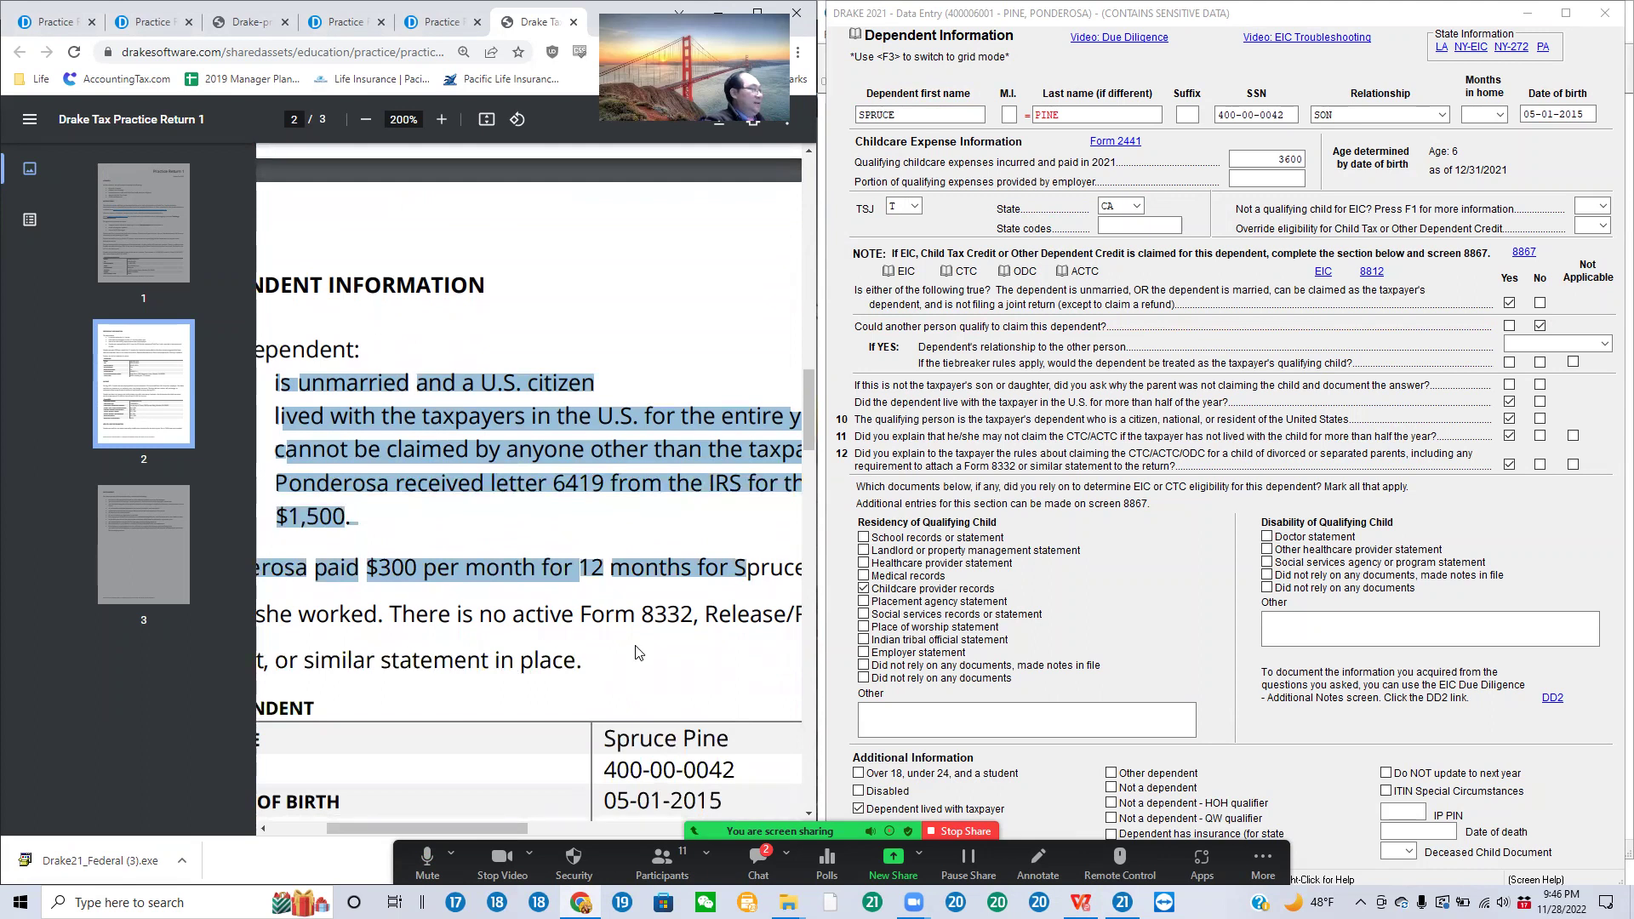
{"action": "left_click", "coordinate": [638, 652]}
{"action": "left_click_drag", "start_coordinate": [271, 572], "coordinate": [614, 662]}
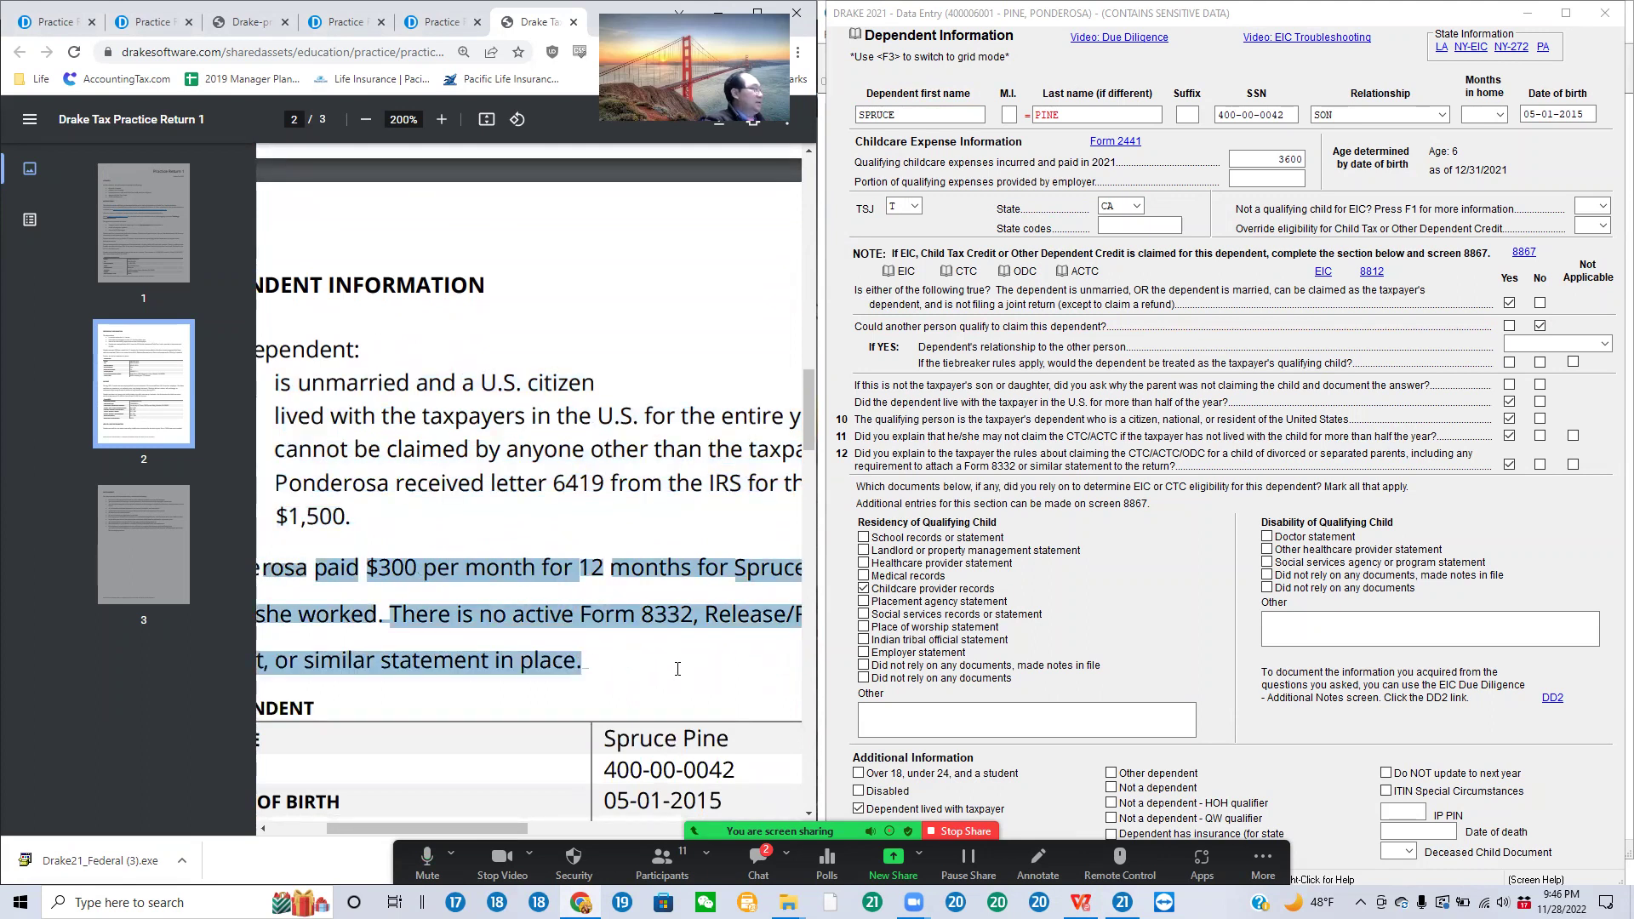
{"action": "scroll", "coordinate": [676, 634], "scroll_direction": "up", "scroll_amount": 4}
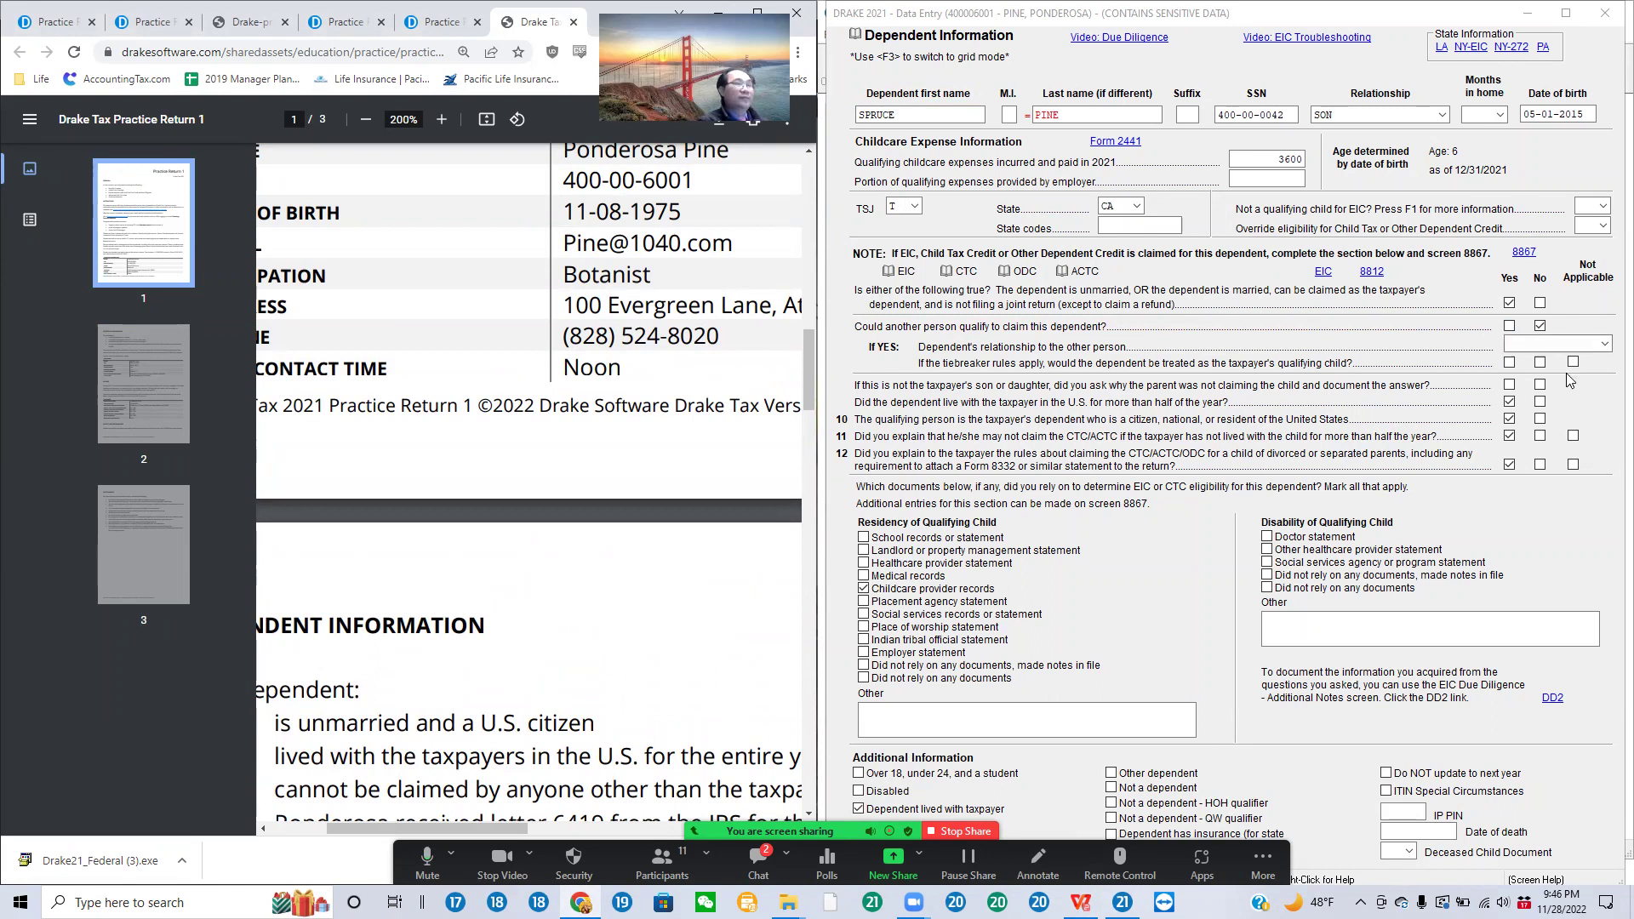
Step: Toggle the son's lived-with-taxpayer-over-half-the-year Yes checkbox, leaving it cleared
{"action": "left_click", "coordinate": [1509, 403]}
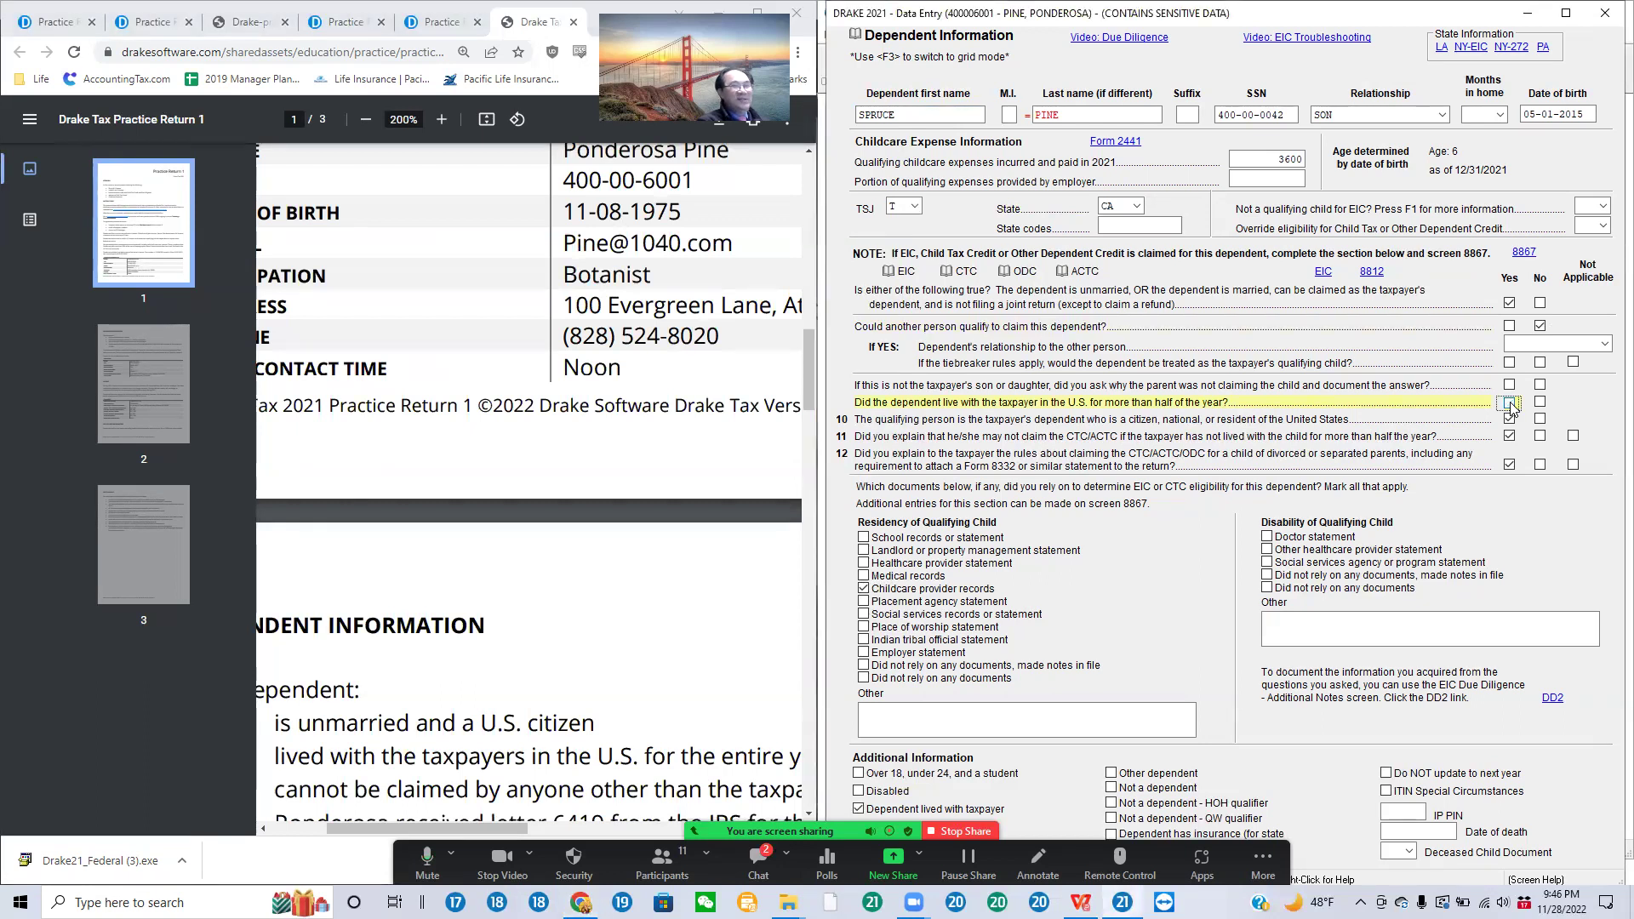
{"action": "left_click", "coordinate": [1510, 403]}
Step: Calculate the return and review Form 1040, showing AGI 21,500 and an 8,426 refund
{"action": "left_click", "coordinate": [1605, 14]}
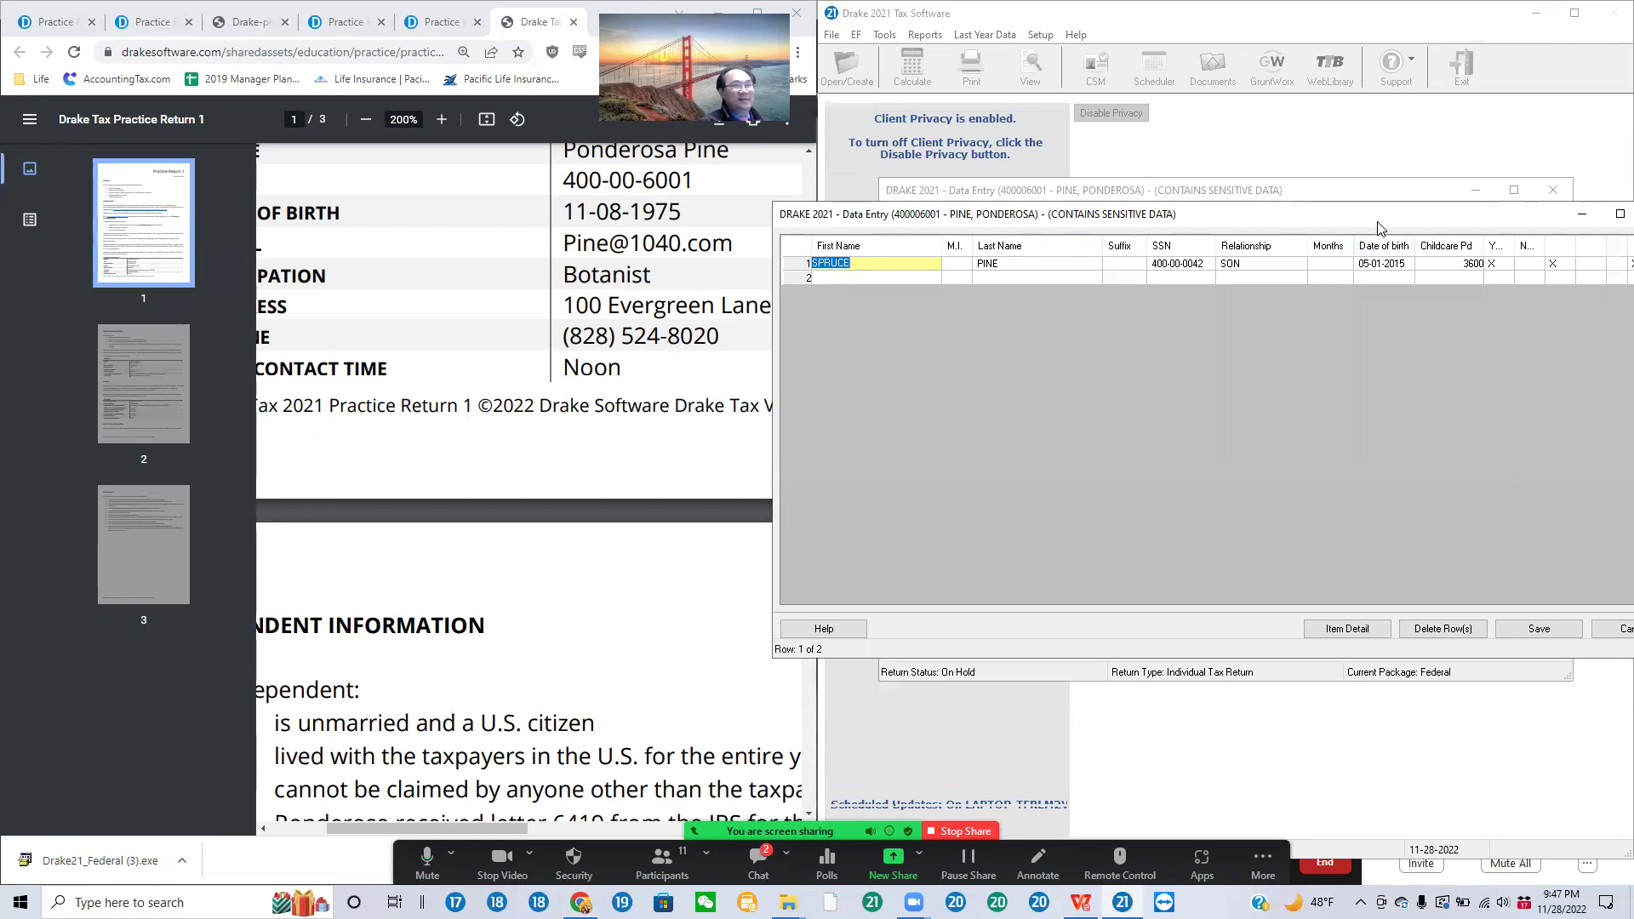
{"action": "left_click", "coordinate": [1549, 184]}
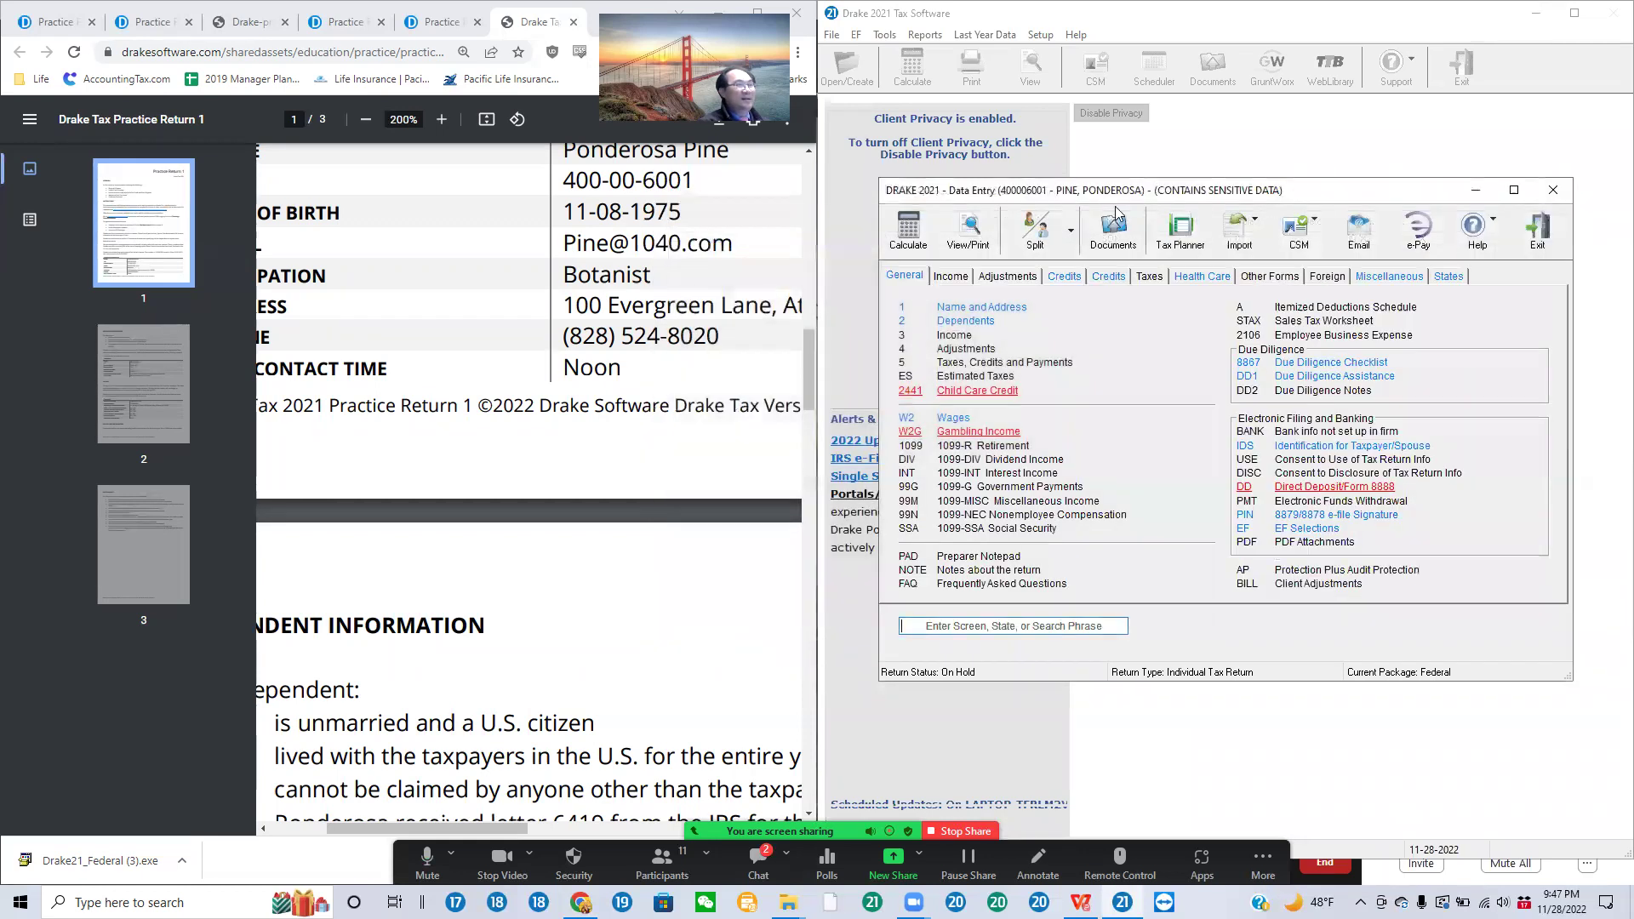
{"action": "left_click", "coordinate": [979, 228]}
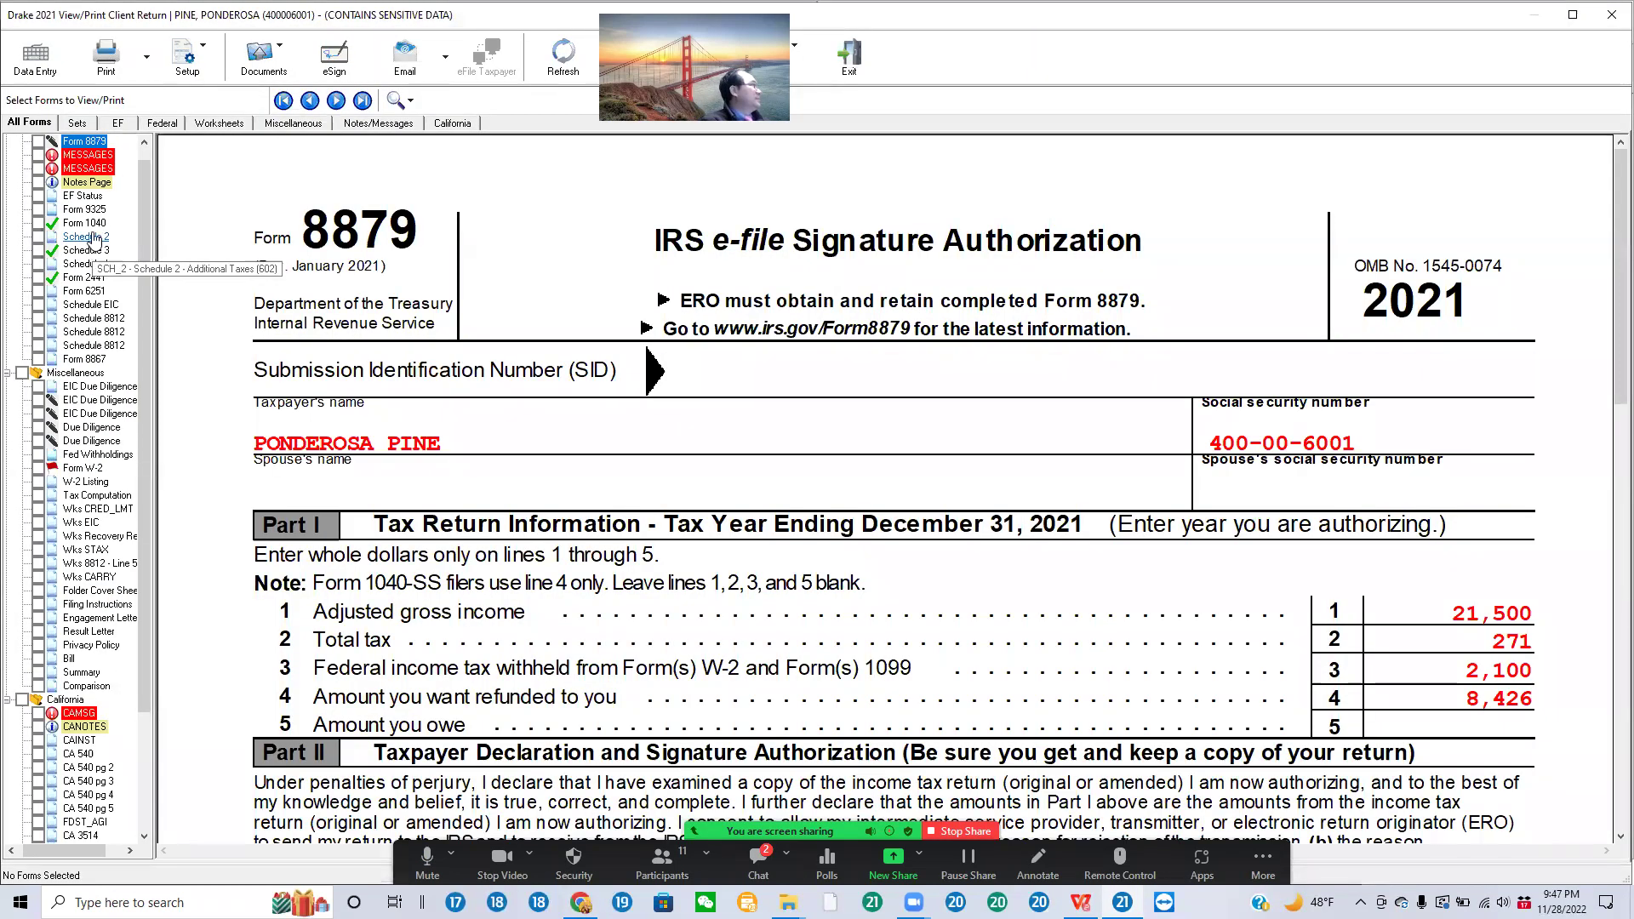
{"action": "left_click", "coordinate": [94, 225]}
{"action": "scroll", "coordinate": [1470, 549], "scroll_direction": "down", "scroll_amount": 6}
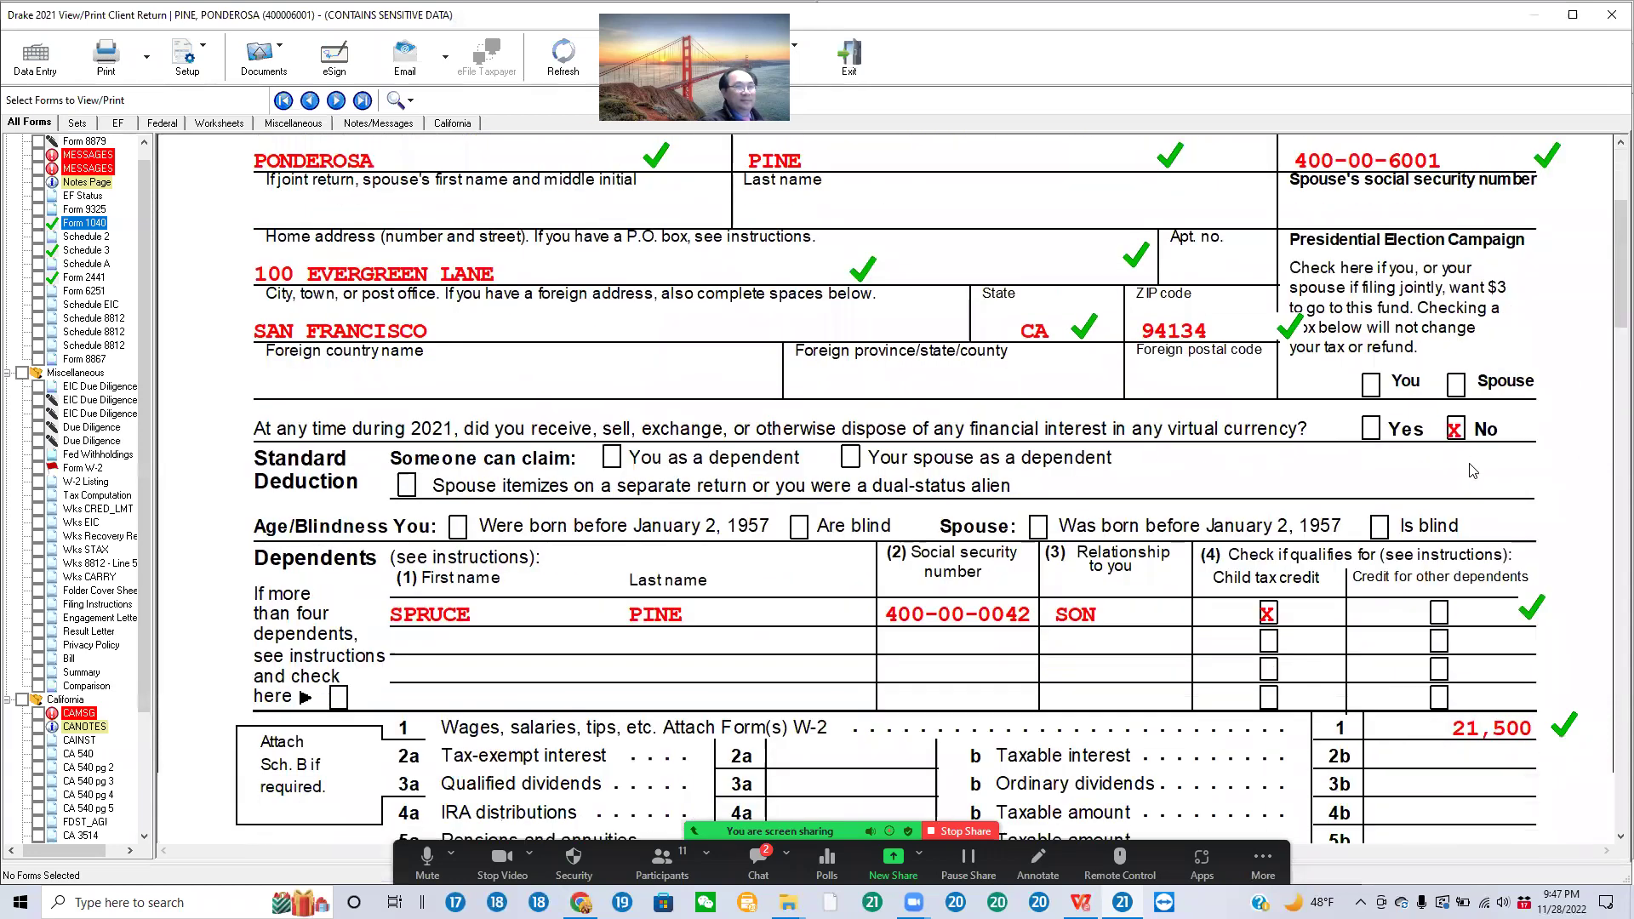
{"action": "scroll", "coordinate": [1455, 553], "scroll_direction": "down", "scroll_amount": 12}
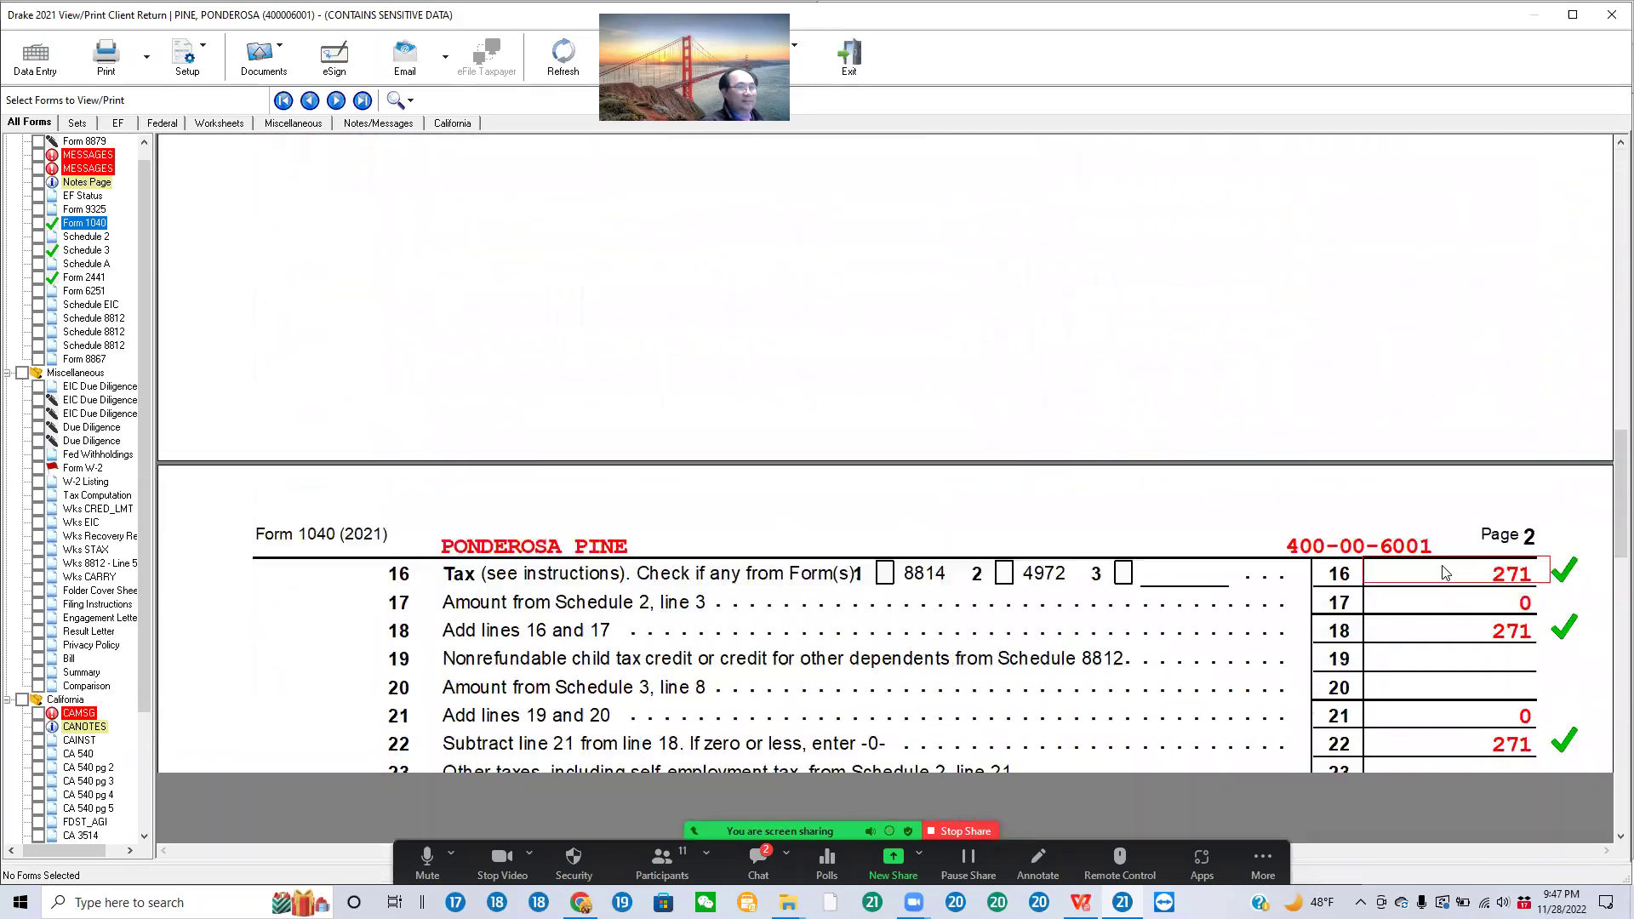
{"action": "scroll", "coordinate": [1432, 564], "scroll_direction": "down", "scroll_amount": 3}
{"action": "scroll", "coordinate": [1435, 557], "scroll_direction": "up", "scroll_amount": 5}
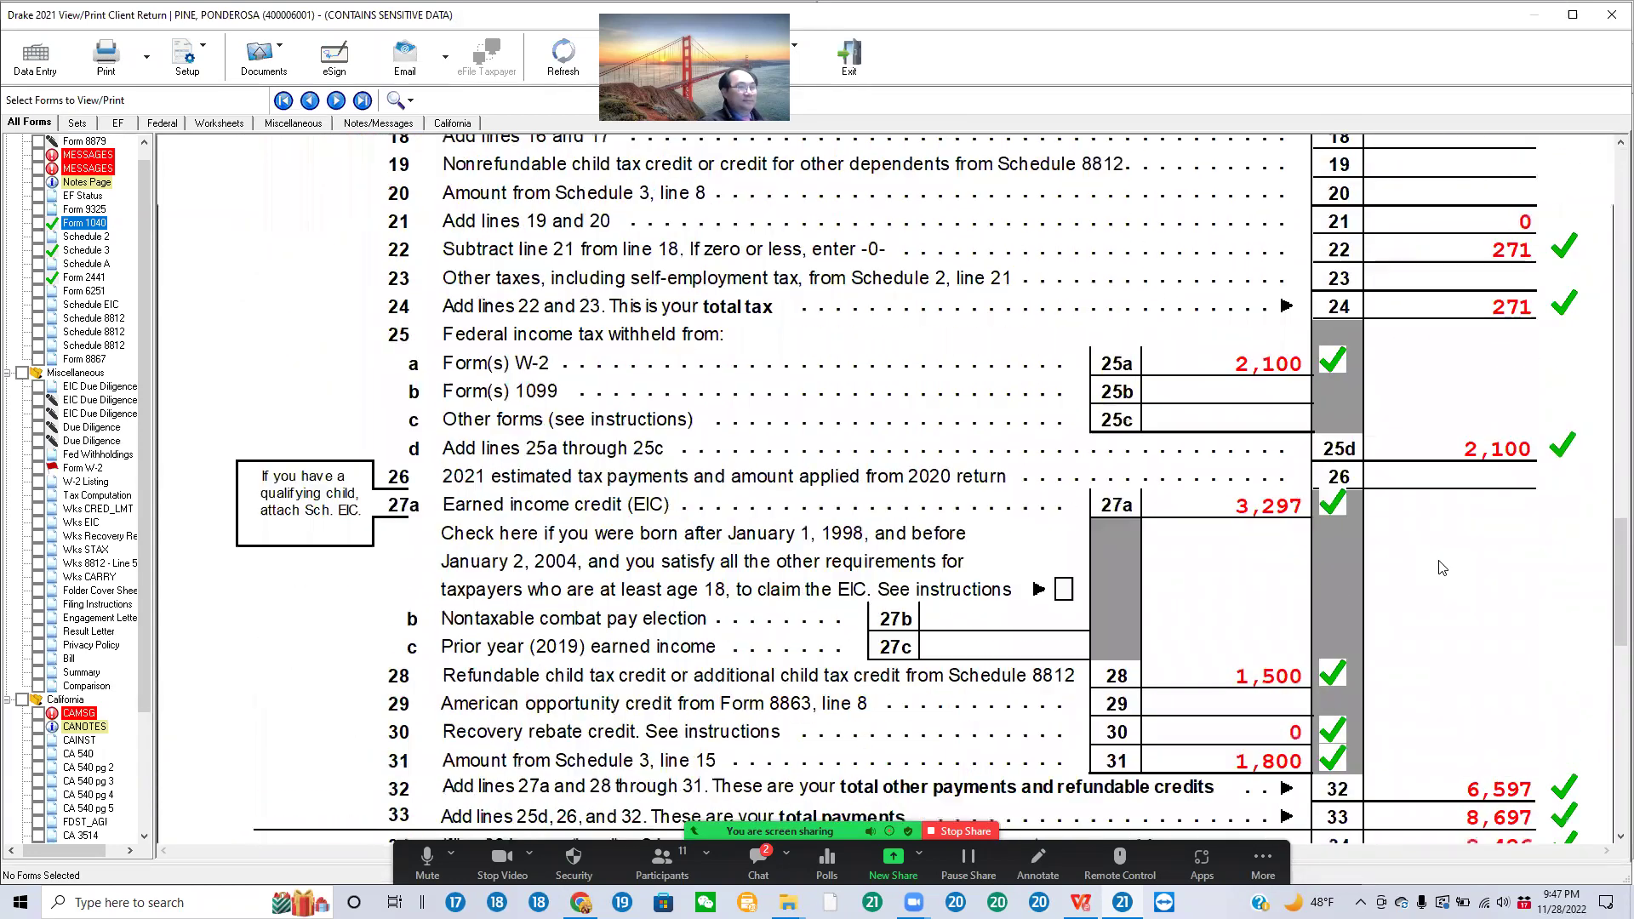
{"action": "scroll", "coordinate": [1435, 556], "scroll_direction": "up", "scroll_amount": 3}
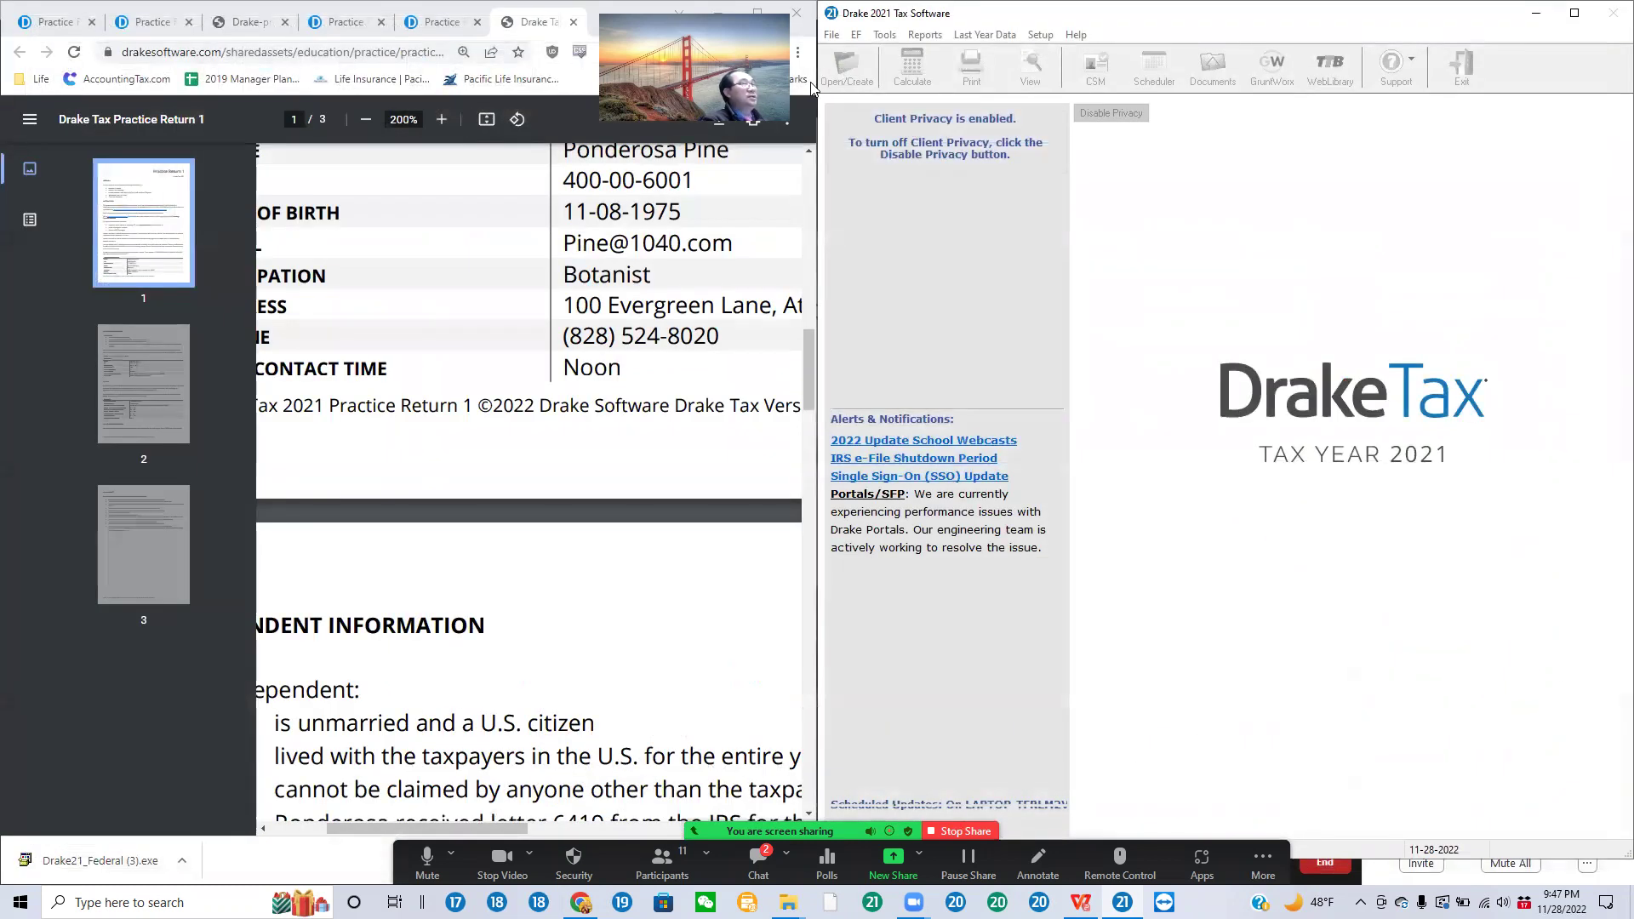
Step: Search the client's SSN in Client Selection and reopen the practice return
{"action": "left_click", "coordinate": [839, 85]}
{"action": "left_click", "coordinate": [832, 35]}
{"action": "left_click", "coordinate": [861, 55]}
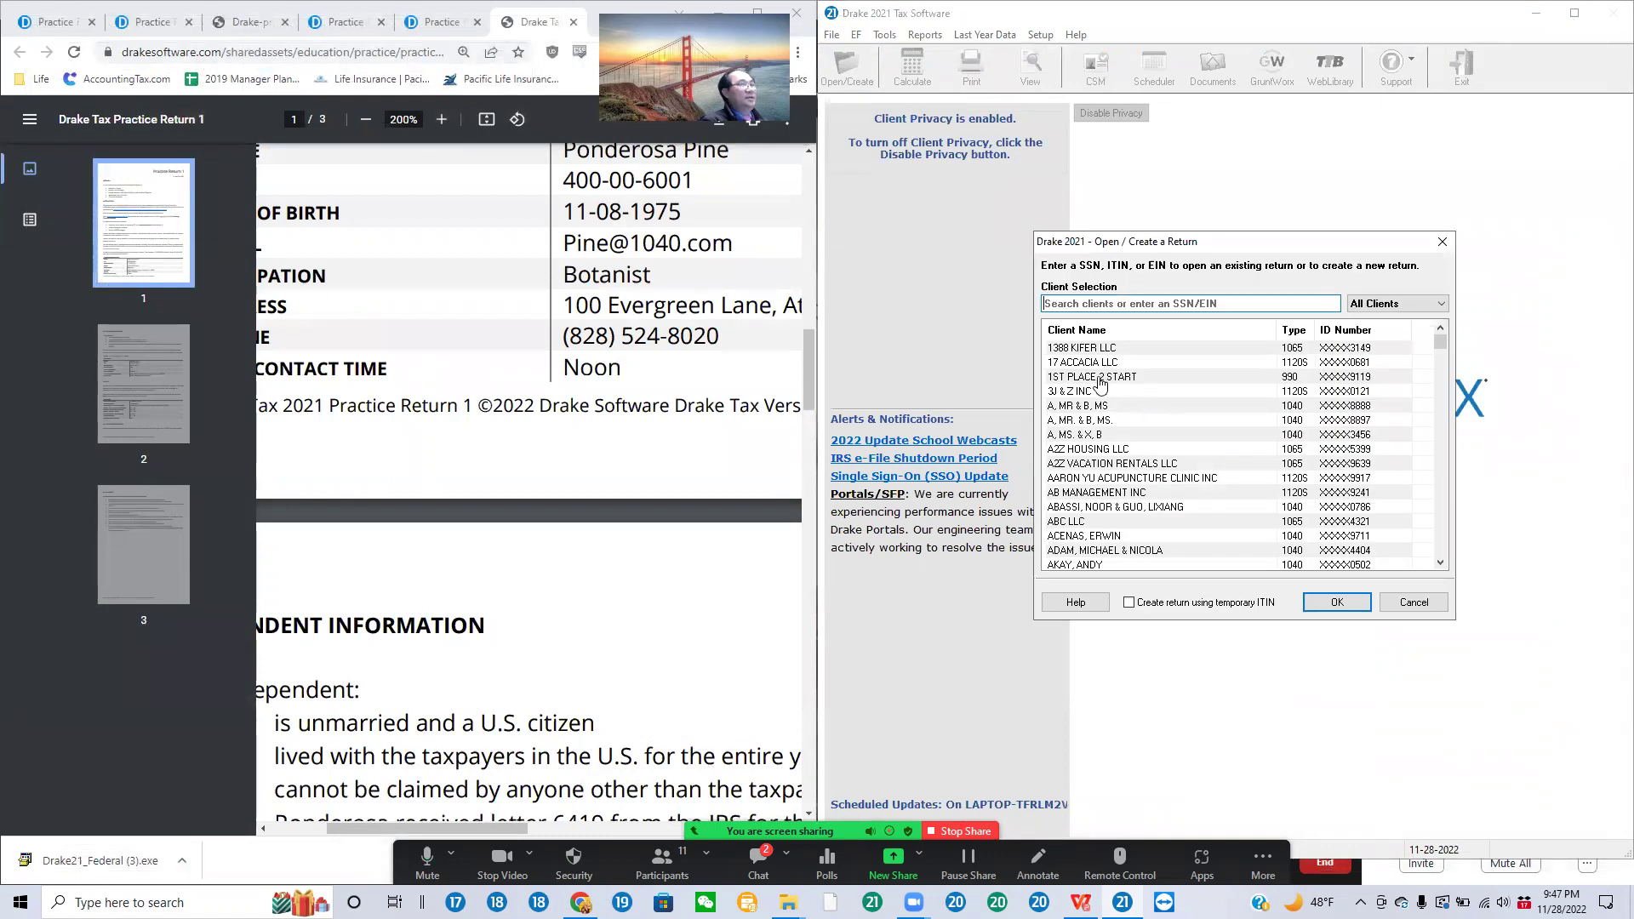
{"action": "left_click", "coordinate": [1043, 299]}
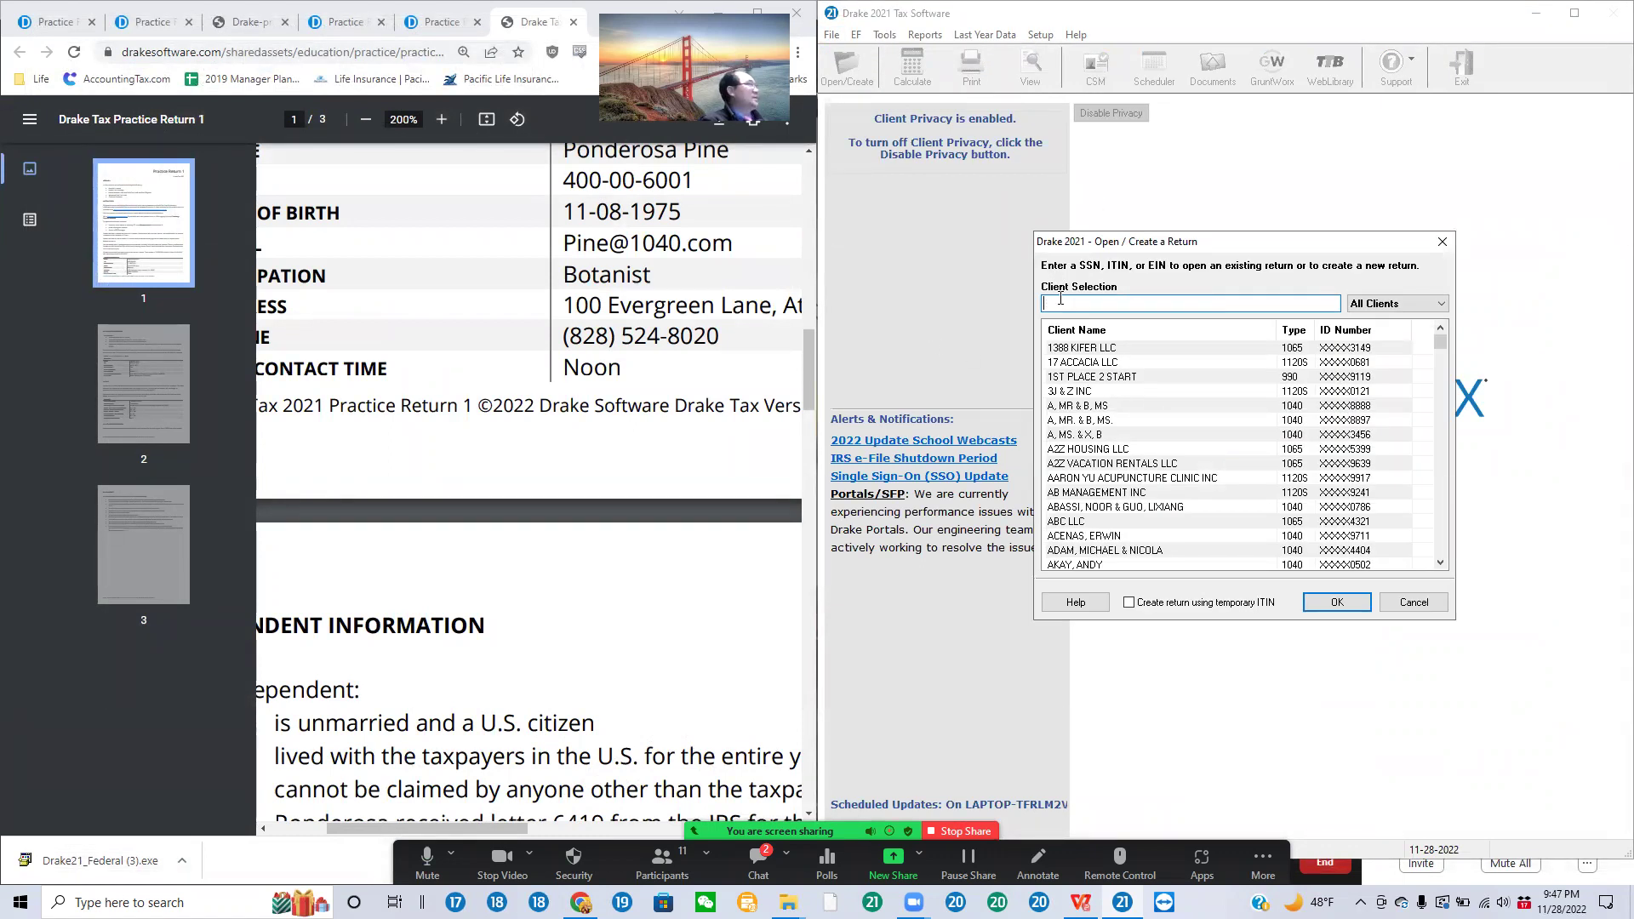
{"action": "scroll", "coordinate": [582, 613], "scroll_direction": "up", "scroll_amount": 15}
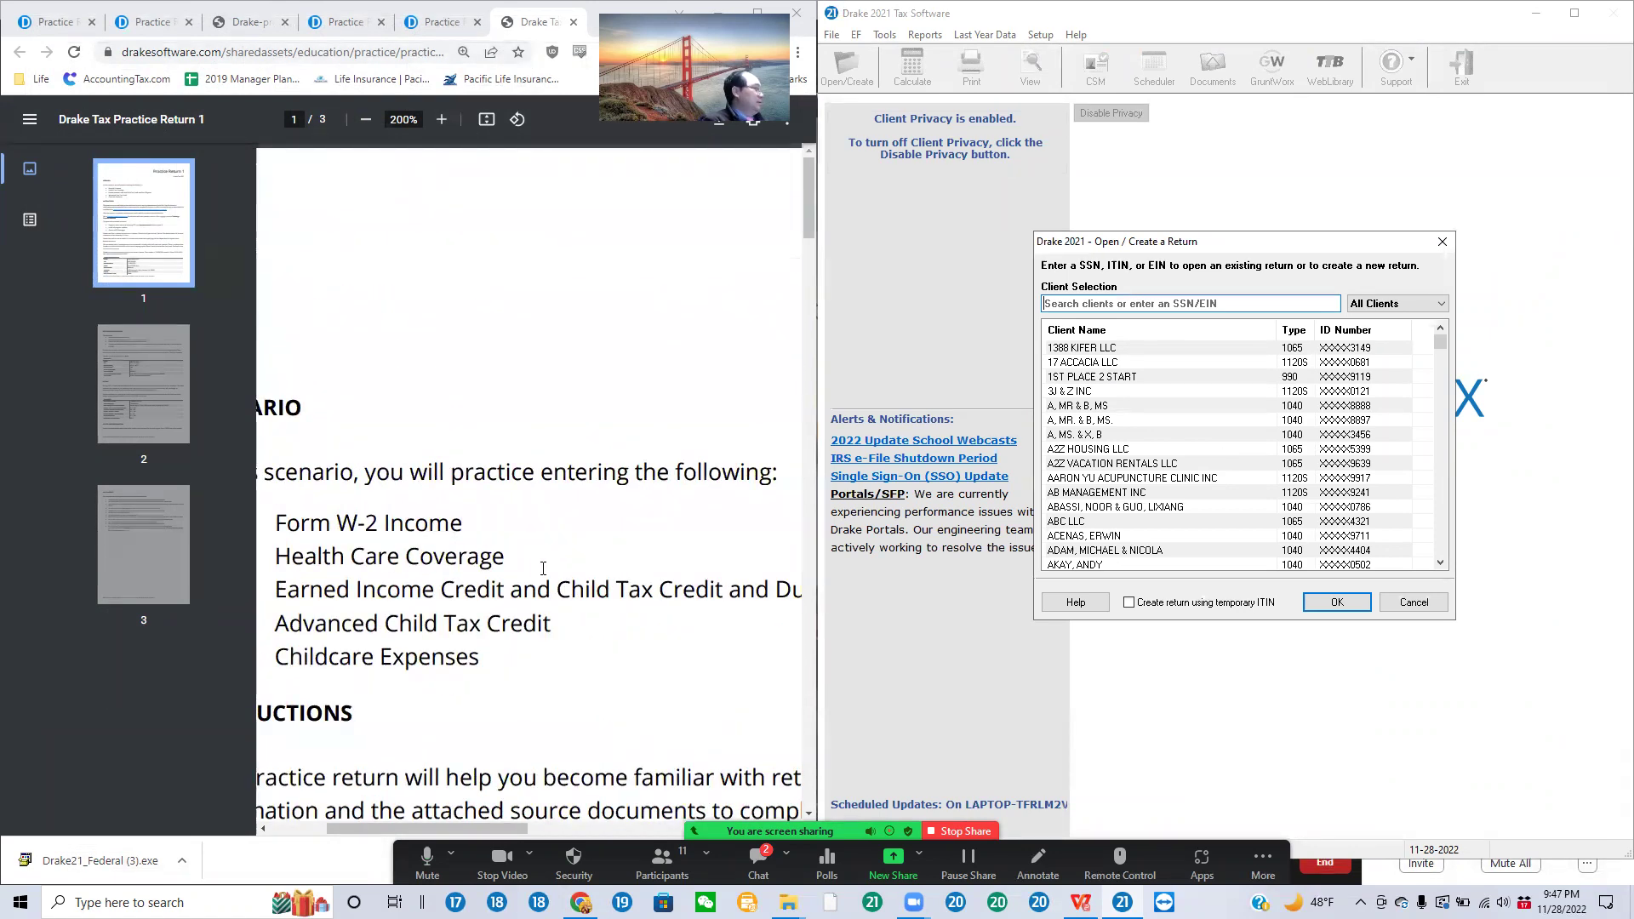
{"action": "left_click_drag", "start_coordinate": [490, 829], "coordinate": [434, 828]}
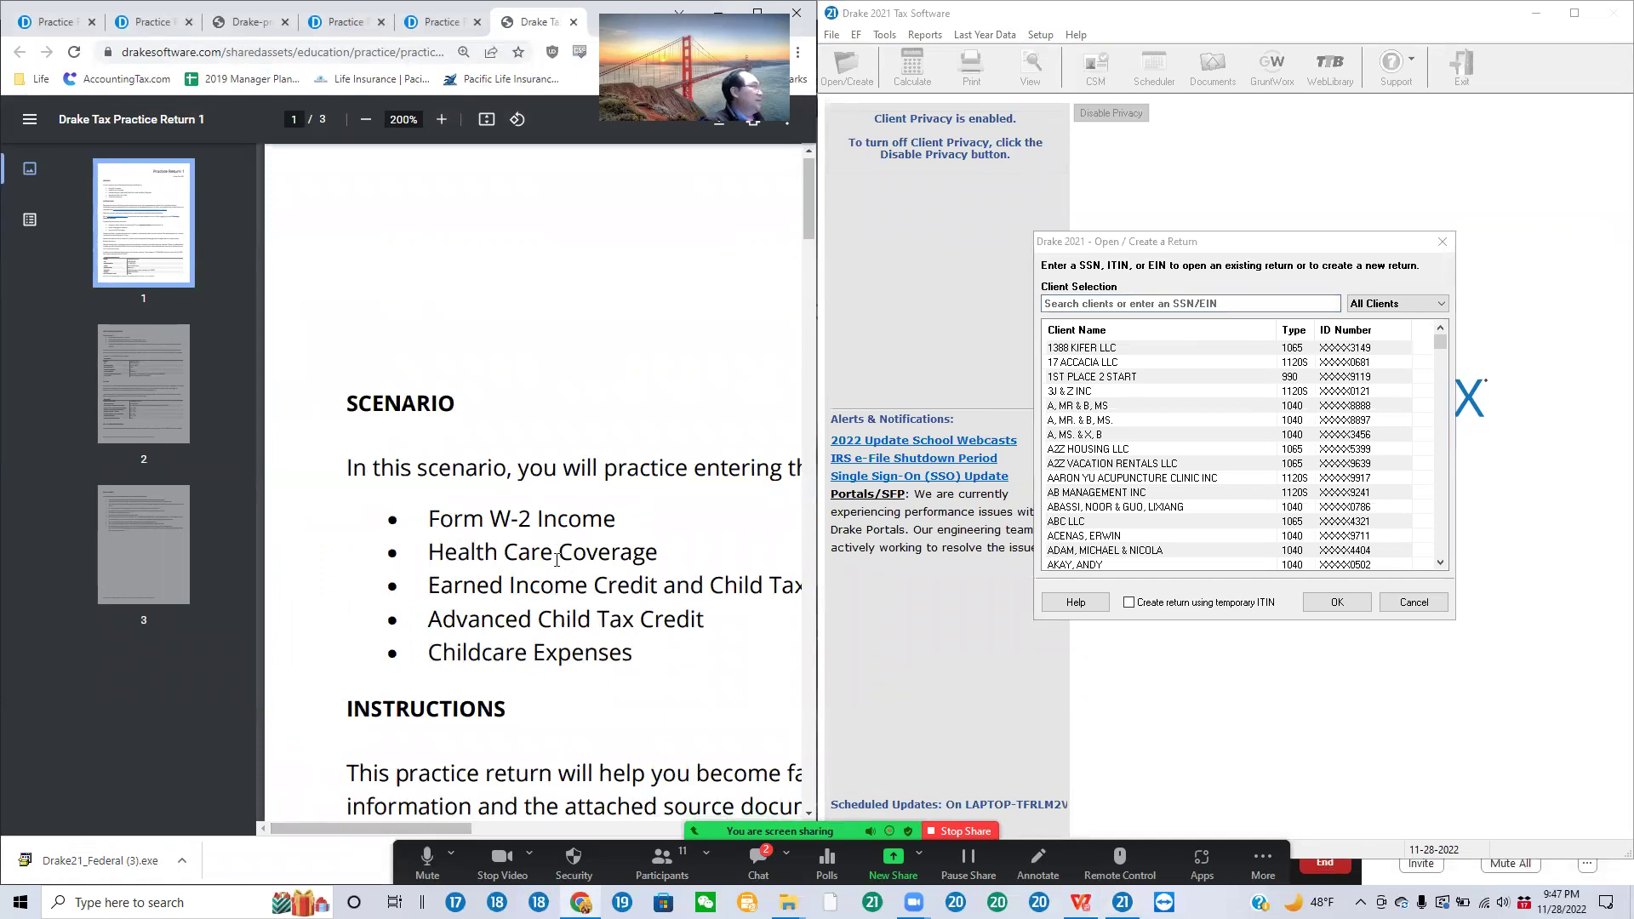
{"action": "scroll", "coordinate": [558, 545], "scroll_direction": "down", "scroll_amount": 15}
{"action": "scroll", "coordinate": [563, 572], "scroll_direction": "up", "scroll_amount": 1}
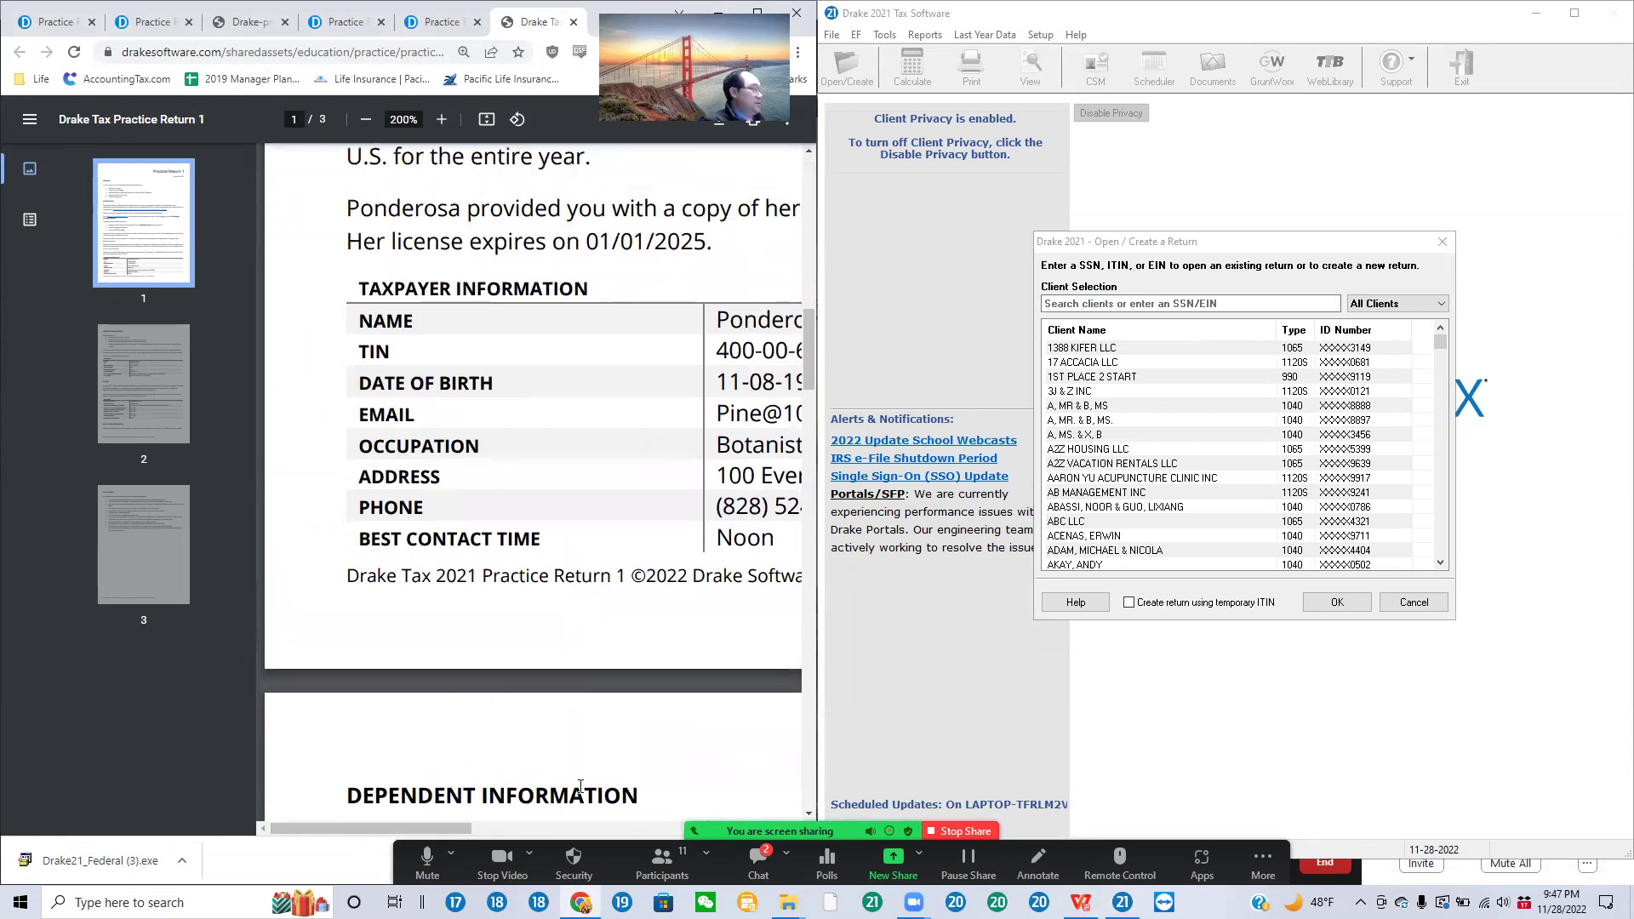
{"action": "left_click_drag", "start_coordinate": [467, 829], "coordinate": [565, 832]}
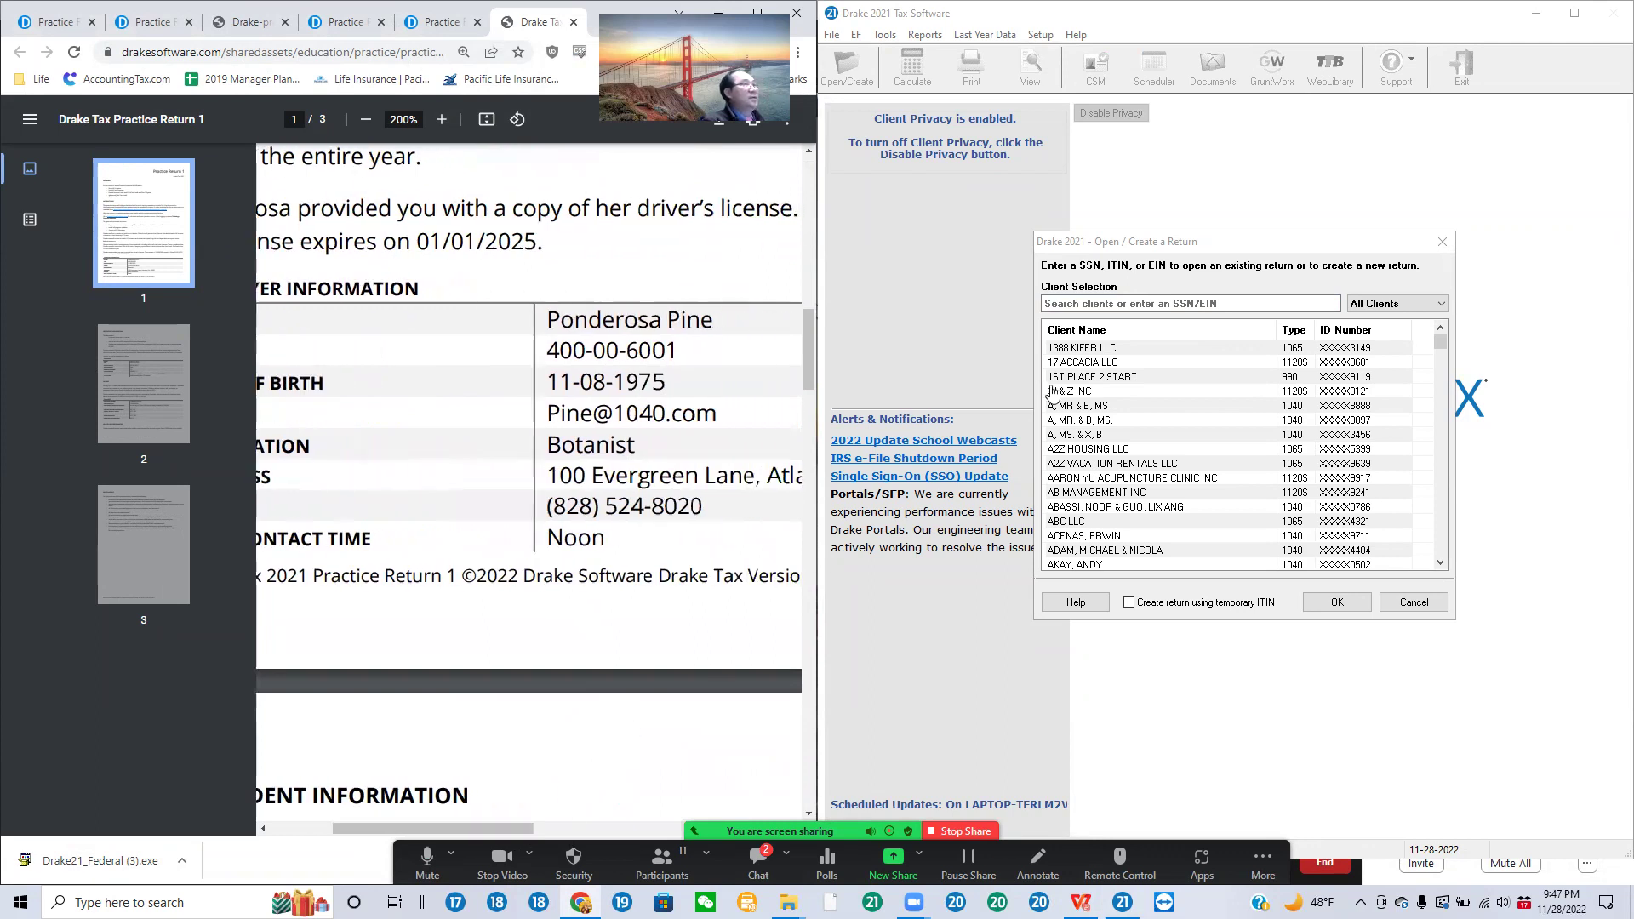
{"action": "left_click", "coordinate": [1055, 304]}
{"action": "type", "text": "40"}
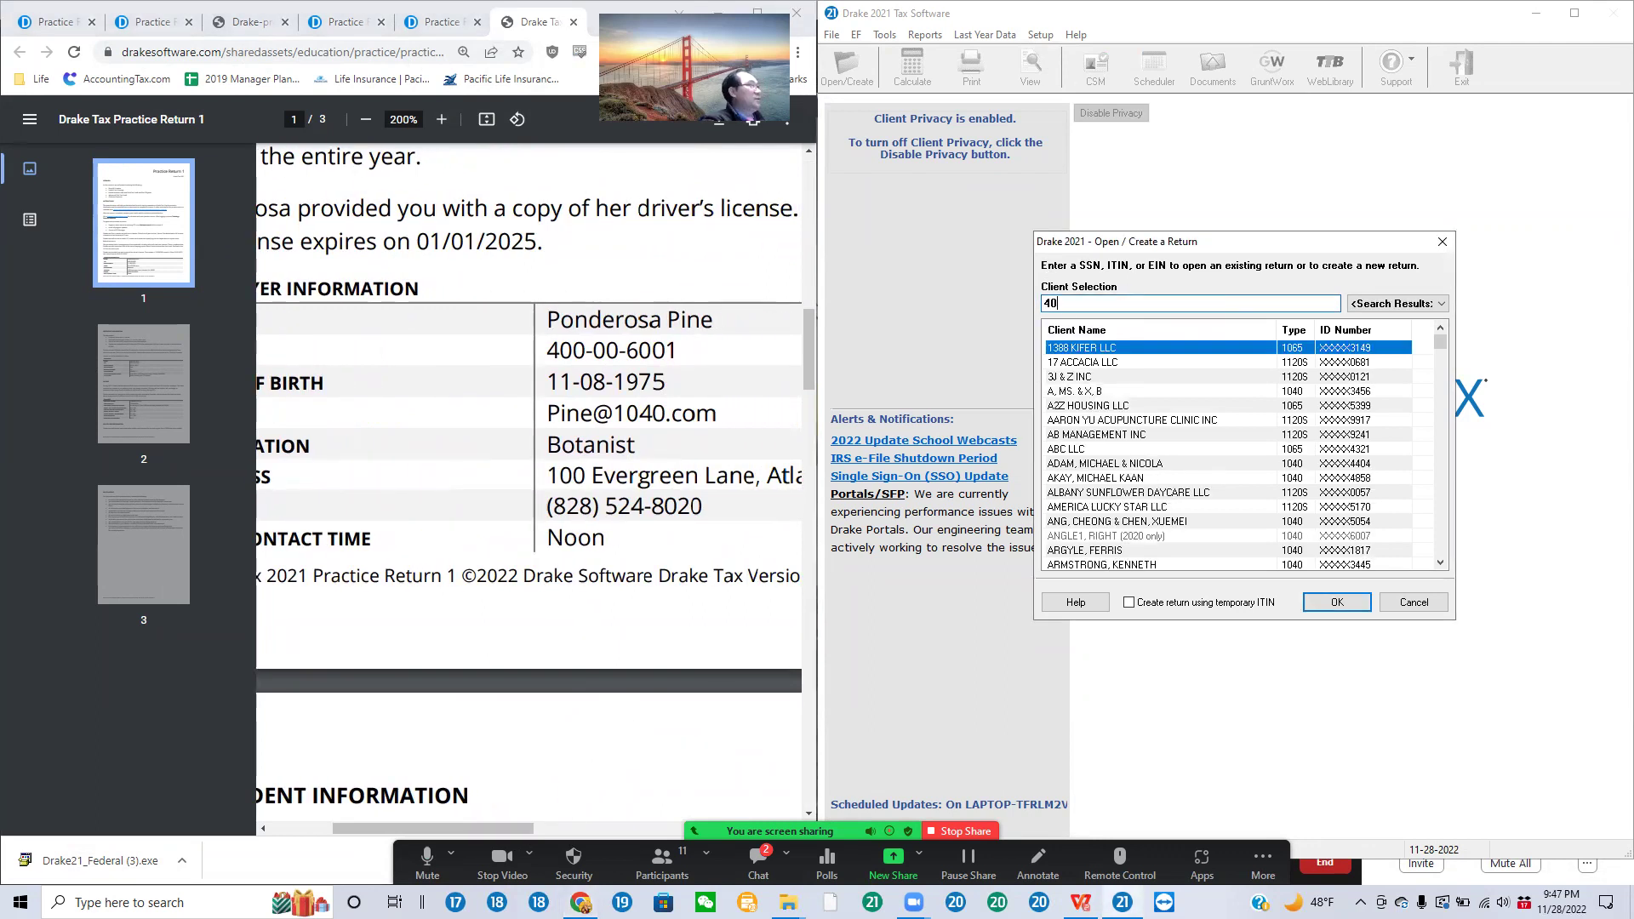
{"action": "type", "text": "0006001"}
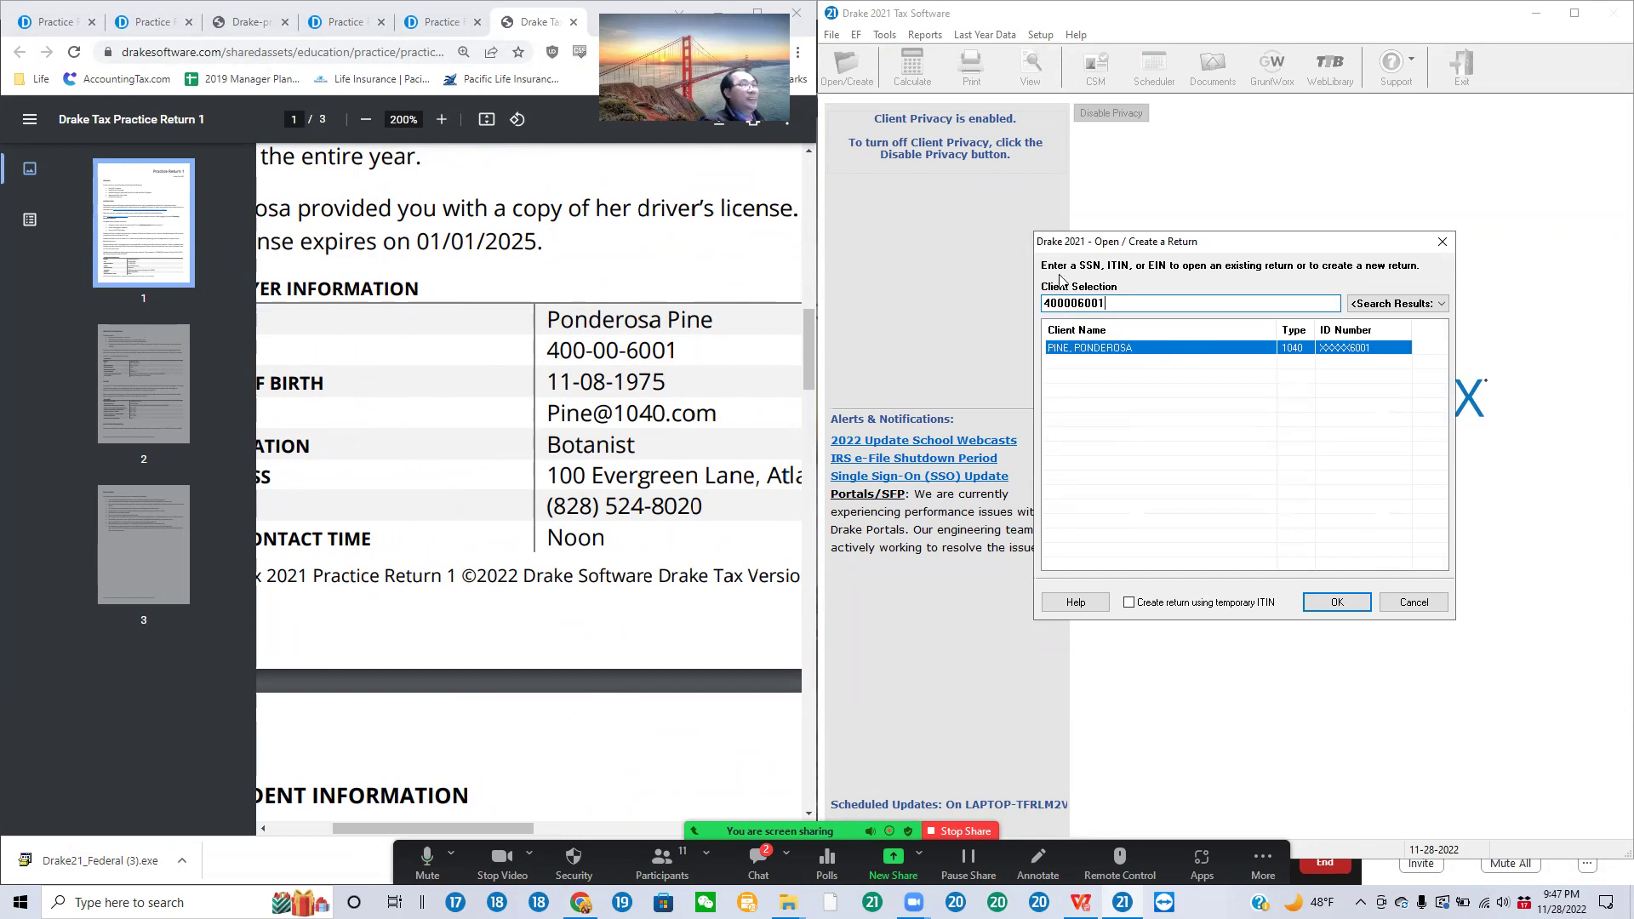
{"action": "double_click", "coordinate": [1106, 349]}
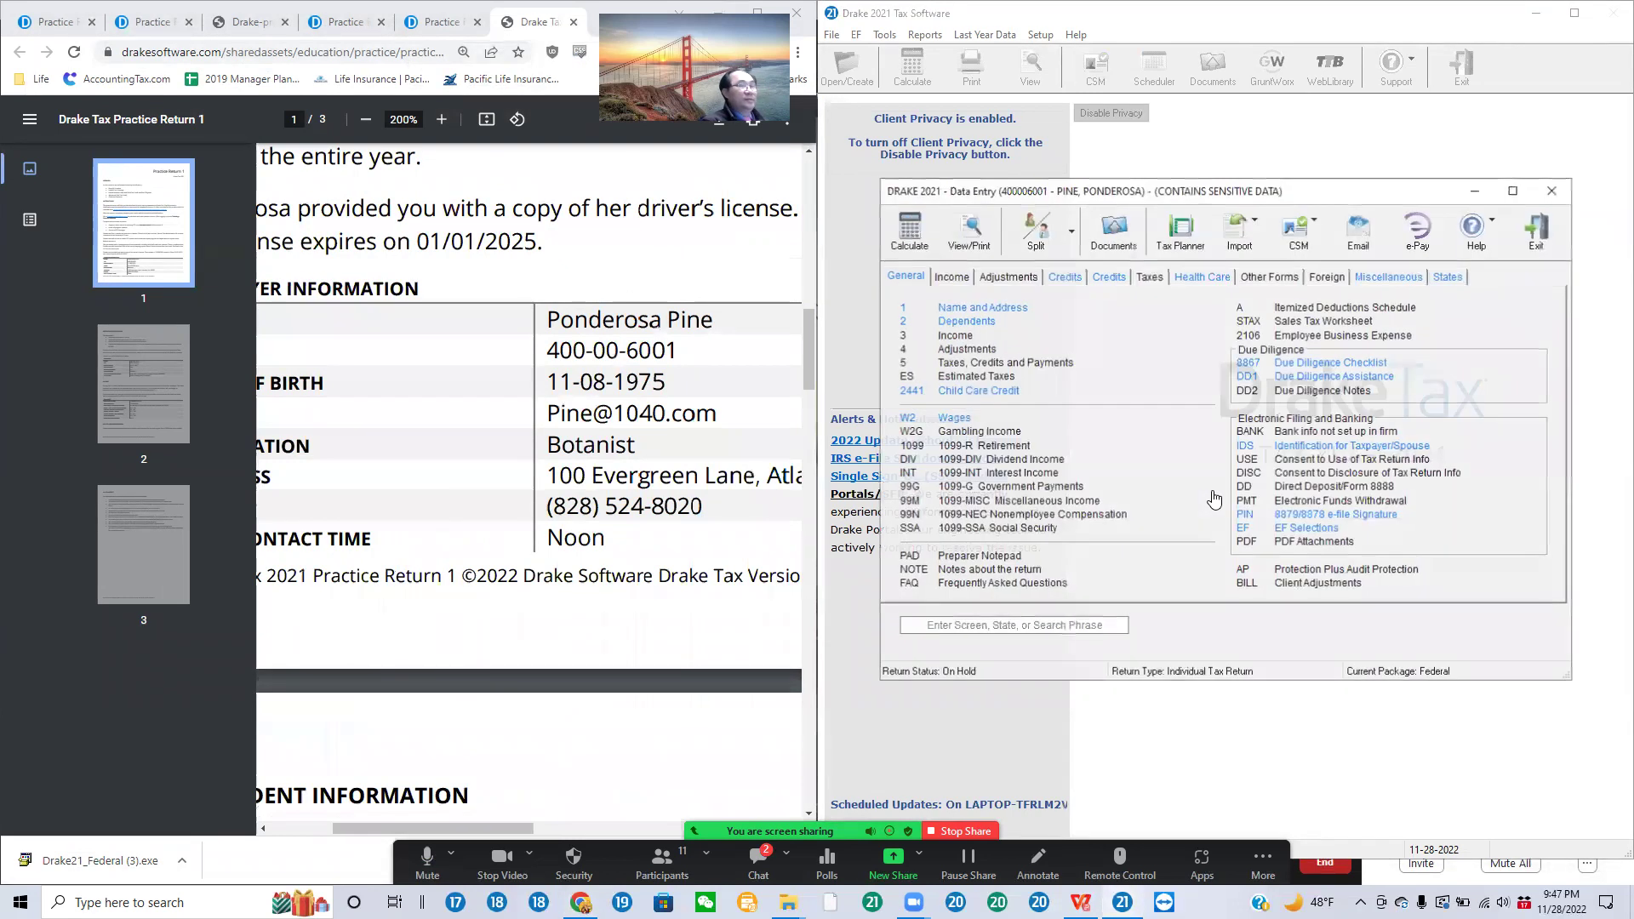
Step: Open the son's dependent detail and answer Yes to lived-with-taxpayer and U.S. citizenship
{"action": "left_click", "coordinate": [967, 324]}
{"action": "double_click", "coordinate": [1259, 271]}
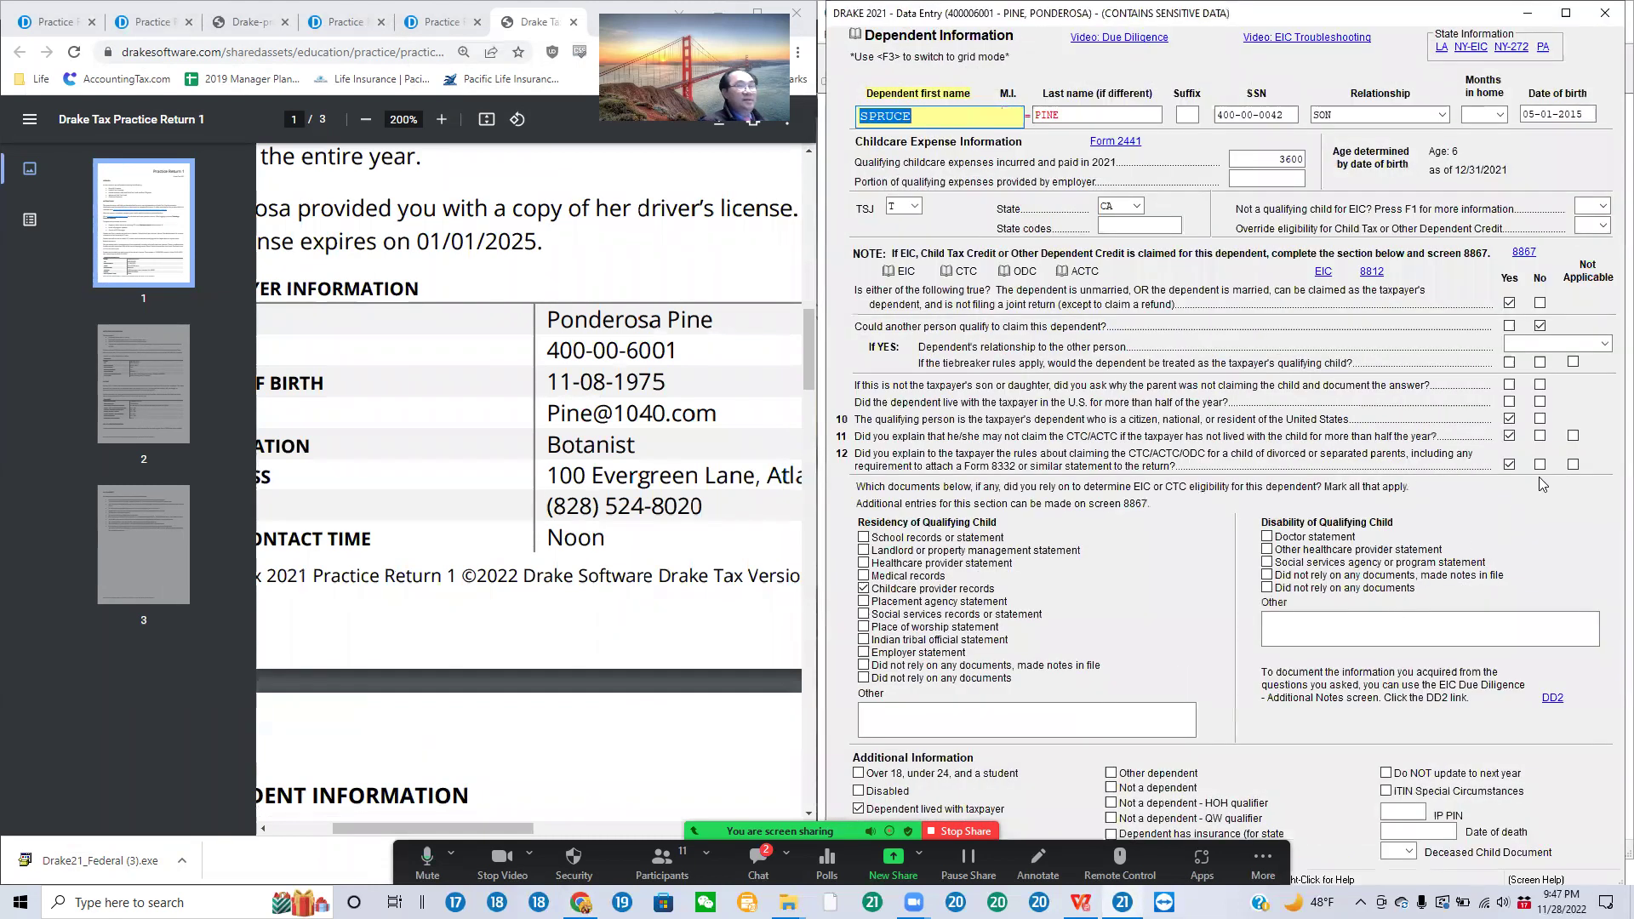
{"action": "left_click", "coordinate": [1509, 401]}
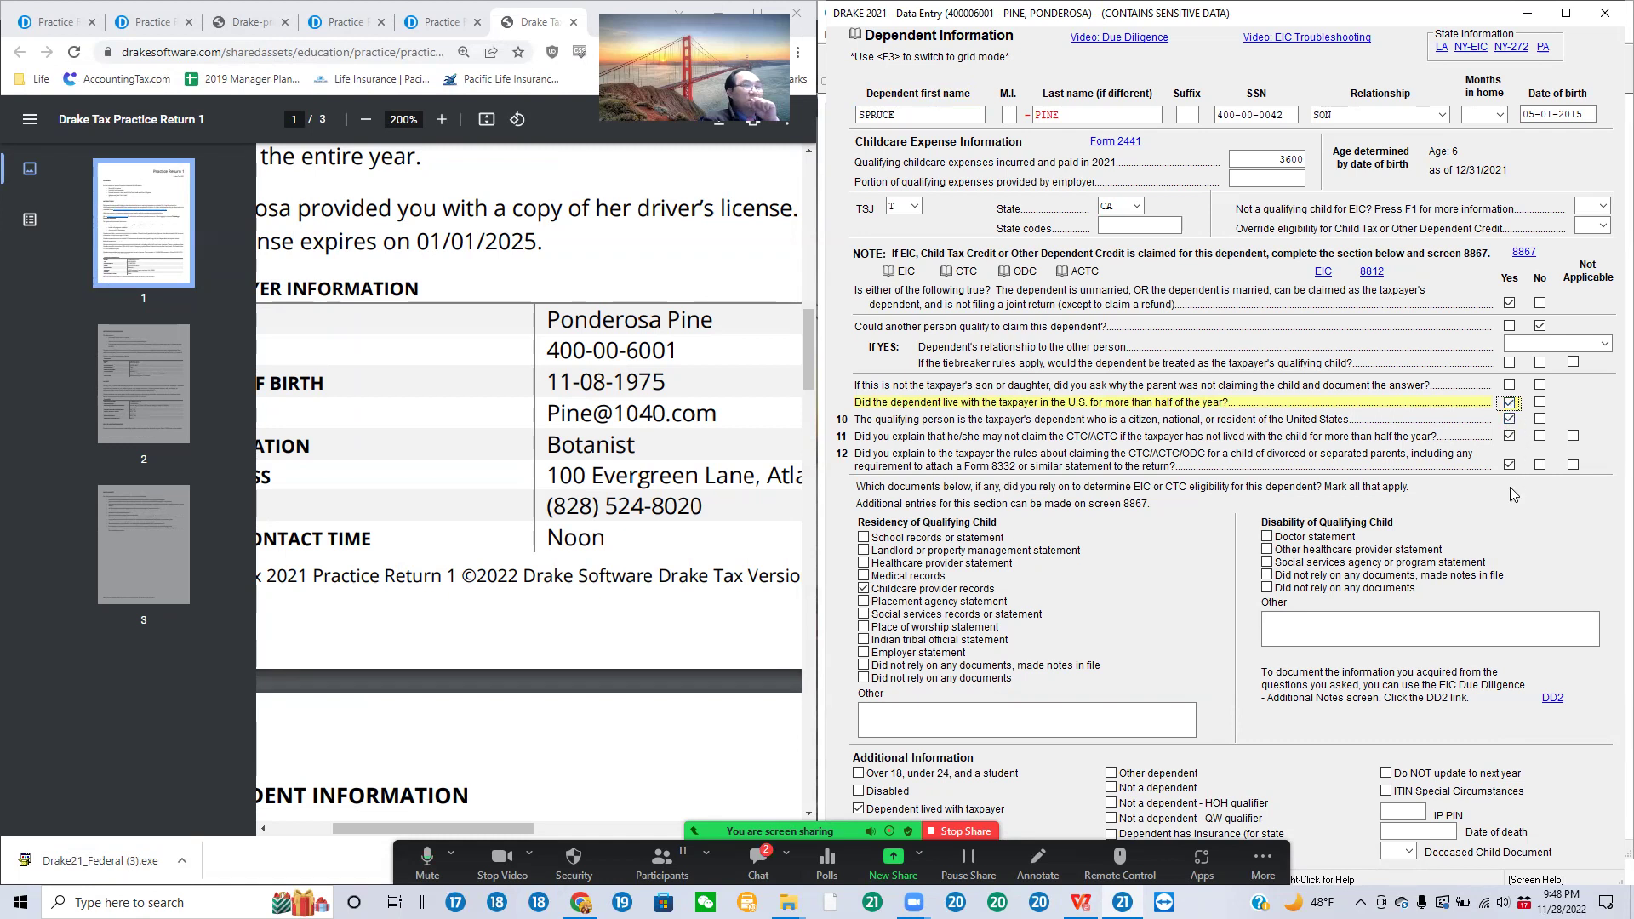
{"action": "left_click", "coordinate": [1509, 418]}
{"action": "left_click", "coordinate": [1508, 419]}
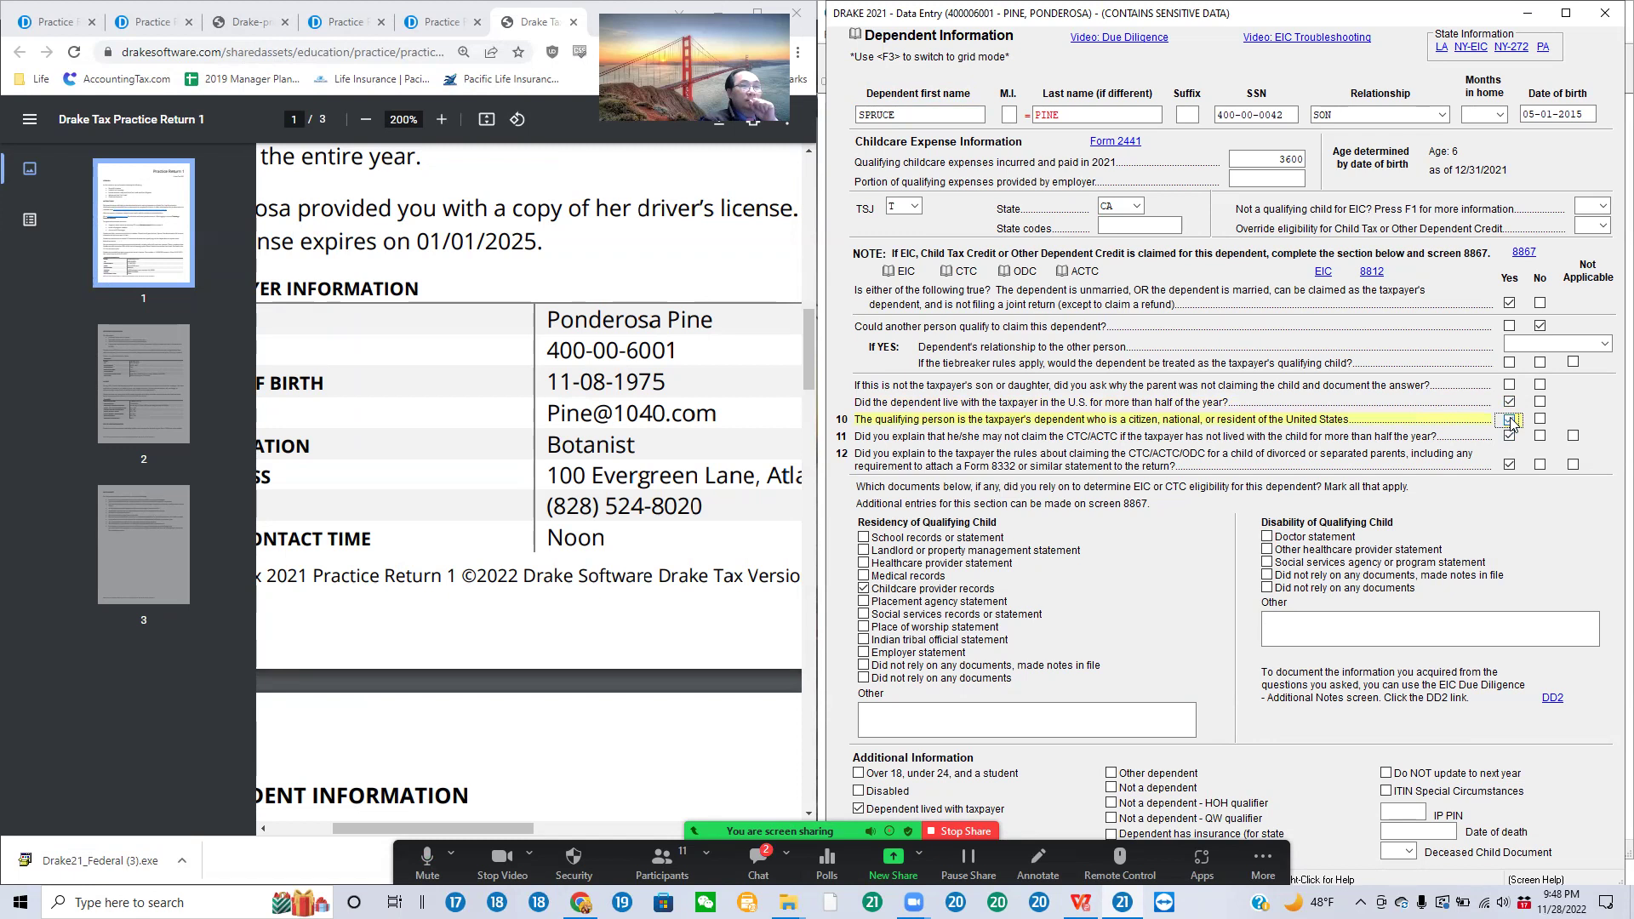
Step: Answer Yes to the CTC residency and divorced-parent explanations, citing childcare provider records
{"action": "left_click", "coordinate": [1509, 438]}
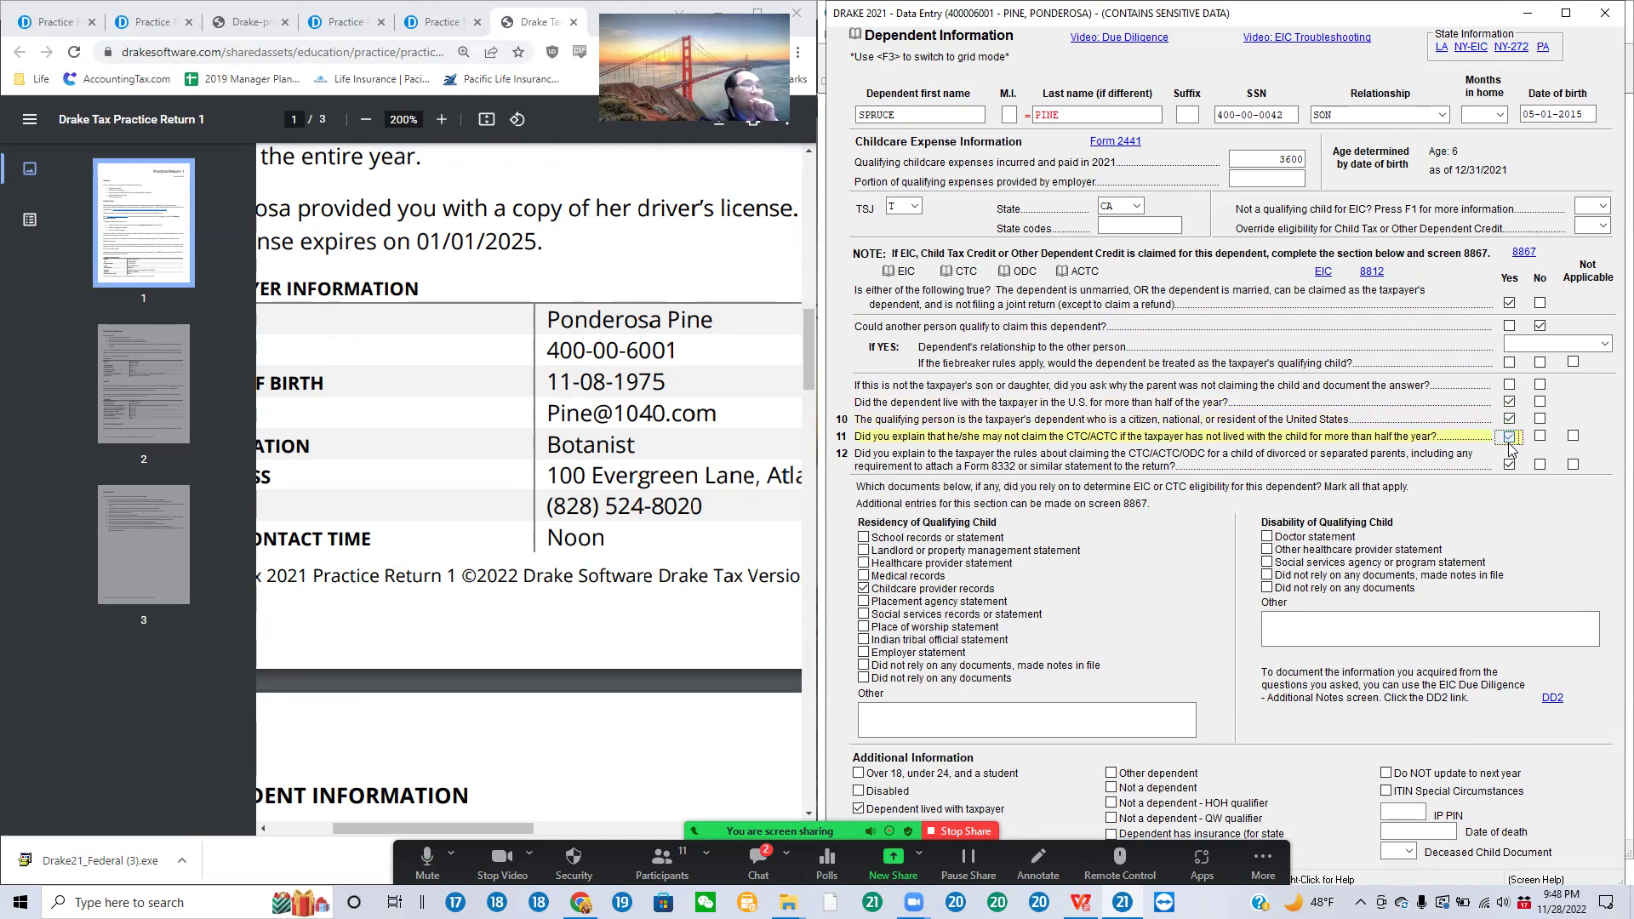
{"action": "left_click", "coordinate": [1508, 466]}
{"action": "left_click", "coordinate": [1508, 466]}
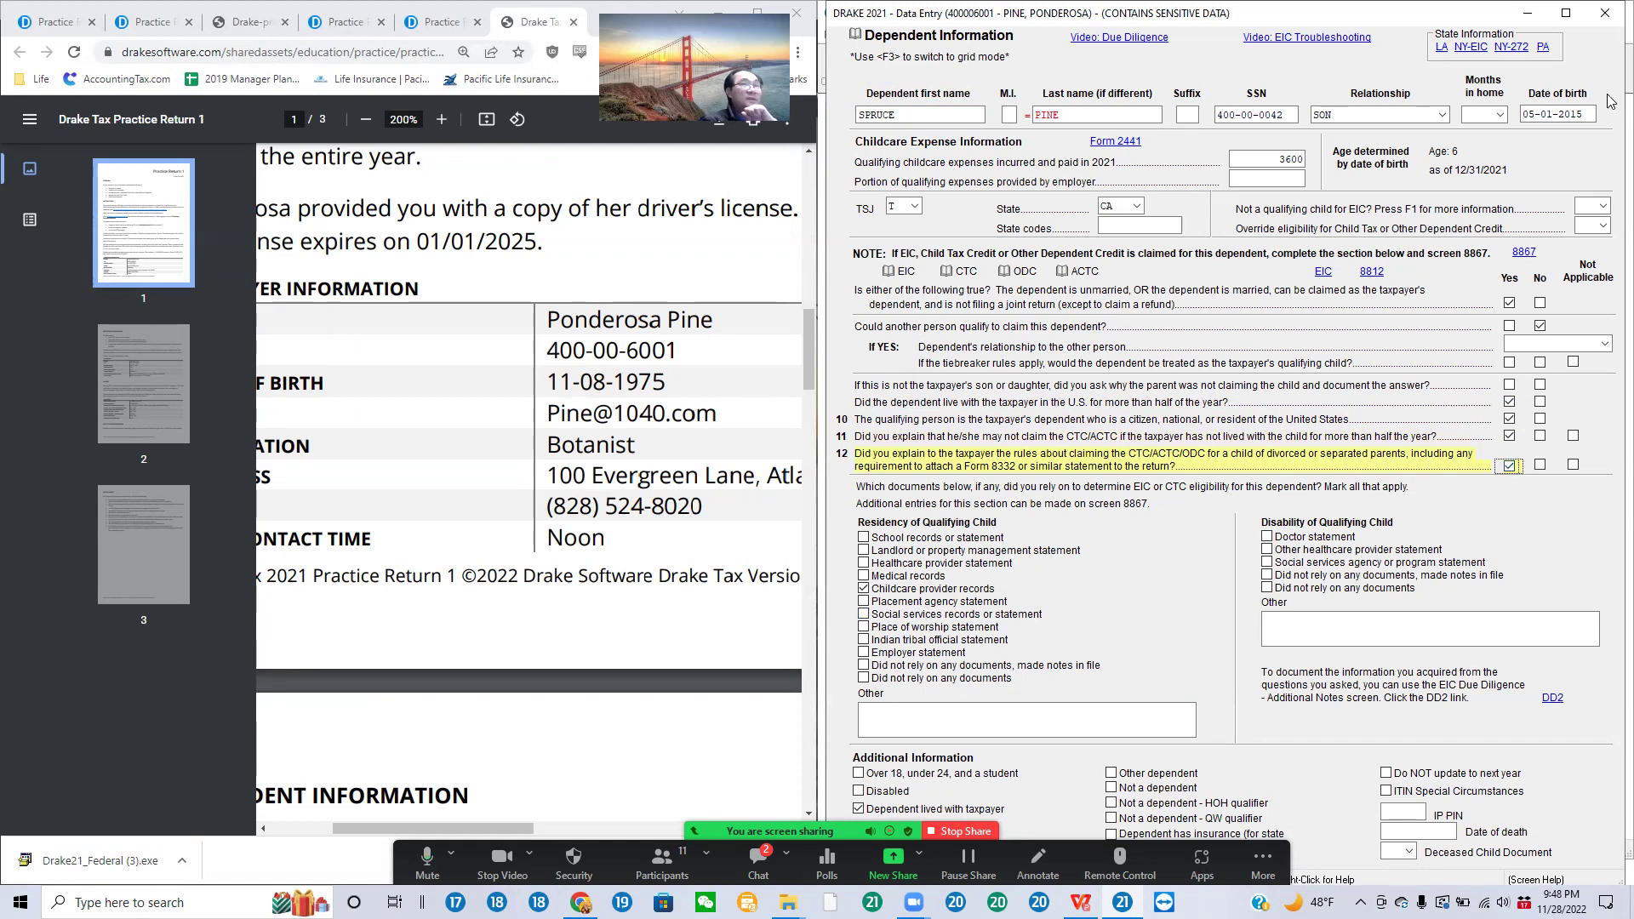
{"action": "left_click", "coordinate": [869, 594]}
{"action": "left_click", "coordinate": [863, 591]}
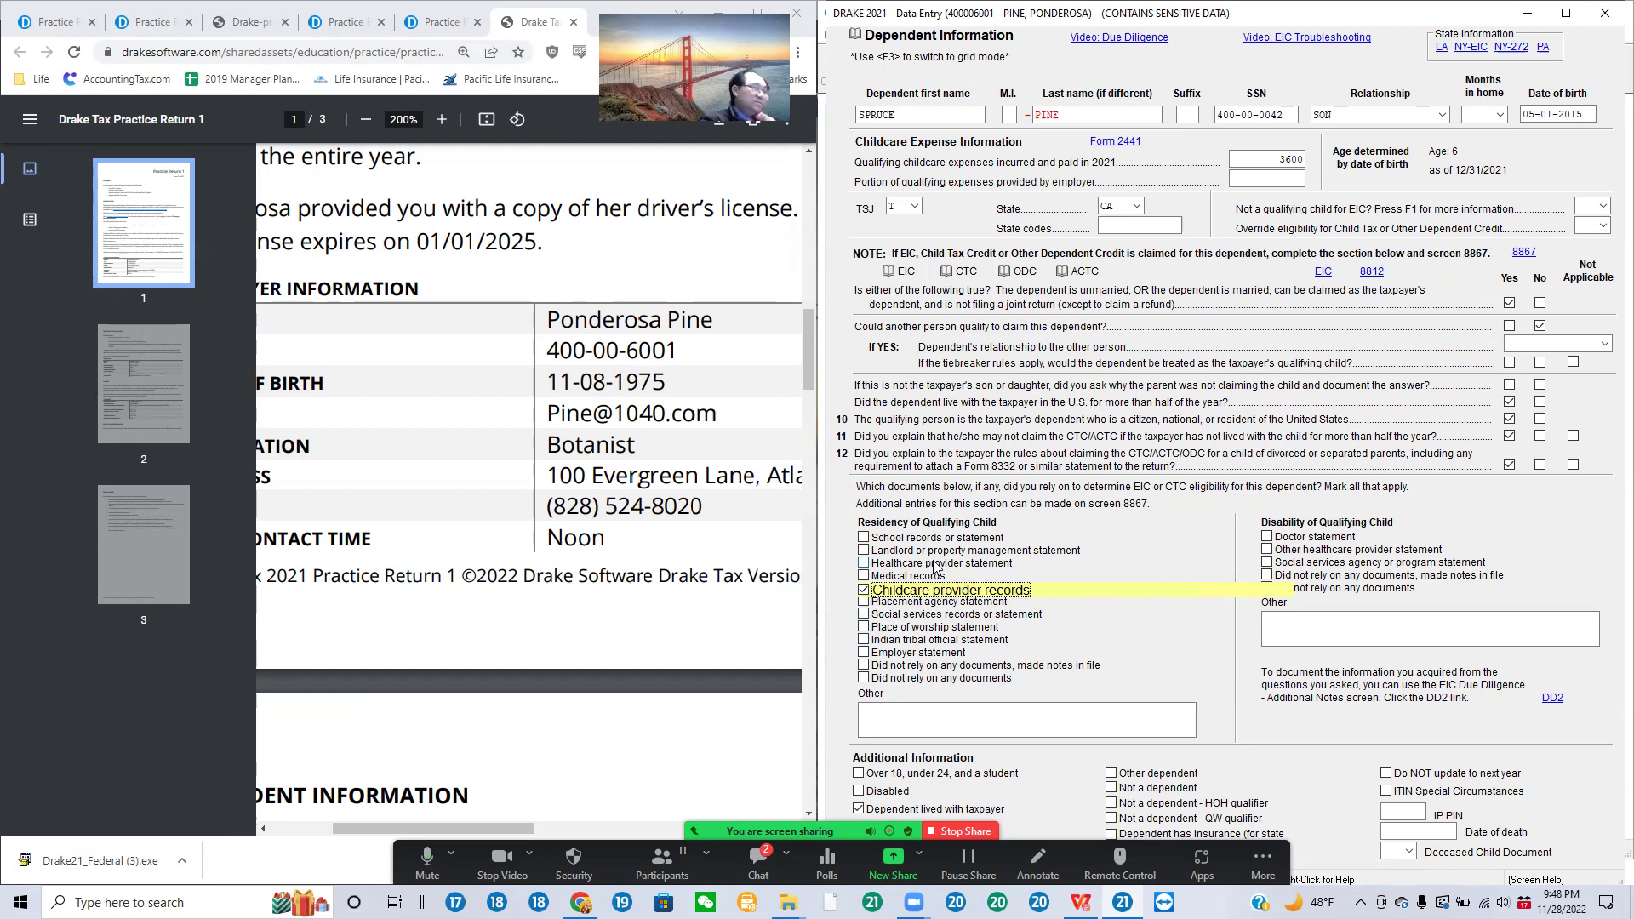
Step: Check 'Dependent lived with taxpayer' for the dependent, then close the dependent screen to the main menu
{"action": "left_click", "coordinate": [857, 809]}
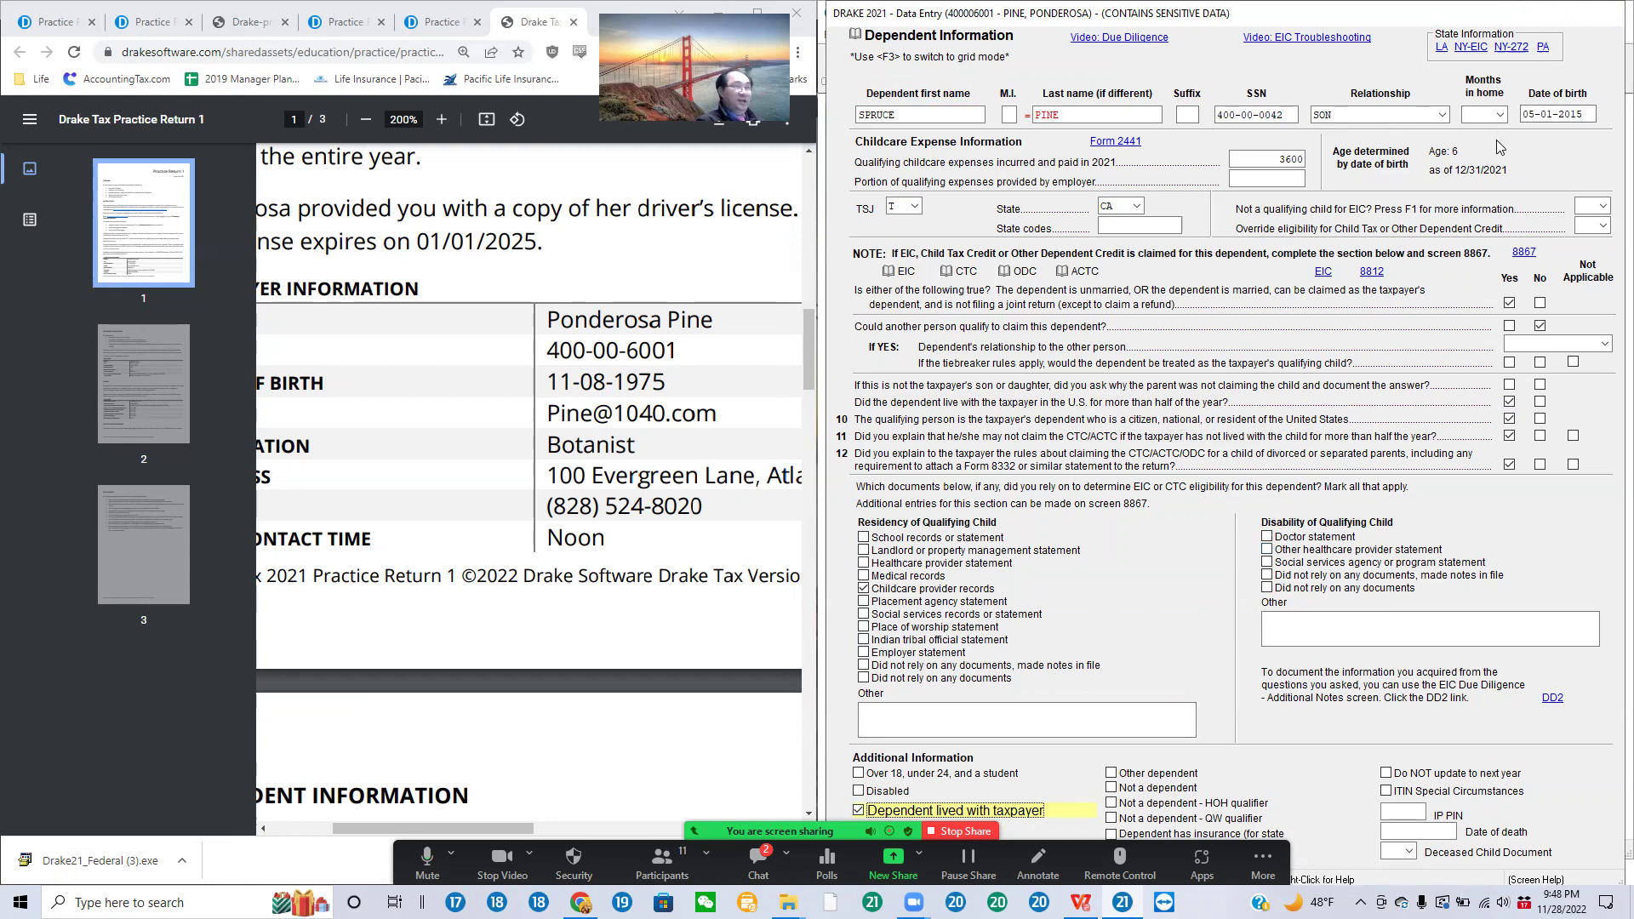
{"action": "key", "text": "F3"}
{"action": "key", "text": "Escape"}
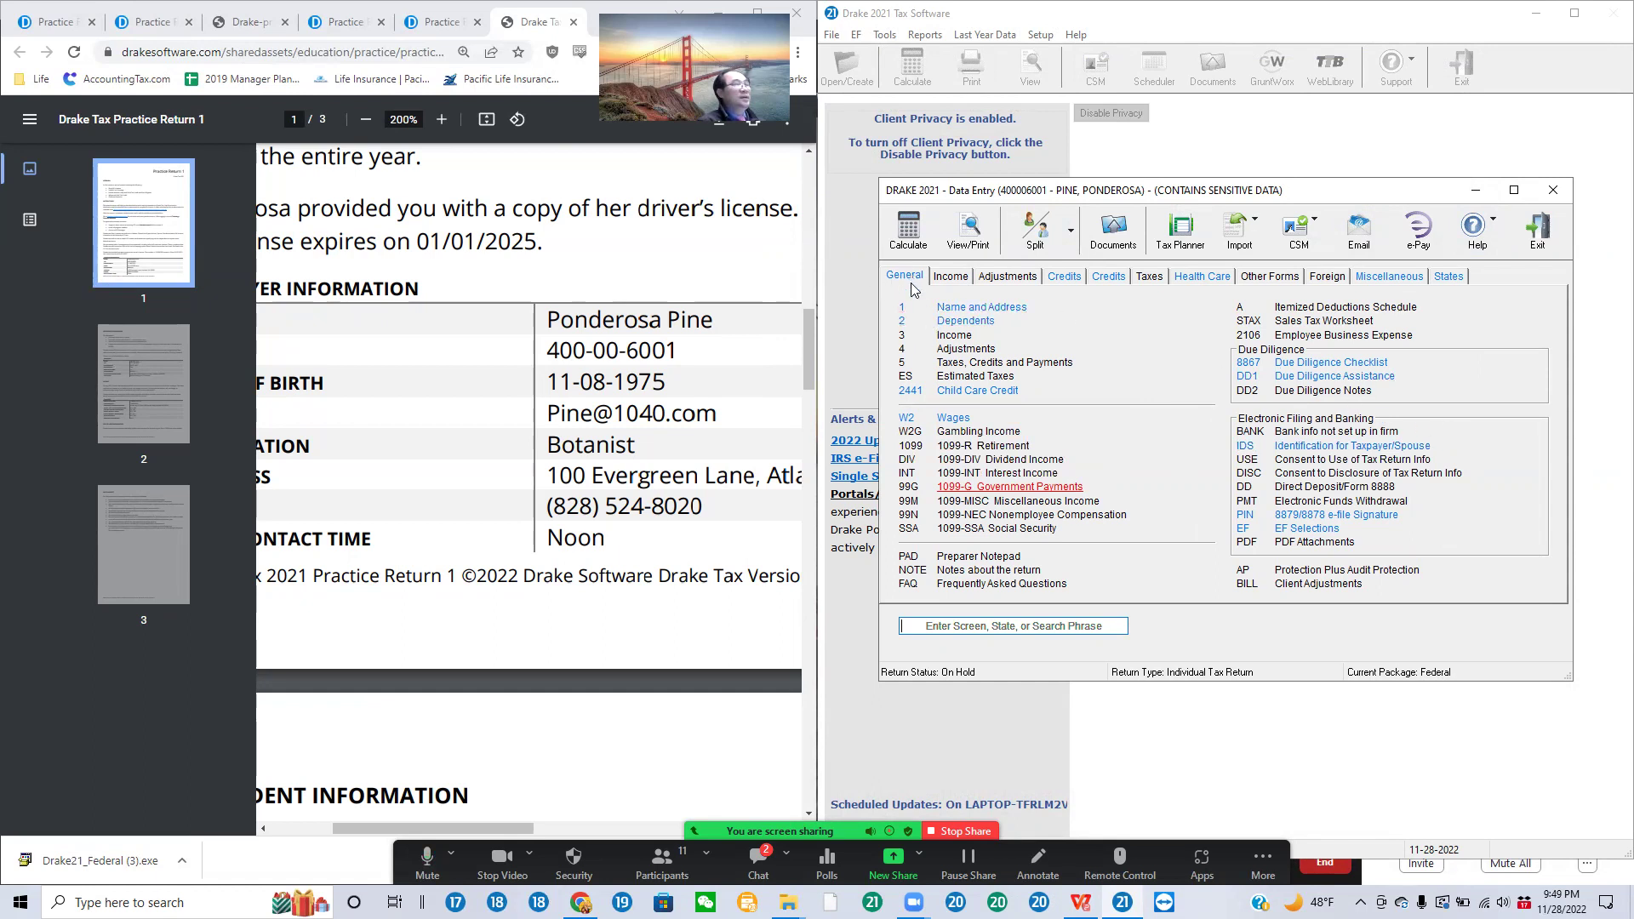
Step: Browse the Income, Adjustments, Credits, Taxes, Health Care, Other Forms, Foreign, Miscellaneous and States screen lists
{"action": "left_click", "coordinate": [954, 278]}
{"action": "left_click", "coordinate": [1001, 274]}
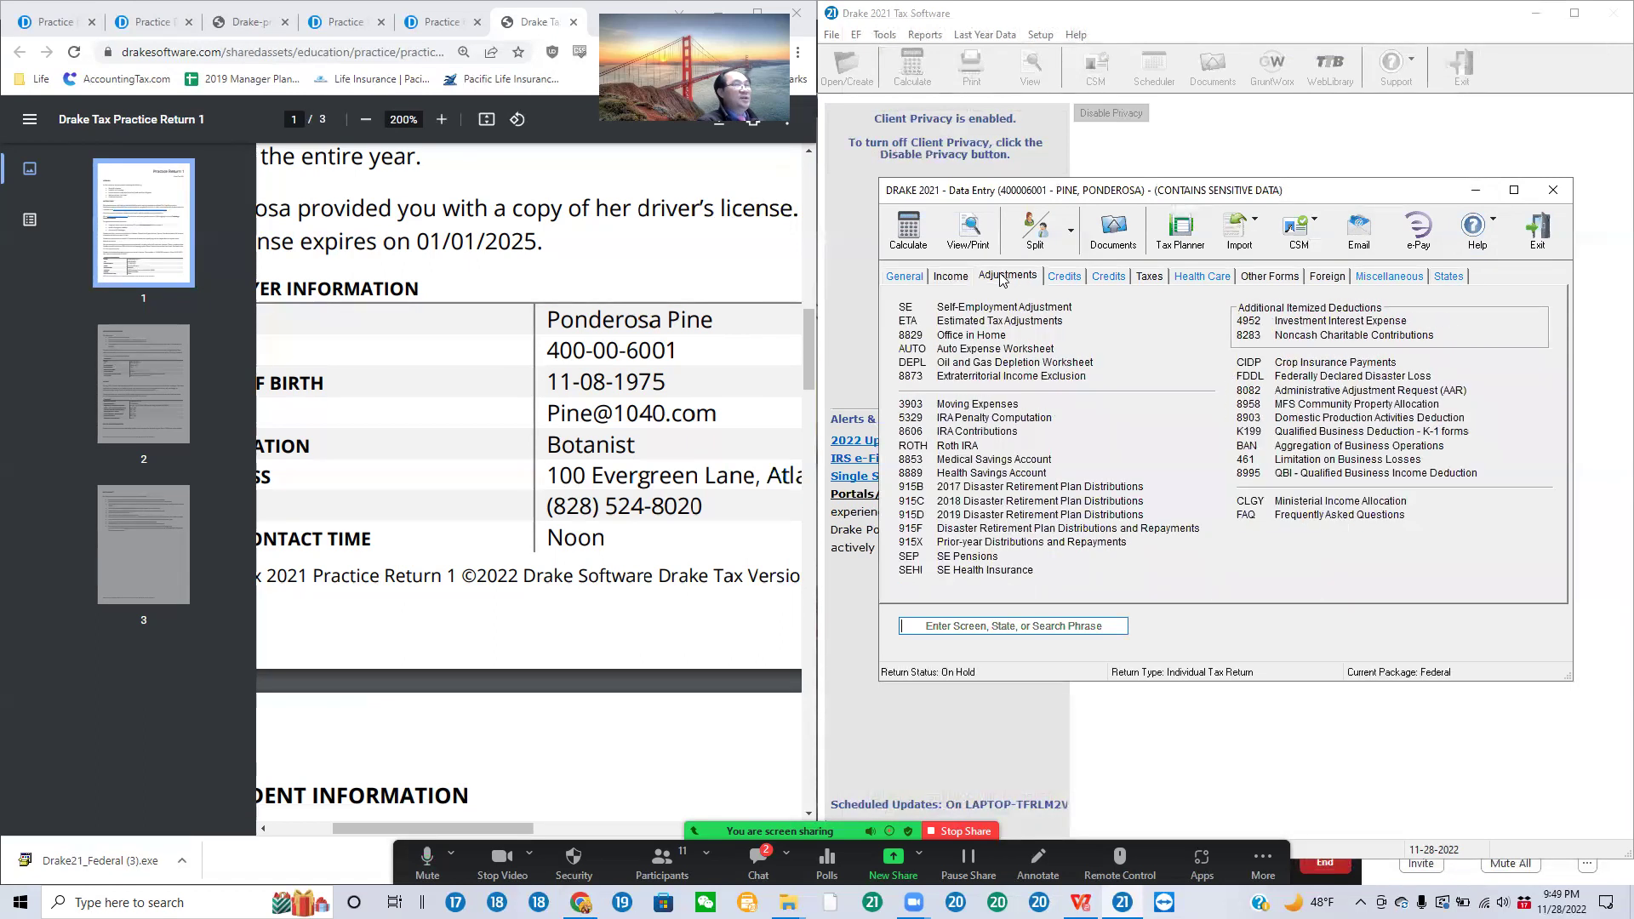
{"action": "left_click", "coordinate": [1062, 276]}
{"action": "left_click", "coordinate": [1120, 276]}
{"action": "left_click", "coordinate": [1146, 276]}
{"action": "left_click", "coordinate": [1215, 276]}
{"action": "left_click", "coordinate": [1272, 275]}
{"action": "left_click", "coordinate": [1326, 277]}
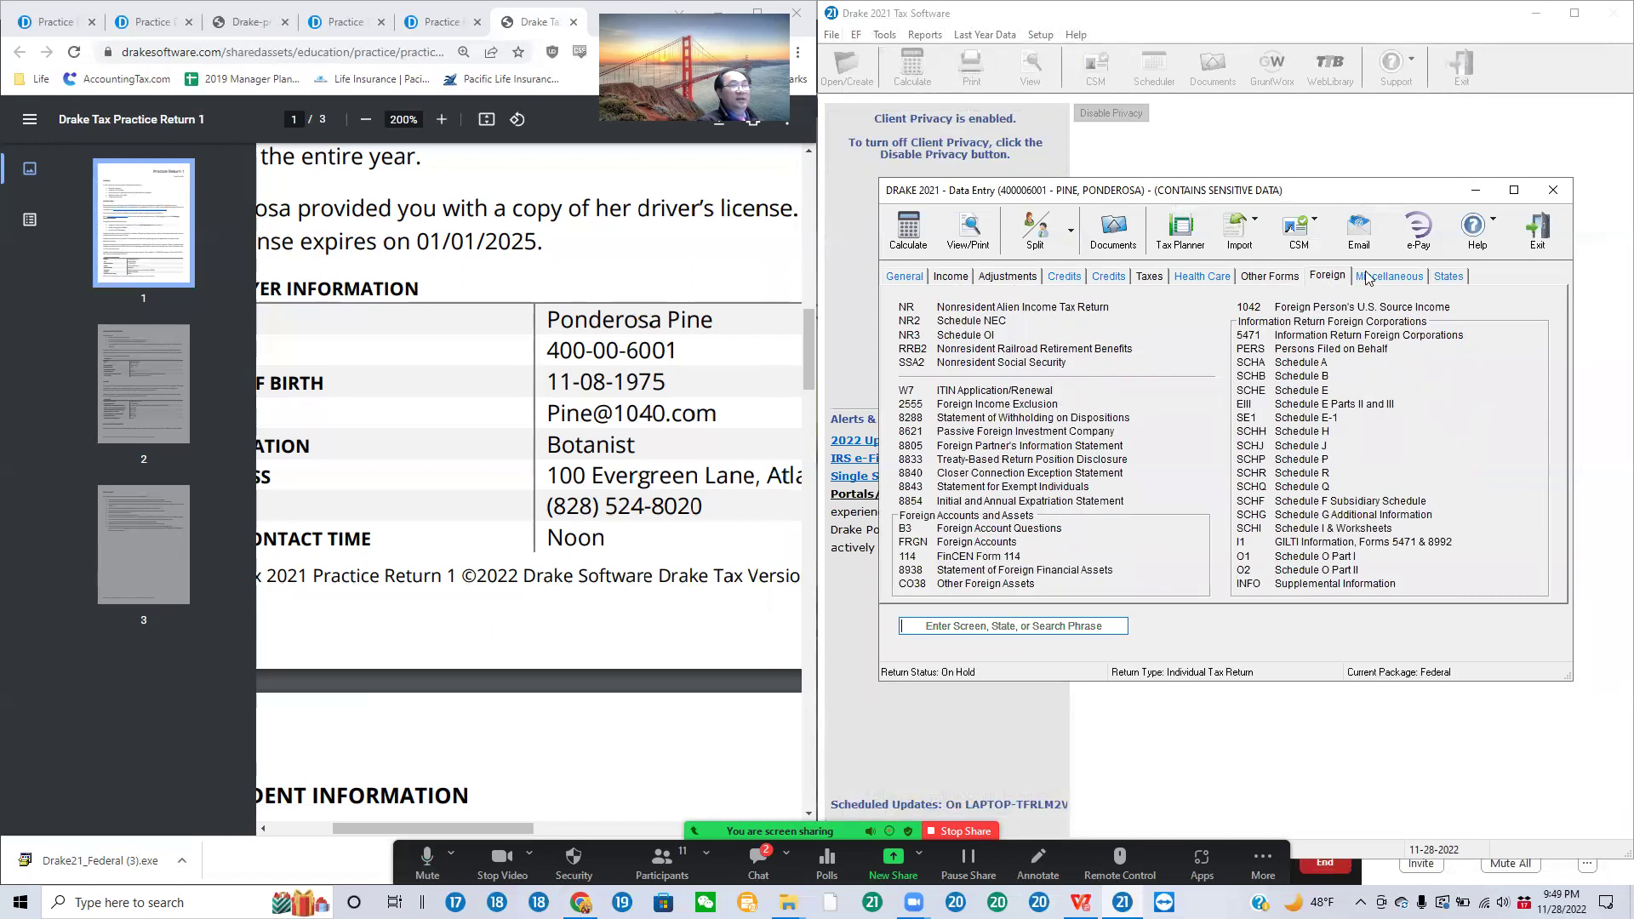
{"action": "left_click", "coordinate": [1388, 276]}
{"action": "left_click", "coordinate": [1461, 277]}
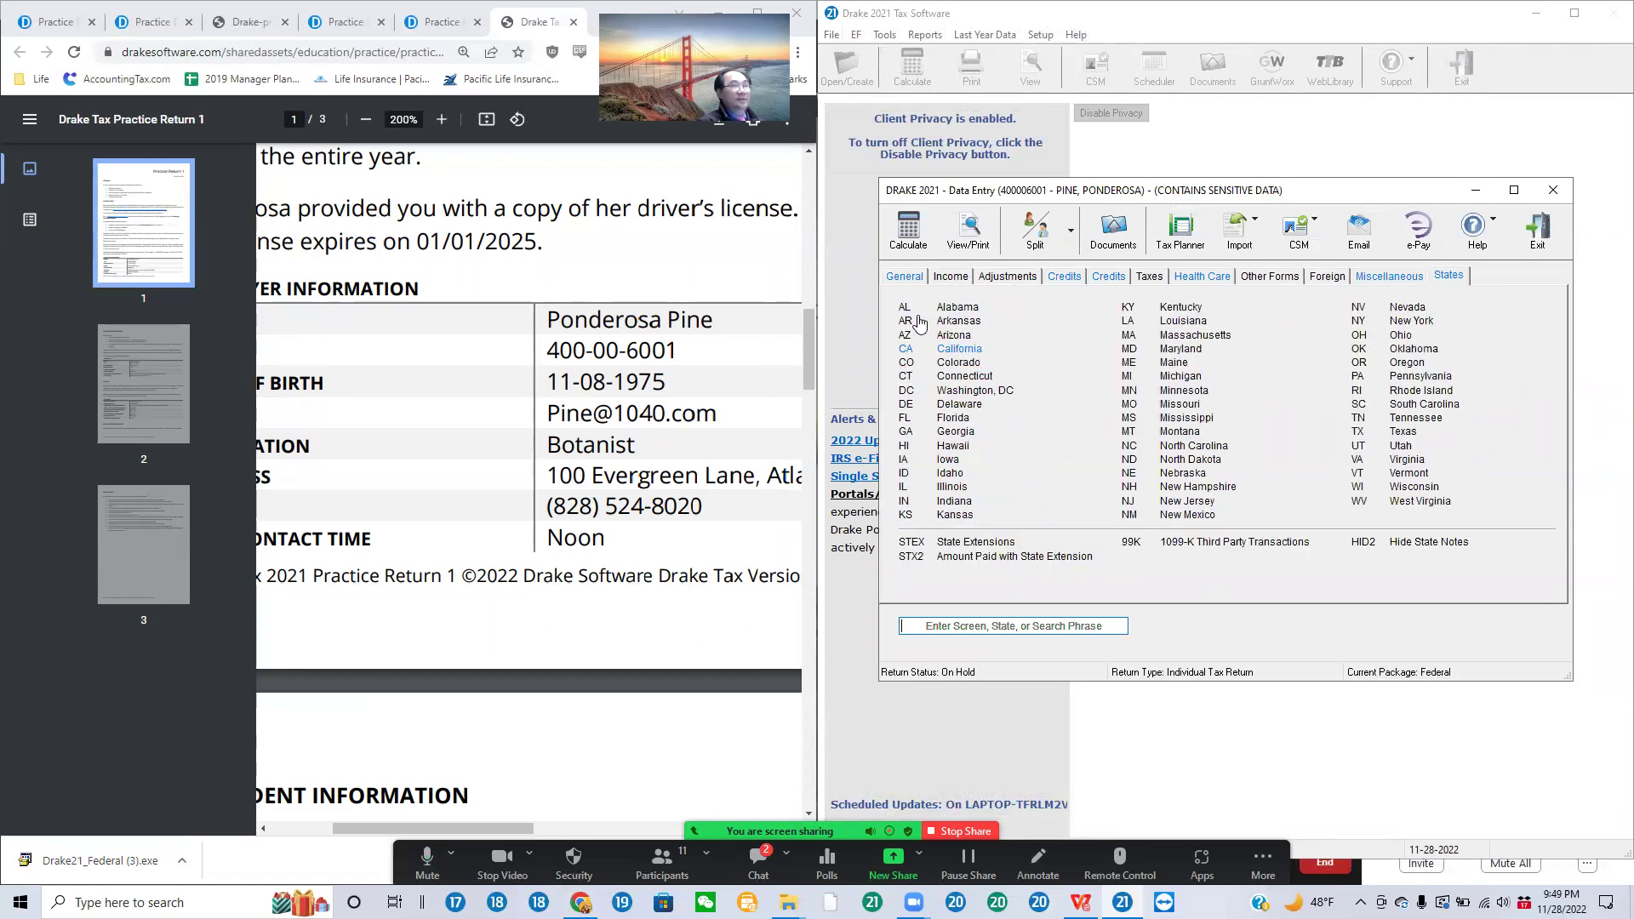
Step: From the General tab's Dependents list, open the first dependent's full information screen
{"action": "left_click", "coordinate": [903, 279]}
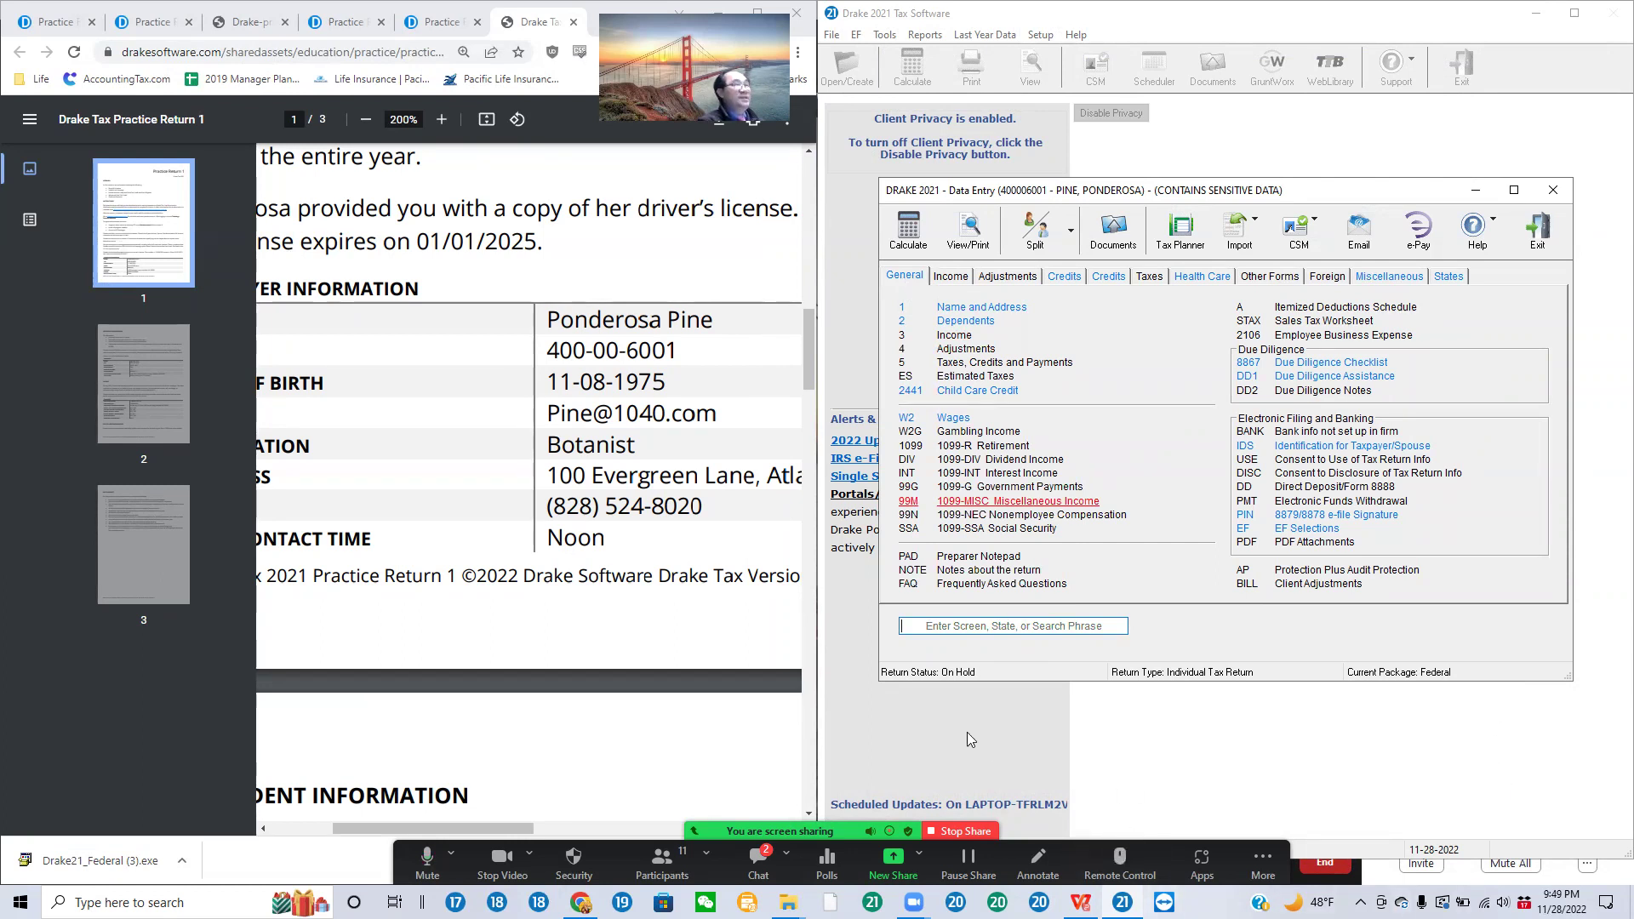
{"action": "left_click", "coordinate": [982, 323]}
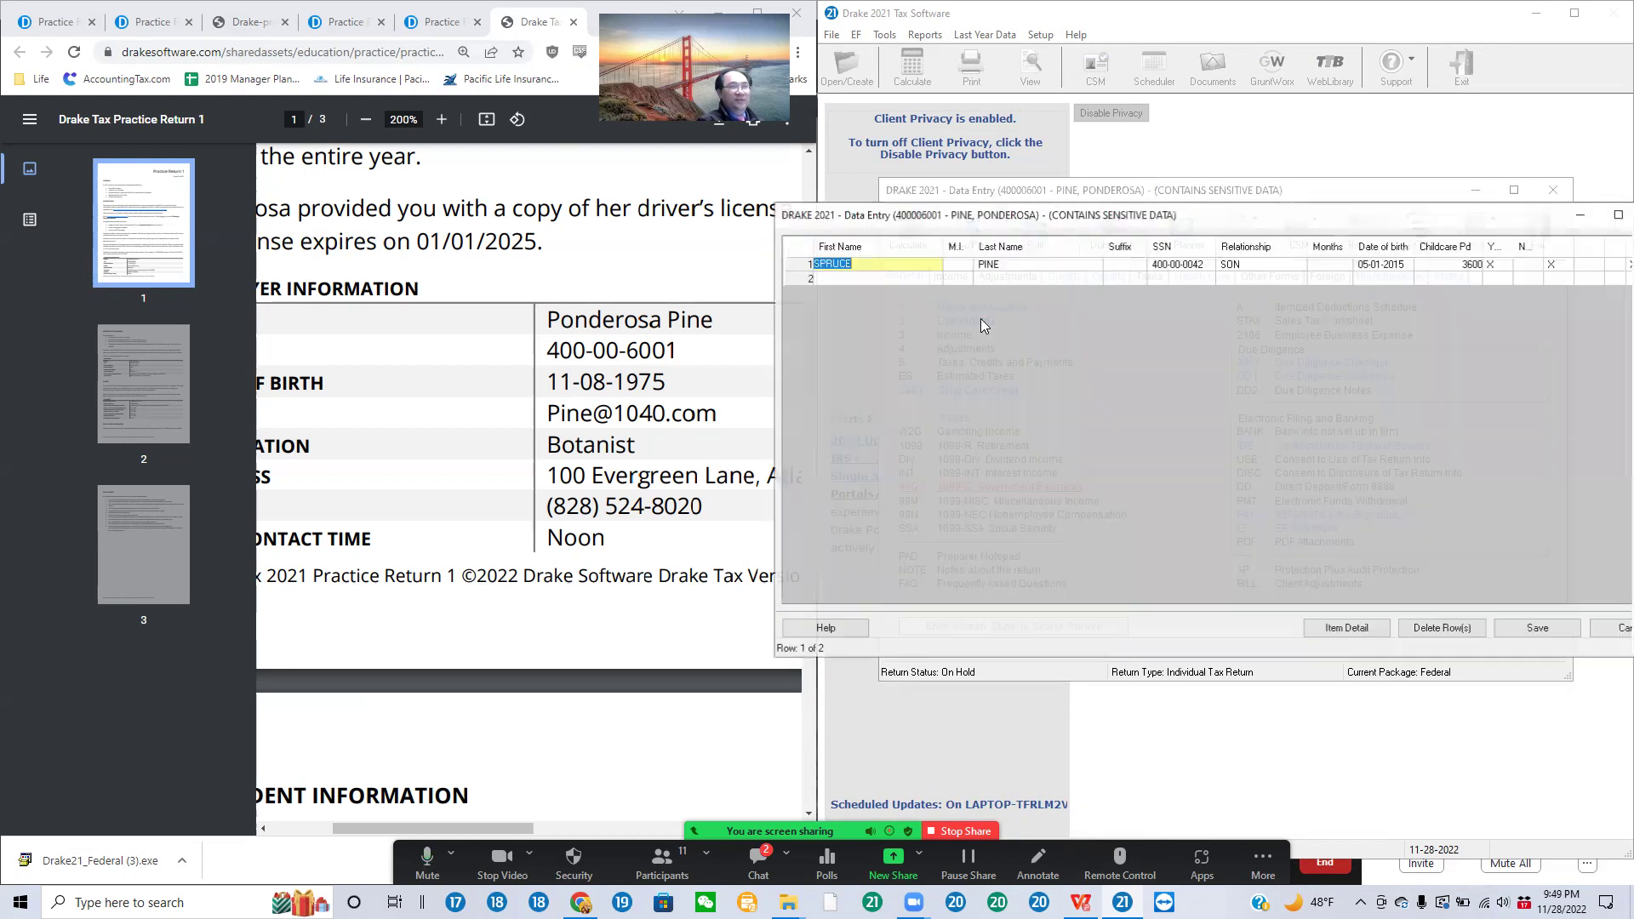
{"action": "double_click", "coordinate": [1023, 263]}
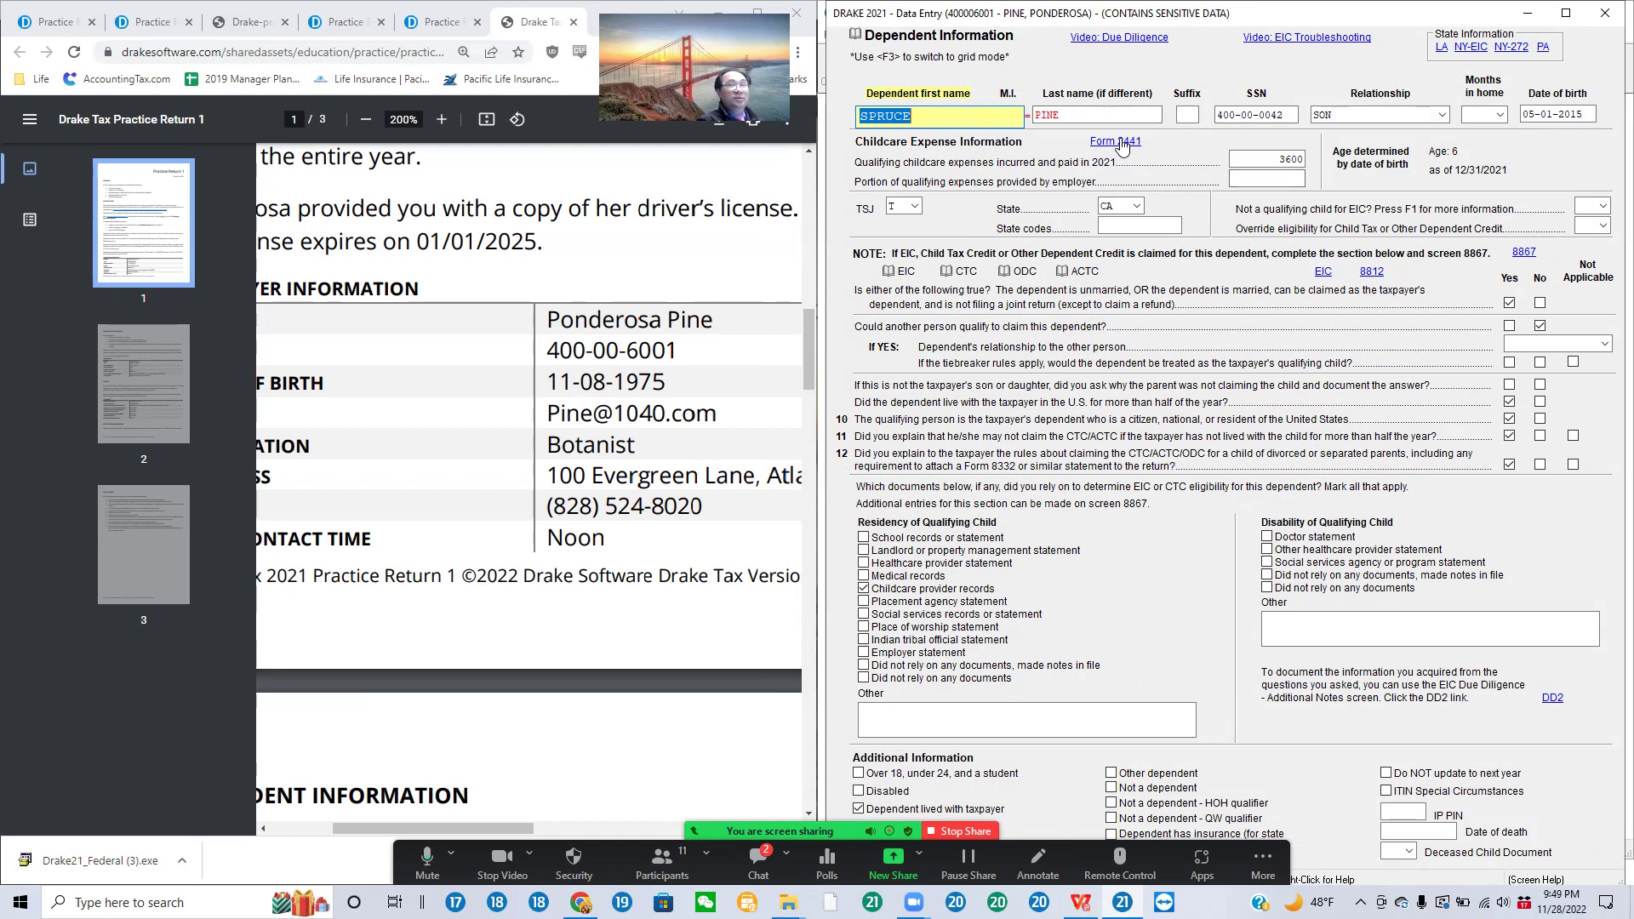
Step: Jump from the dependent's record to the Form 2441 child and dependent care expenses screen
{"action": "left_click", "coordinate": [1118, 142]}
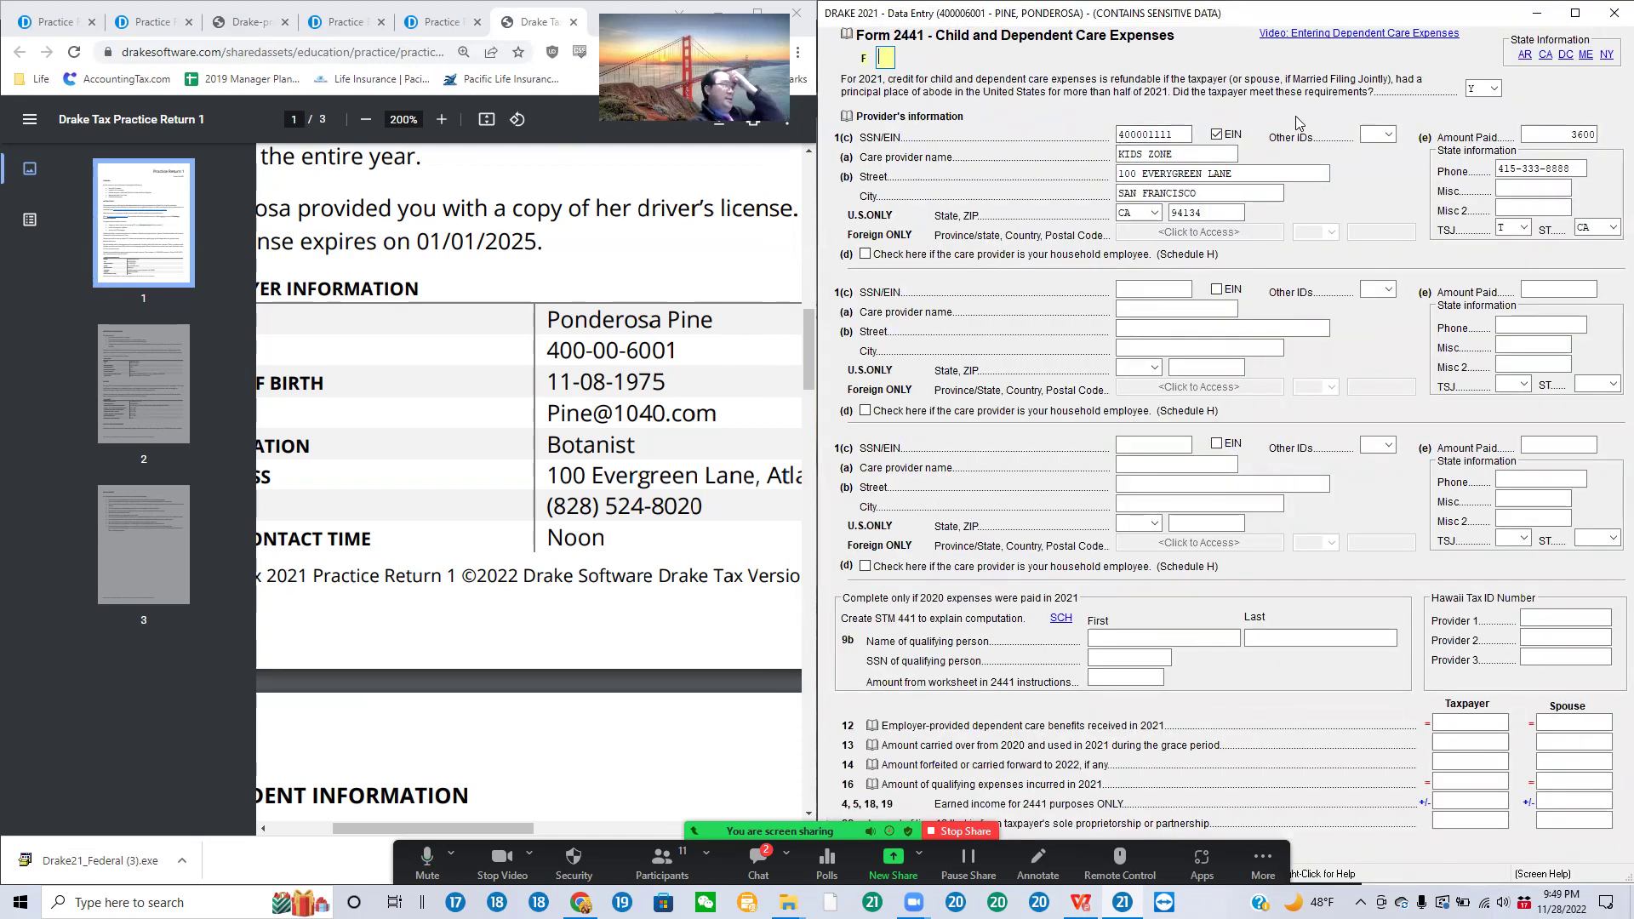
Step: Review the care provider's ID number, EIN box, other IDs, name, 3600 paid and phone, then close Form 2441
{"action": "left_click", "coordinate": [1178, 133]}
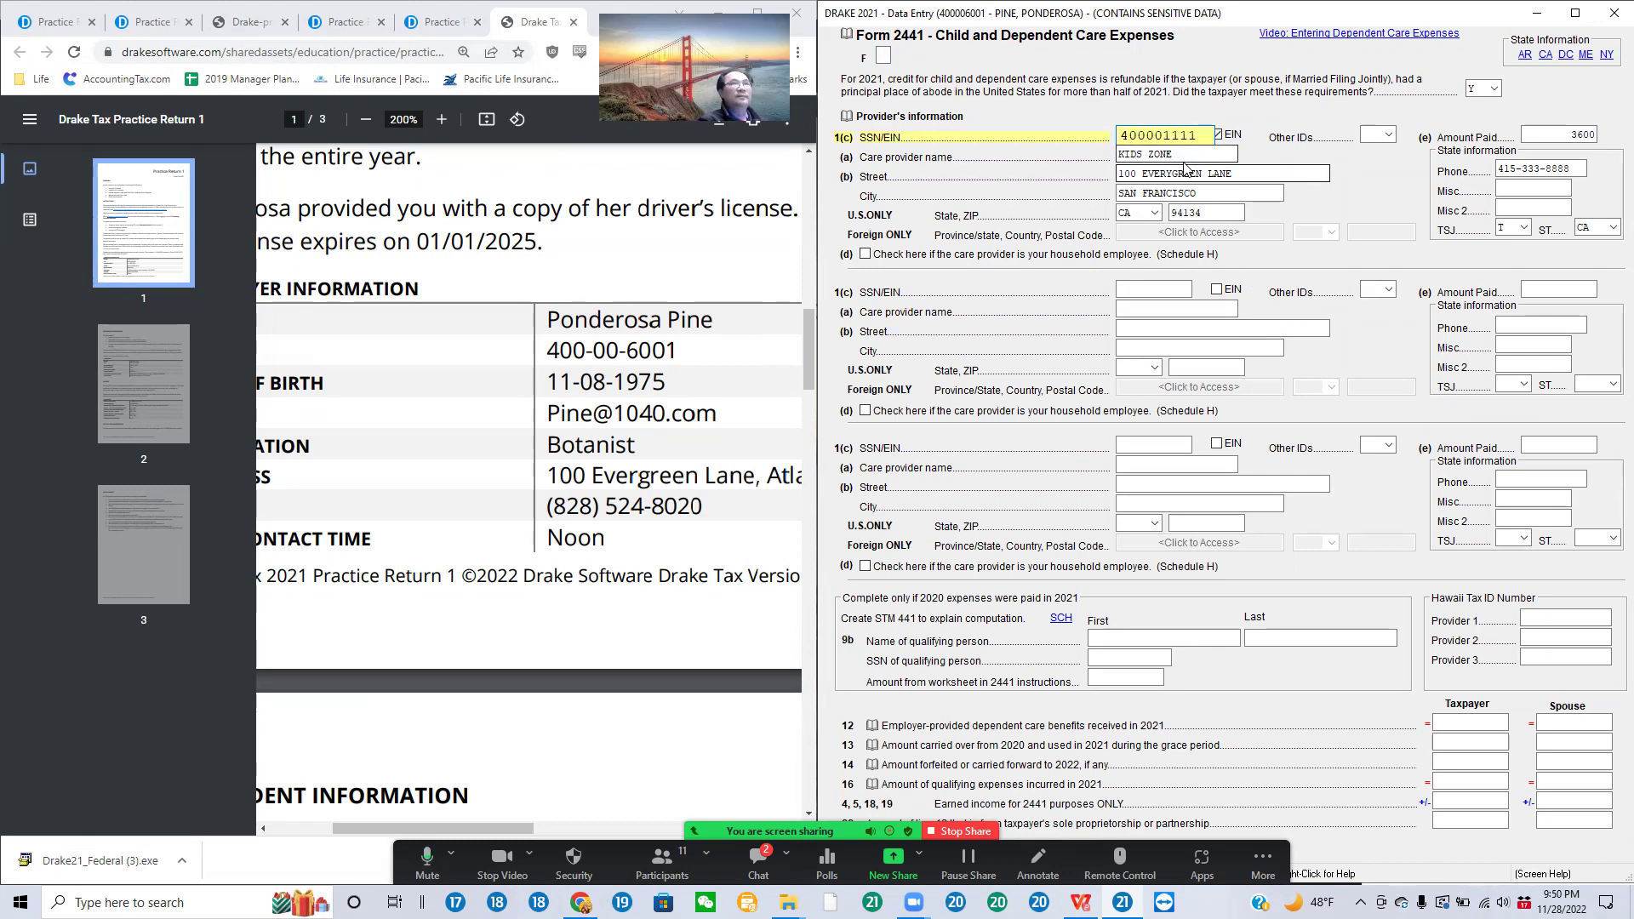
{"action": "left_click_drag", "start_coordinate": [1198, 135], "coordinate": [1087, 146]}
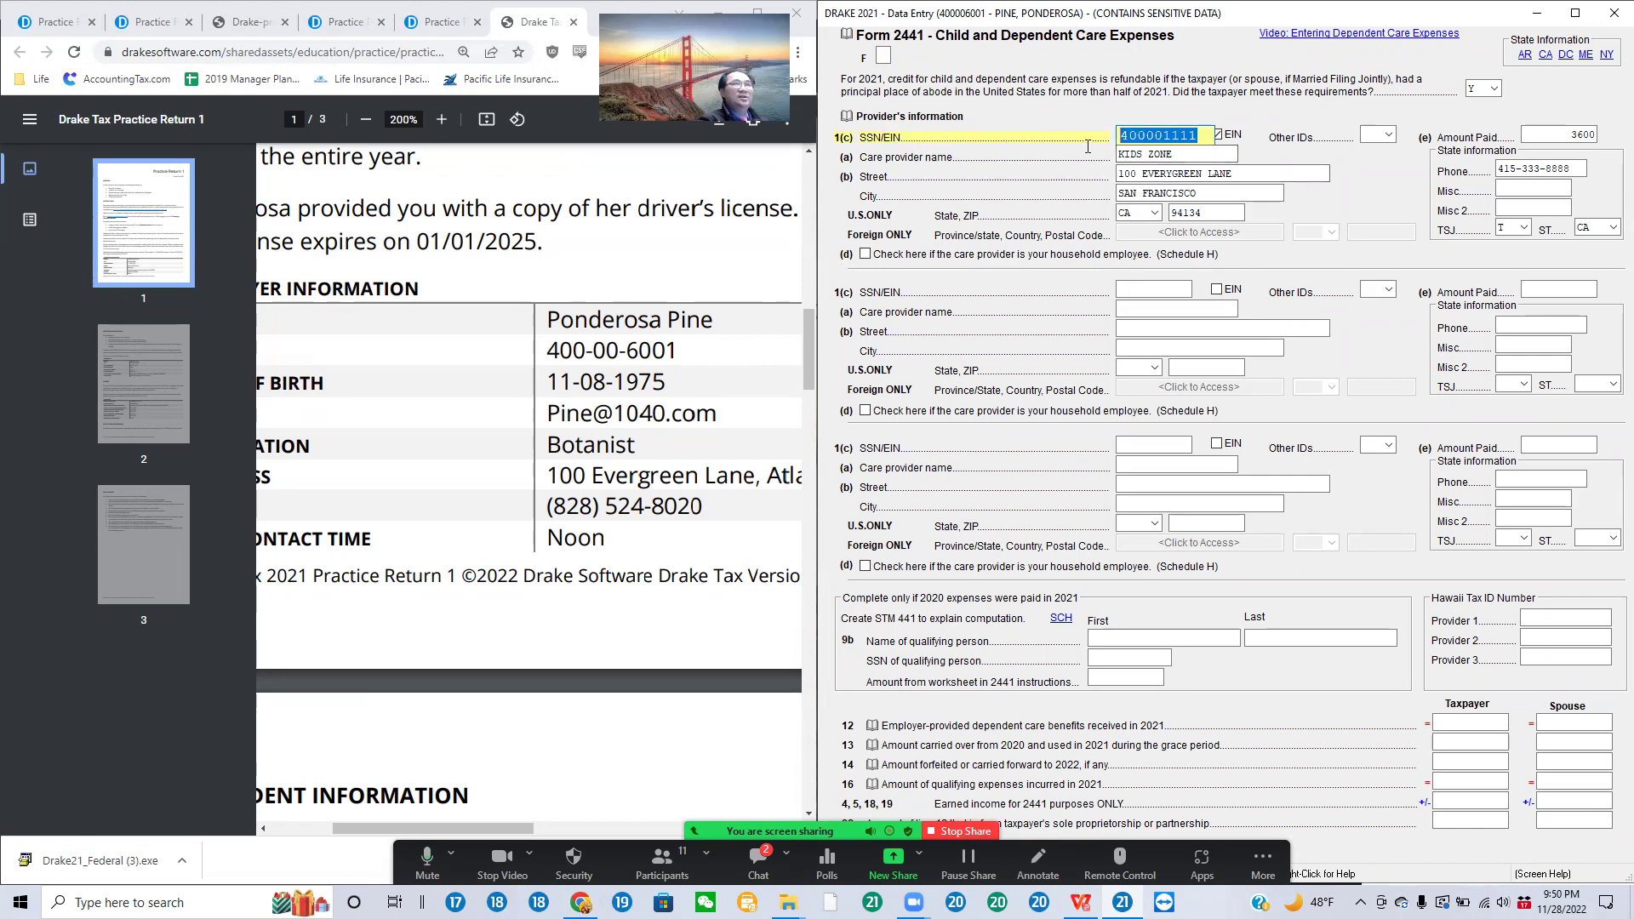
{"action": "key", "text": "Tab"}
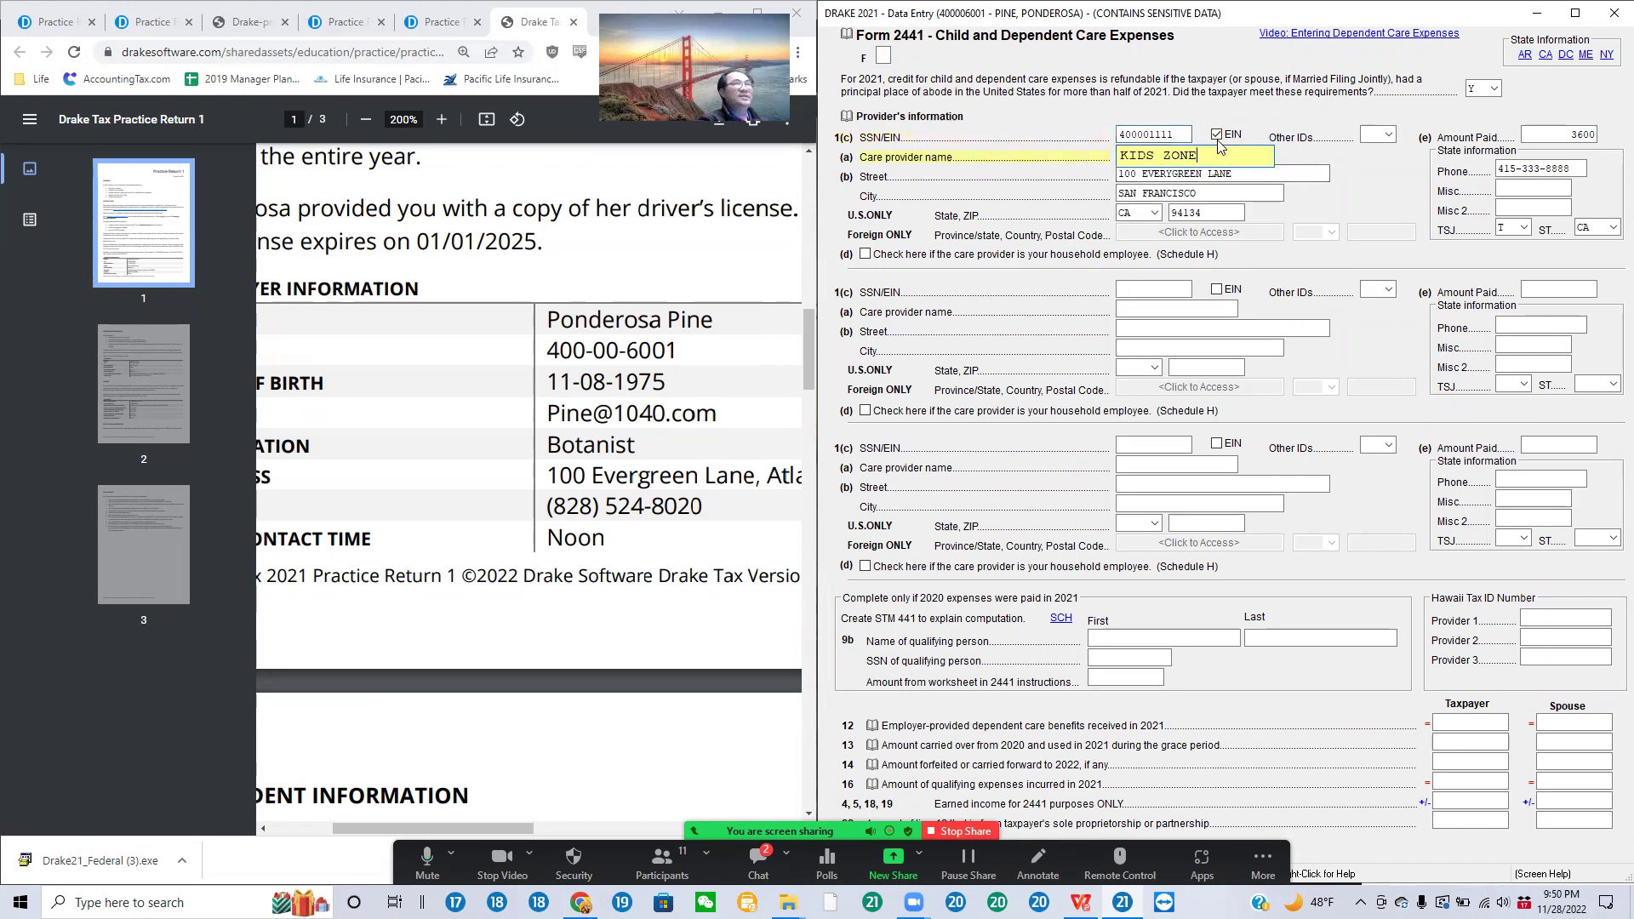
{"action": "left_click", "coordinate": [1218, 137]}
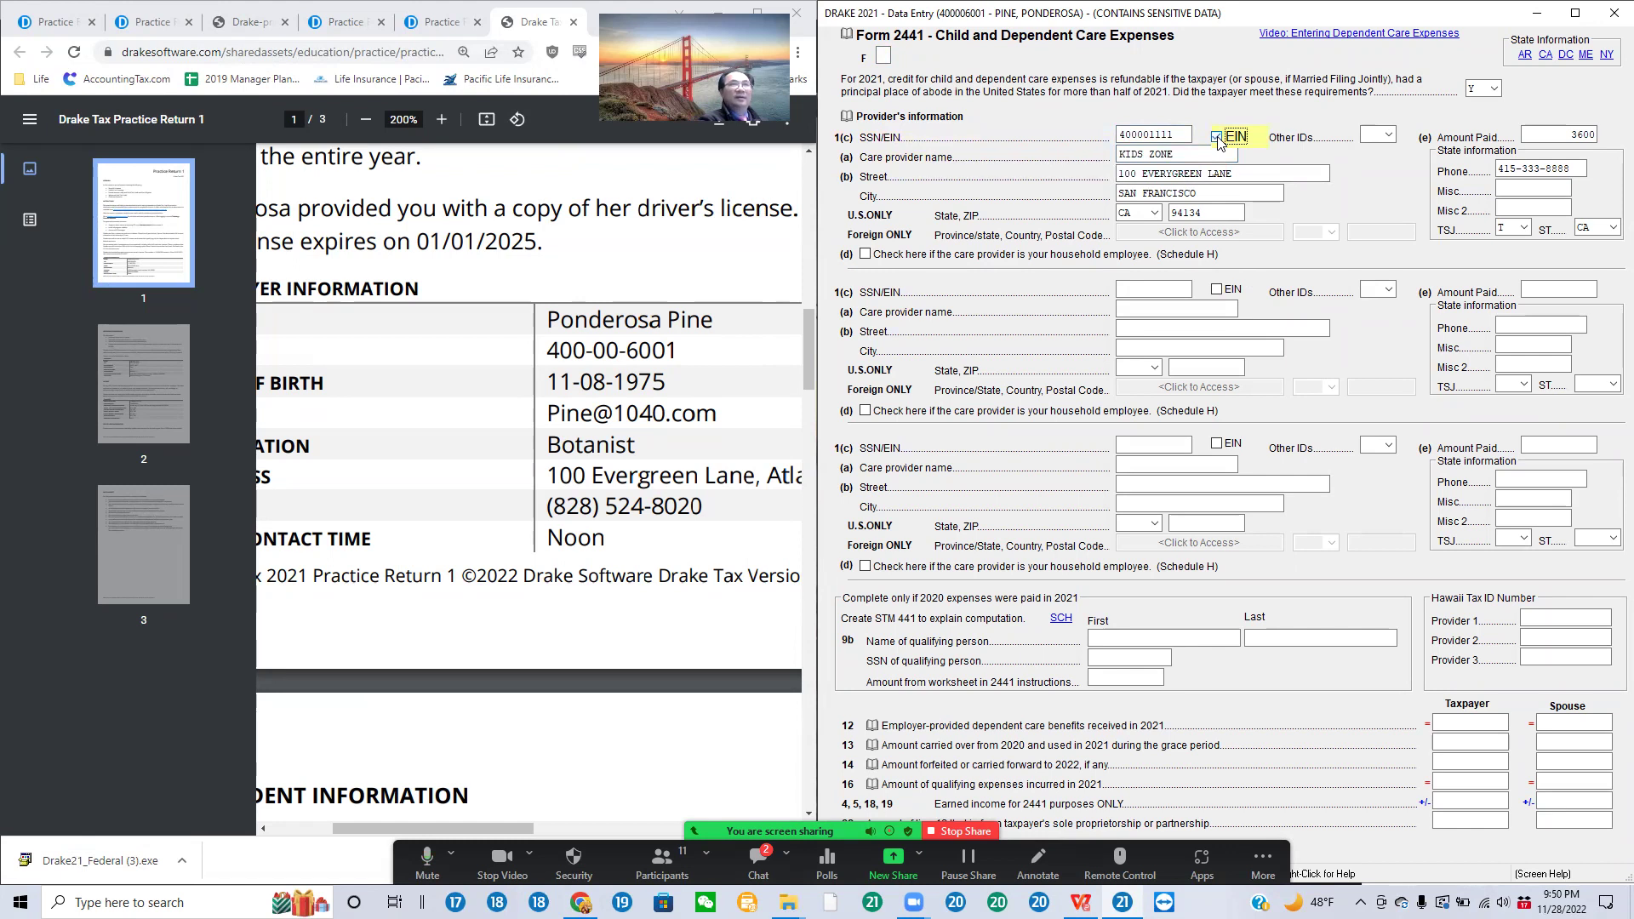
{"action": "left_click", "coordinate": [1395, 136]}
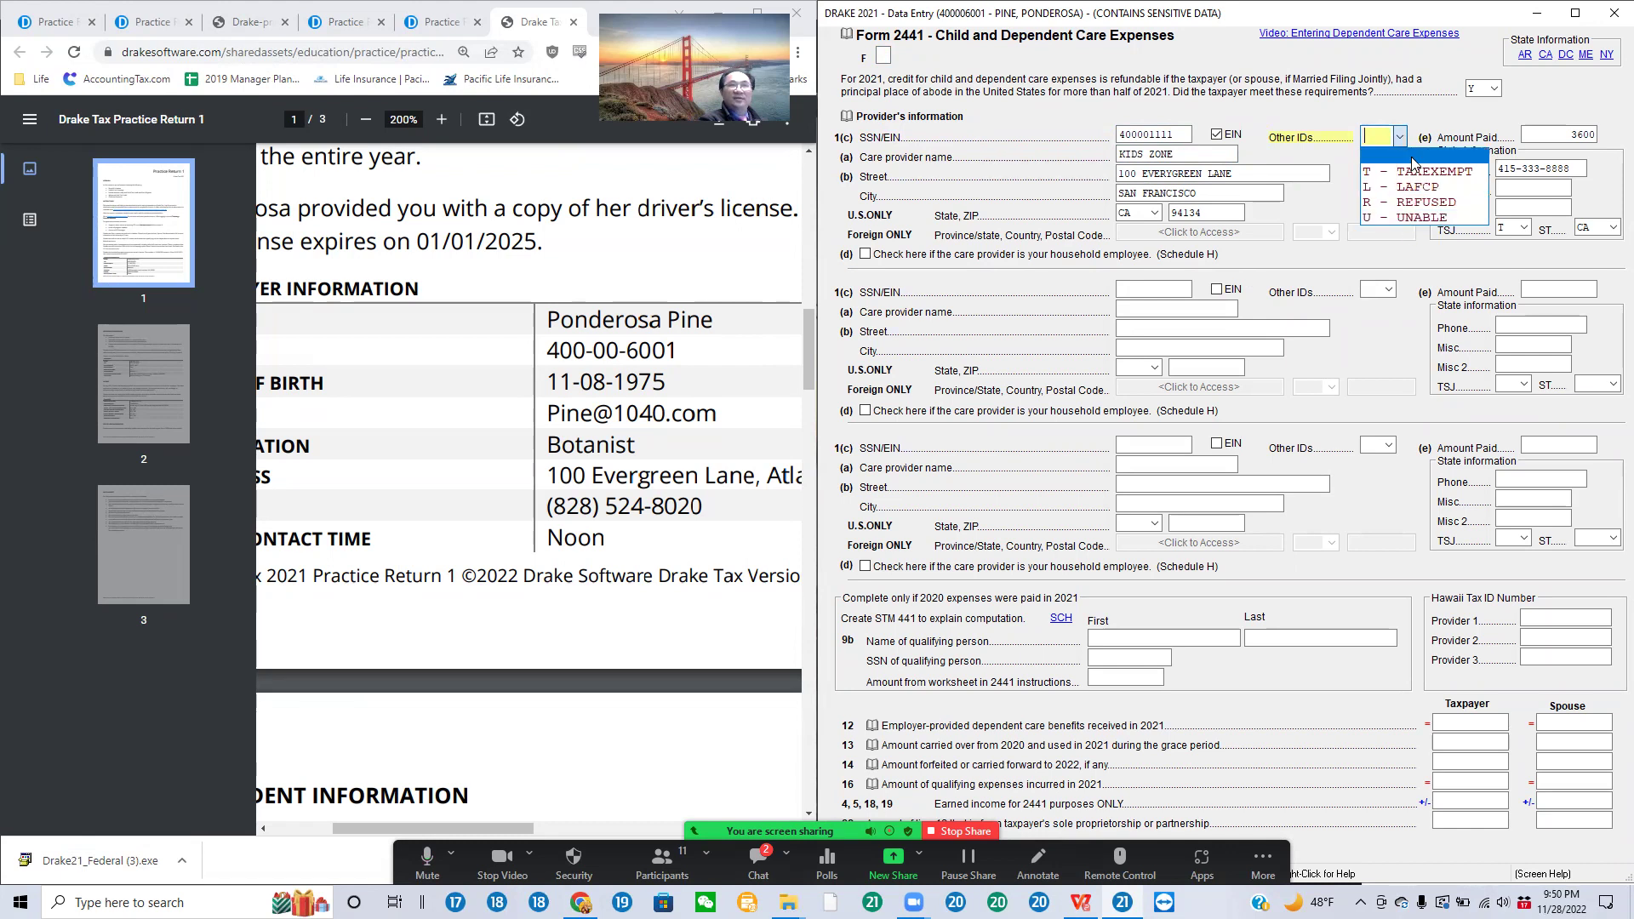
{"action": "left_click", "coordinate": [1395, 107]}
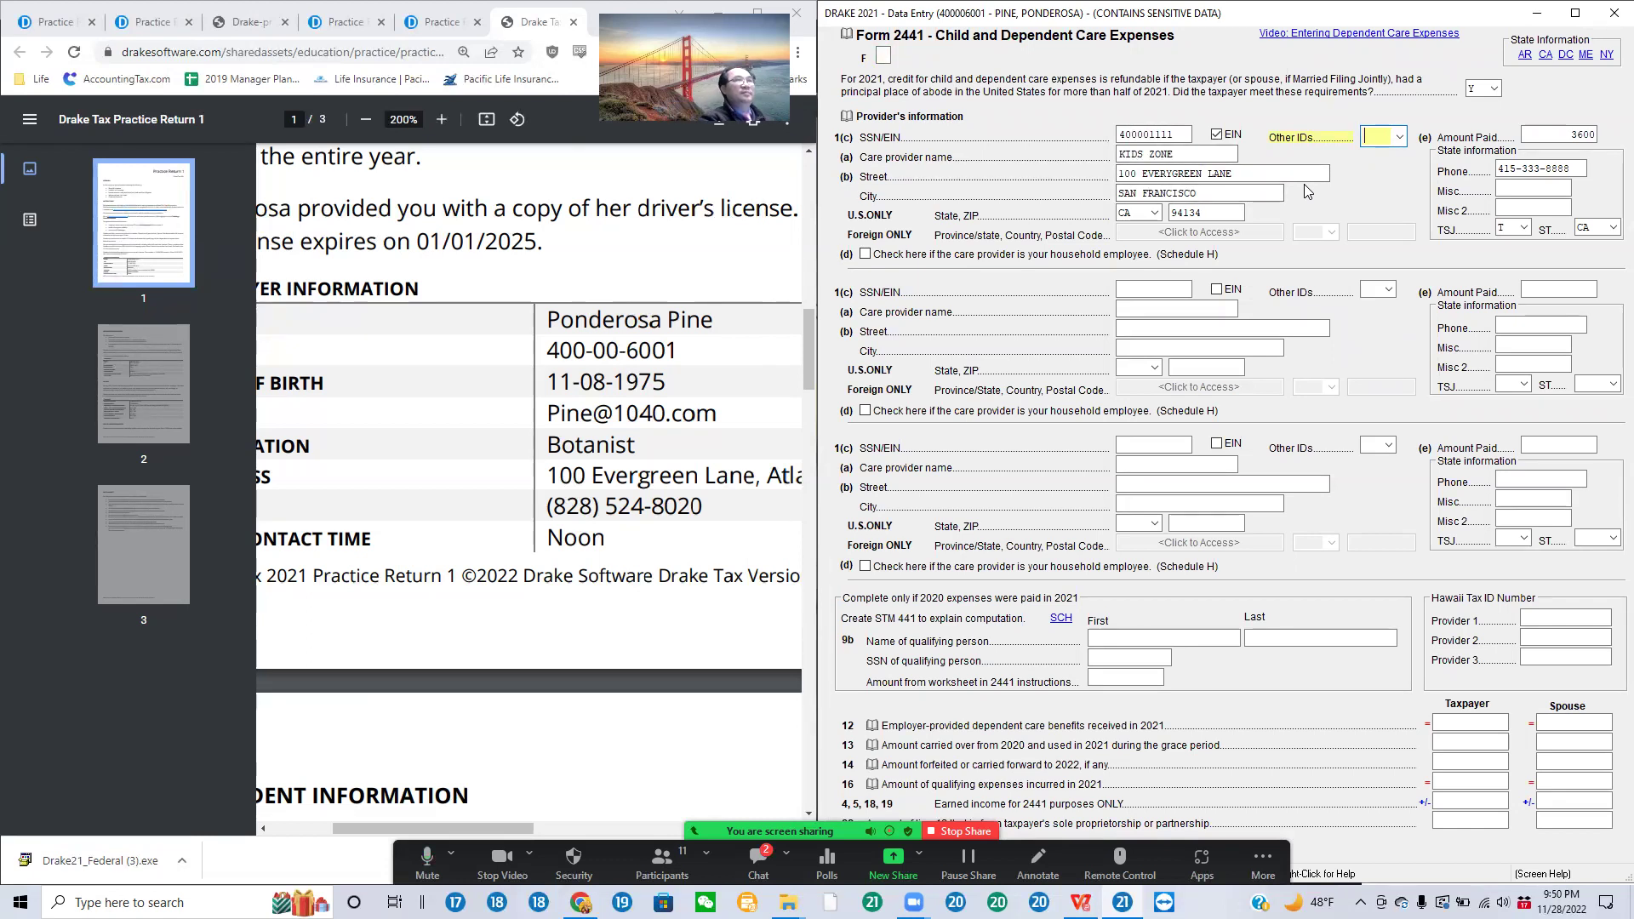
{"action": "left_click", "coordinate": [1170, 155]}
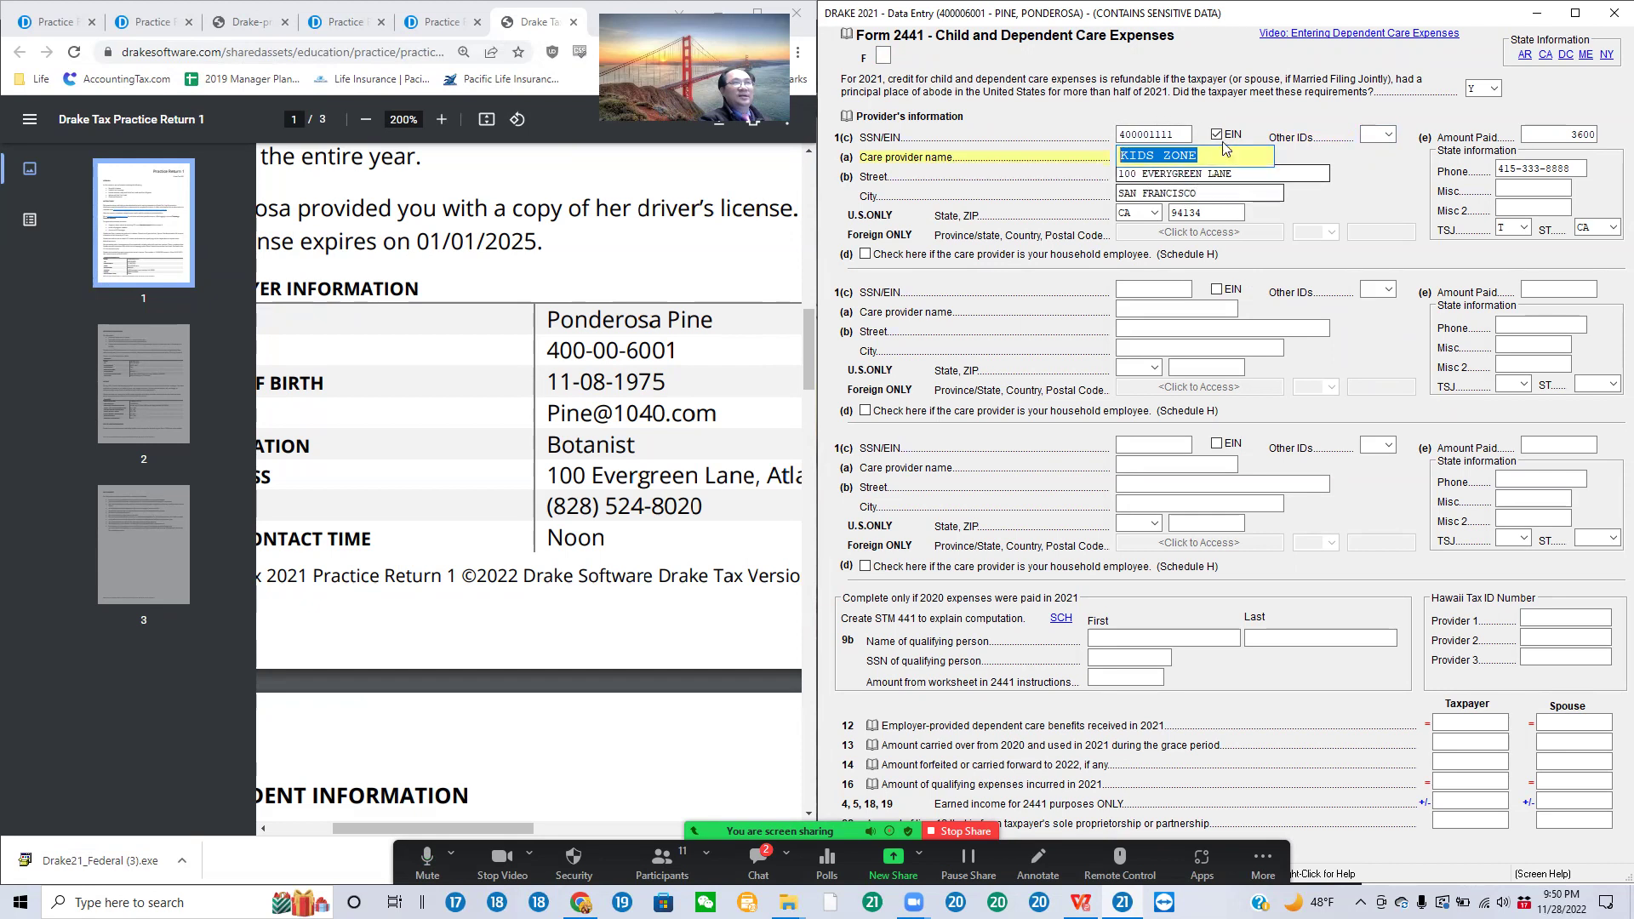
{"action": "left_click", "coordinate": [1561, 135]}
{"action": "left_click", "coordinate": [1573, 169]}
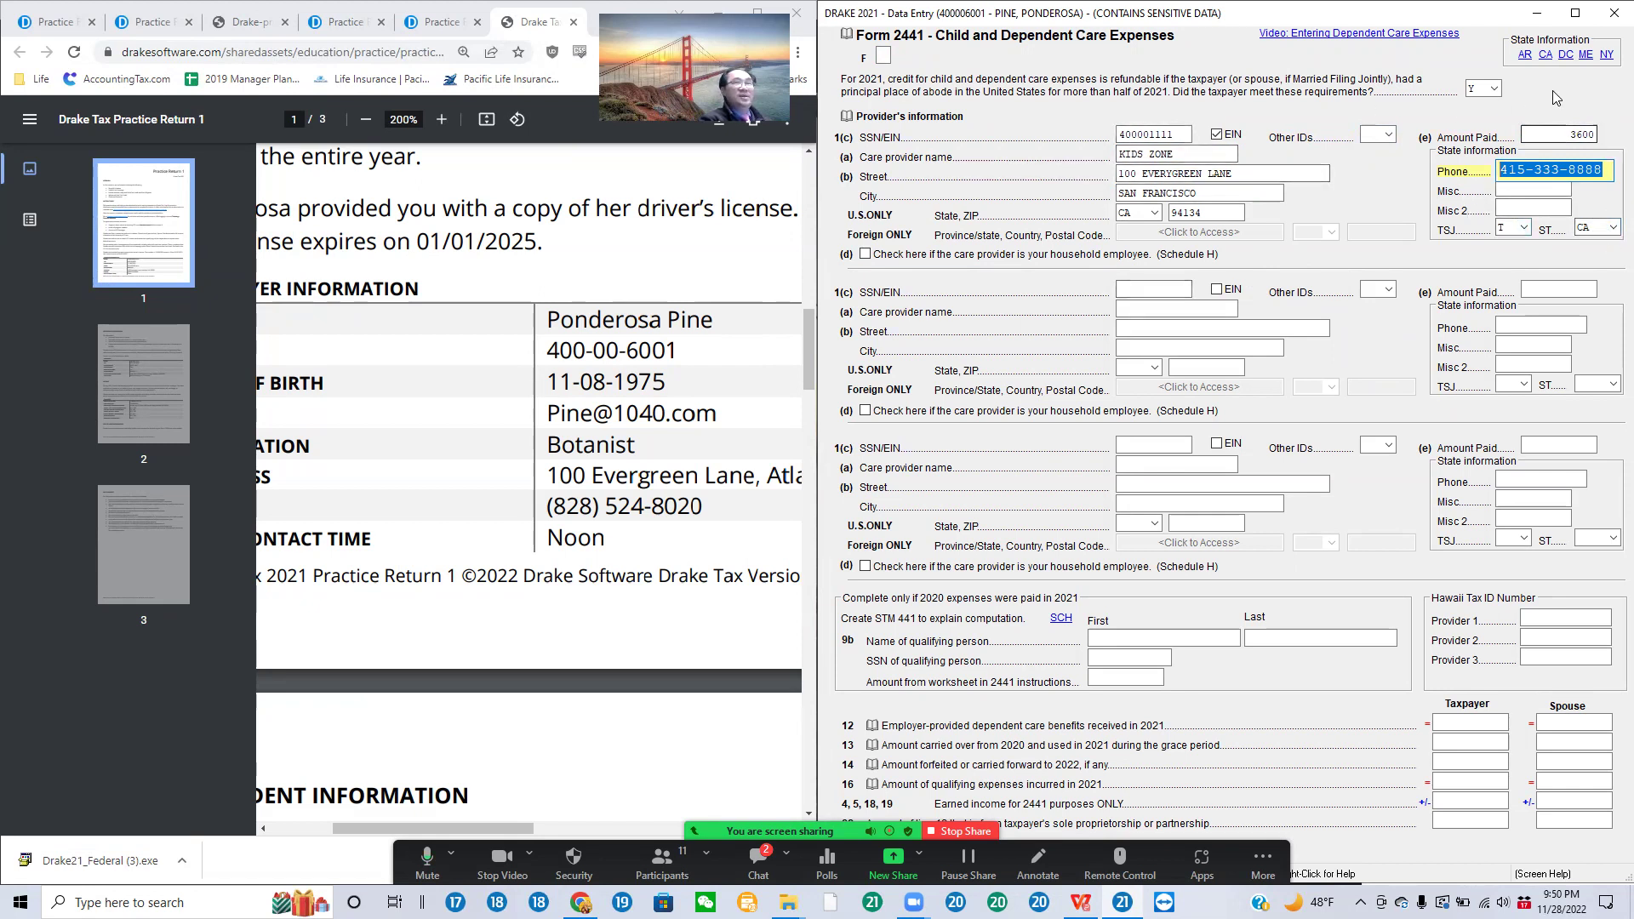
{"action": "left_click", "coordinate": [1611, 14]}
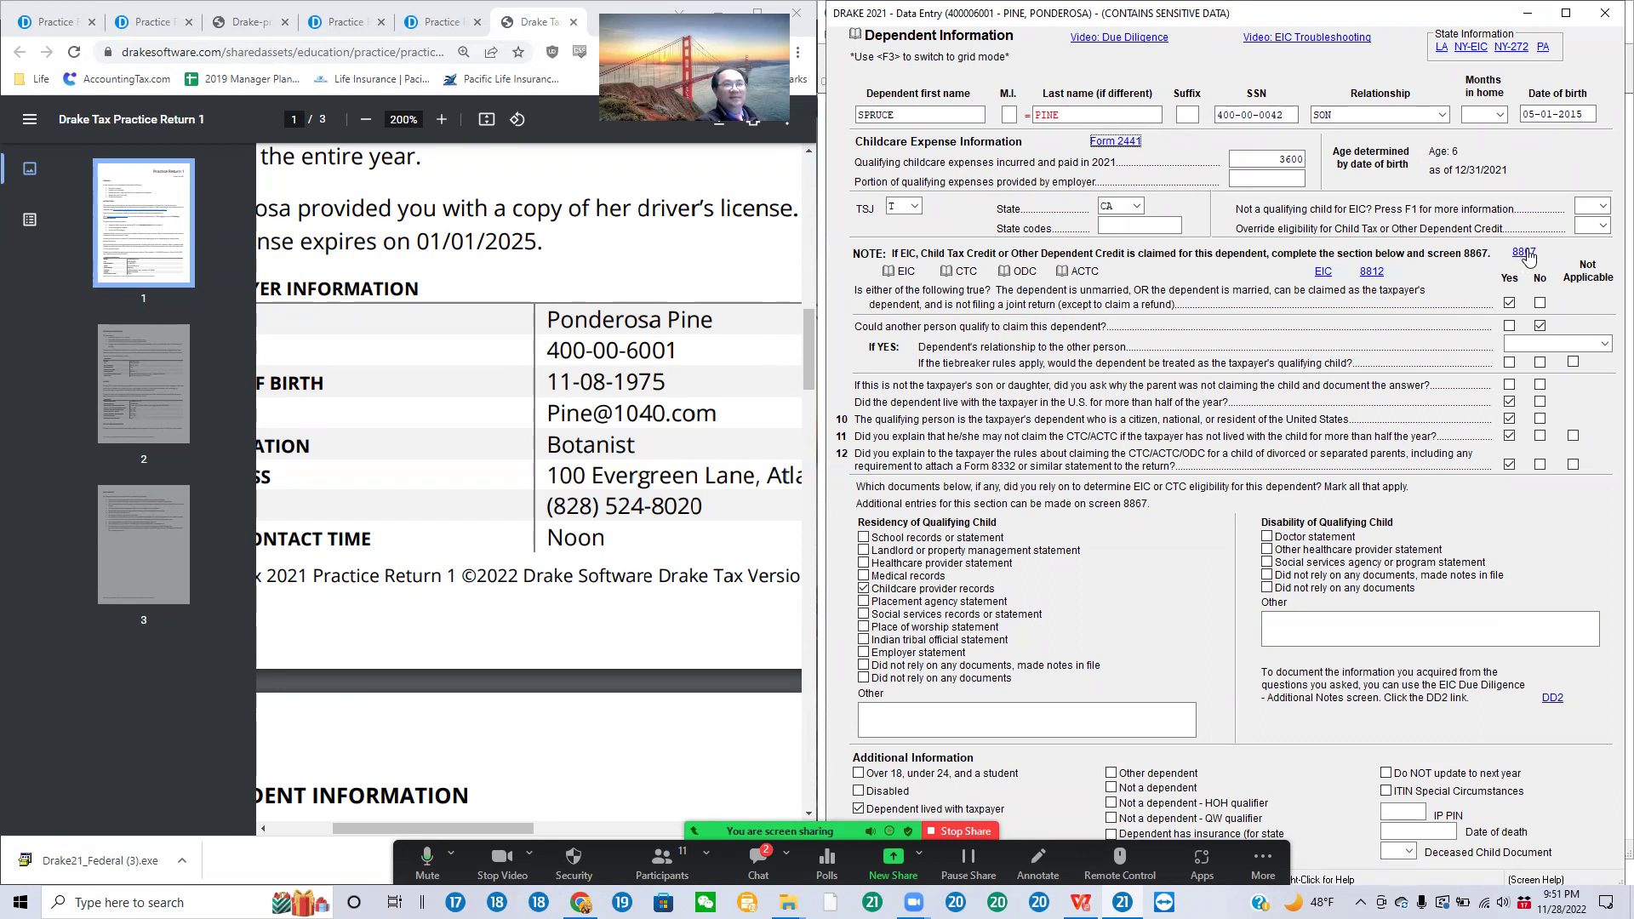
Step: Open the Form 8867 due diligence checklist from the Dependent Information screen
{"action": "left_click", "coordinate": [1524, 252]}
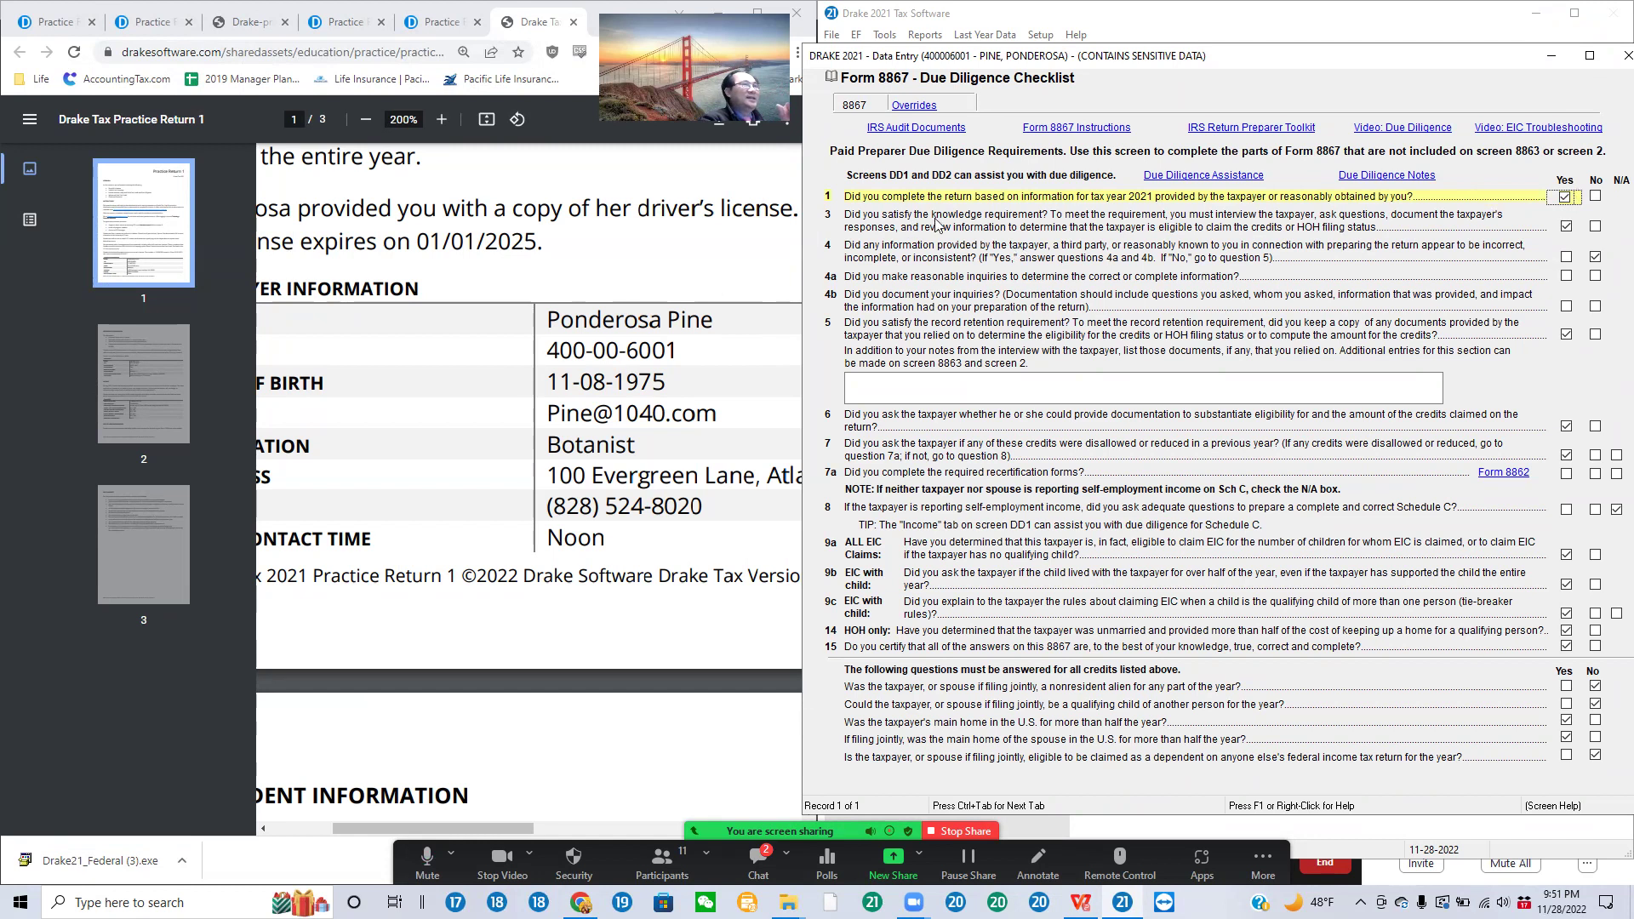
{"action": "left_click", "coordinate": [1566, 198]}
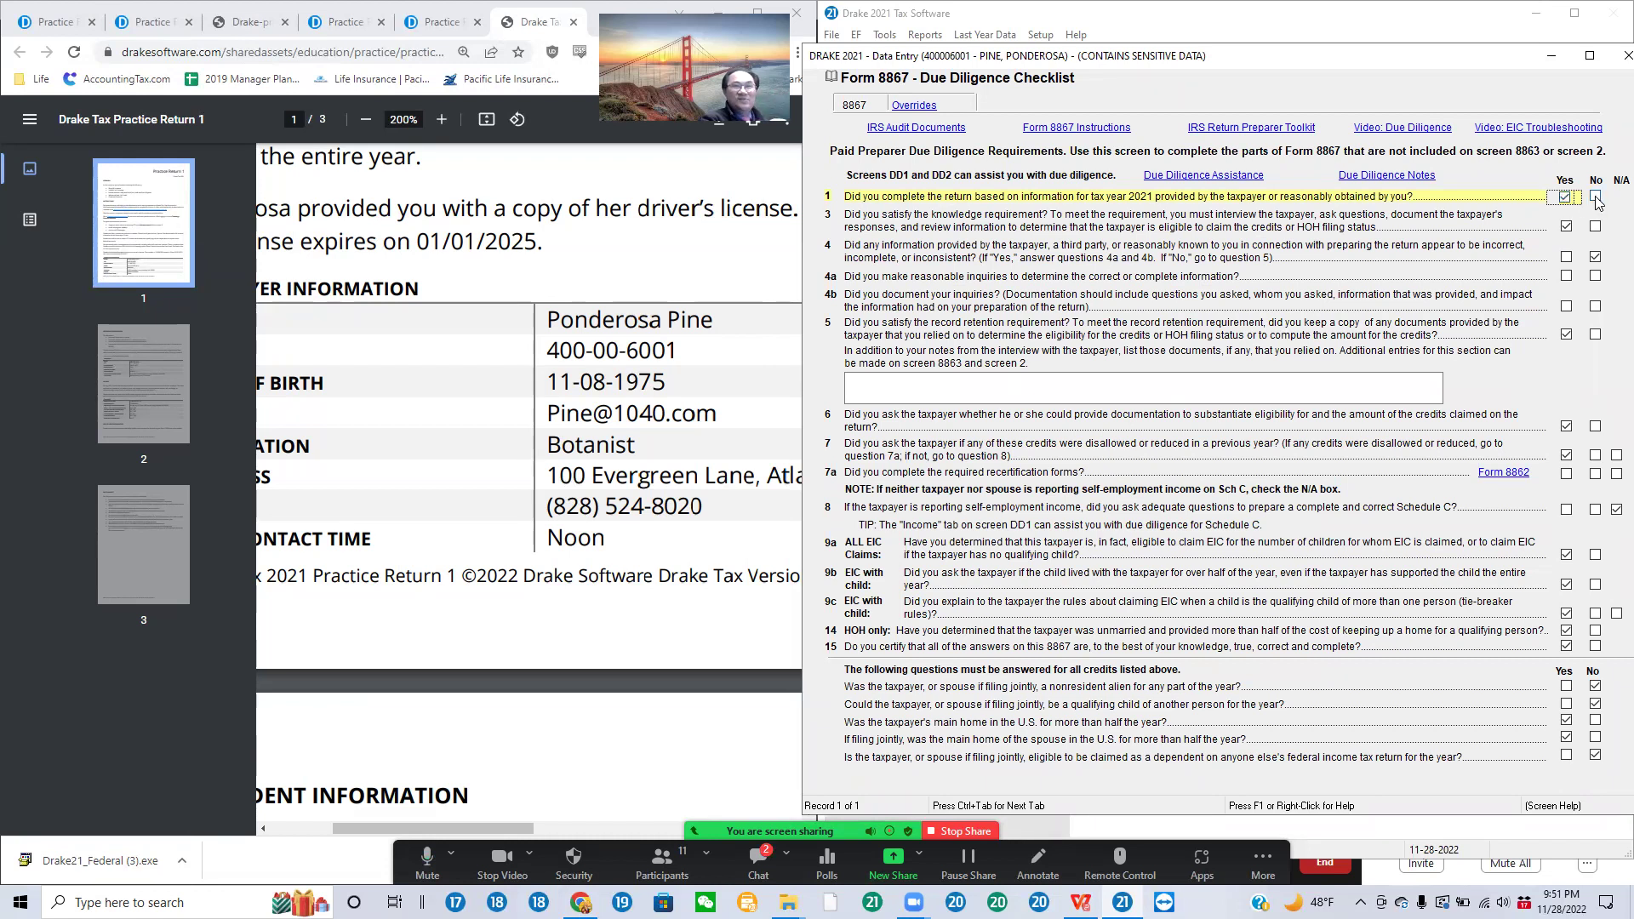
{"action": "left_click", "coordinate": [1595, 197]}
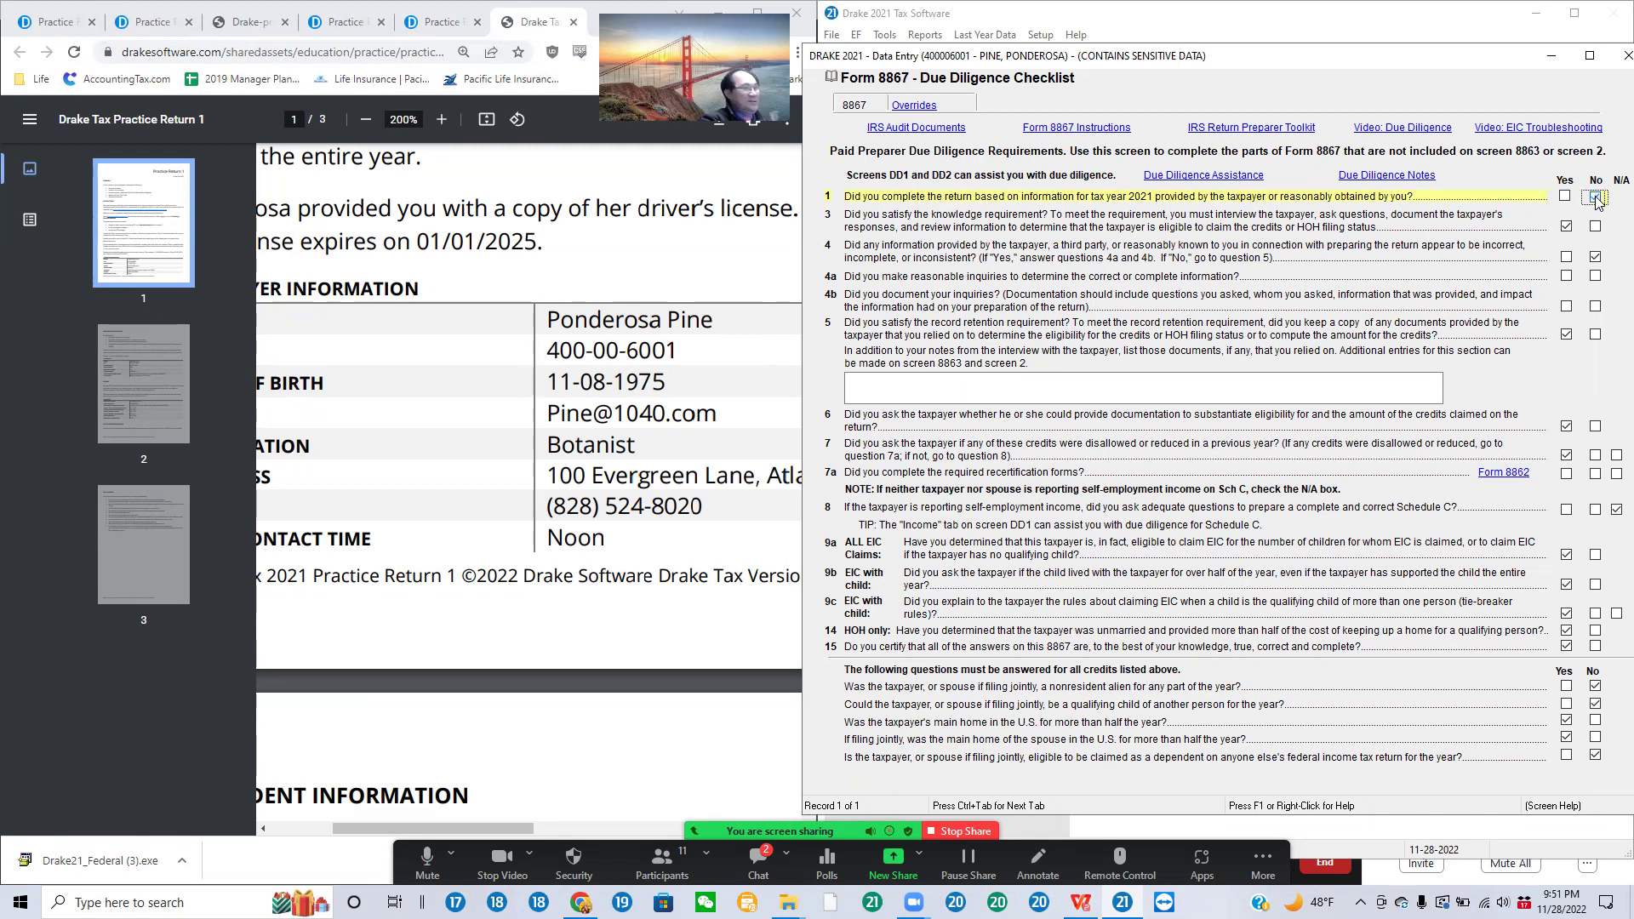
{"action": "left_click", "coordinate": [1570, 198]}
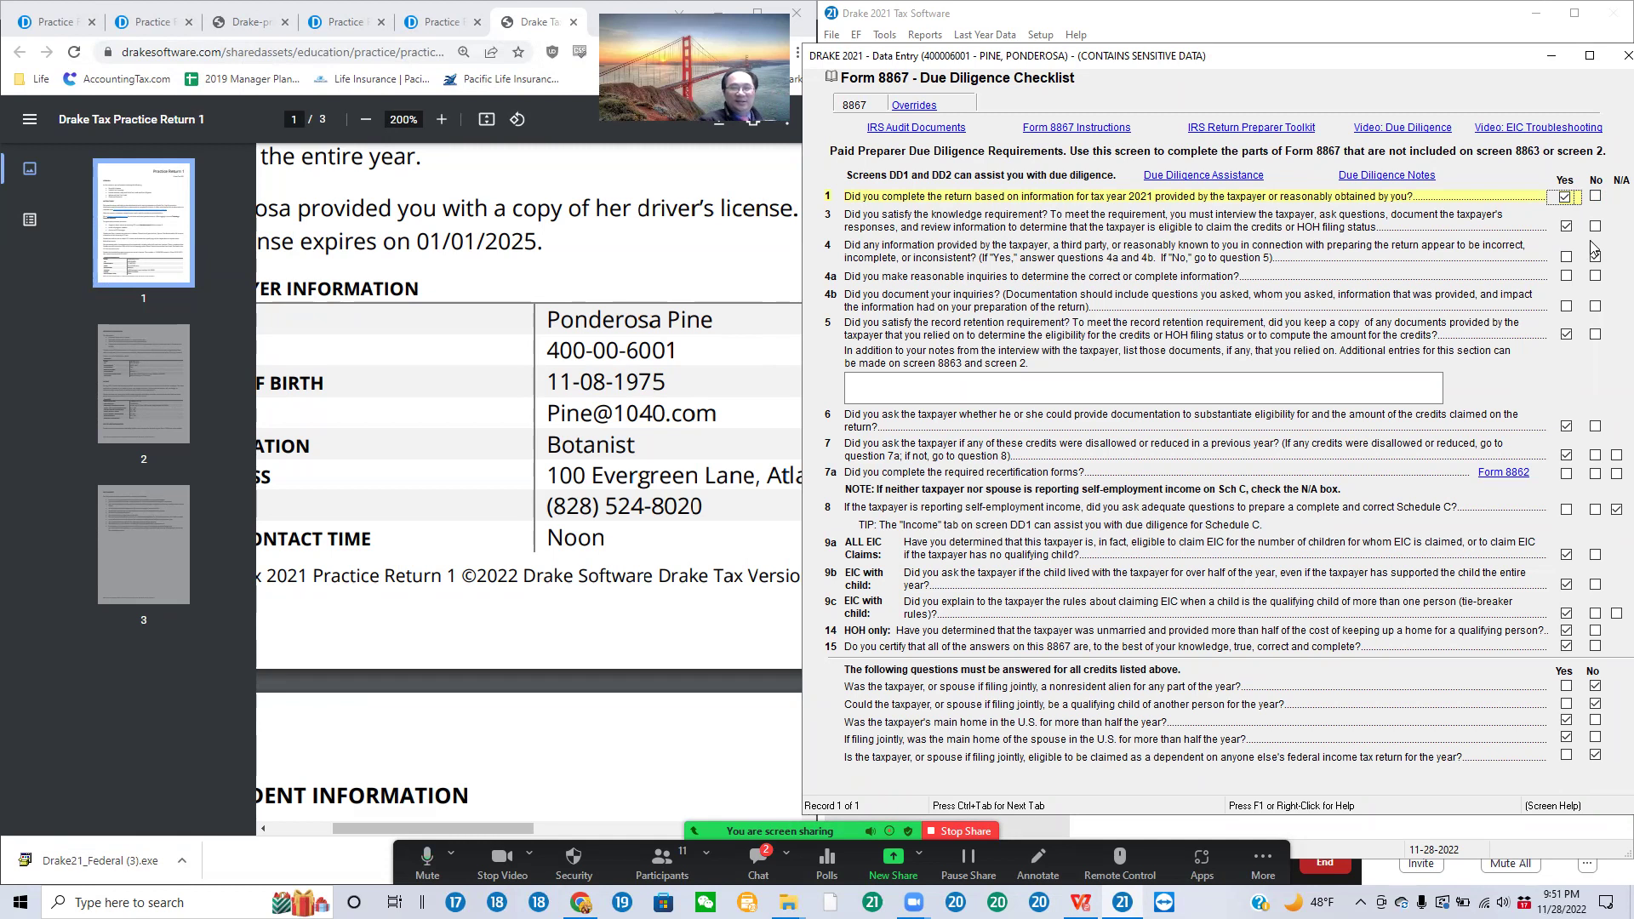
{"action": "left_click", "coordinate": [1594, 255]}
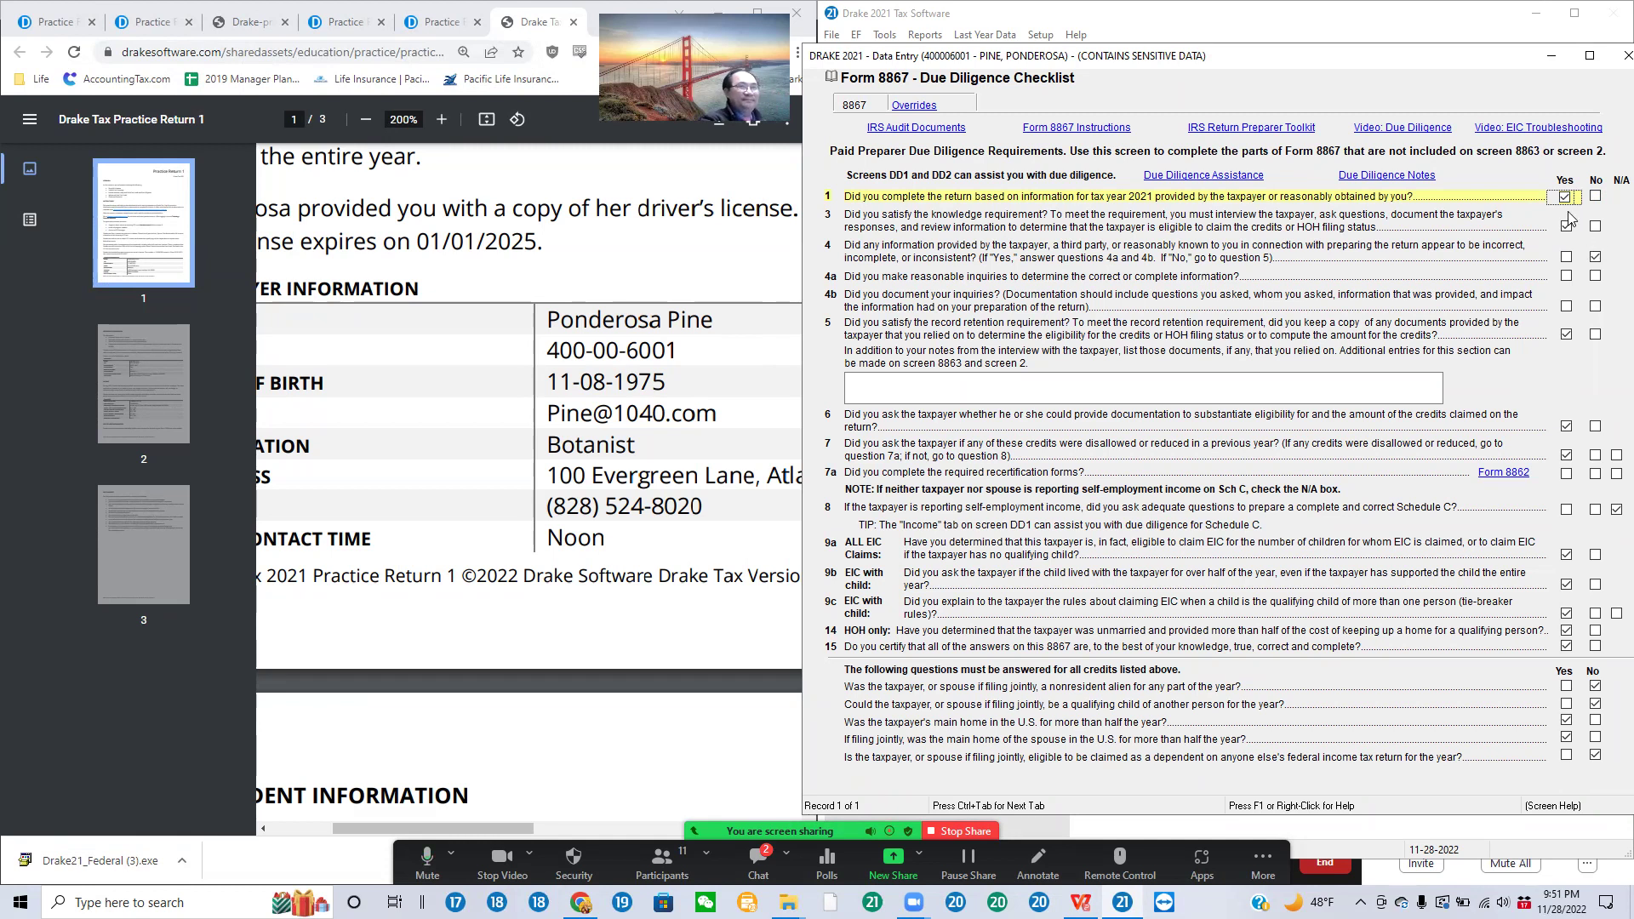
{"action": "left_click", "coordinate": [1569, 228]}
{"action": "left_click", "coordinate": [1568, 228]}
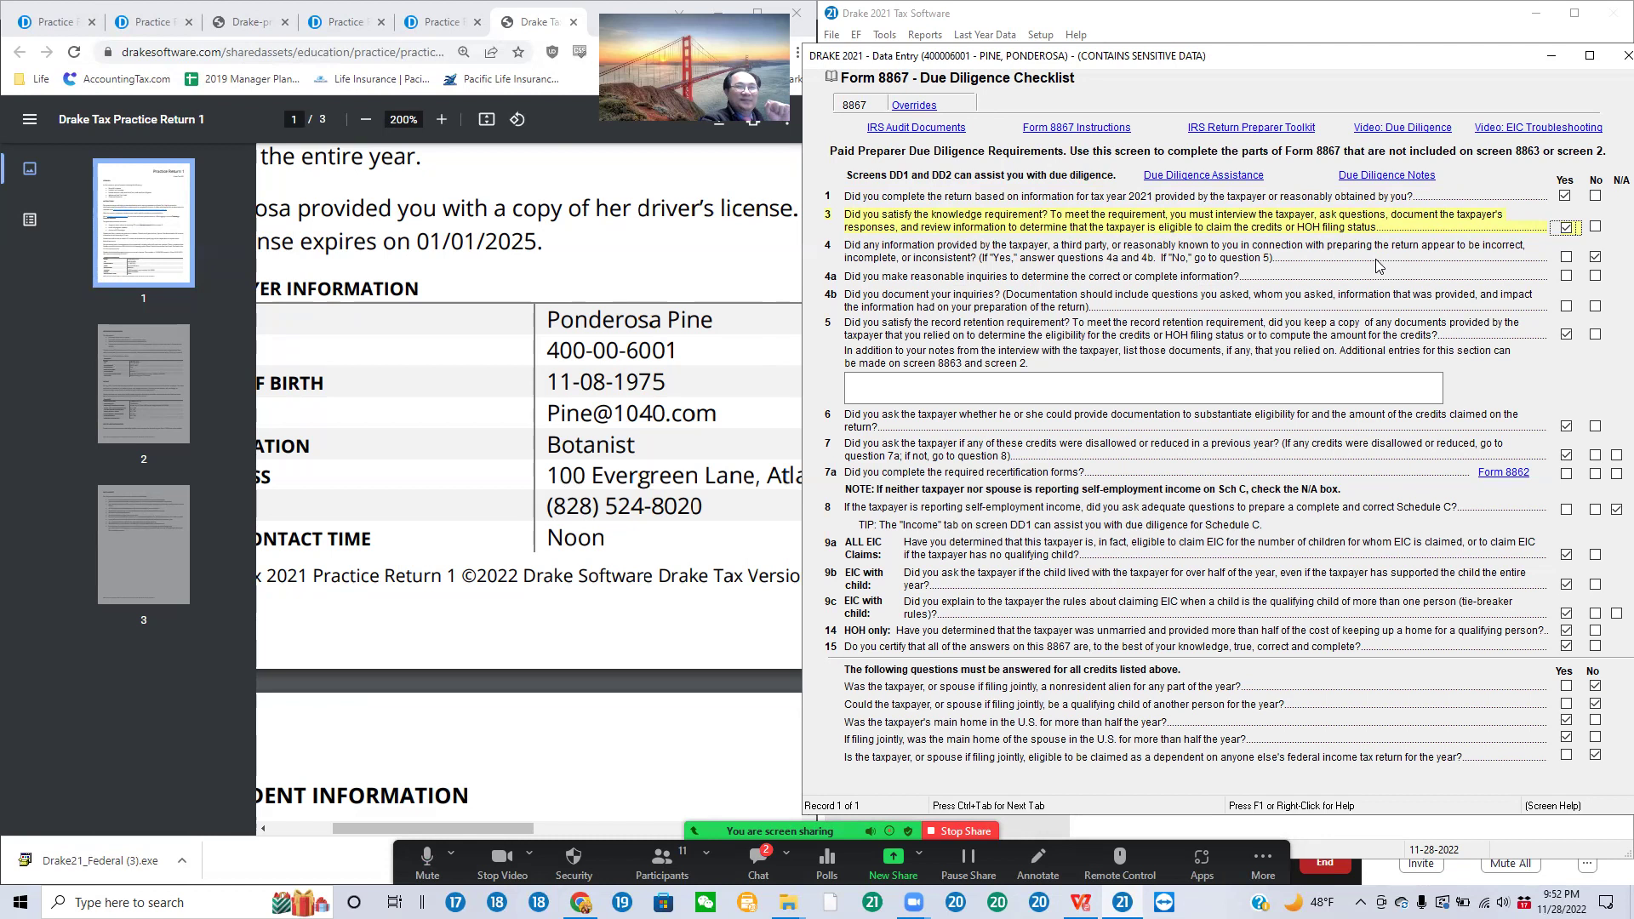
{"action": "left_click", "coordinate": [1596, 257]}
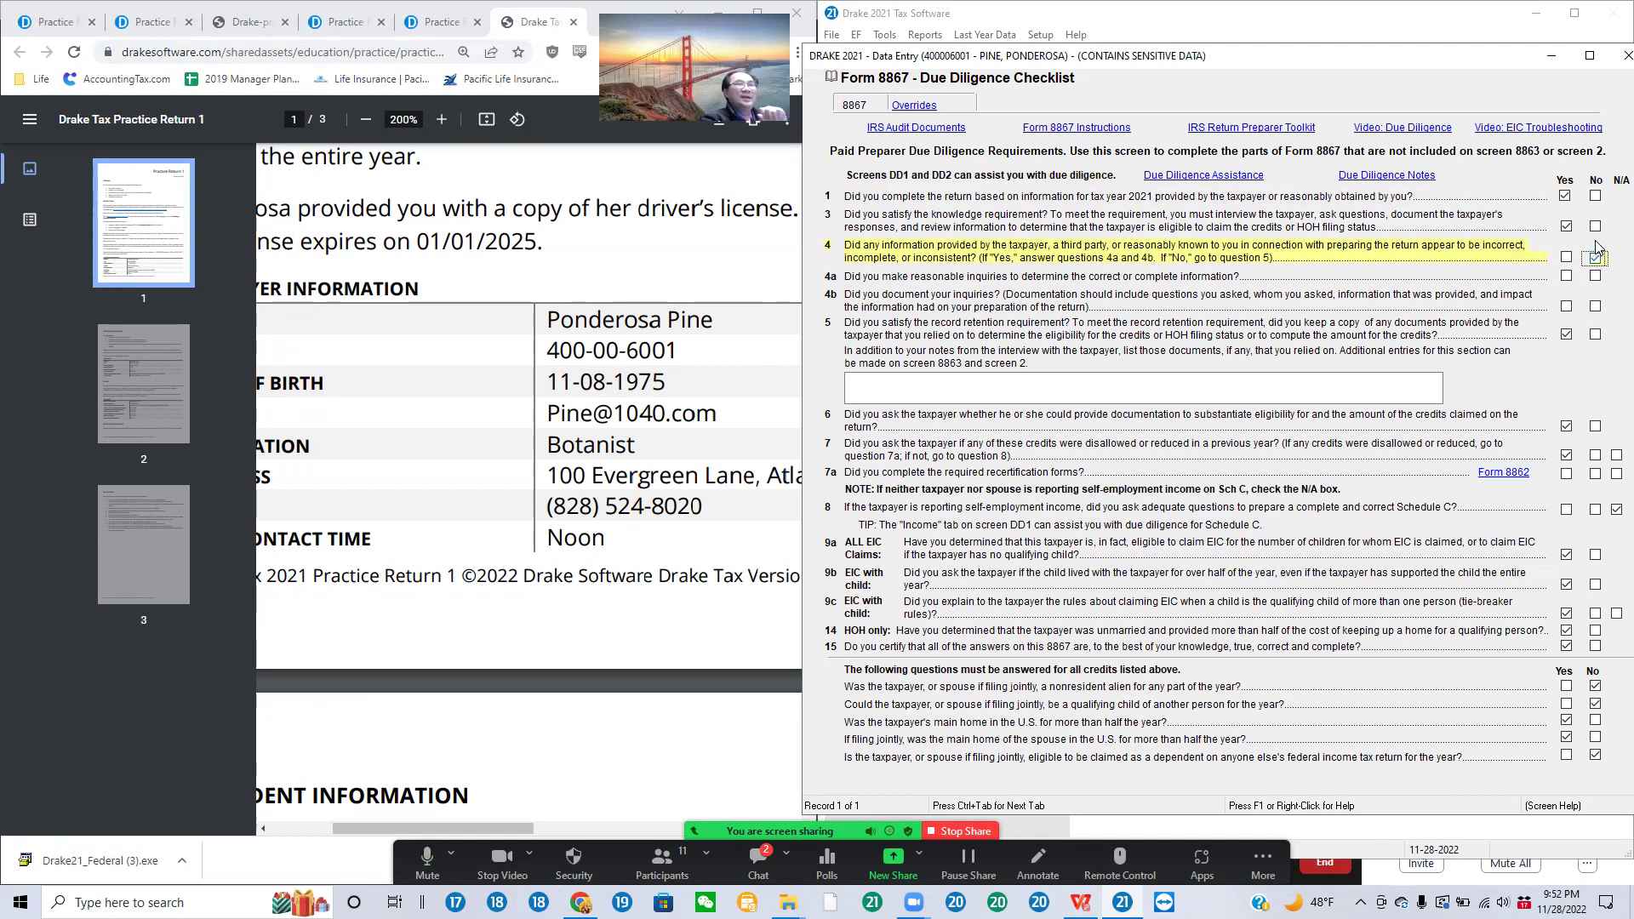
{"action": "left_click", "coordinate": [1567, 196]}
{"action": "left_click", "coordinate": [1567, 197]}
{"action": "left_click", "coordinate": [1567, 227]}
{"action": "left_click", "coordinate": [1567, 227]}
{"action": "left_click", "coordinate": [1595, 257]}
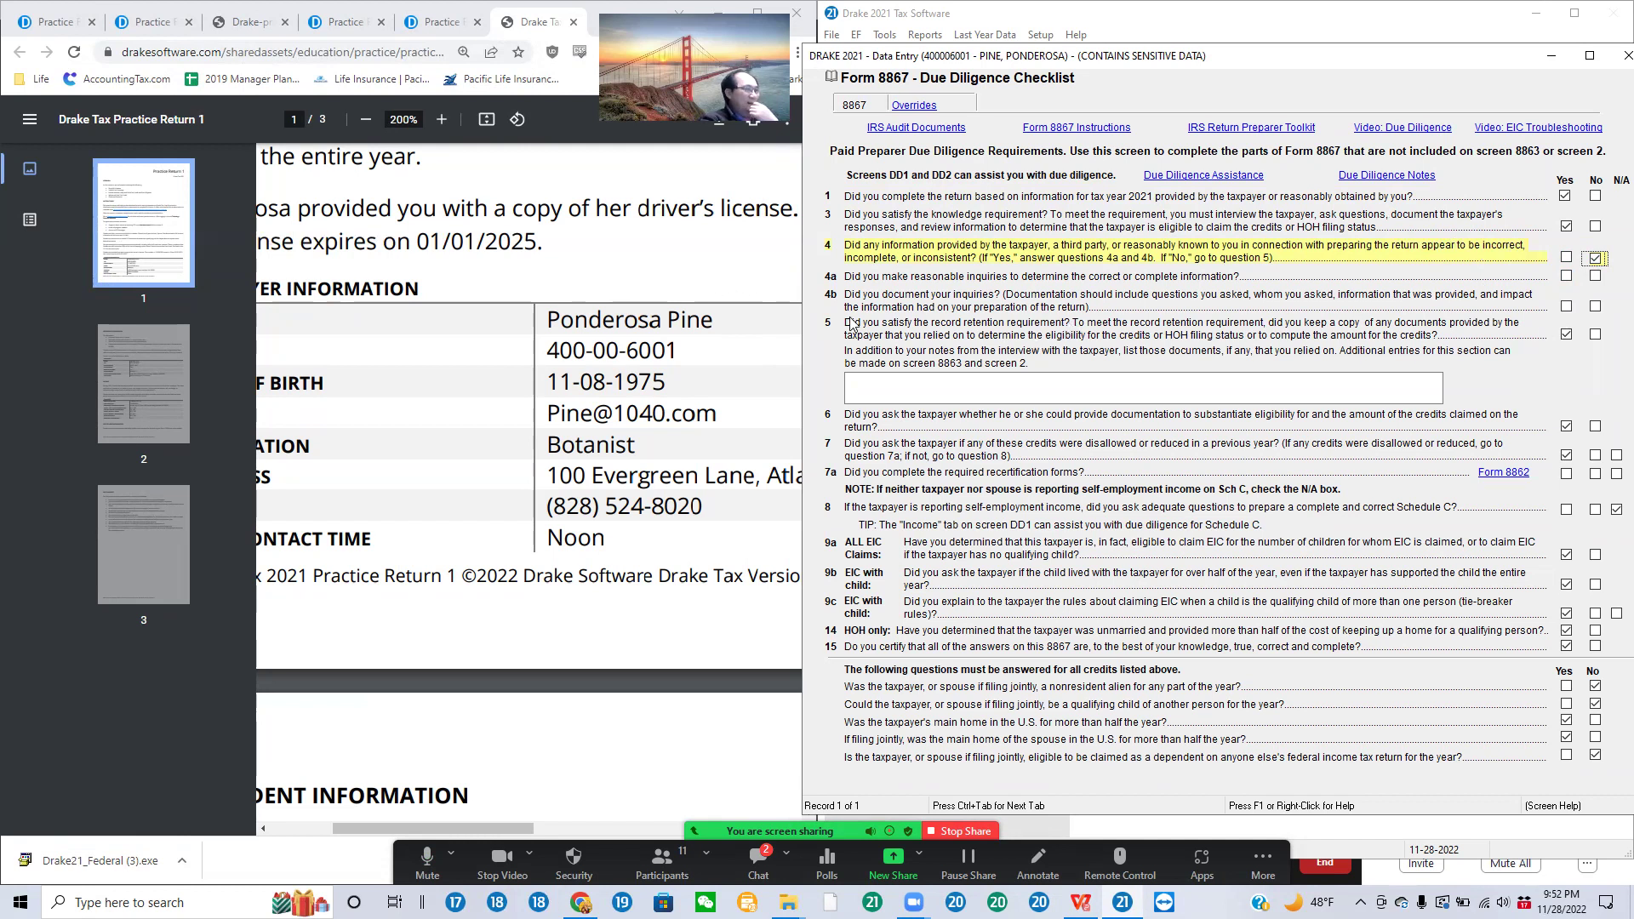
{"action": "left_click", "coordinate": [1566, 308]}
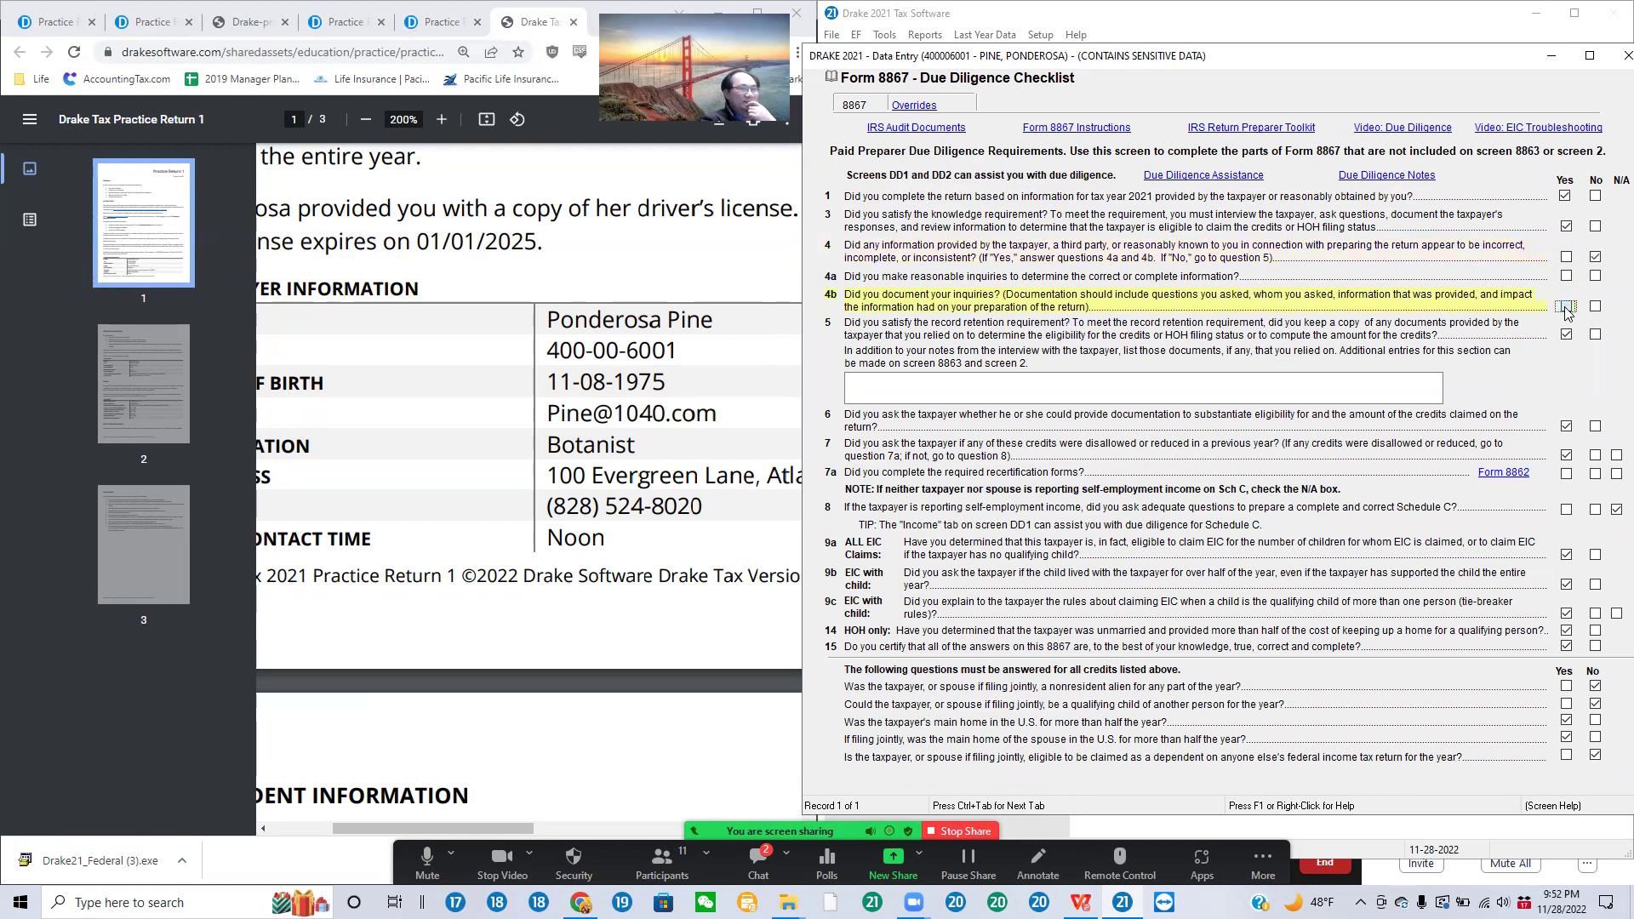
{"action": "left_click", "coordinate": [1567, 308]}
{"action": "left_click", "coordinate": [1567, 308]}
{"action": "left_click", "coordinate": [1566, 336]}
{"action": "left_click", "coordinate": [1567, 336]}
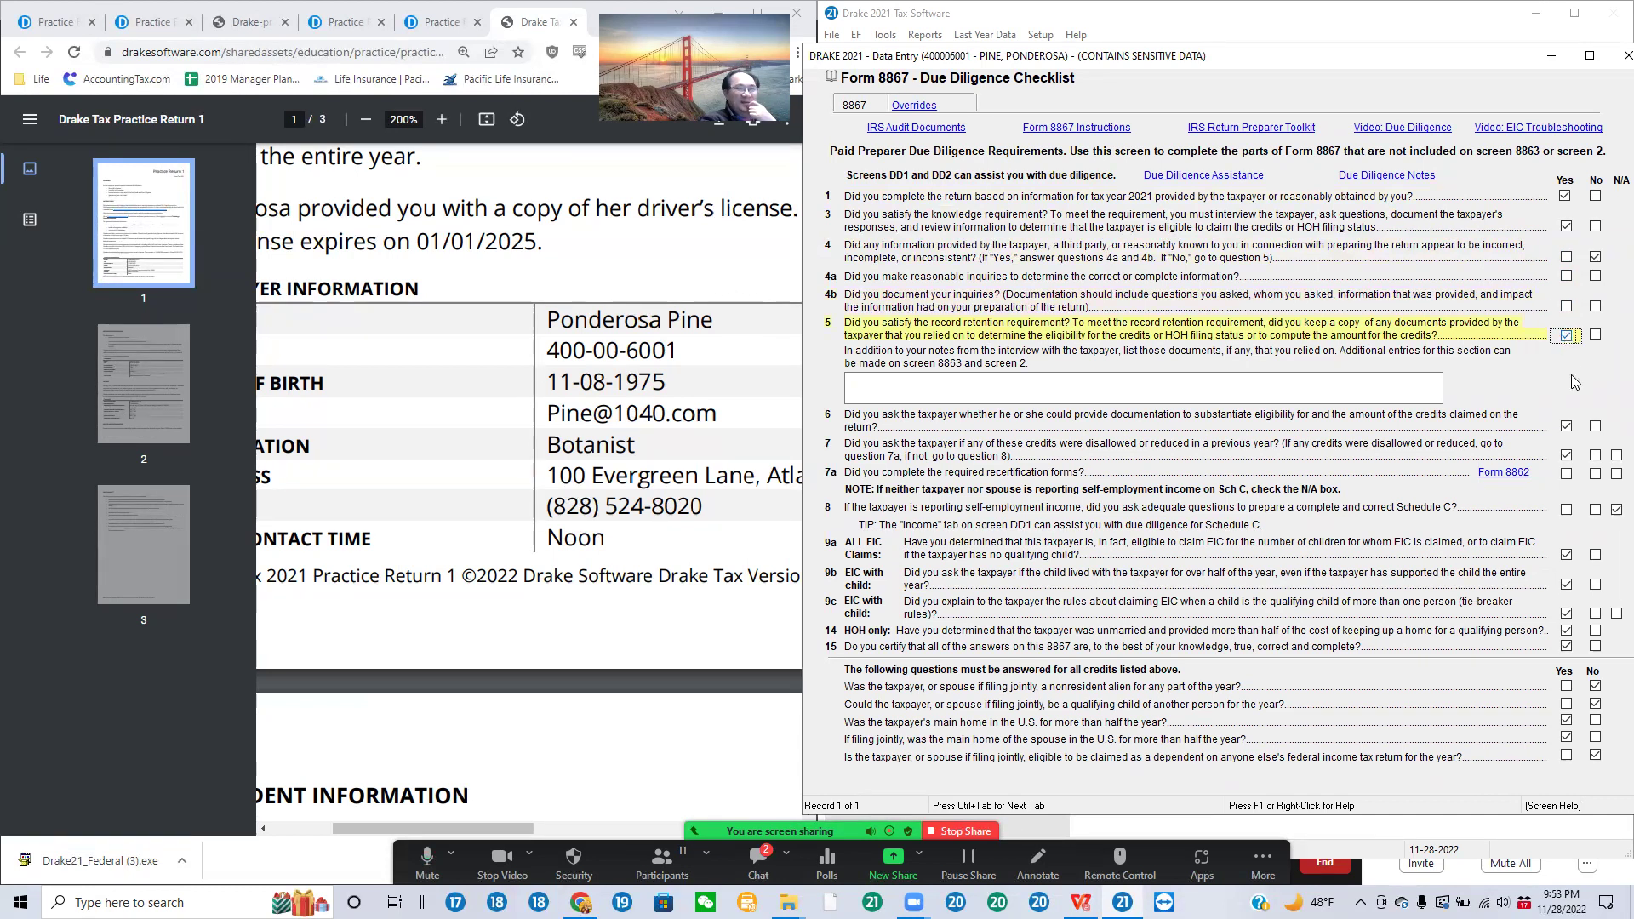
{"action": "left_click", "coordinate": [1568, 427]}
{"action": "left_click", "coordinate": [1569, 427]}
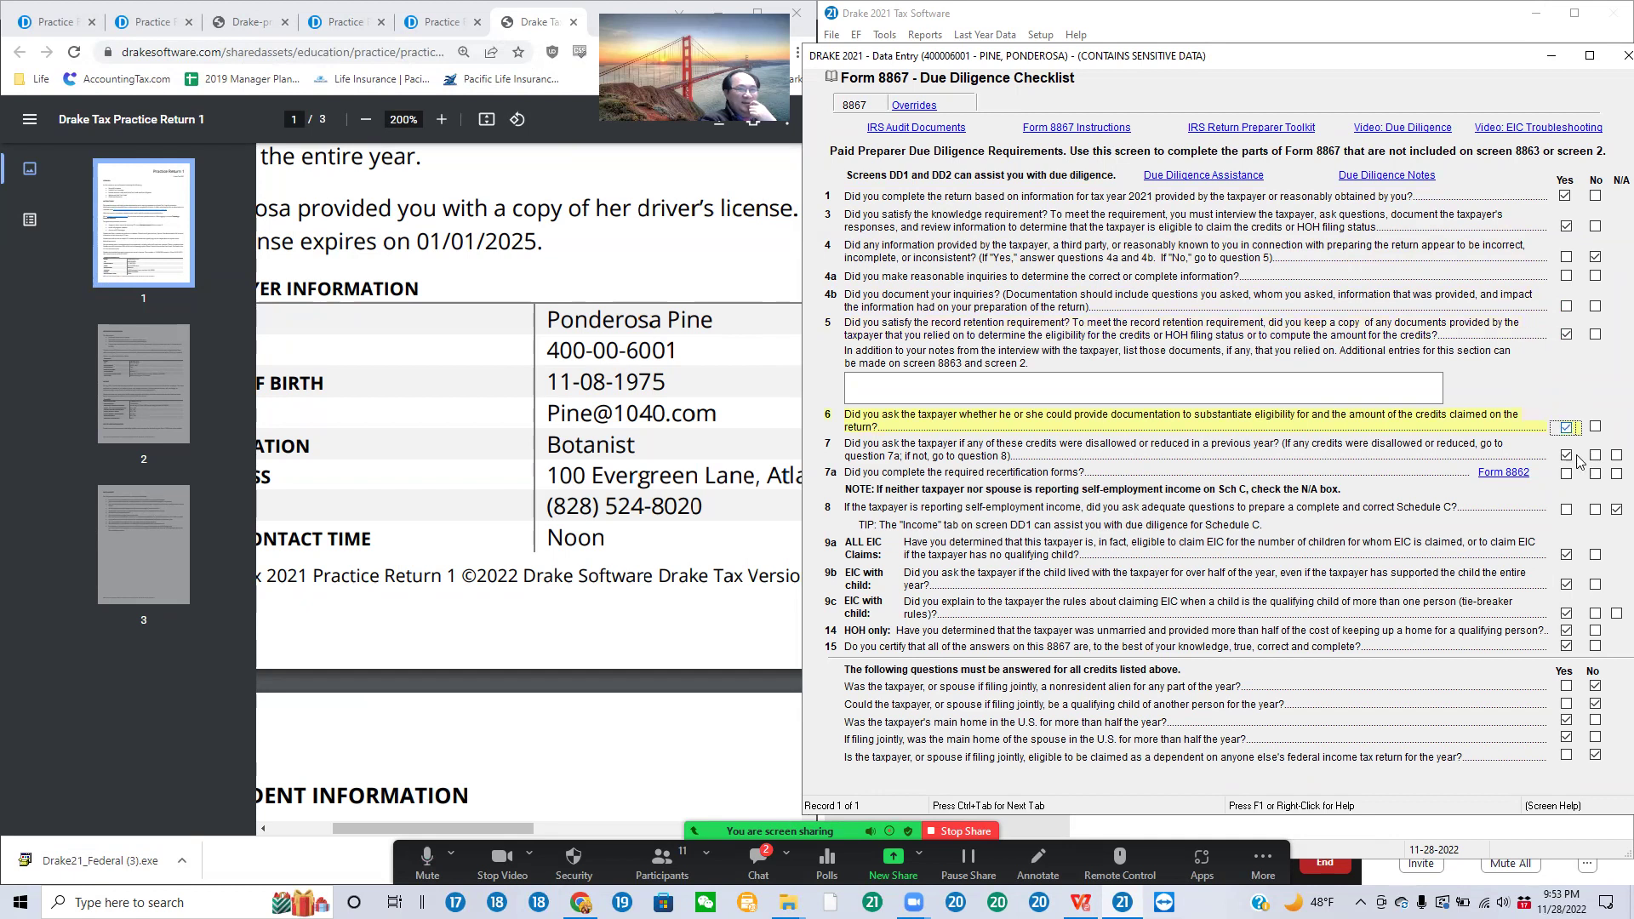
{"action": "left_click", "coordinate": [1570, 459]}
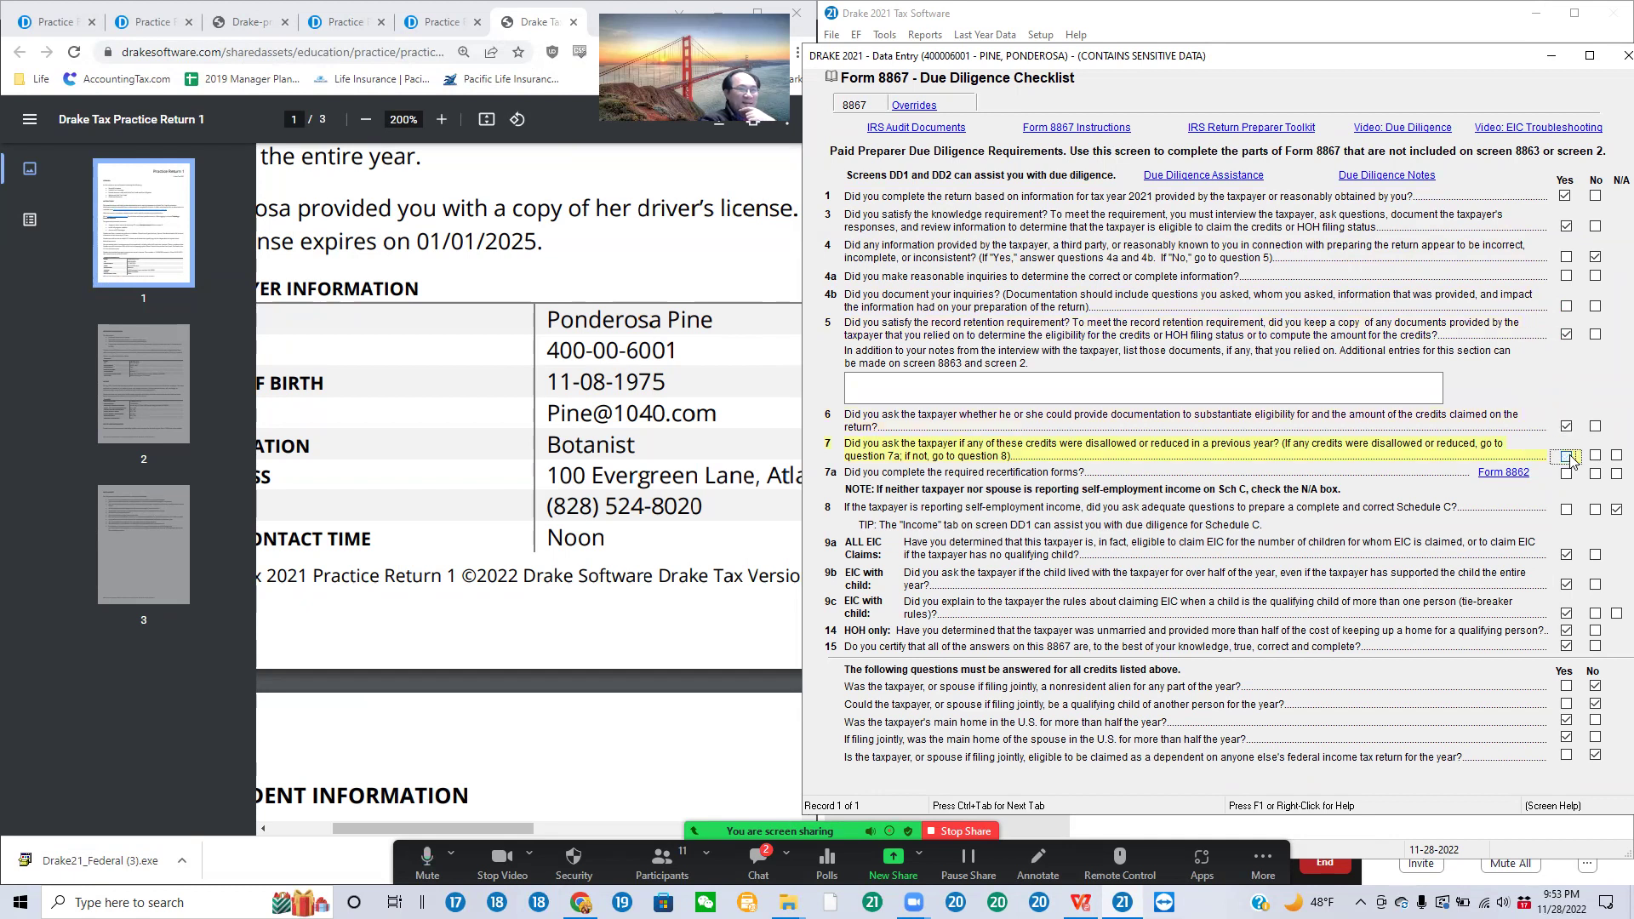
{"action": "left_click", "coordinate": [1568, 476]}
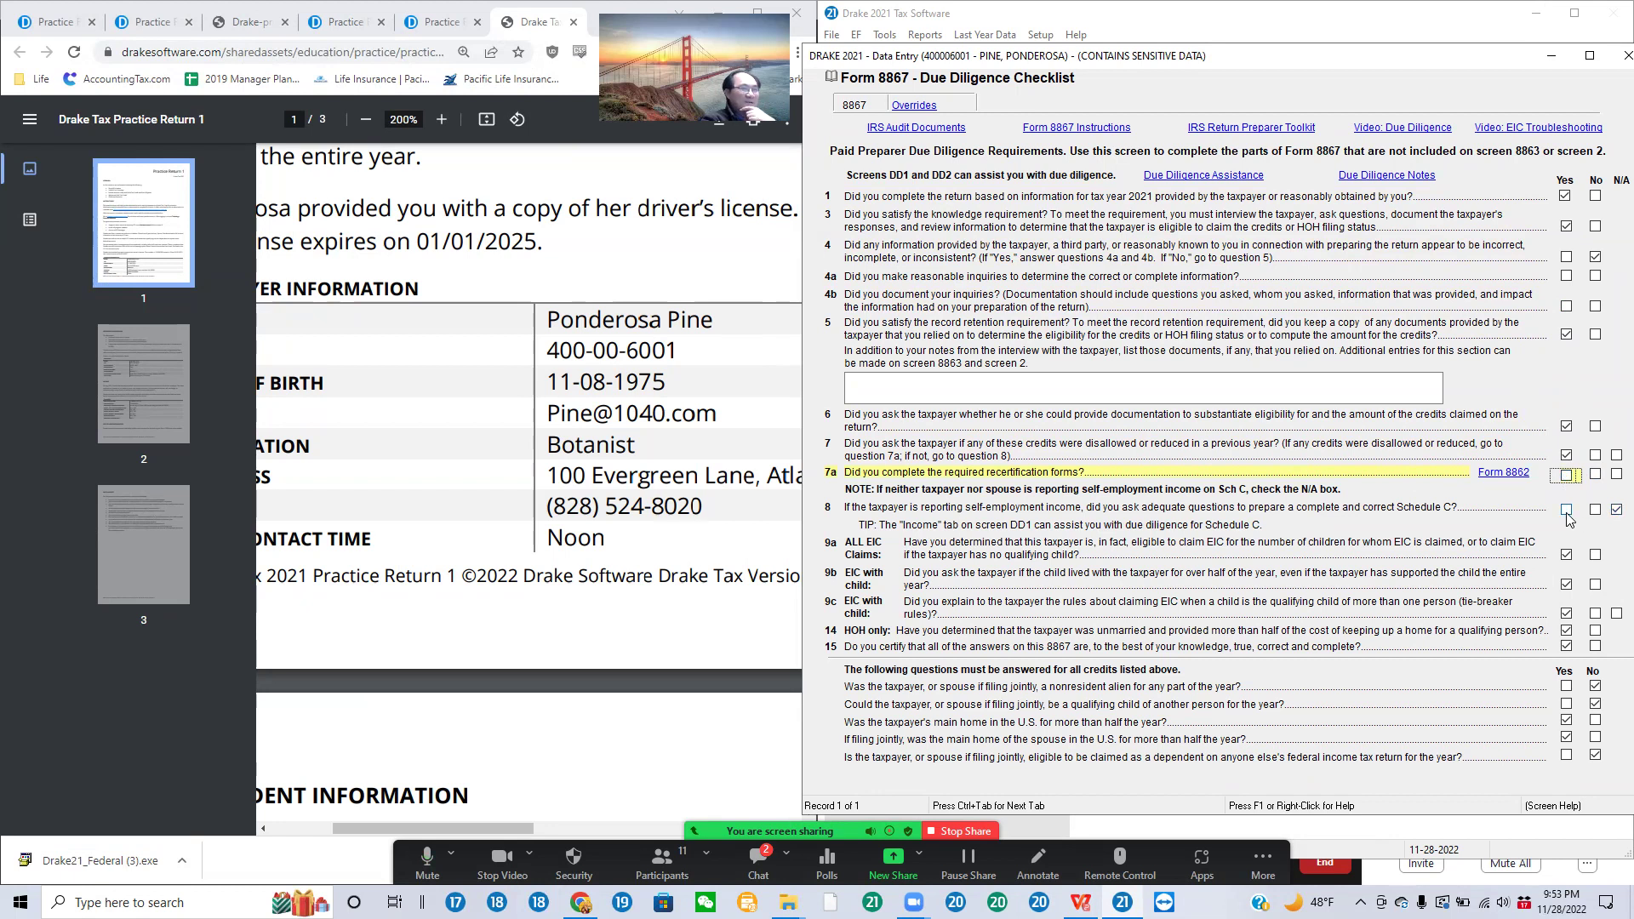
{"action": "left_click", "coordinate": [1614, 509]}
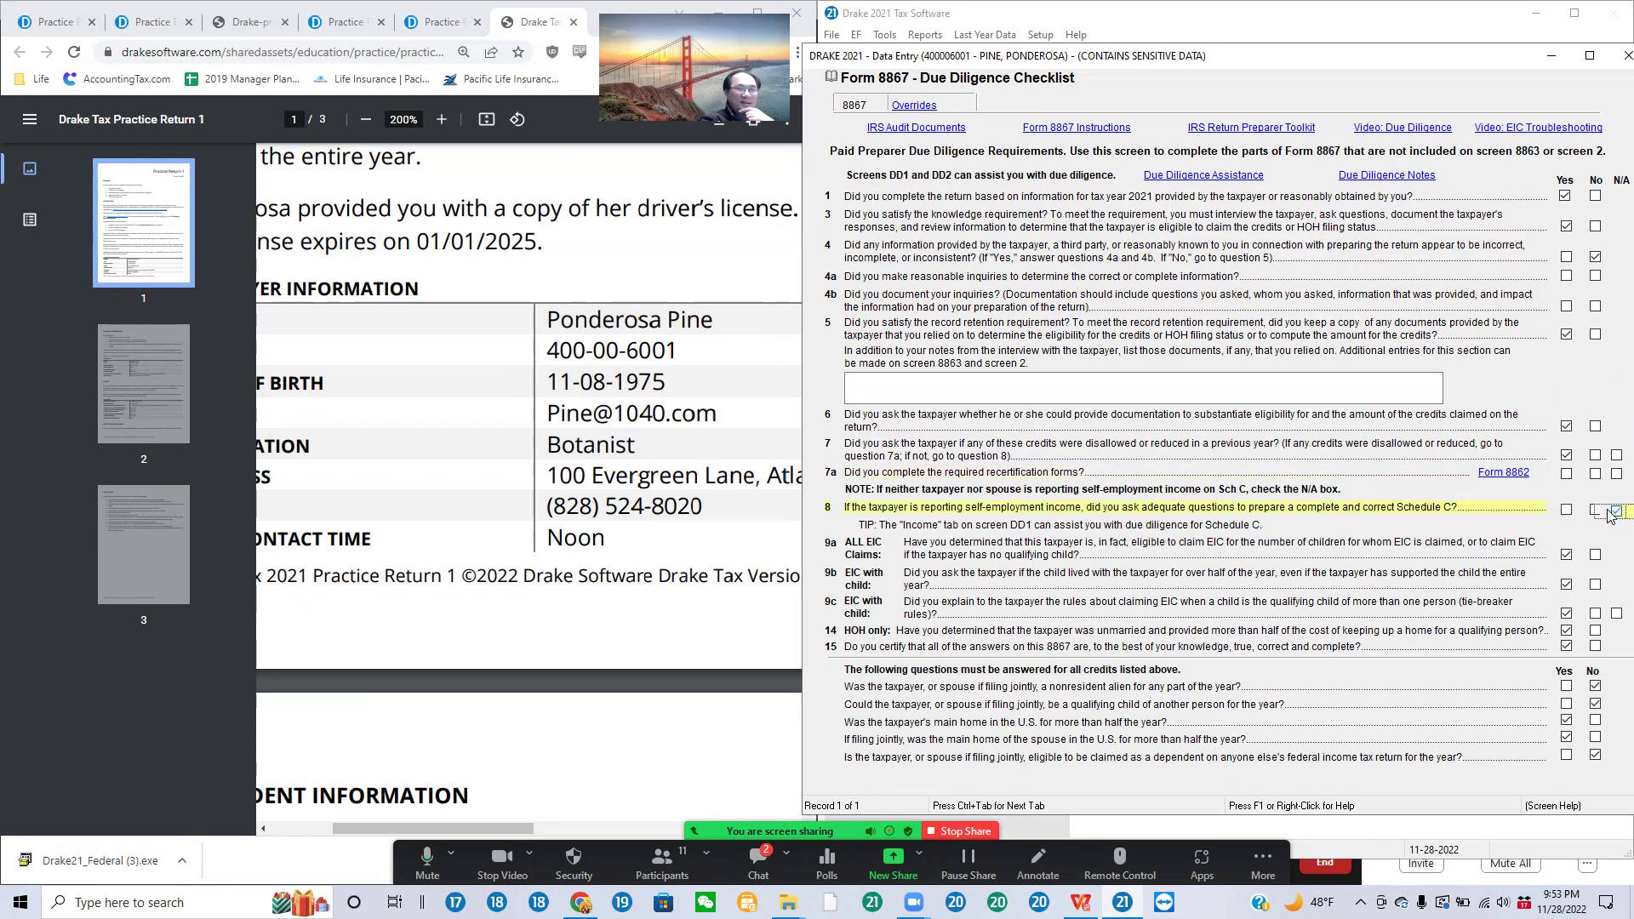
{"action": "left_click", "coordinate": [1567, 557]}
{"action": "left_click", "coordinate": [1566, 586]}
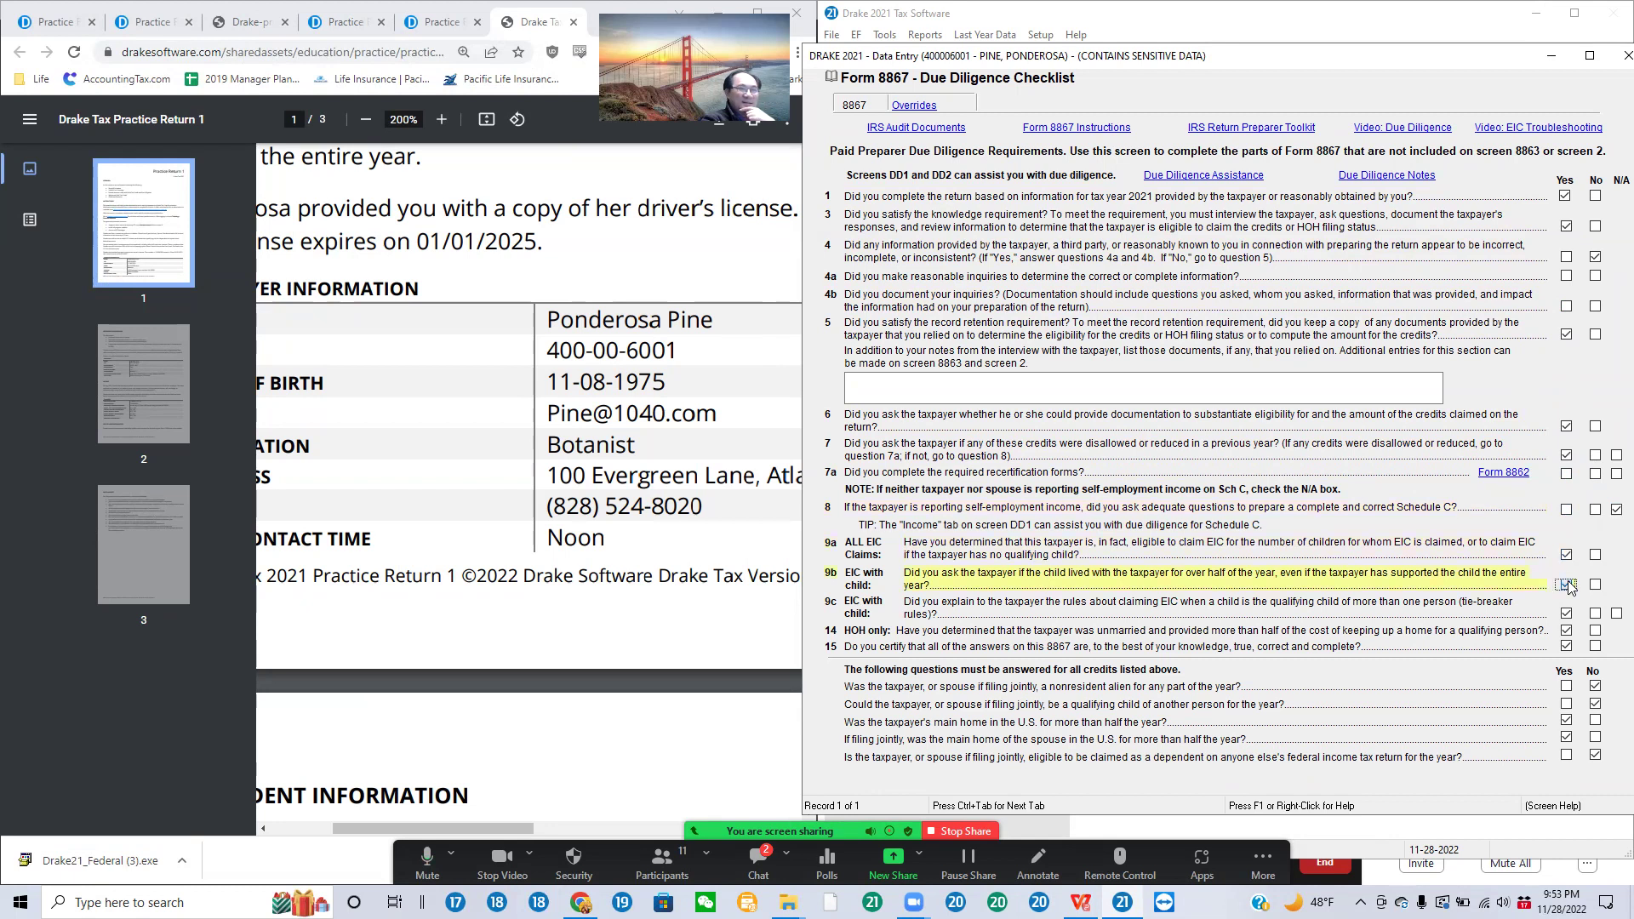
{"action": "left_click", "coordinate": [1568, 612]}
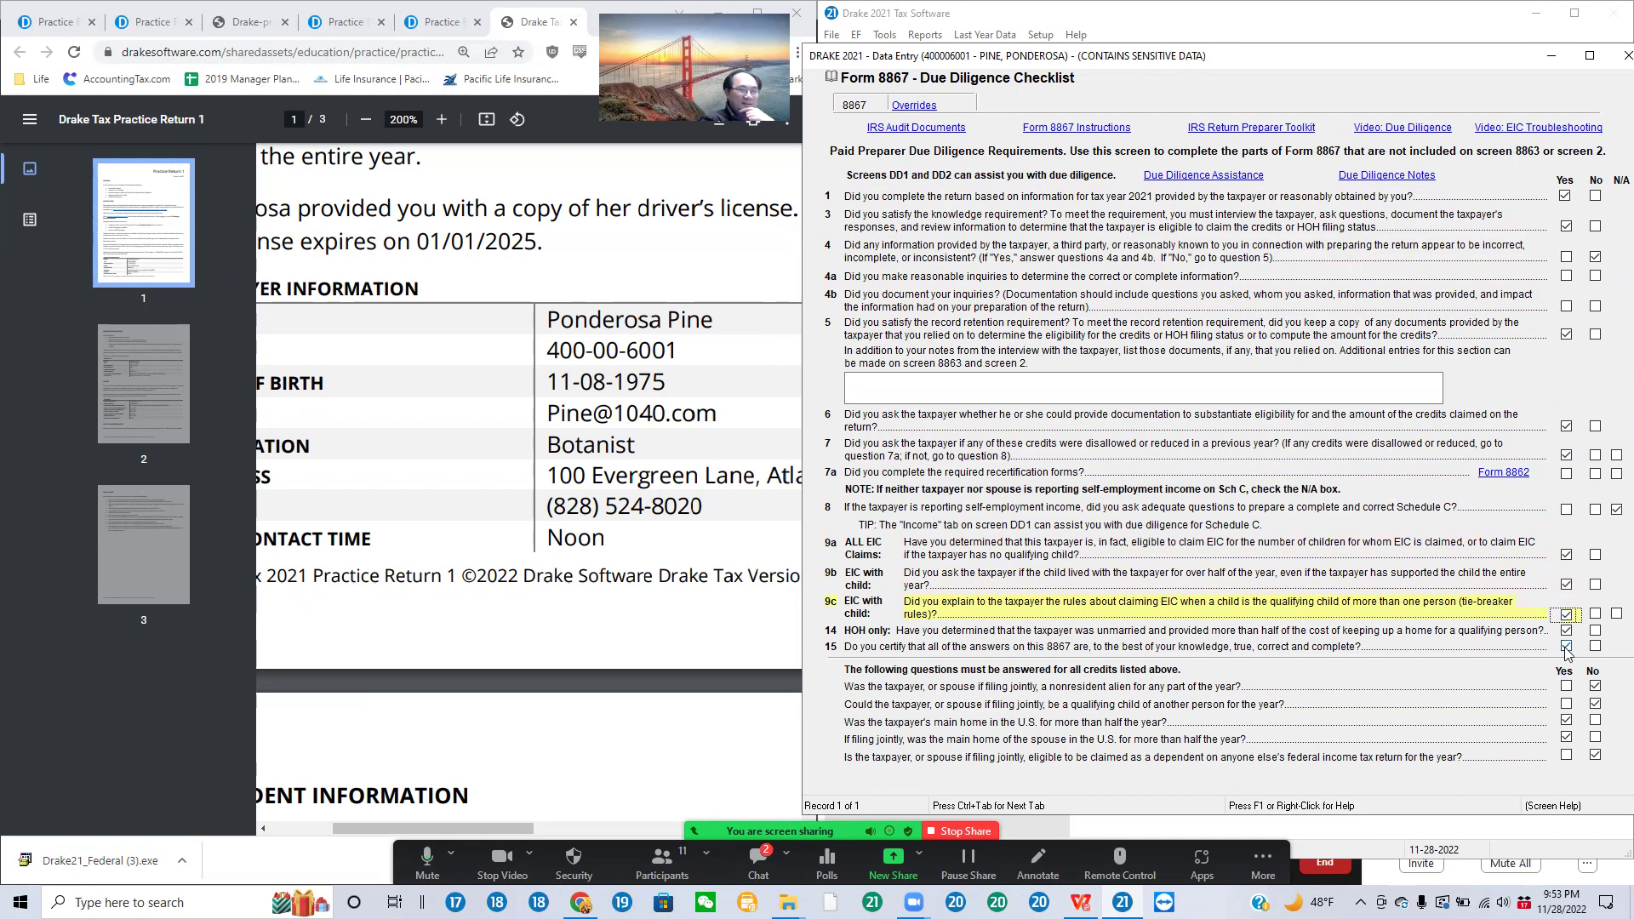
{"action": "left_click", "coordinate": [1597, 688]}
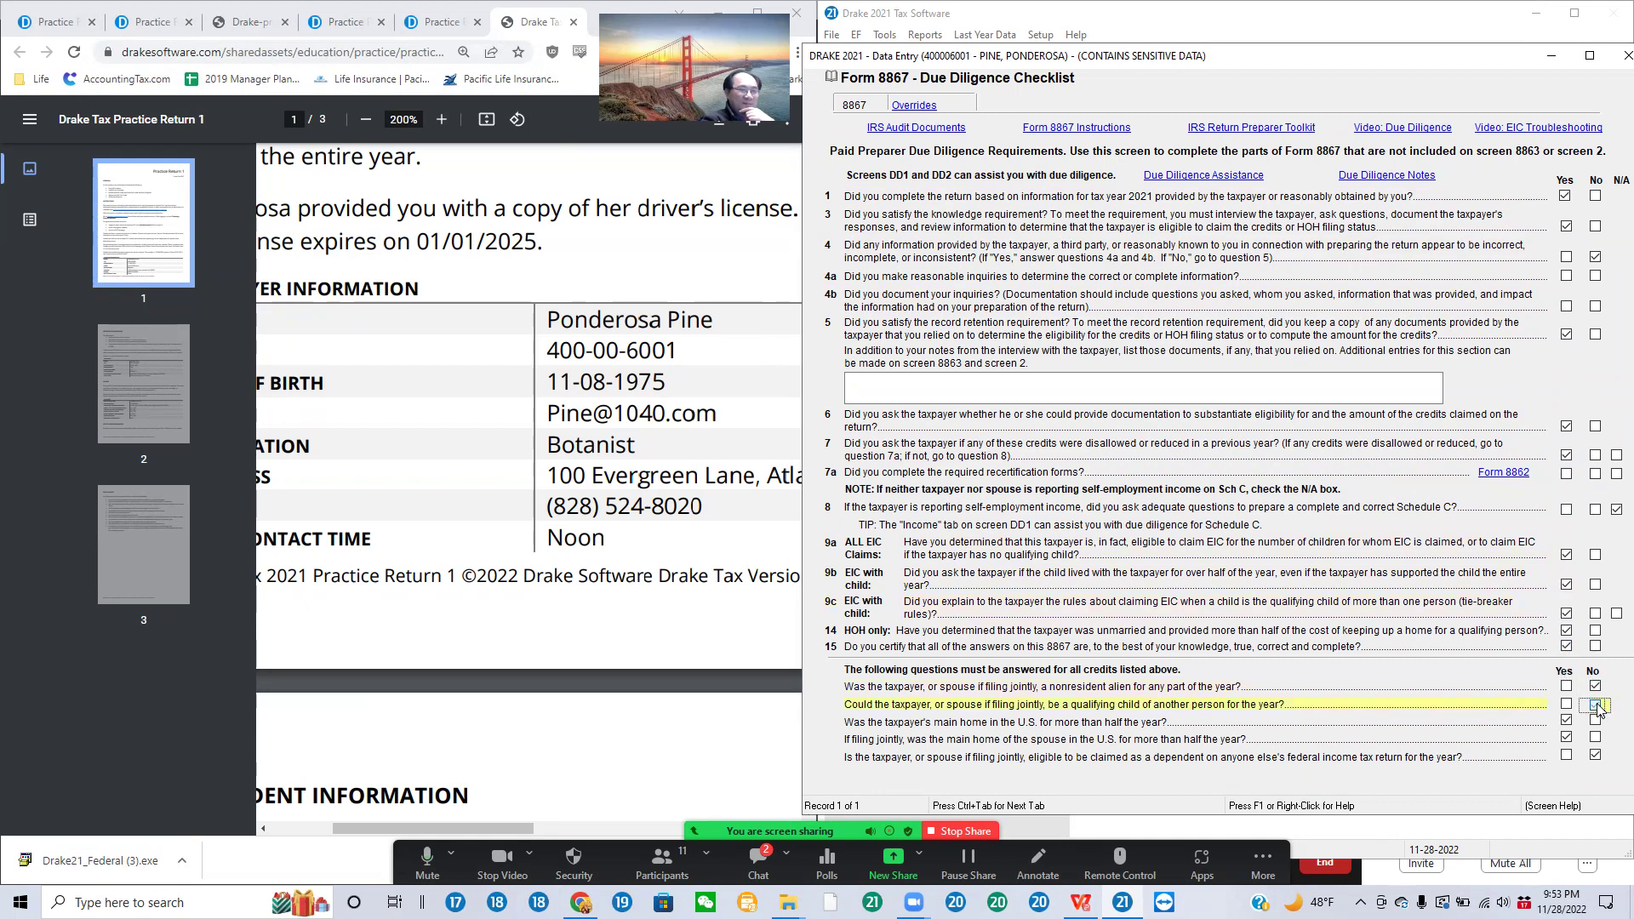
{"action": "left_click", "coordinate": [1566, 721]}
{"action": "left_click", "coordinate": [1566, 721]}
{"action": "left_click", "coordinate": [1569, 739]}
{"action": "left_click", "coordinate": [1596, 756]}
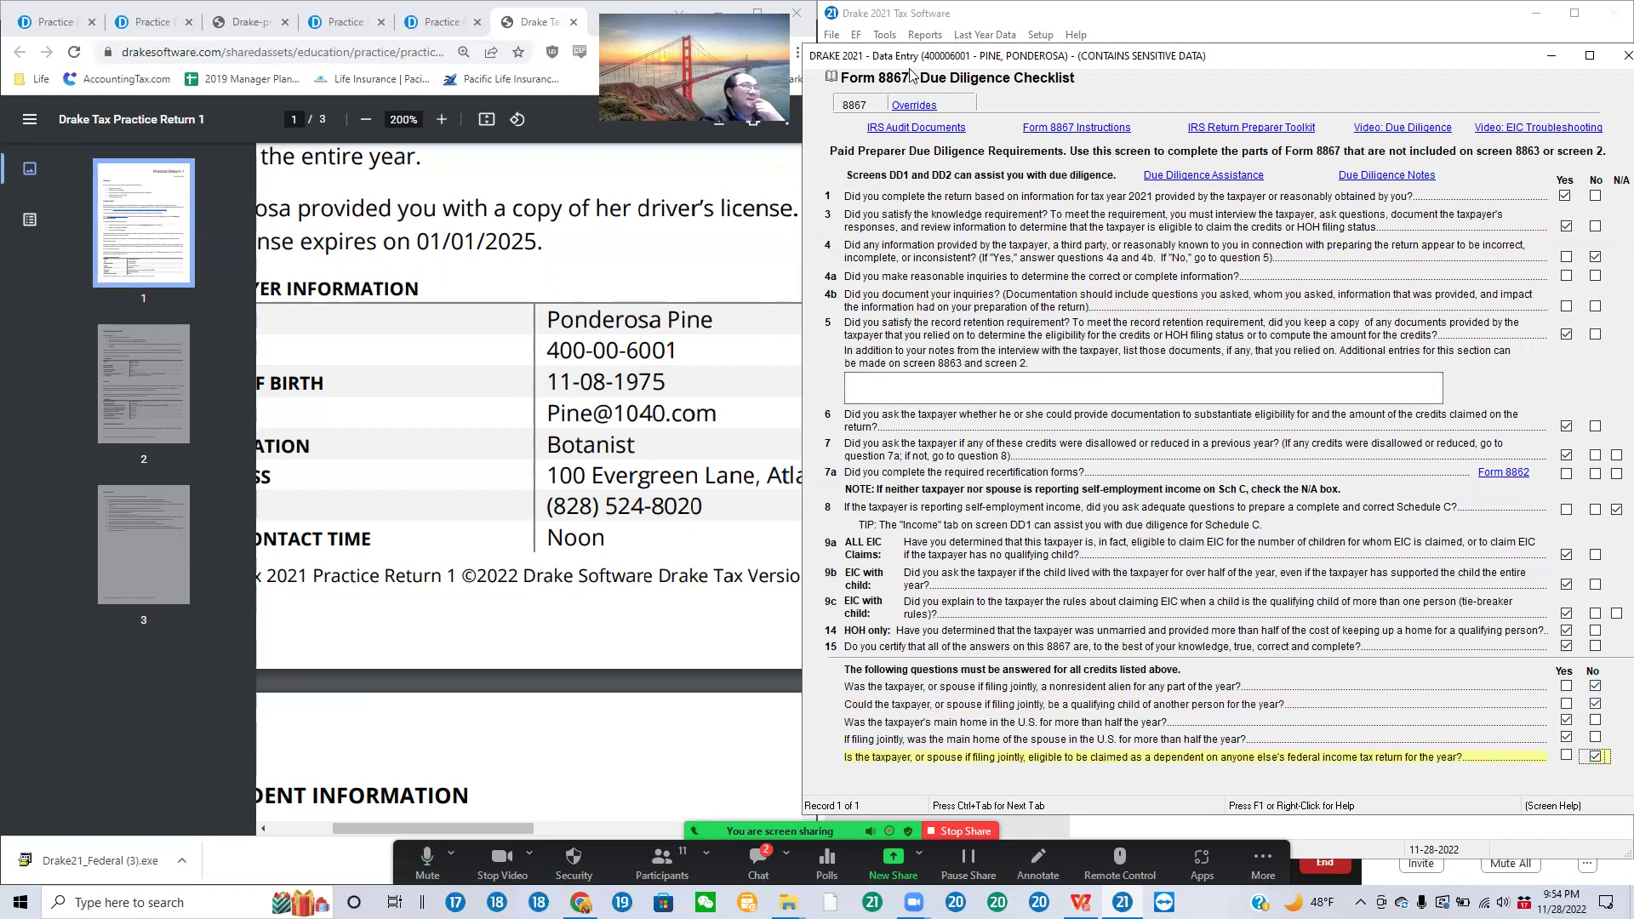
{"action": "mouse_move", "coordinate": [842, 76]}
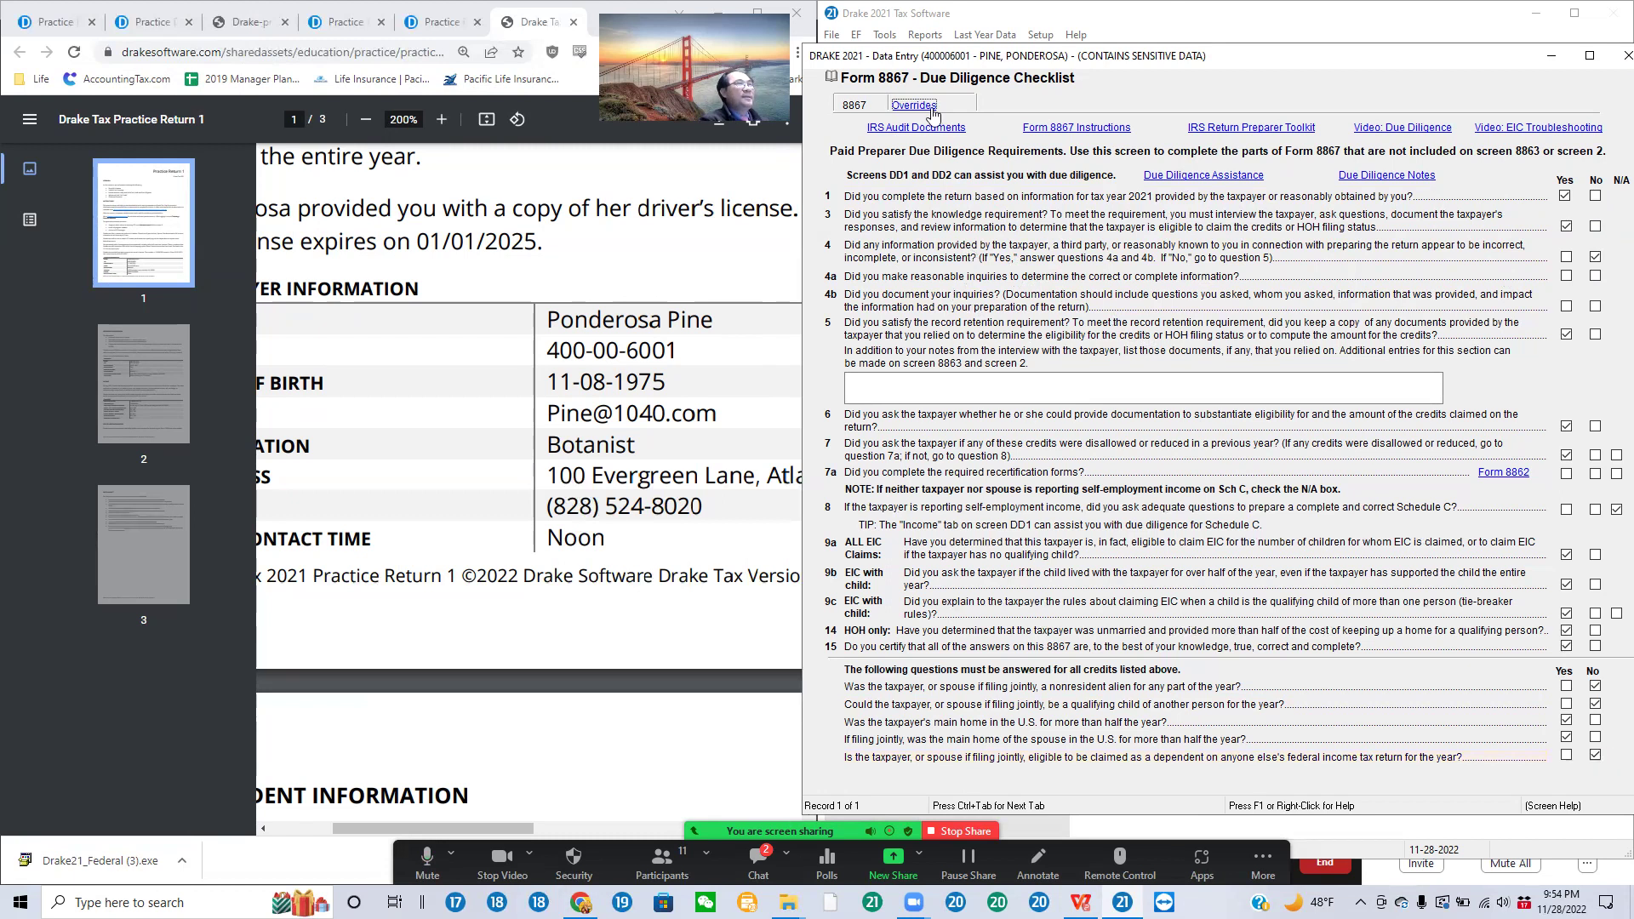
Step: Close the small Form 8867 window and reopen the full checklist from Spruce Pine's dependent screen
{"action": "key", "text": "Escape"}
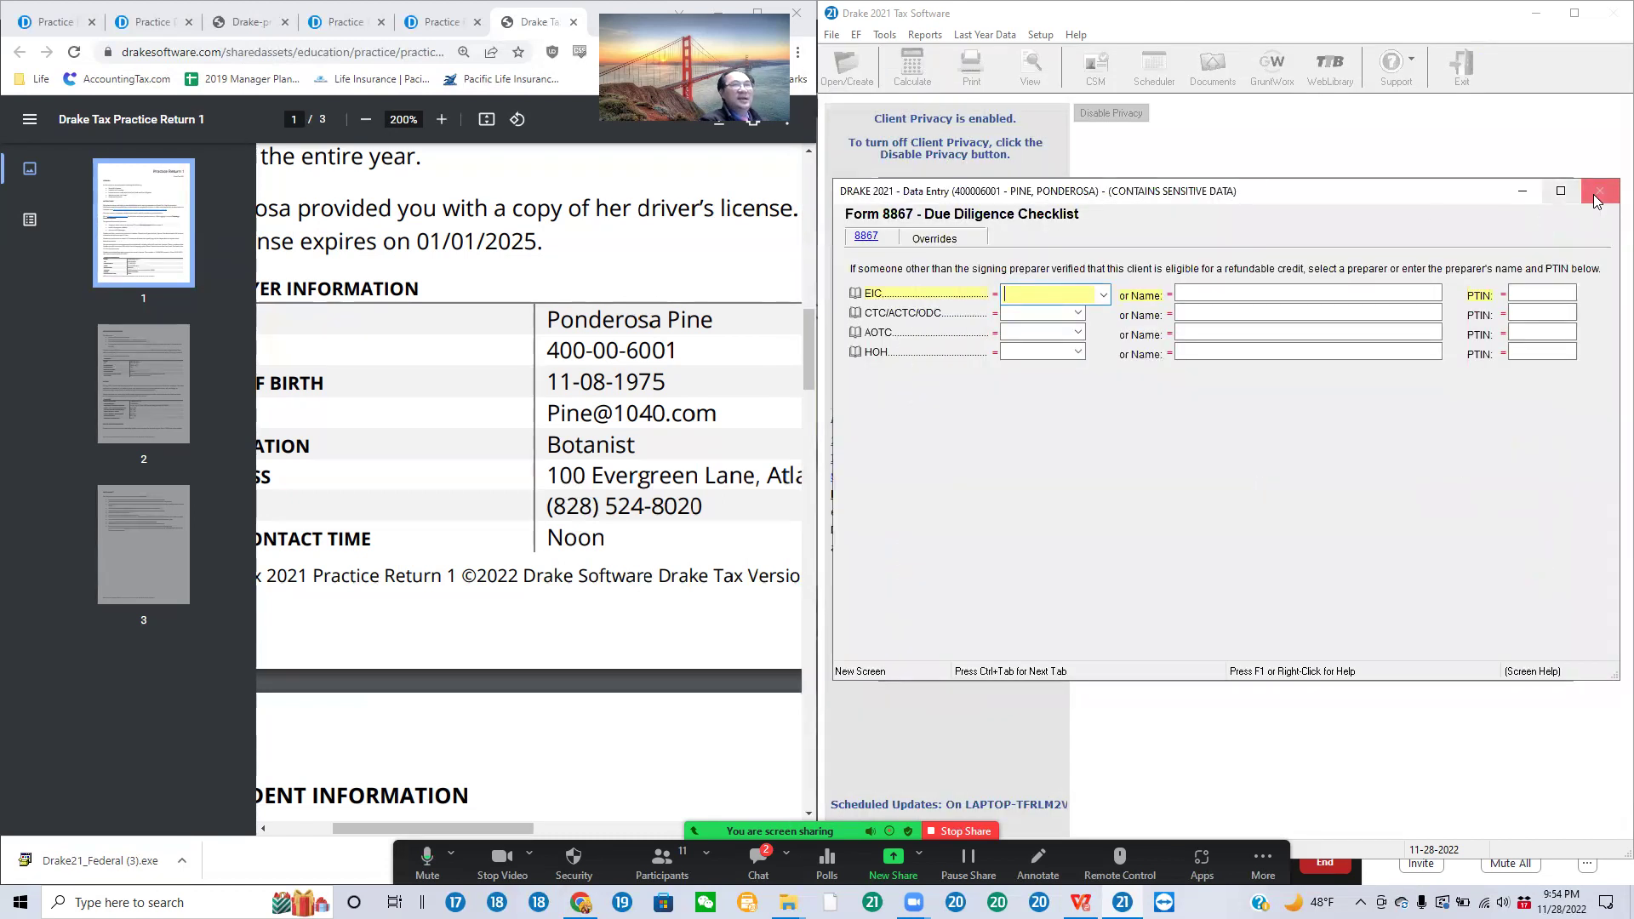
{"action": "left_click", "coordinate": [1600, 190]}
{"action": "left_click", "coordinate": [1006, 257]}
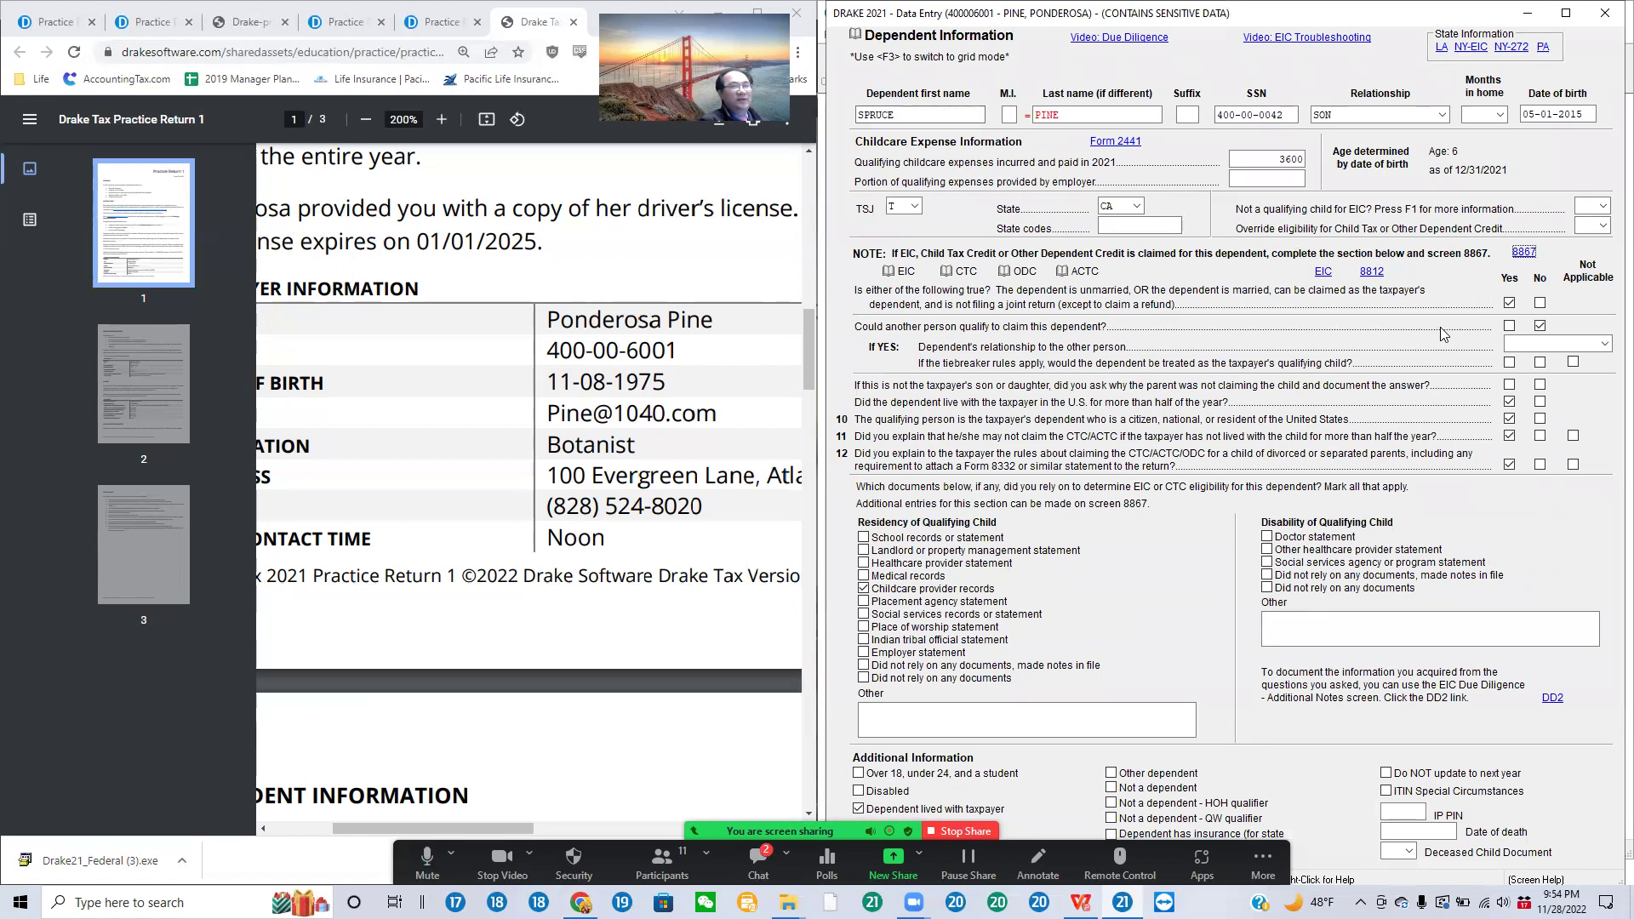
{"action": "left_click", "coordinate": [1523, 253]}
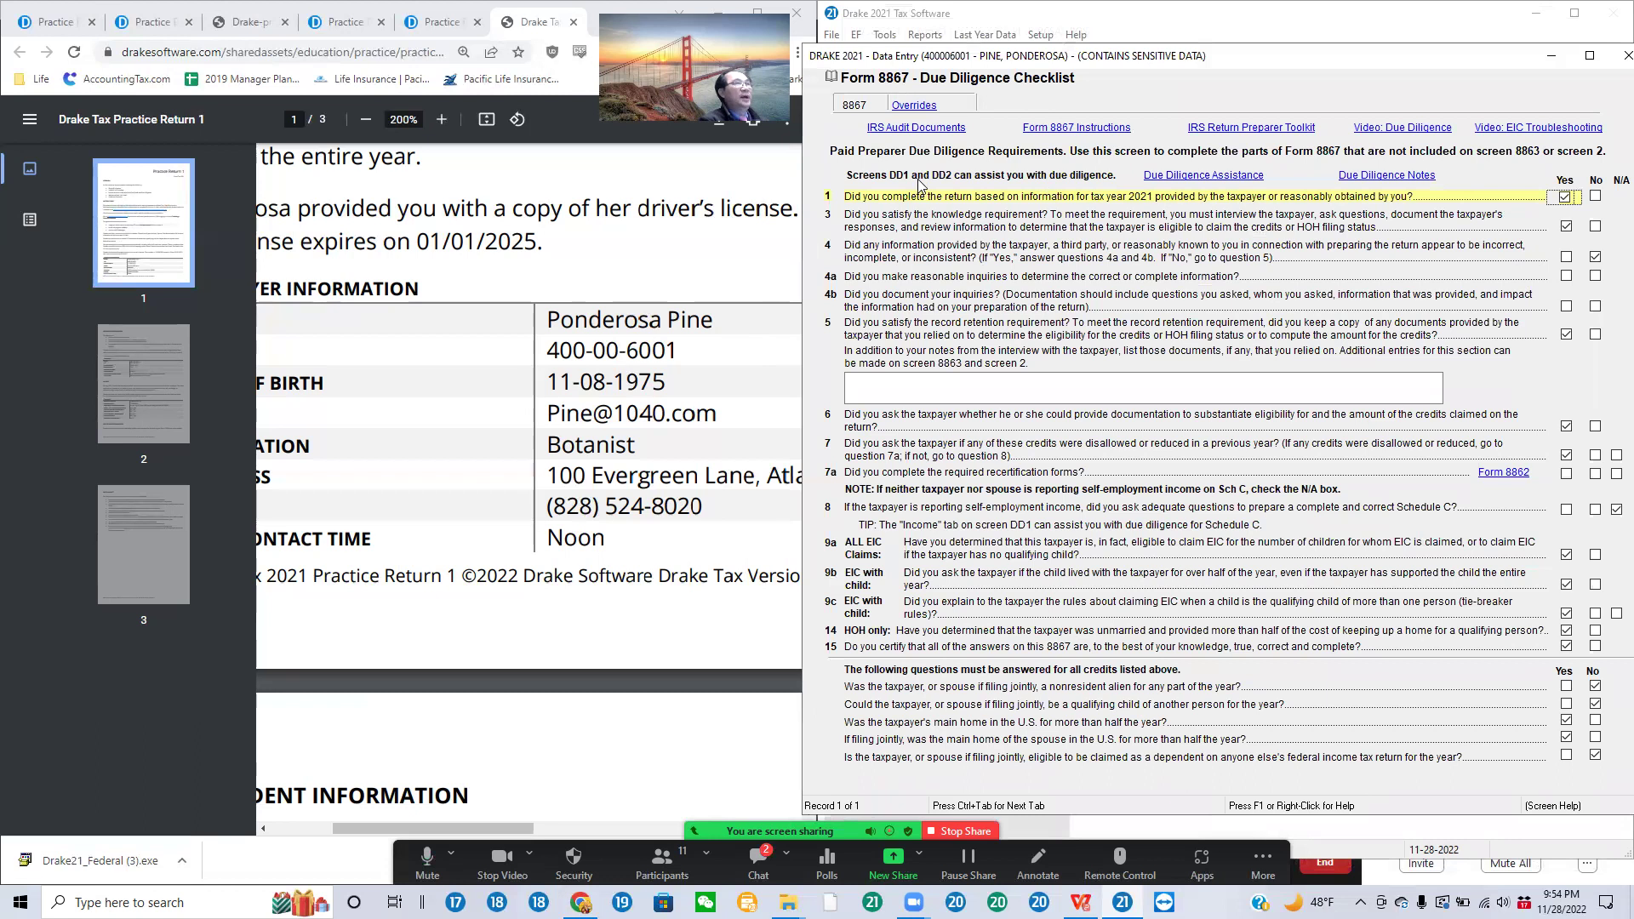
{"action": "left_click", "coordinate": [1225, 176]}
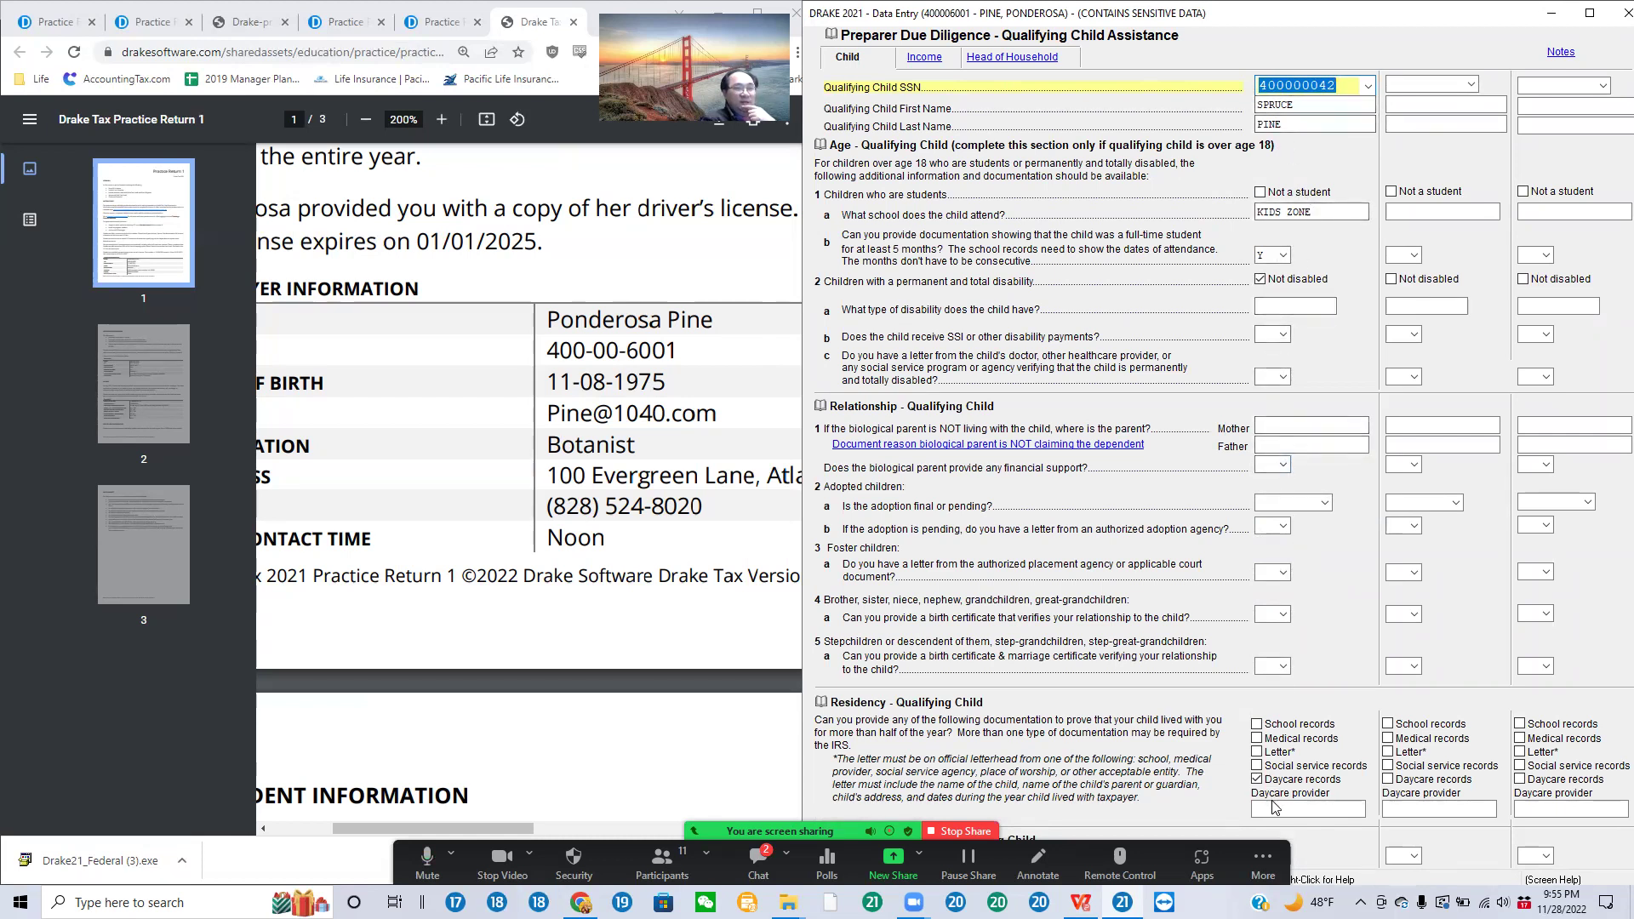
{"action": "left_click", "coordinate": [926, 60]}
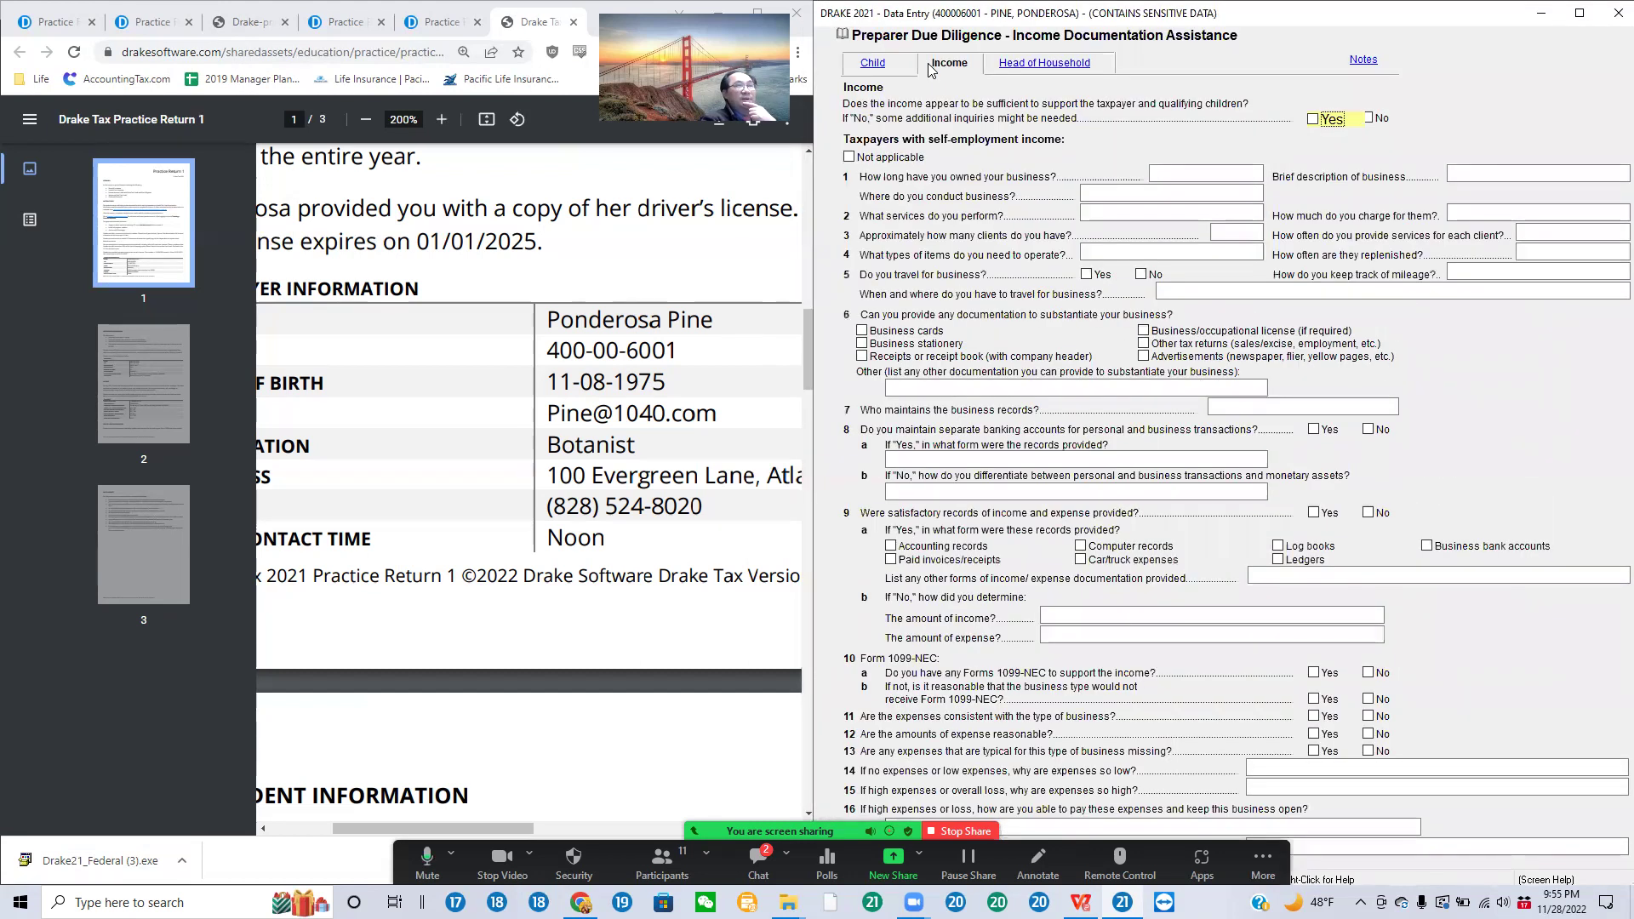
{"action": "left_click", "coordinate": [1050, 67]}
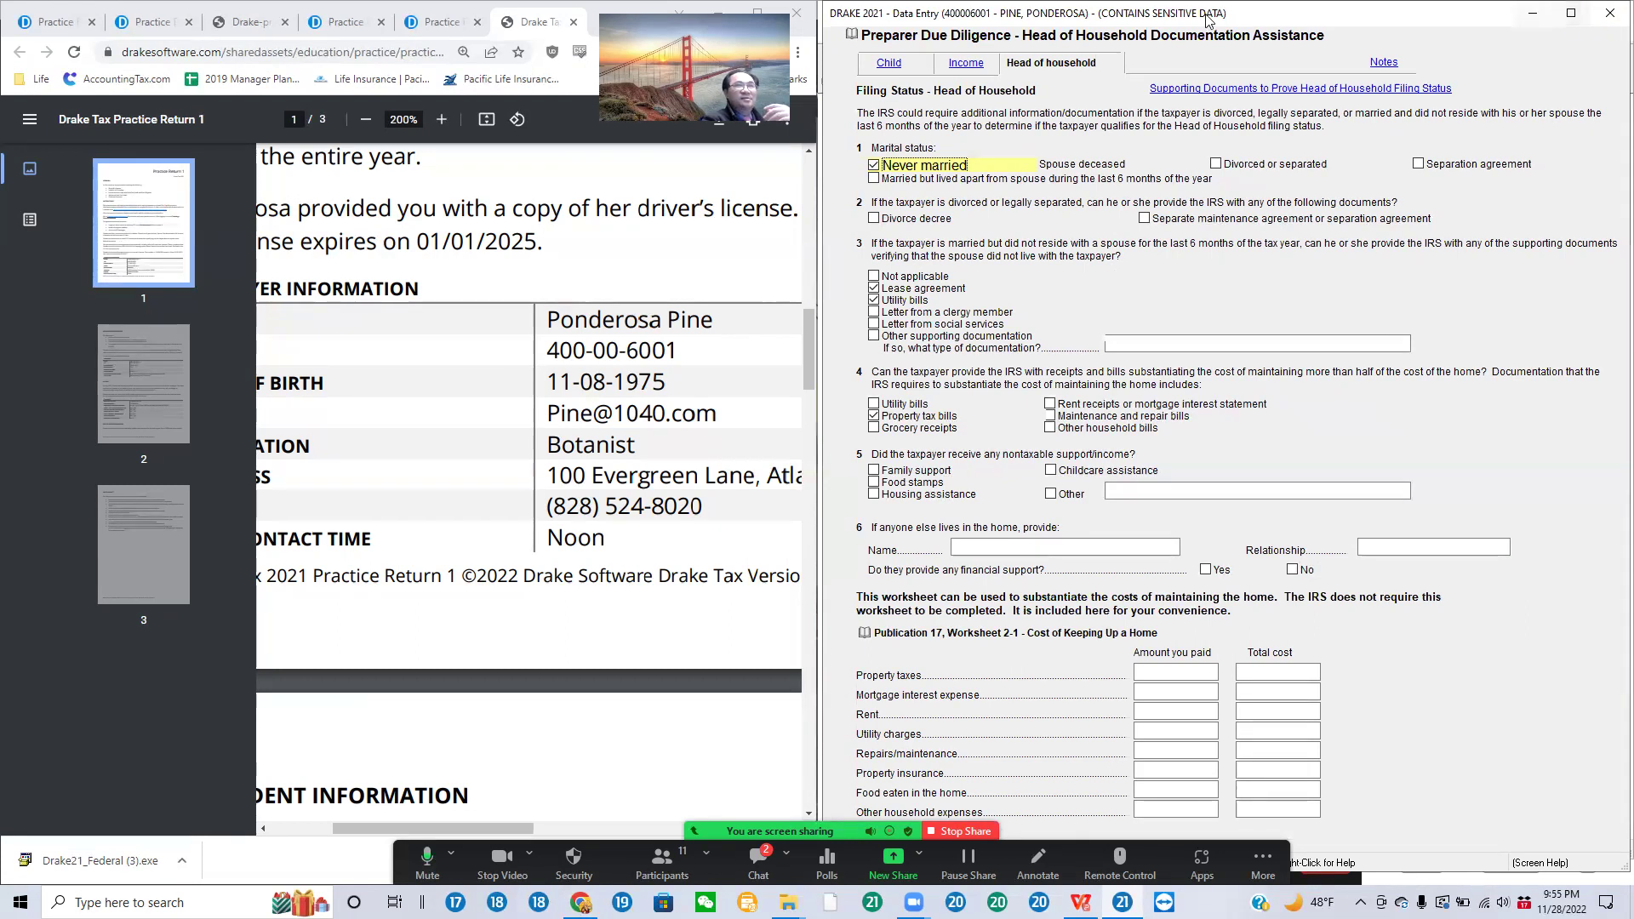
{"action": "left_click", "coordinate": [964, 65]}
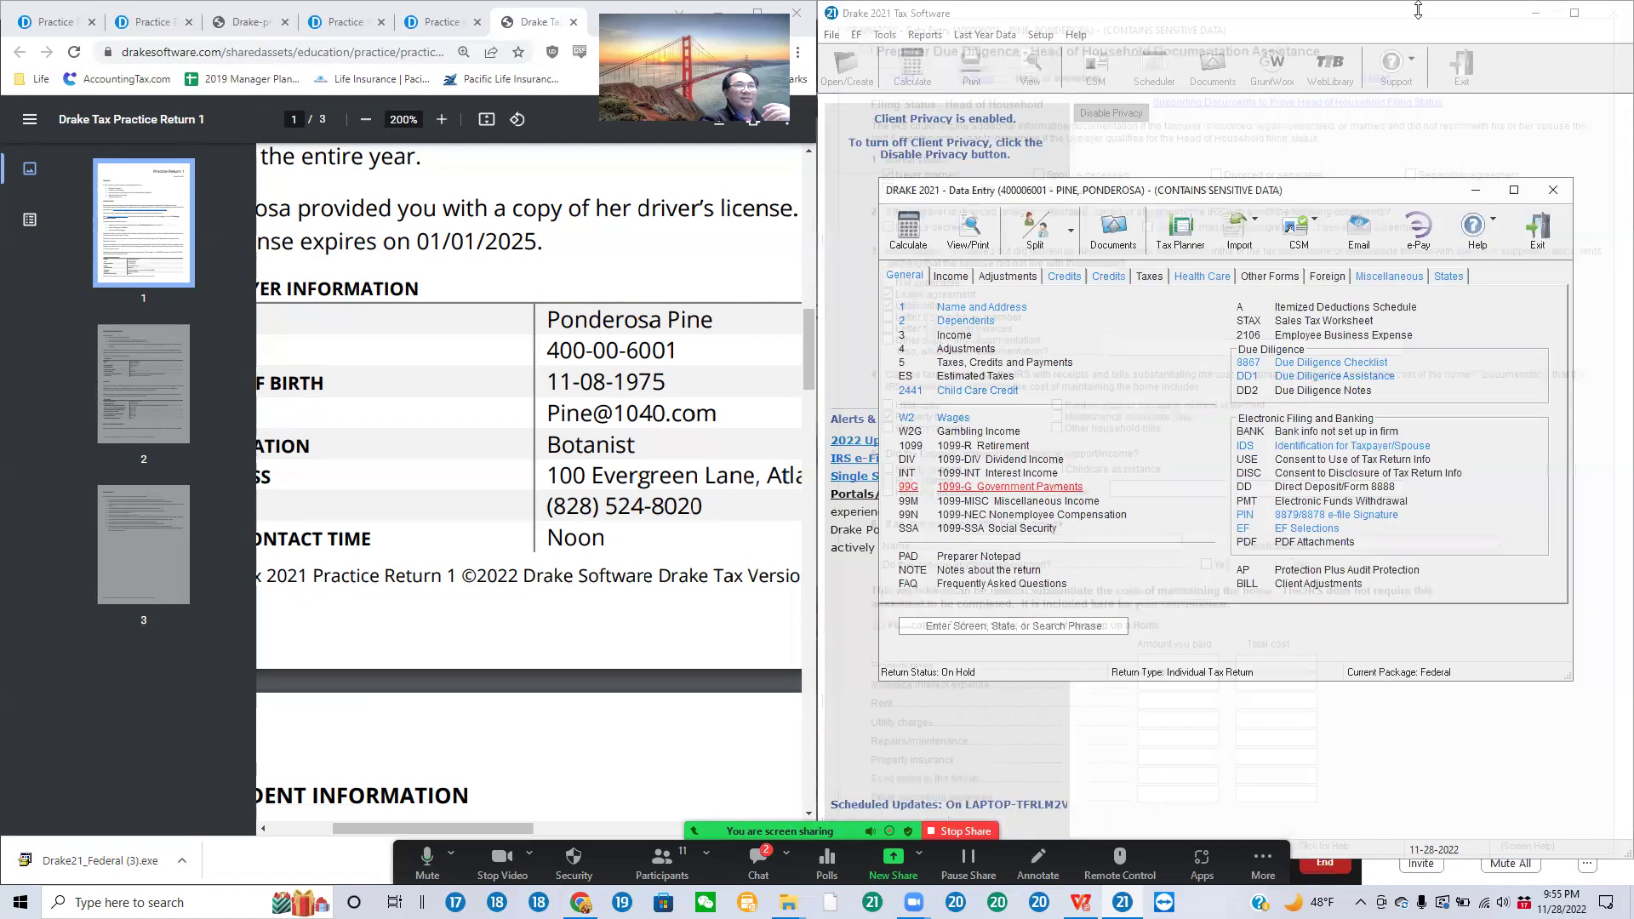
{"action": "left_click", "coordinate": [1615, 14]}
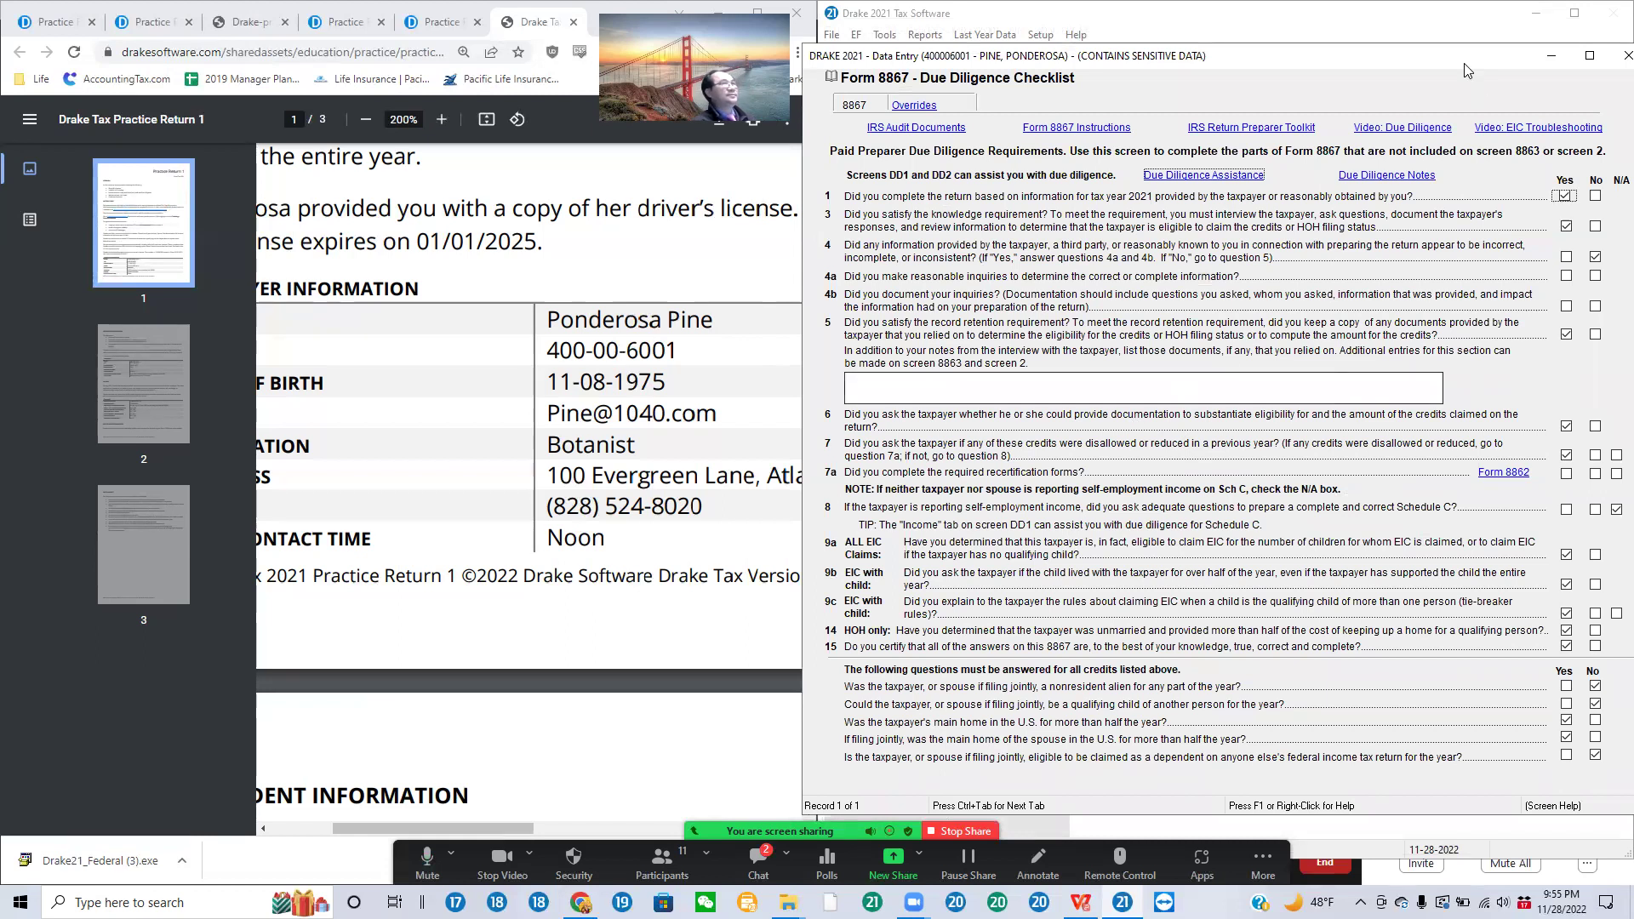
Step: Close Form 8867, open the dependent's Schedule 8812 entry, check the 1500 advance credit, and close it
{"action": "left_click", "coordinate": [1624, 56]}
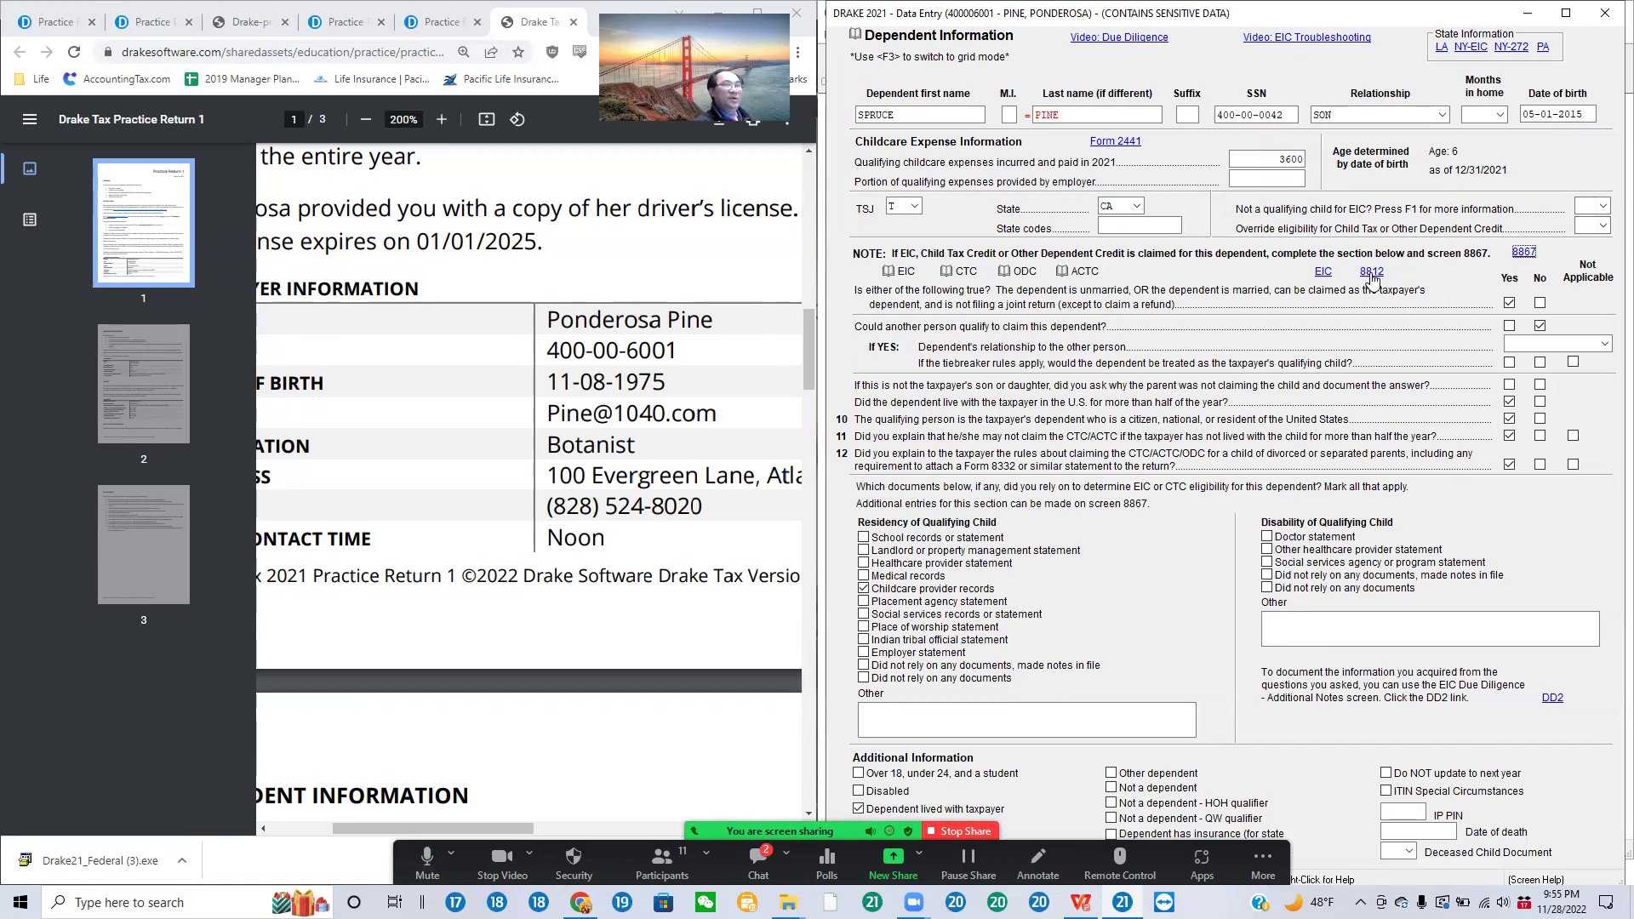
{"action": "left_click", "coordinate": [1372, 273]}
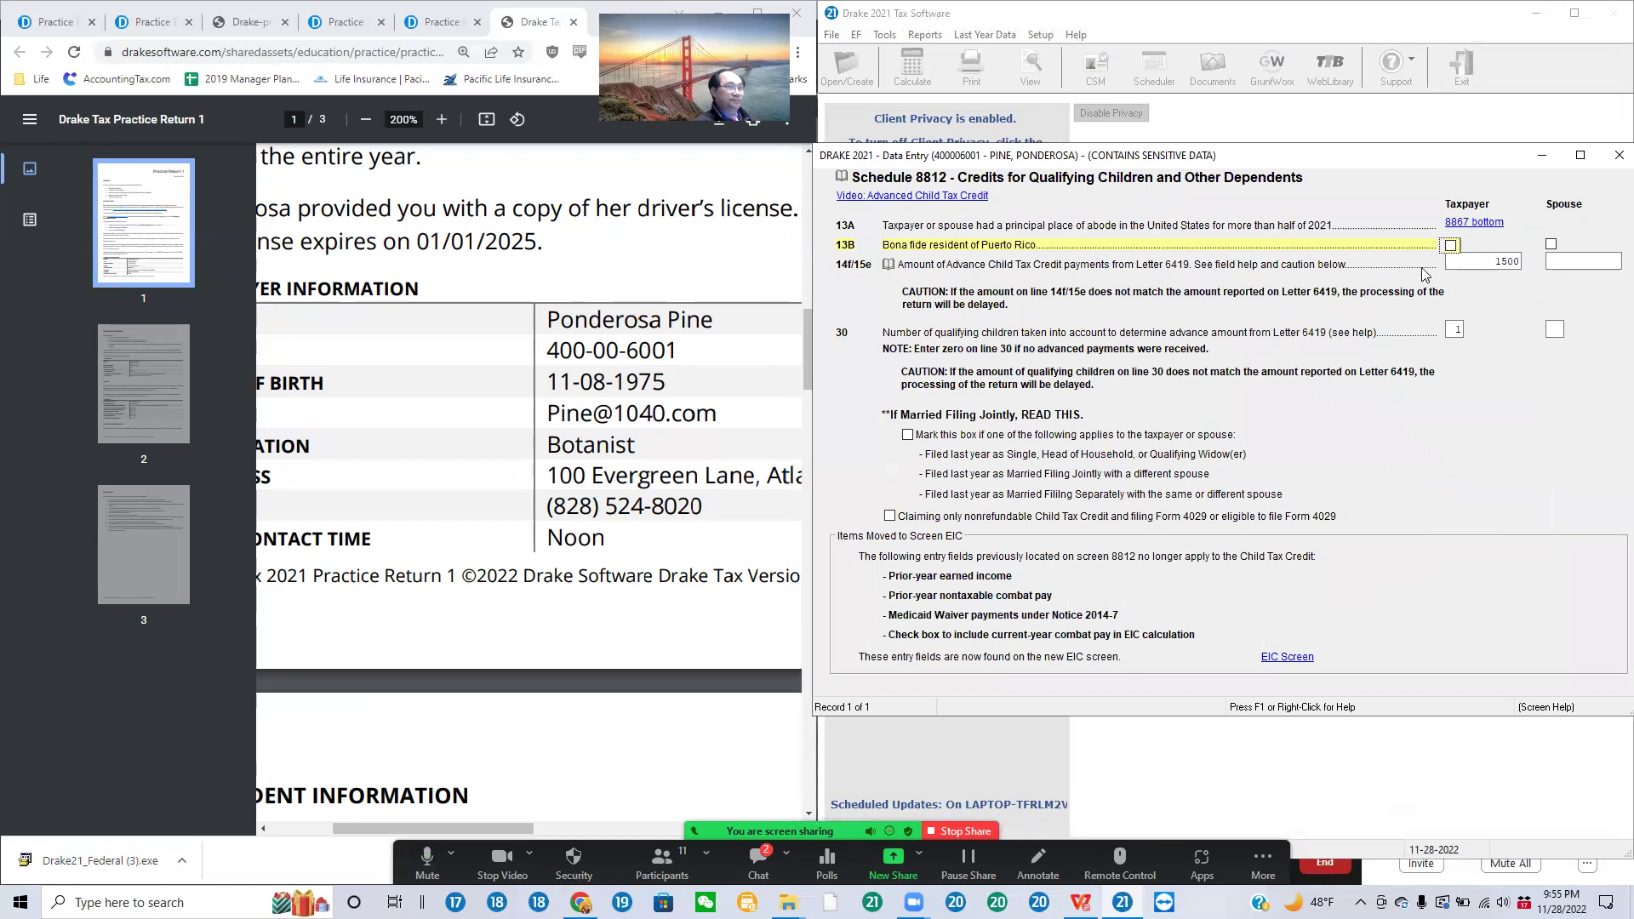
{"action": "left_click", "coordinate": [1498, 262]}
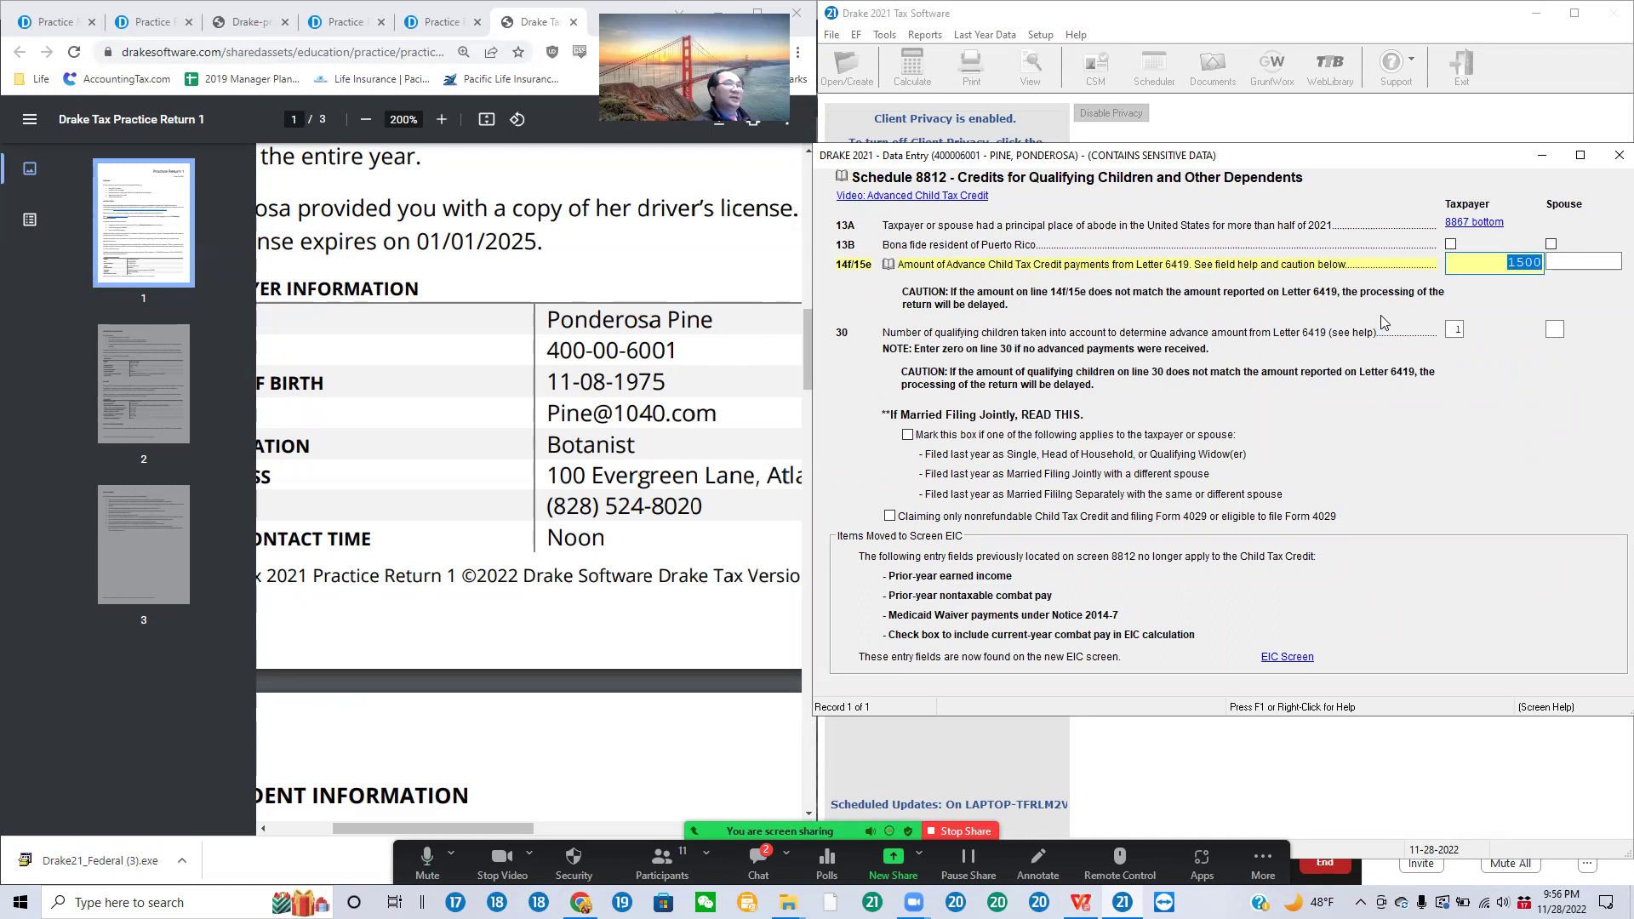
{"action": "left_click", "coordinate": [1610, 164]}
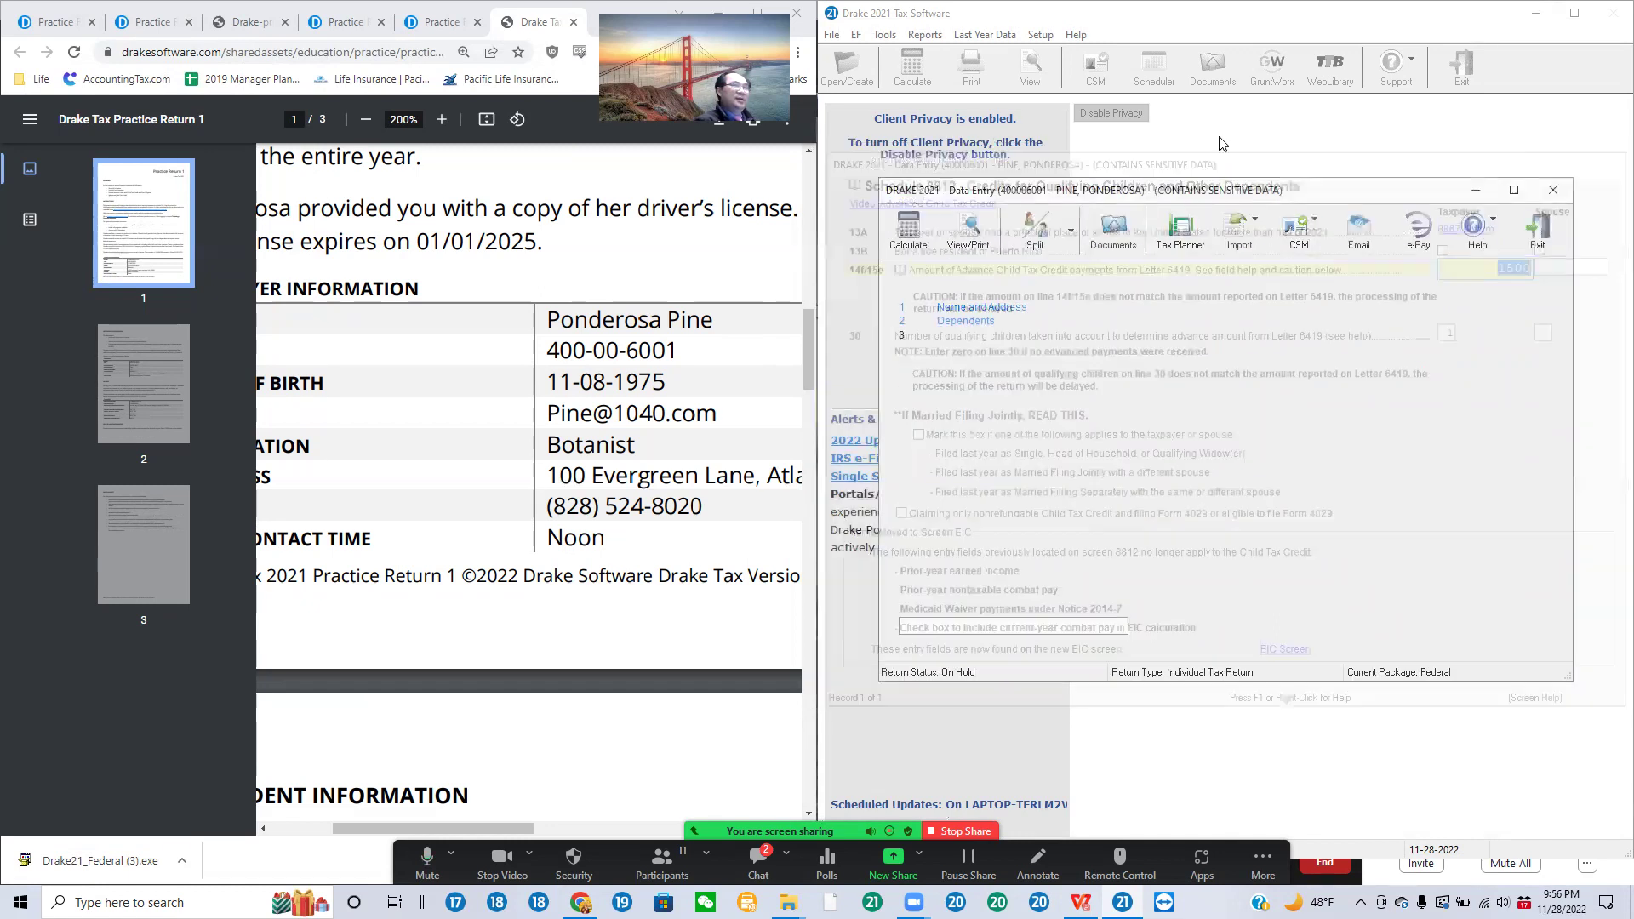
Step: Close the dependent screens, calculate the return in View/Print and display Schedule 8812
{"action": "left_click", "coordinate": [1605, 14]}
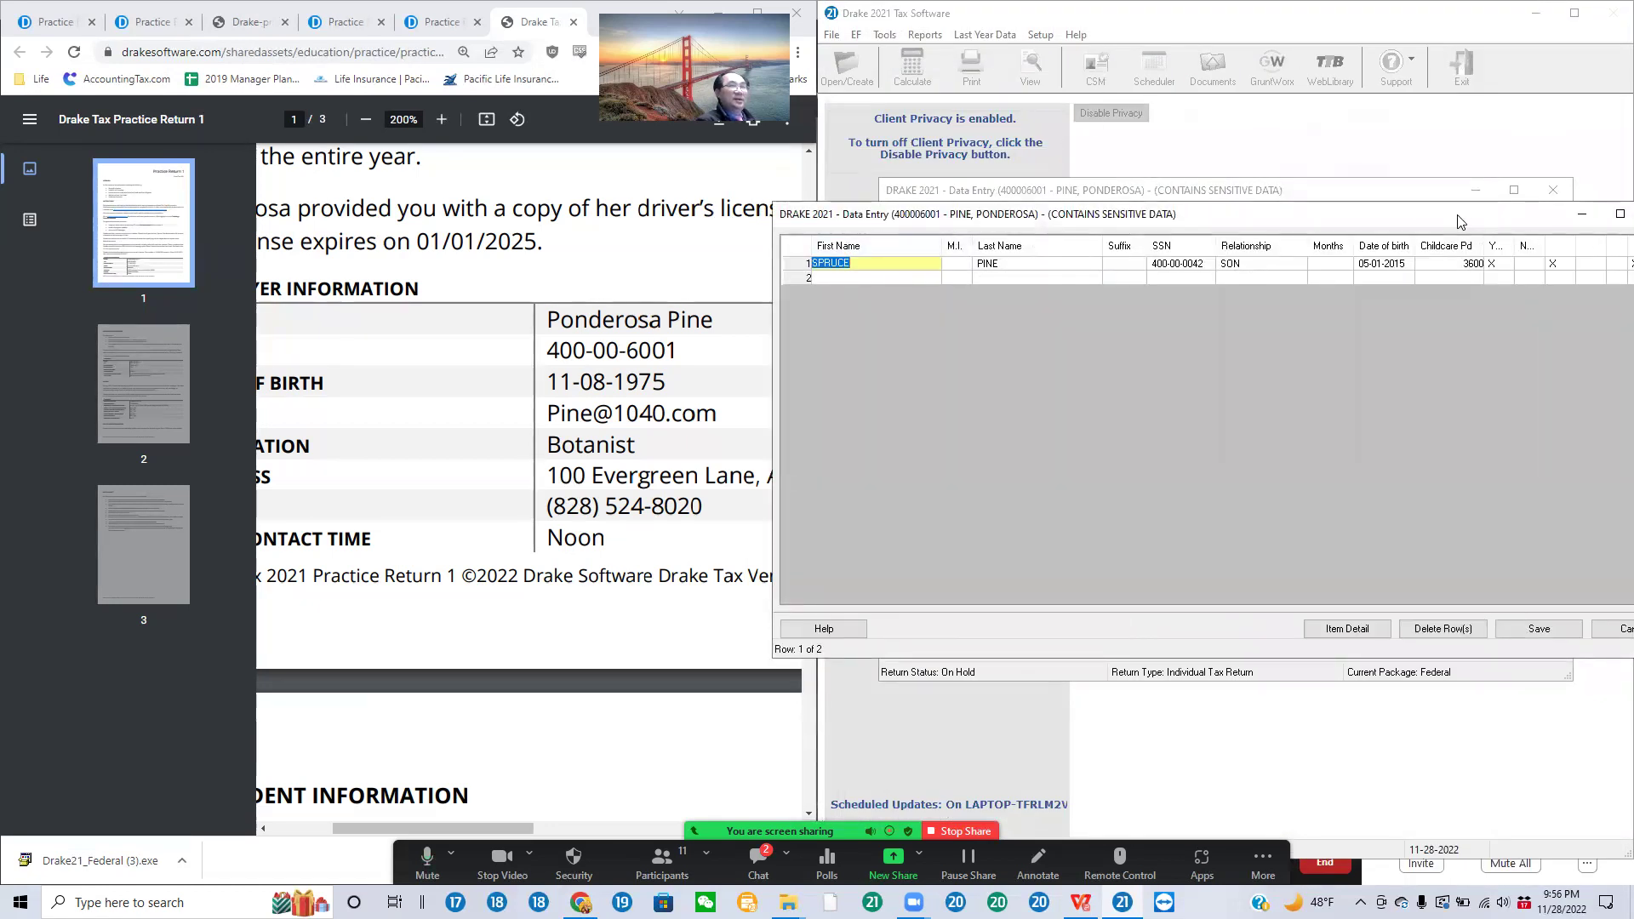
{"action": "left_click_drag", "start_coordinate": [1457, 216], "coordinate": [1337, 217]}
{"action": "left_click", "coordinate": [1539, 214]}
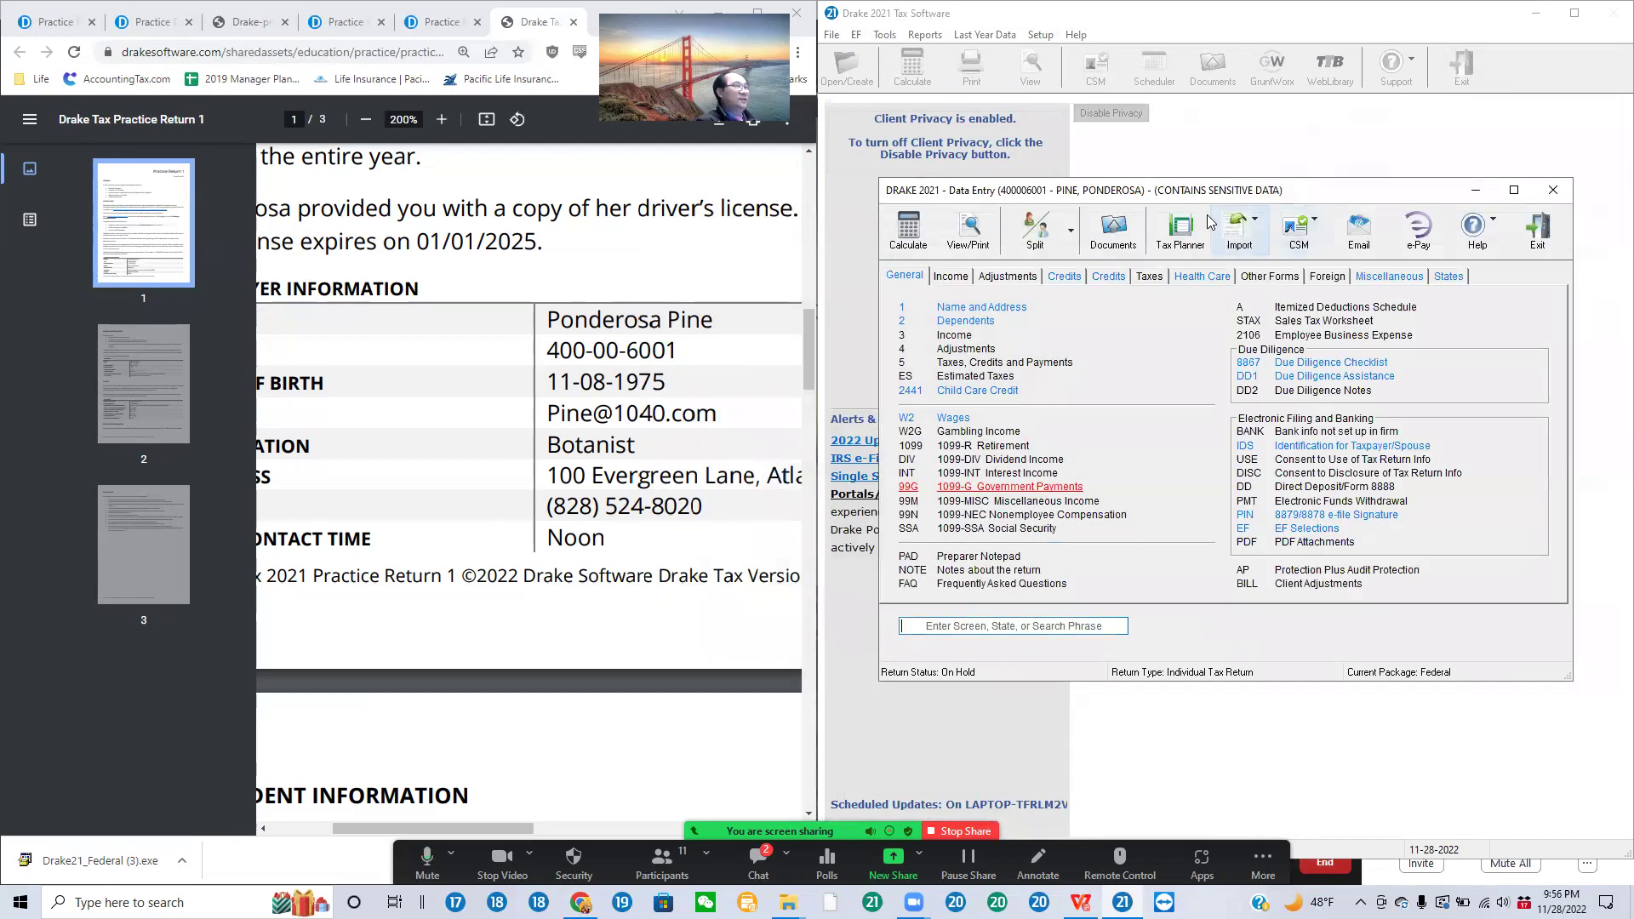
{"action": "left_click", "coordinate": [987, 232]}
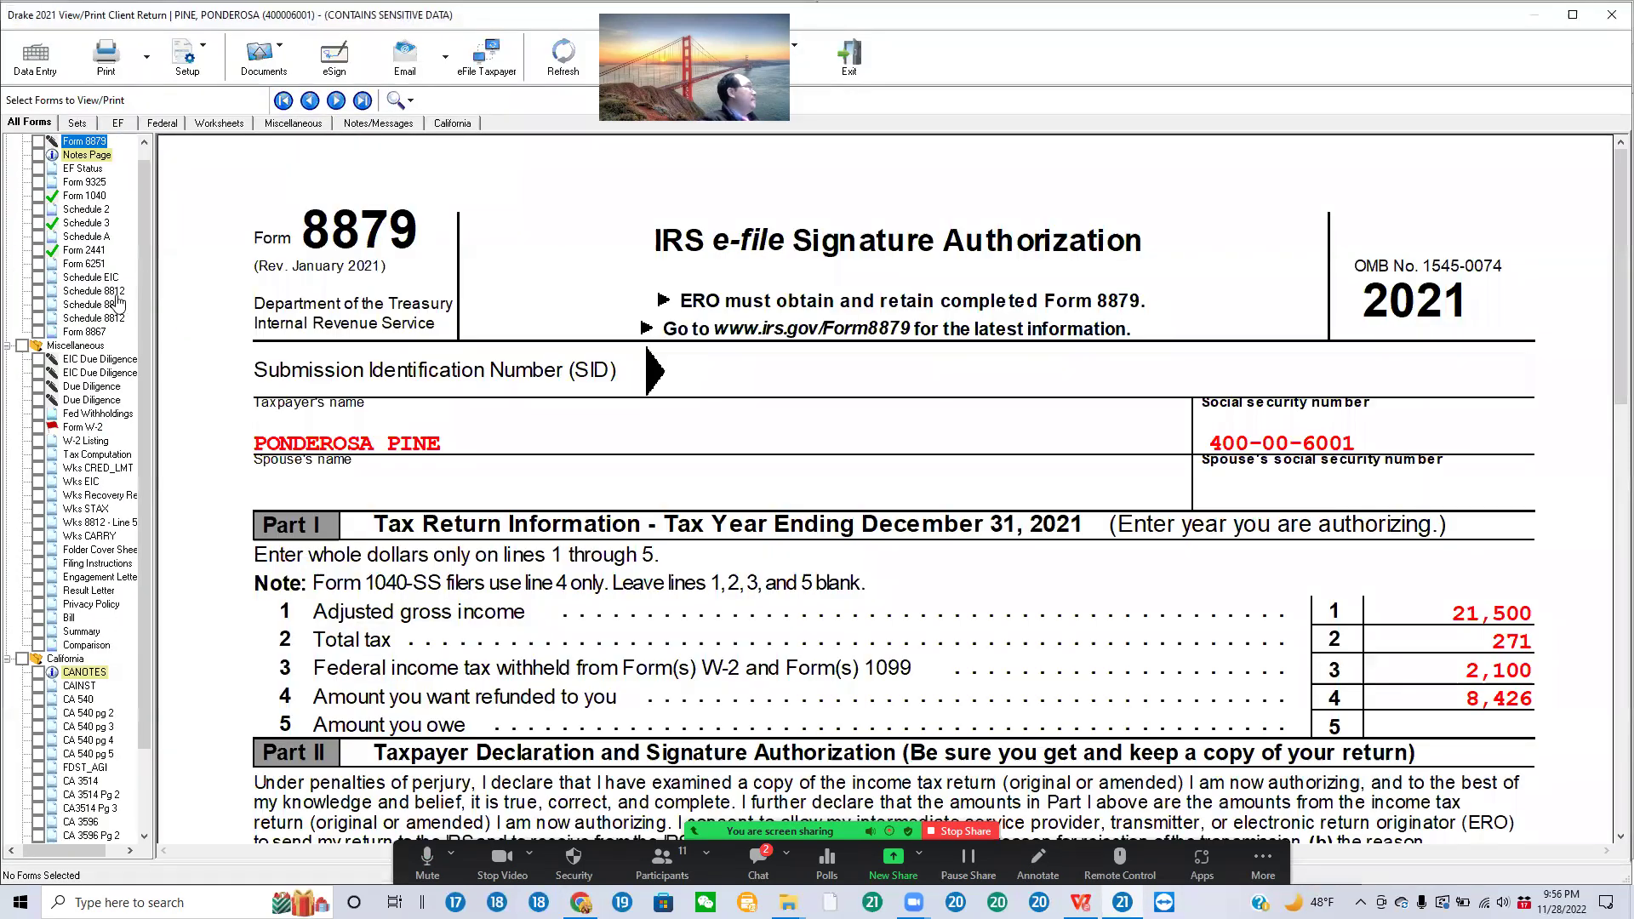
{"action": "left_click", "coordinate": [111, 291]}
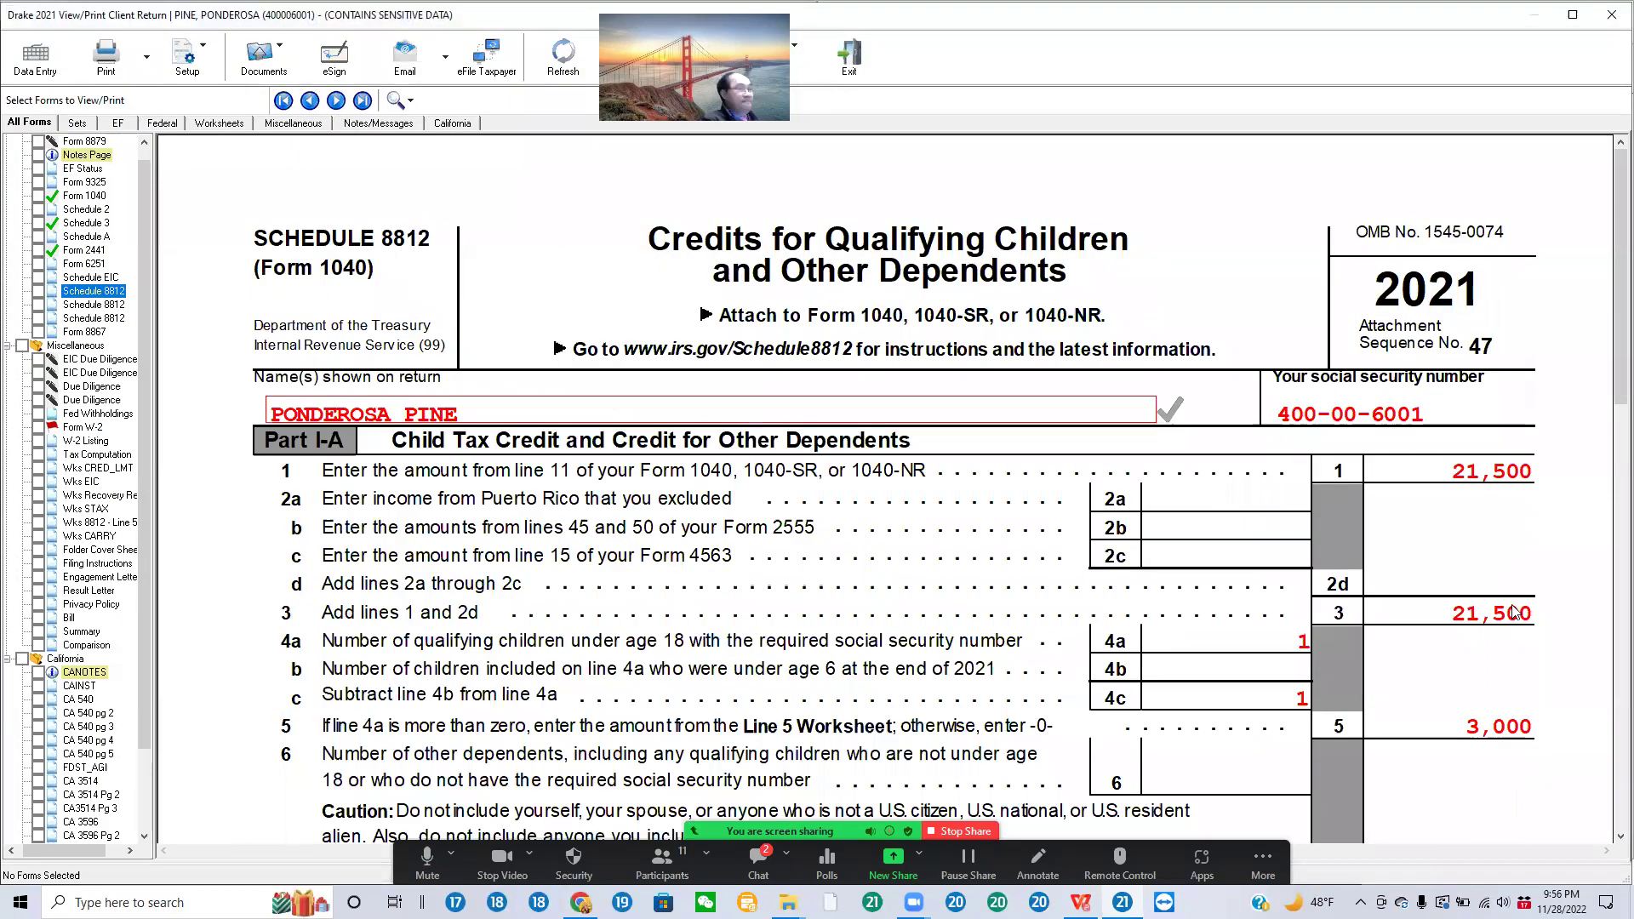
Step: Tick-mark Schedule 8812 line 5 (3,000) and lines 14f and 14i (1,500), then return to data entry
{"action": "scroll", "coordinate": [1536, 689], "scroll_direction": "down", "scroll_amount": 3}
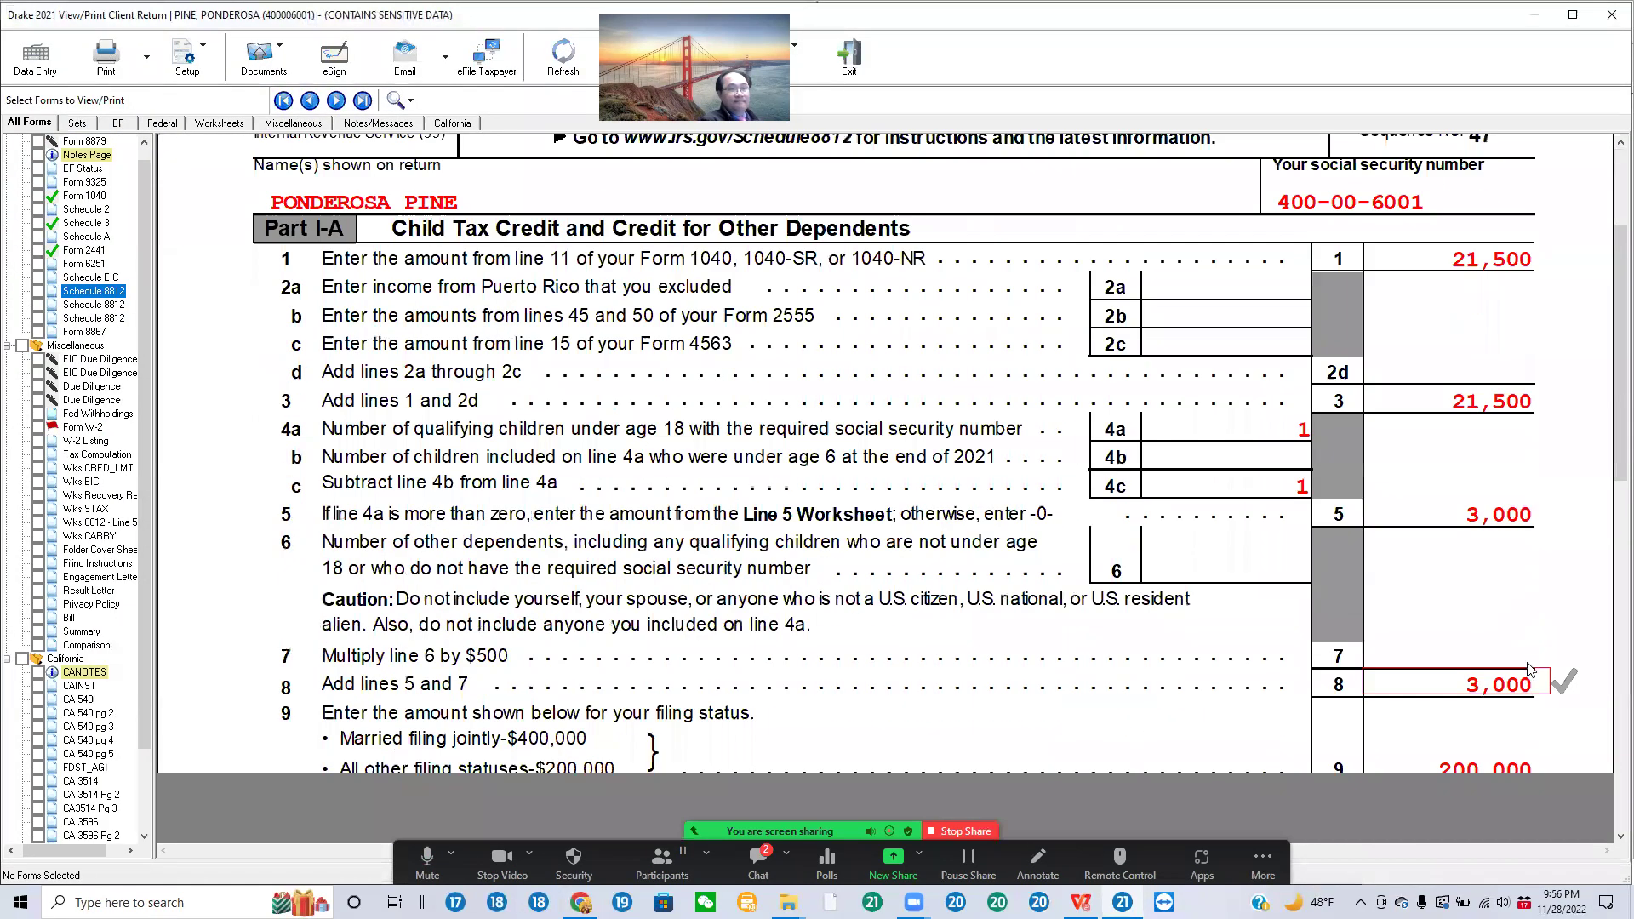
{"action": "left_click", "coordinate": [1529, 521]}
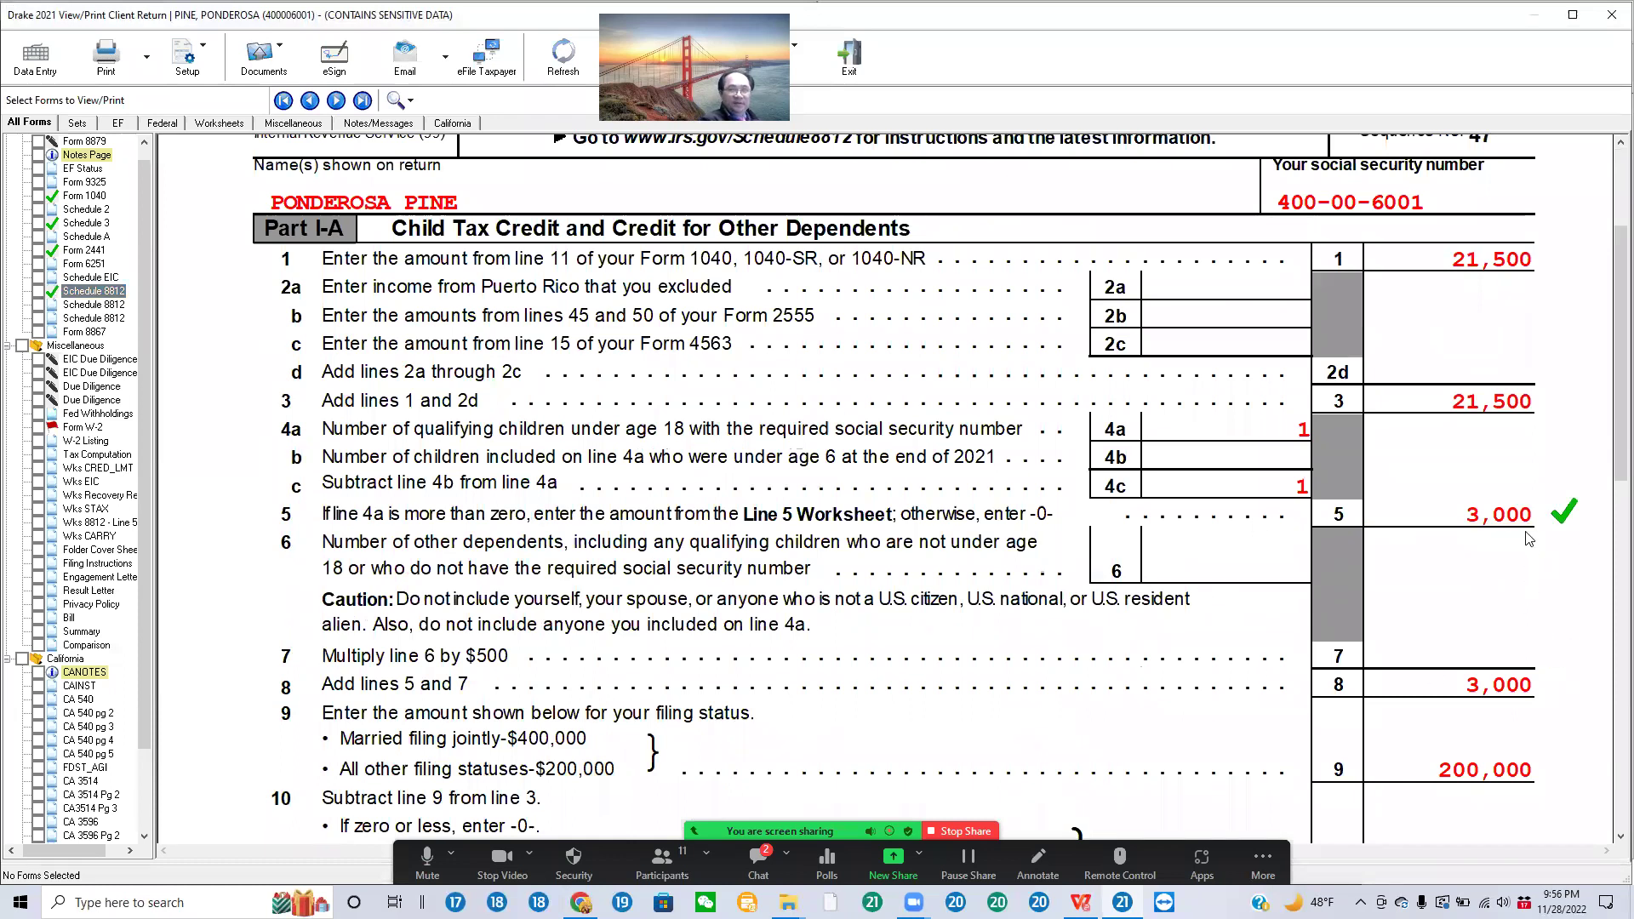
{"action": "scroll", "coordinate": [1531, 595], "scroll_direction": "down", "scroll_amount": 7}
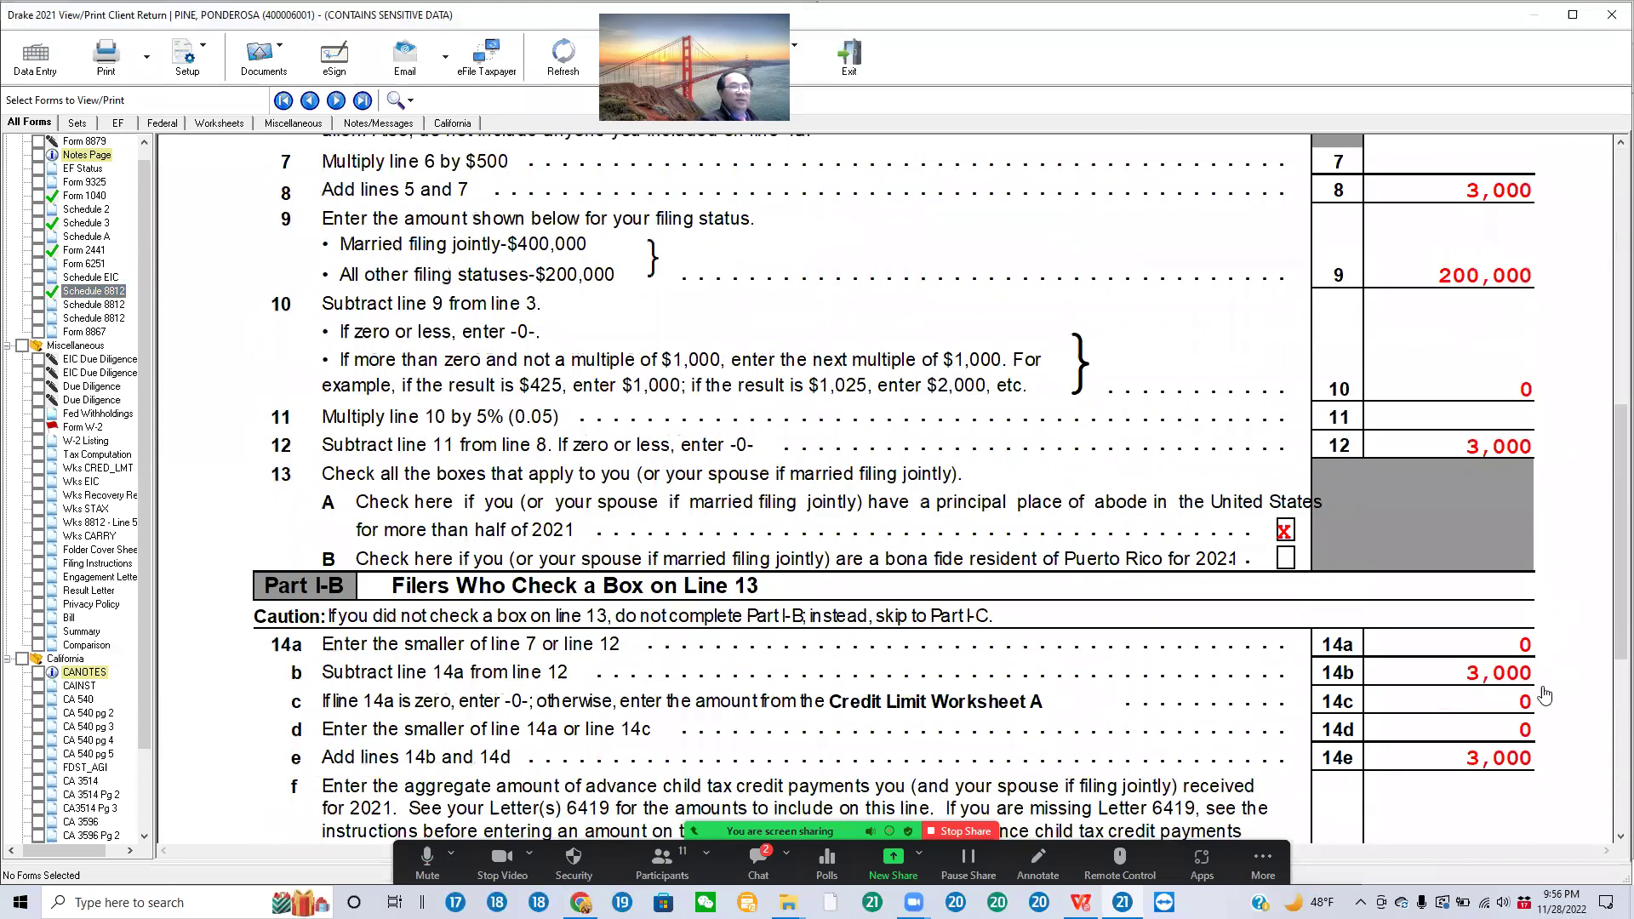
{"action": "scroll", "coordinate": [1545, 695], "scroll_direction": "down", "scroll_amount": 4}
{"action": "left_click", "coordinate": [1529, 581]}
{"action": "left_click", "coordinate": [1529, 776]}
{"action": "left_click", "coordinate": [1529, 783]}
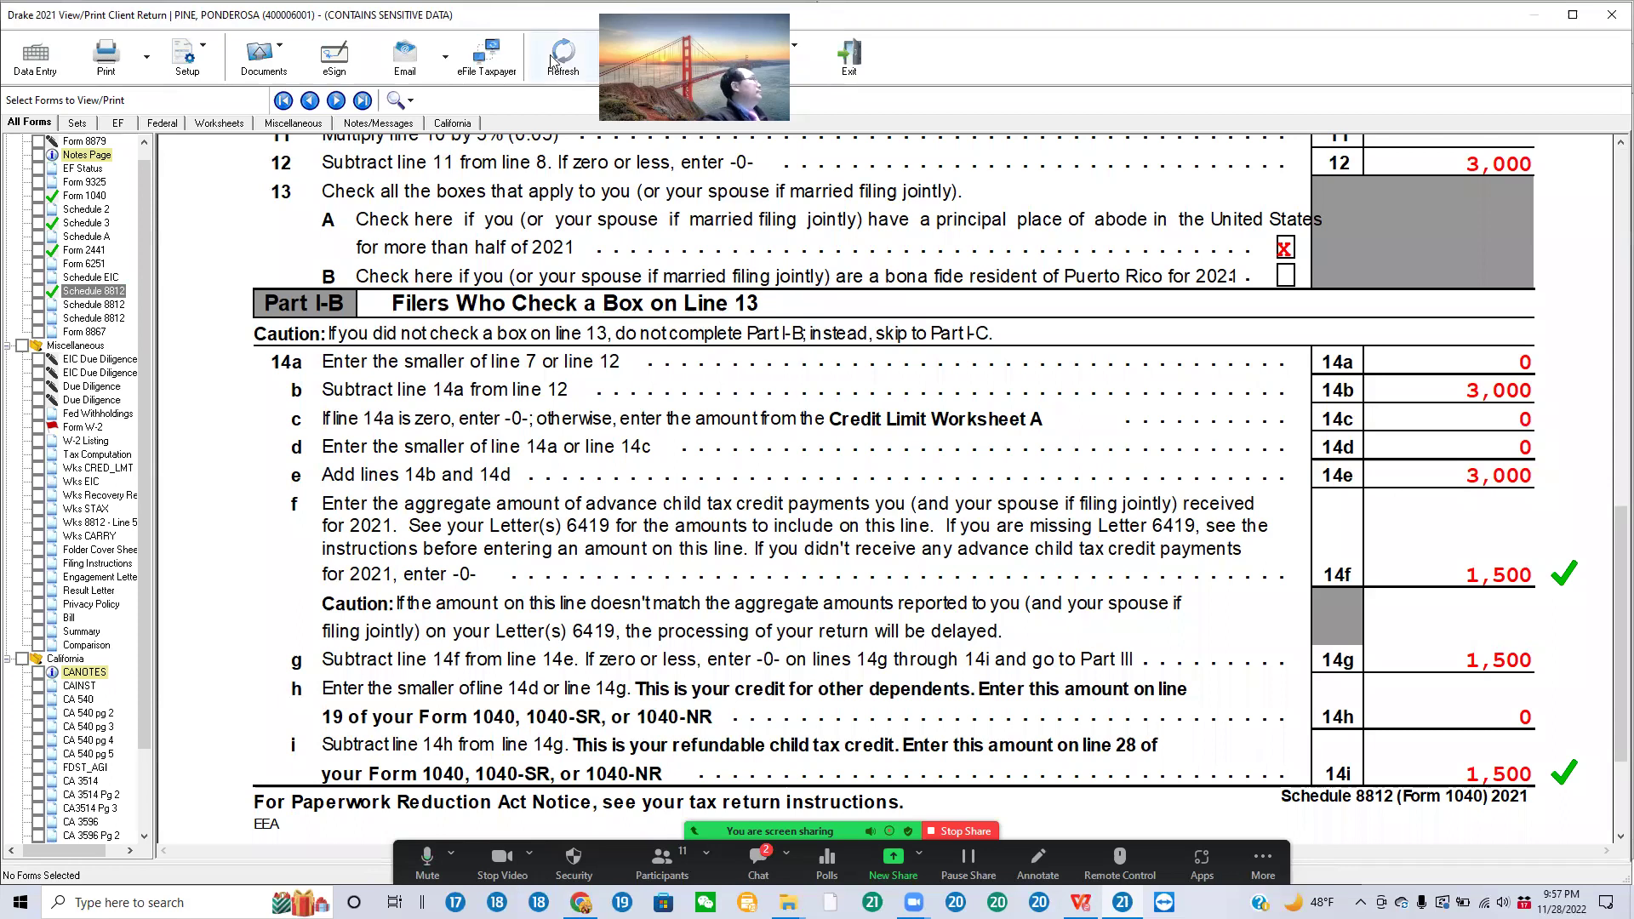
{"action": "left_click", "coordinate": [60, 72]}
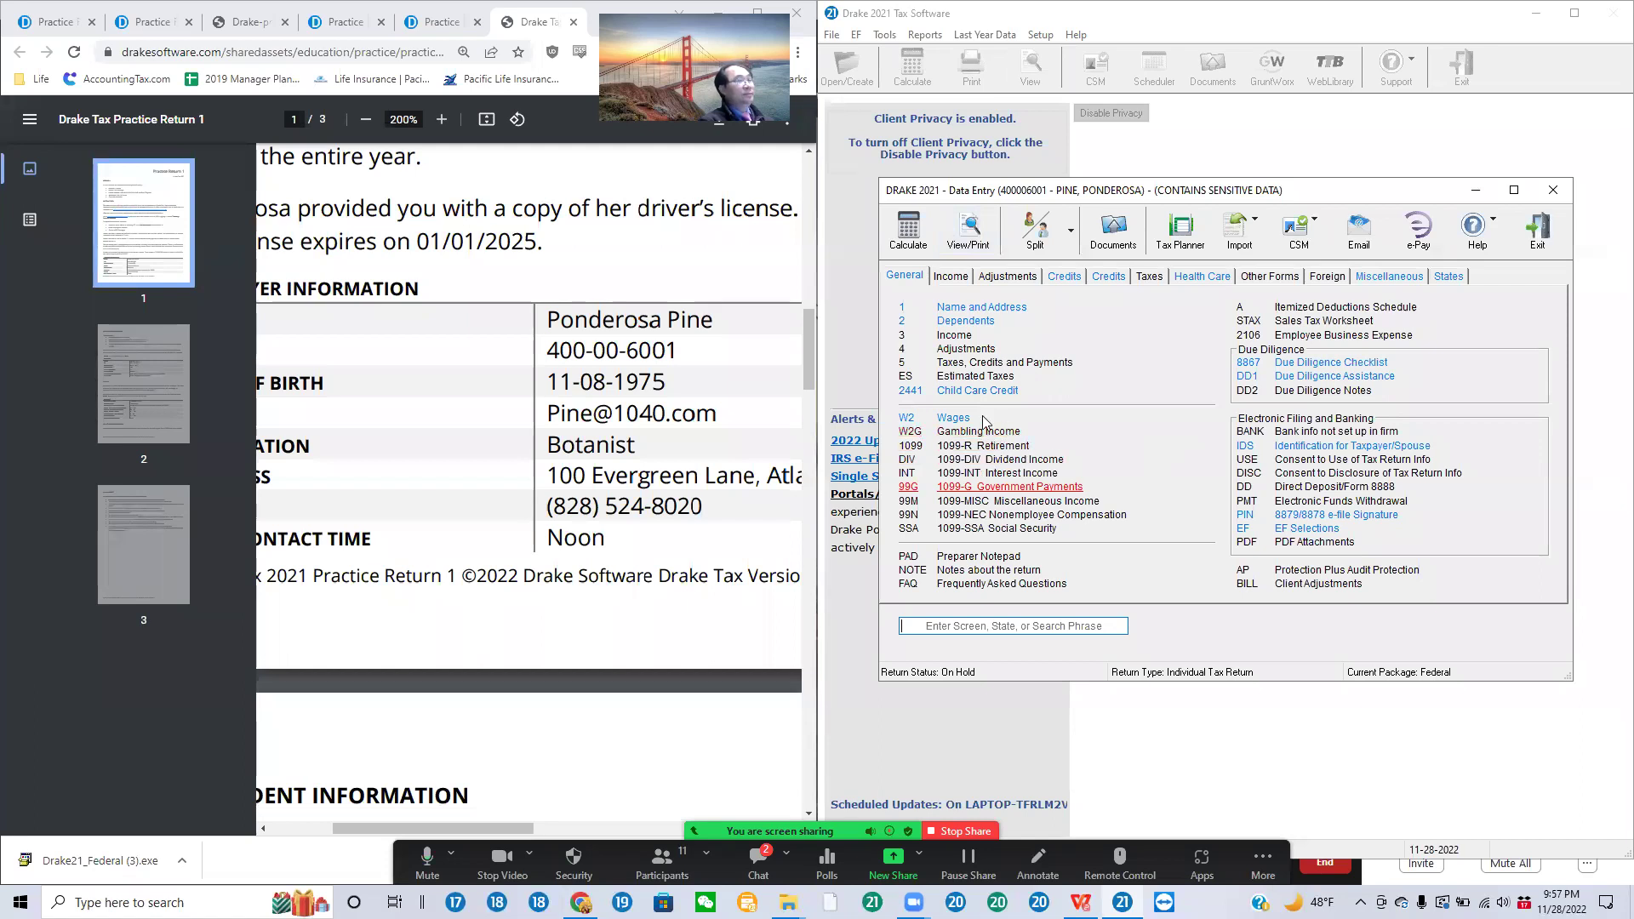
Step: On the W-2 screen, review the wages, Social Security and Medicare wages, and the 2100, 1333, 312 withholdings
{"action": "left_click", "coordinate": [953, 417]}
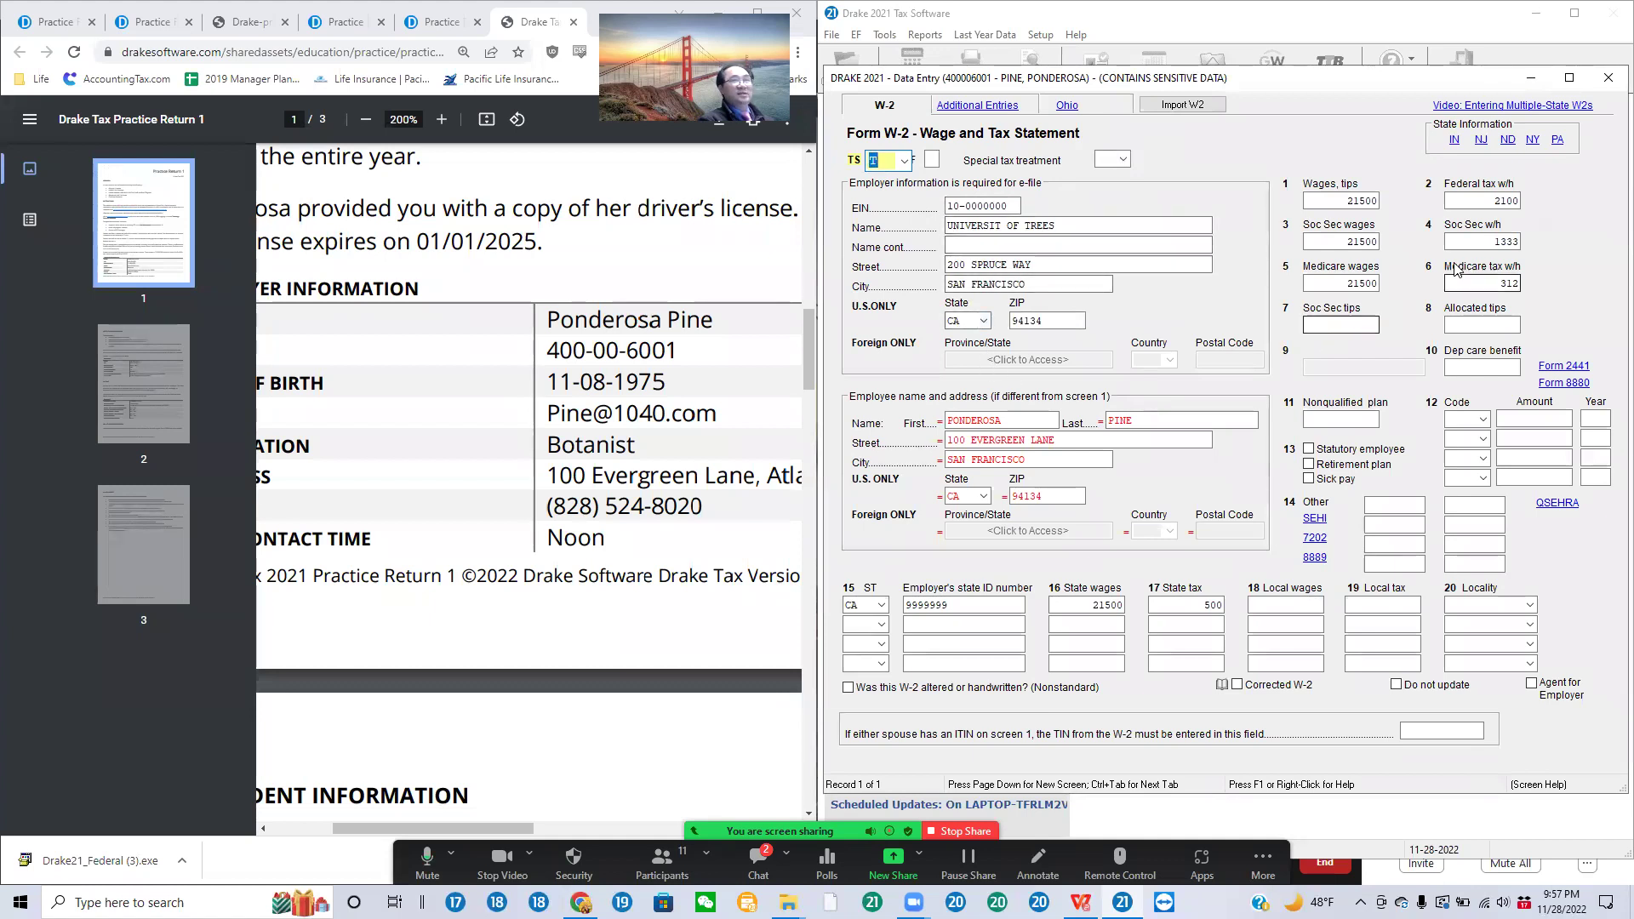
{"action": "left_click", "coordinate": [1339, 198]}
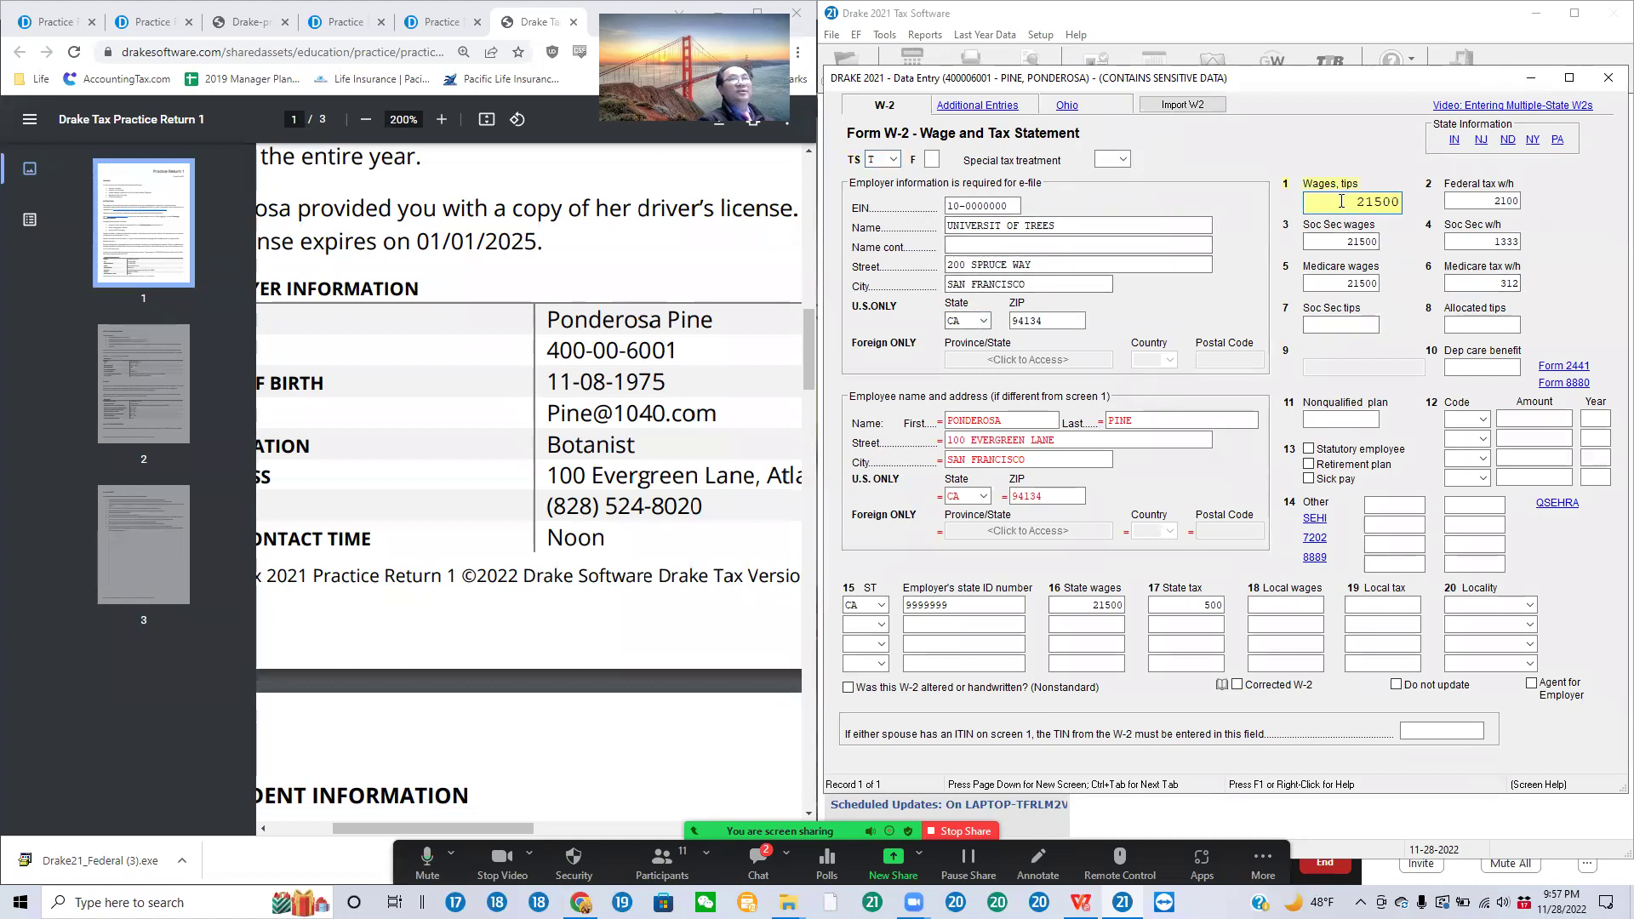
{"action": "left_click_drag", "start_coordinate": [1357, 201], "coordinate": [1406, 205]}
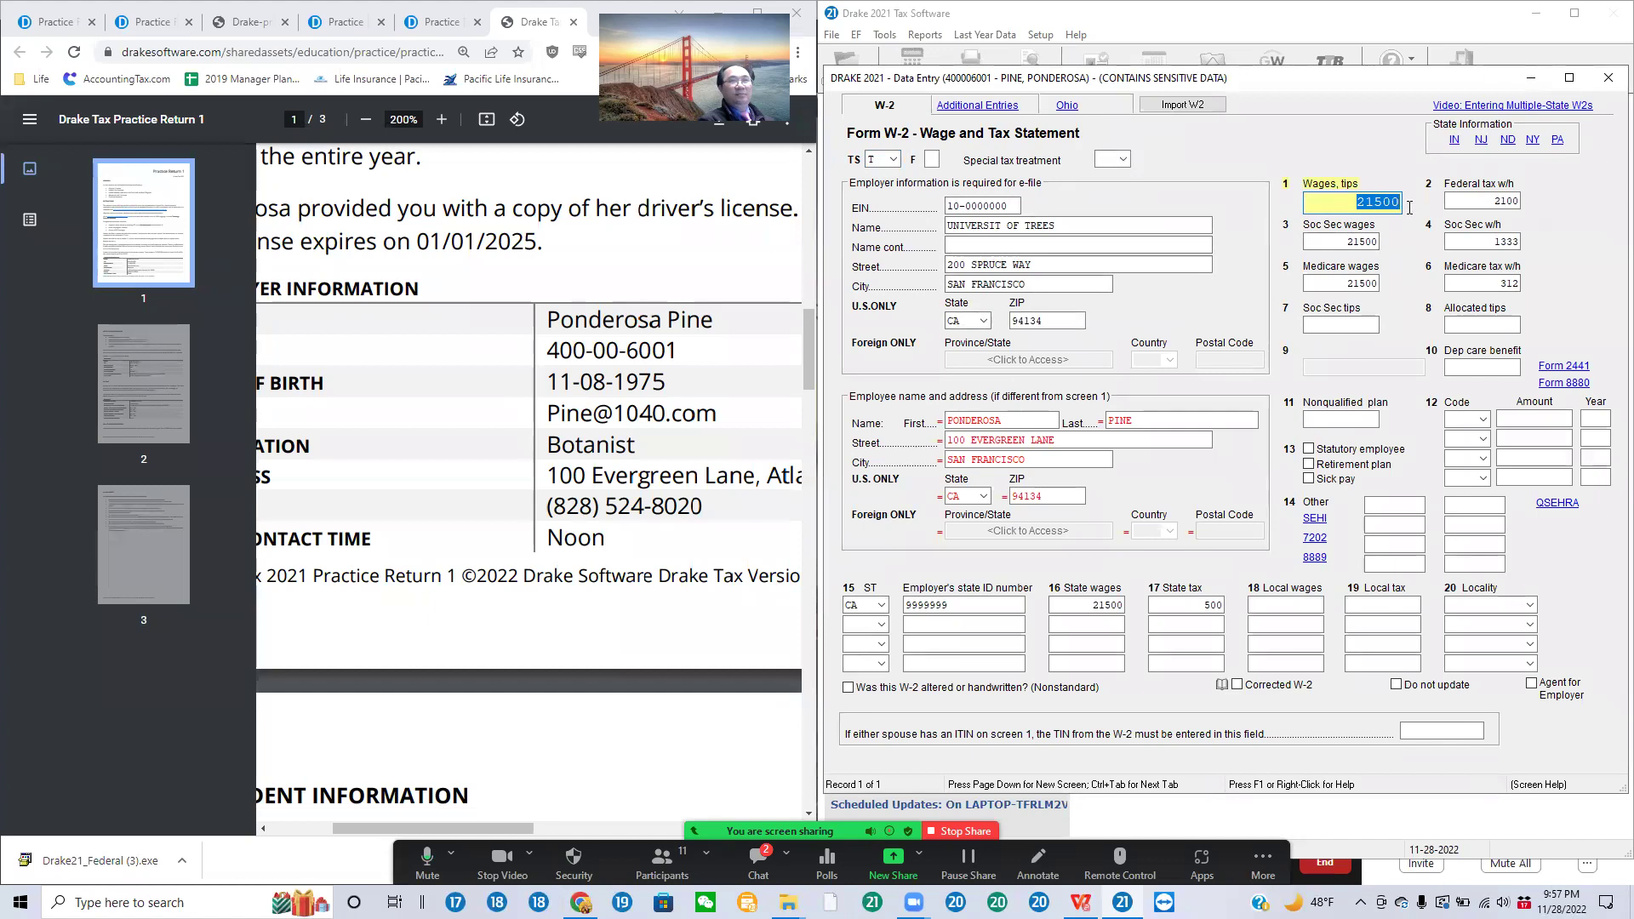
{"action": "left_click", "coordinate": [1348, 242]}
{"action": "left_click", "coordinate": [1339, 278]}
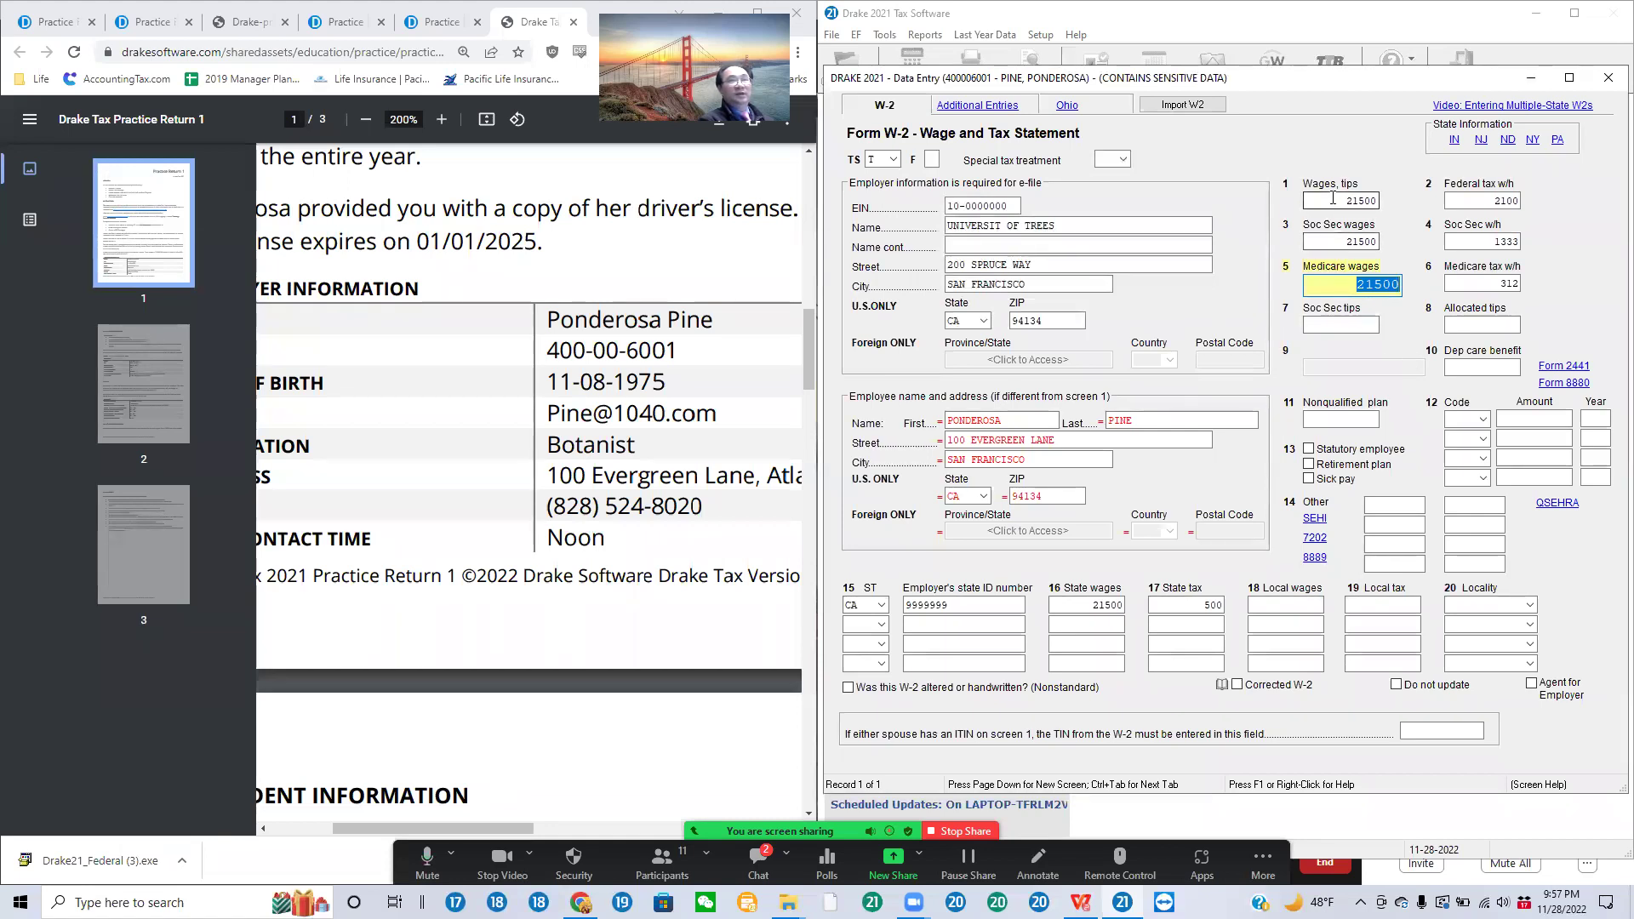
{"action": "left_click", "coordinate": [1365, 201]}
{"action": "left_click", "coordinate": [1352, 242]}
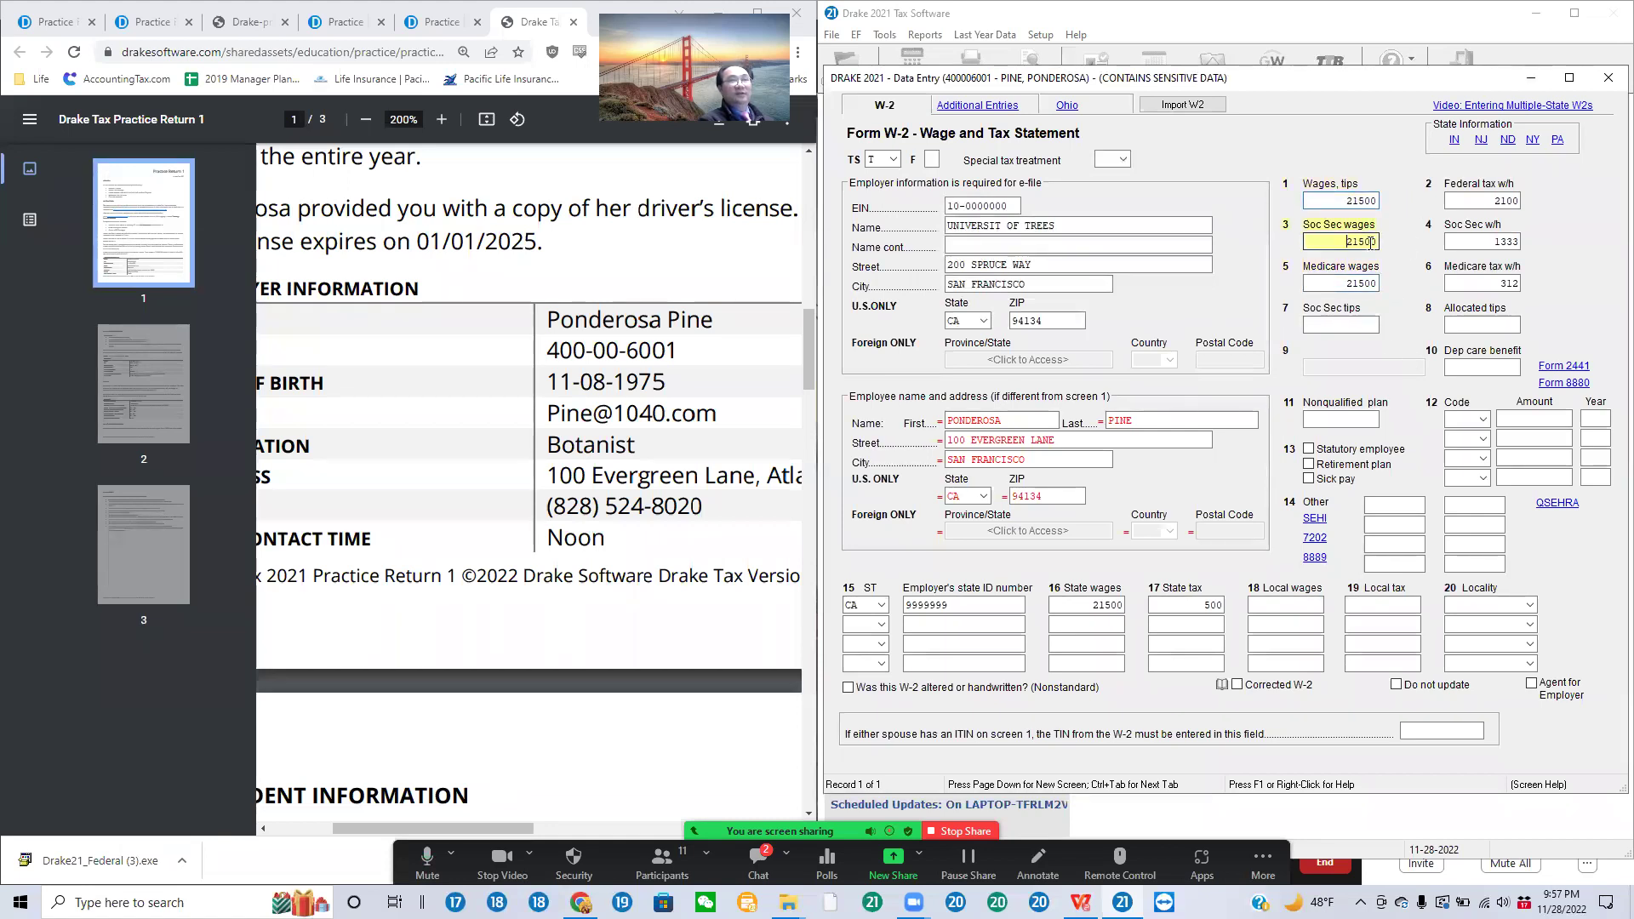
{"action": "left_click", "coordinate": [1357, 283]}
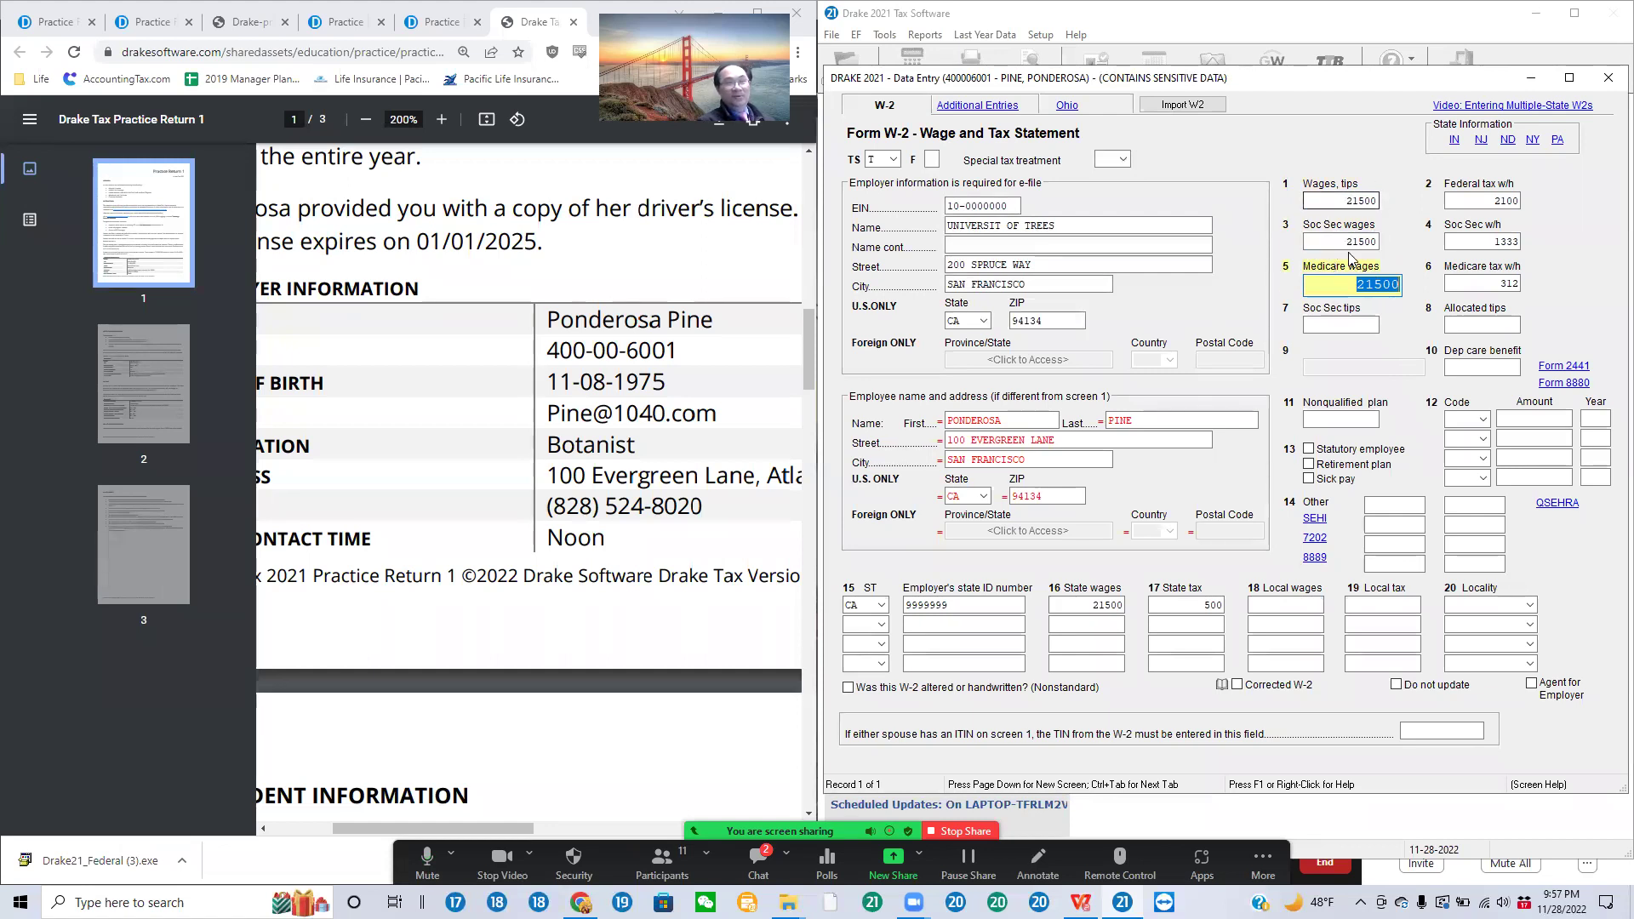
{"action": "left_click", "coordinate": [1491, 241]}
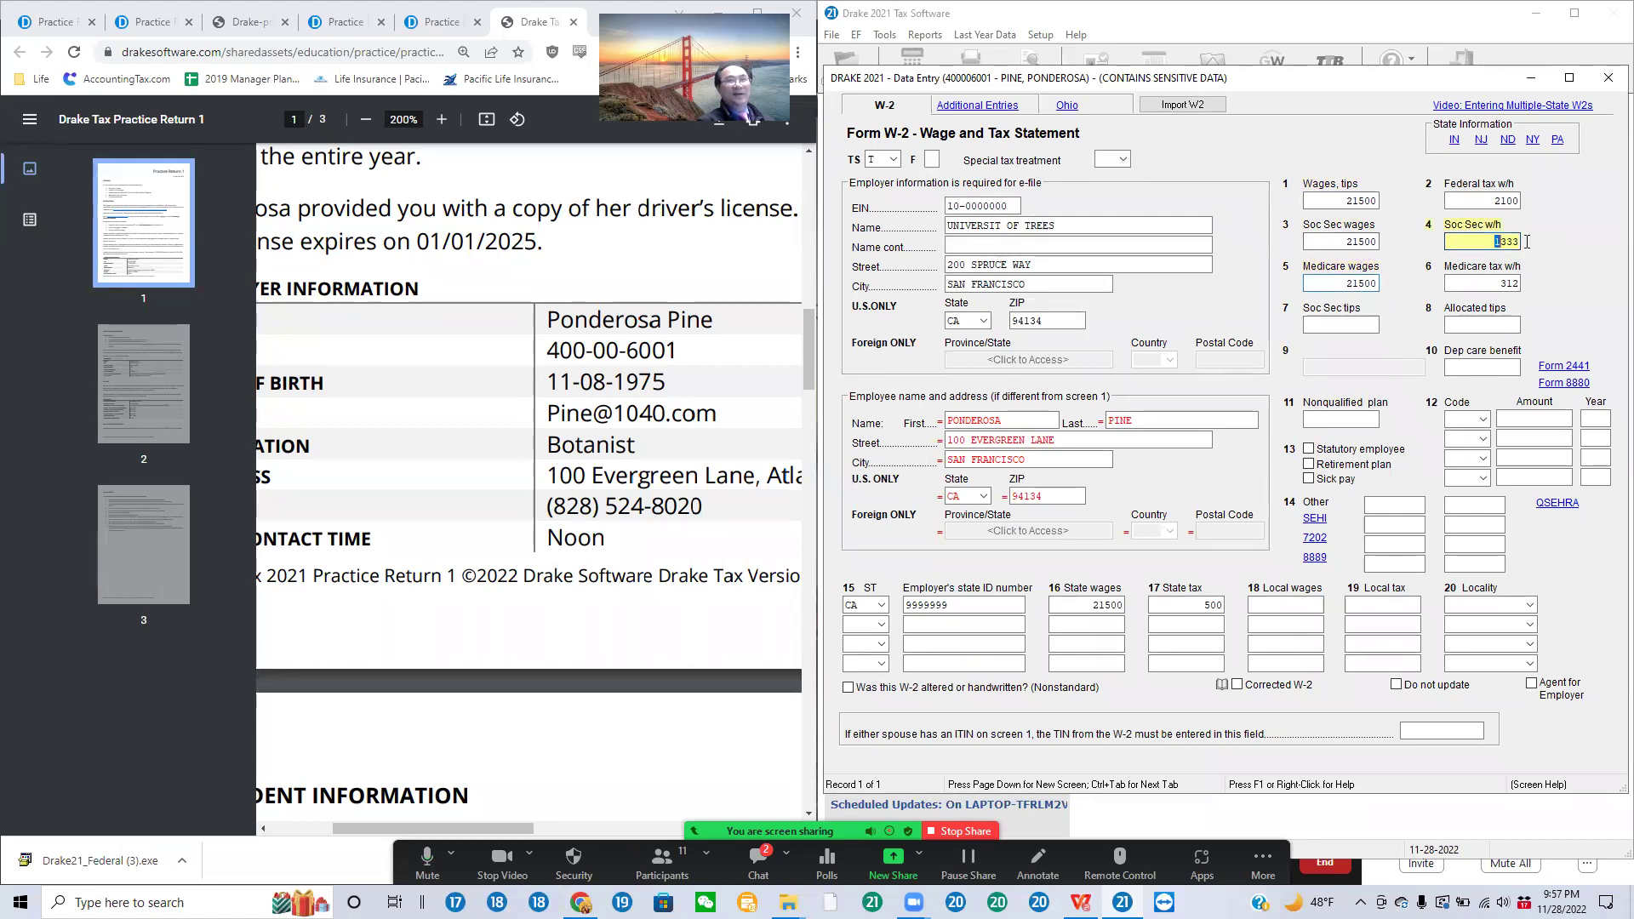
{"action": "left_click", "coordinate": [1478, 284]}
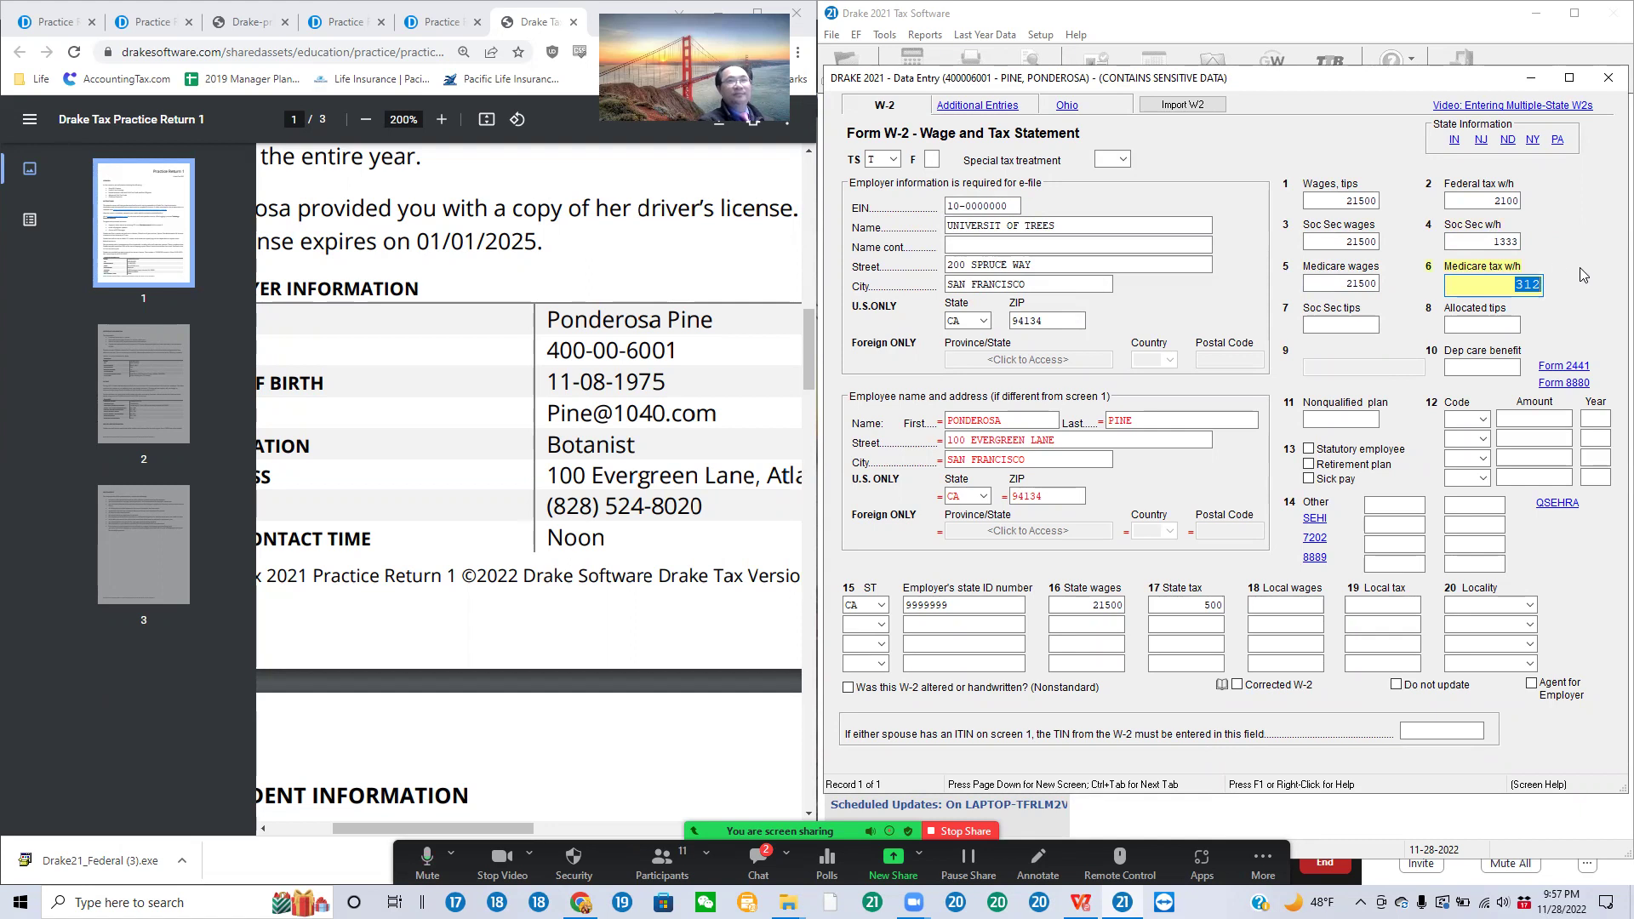
{"action": "left_click", "coordinate": [1460, 202]}
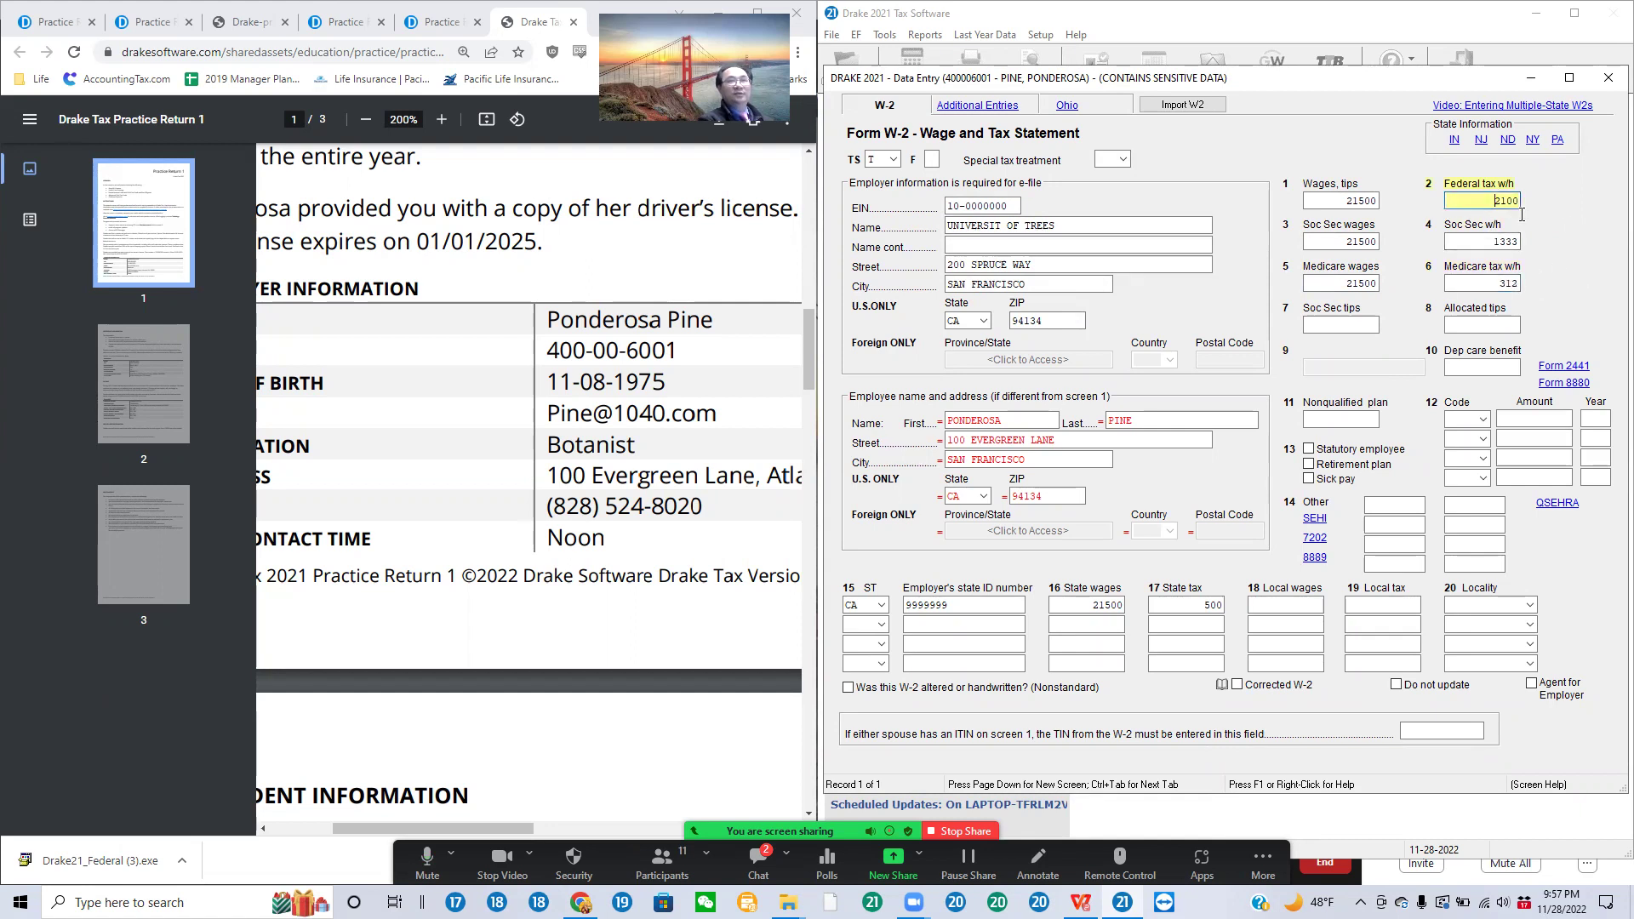
Step: Check the W-2 CA state code and 500 state tax entries, then close the W-2 screen
{"action": "mouse_move", "coordinate": [913, 902]}
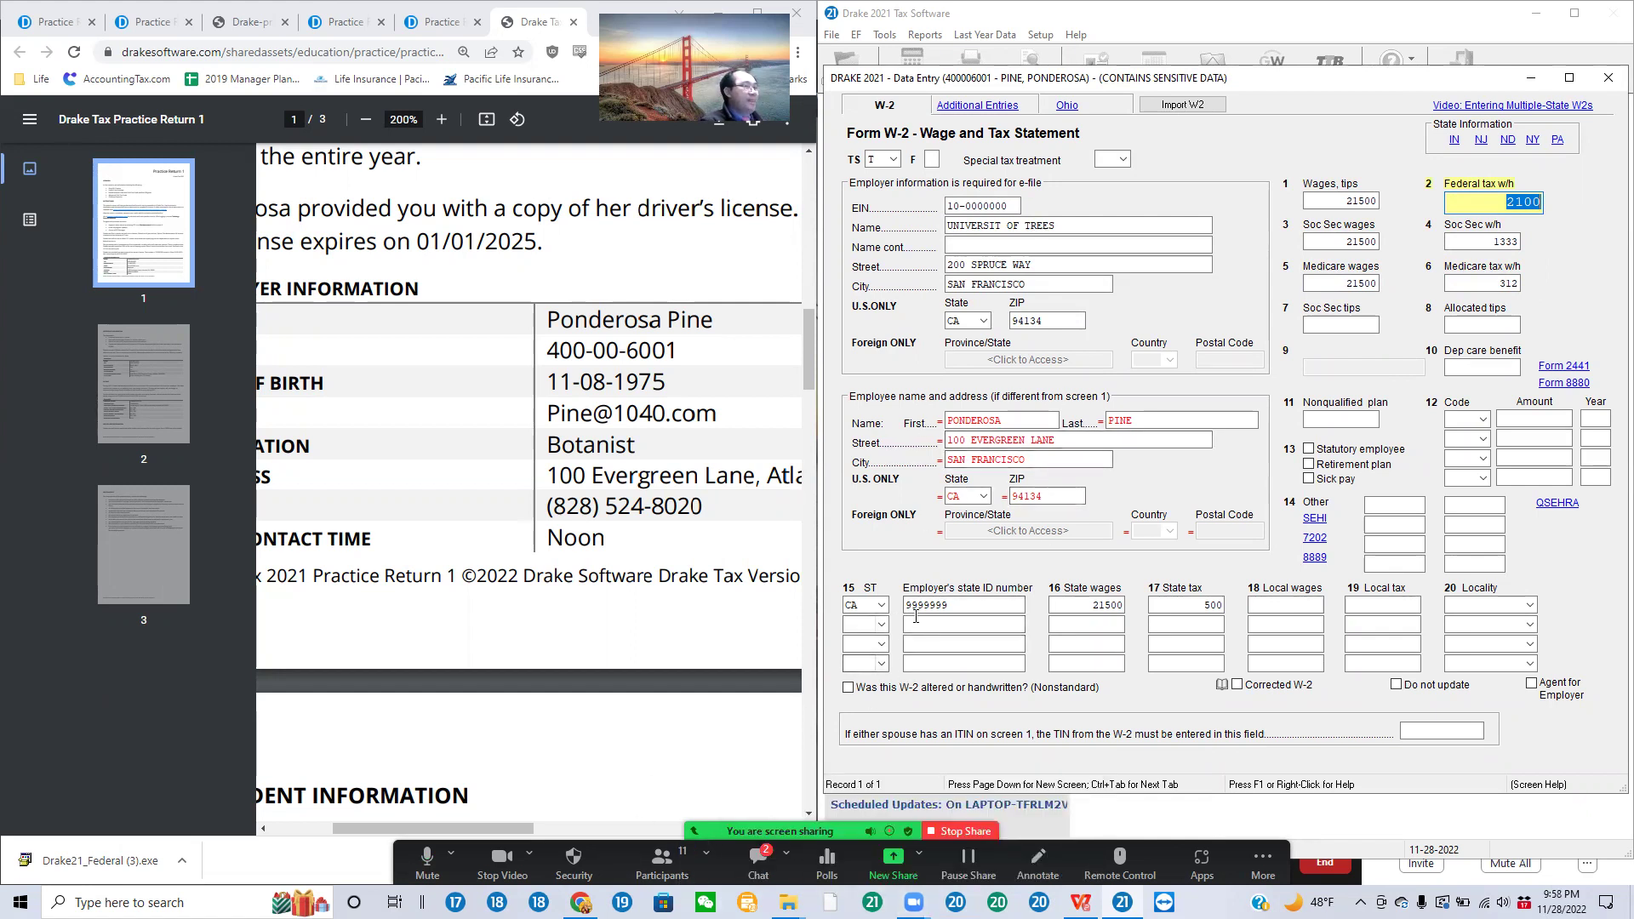
{"action": "left_click", "coordinate": [861, 605]}
{"action": "key", "text": "Tab"}
{"action": "key", "text": "Tab"}
{"action": "key", "text": "Tab"}
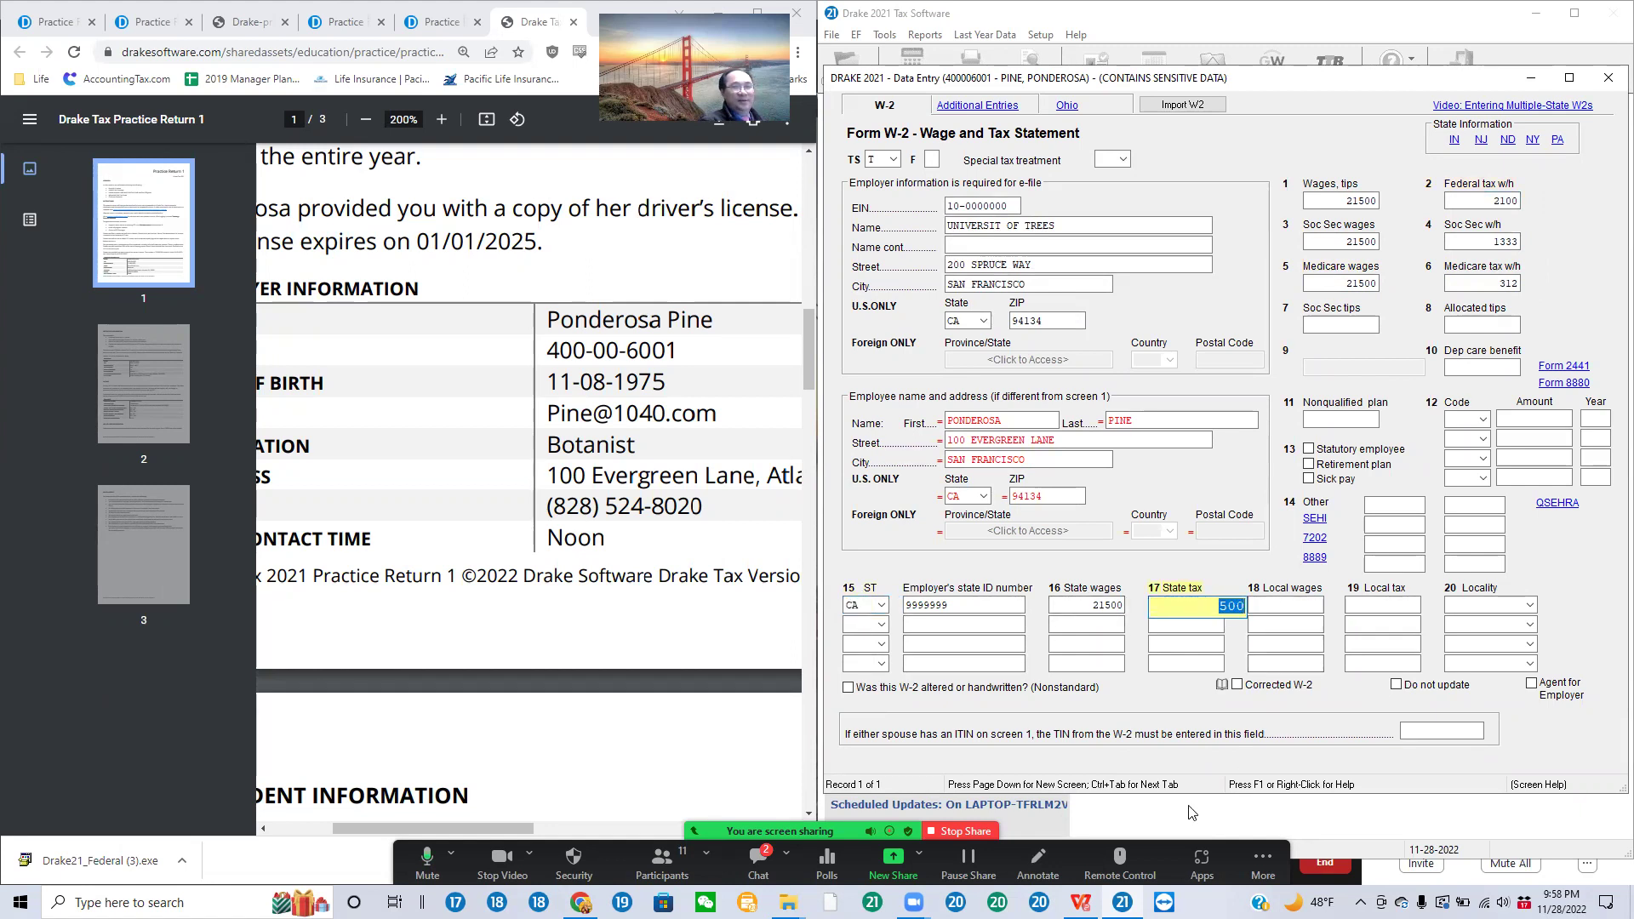
{"action": "scroll", "coordinate": [522, 533], "scroll_direction": "down", "scroll_amount": 8}
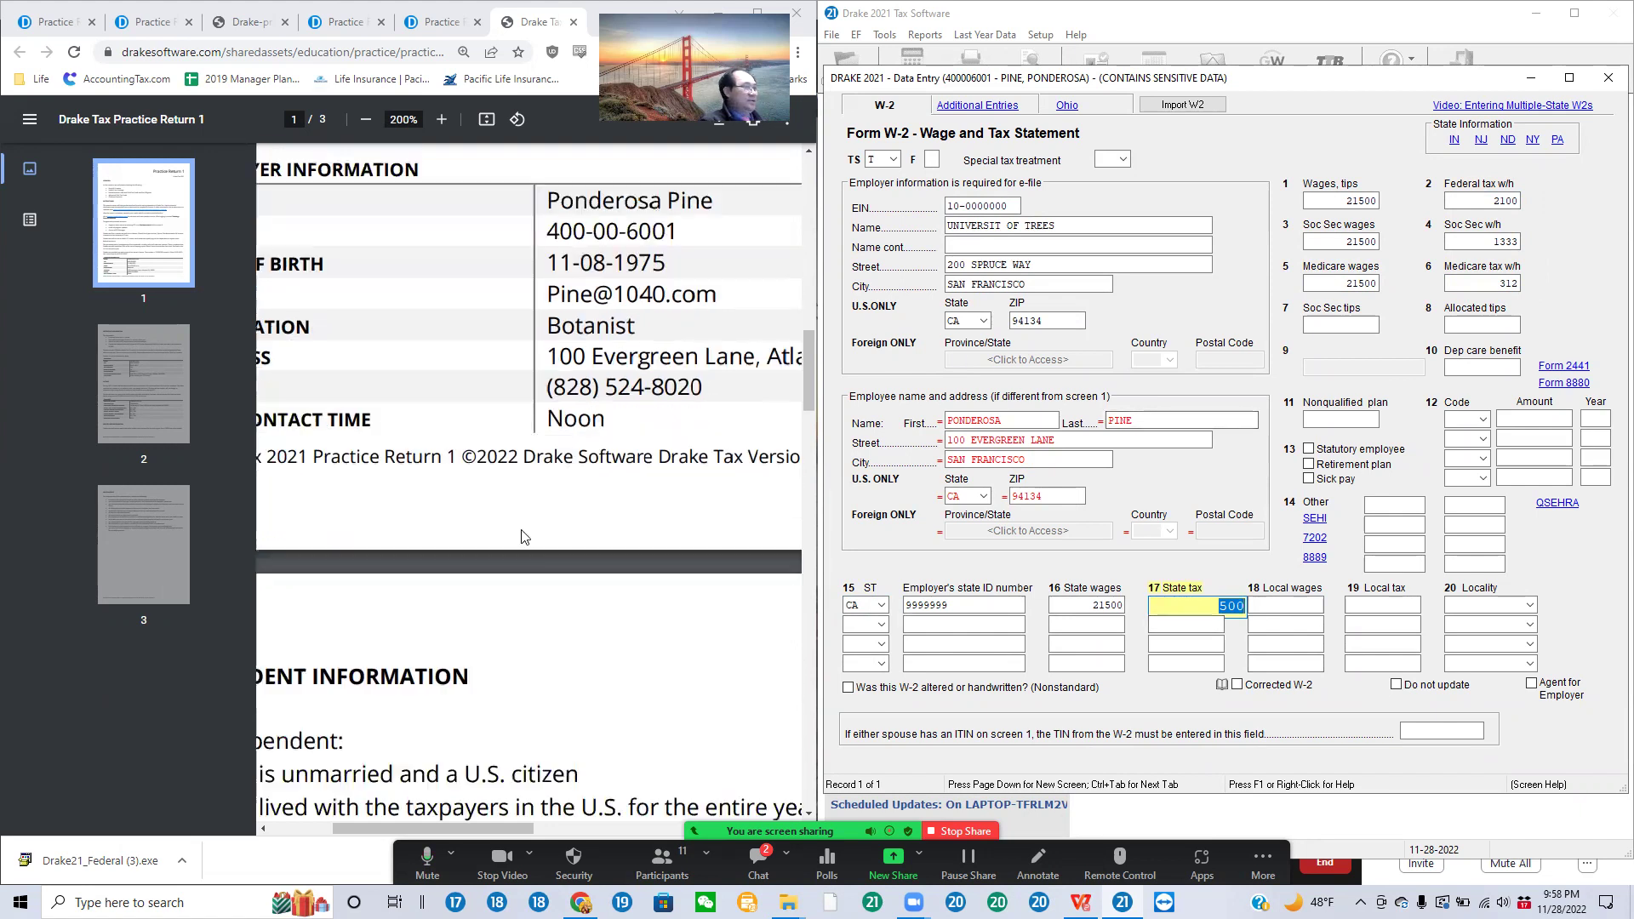
{"action": "scroll", "coordinate": [524, 537], "scroll_direction": "down", "scroll_amount": 8}
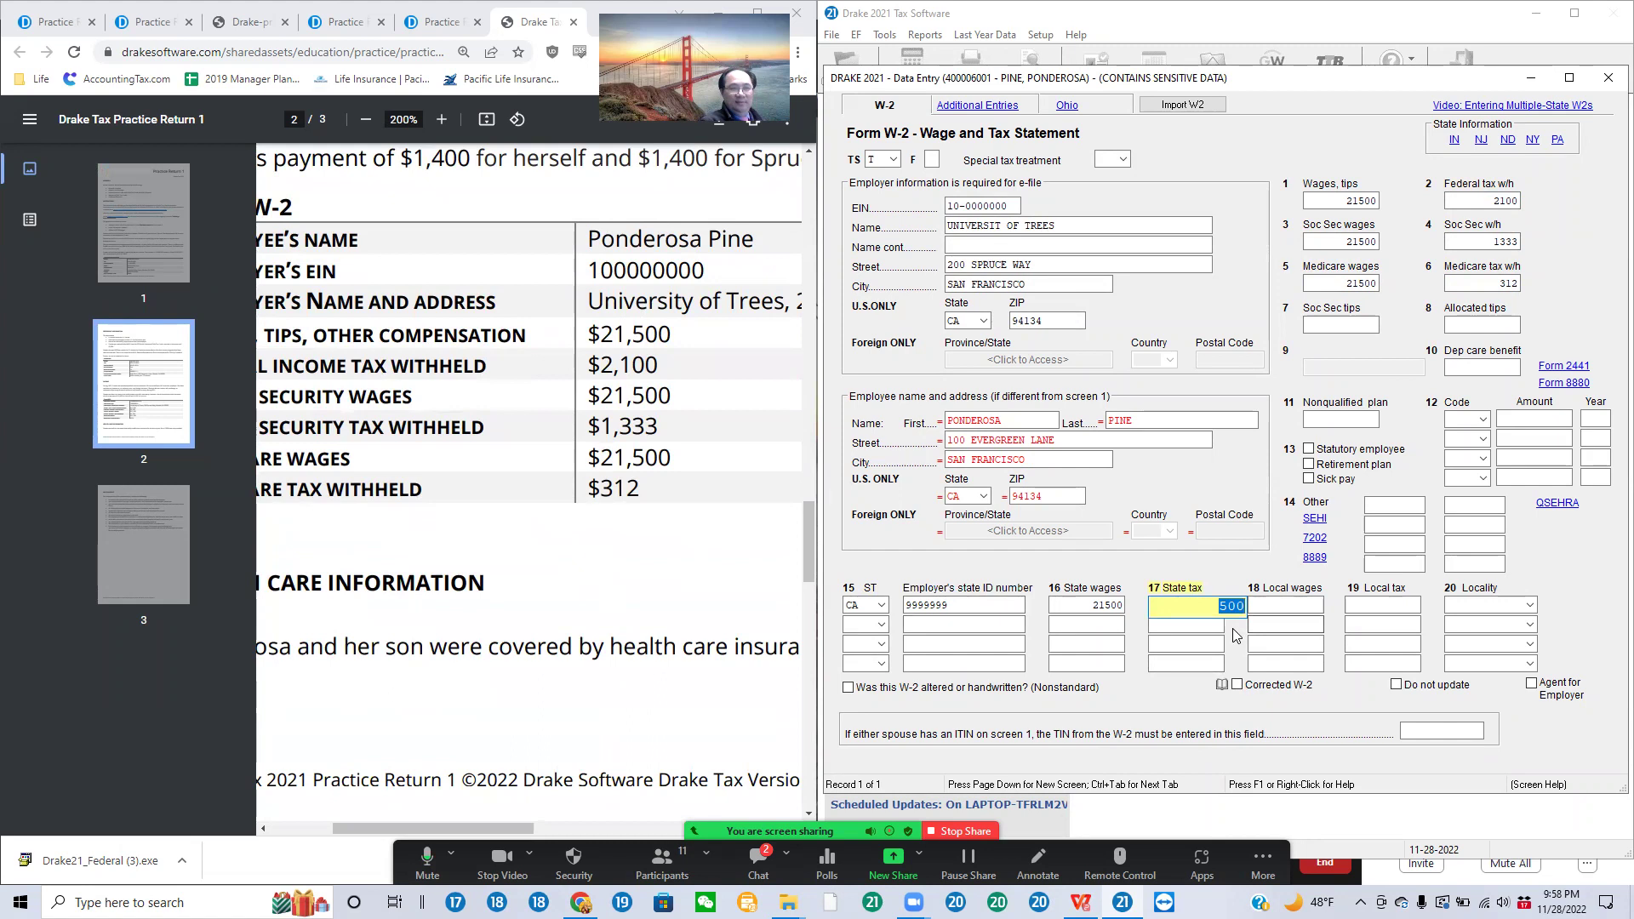
{"action": "left_click", "coordinate": [1607, 80]}
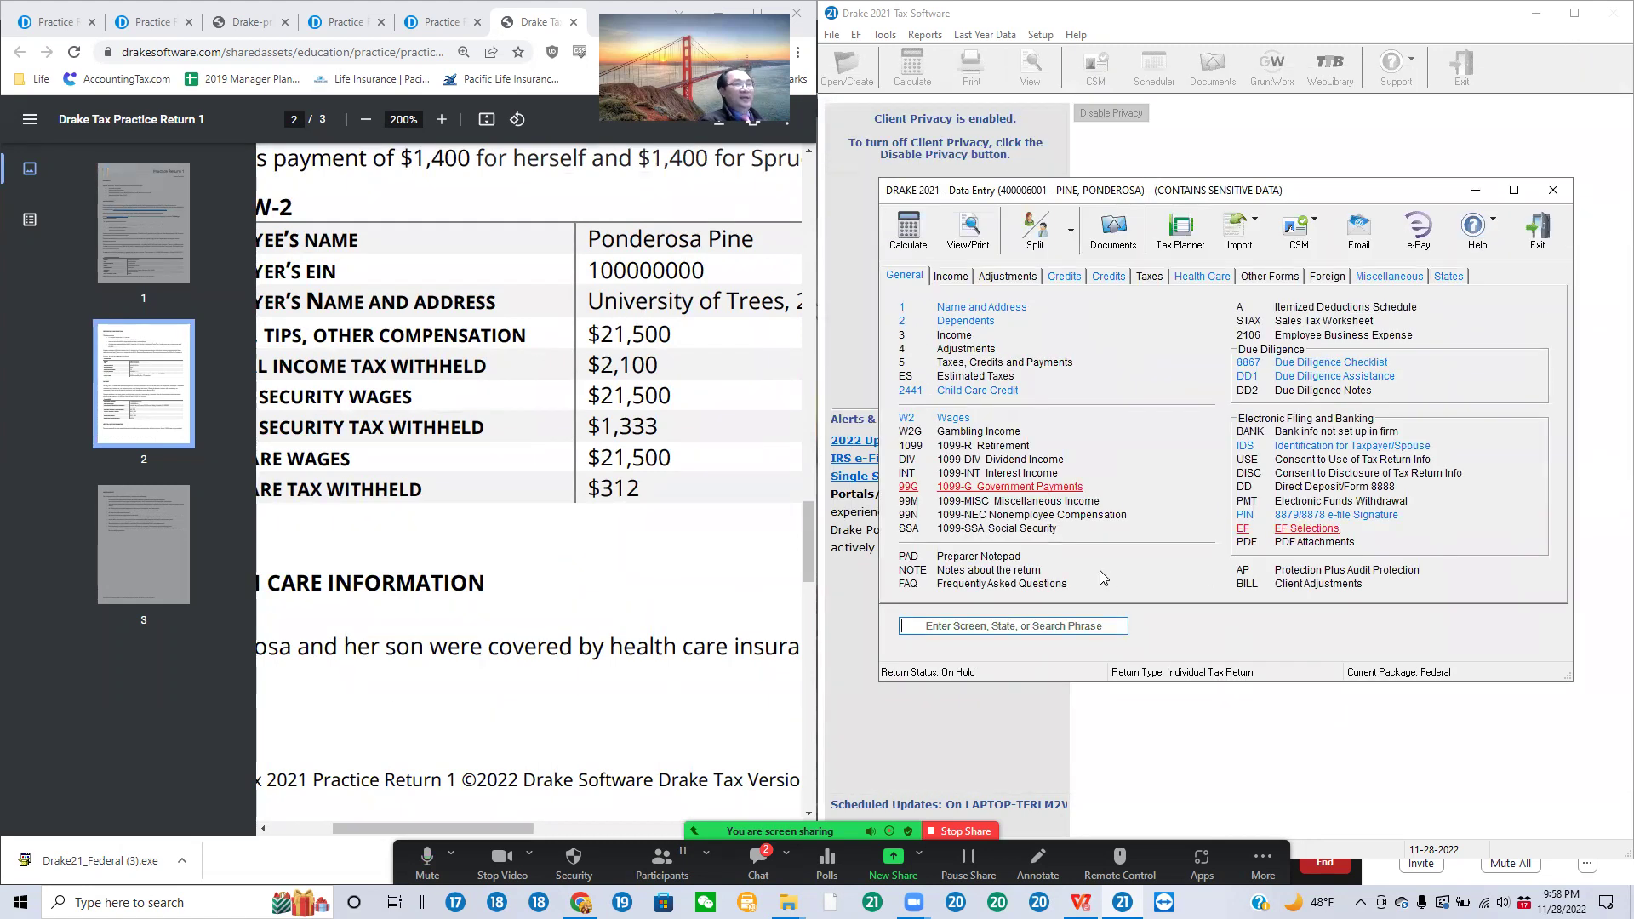
Step: Review the ERO PIN signature on the 8879 screen, then open the CA California state screens
{"action": "left_click", "coordinate": [1342, 517]}
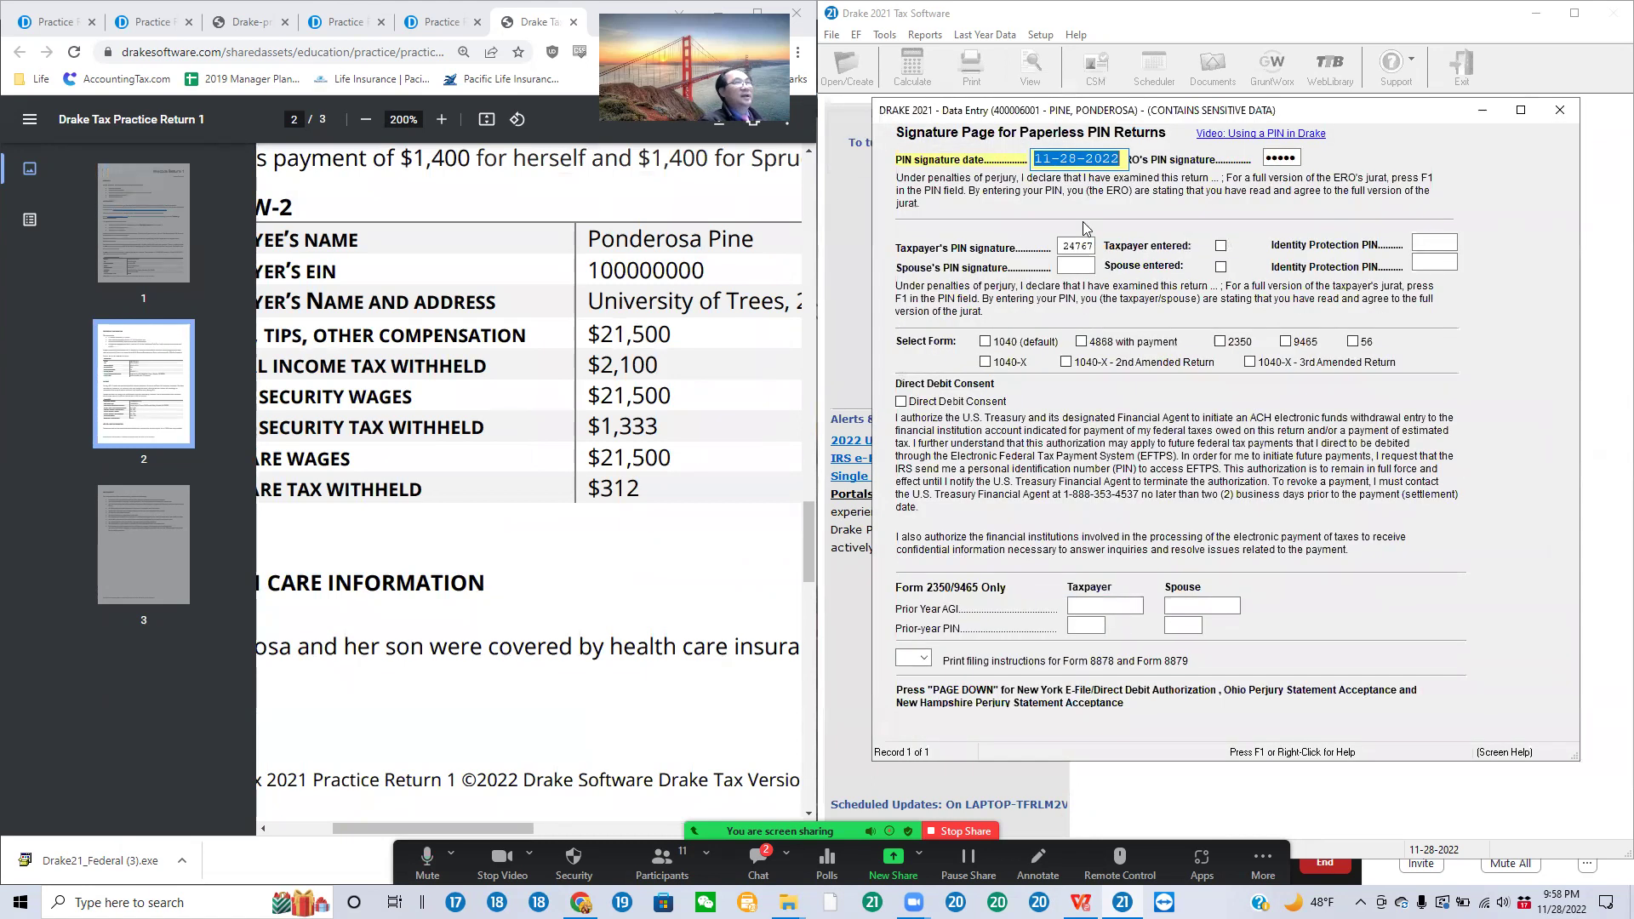
{"action": "left_click", "coordinate": [1286, 159]}
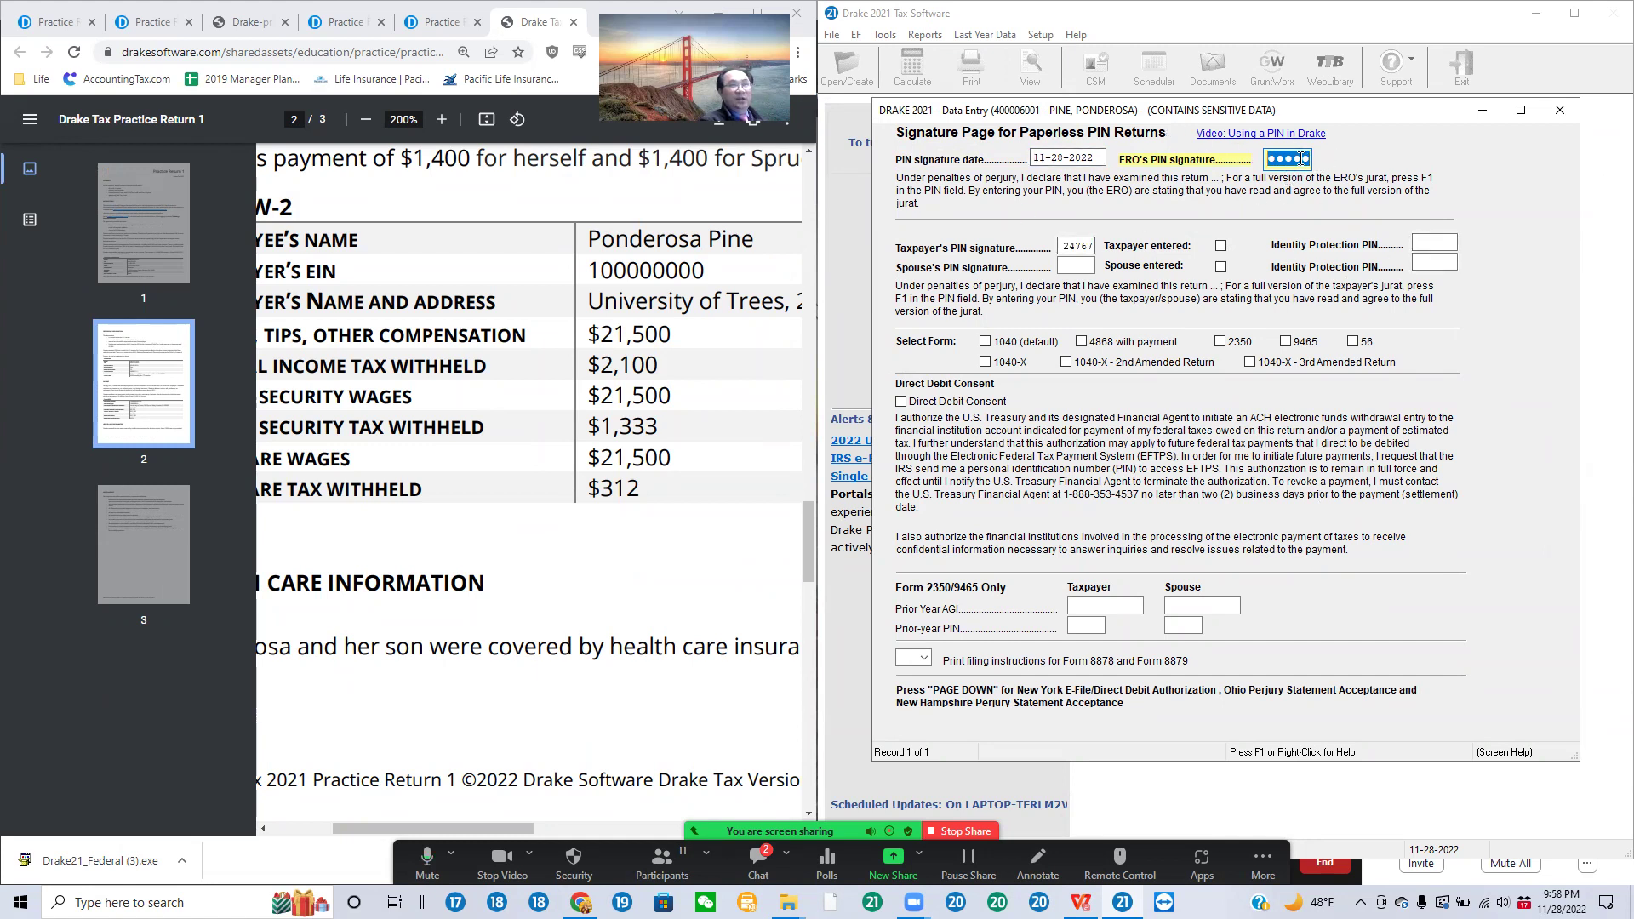
{"action": "left_click", "coordinate": [1561, 110]}
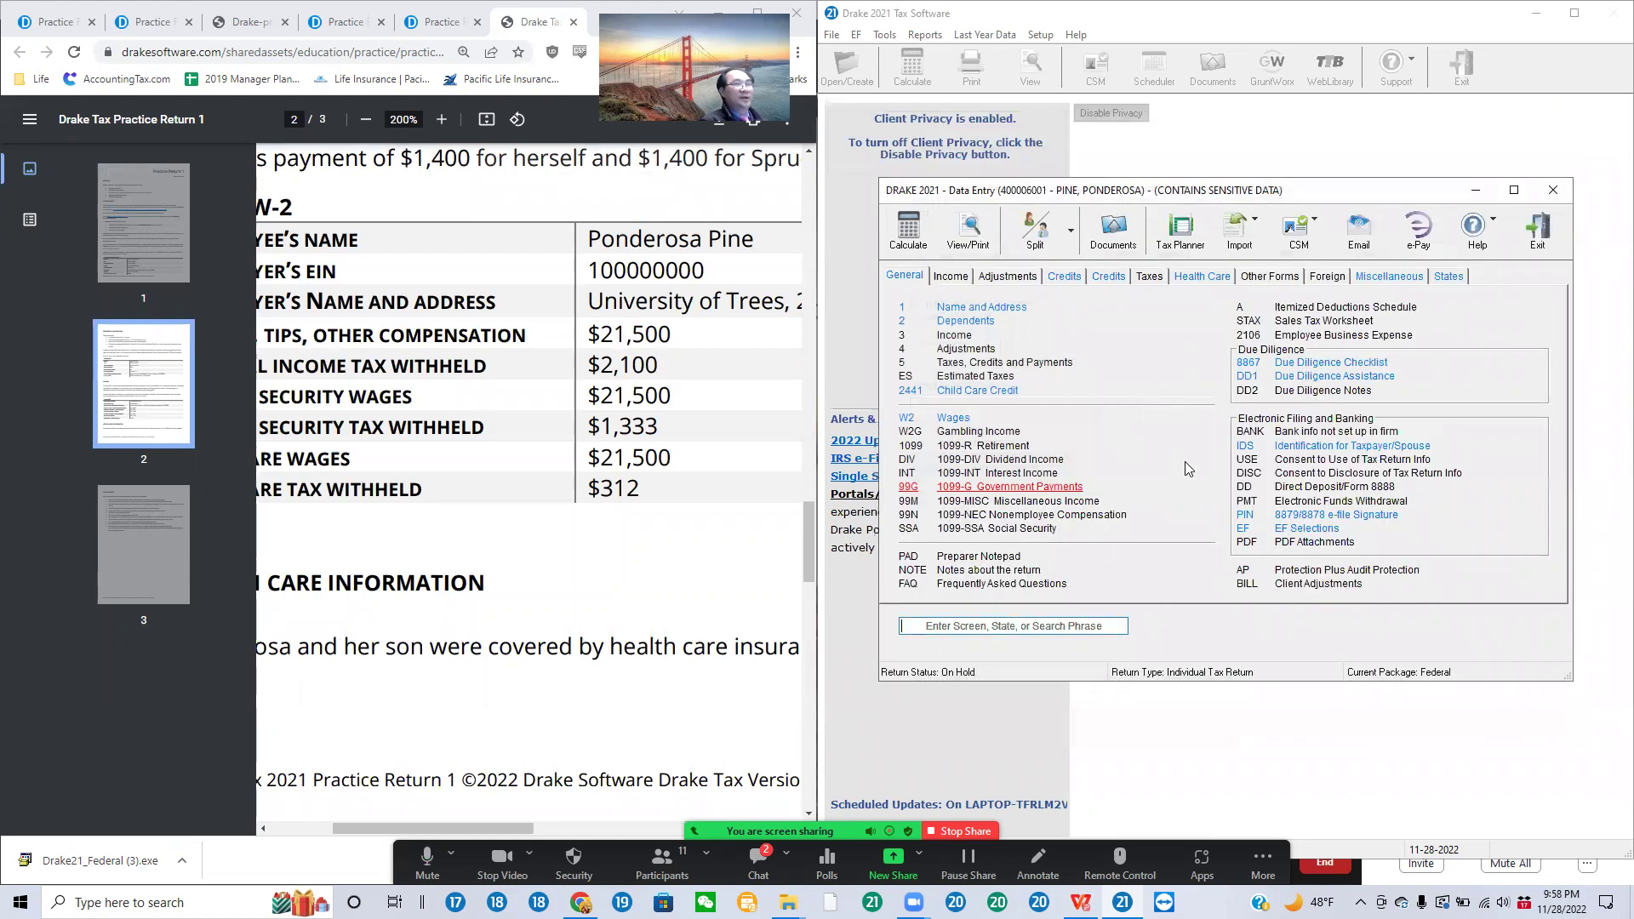
{"action": "left_click", "coordinate": [1449, 277]}
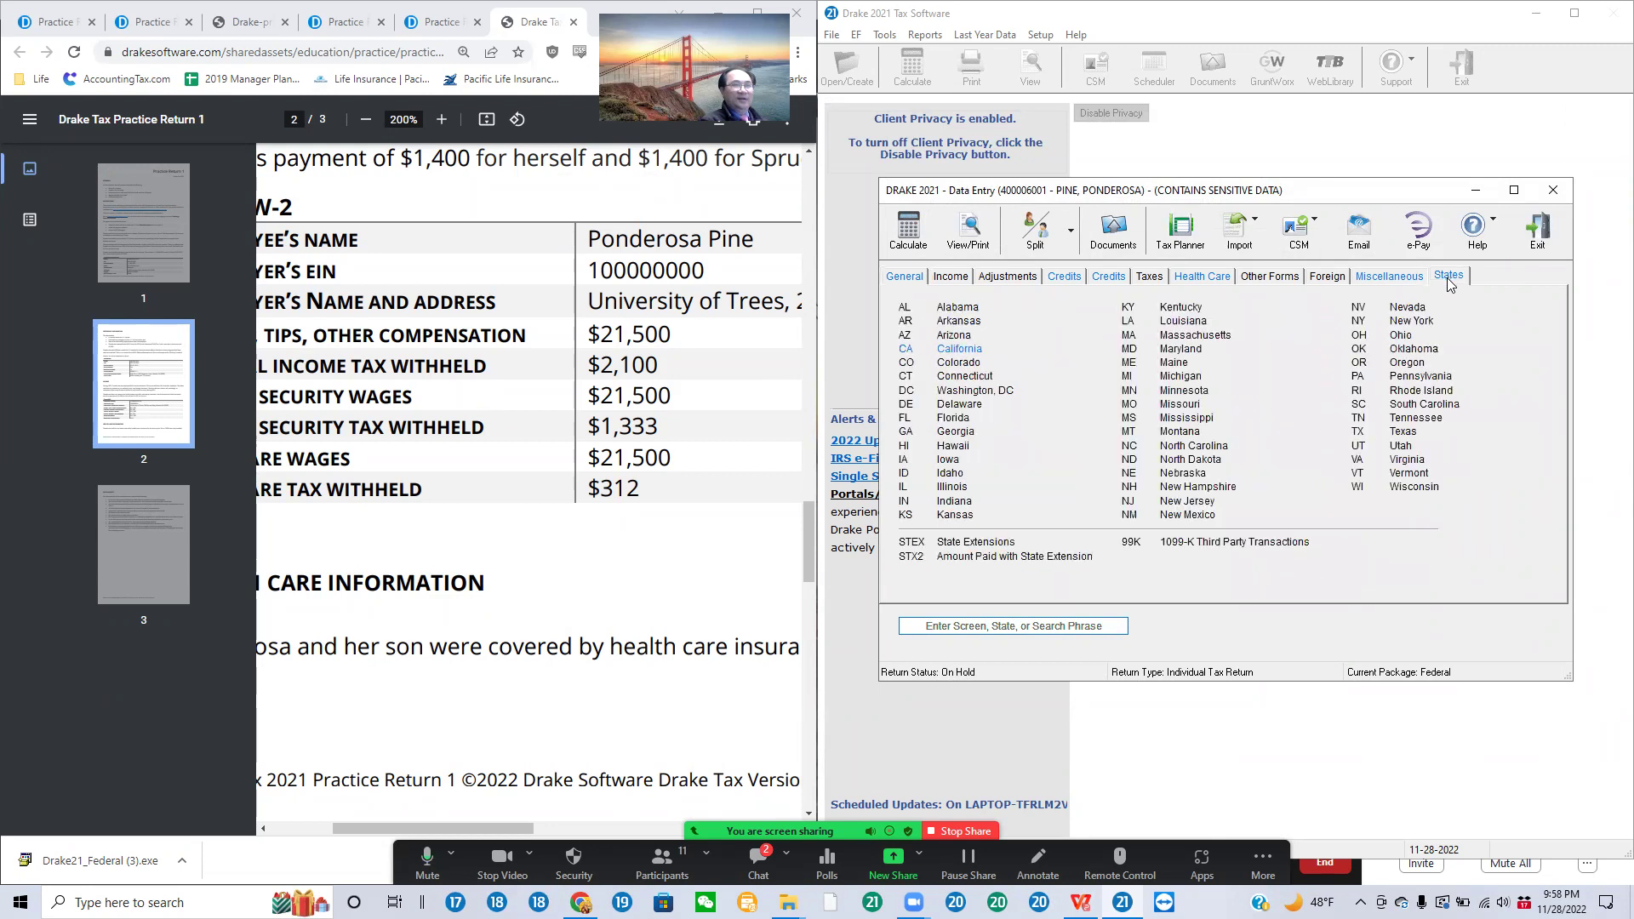
{"action": "left_click", "coordinate": [948, 347]}
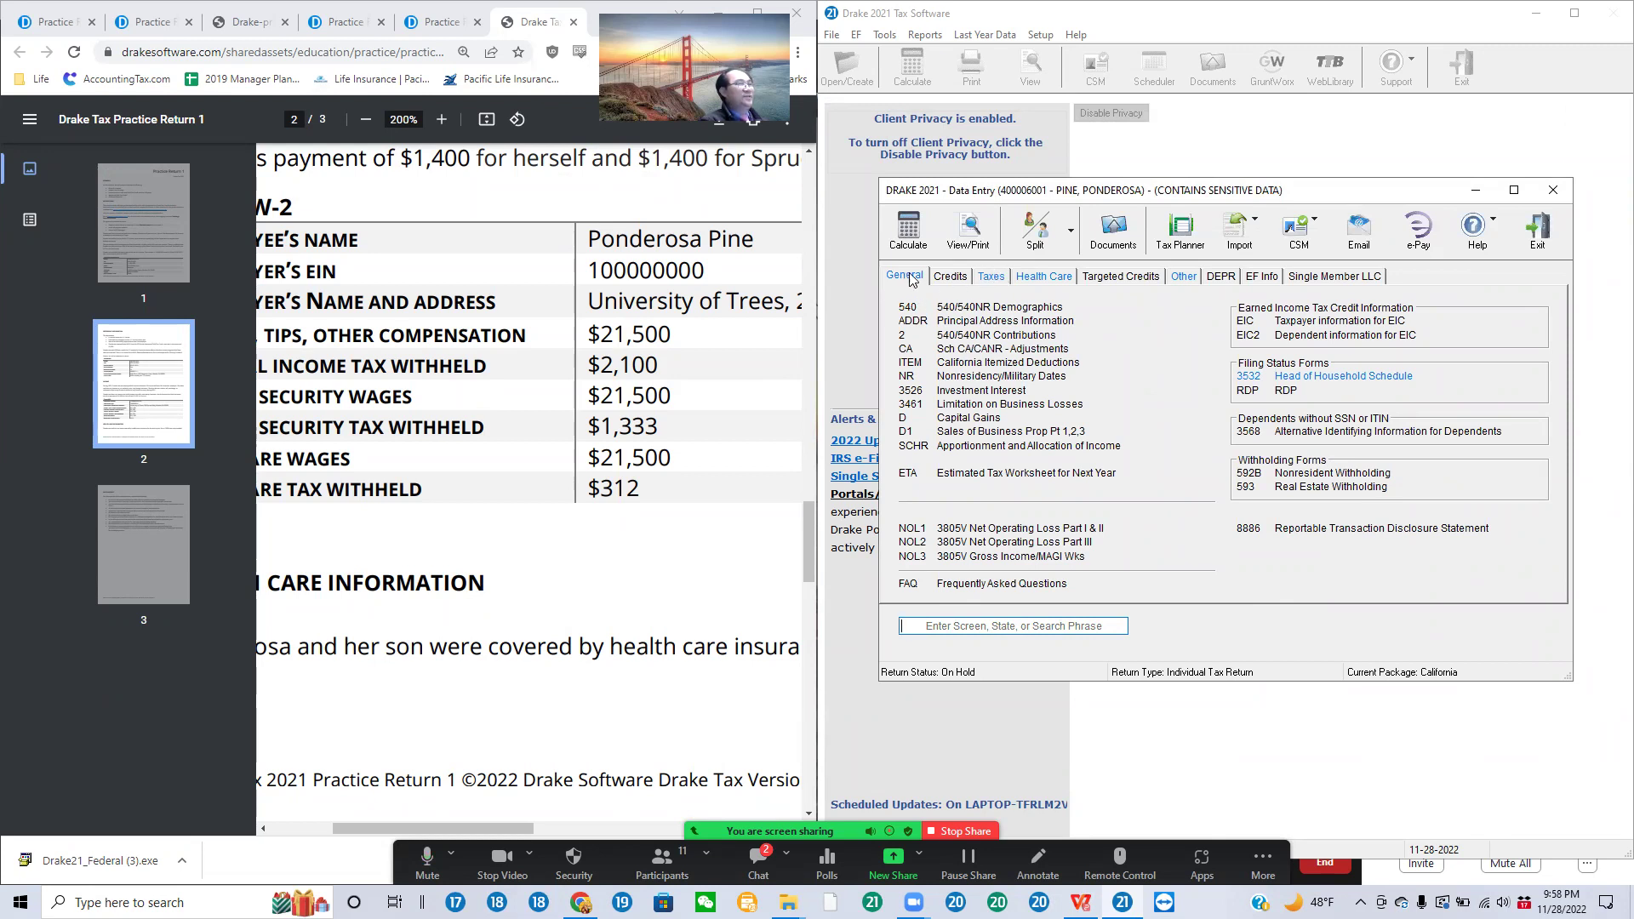
{"action": "left_click", "coordinate": [1336, 379]}
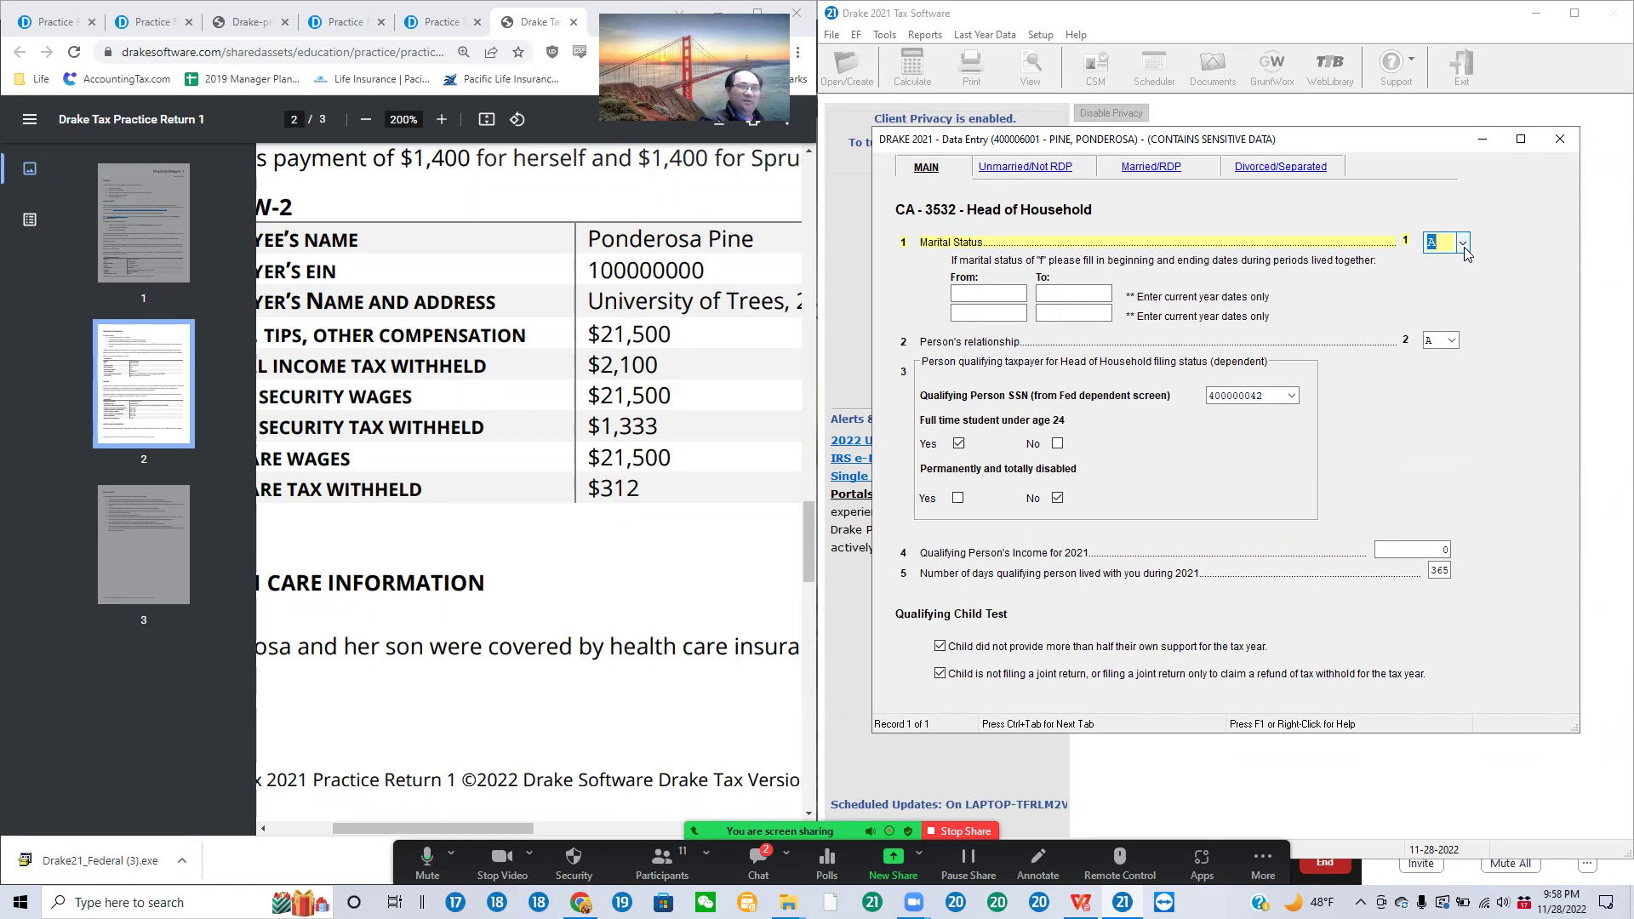
{"action": "left_click", "coordinate": [1463, 245]}
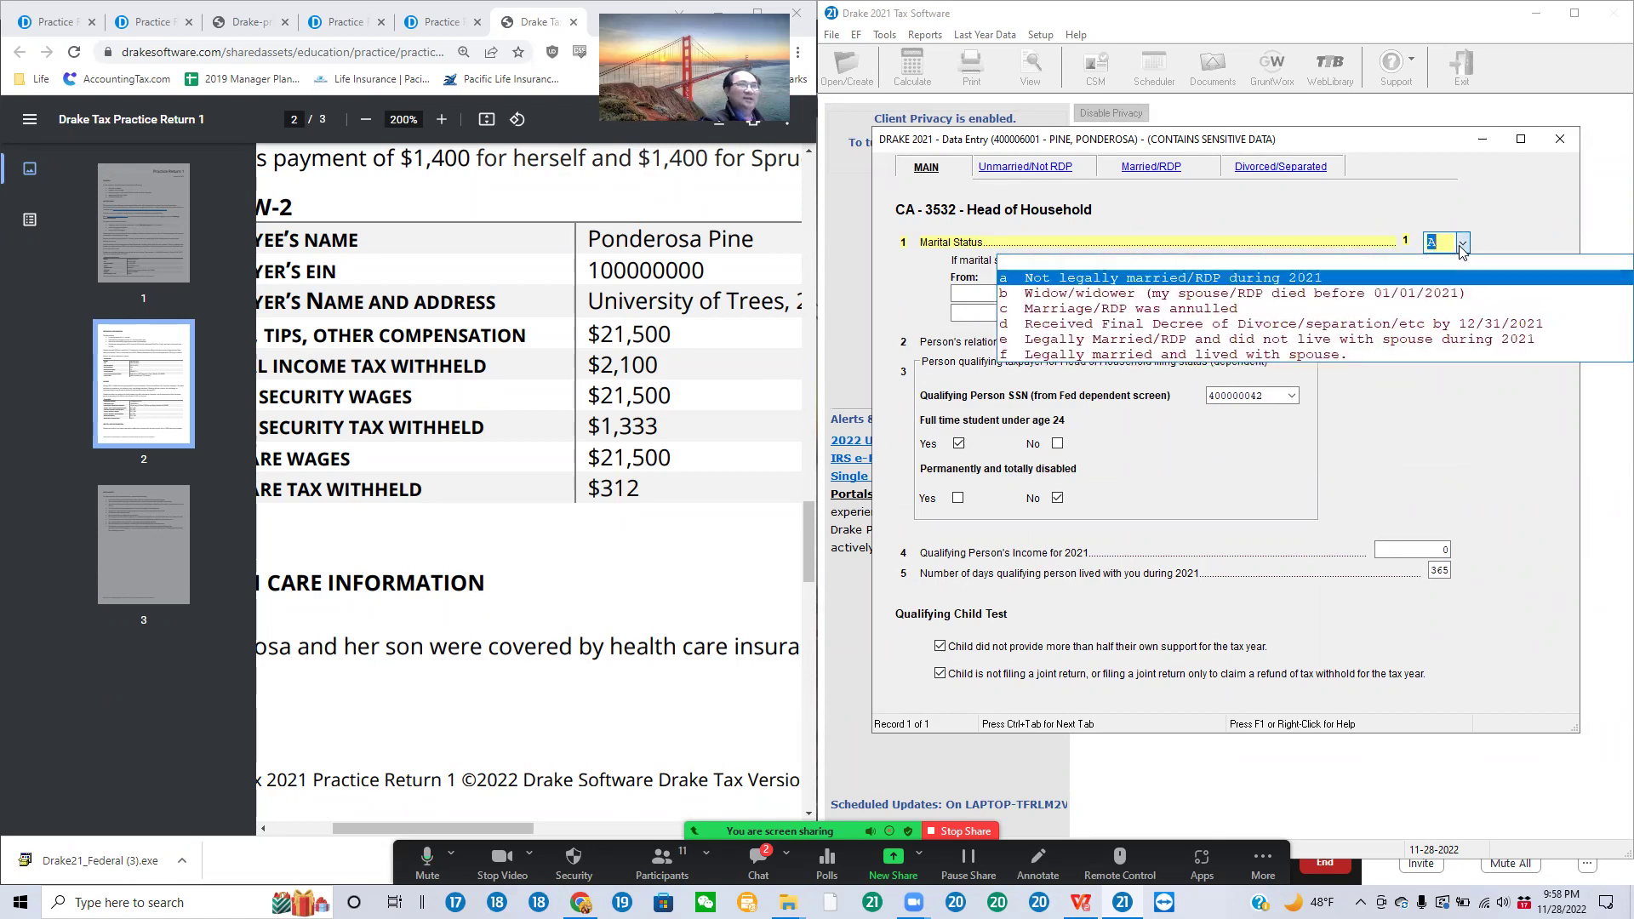
{"action": "left_click", "coordinate": [1276, 282]}
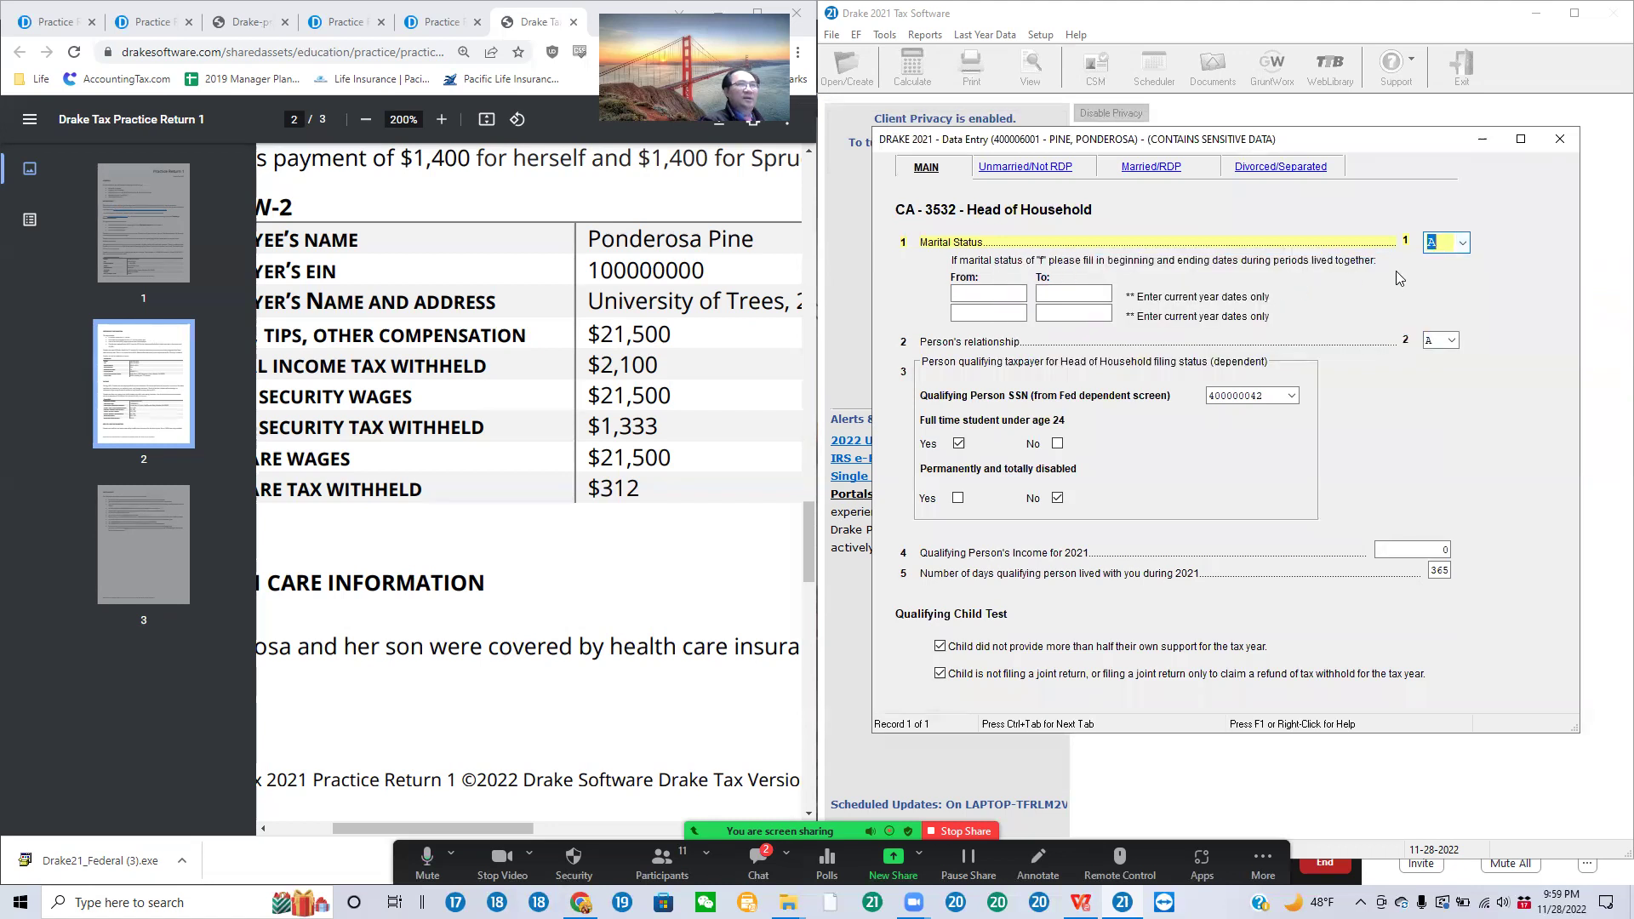
{"action": "left_click", "coordinate": [1458, 341]}
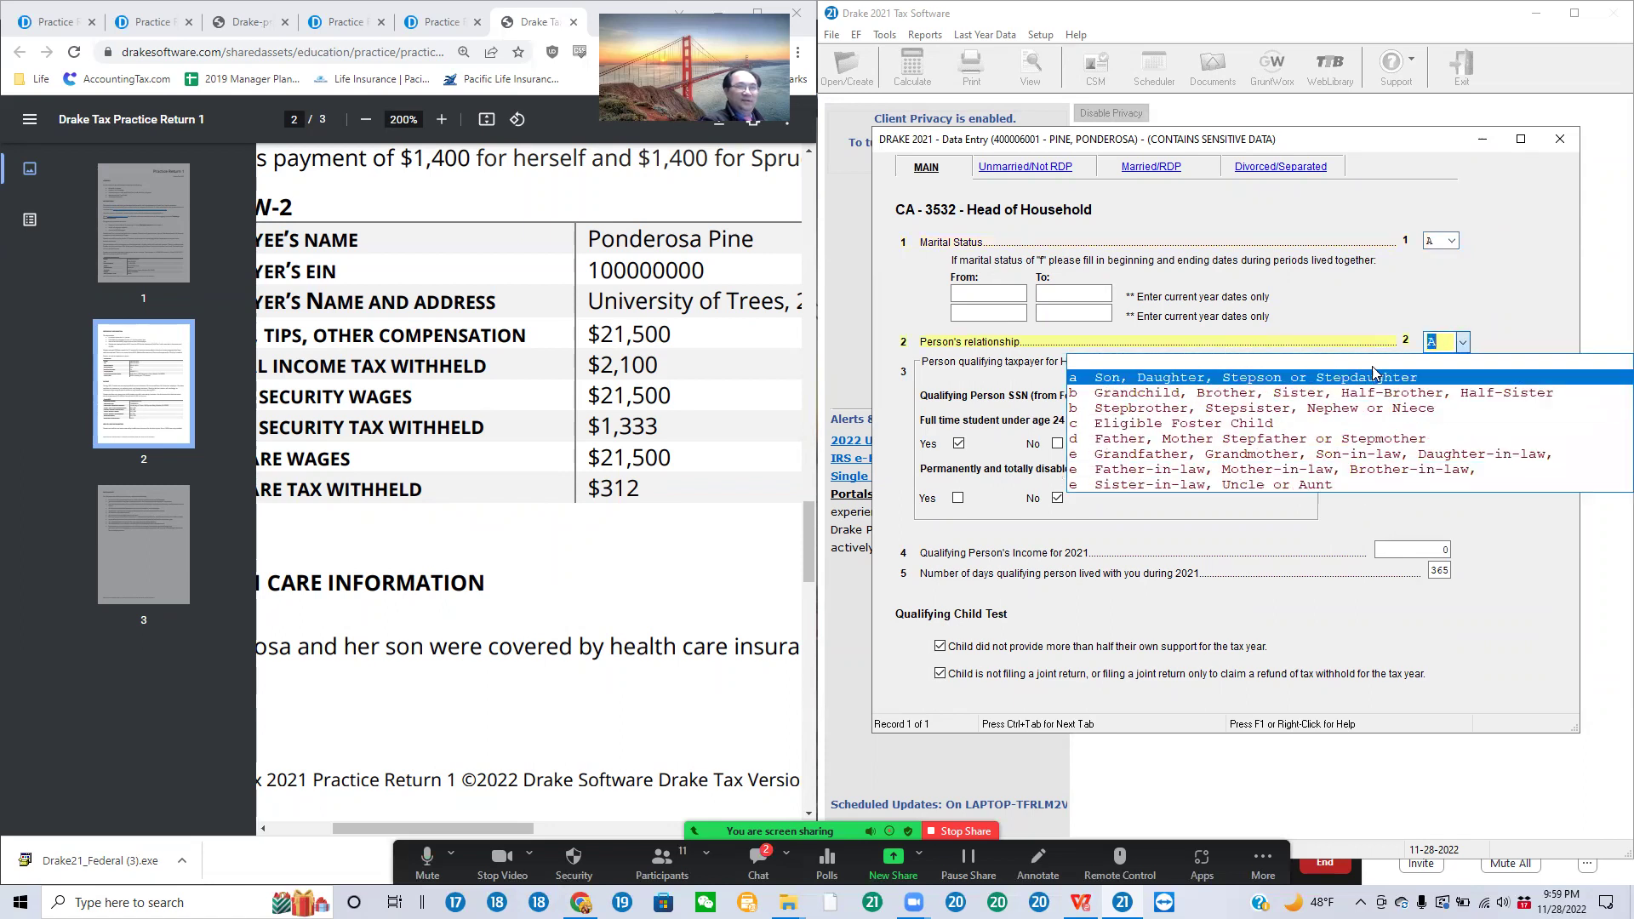
{"action": "left_click", "coordinate": [1349, 380]}
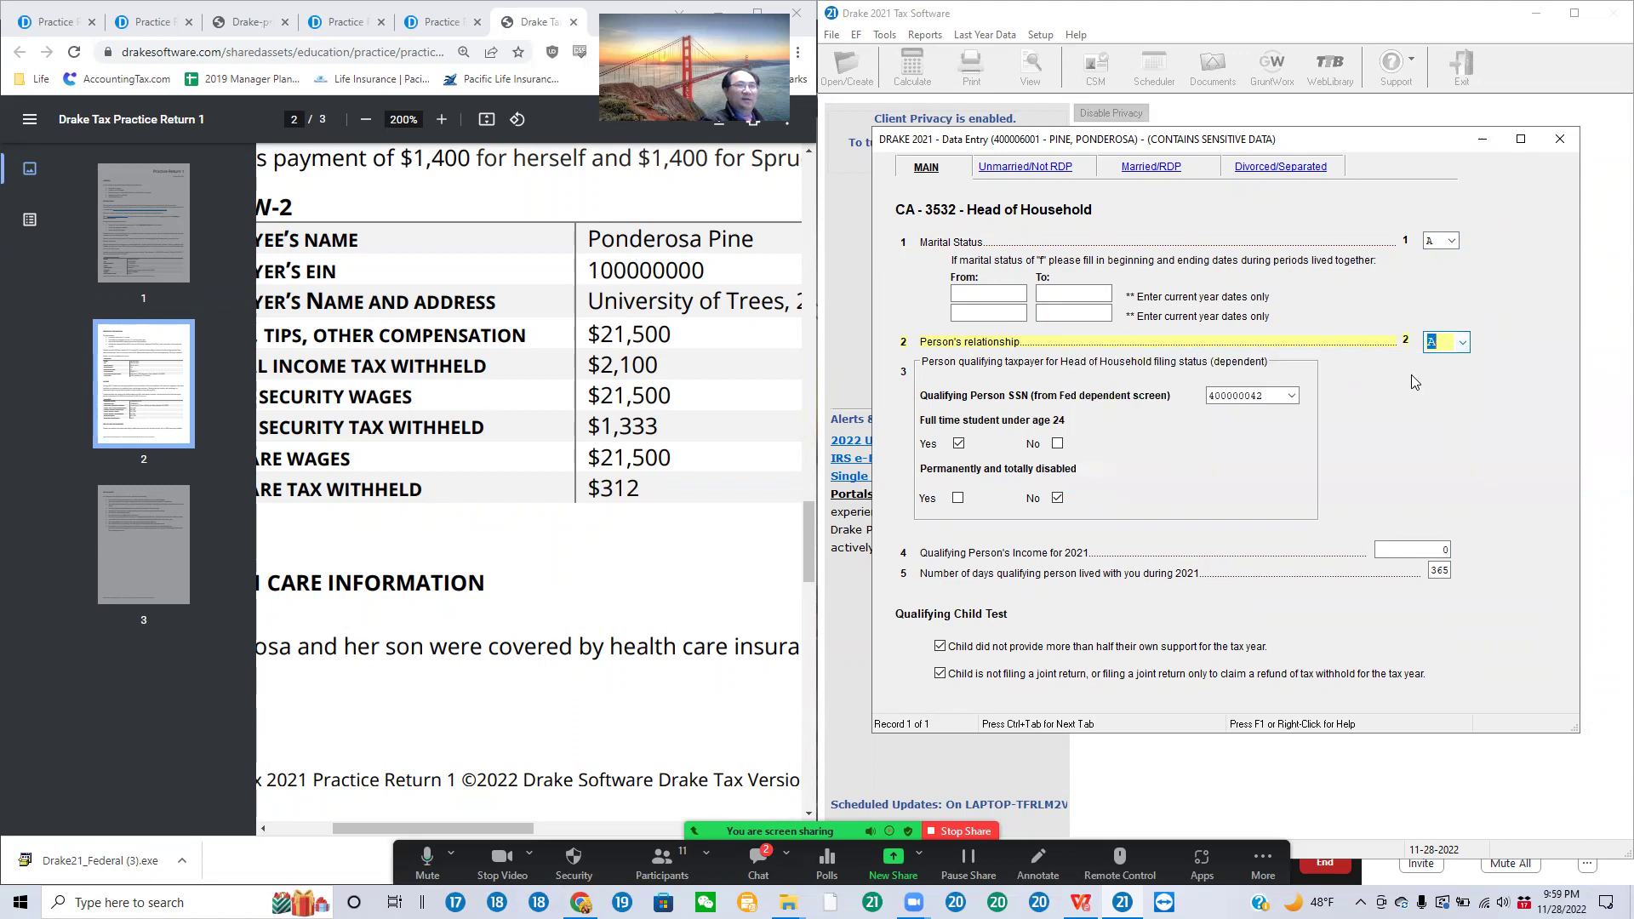
{"action": "left_click", "coordinate": [1281, 397]}
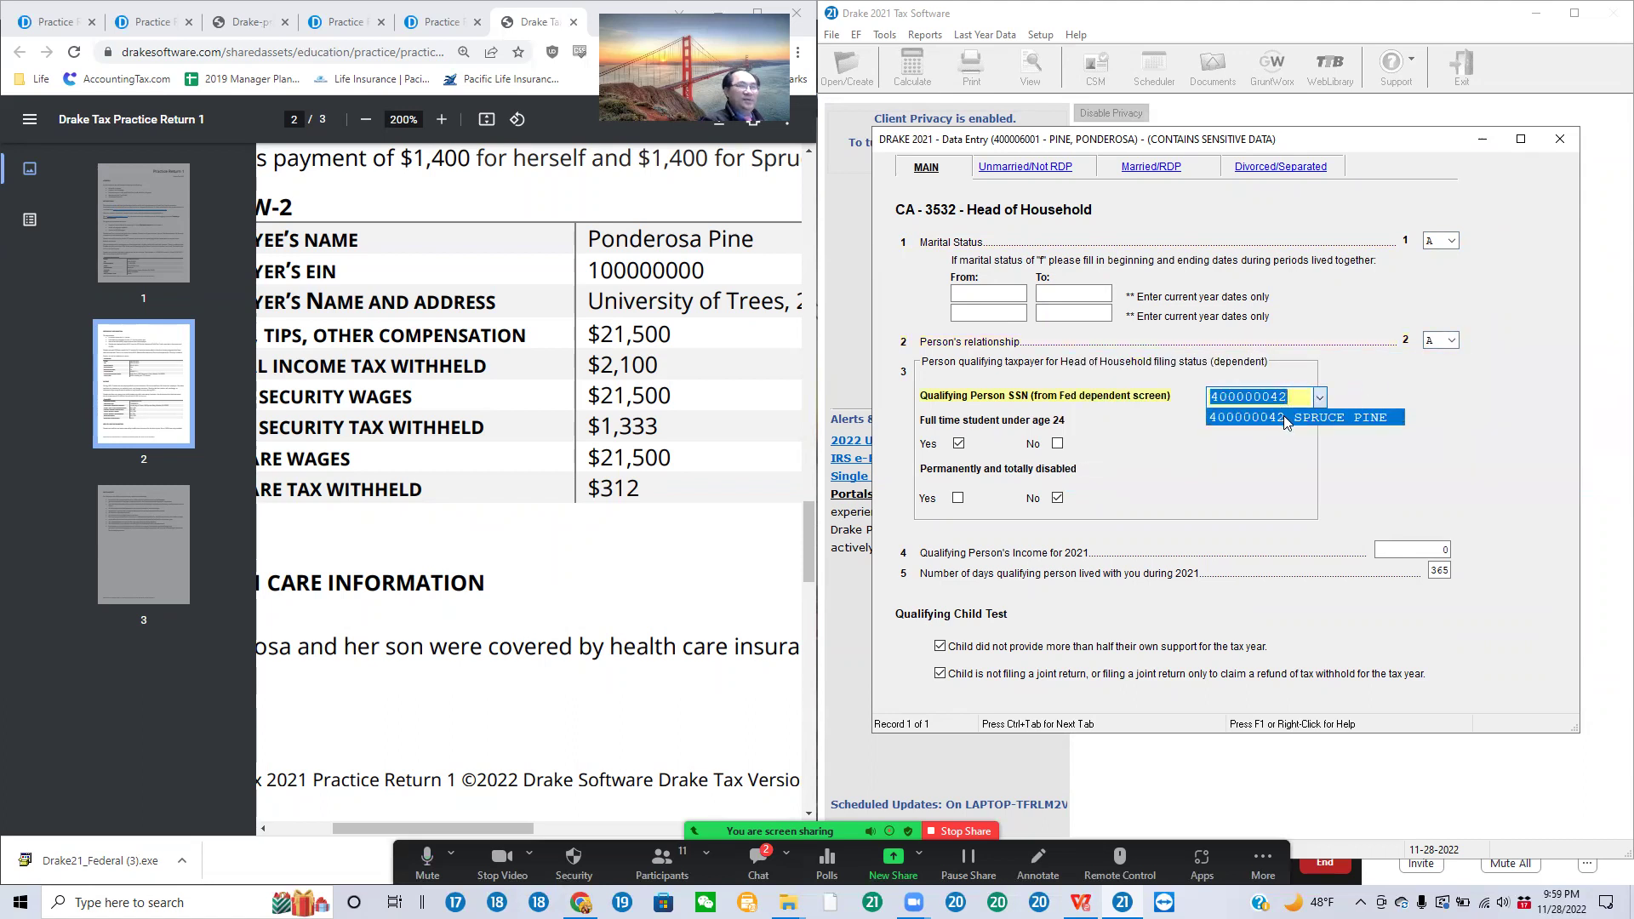
{"action": "left_click", "coordinate": [1285, 418]}
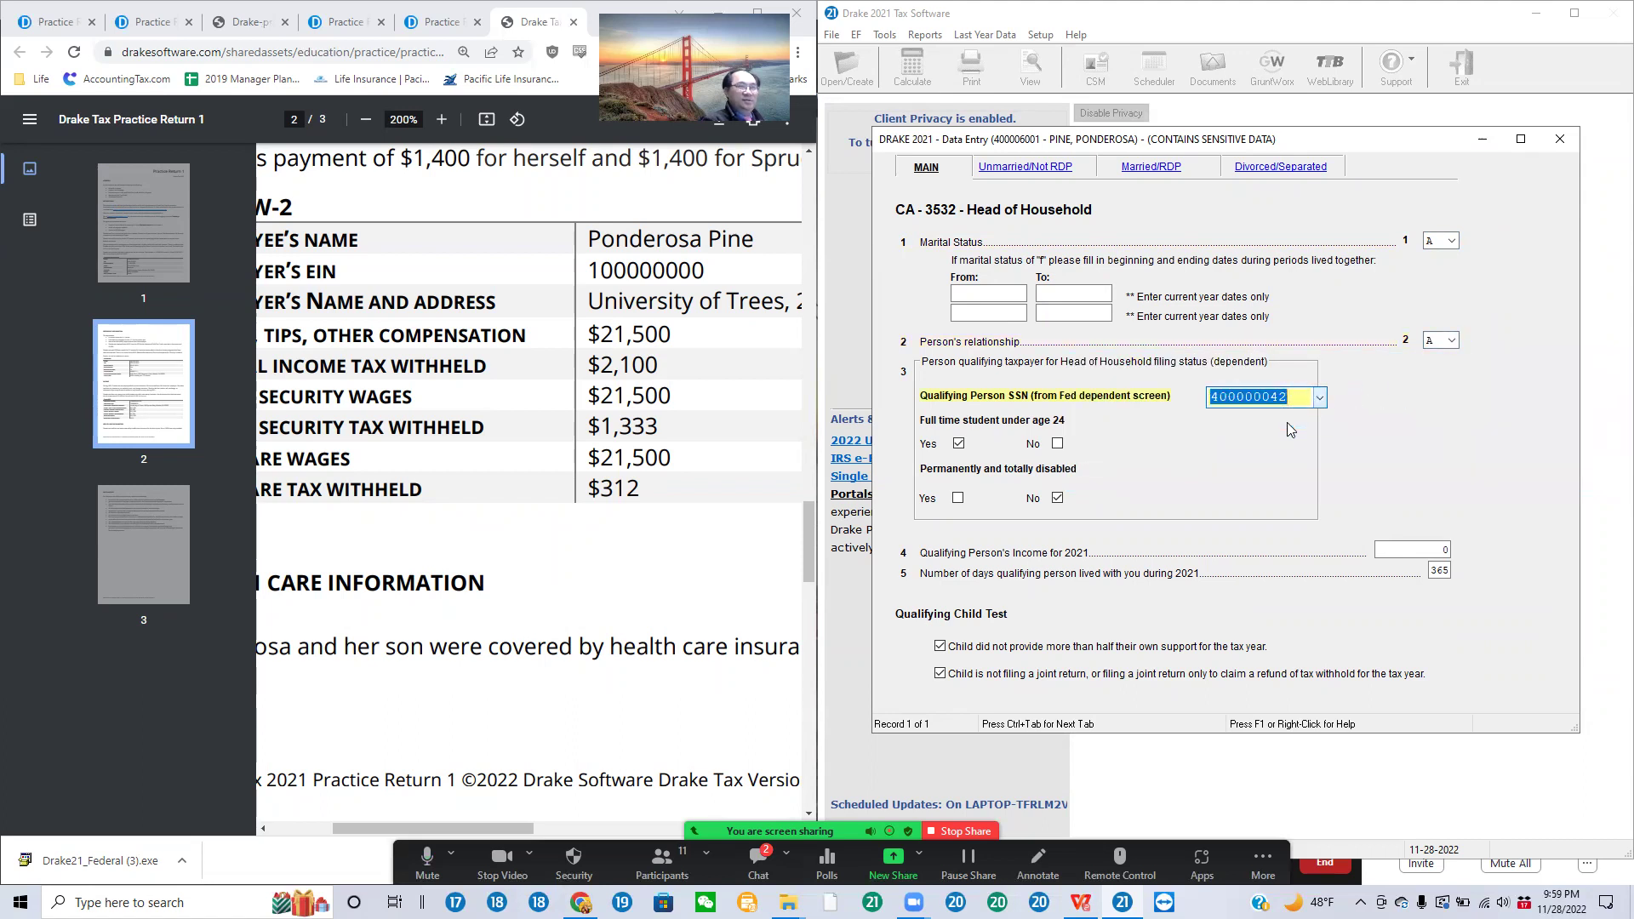
{"action": "left_click", "coordinate": [1446, 553]}
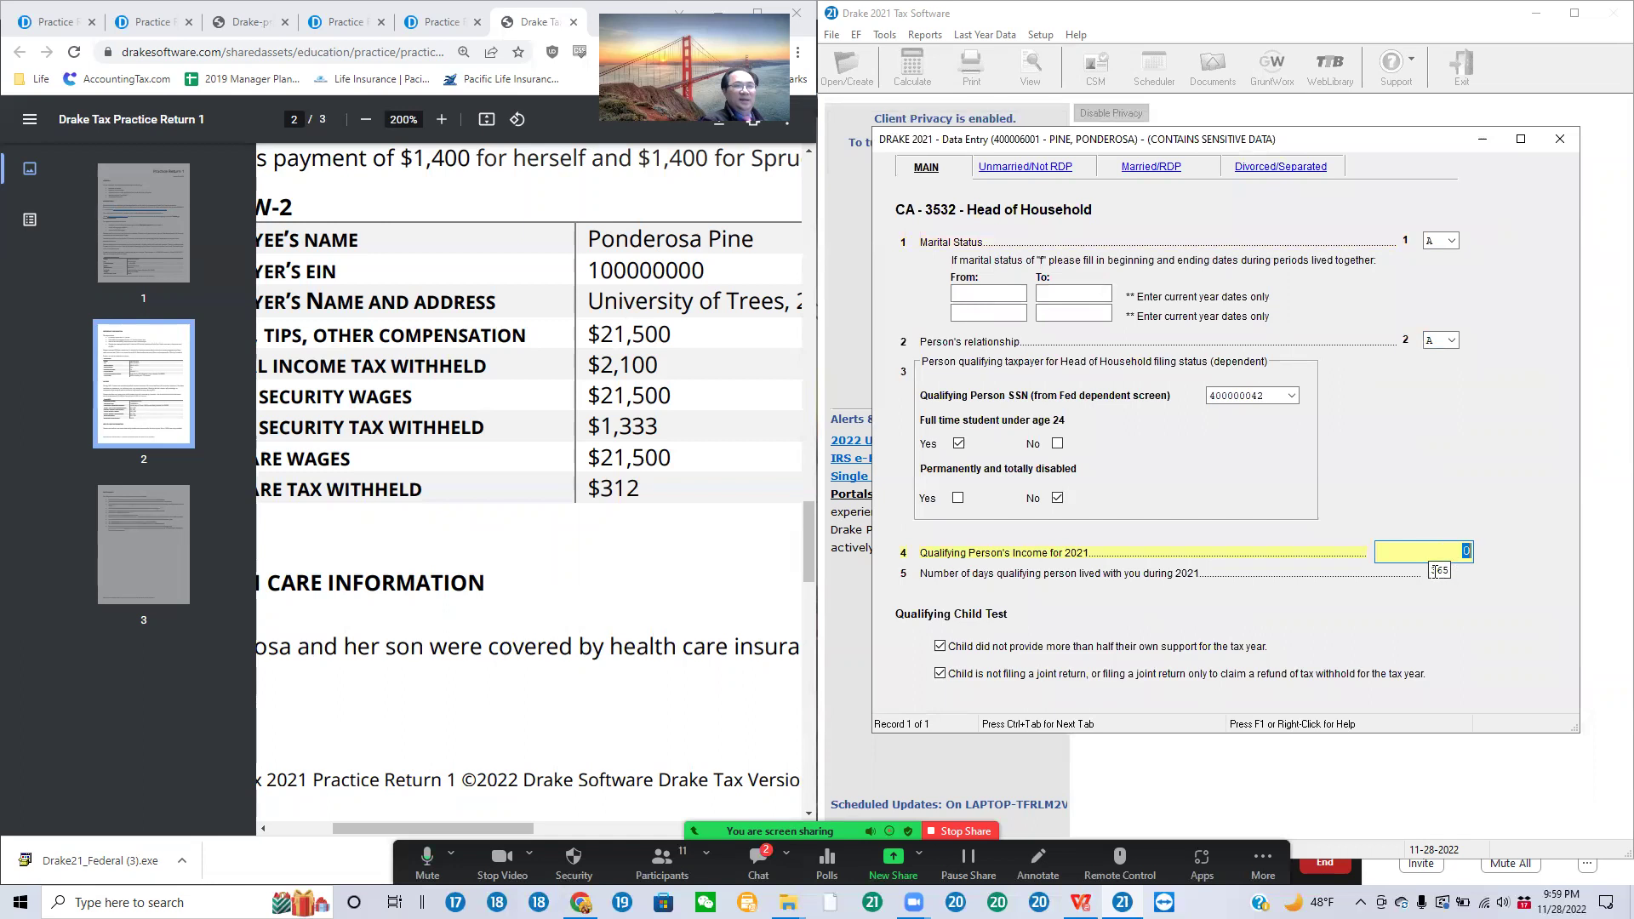
{"action": "left_click", "coordinate": [1435, 571]}
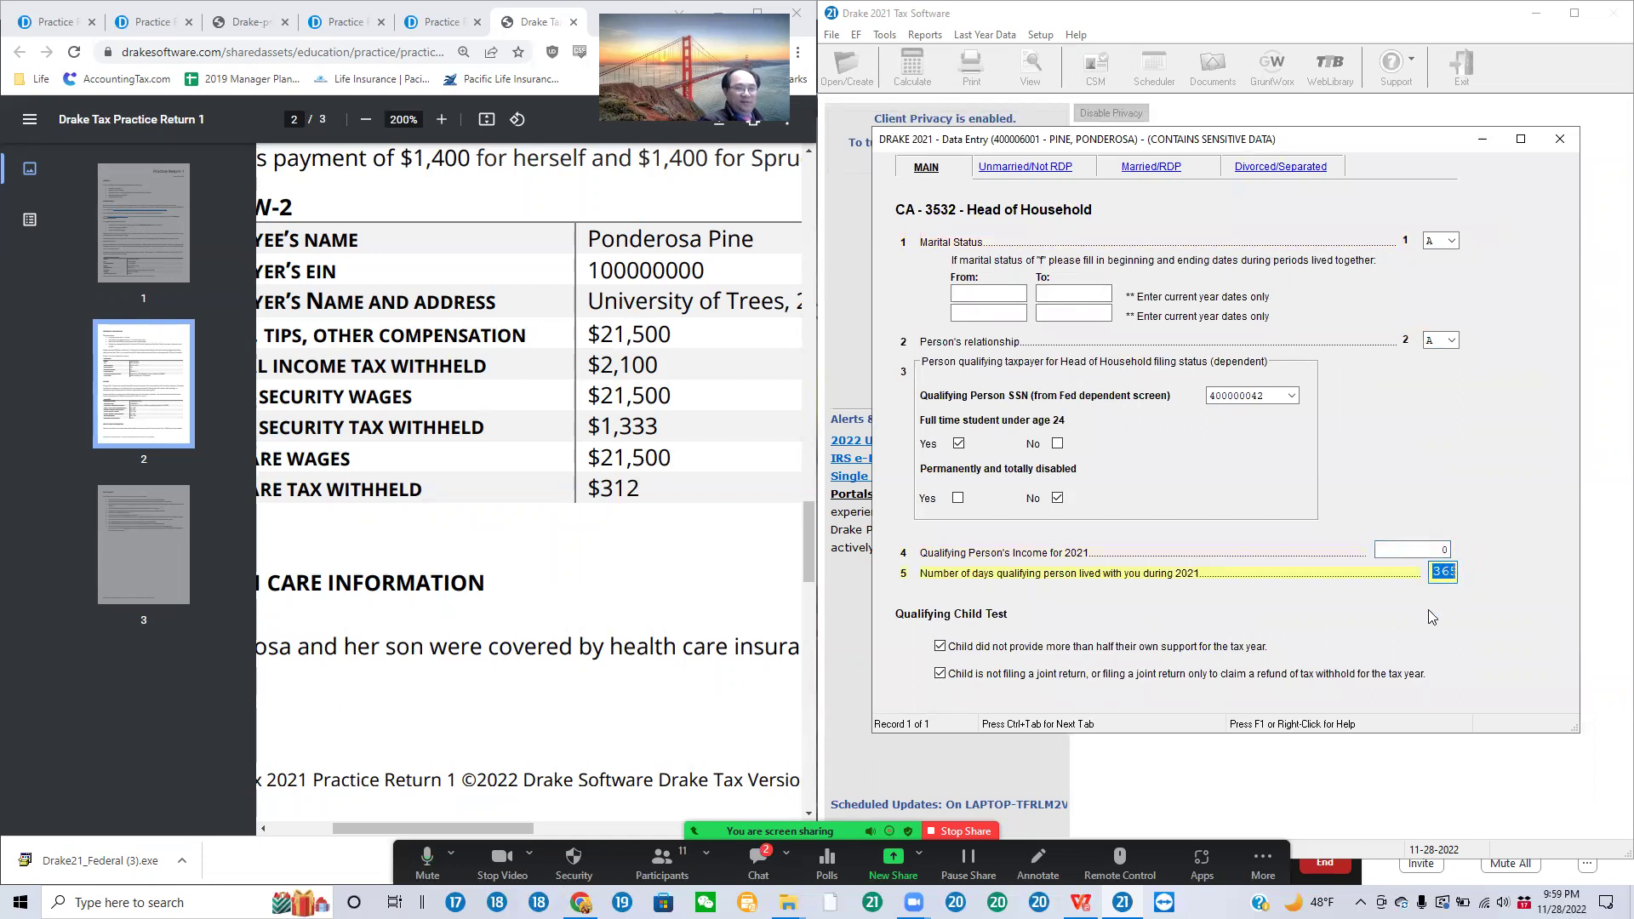
{"action": "left_click", "coordinate": [940, 647]}
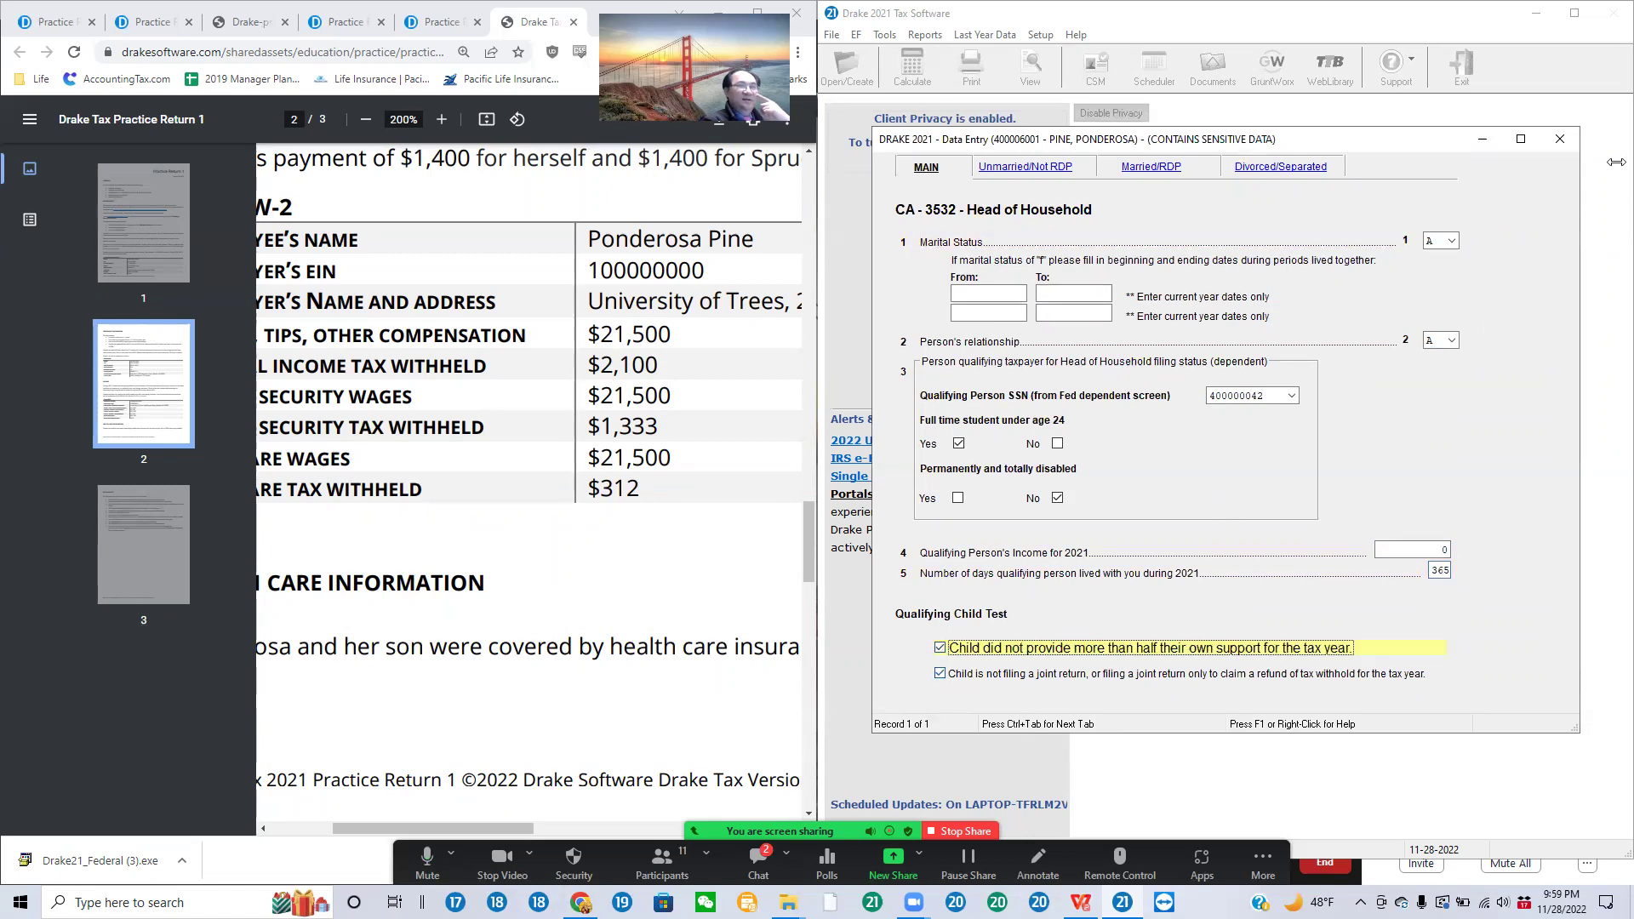
{"action": "left_click", "coordinate": [1559, 139]}
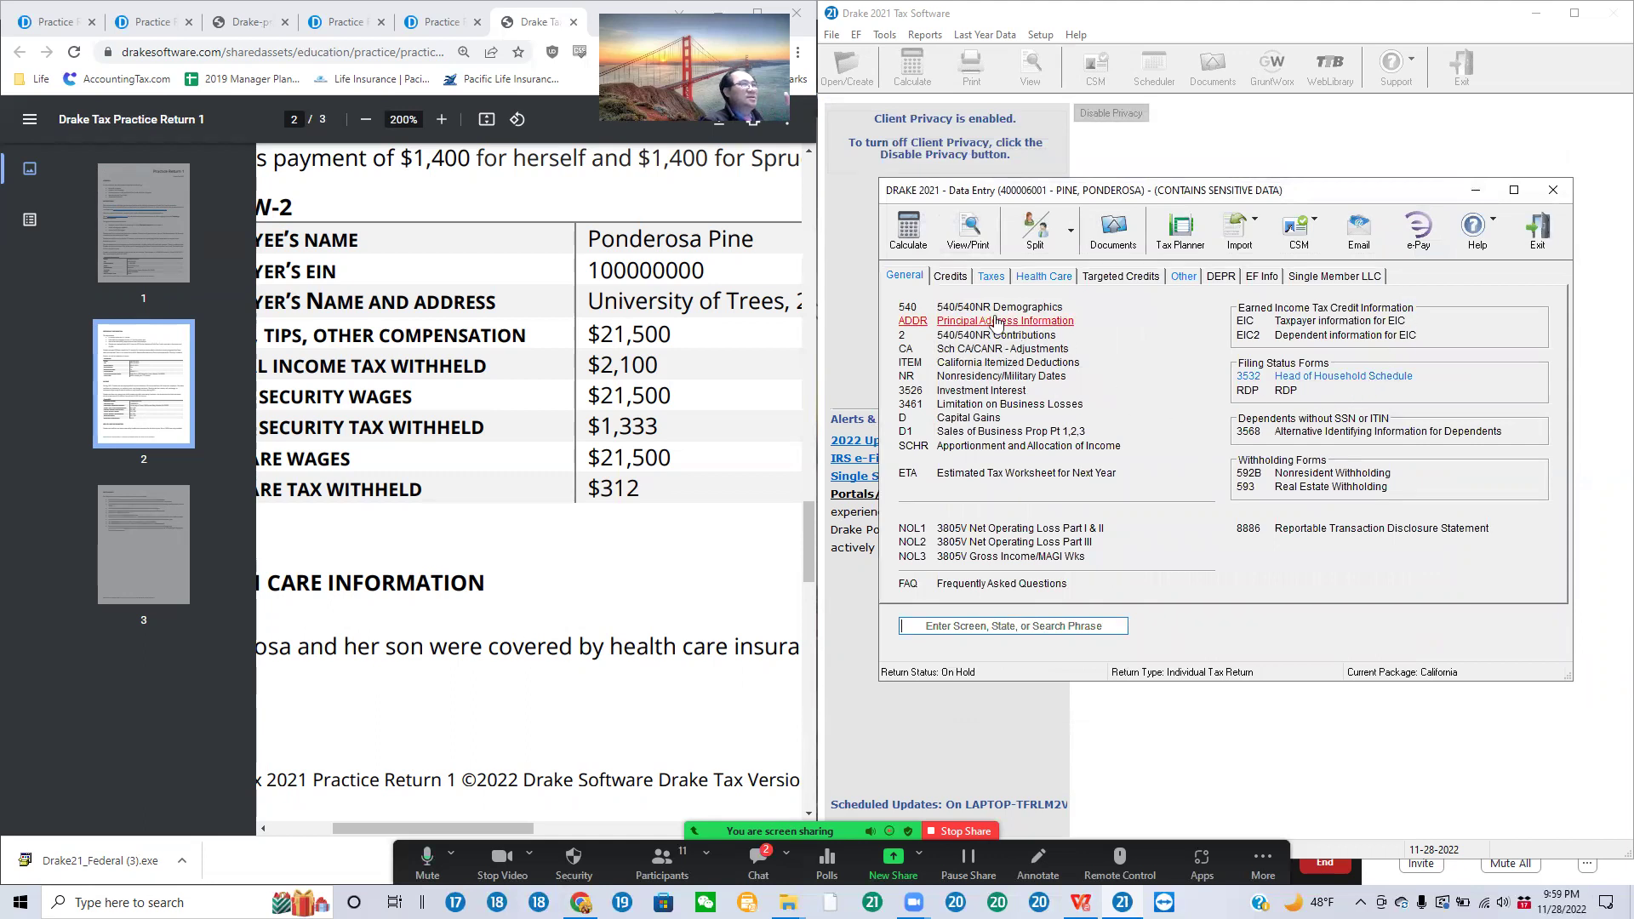
Step: Mark California's sales and use tax worksheet as No Use Tax Due
{"action": "left_click", "coordinate": [953, 280]}
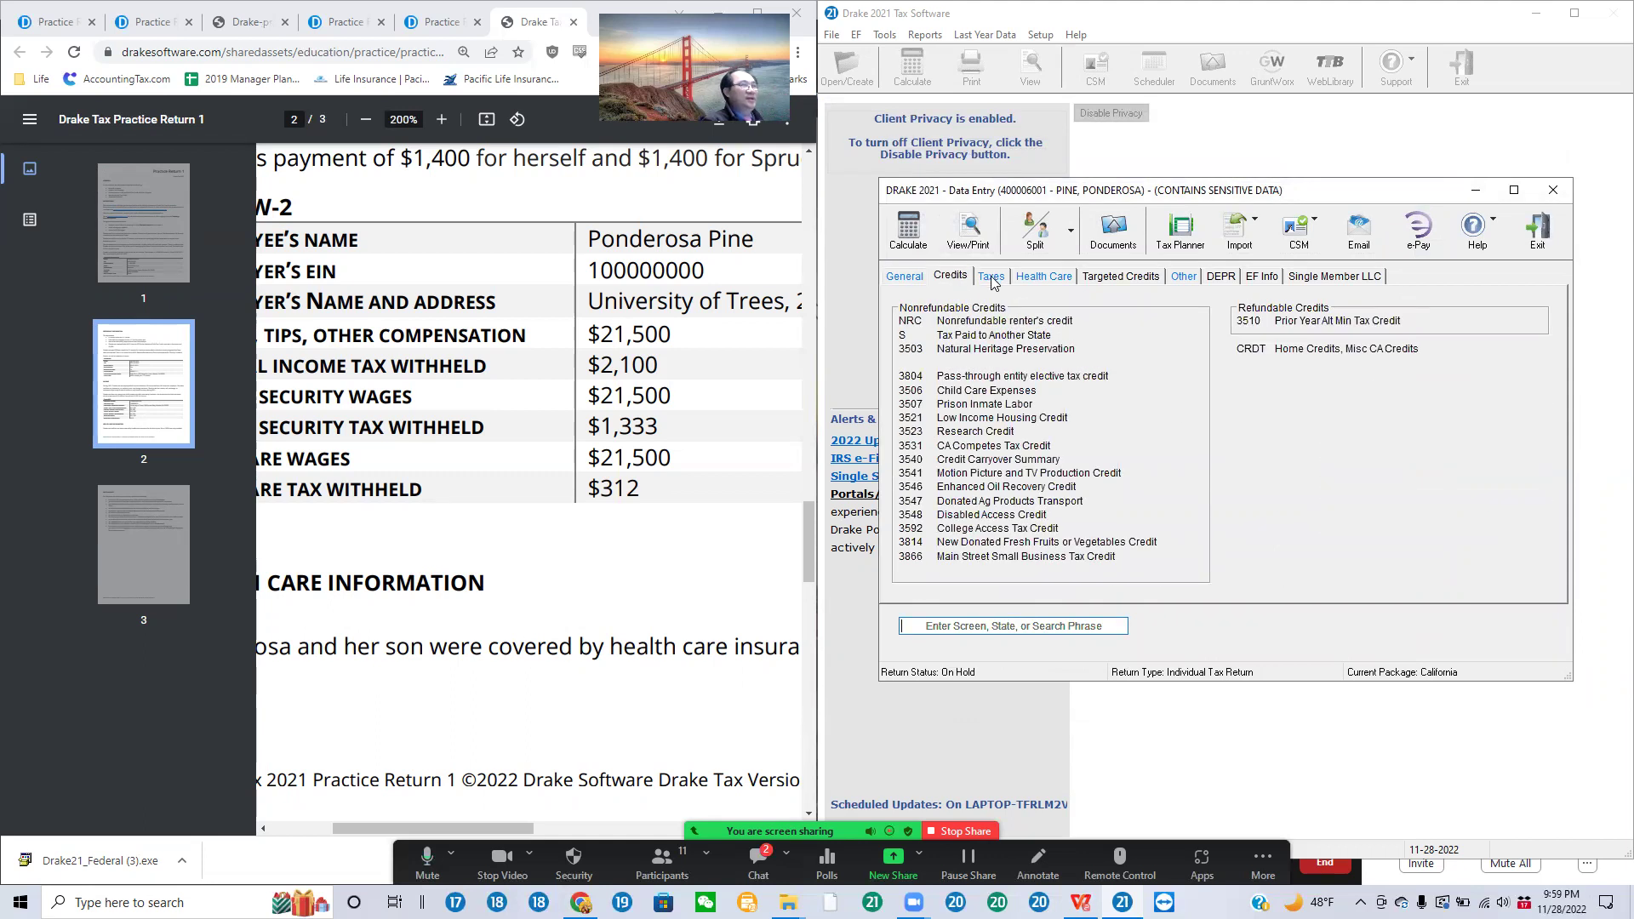
{"action": "left_click", "coordinate": [991, 278]}
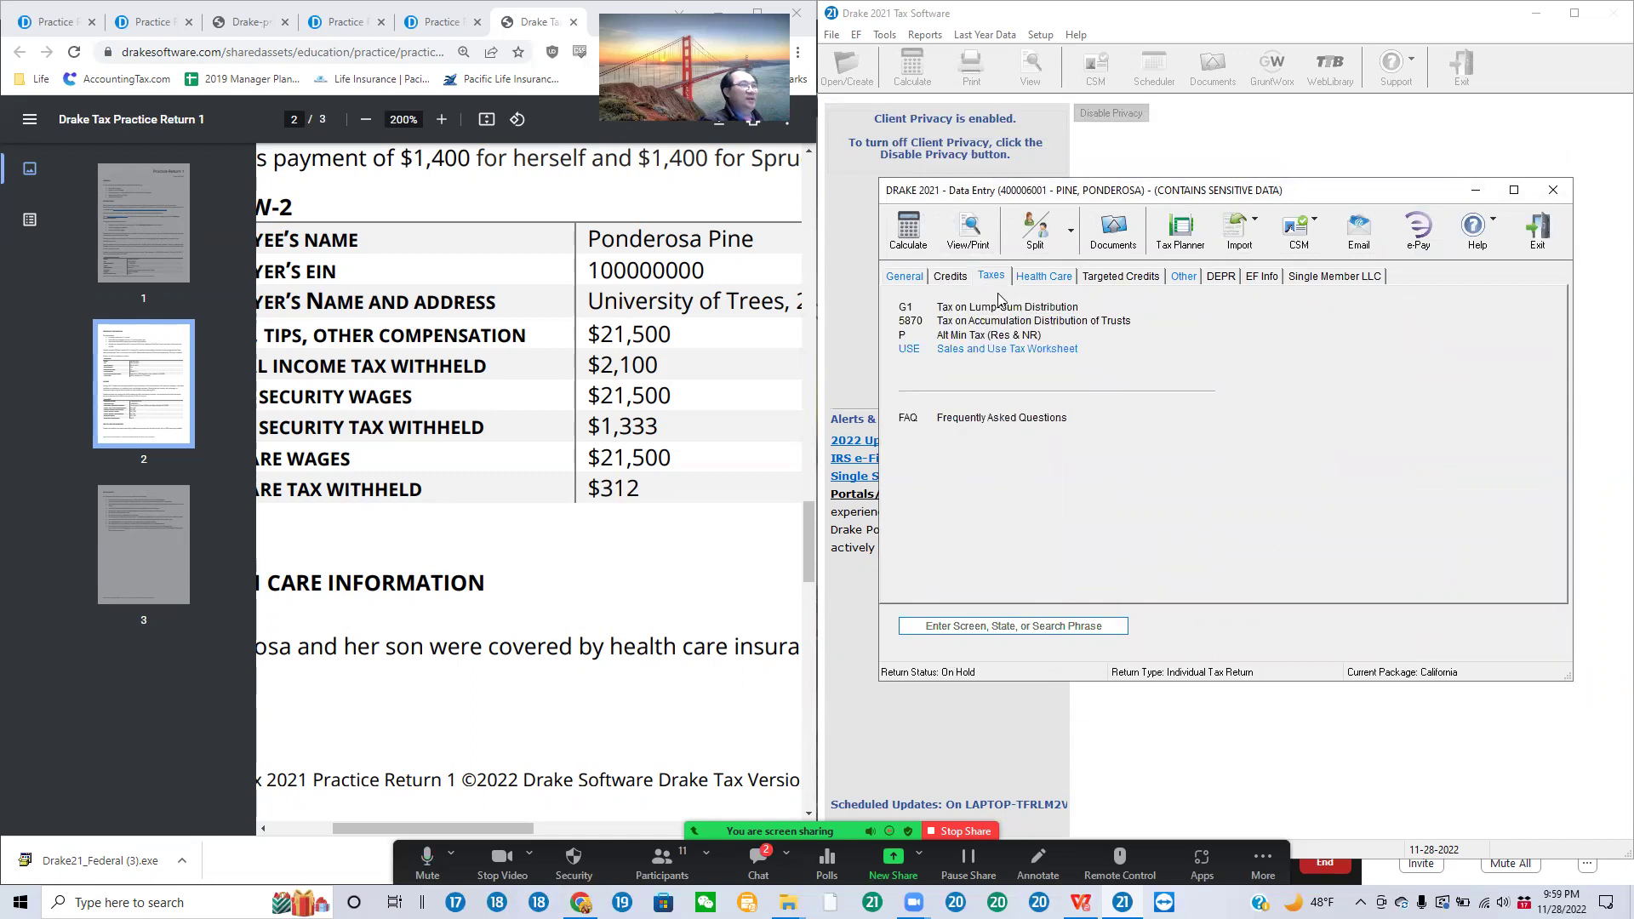
{"action": "left_click", "coordinate": [1011, 351]}
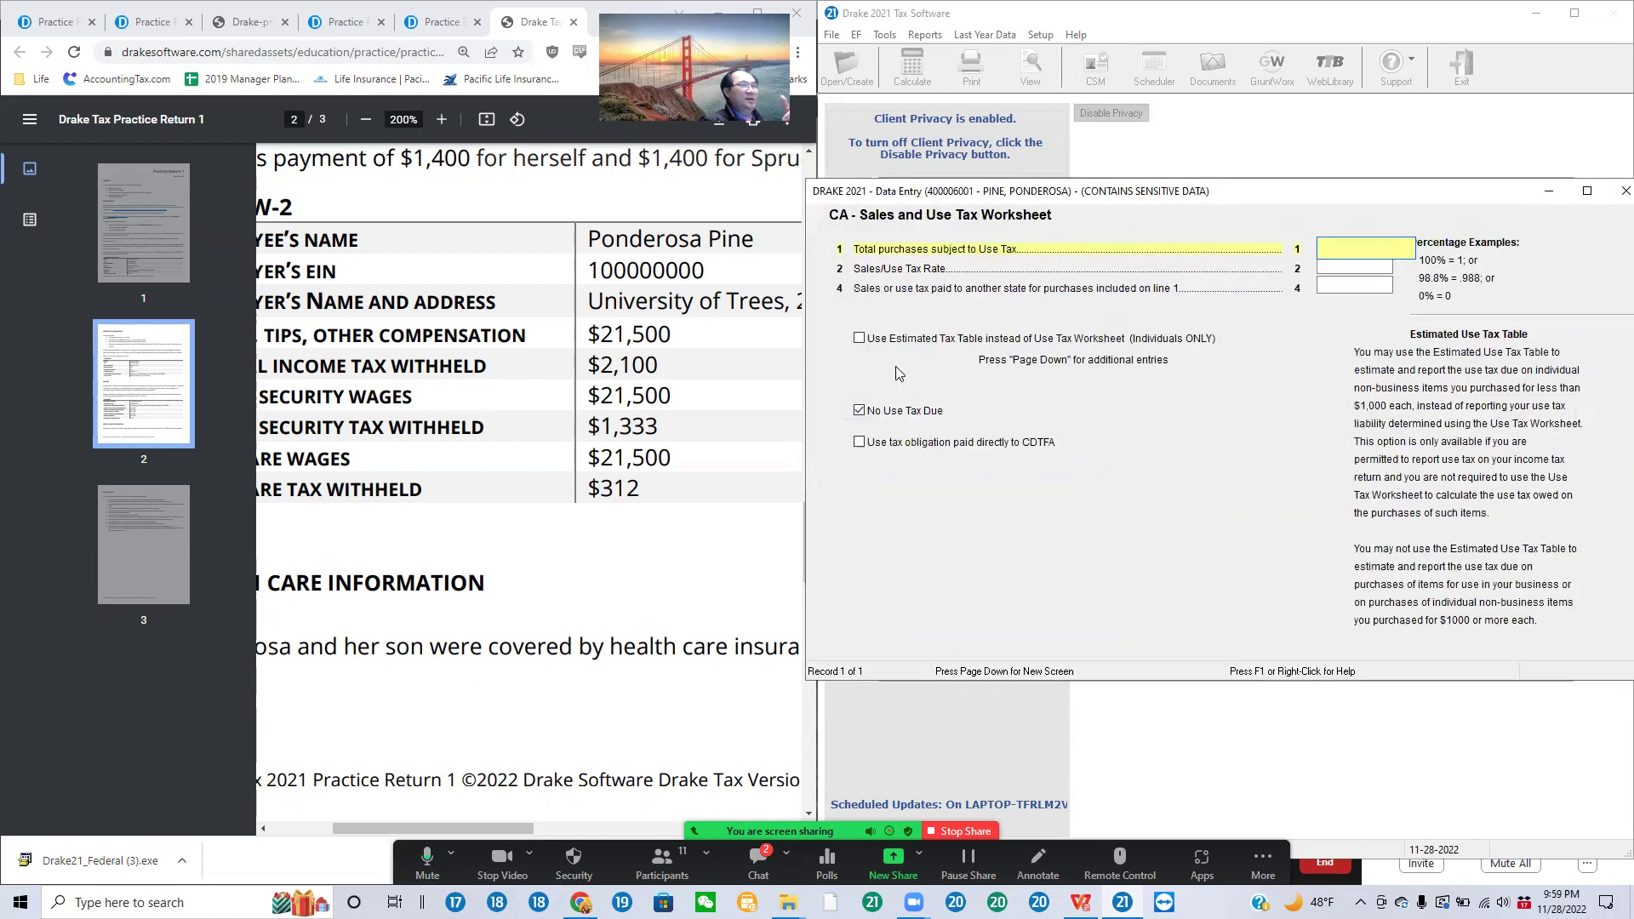
{"action": "left_click", "coordinate": [861, 413]}
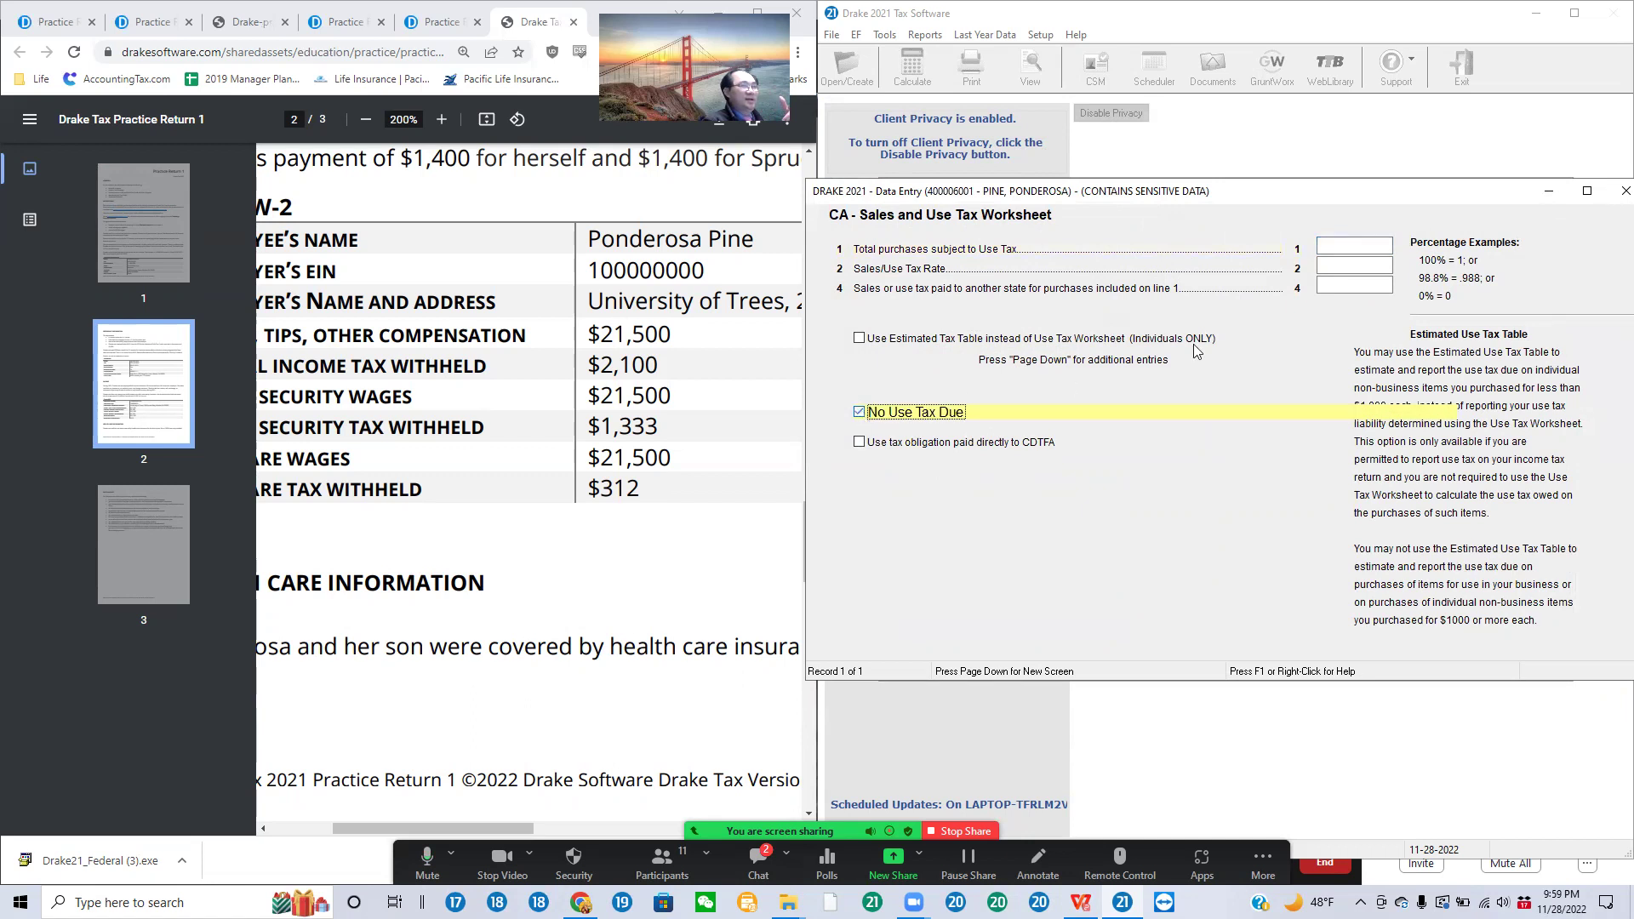
{"action": "left_click", "coordinate": [1626, 190]}
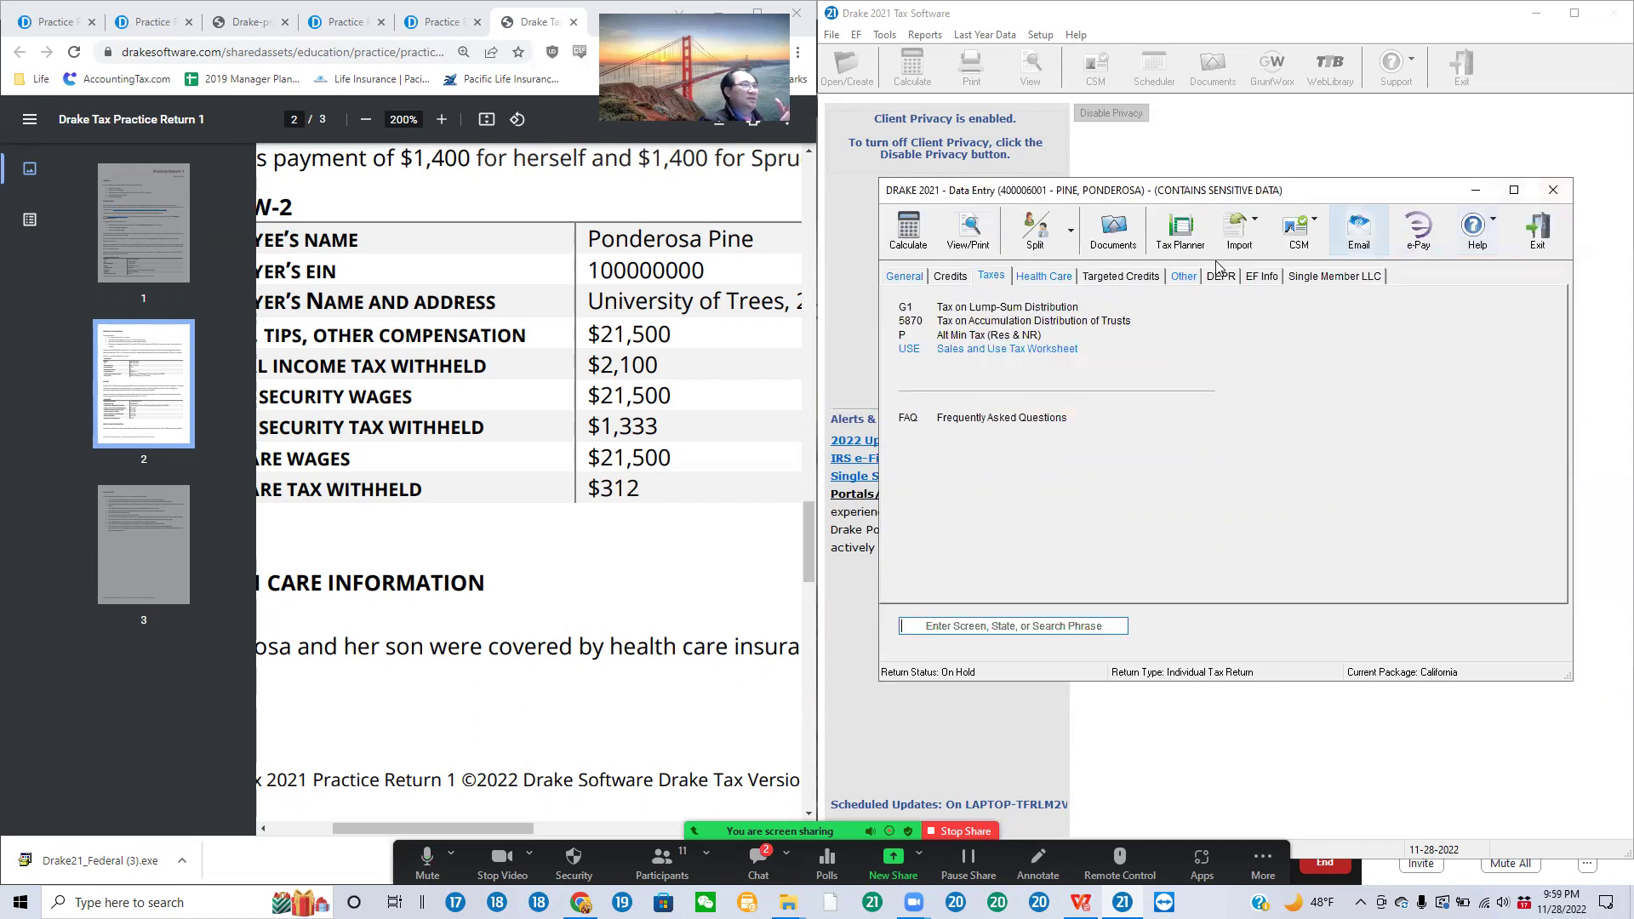
Step: Review the HCM health care screen and Form 3895, confirming full-year coverage
{"action": "left_click", "coordinate": [1045, 280]}
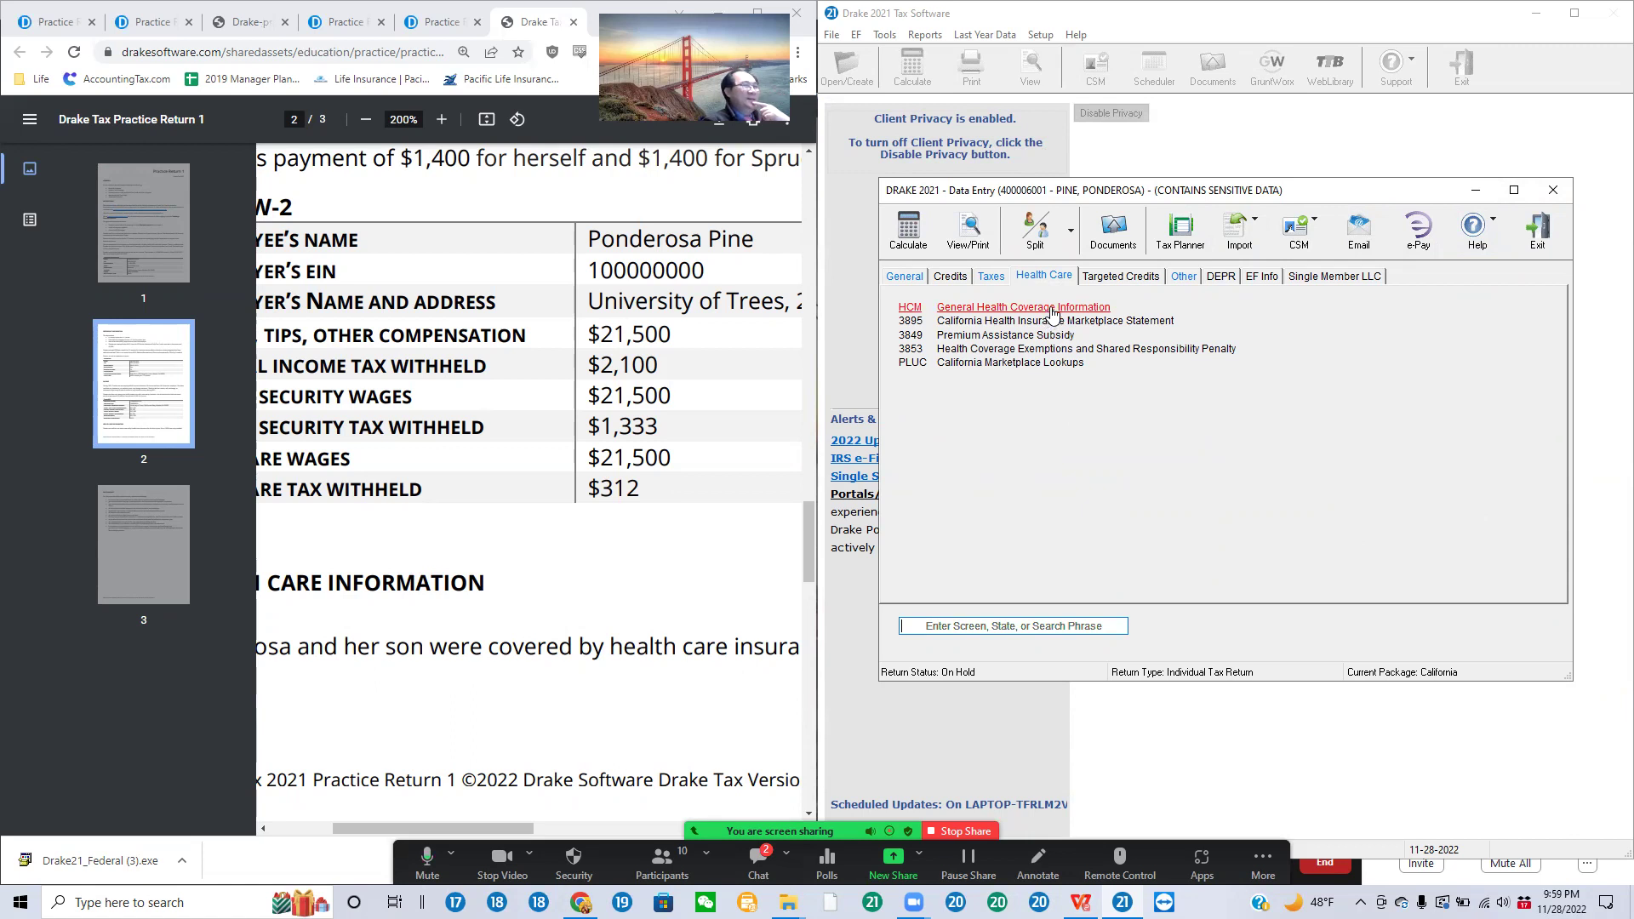
{"action": "left_click", "coordinate": [1053, 311]}
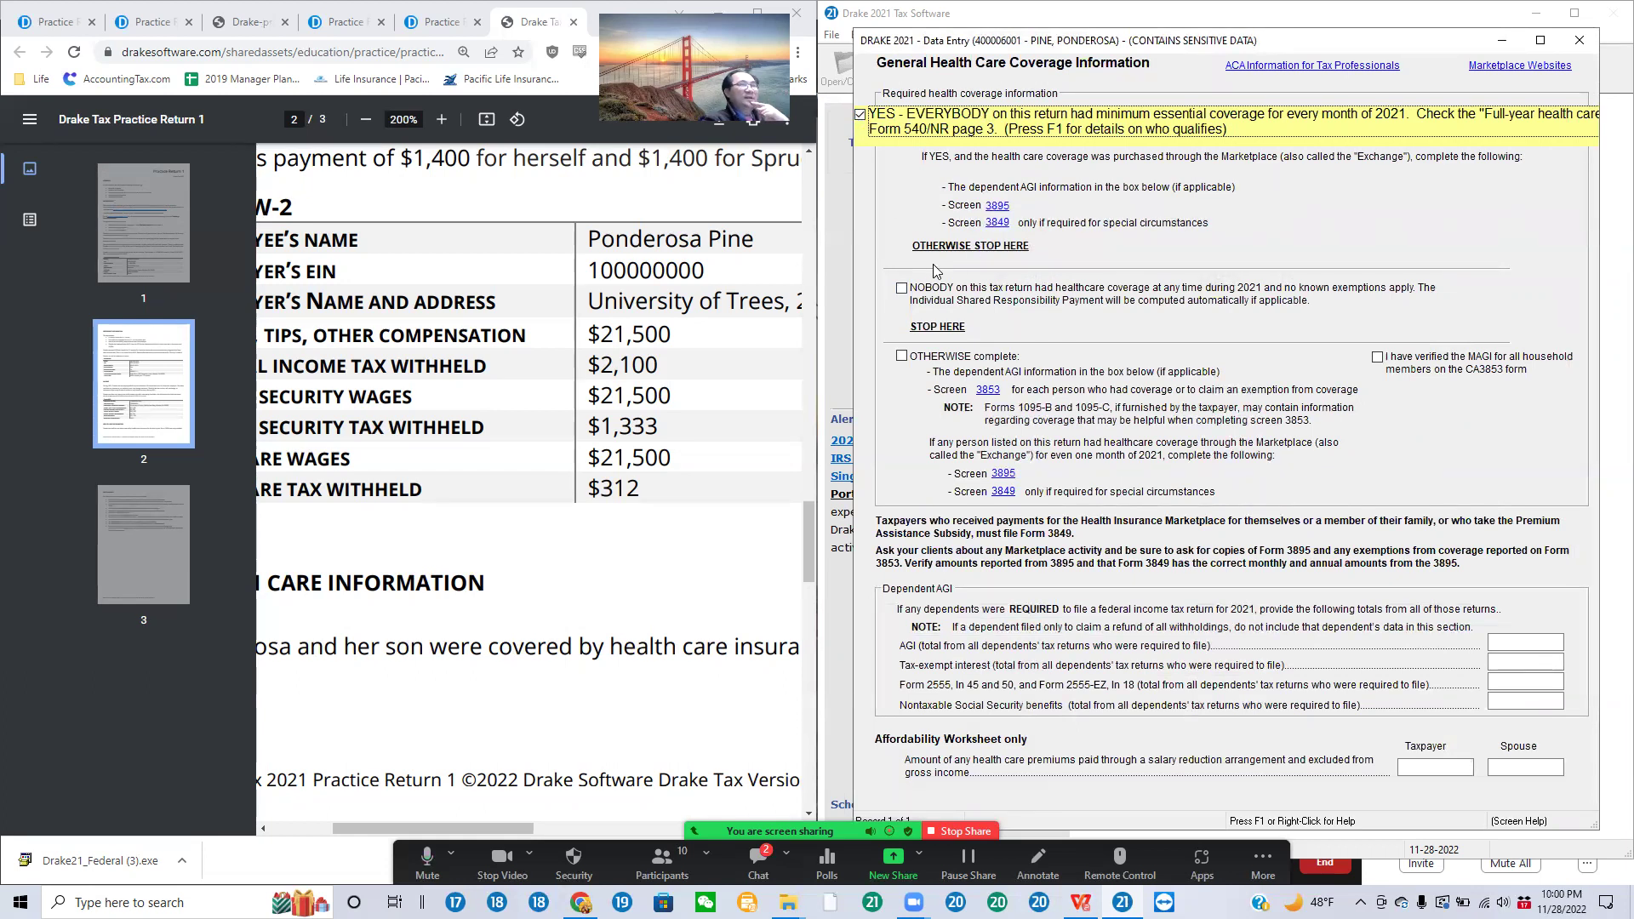
{"action": "left_click", "coordinate": [996, 206]}
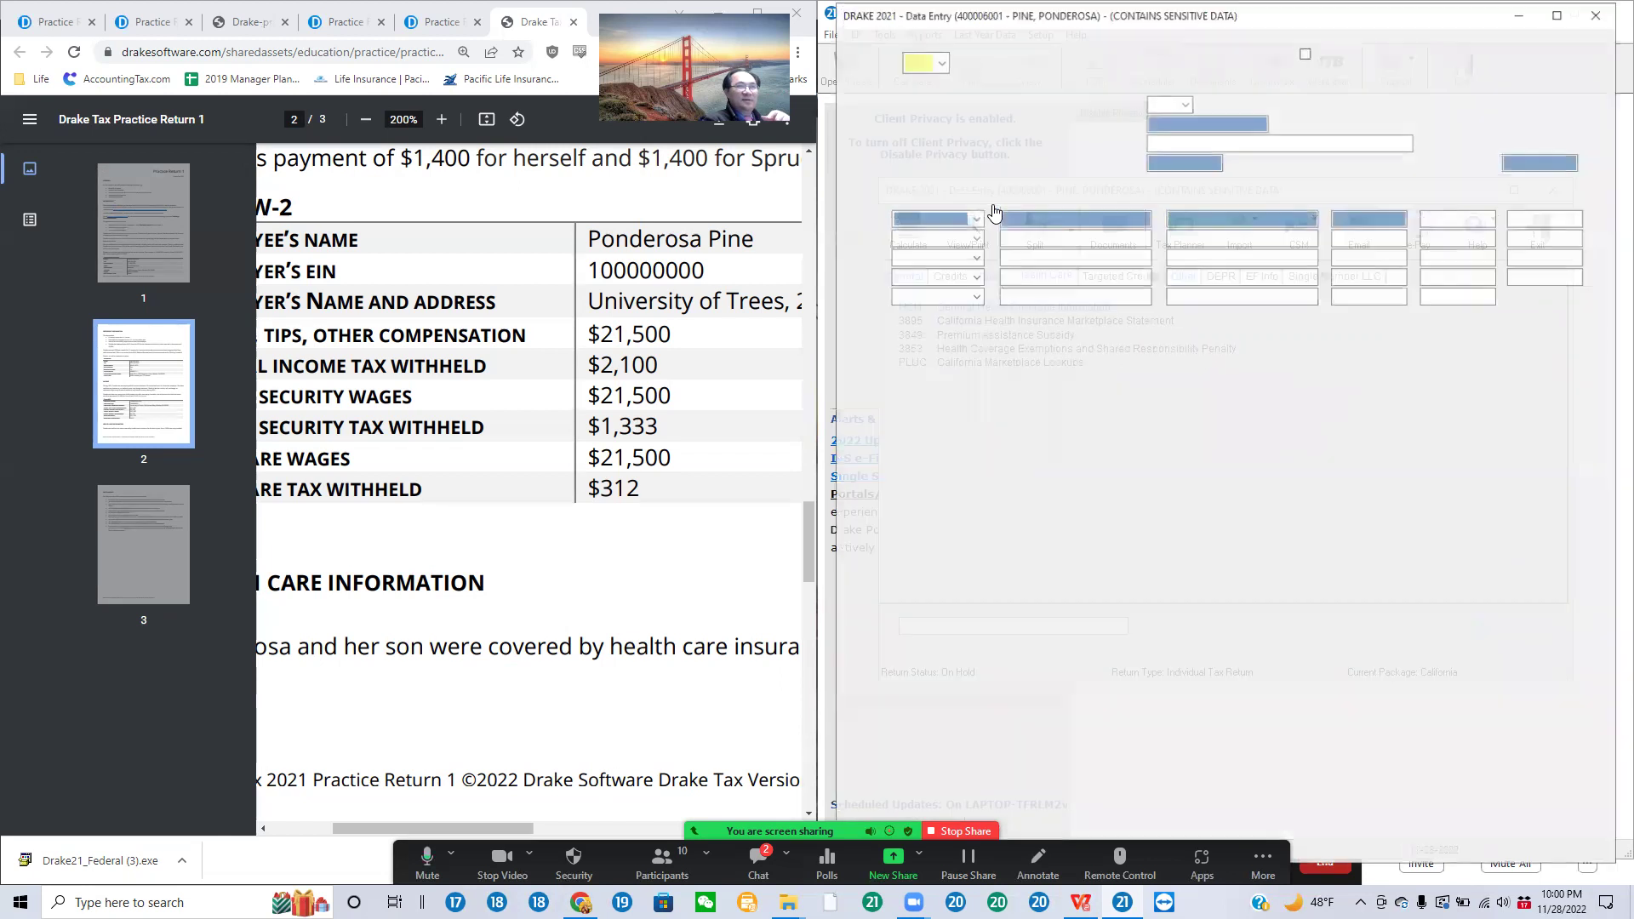
{"action": "left_click", "coordinate": [1598, 13]}
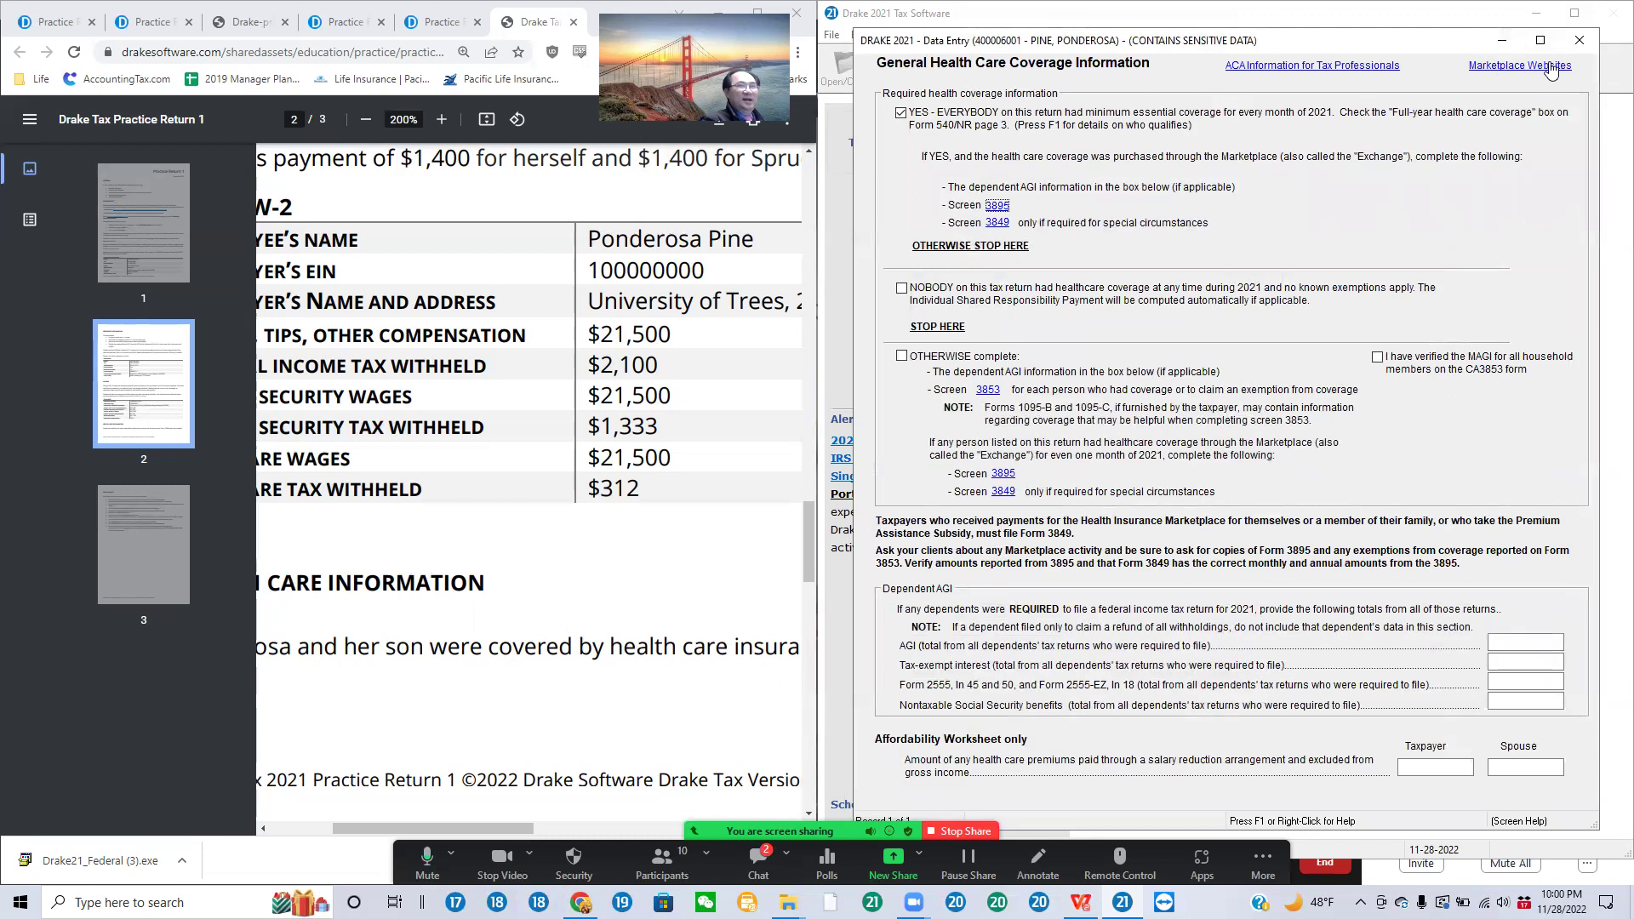
{"action": "left_click", "coordinate": [1581, 42]}
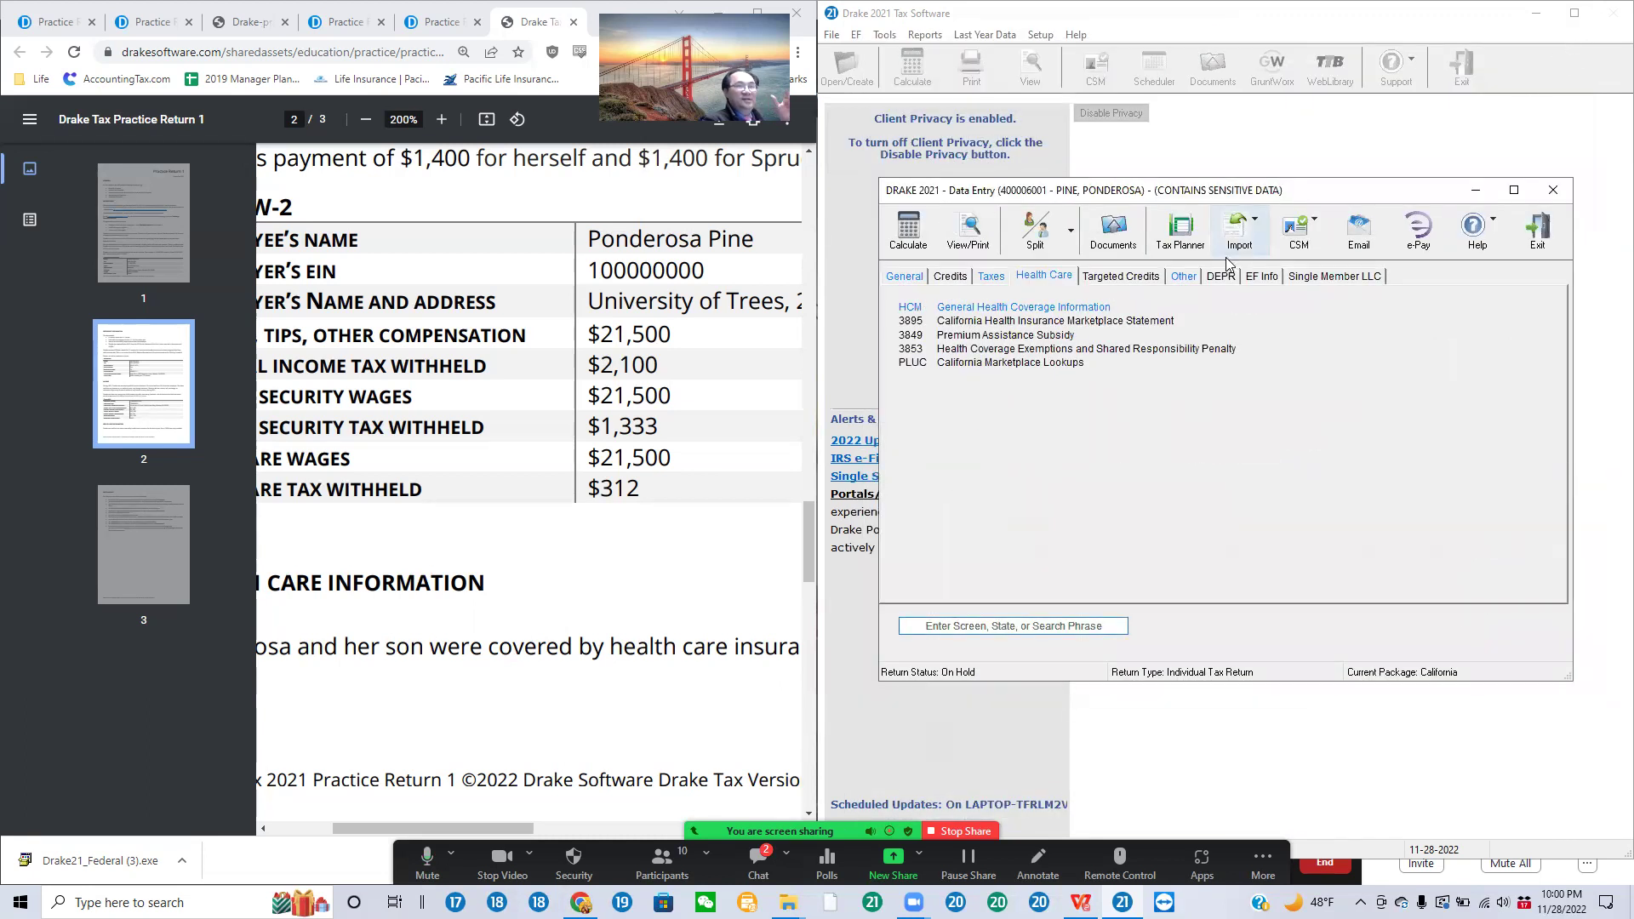
Step: Recalculate and confirm 8,426 federal plus 727 CA refunds (9,153 total), then open View/Print
{"action": "left_click", "coordinate": [911, 243]}
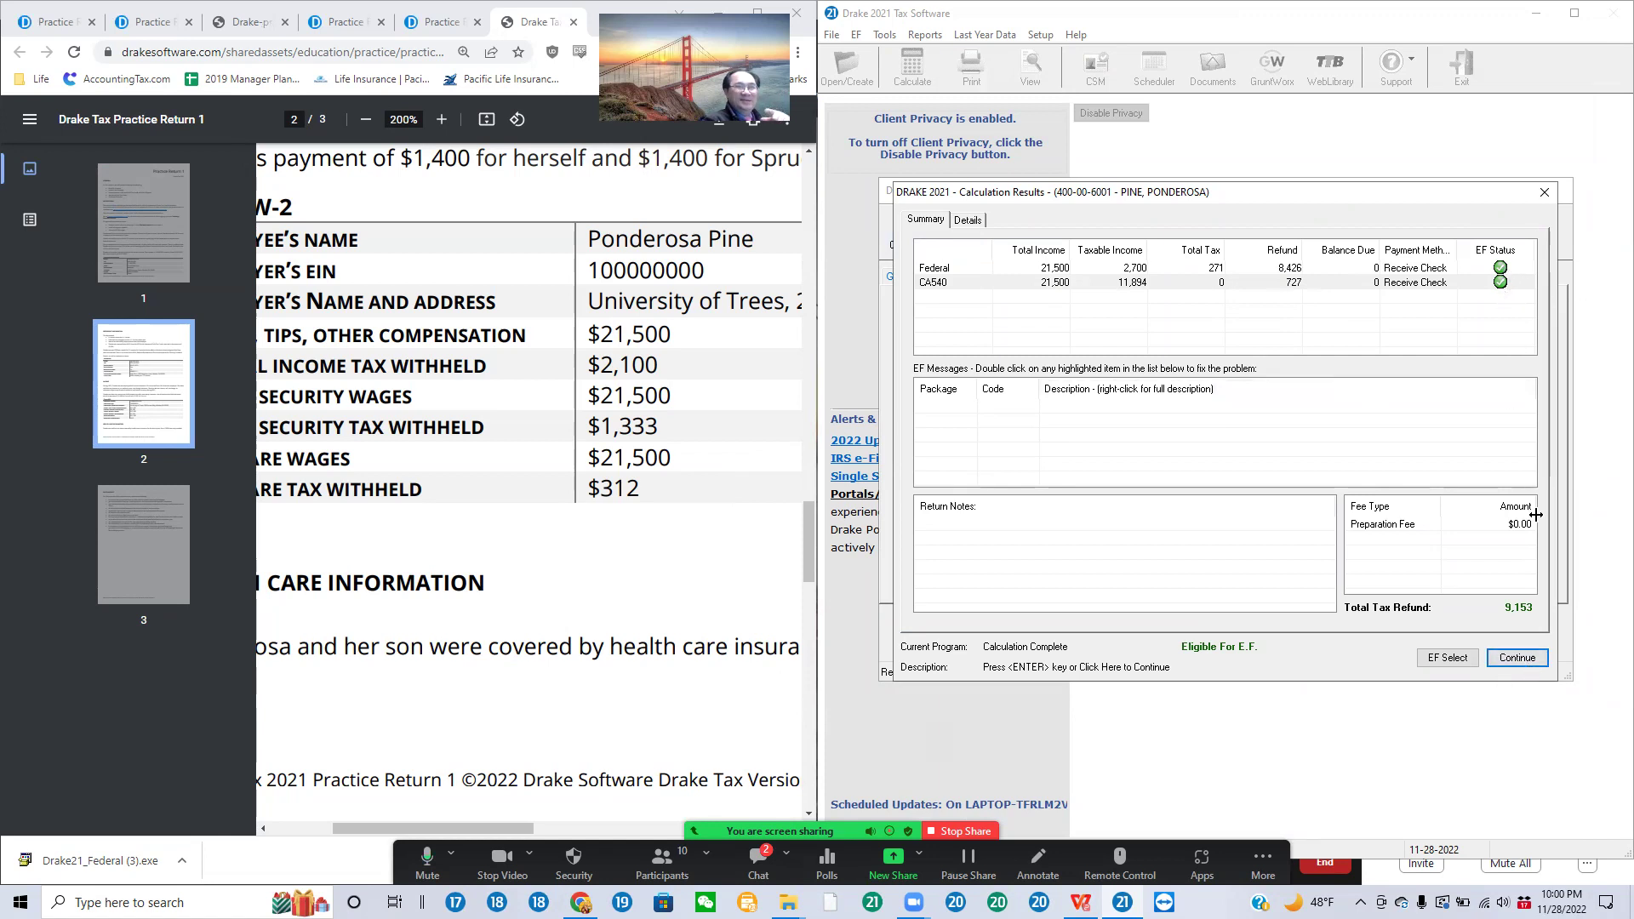
{"action": "left_click", "coordinate": [1517, 658]}
{"action": "left_click", "coordinate": [955, 236]}
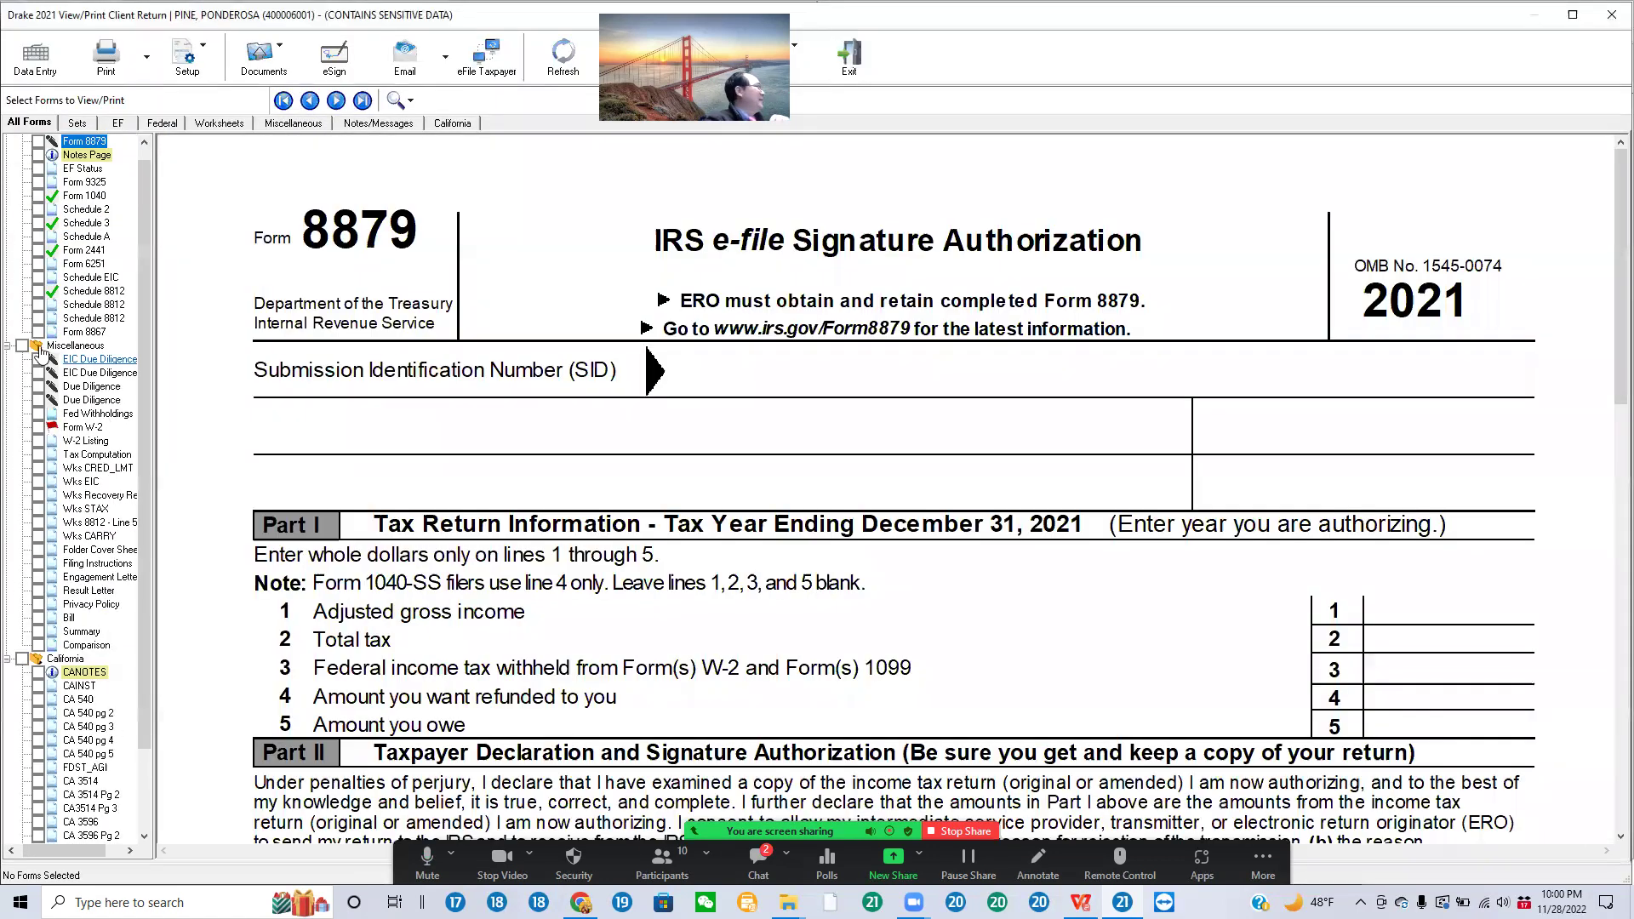
Step: Tick-mark Form 1040's head of household status and the taxpayer's first name as reviewed
{"action": "left_click", "coordinate": [85, 195]}
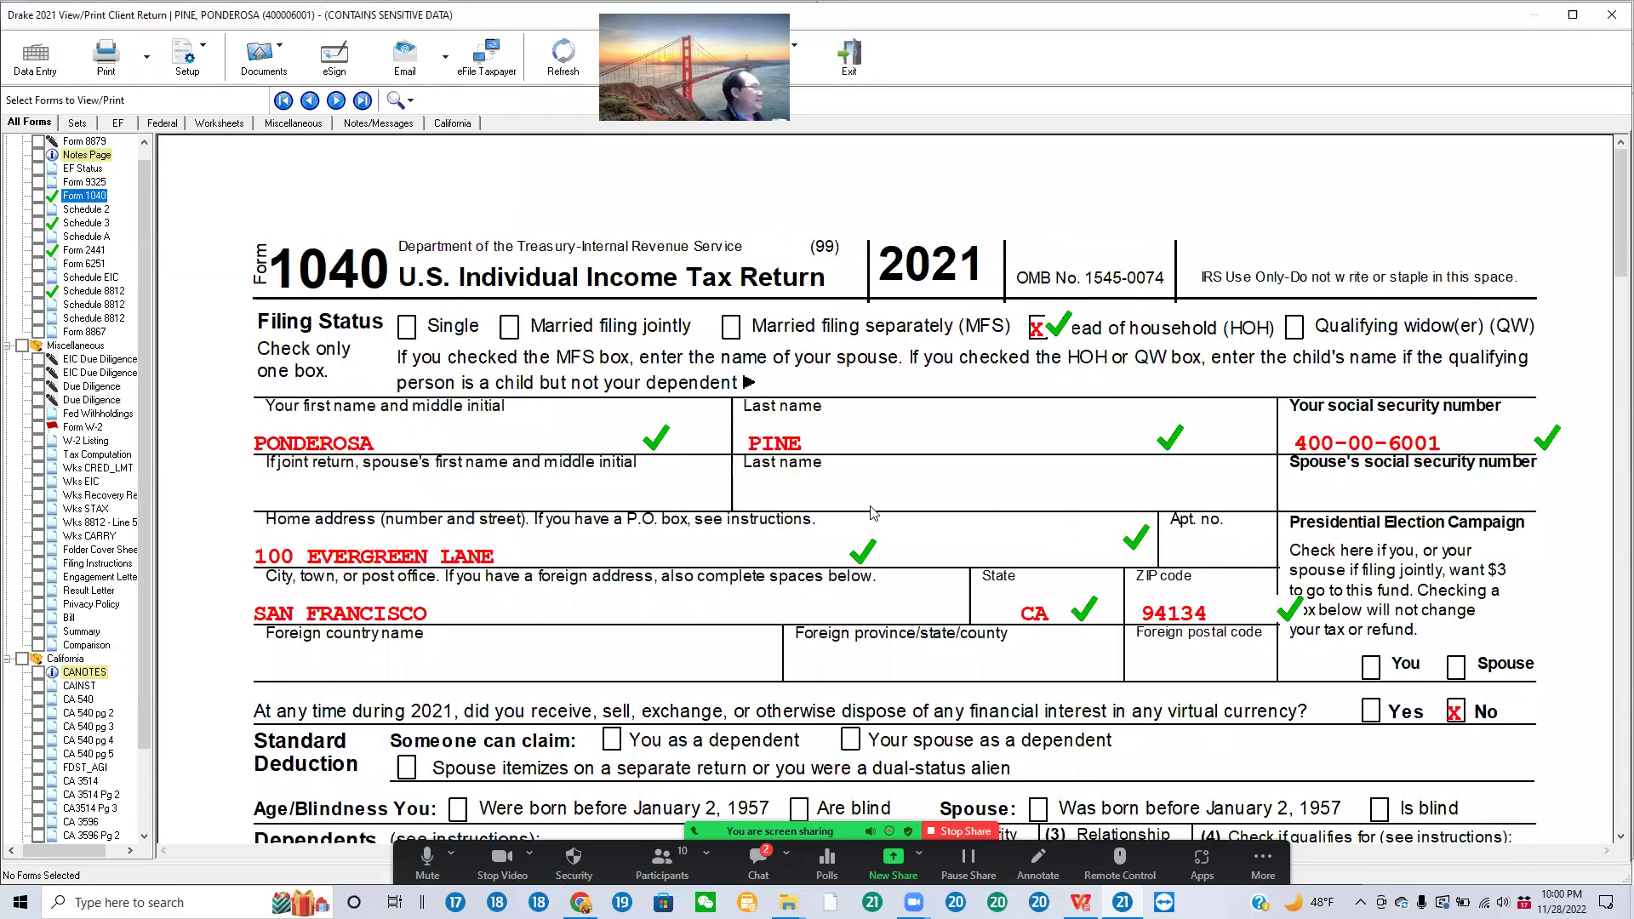
{"action": "left_click", "coordinate": [640, 442]}
{"action": "left_click", "coordinate": [1035, 332]}
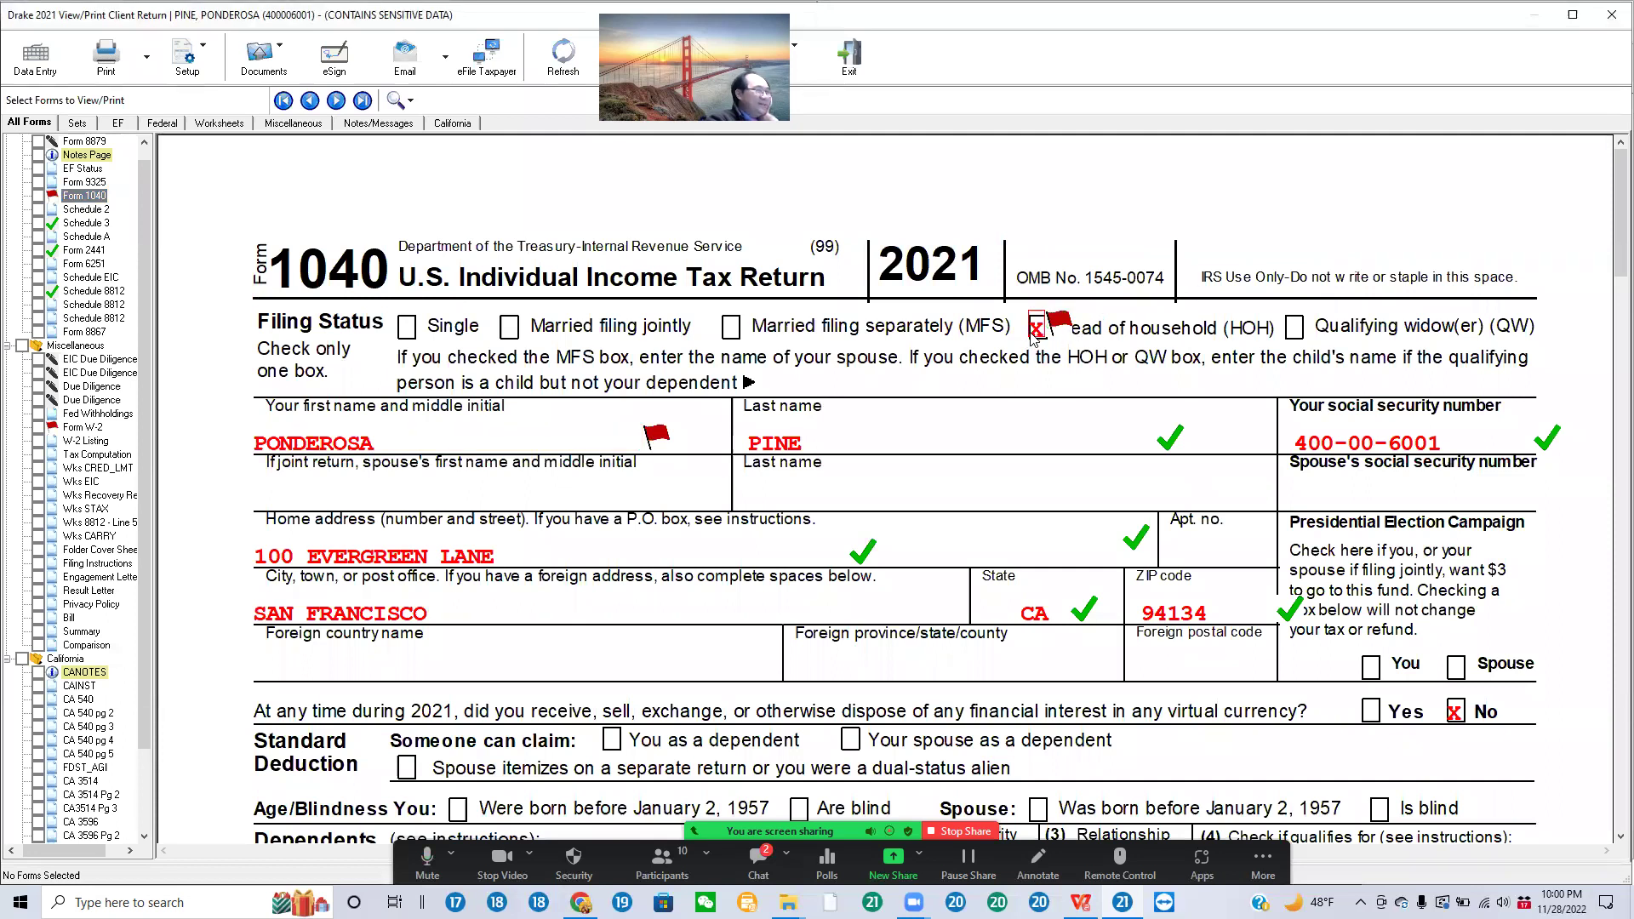
{"action": "left_click", "coordinate": [1057, 331]}
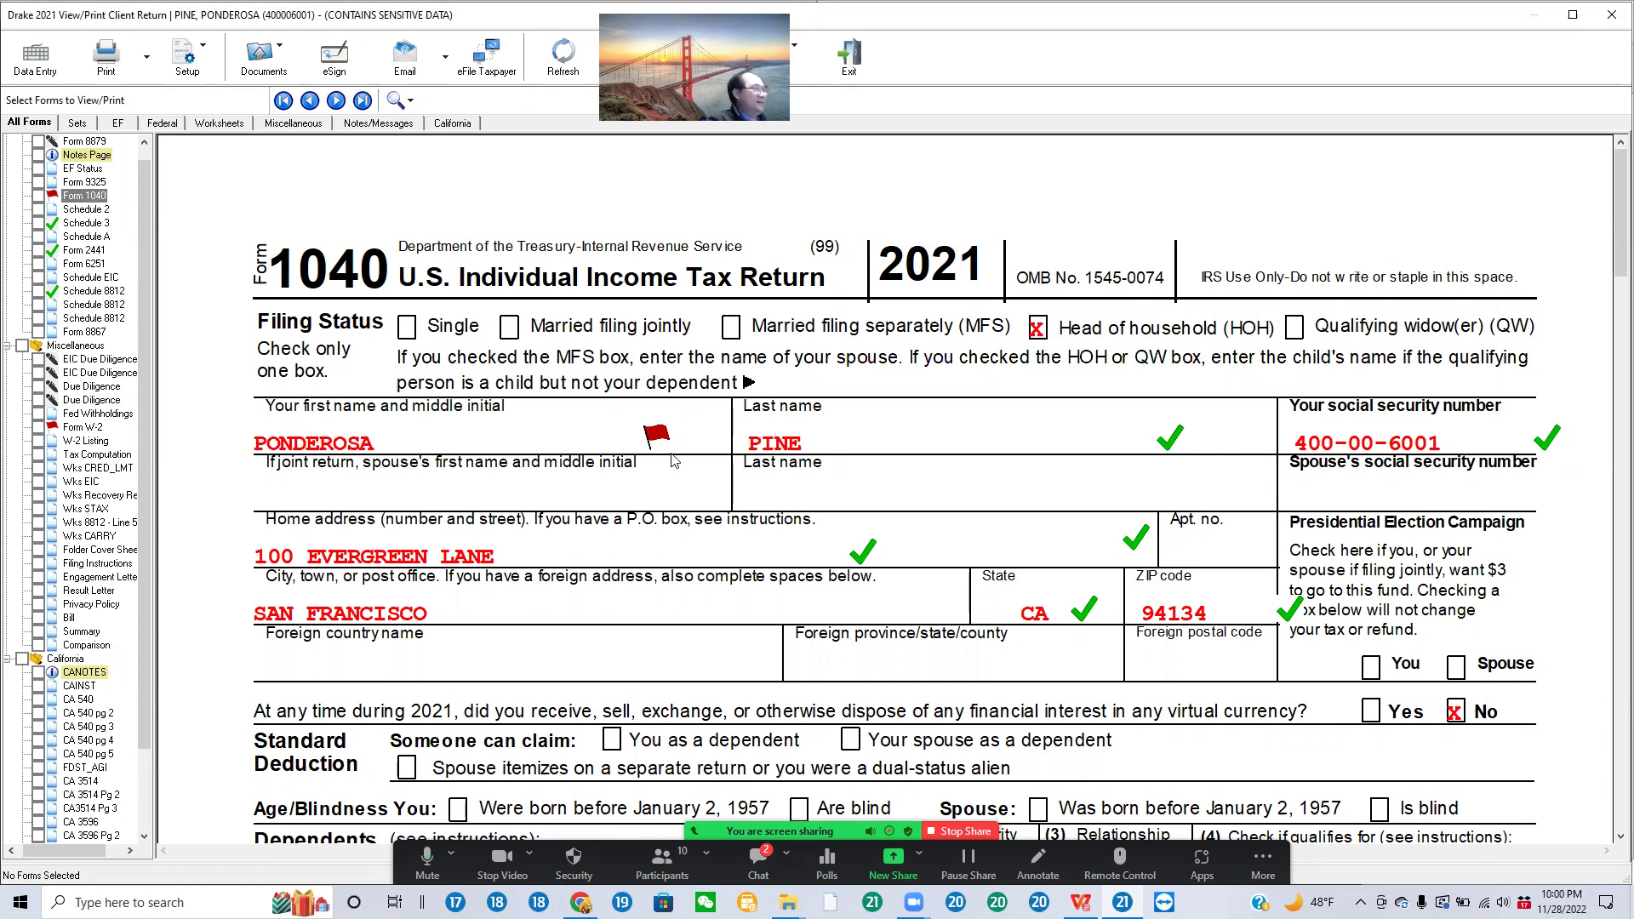
{"action": "left_click", "coordinate": [1061, 340]}
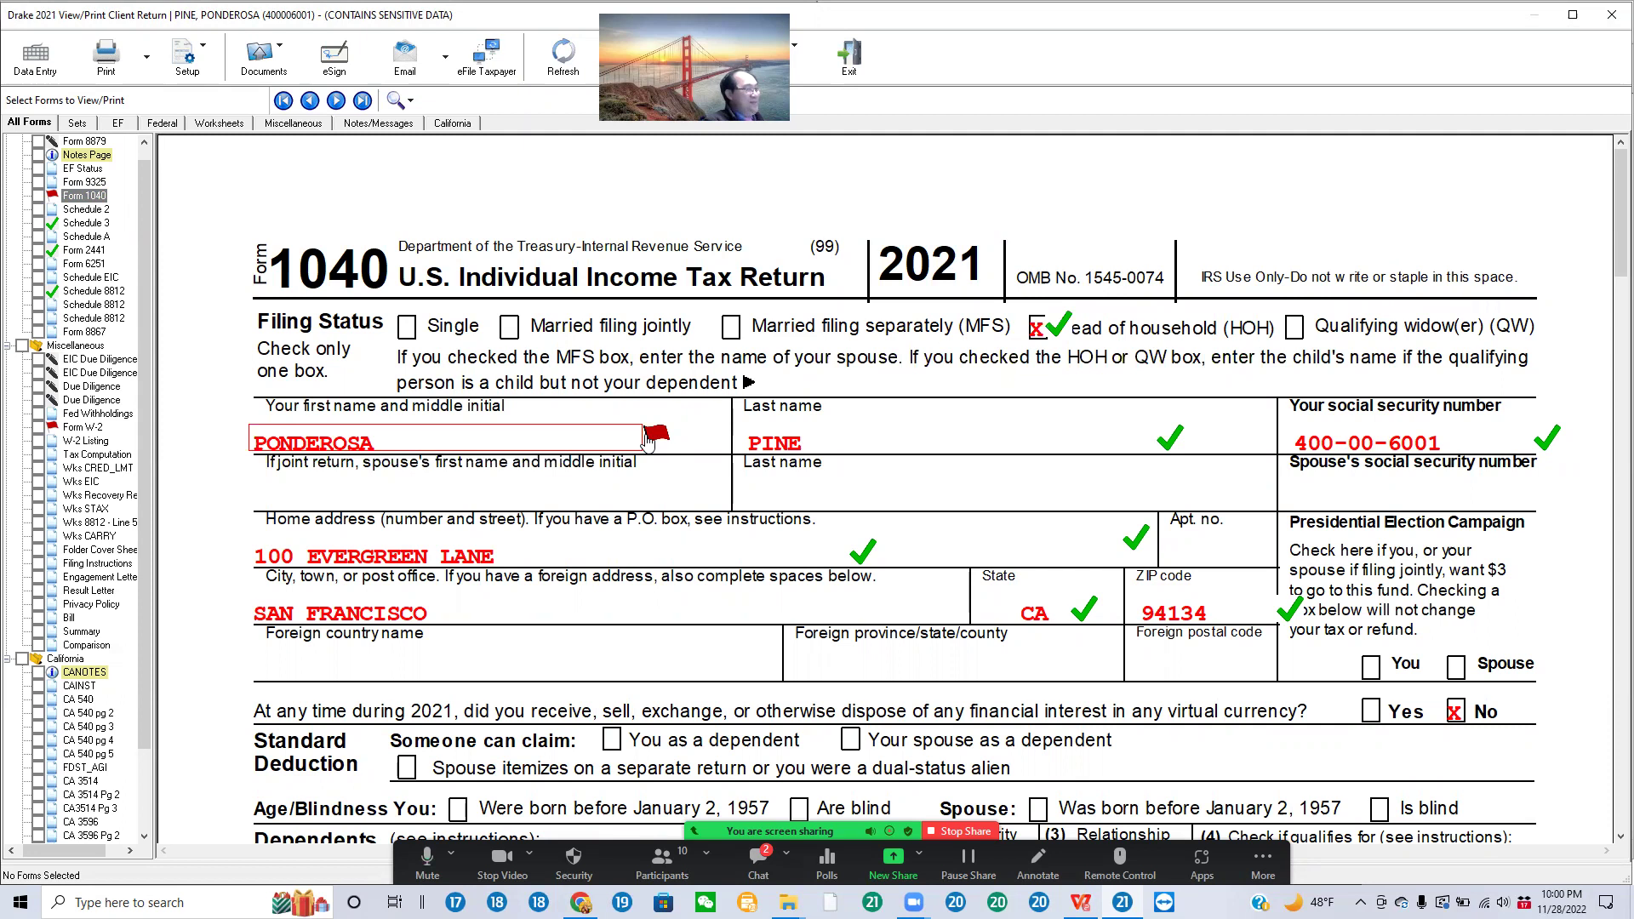
{"action": "left_click", "coordinate": [655, 436]}
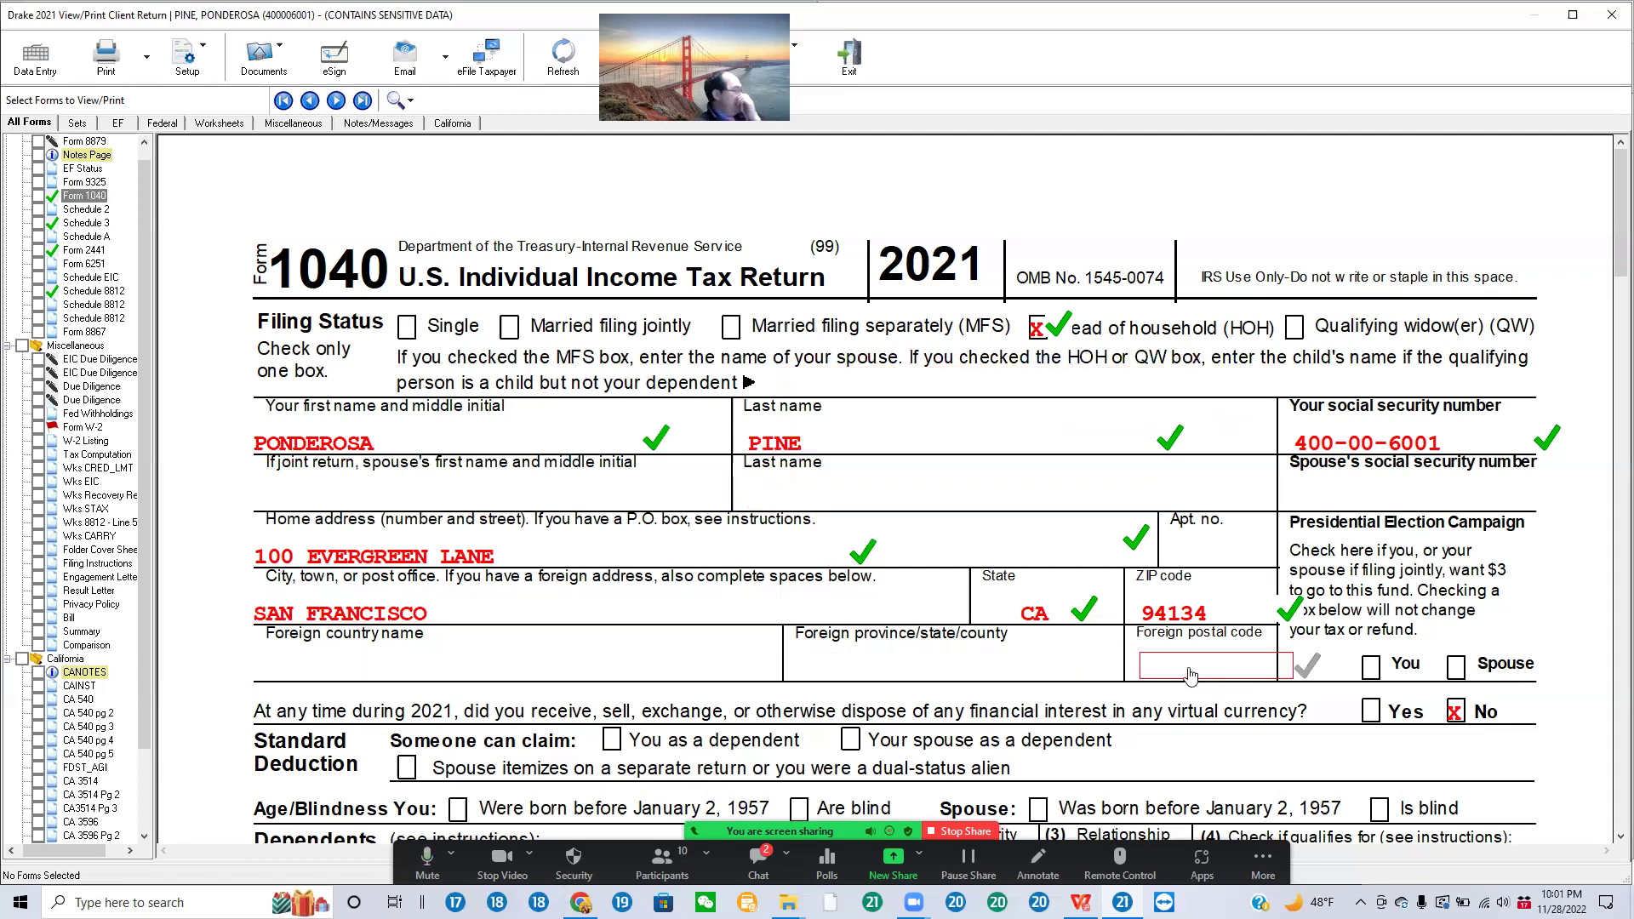
Step: Display the W-2 showing 21,500 wages and 2,100 federal withholding
{"action": "scroll", "coordinate": [1187, 664], "scroll_direction": "down", "scroll_amount": 5}
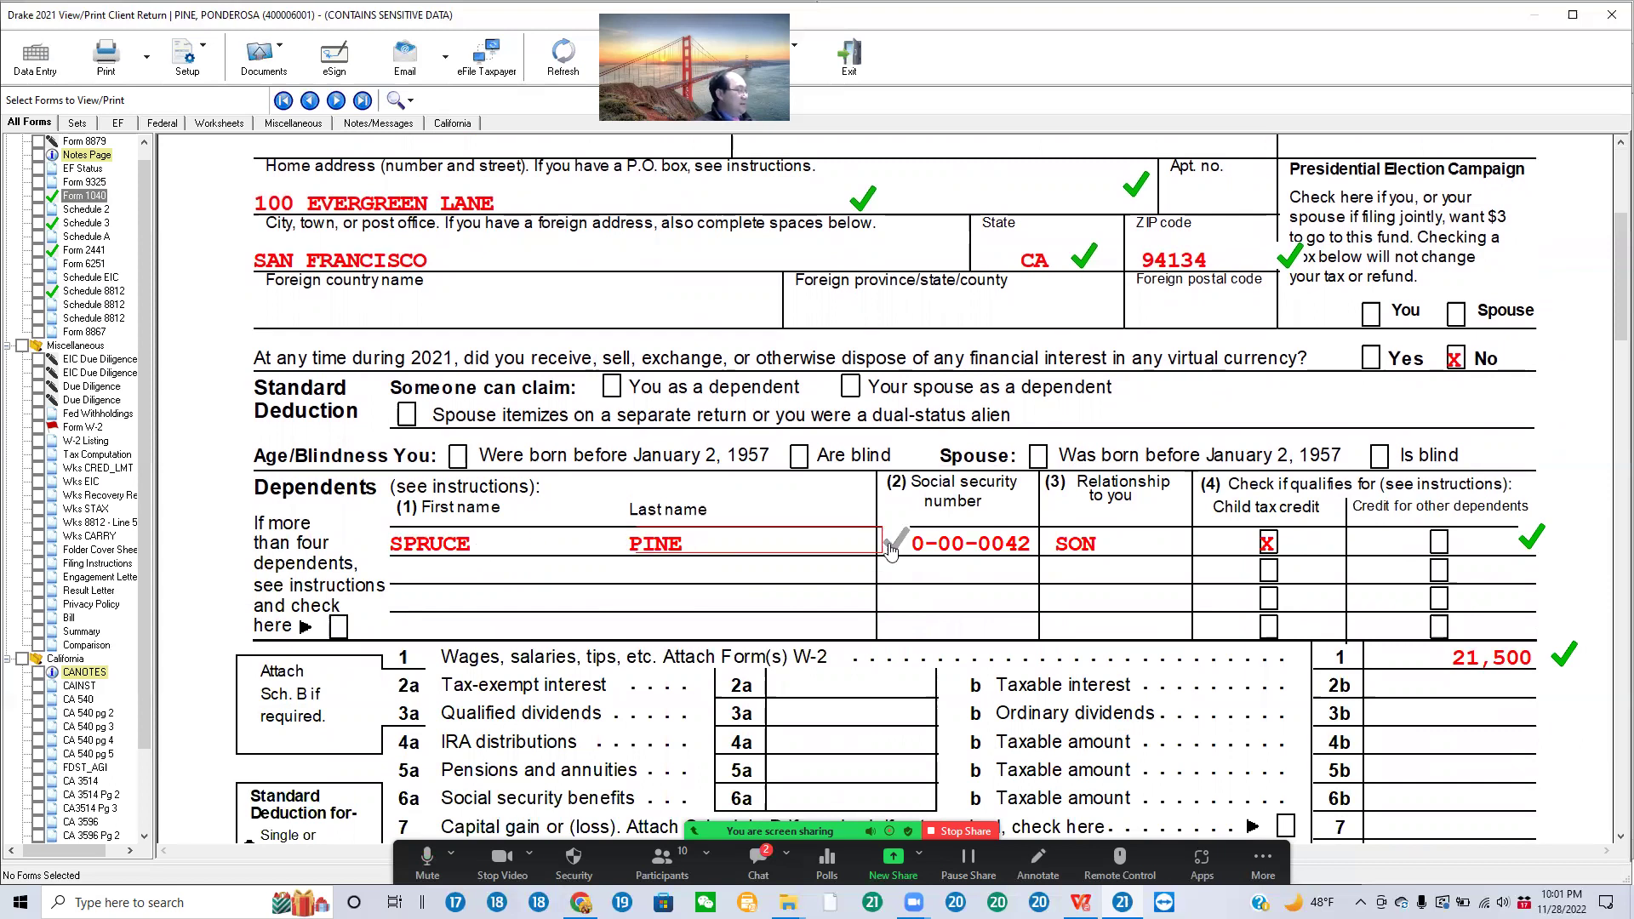
{"action": "scroll", "coordinate": [1615, 623], "scroll_direction": "down", "scroll_amount": 3}
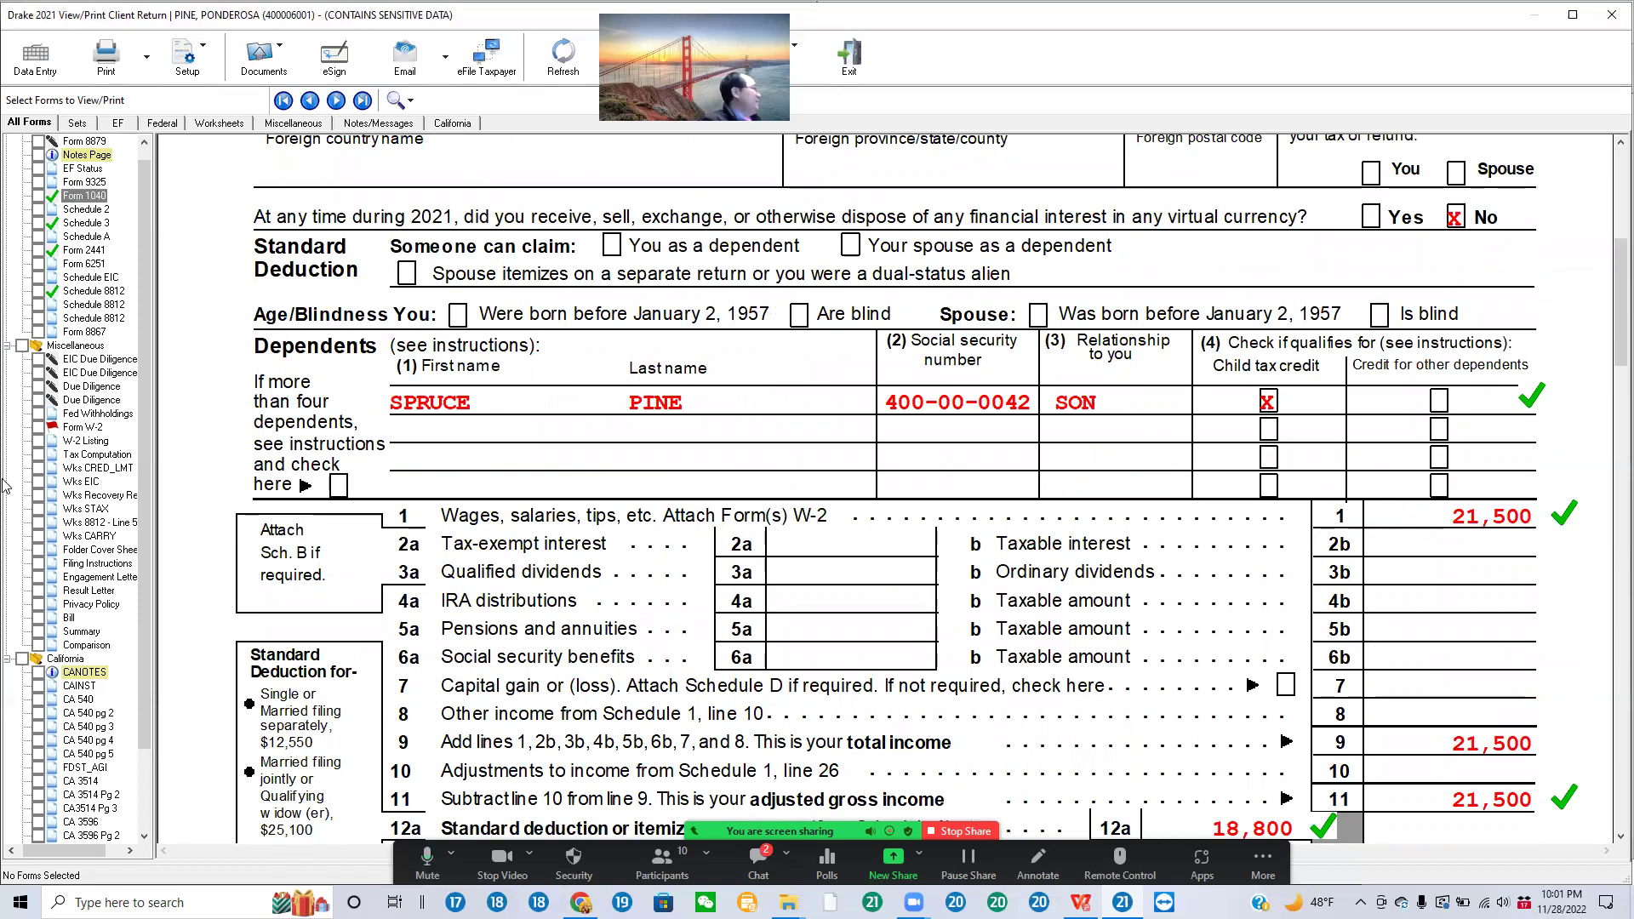
{"action": "left_click", "coordinate": [83, 427]}
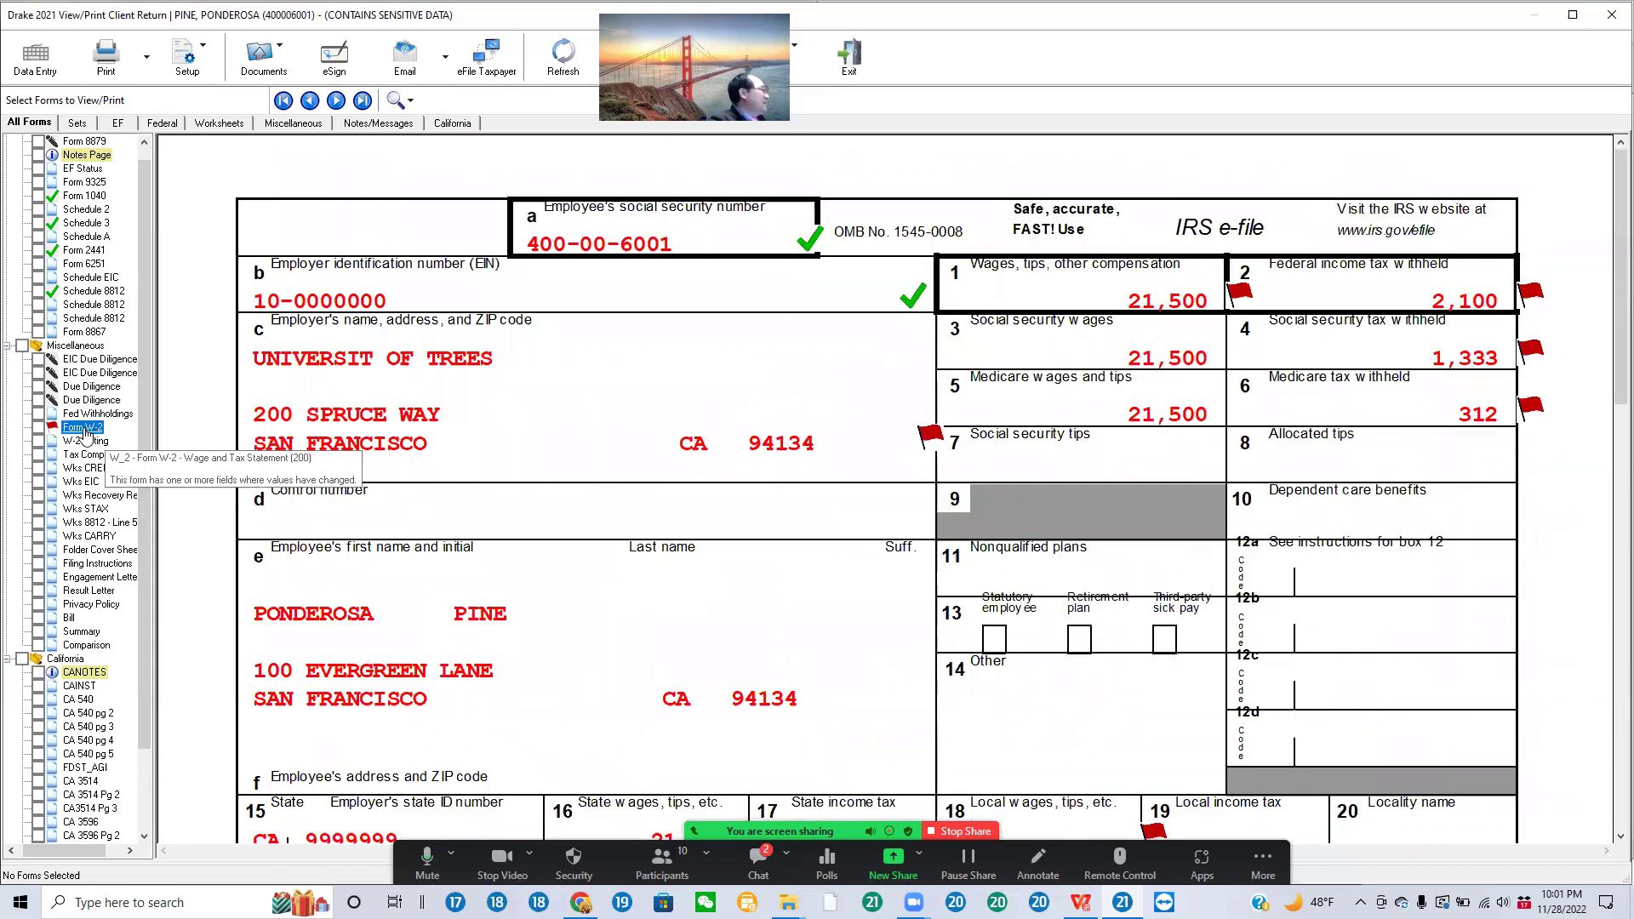
Step: Tick-mark W-2 boxes 1, 2, 4 and 5 and the employer ZIP code as reviewed
{"action": "left_click", "coordinate": [1235, 294]}
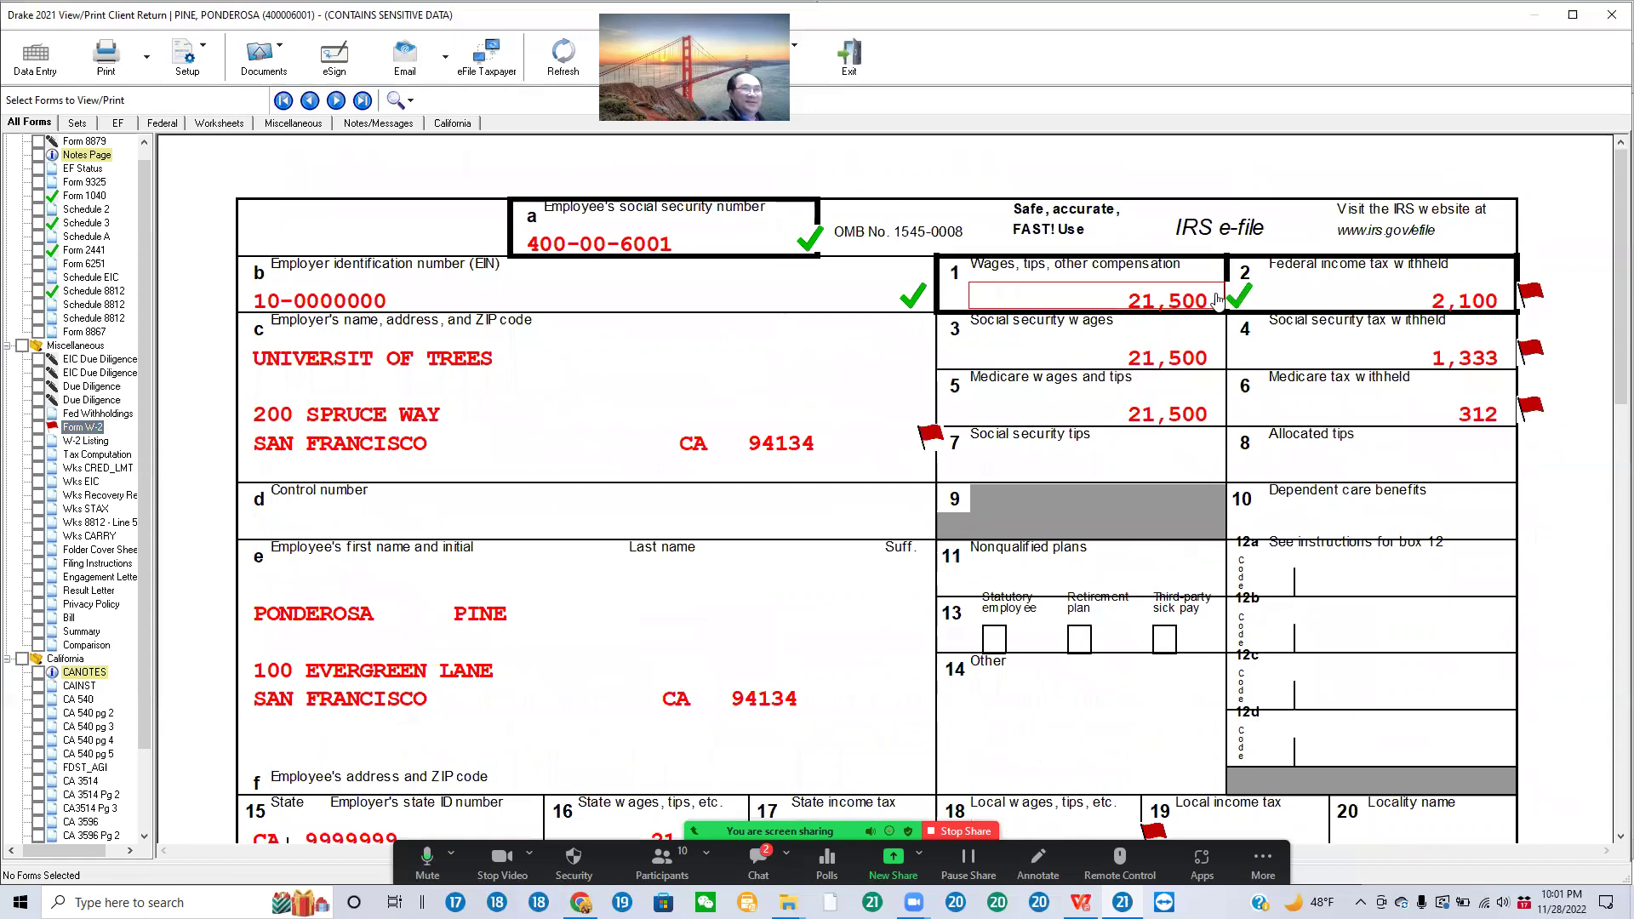
{"action": "left_click", "coordinate": [1529, 294]}
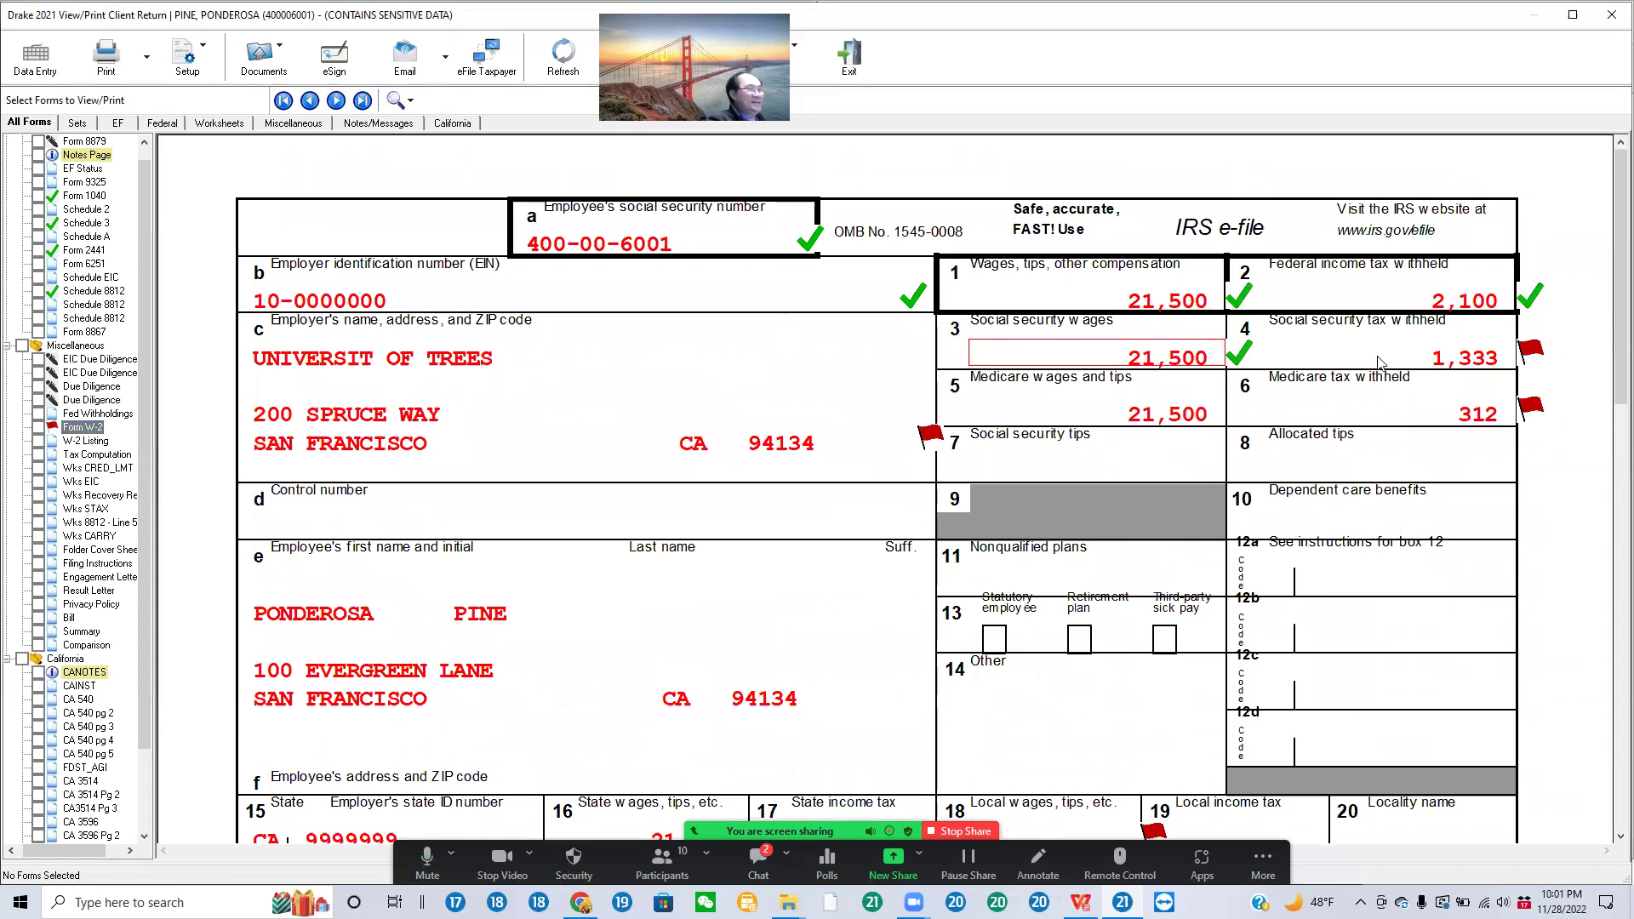
{"action": "left_click", "coordinate": [1529, 351]}
{"action": "left_click", "coordinate": [1225, 414]}
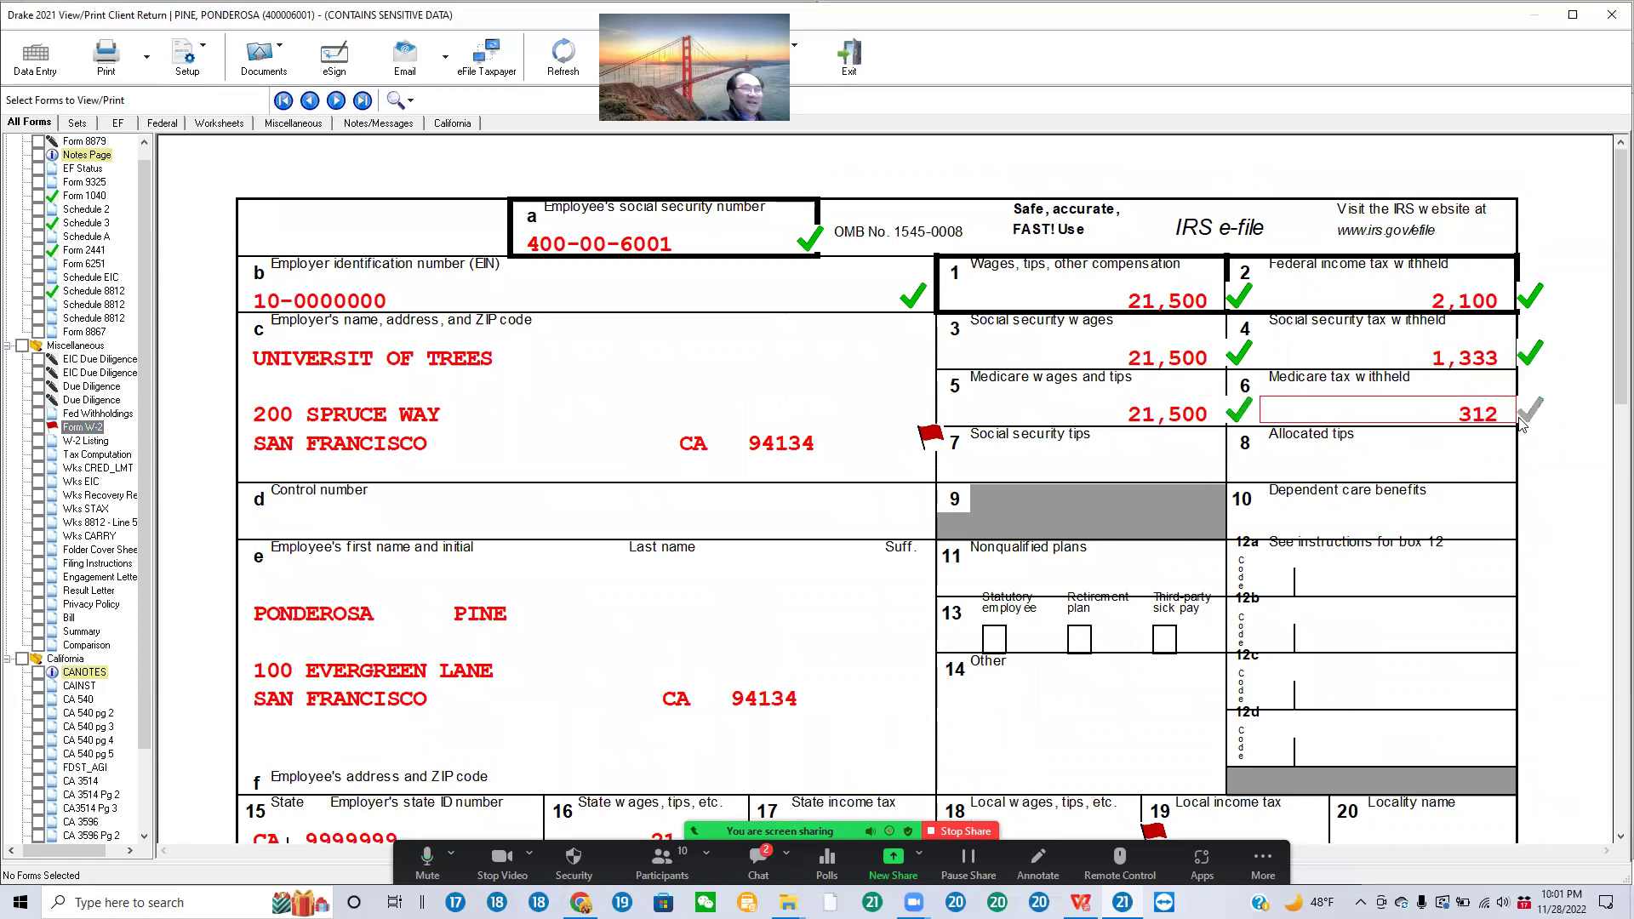
{"action": "left_click", "coordinate": [913, 445]}
{"action": "scroll", "coordinate": [914, 451], "scroll_direction": "down", "scroll_amount": 2}
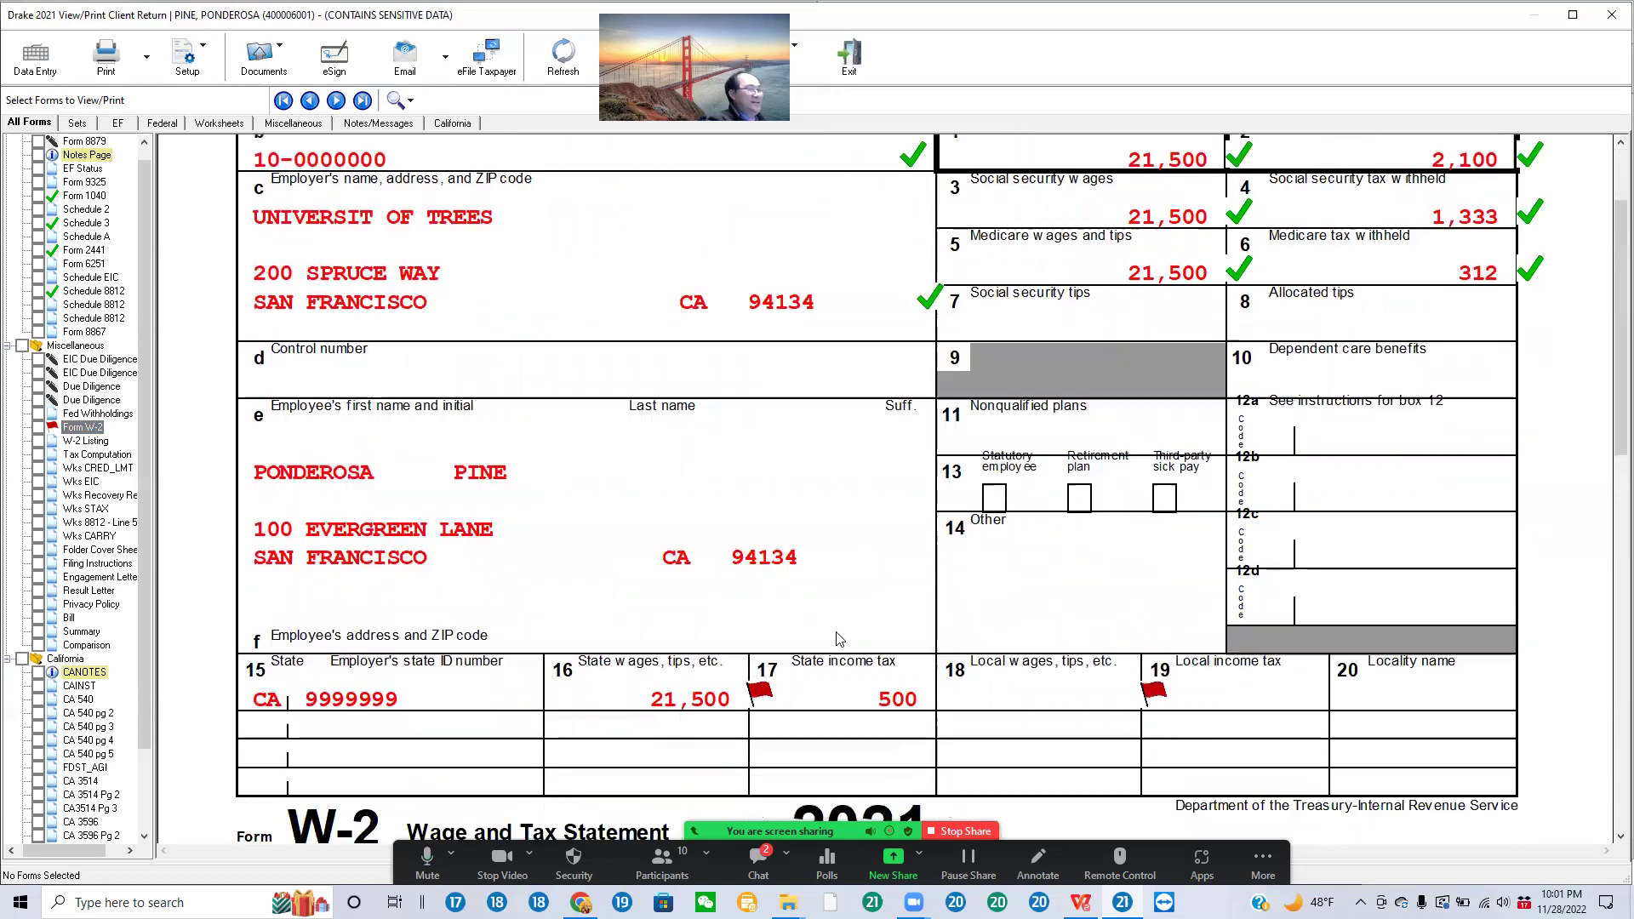
Step: Tick-mark W-2 boxes 17 and 16 and the EIN, then show the EIC Due Diligence Assistant
{"action": "left_click", "coordinate": [944, 626]}
{"action": "left_click", "coordinate": [752, 623]}
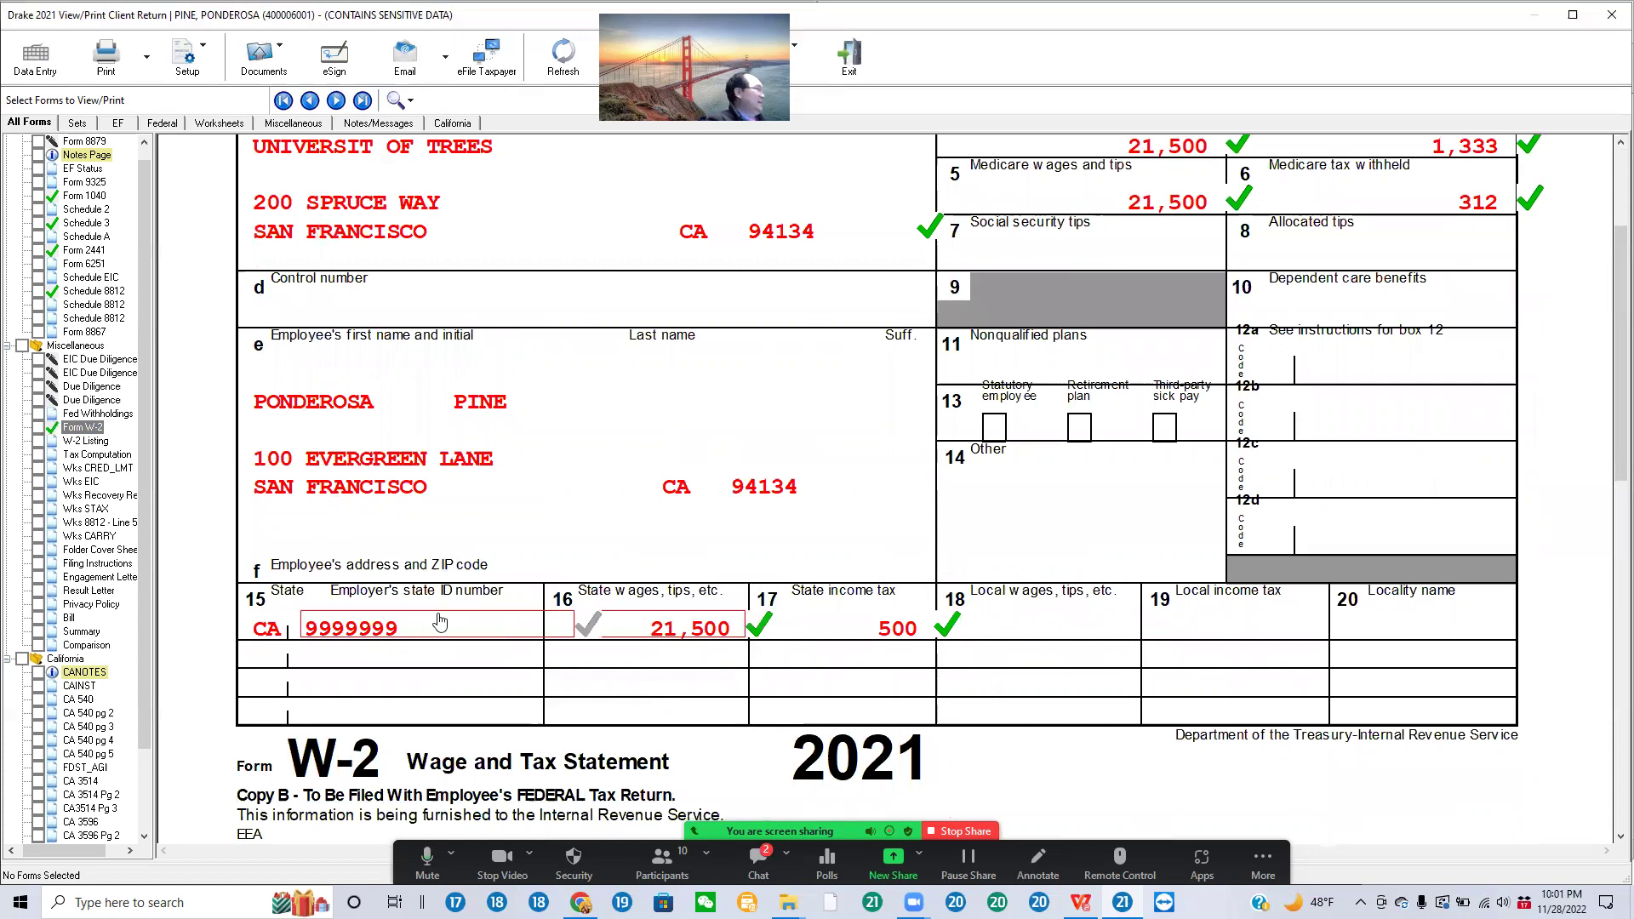
{"action": "scroll", "coordinate": [766, 477], "scroll_direction": "up", "scroll_amount": 2}
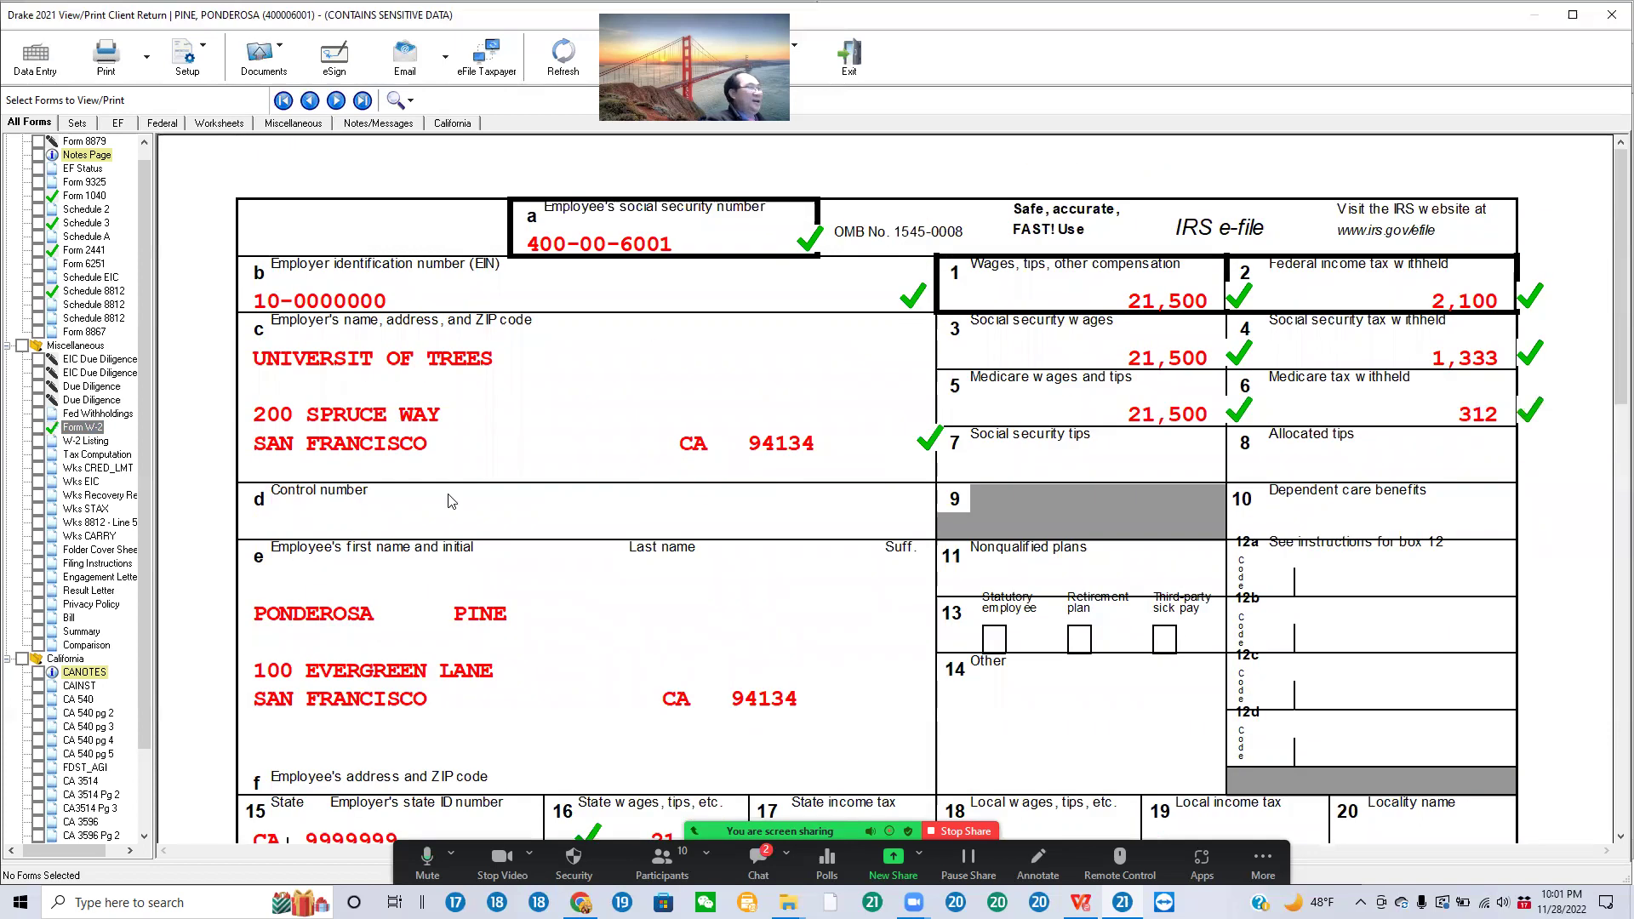
{"action": "left_click", "coordinate": [350, 300]}
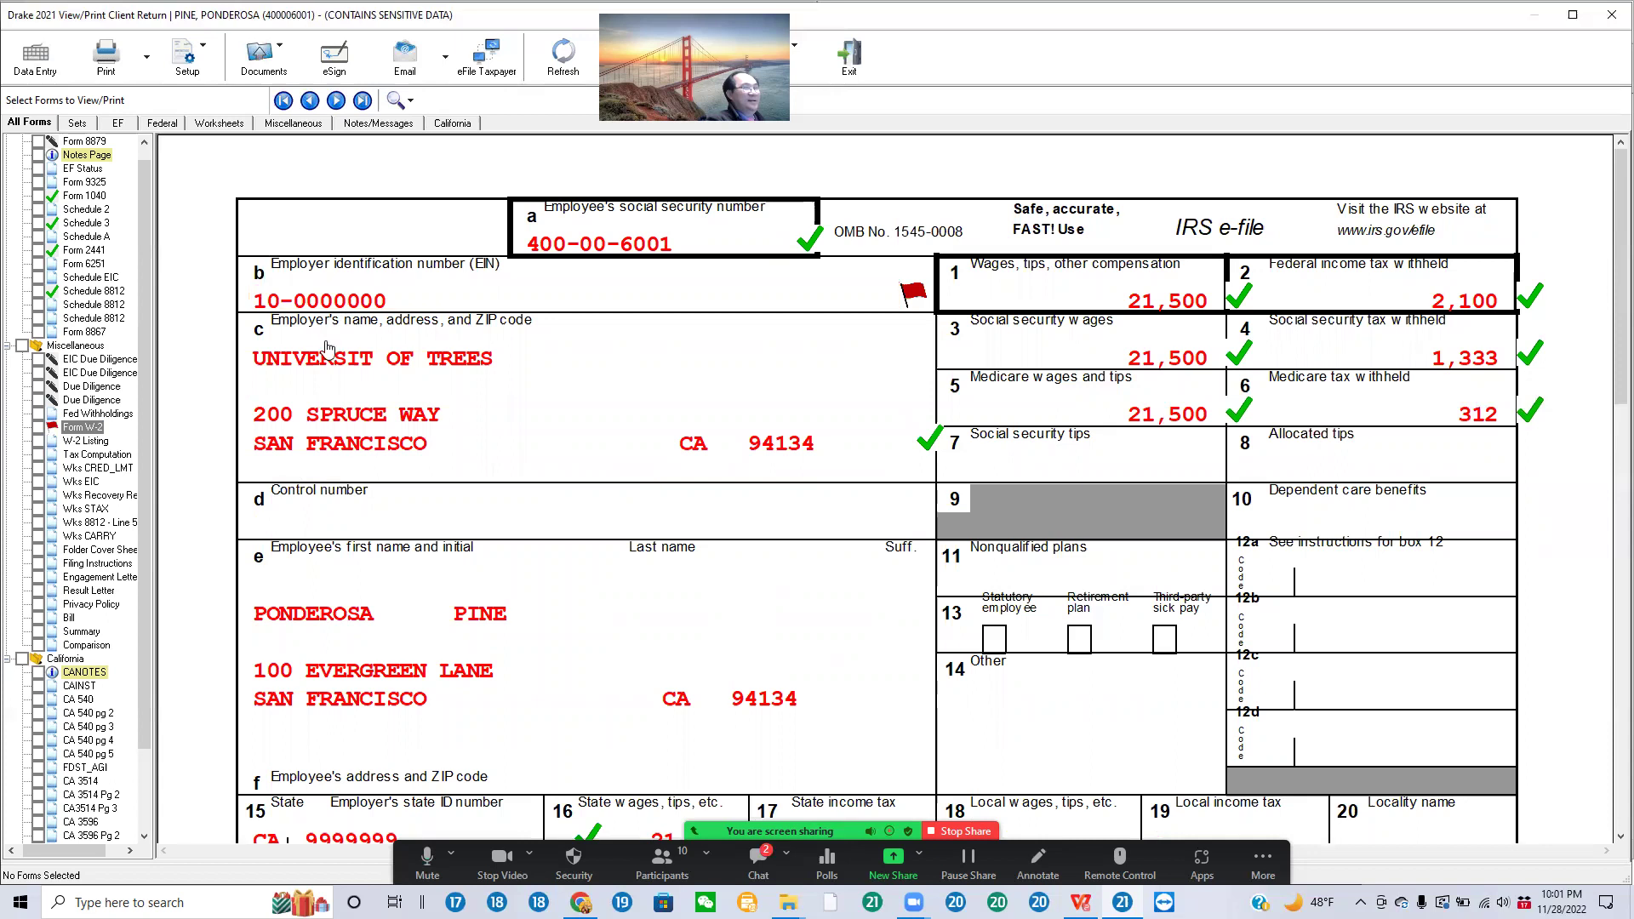
{"action": "left_click", "coordinate": [890, 304]}
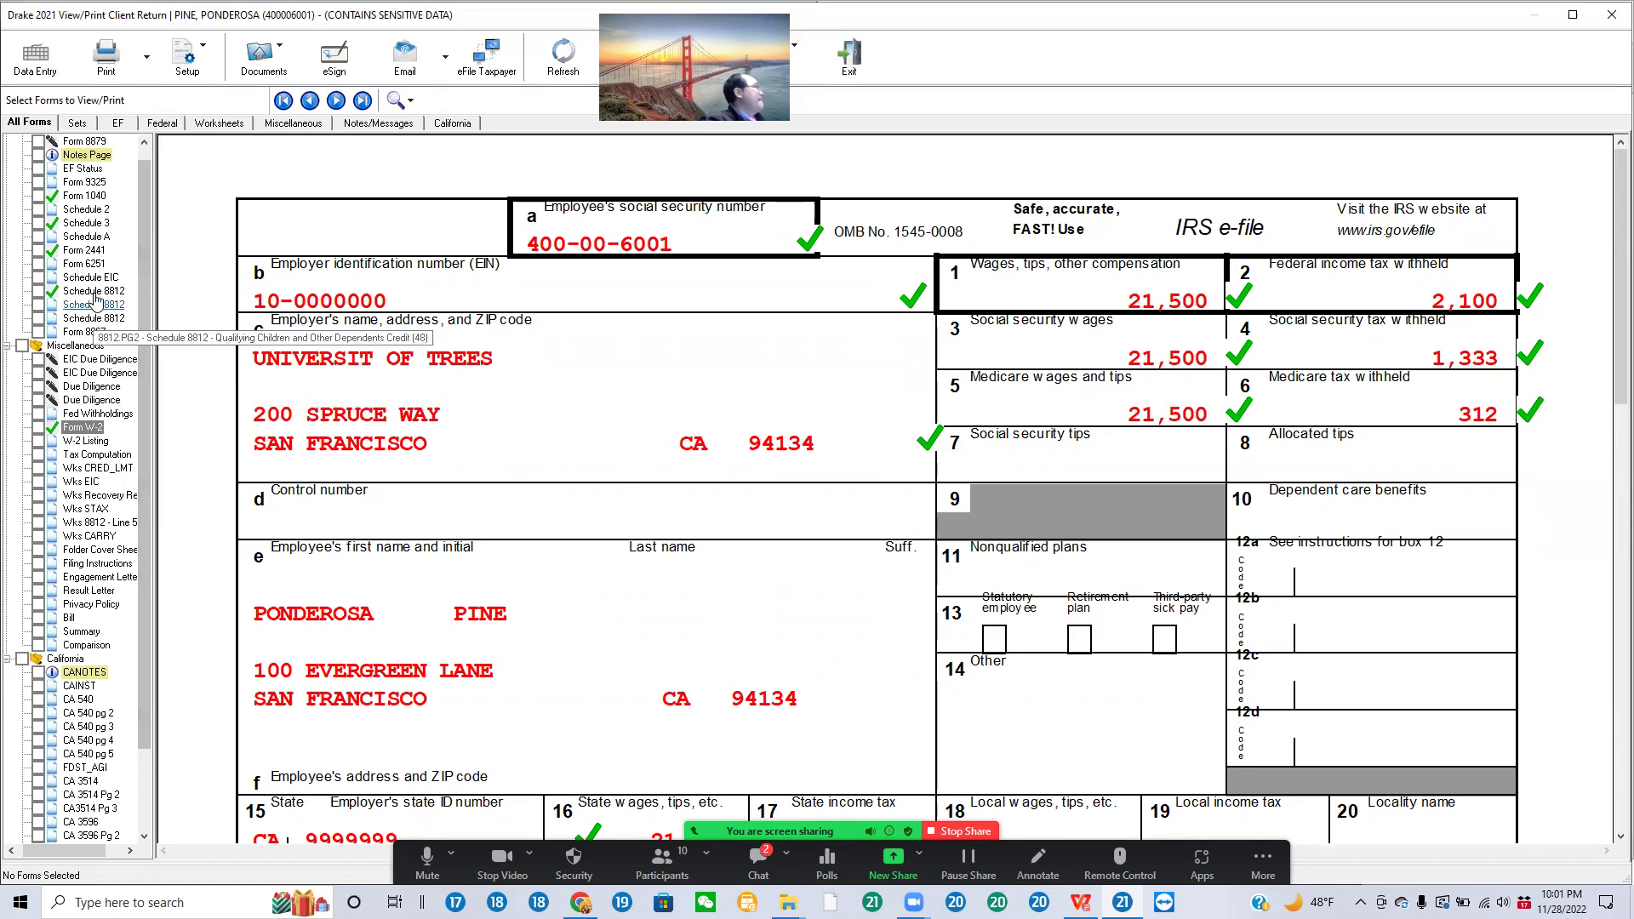
{"action": "left_click", "coordinate": [107, 360]}
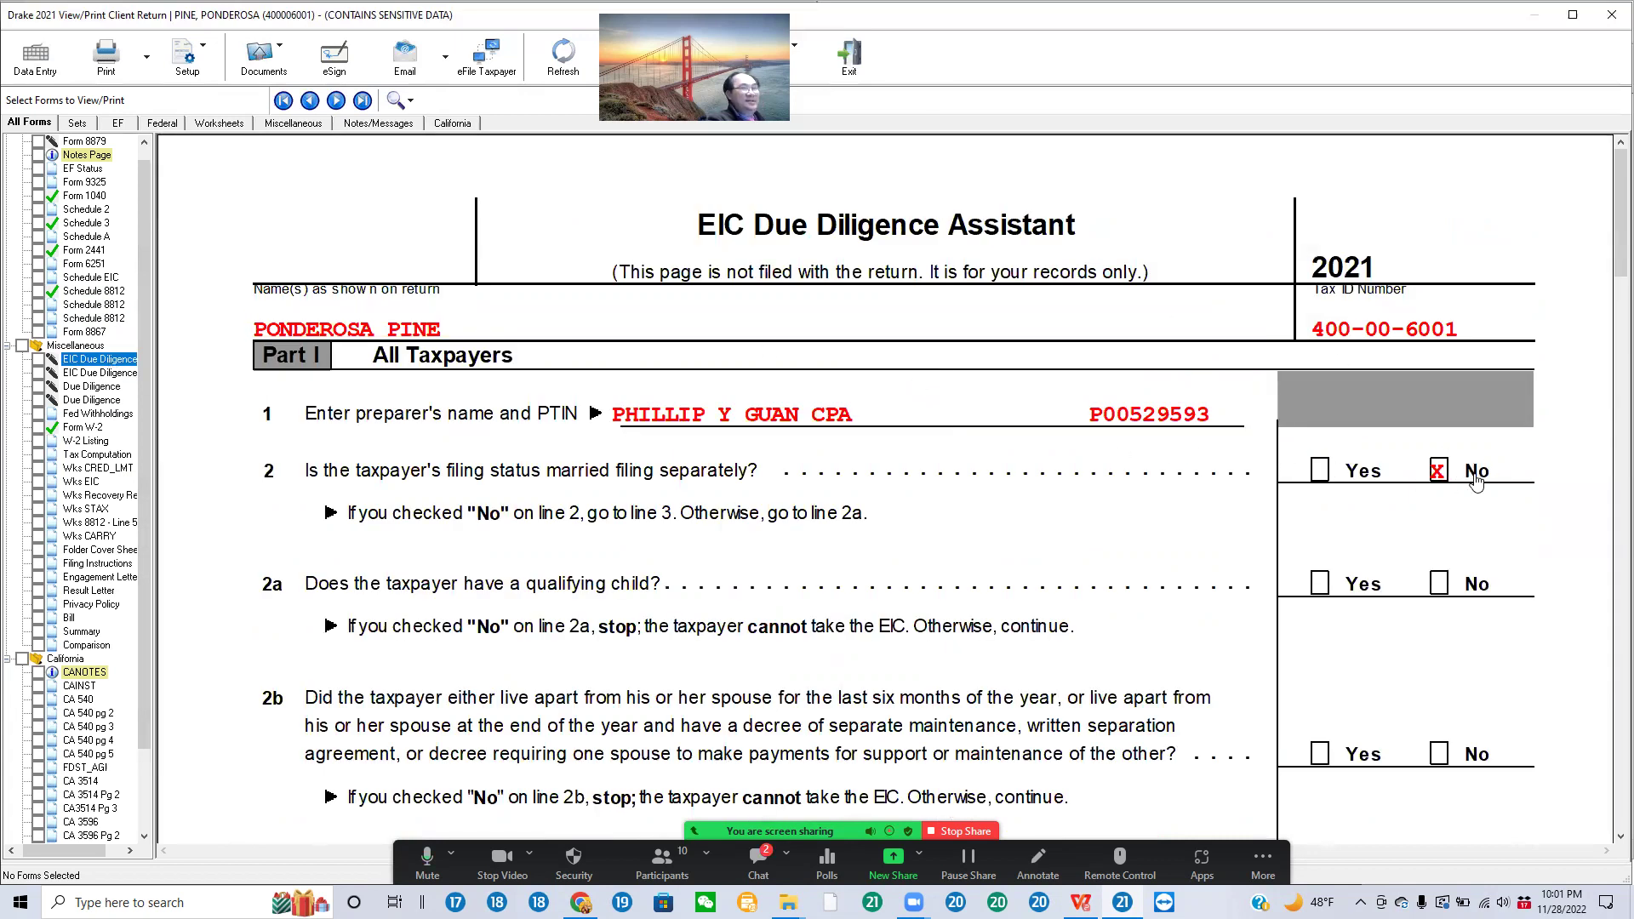
Step: Page through EIC due diligence Part III, additional, and Head of Household due diligence pages
{"action": "scroll", "coordinate": [1359, 562], "scroll_direction": "down", "scroll_amount": 5}
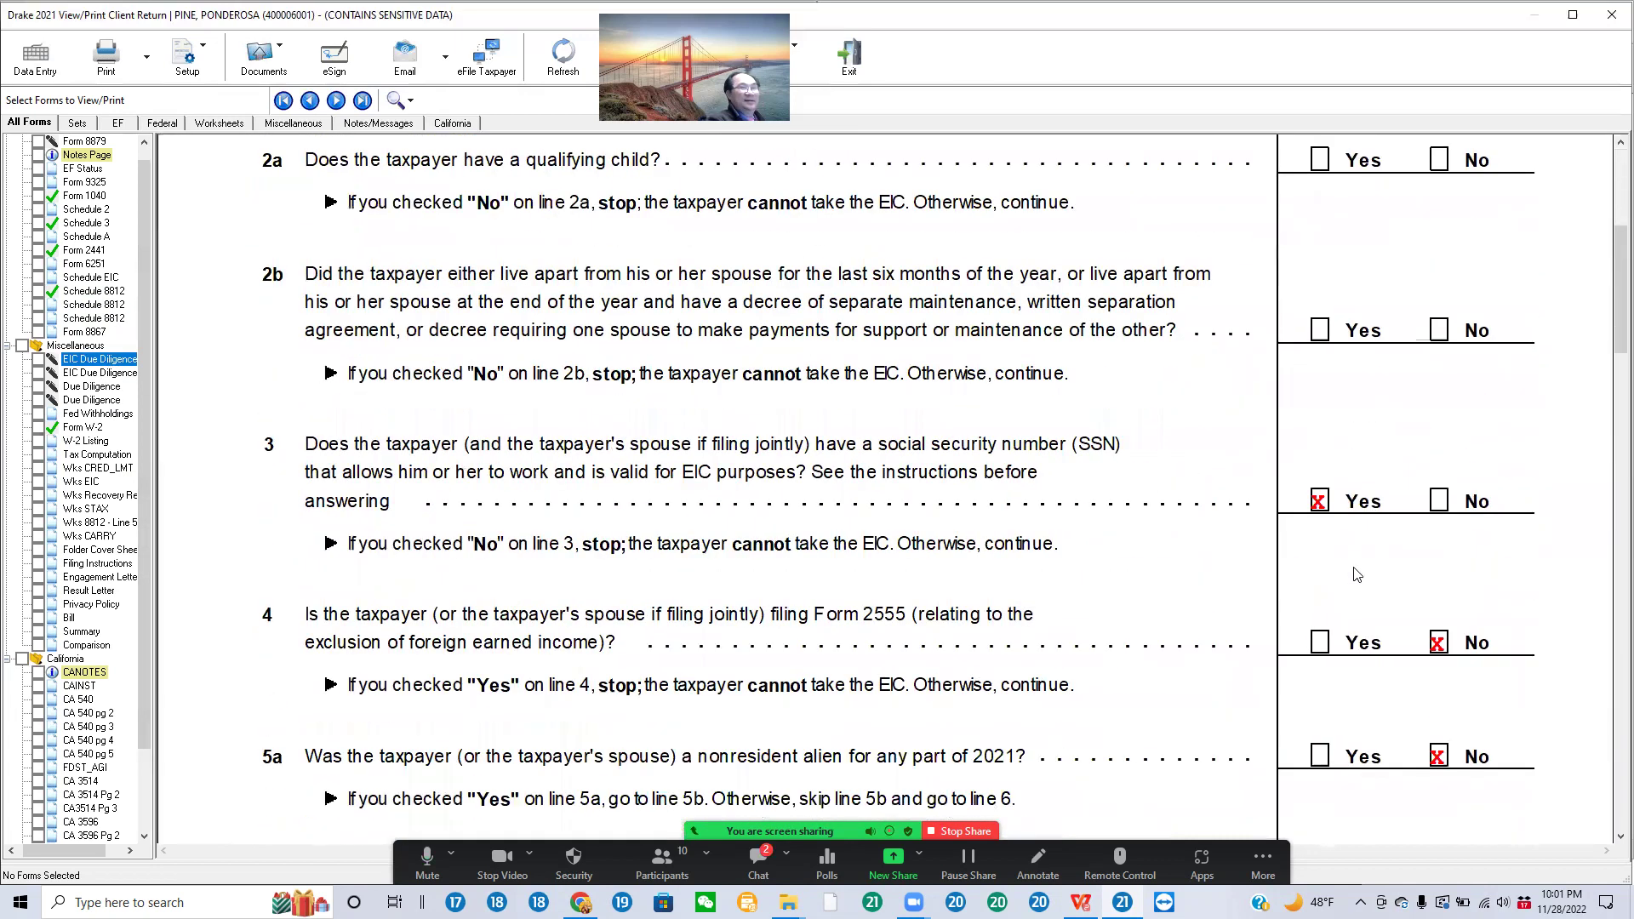
{"action": "left_click", "coordinate": [98, 373]}
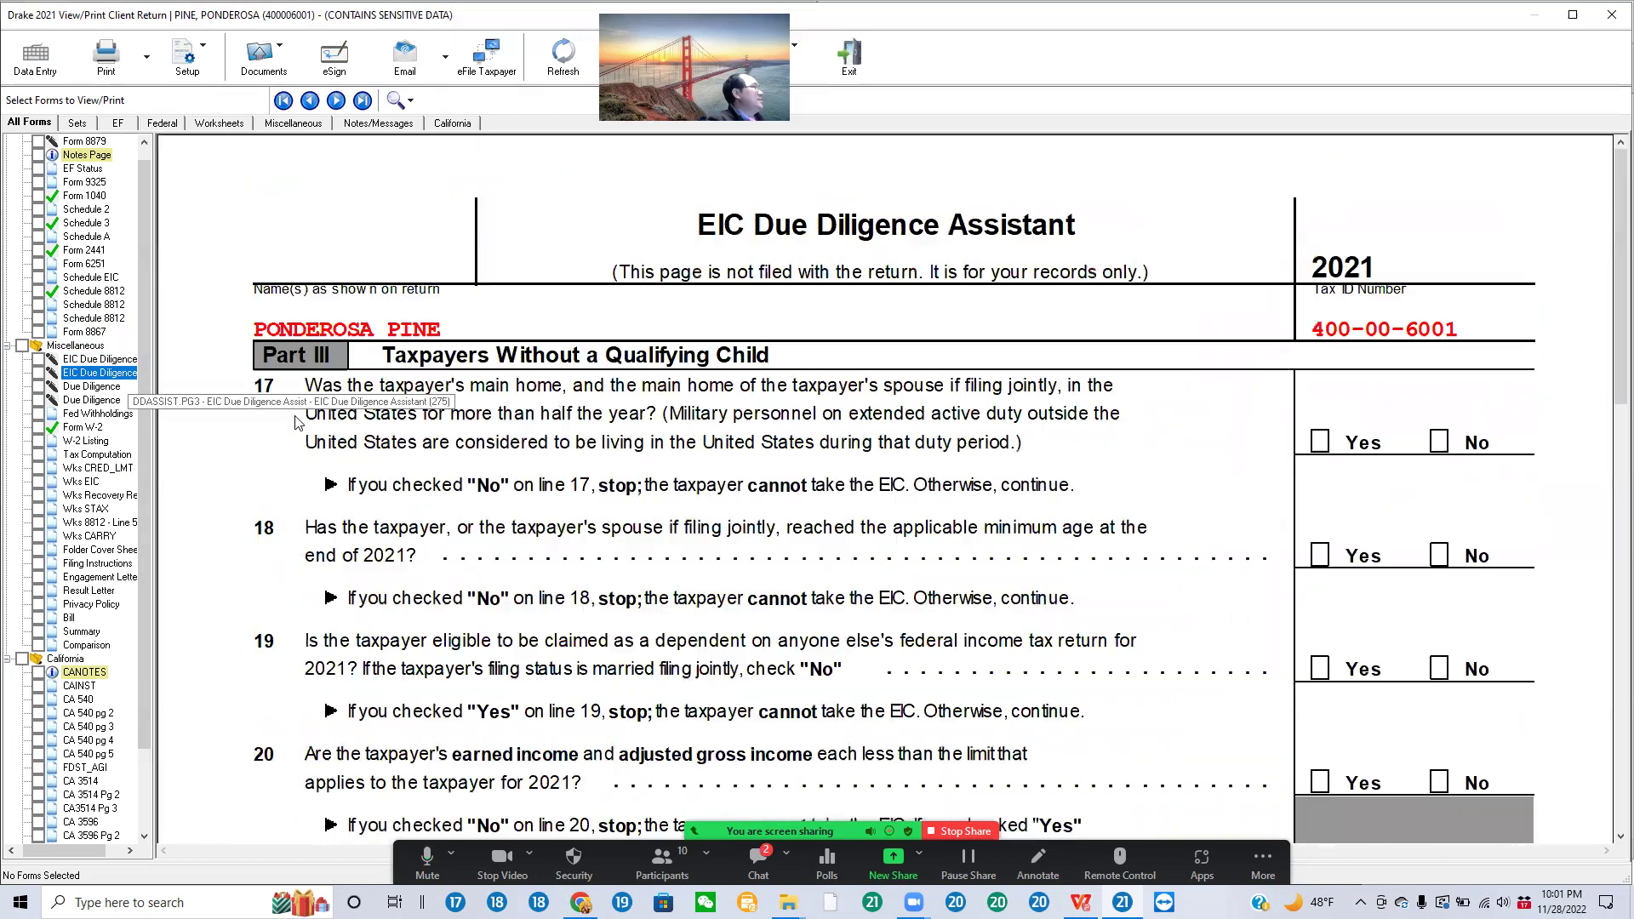
{"action": "scroll", "coordinate": [1550, 434], "scroll_direction": "down", "scroll_amount": 12}
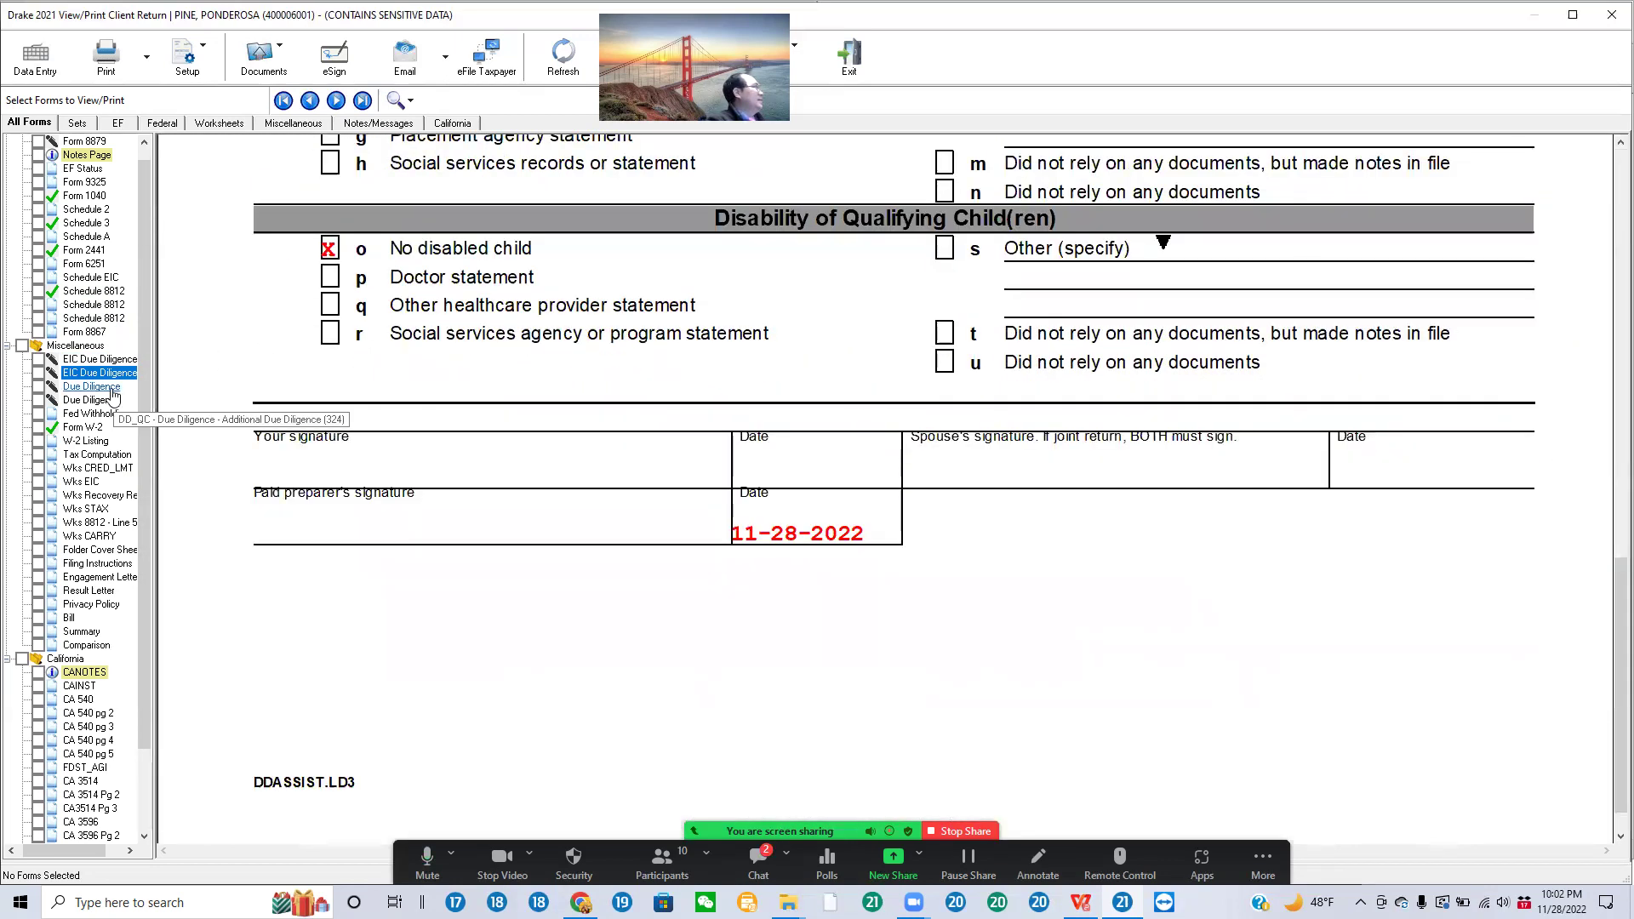
{"action": "left_click", "coordinate": [91, 386]}
{"action": "scroll", "coordinate": [1452, 470], "scroll_direction": "down", "scroll_amount": 15}
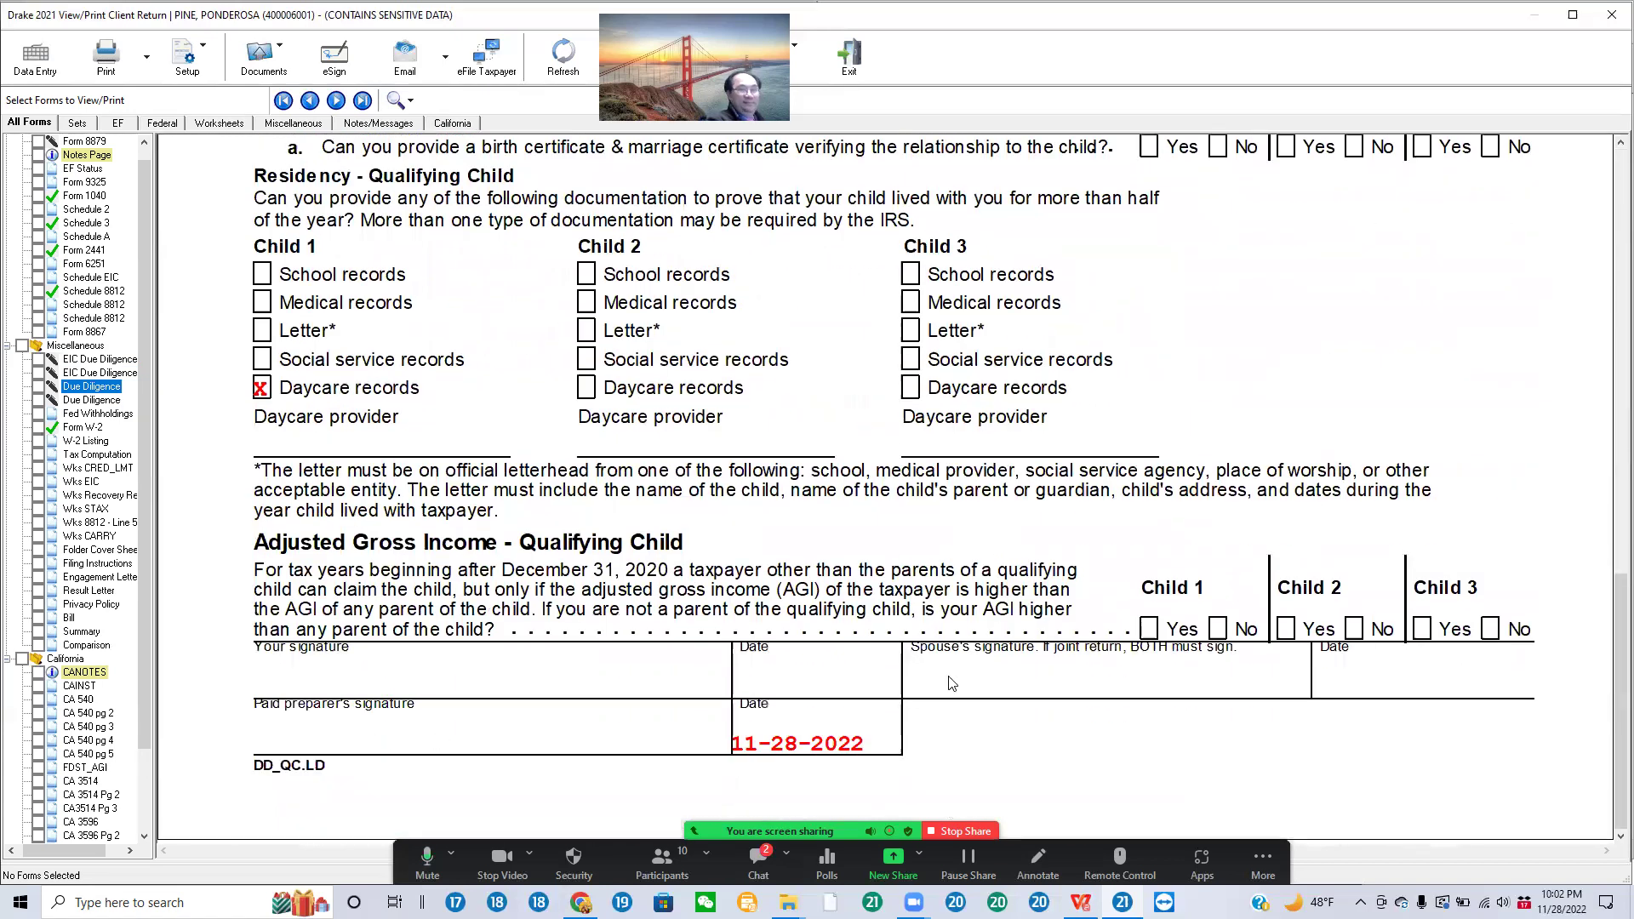
{"action": "left_click", "coordinate": [91, 400]}
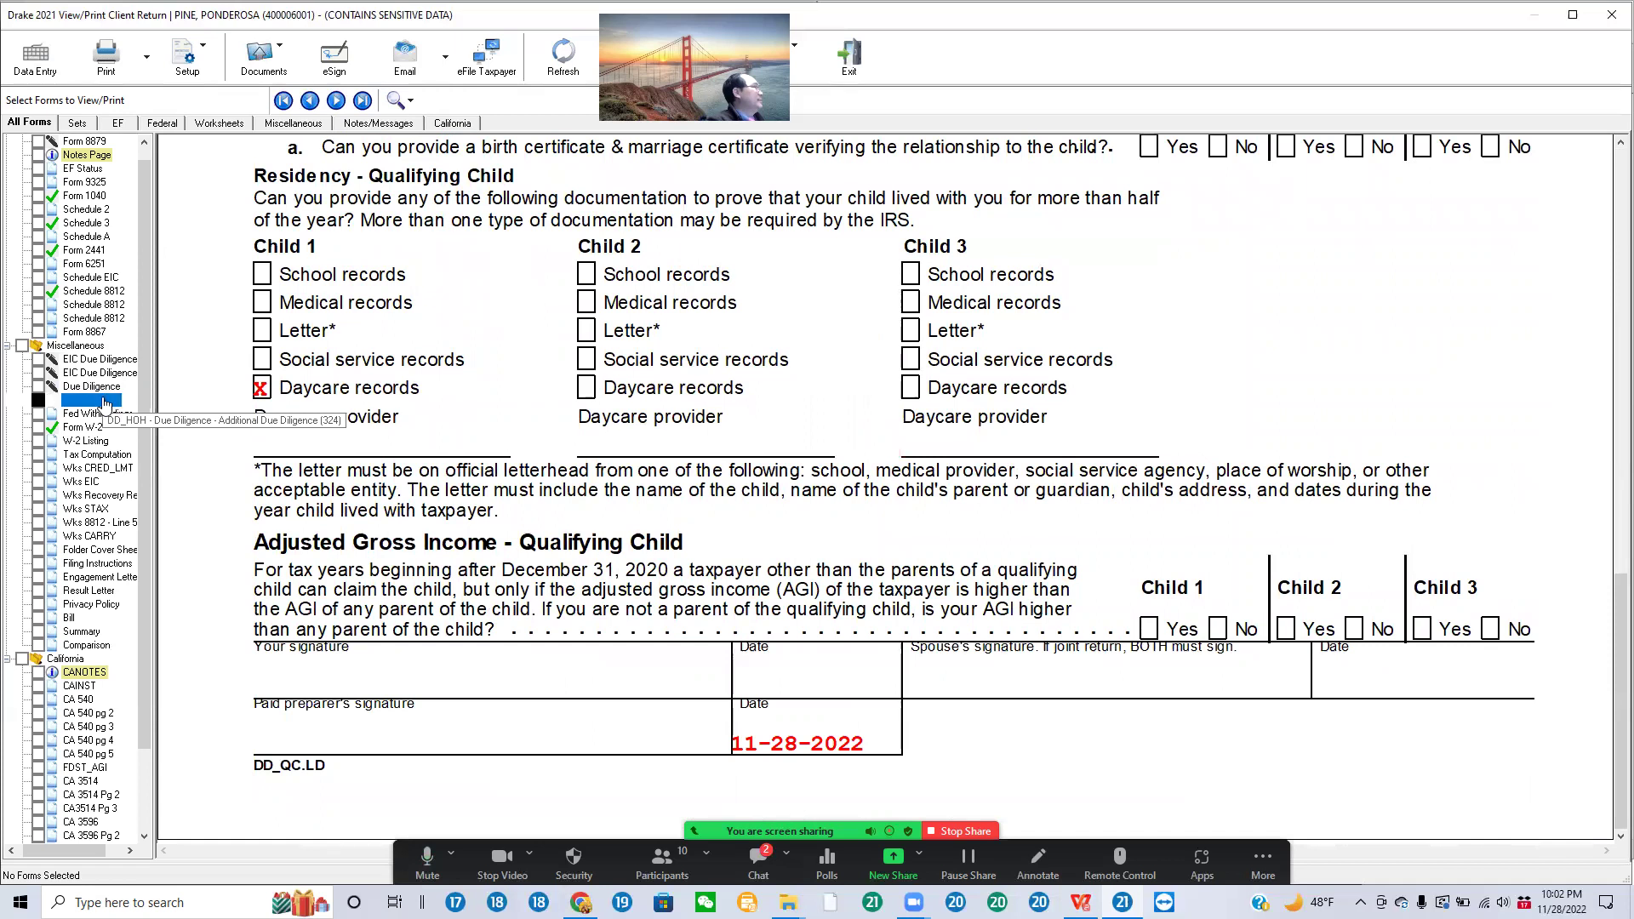
{"action": "scroll", "coordinate": [1319, 413], "scroll_direction": "down", "scroll_amount": 5}
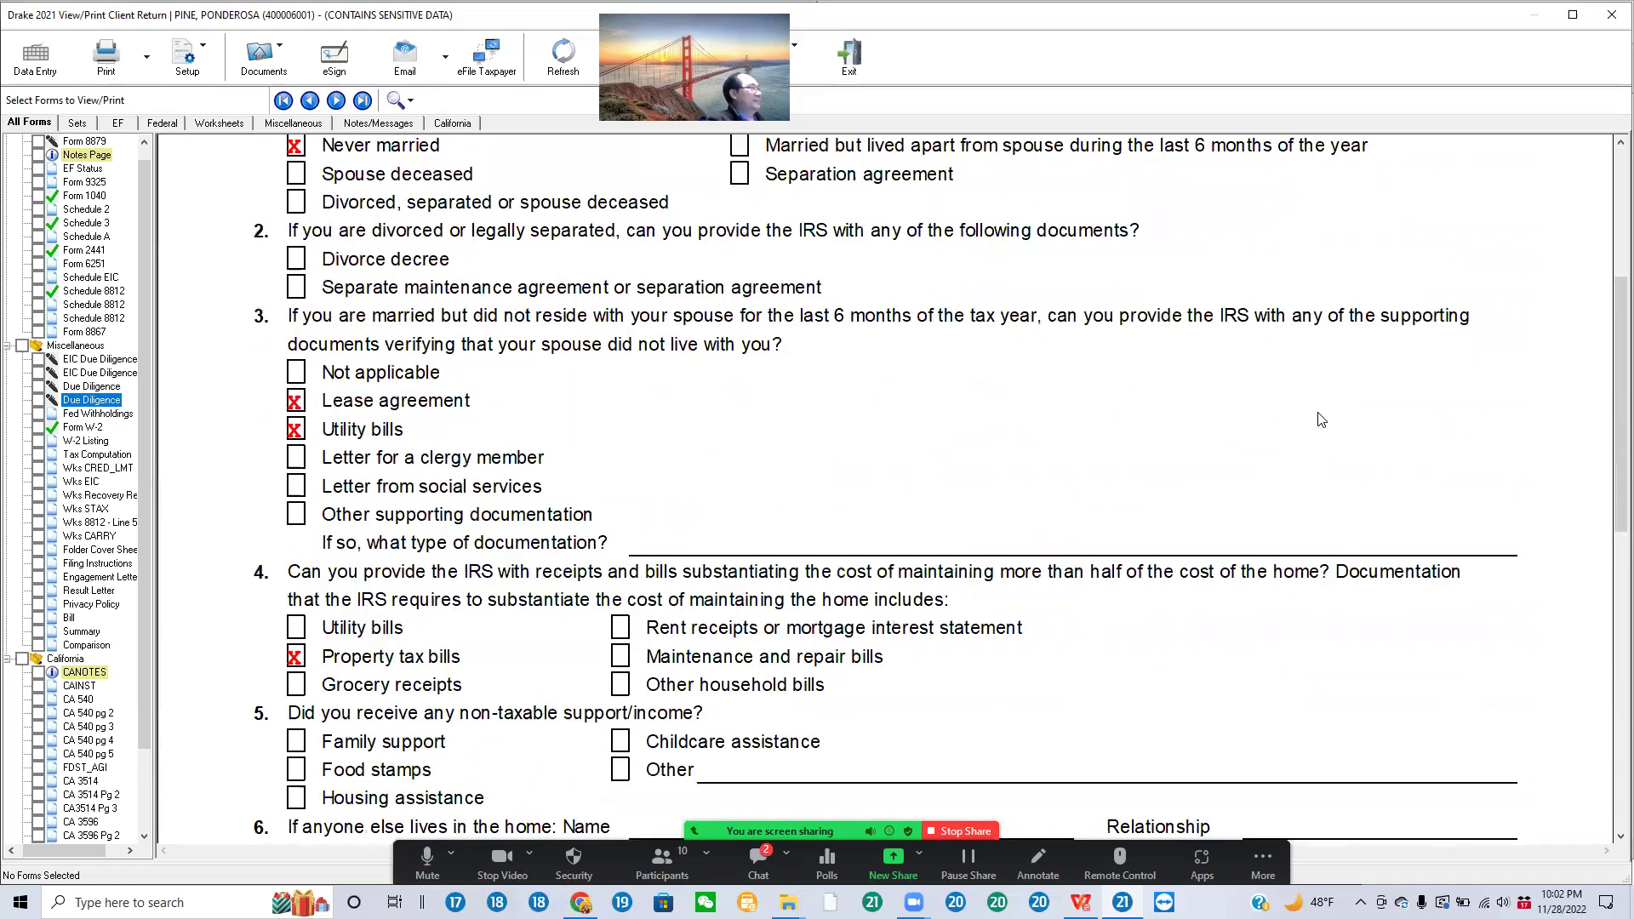
{"action": "scroll", "coordinate": [357, 374], "scroll_direction": "up", "scroll_amount": 5}
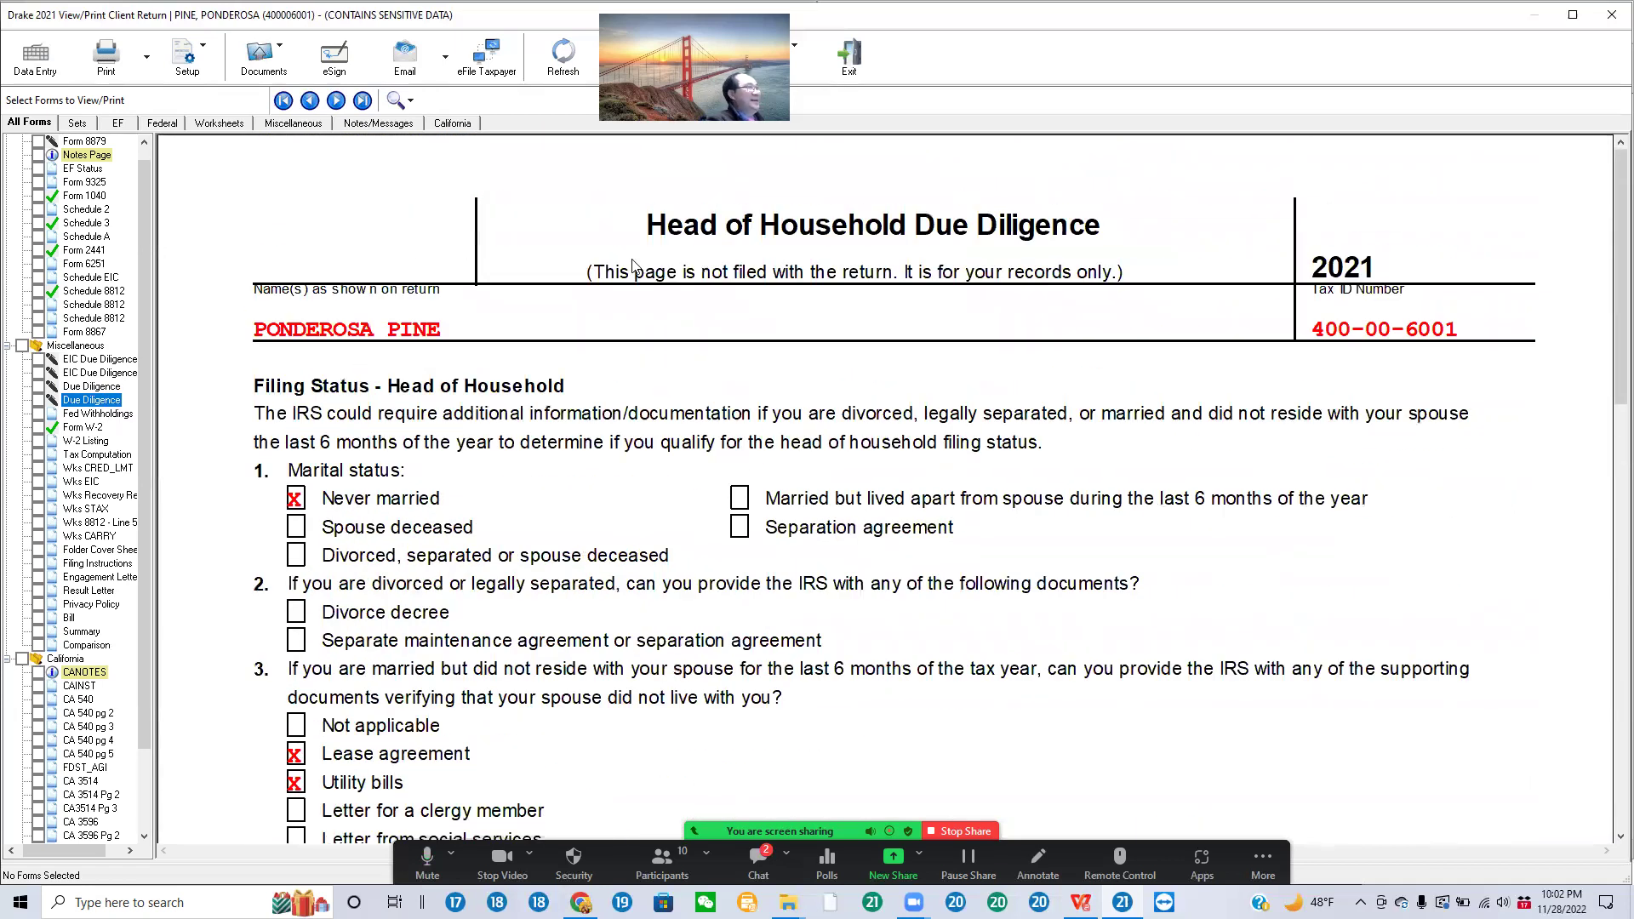
Step: Tick Never married and Lease agreement, check Schedule EIC's qualifying child, and exit to Data Entry
{"action": "left_click", "coordinate": [316, 502]}
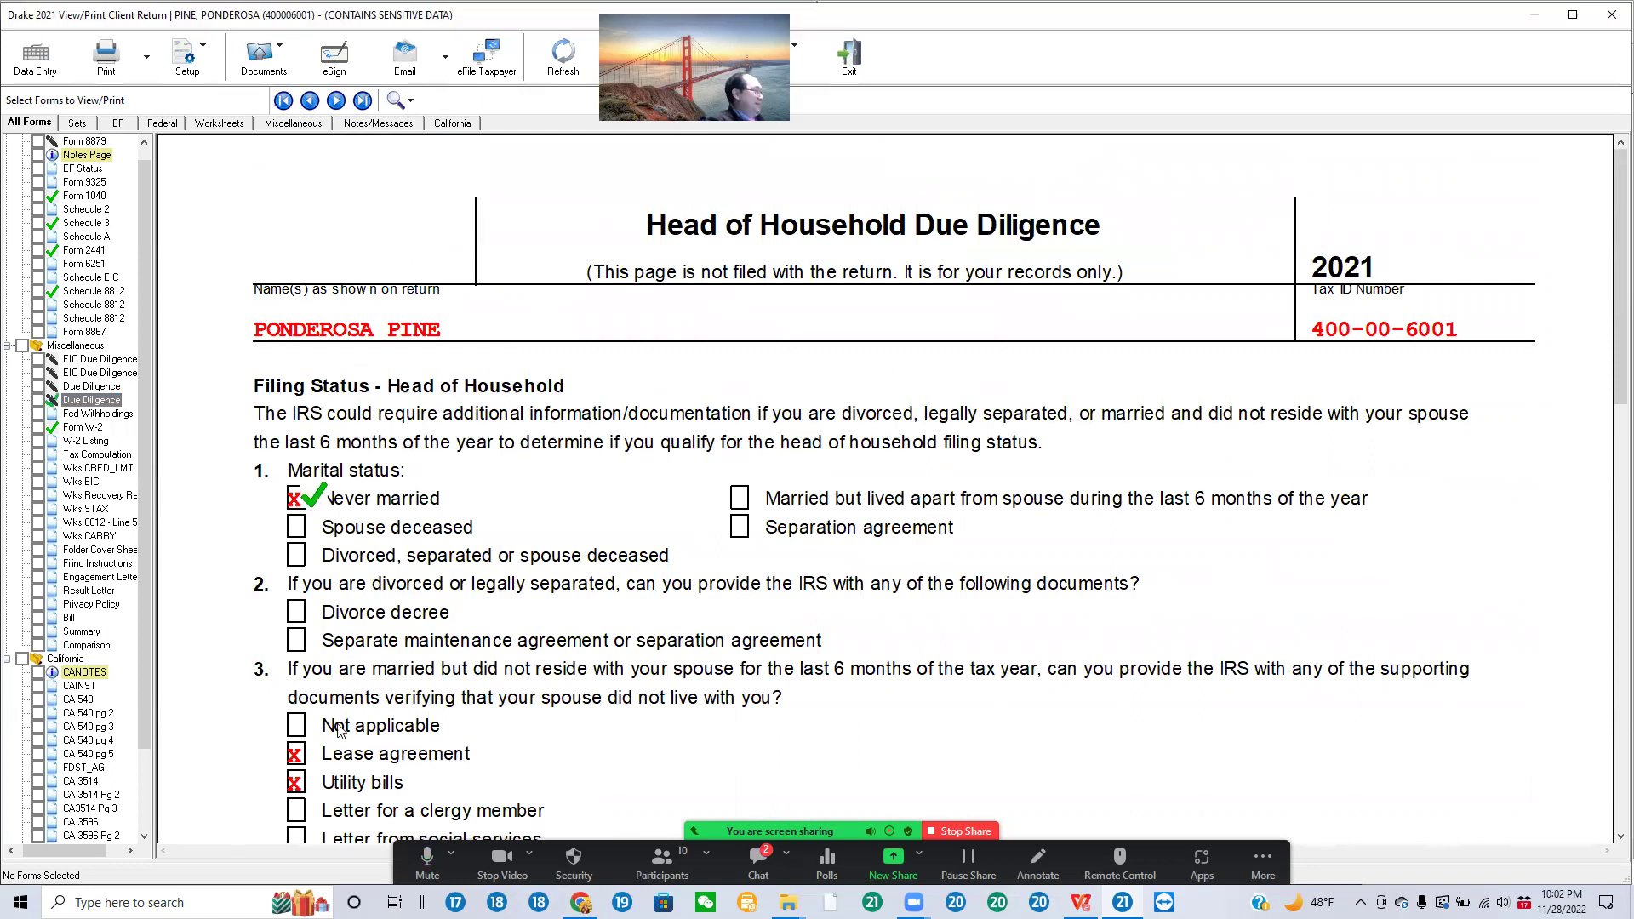
{"action": "left_click", "coordinate": [317, 756]}
{"action": "scroll", "coordinate": [174, 553], "scroll_direction": "down", "scroll_amount": 5}
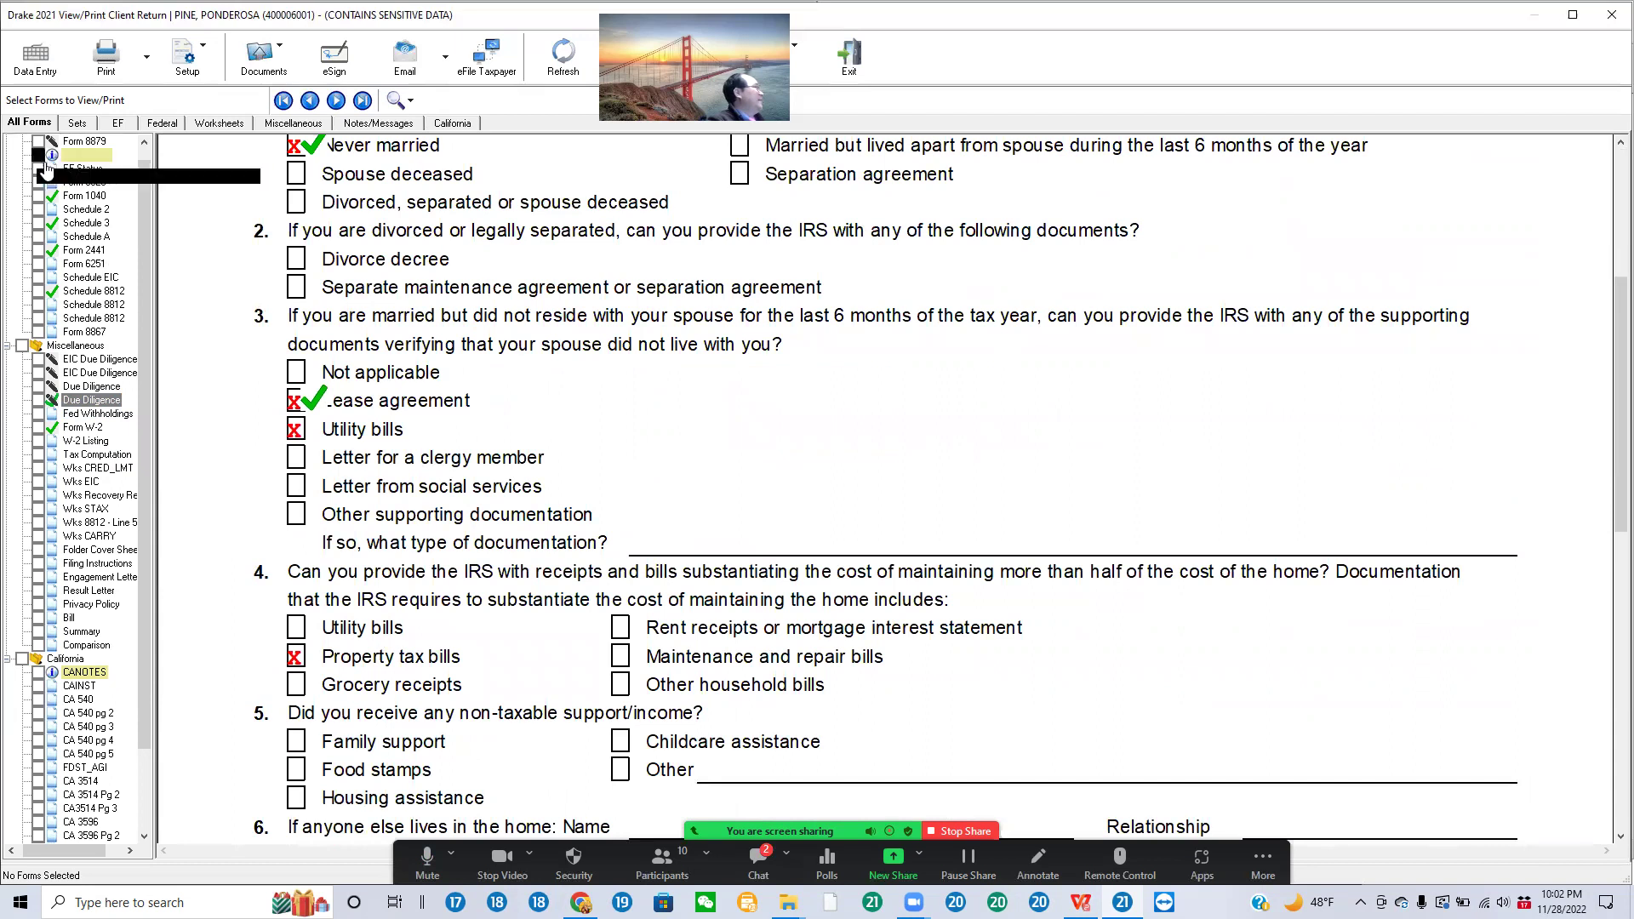
{"action": "left_click", "coordinate": [113, 283]}
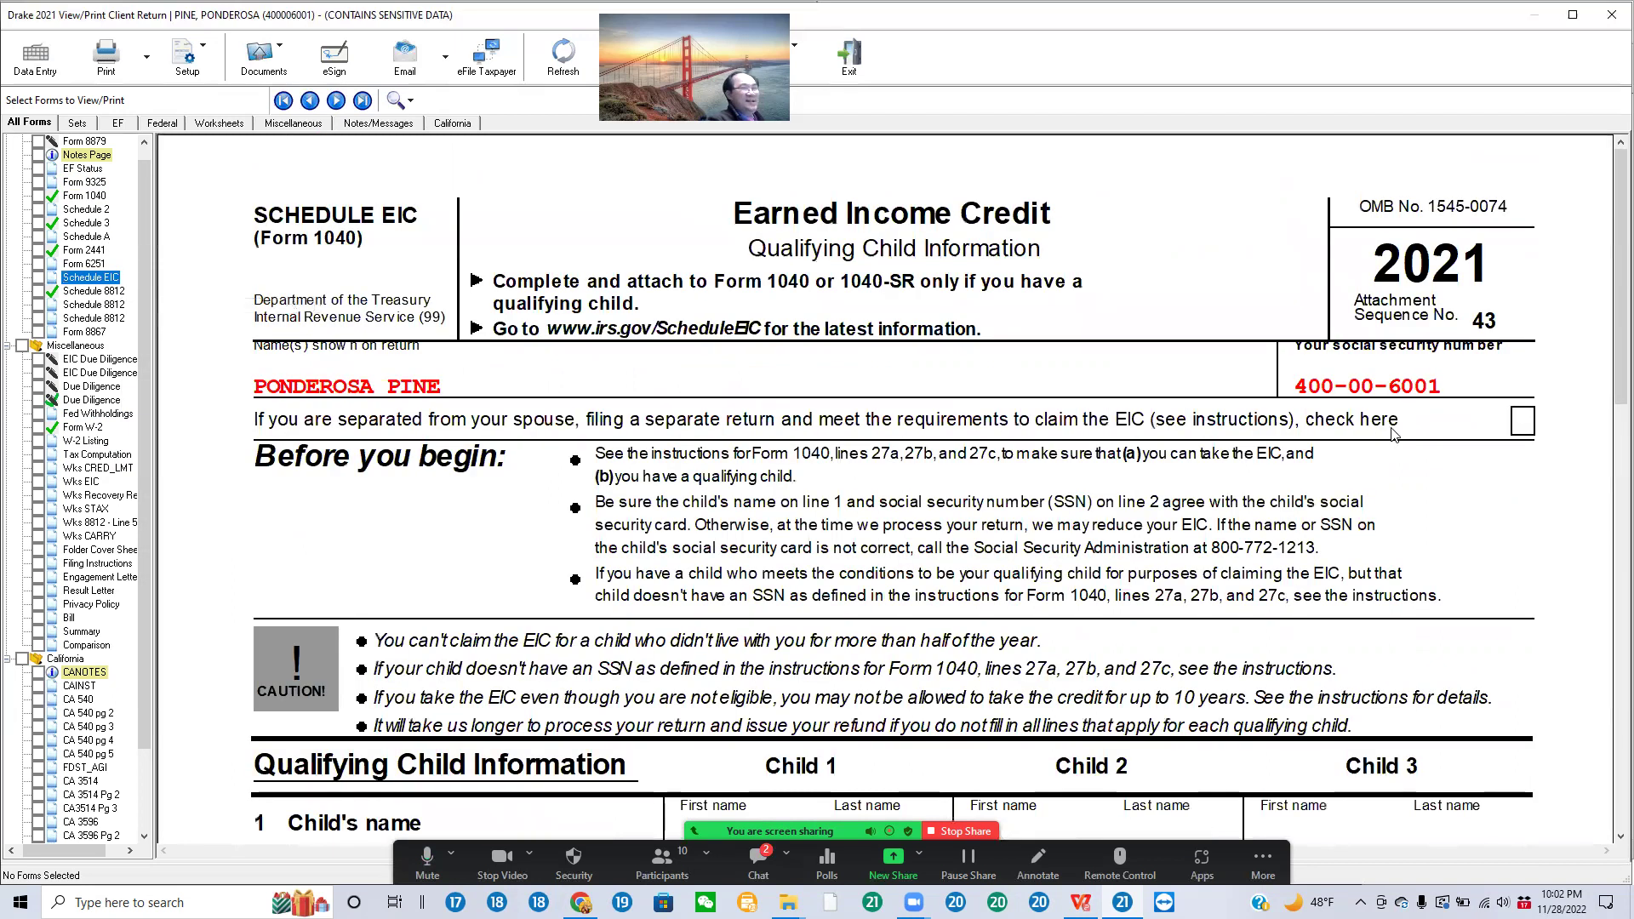
{"action": "scroll", "coordinate": [1372, 454], "scroll_direction": "down", "scroll_amount": 6}
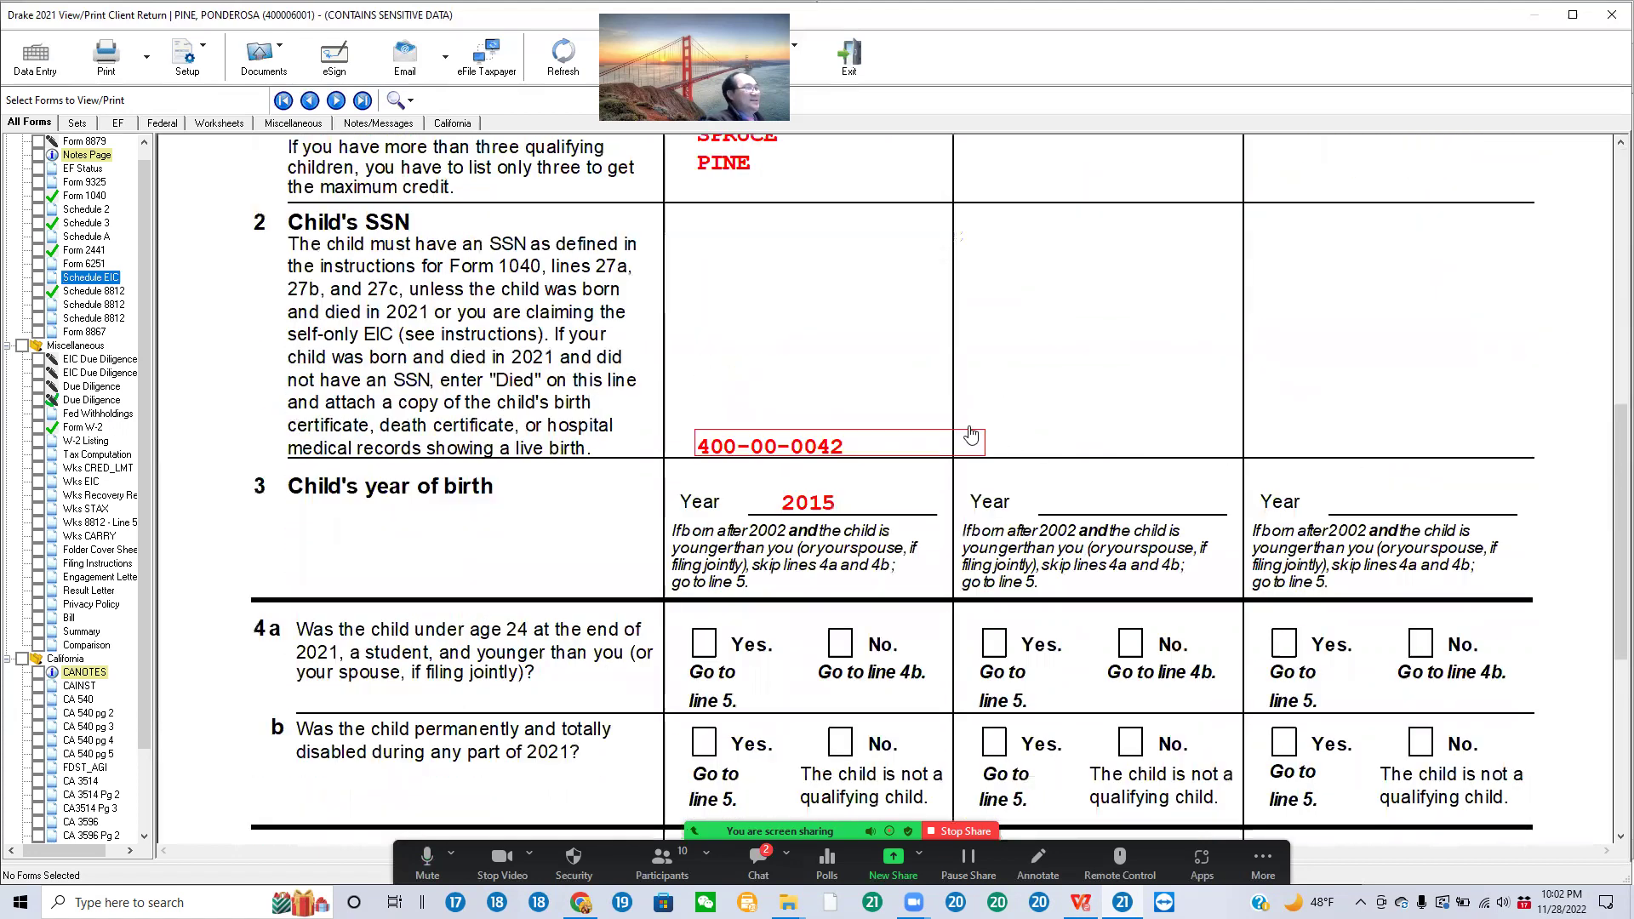
{"action": "scroll", "coordinate": [948, 431], "scroll_direction": "up", "scroll_amount": 4}
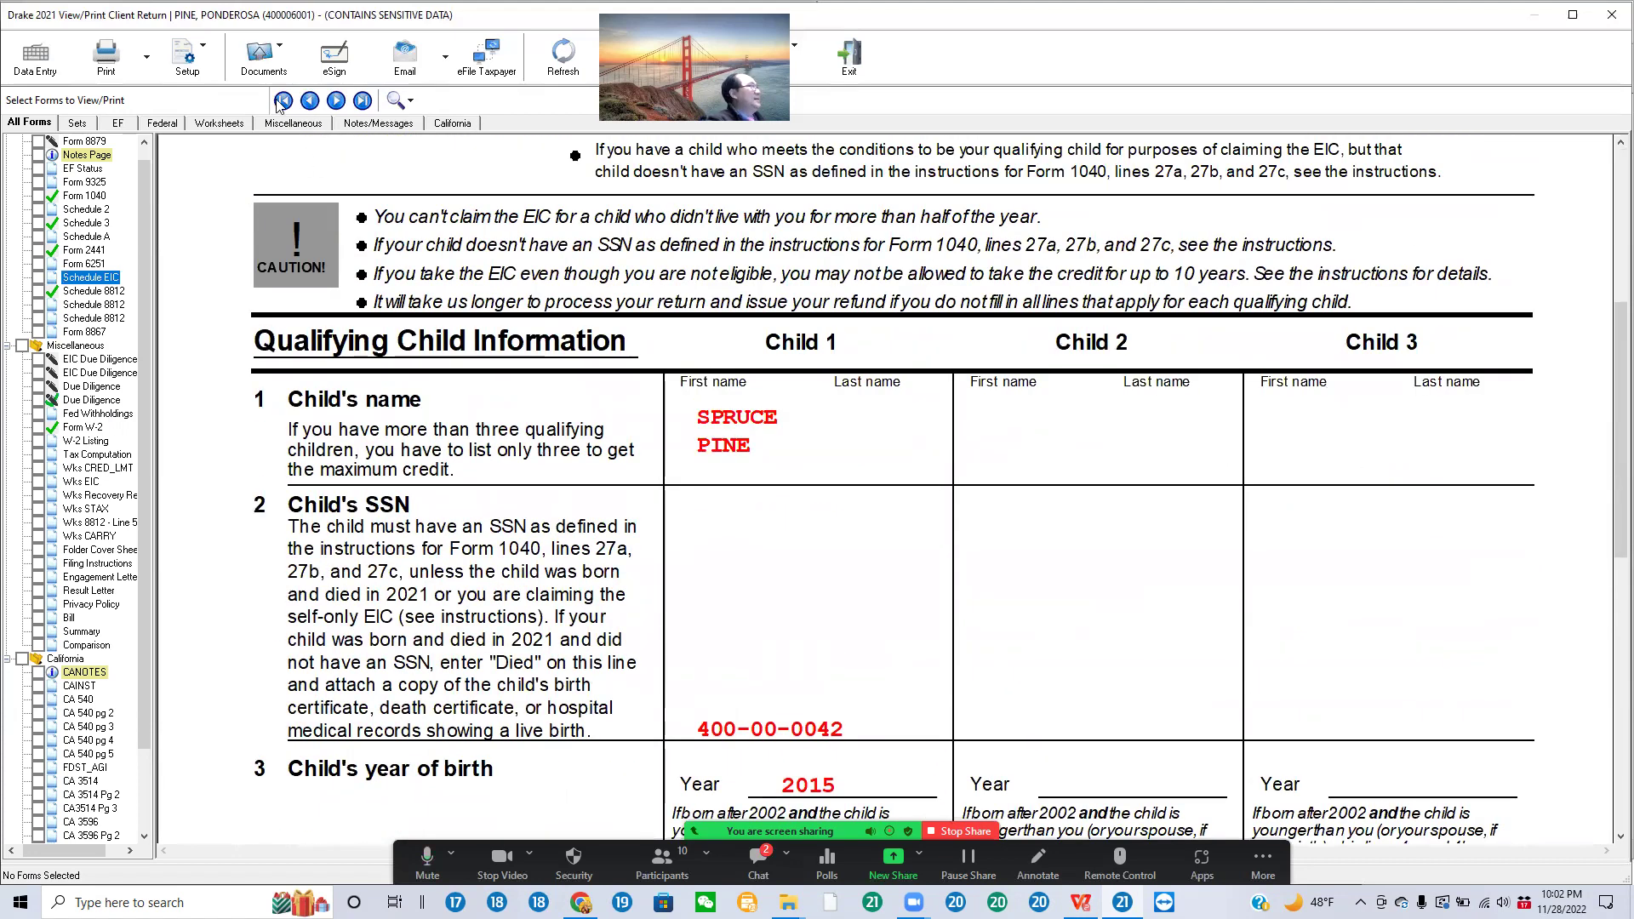
{"action": "left_click", "coordinate": [38, 58]}
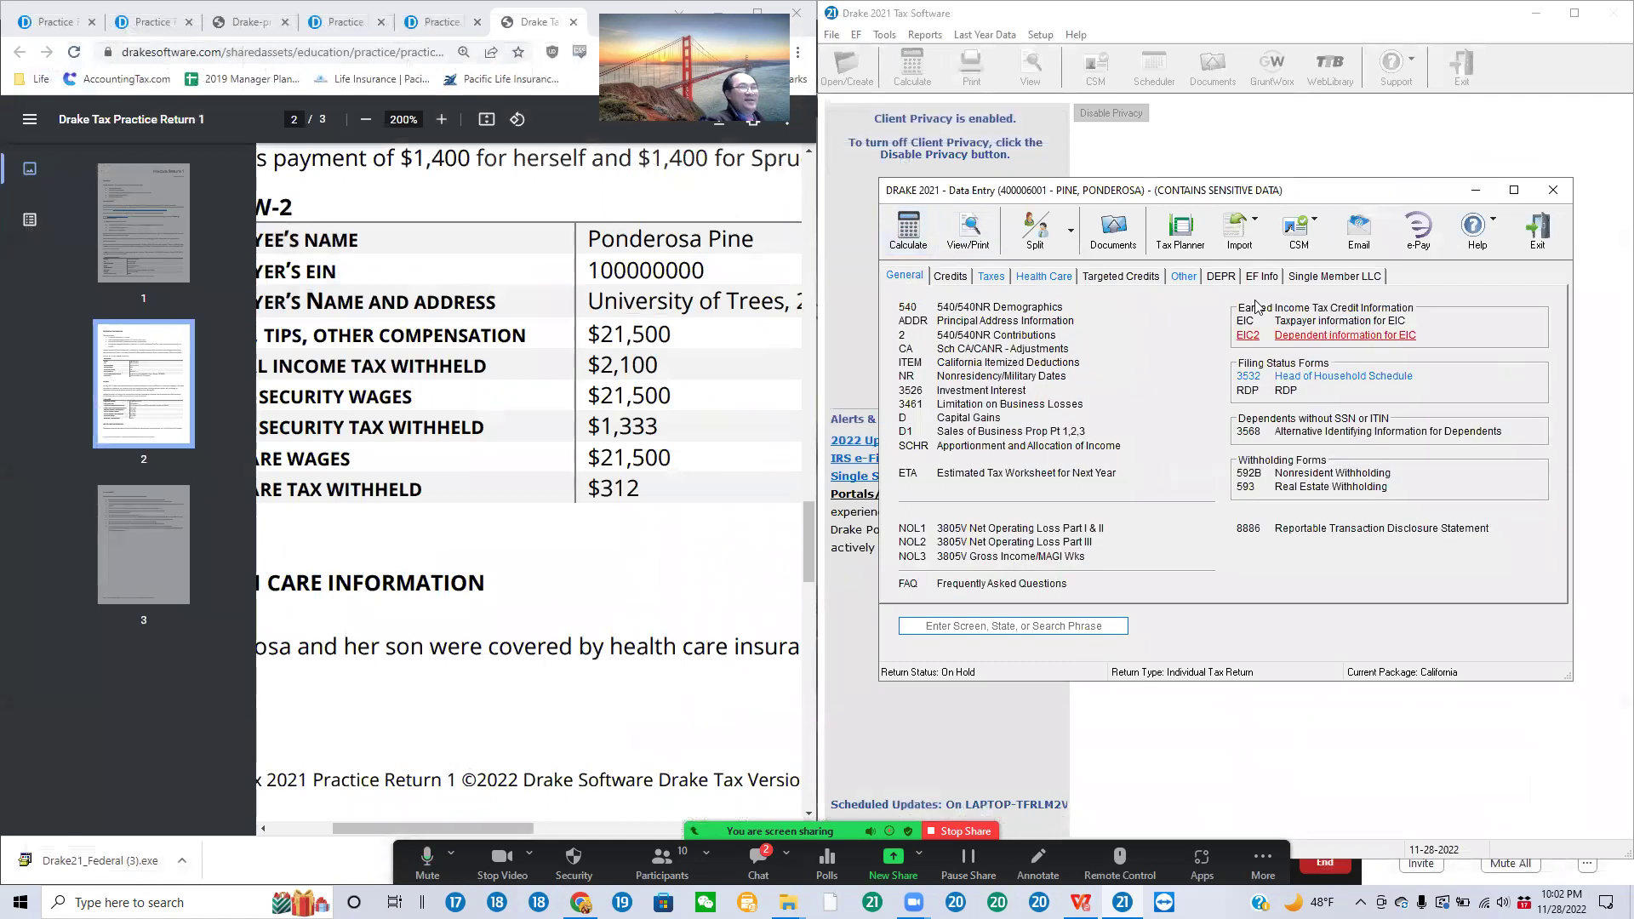
Step: Review the DD1 qualifying child due diligence screen
{"action": "left_click", "coordinate": [1553, 189]}
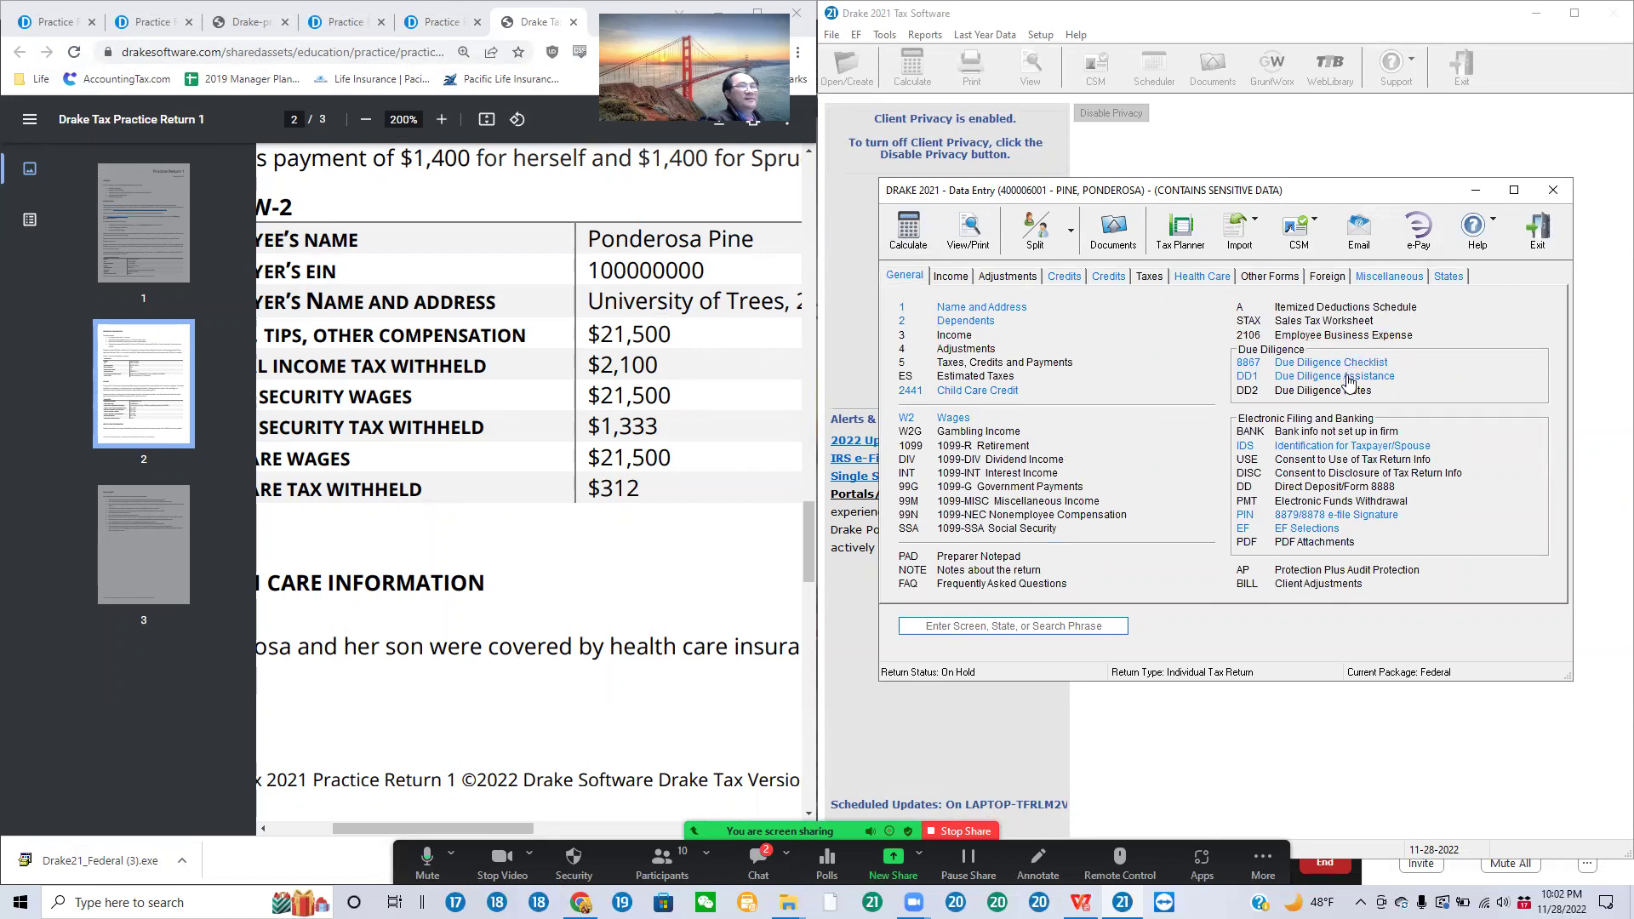
{"action": "left_click", "coordinate": [1347, 378]}
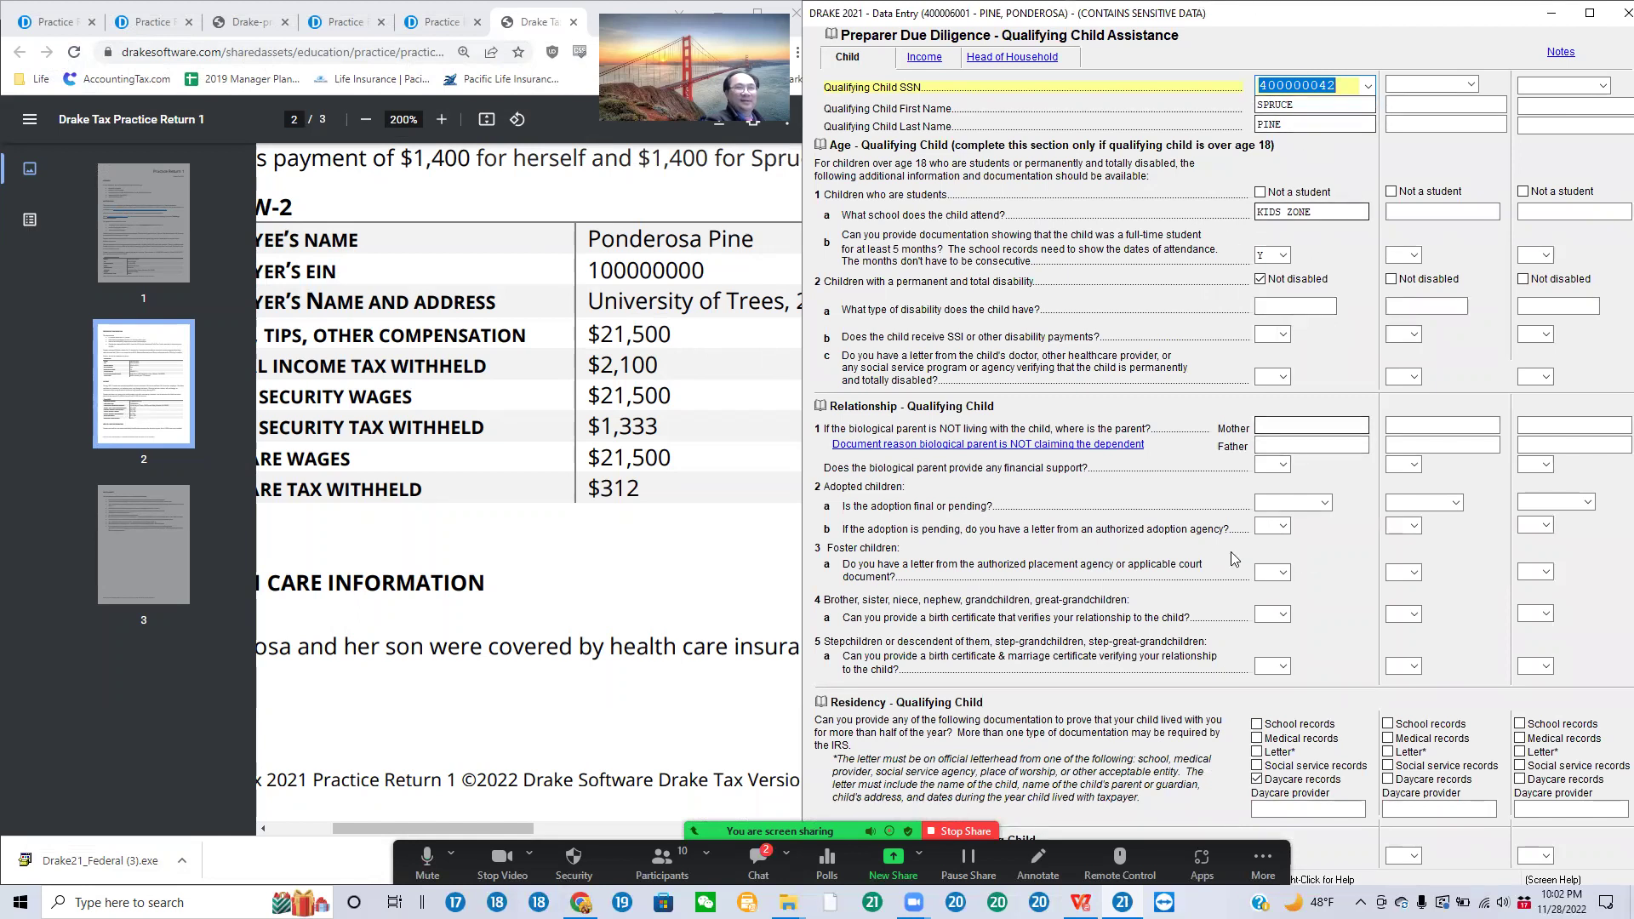
{"action": "left_click", "coordinate": [1611, 14]}
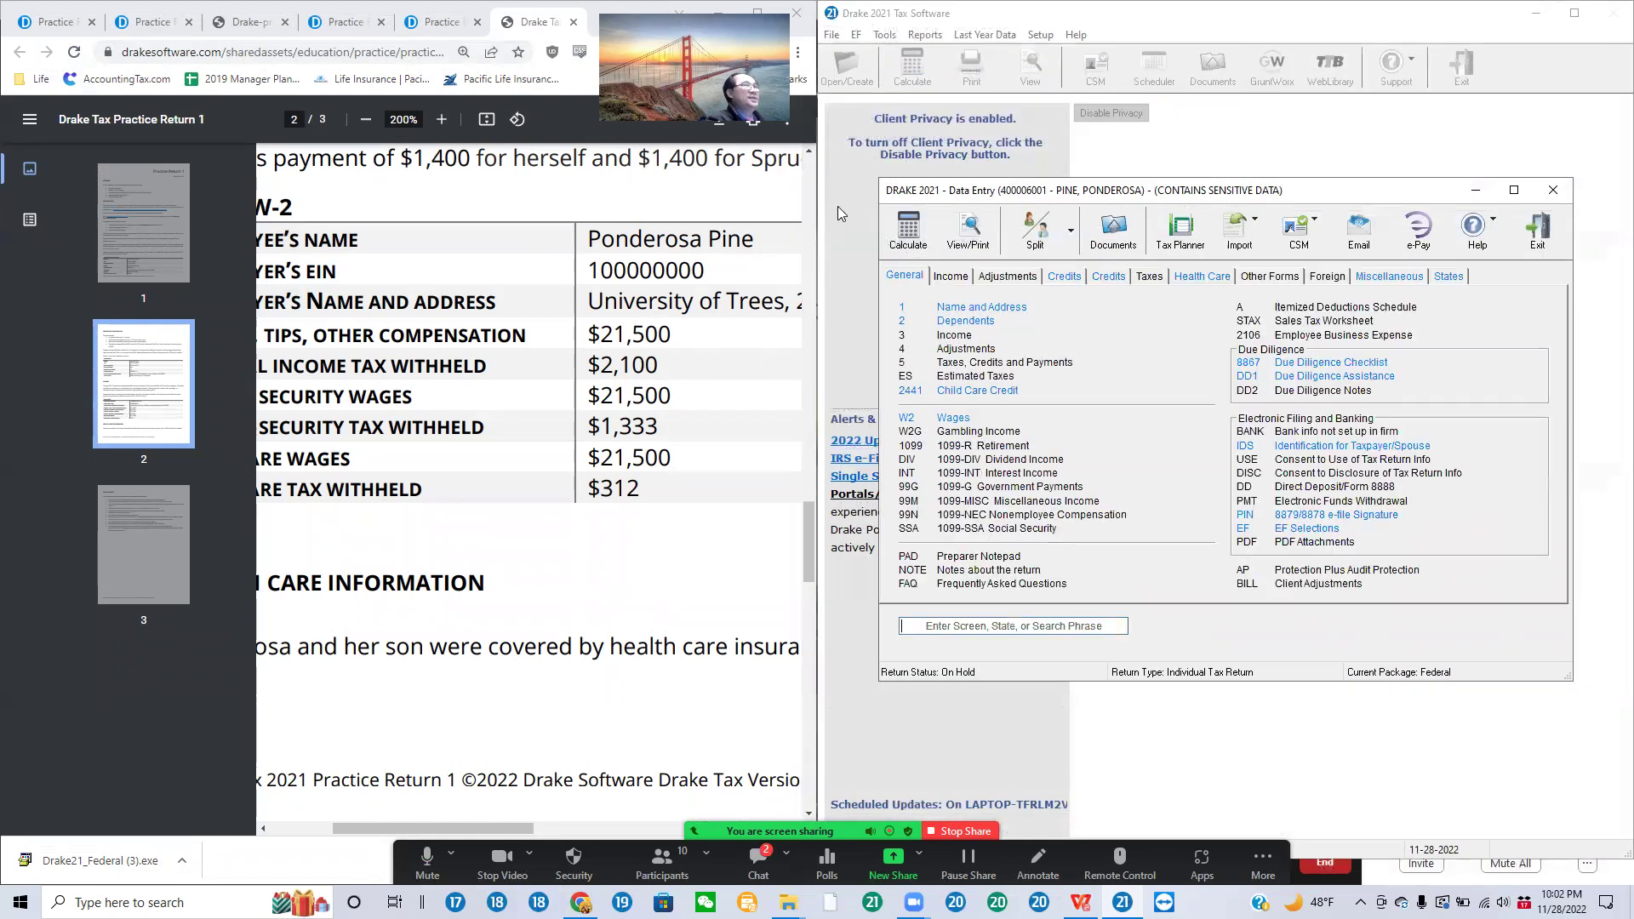
Step: Check the son's full dependent details on screen 2, then close data entry to recalculate
{"action": "left_click", "coordinate": [962, 323]}
{"action": "double_click", "coordinate": [1038, 267]}
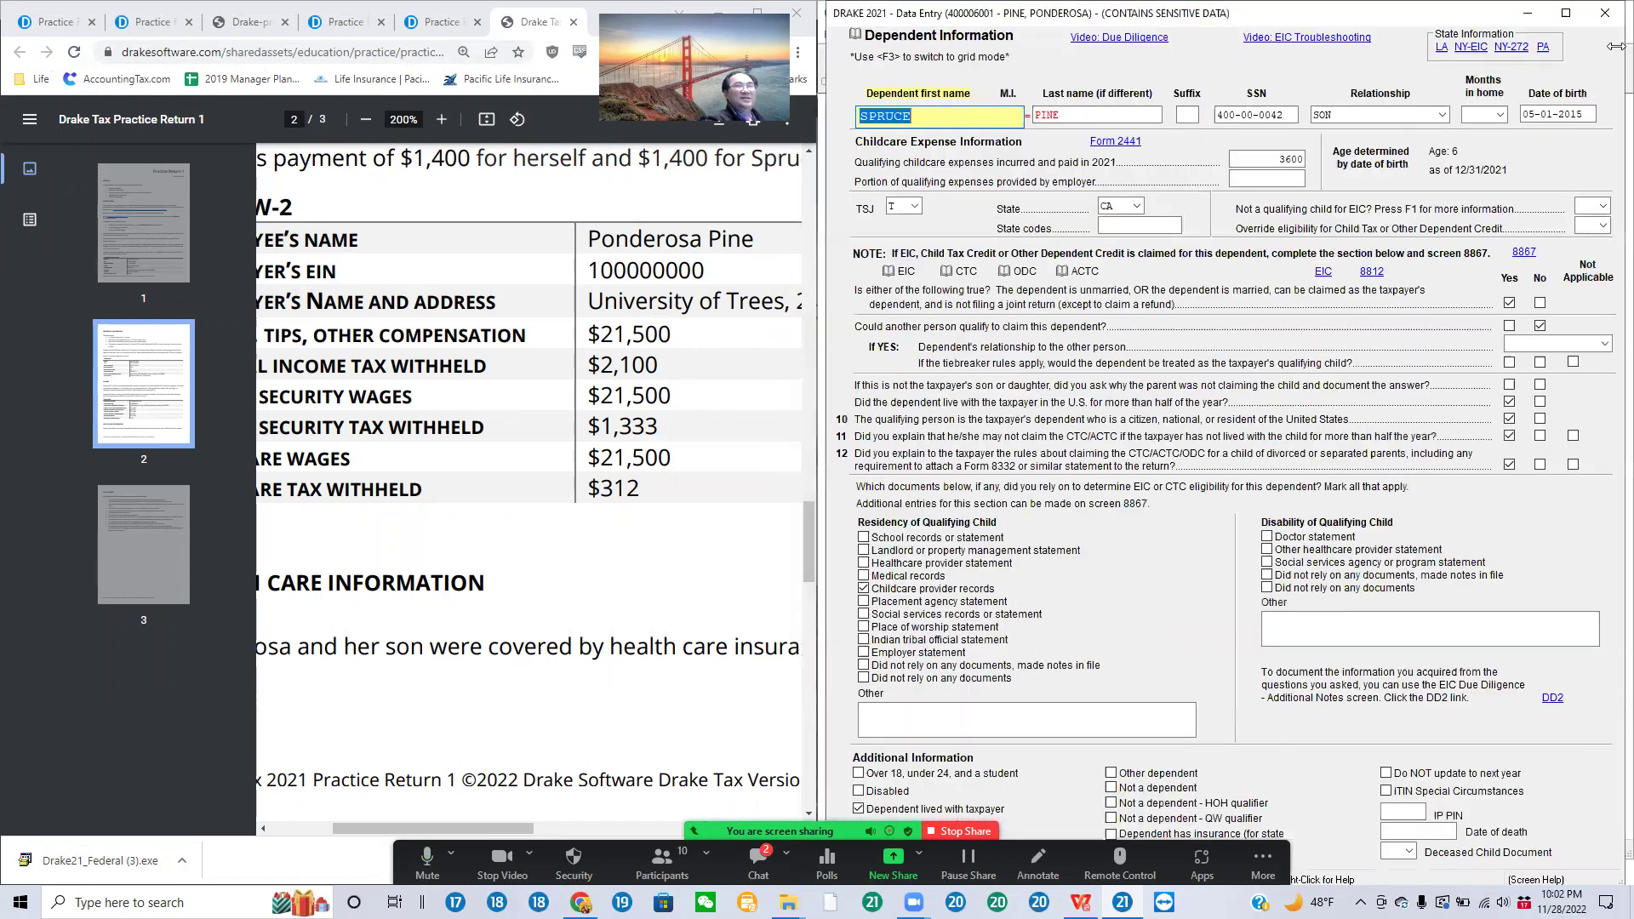
{"action": "left_click", "coordinate": [1604, 15]}
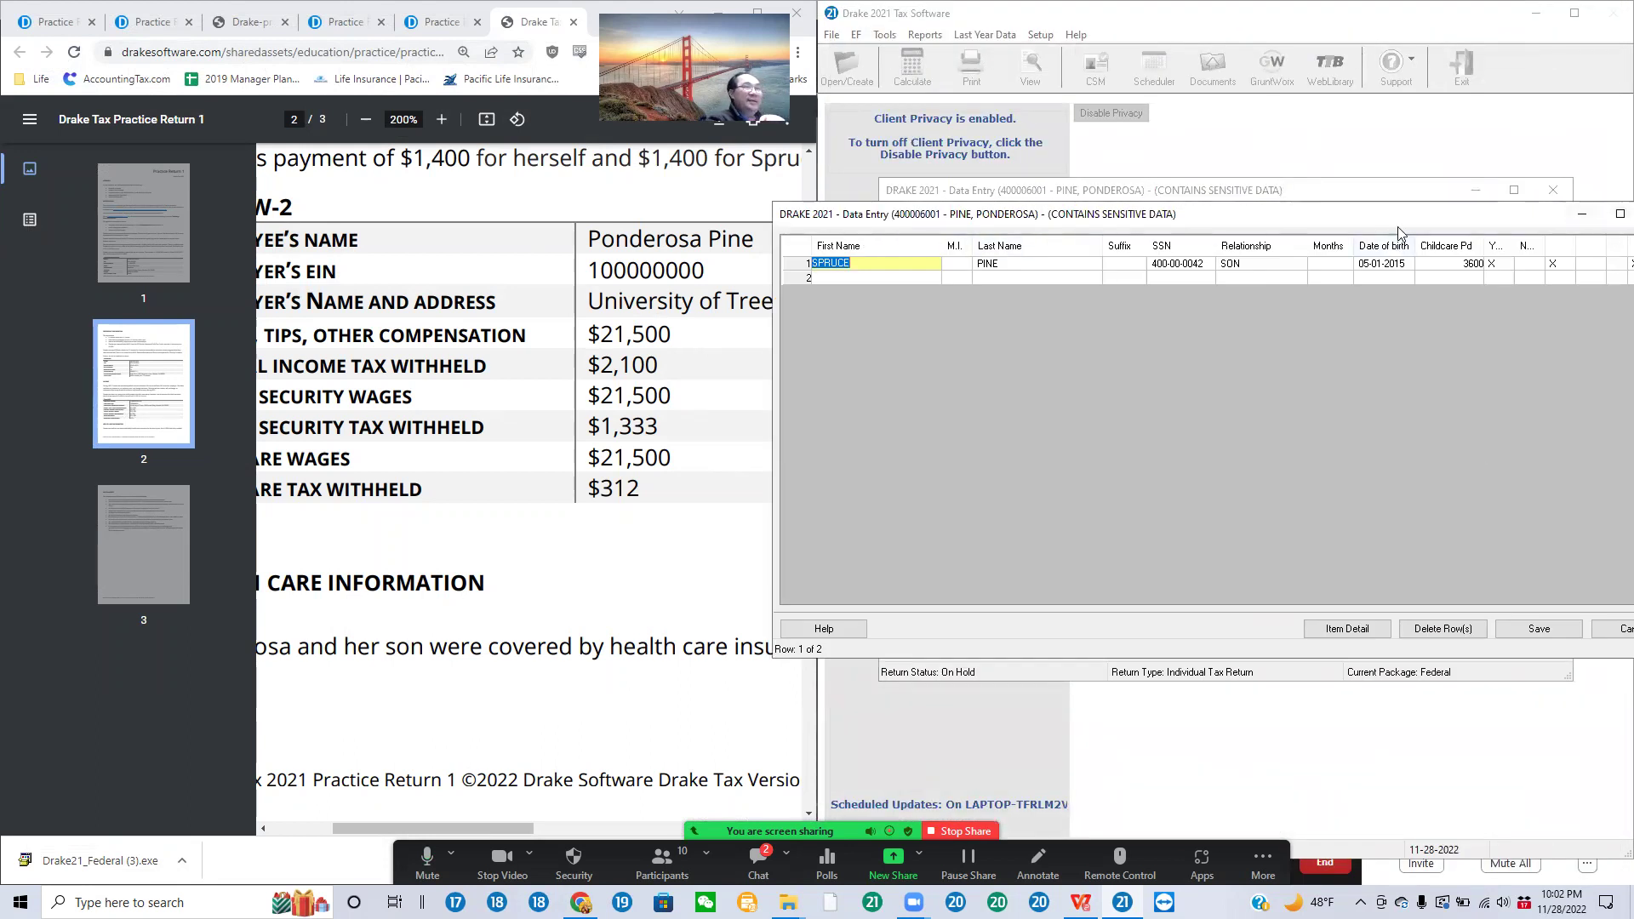
{"action": "left_click", "coordinate": [1517, 223]}
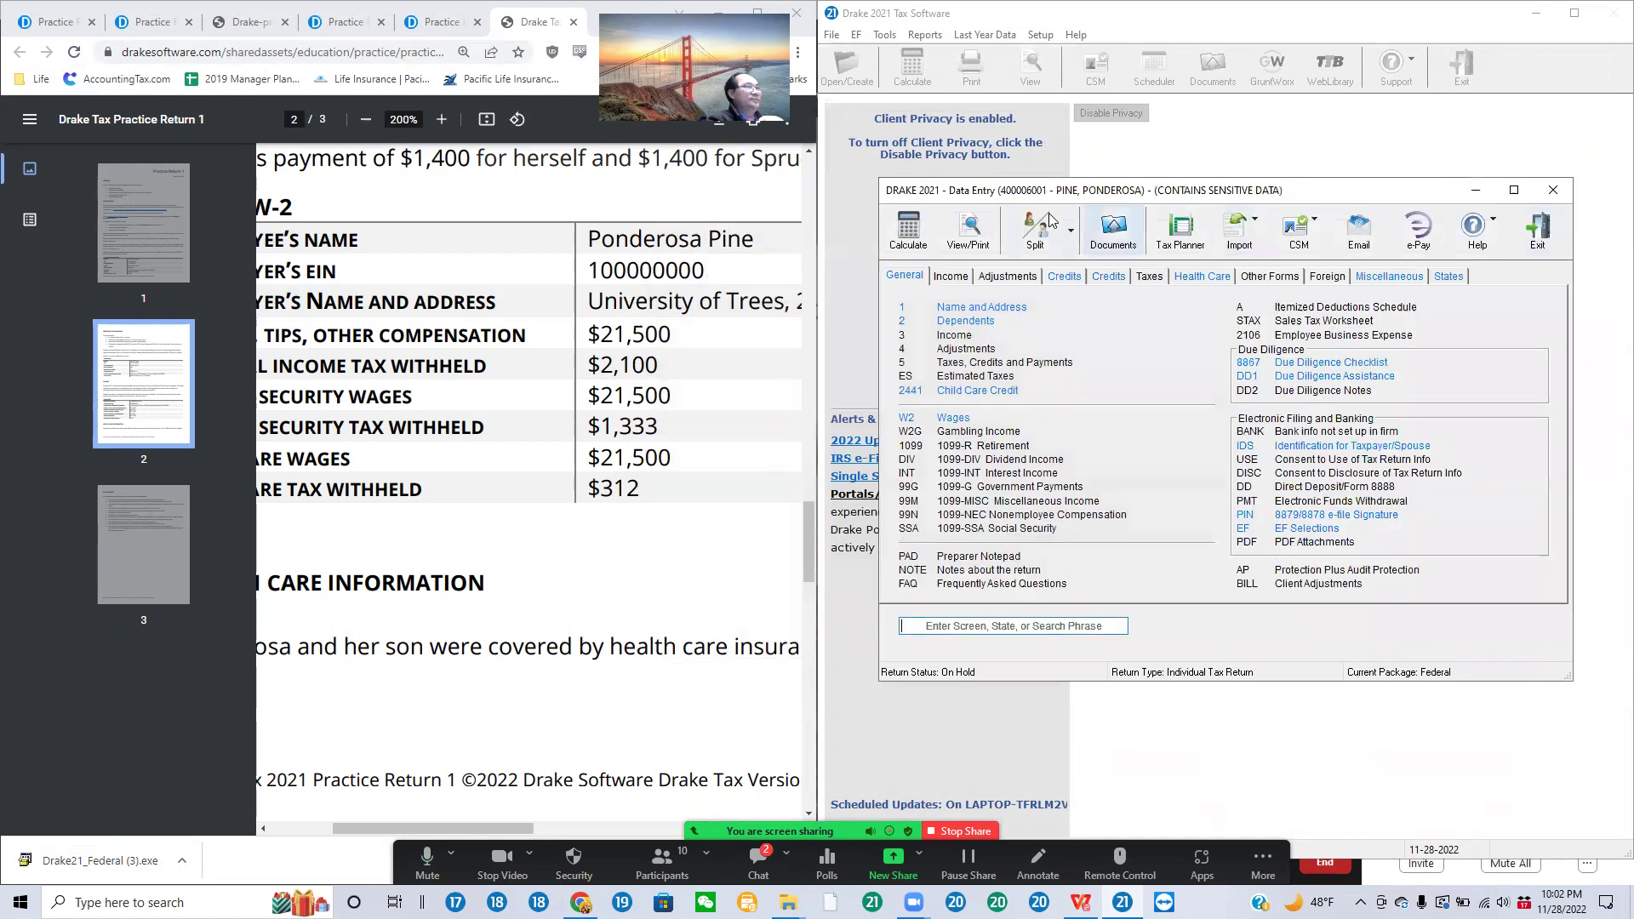
{"action": "left_click", "coordinate": [963, 231]}
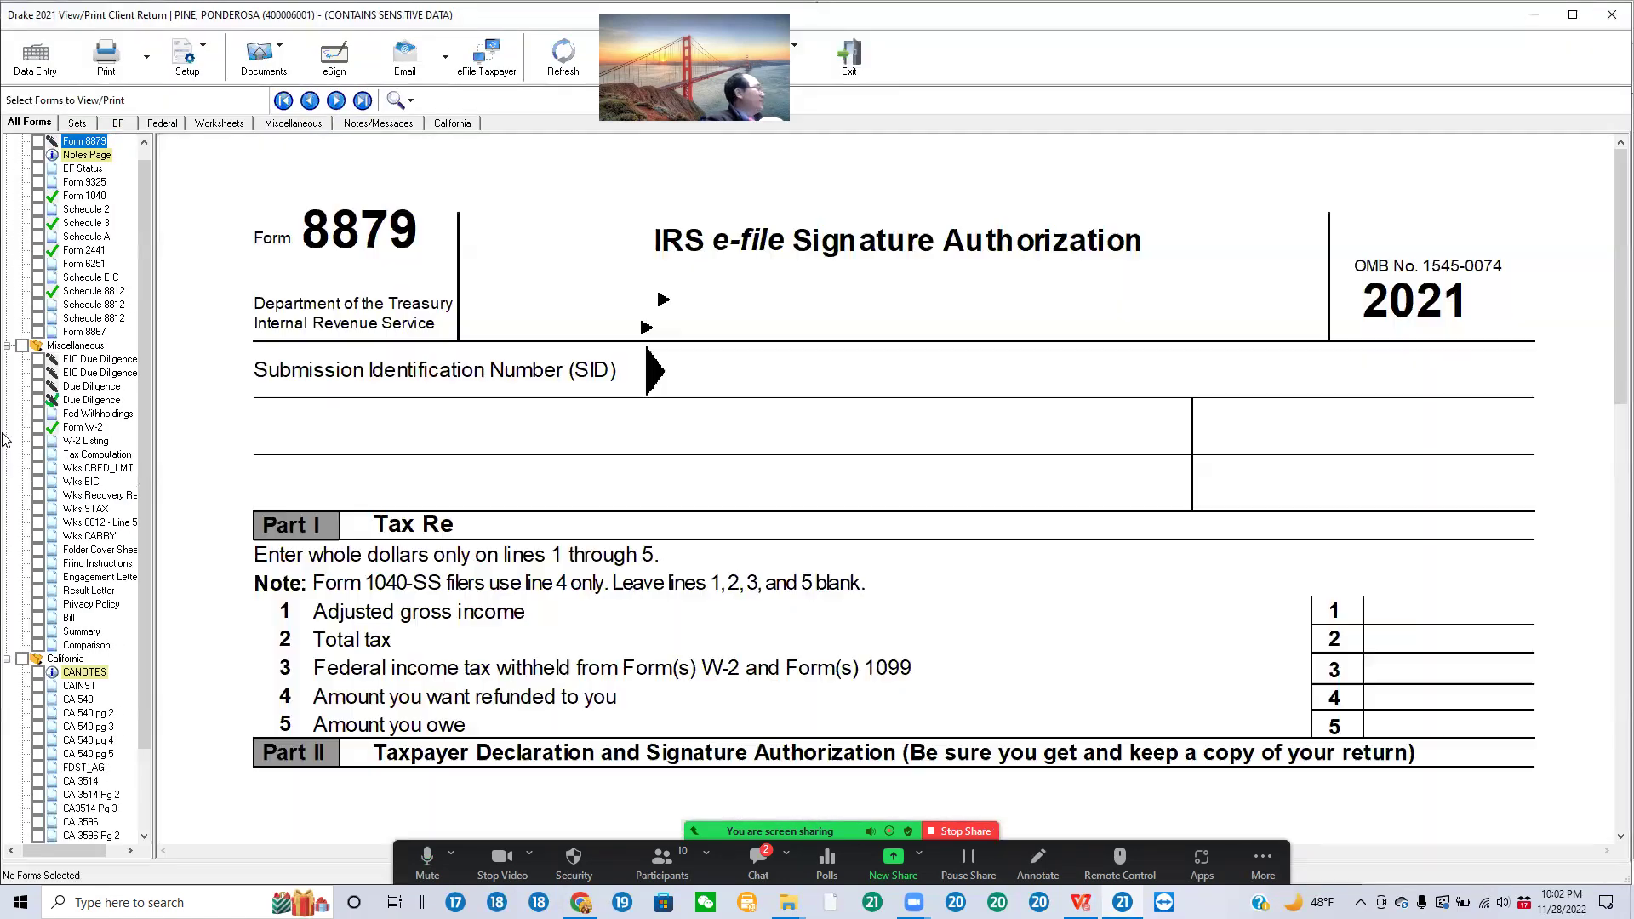
Step: Glance at the California 540, then bring Form 1040 back up for review
{"action": "scroll", "coordinate": [94, 613], "scroll_direction": "down", "scroll_amount": 2}
{"action": "left_click", "coordinate": [73, 605]}
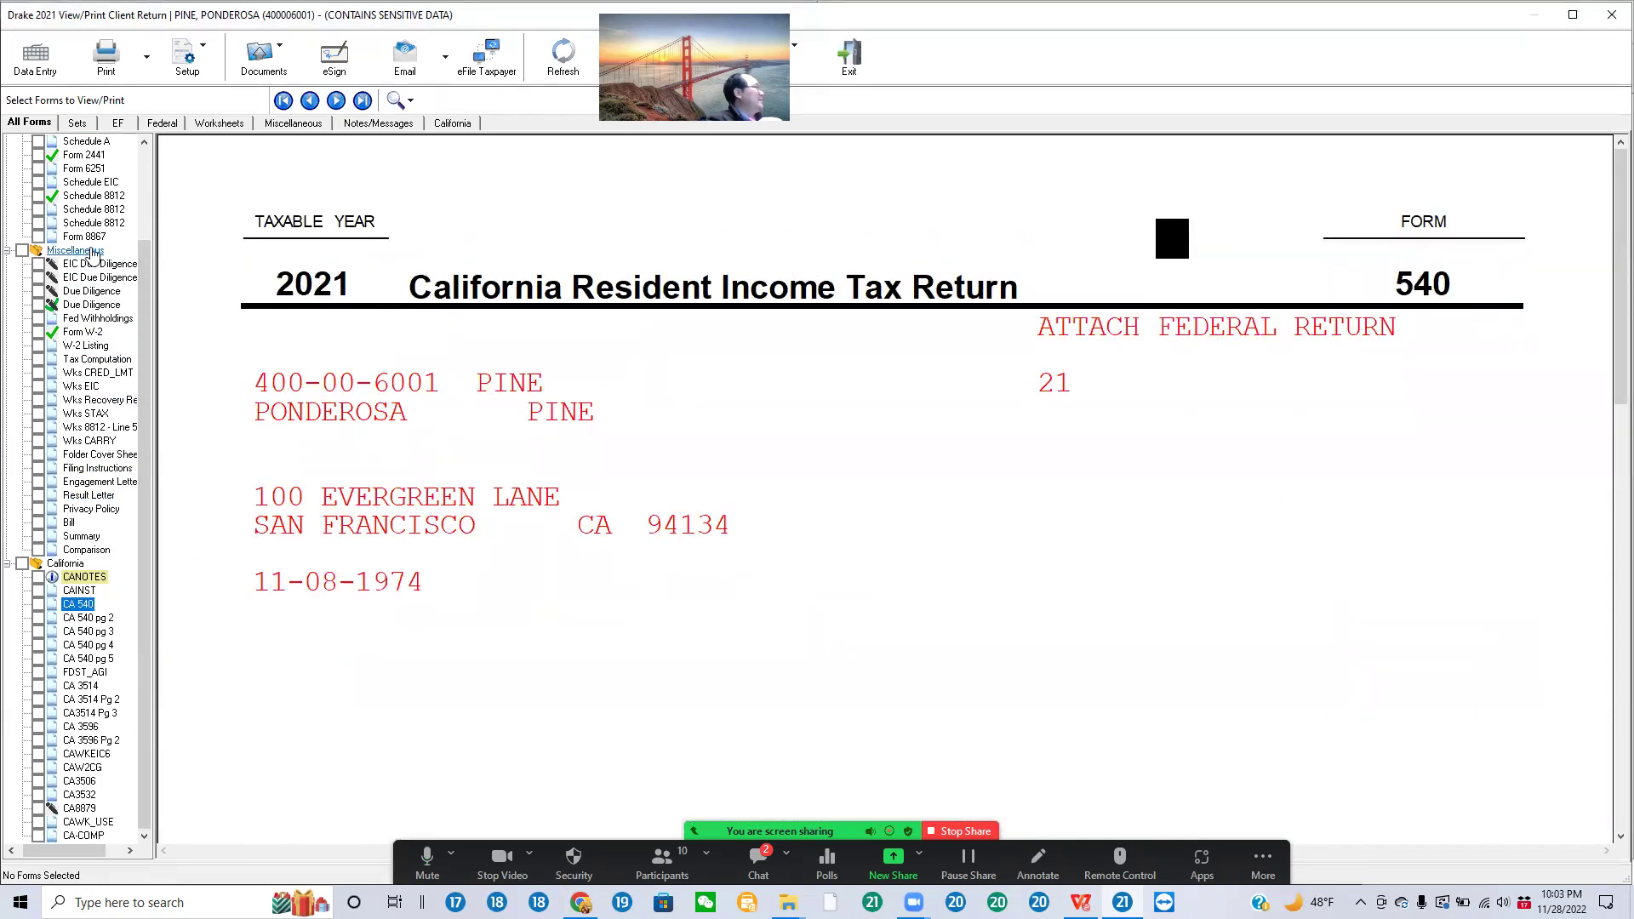
{"action": "scroll", "coordinate": [89, 196], "scroll_direction": "up", "scroll_amount": 3}
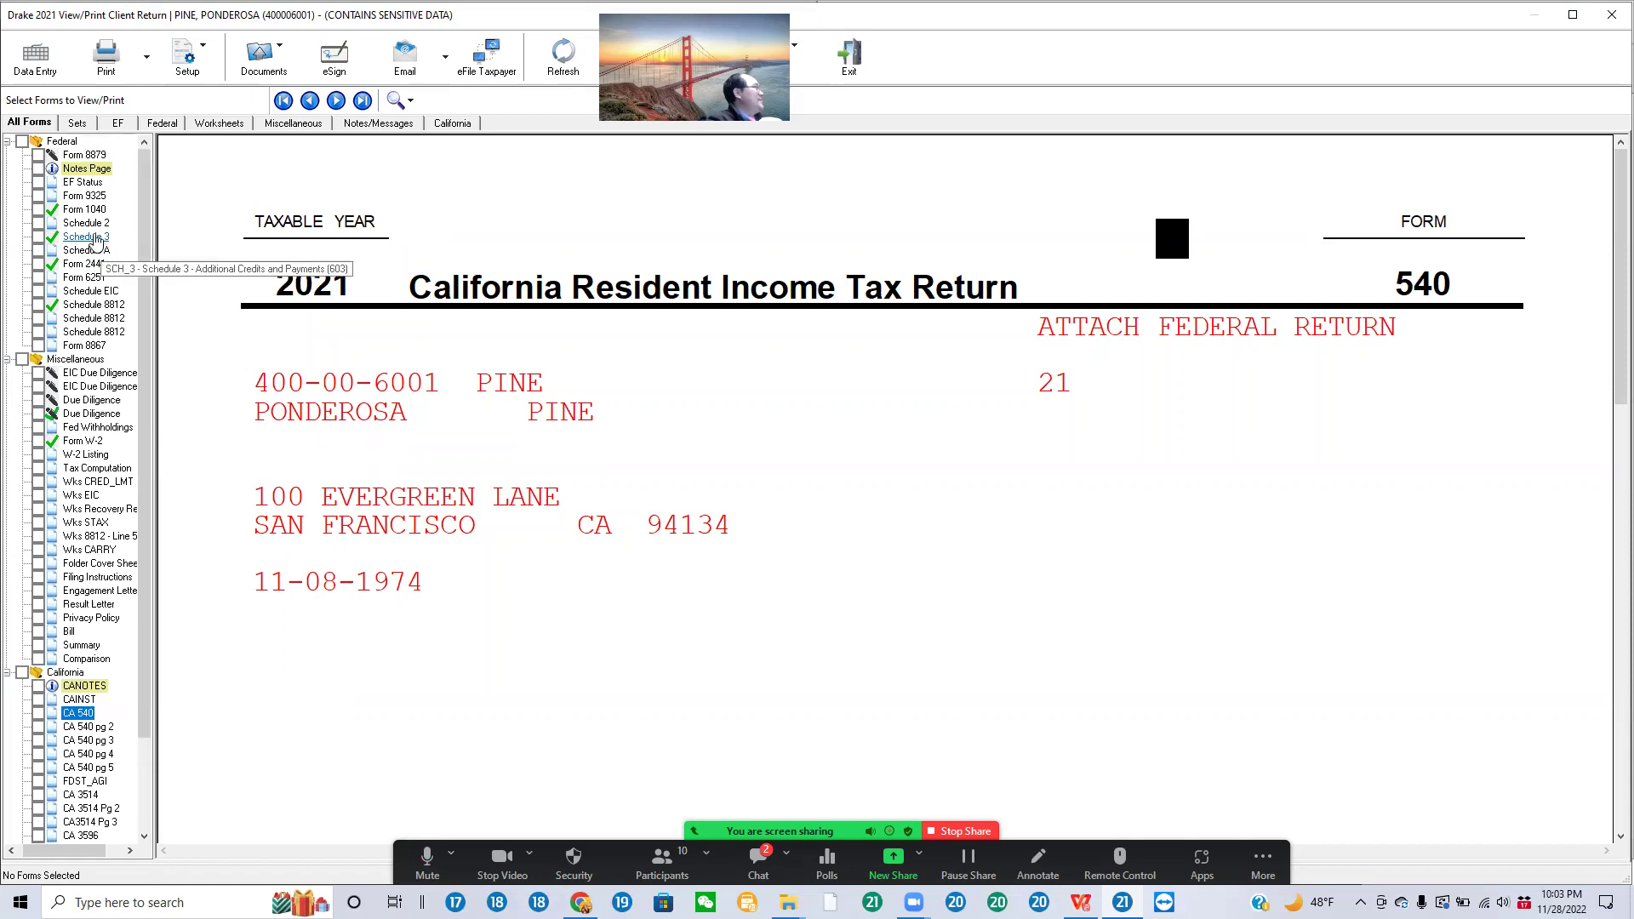
{"action": "left_click", "coordinate": [84, 208]}
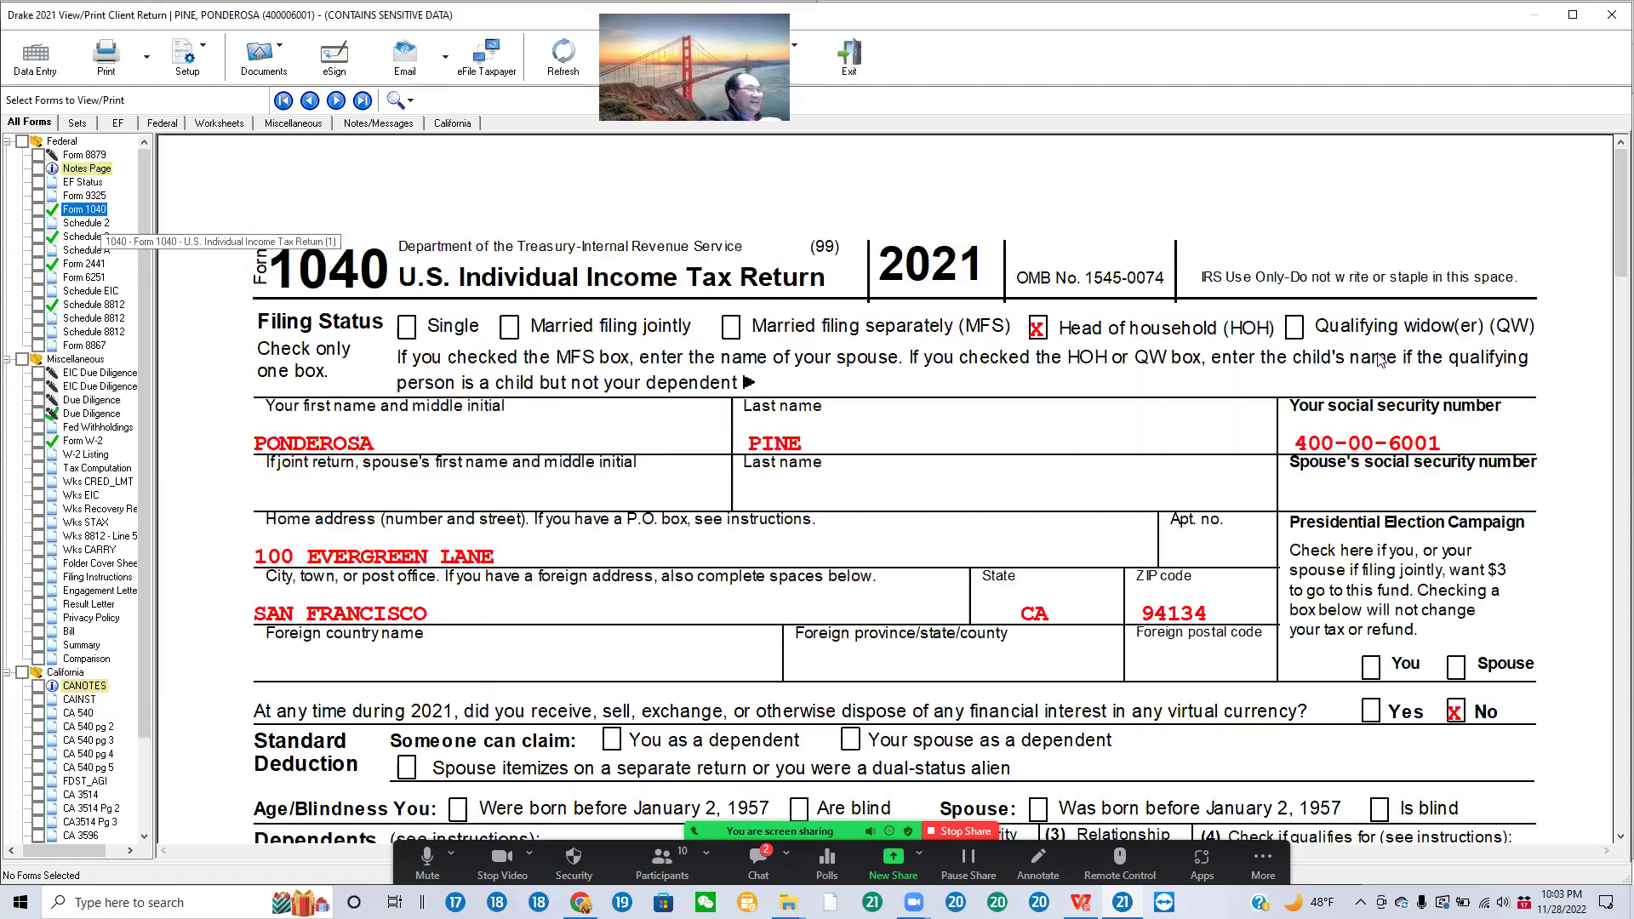
{"action": "scroll", "coordinate": [1509, 444], "scroll_direction": "down", "scroll_amount": 10}
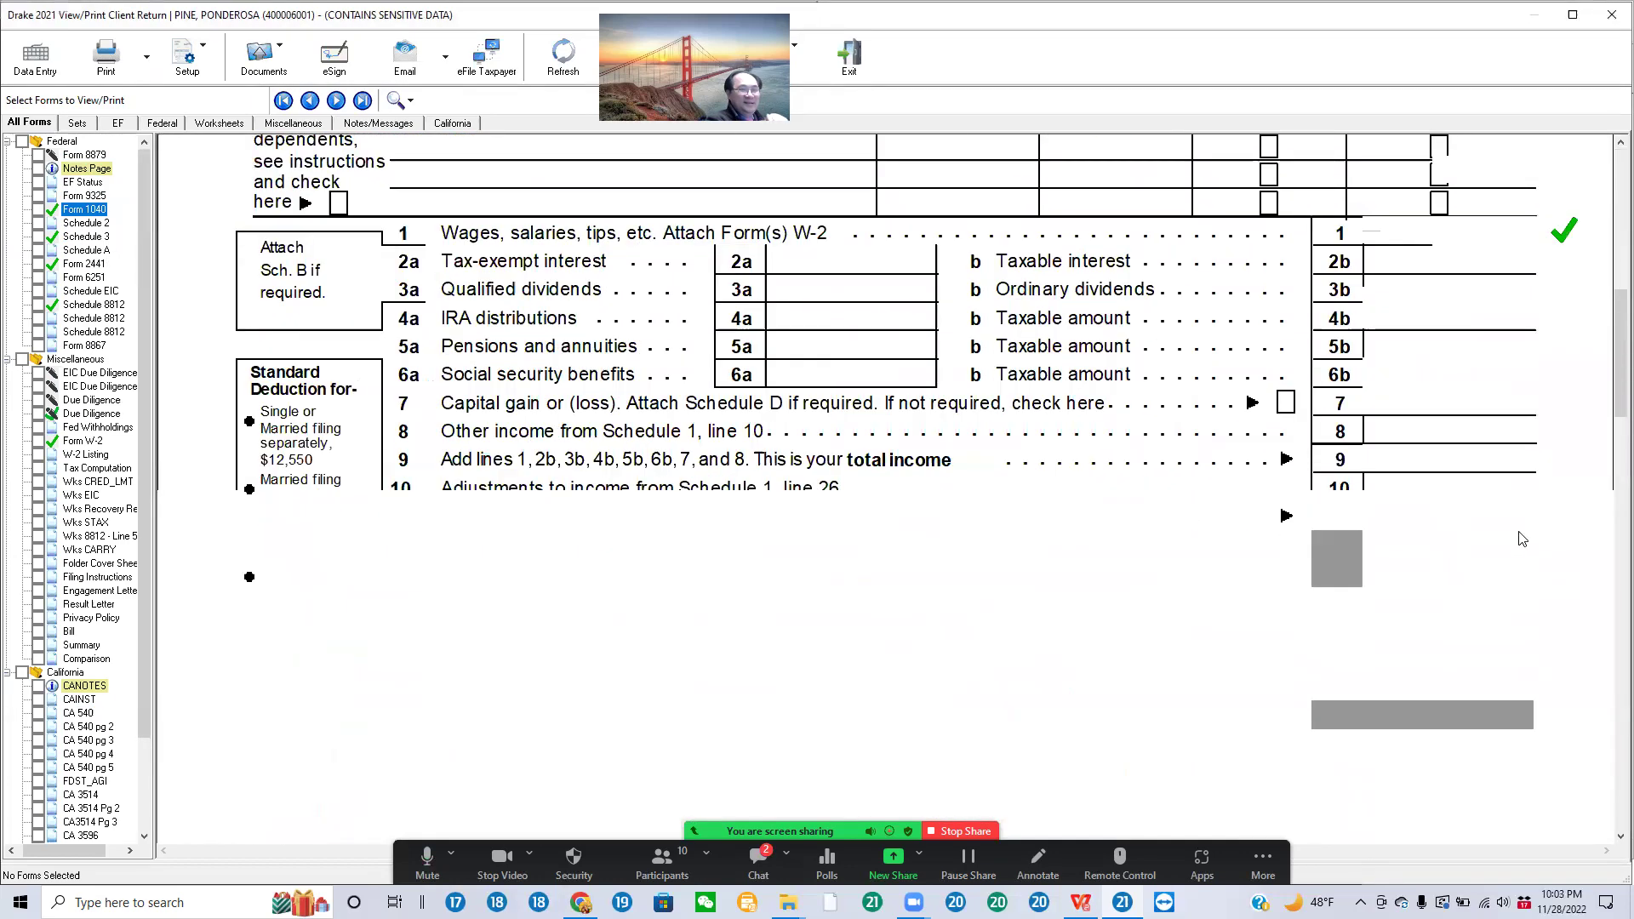
{"action": "scroll", "coordinate": [1498, 539], "scroll_direction": "down", "scroll_amount": 10}
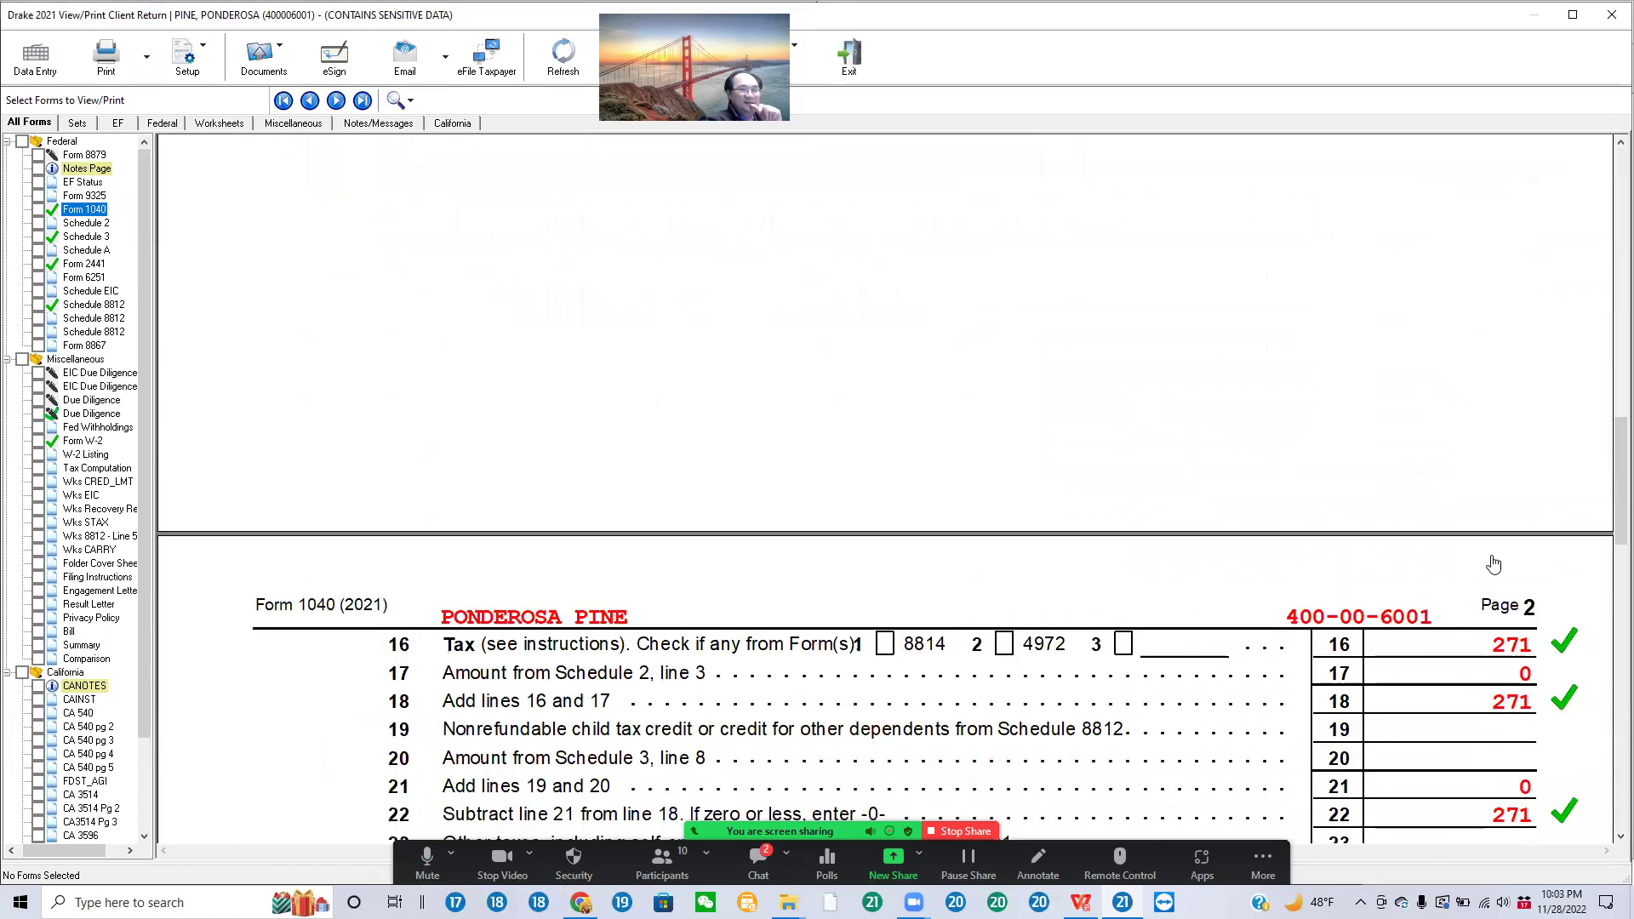
{"action": "scroll", "coordinate": [1509, 556], "scroll_direction": "up", "scroll_amount": 5}
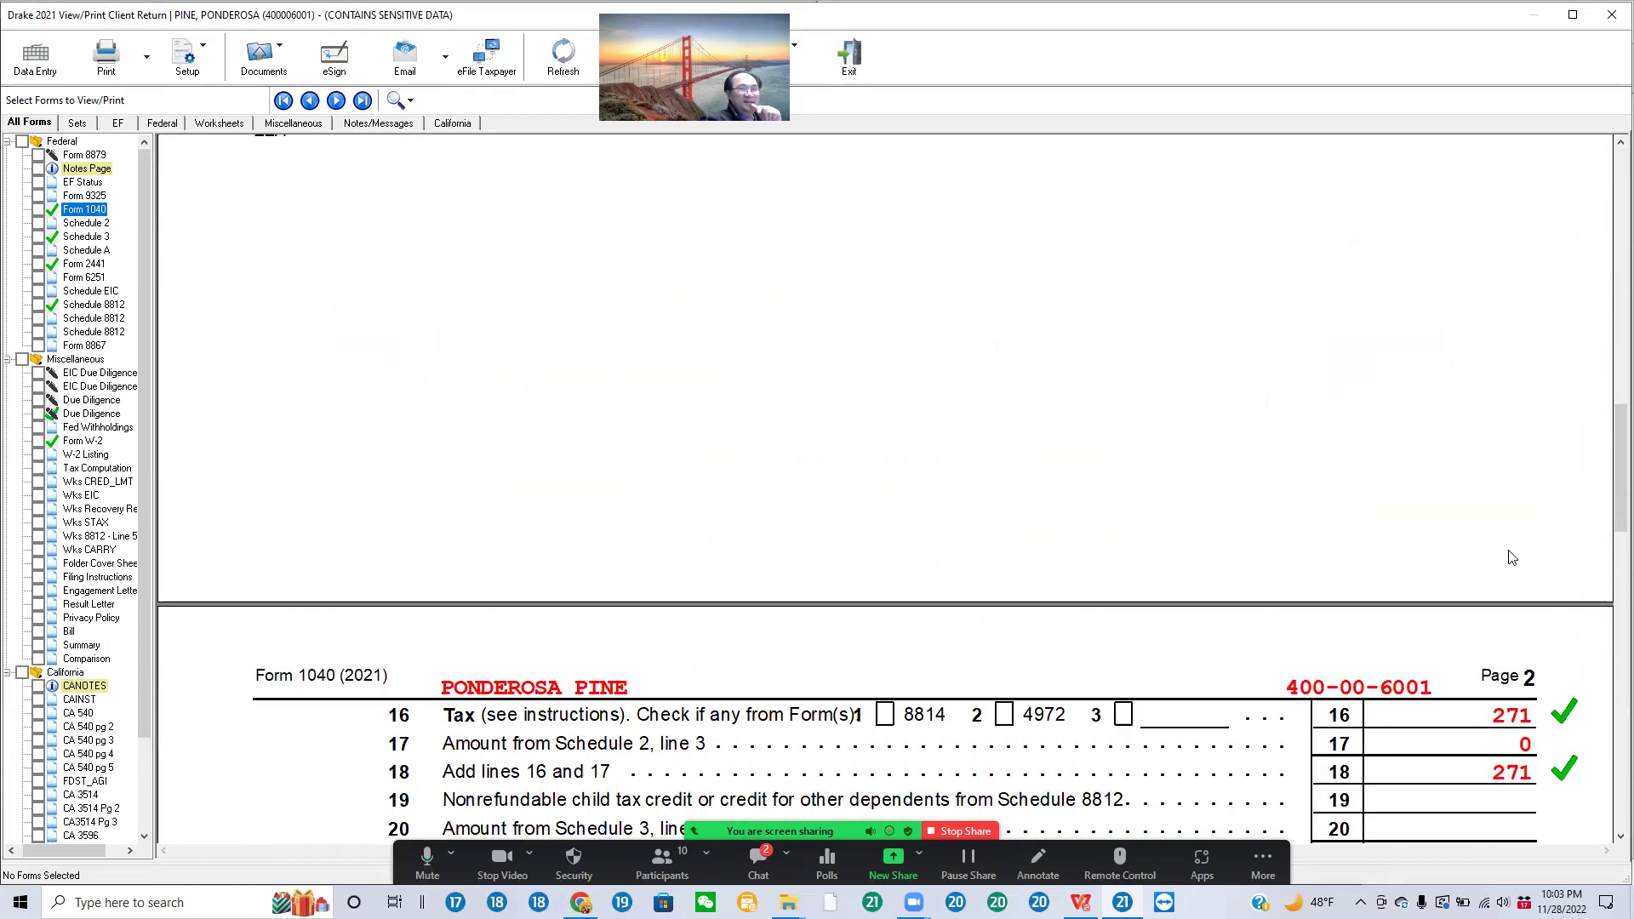
{"action": "scroll", "coordinate": [1509, 555], "scroll_direction": "up", "scroll_amount": 5}
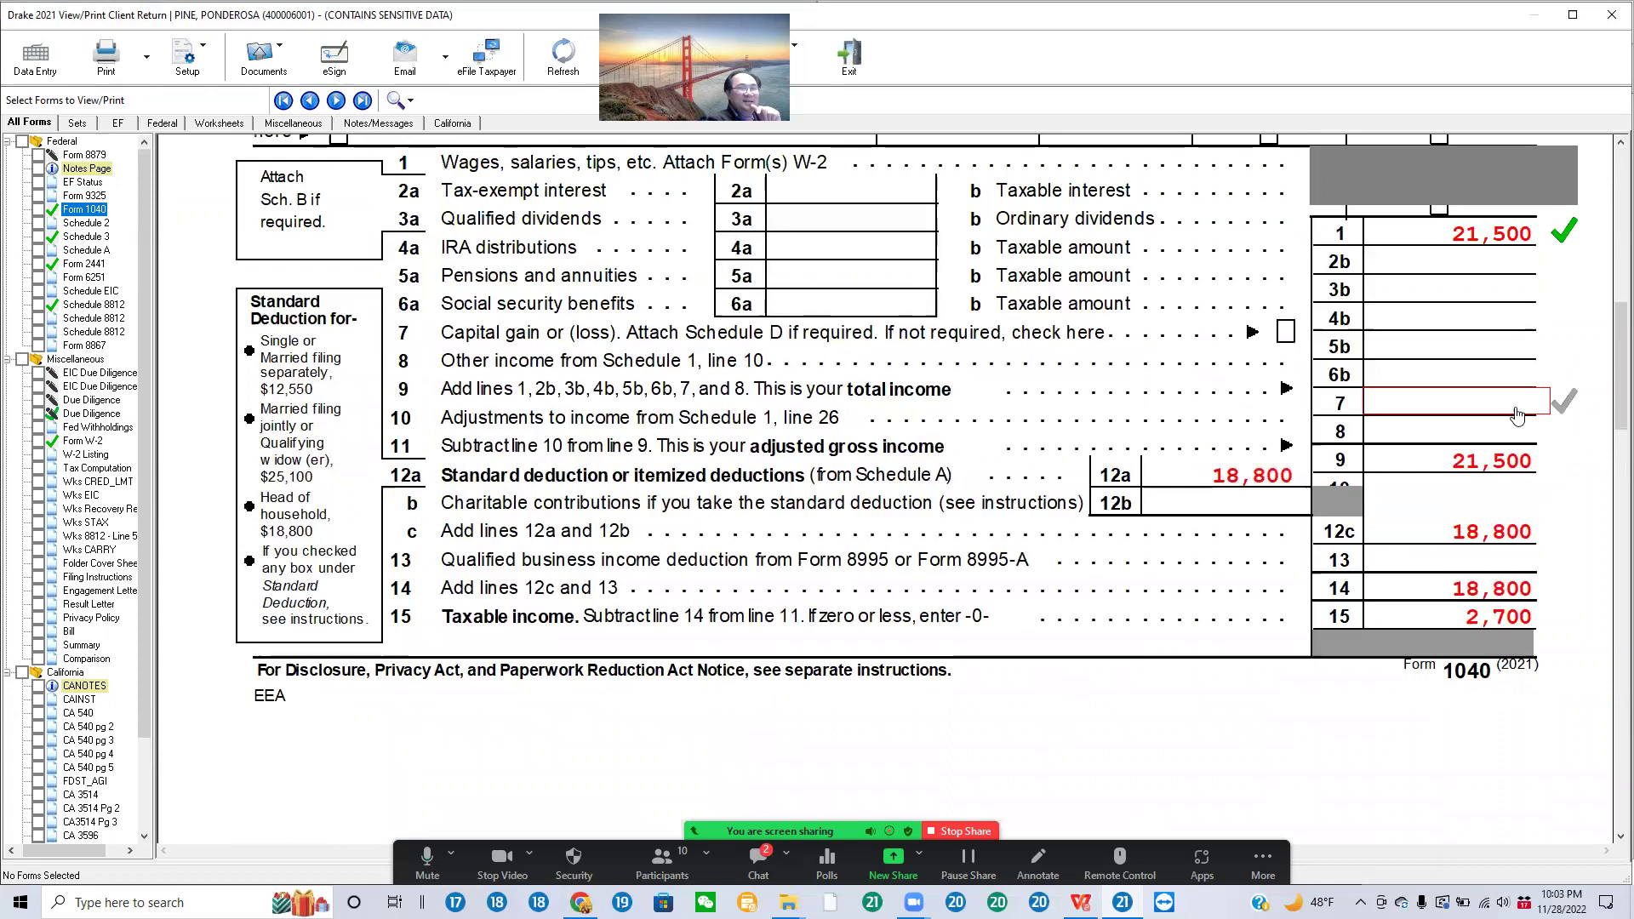
Step: Tick-mark Form 1040 lines 9, 12a and 15 as reviewed, then display Form 2441
{"action": "left_click", "coordinate": [1539, 536]}
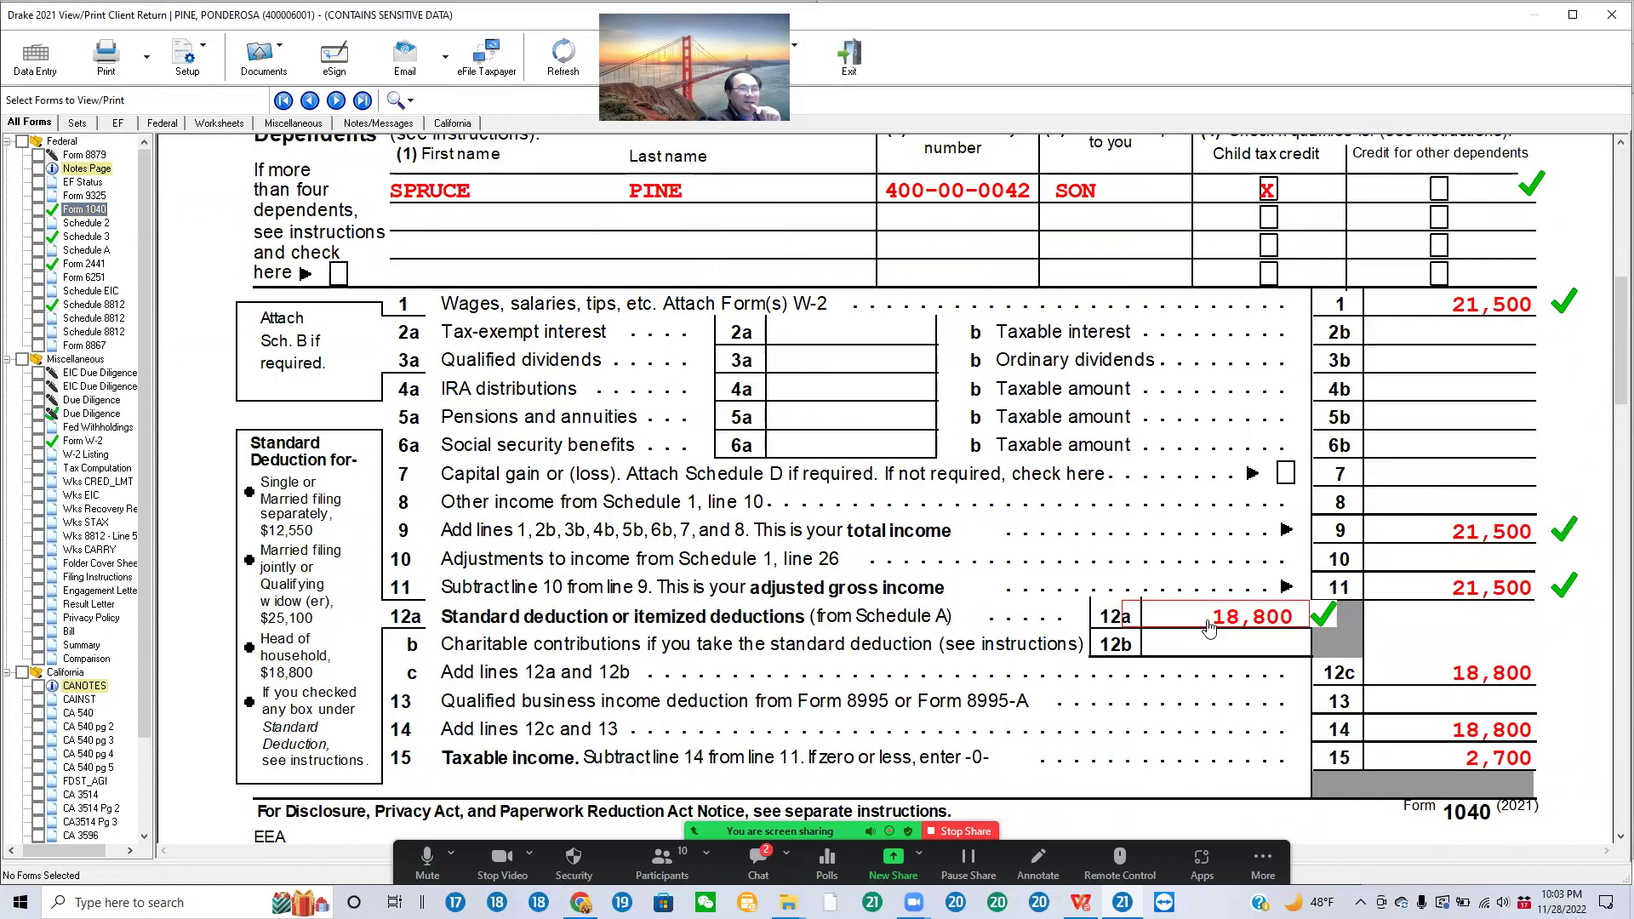
{"action": "left_click", "coordinate": [1315, 619]}
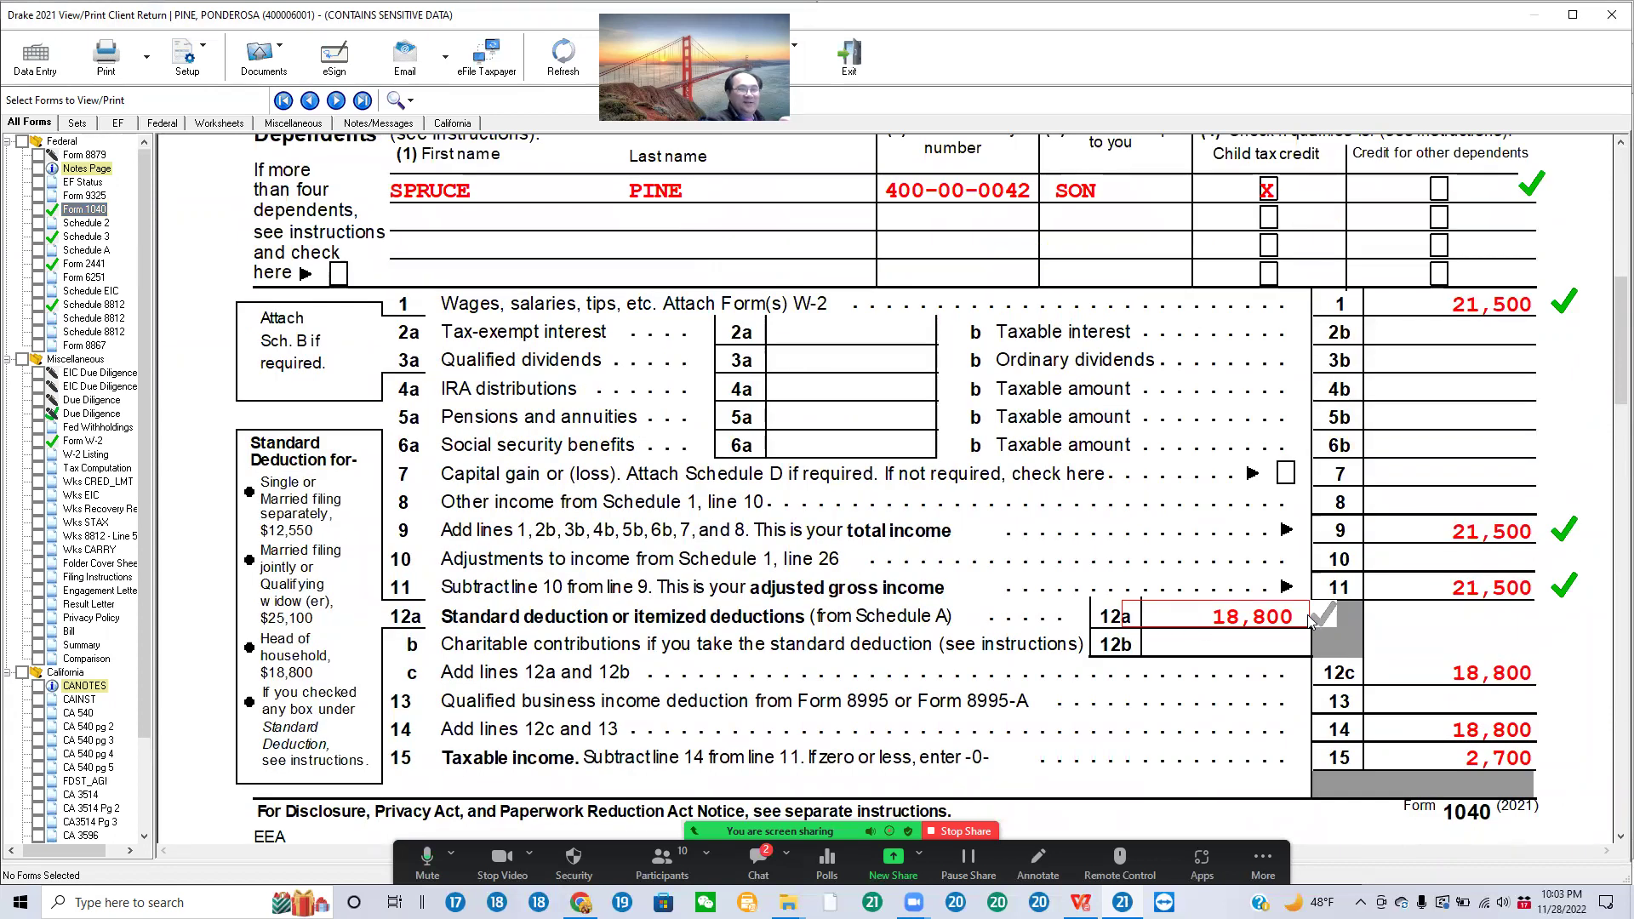
{"action": "left_click", "coordinate": [1311, 620]}
{"action": "left_click", "coordinate": [1313, 618]}
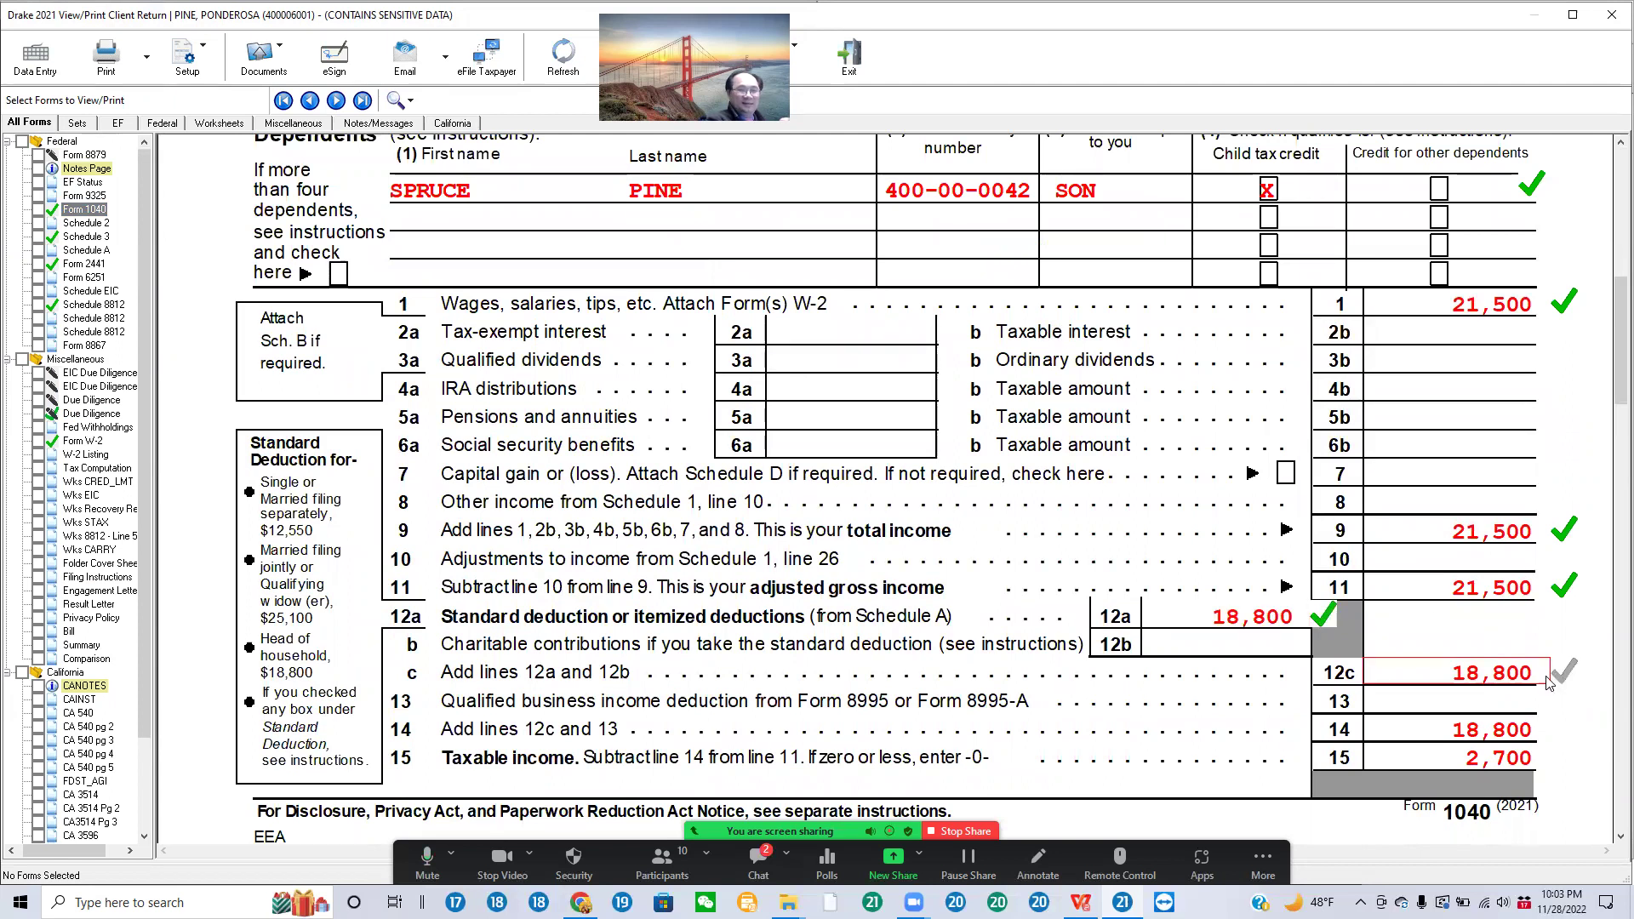
{"action": "scroll", "coordinate": [1536, 681], "scroll_direction": "down", "scroll_amount": 3}
{"action": "left_click", "coordinate": [1525, 552]}
{"action": "scroll", "coordinate": [1524, 551], "scroll_direction": "down", "scroll_amount": 8}
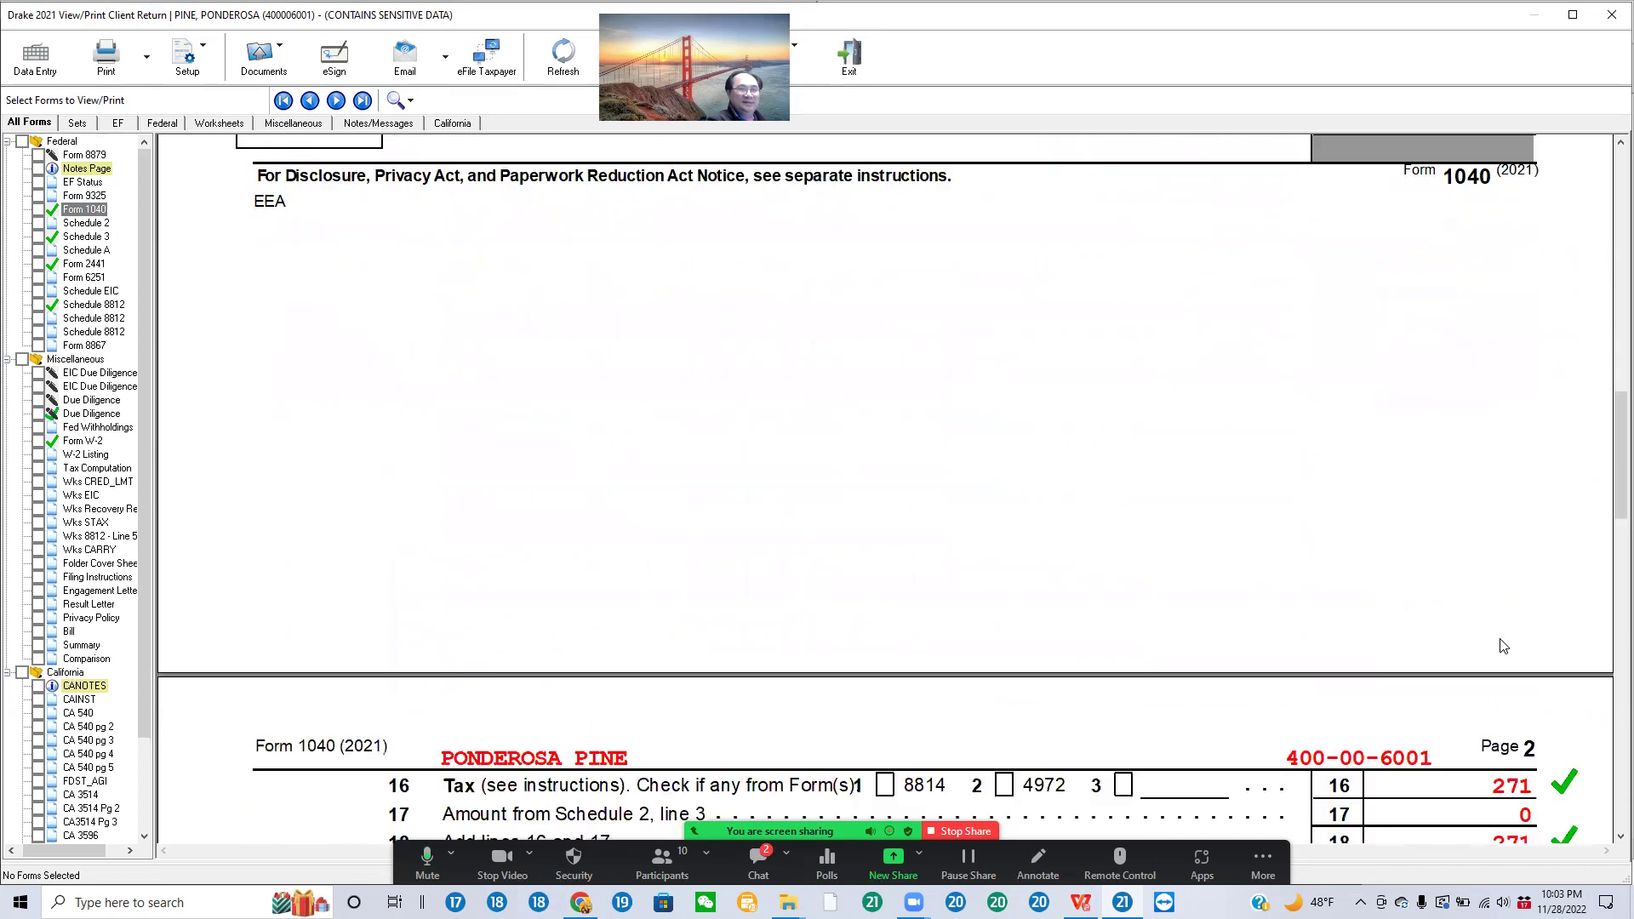
{"action": "scroll", "coordinate": [1547, 644], "scroll_direction": "down", "scroll_amount": 6}
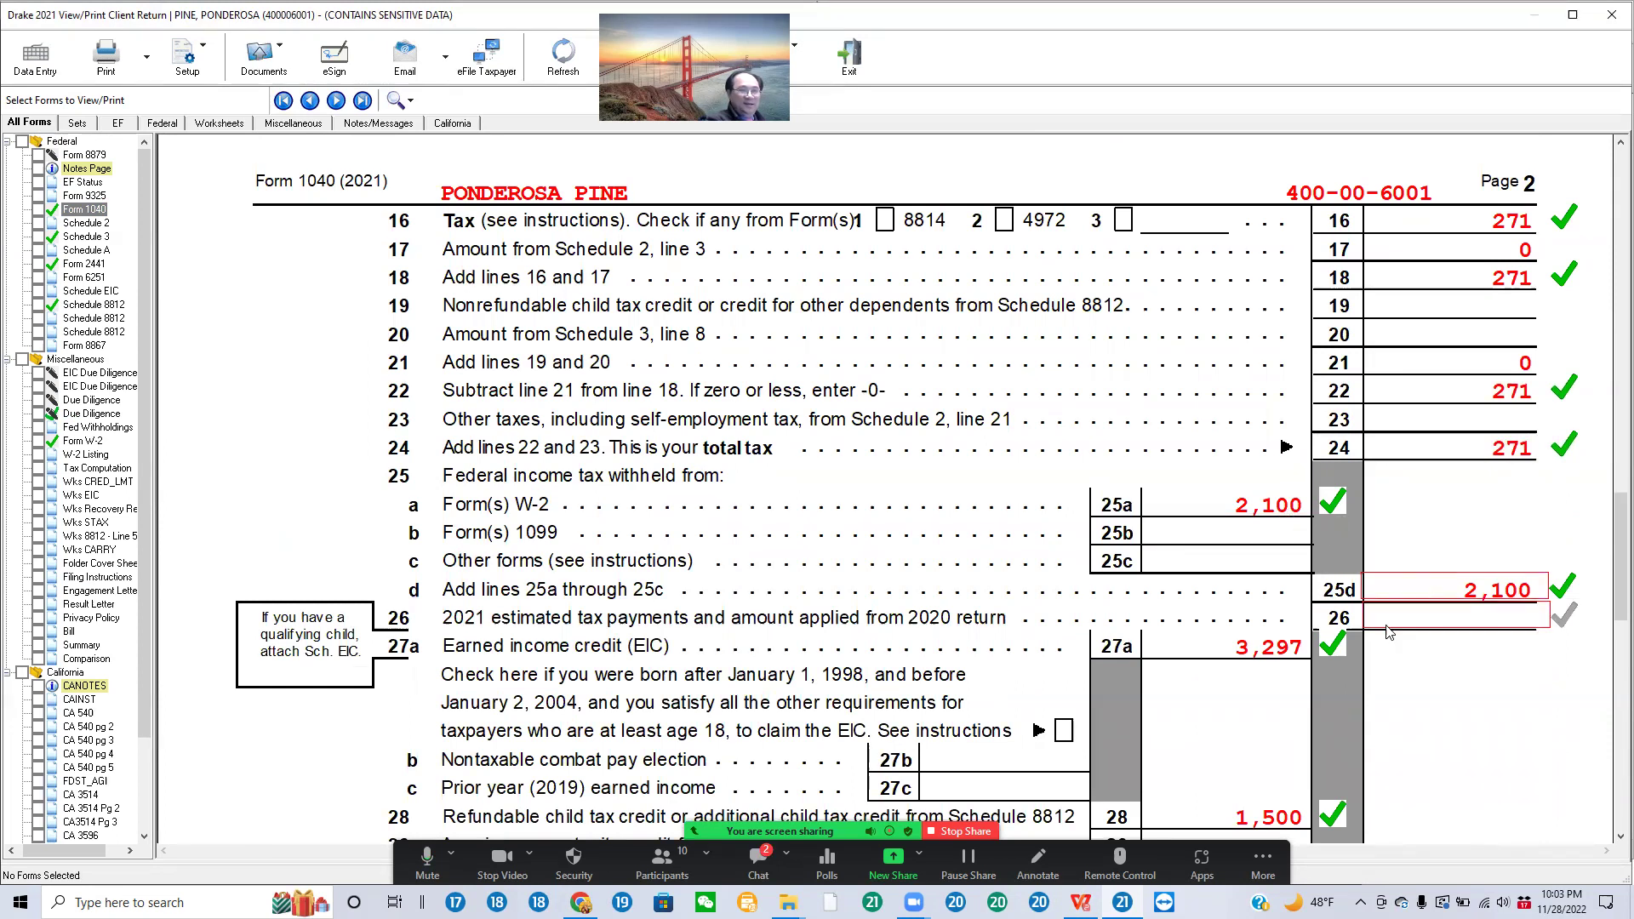
{"action": "scroll", "coordinate": [1293, 519], "scroll_direction": "down", "scroll_amount": 3}
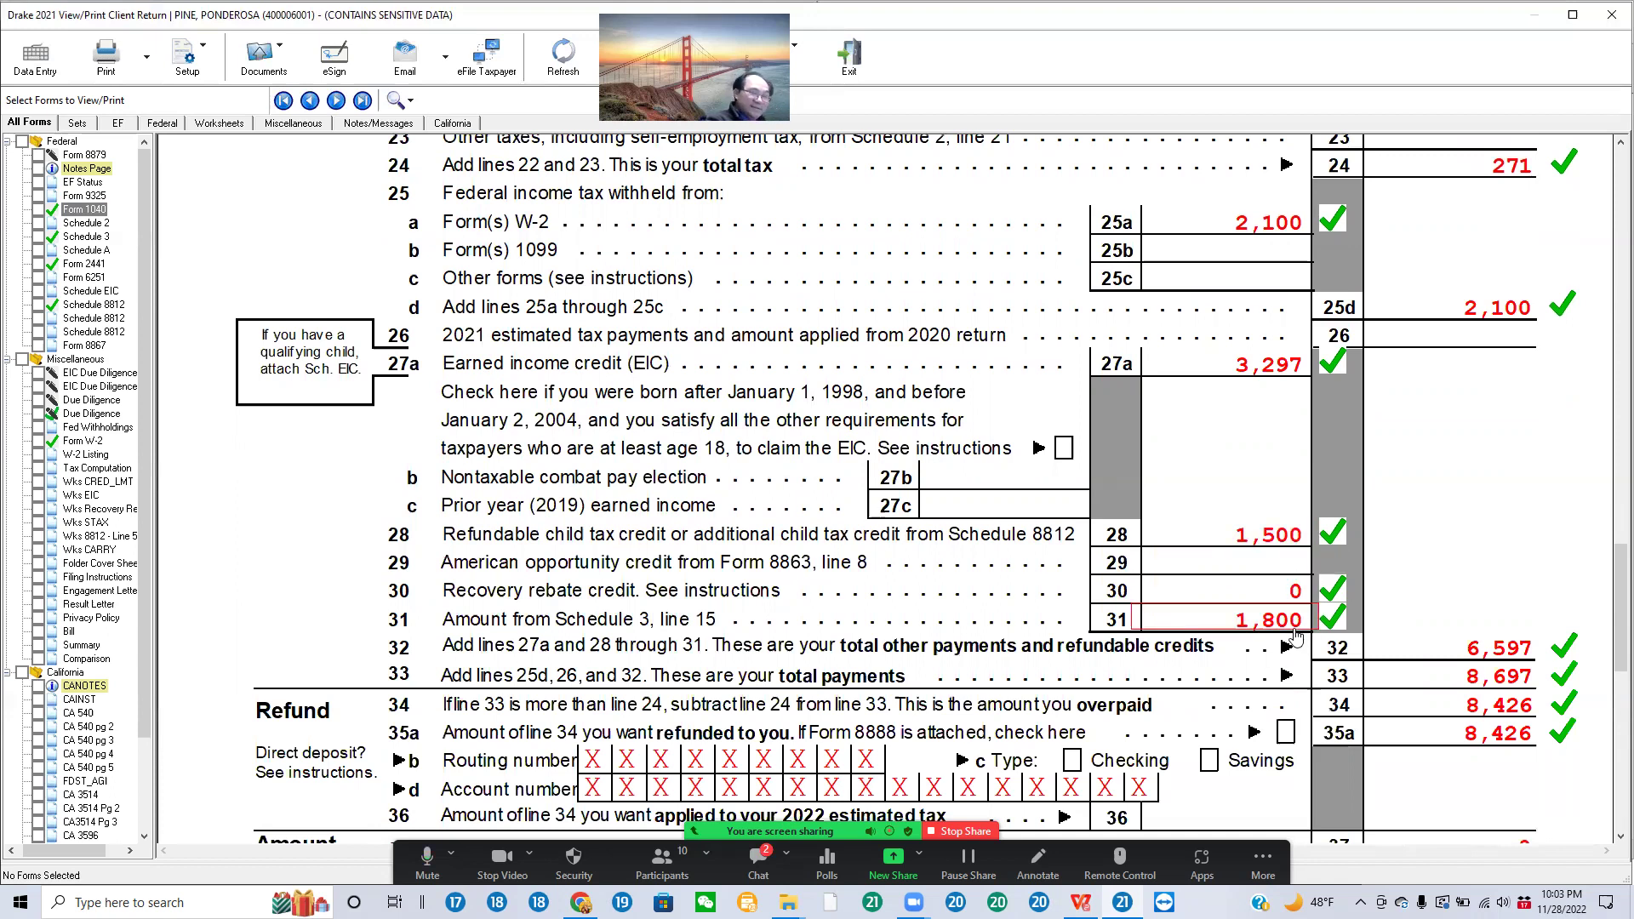
{"action": "left_click", "coordinate": [83, 264]}
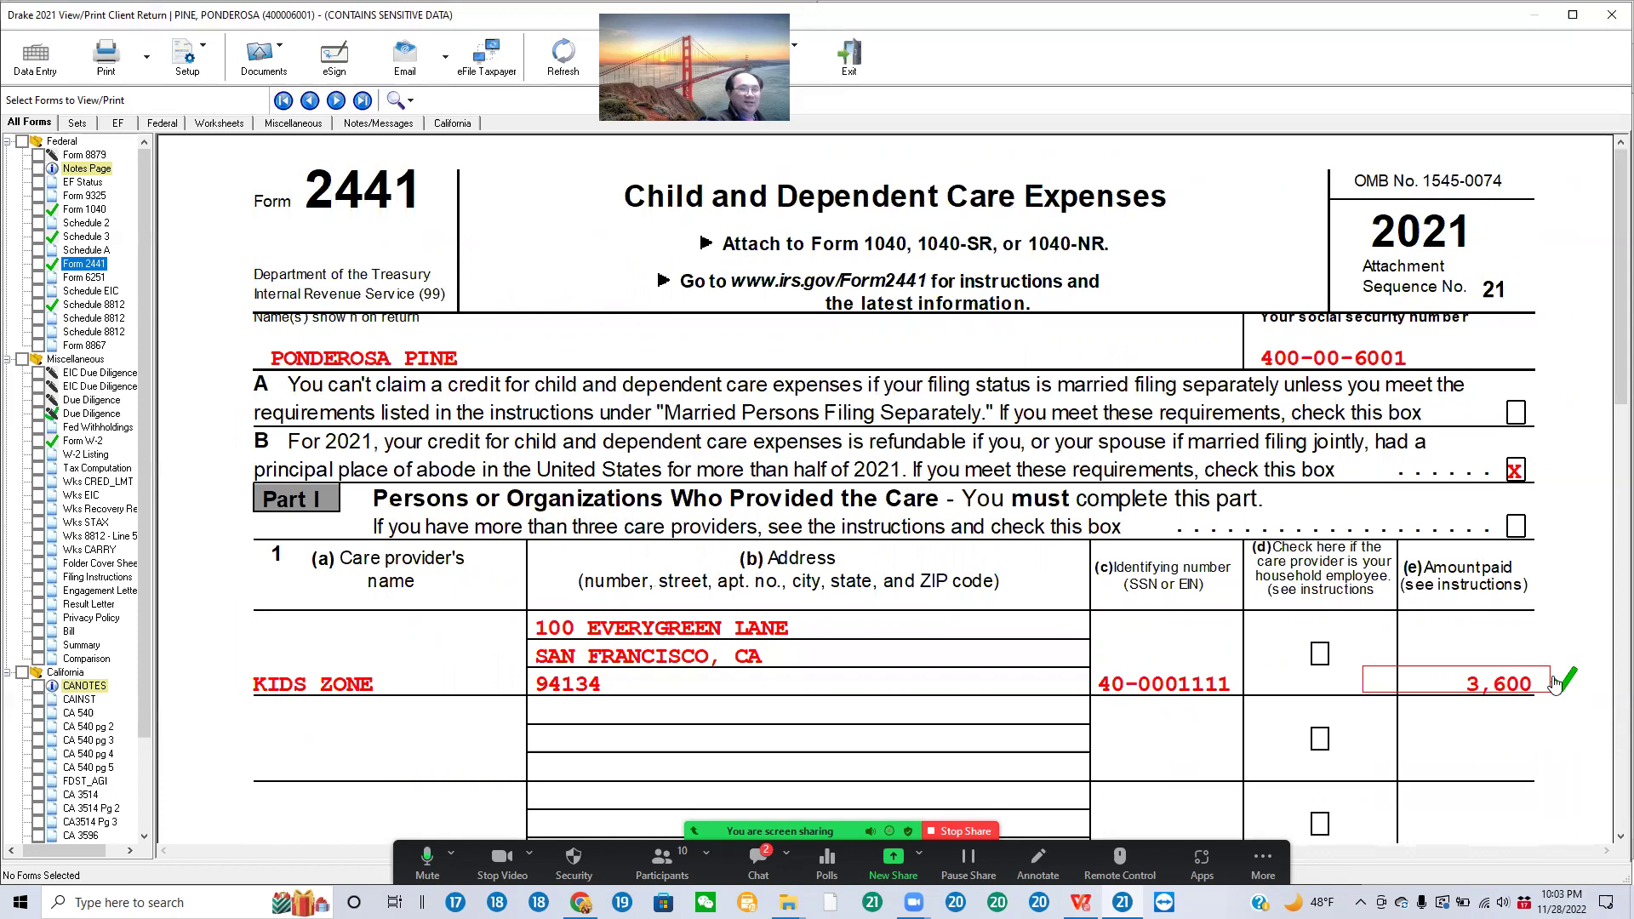
Step: Check Form 2441 lines 3–10, including the .50 rate and 1,800 credit, then select Schedule 2
{"action": "scroll", "coordinate": [1554, 681], "scroll_direction": "down", "scroll_amount": 10}
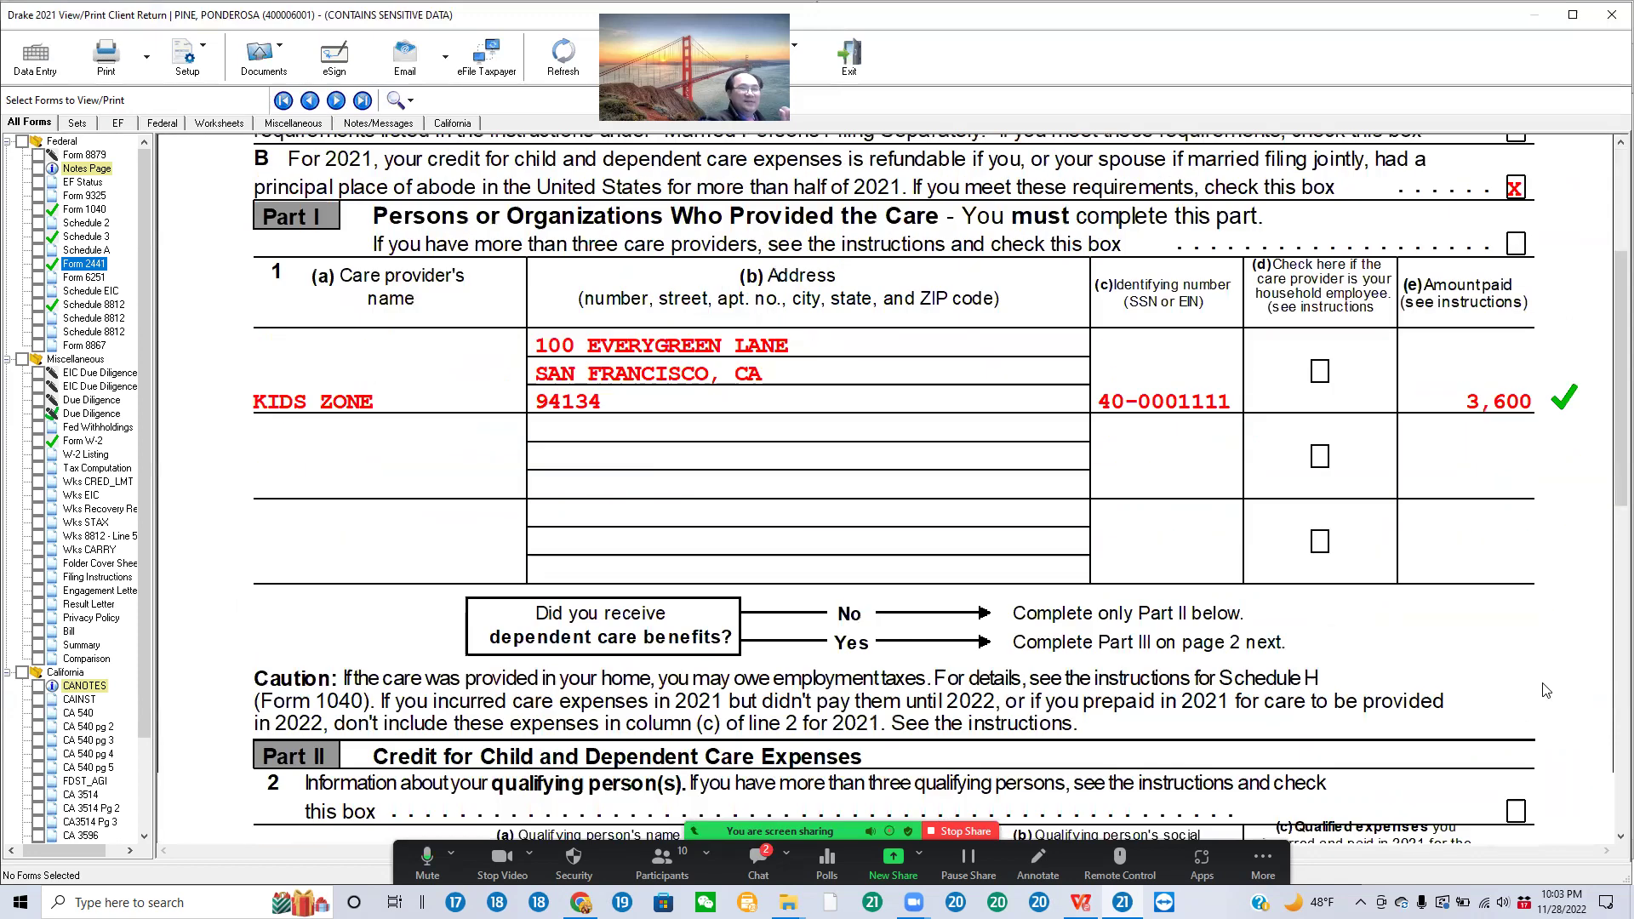
{"action": "scroll", "coordinate": [1558, 681], "scroll_direction": "down", "scroll_amount": 3}
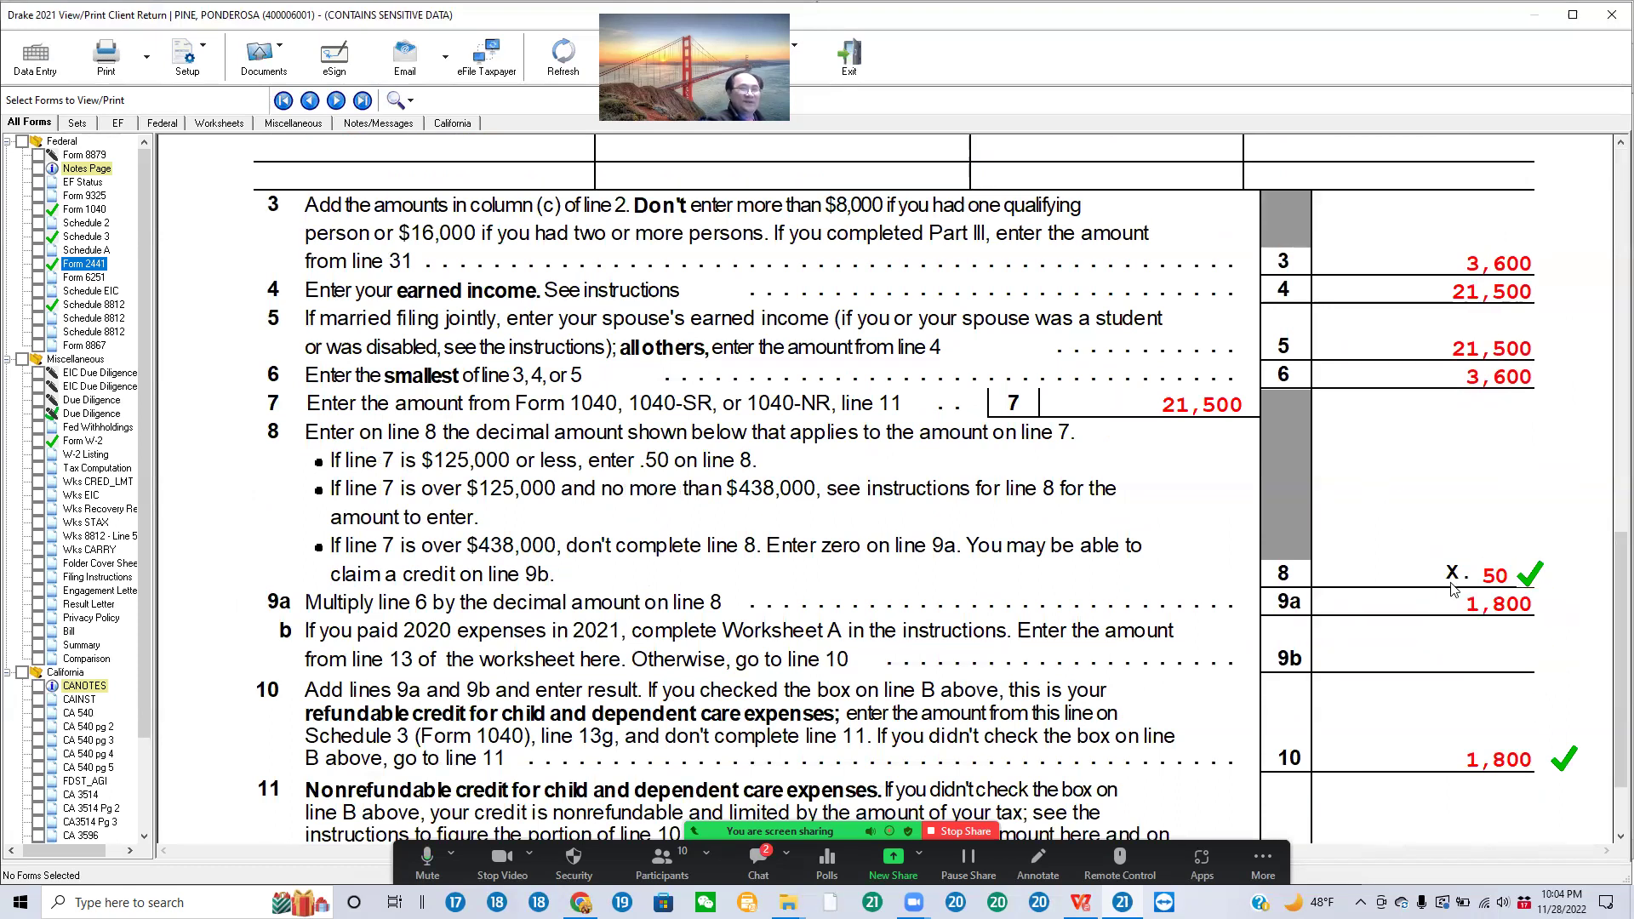
{"action": "scroll", "coordinate": [1455, 595], "scroll_direction": "down", "scroll_amount": 3}
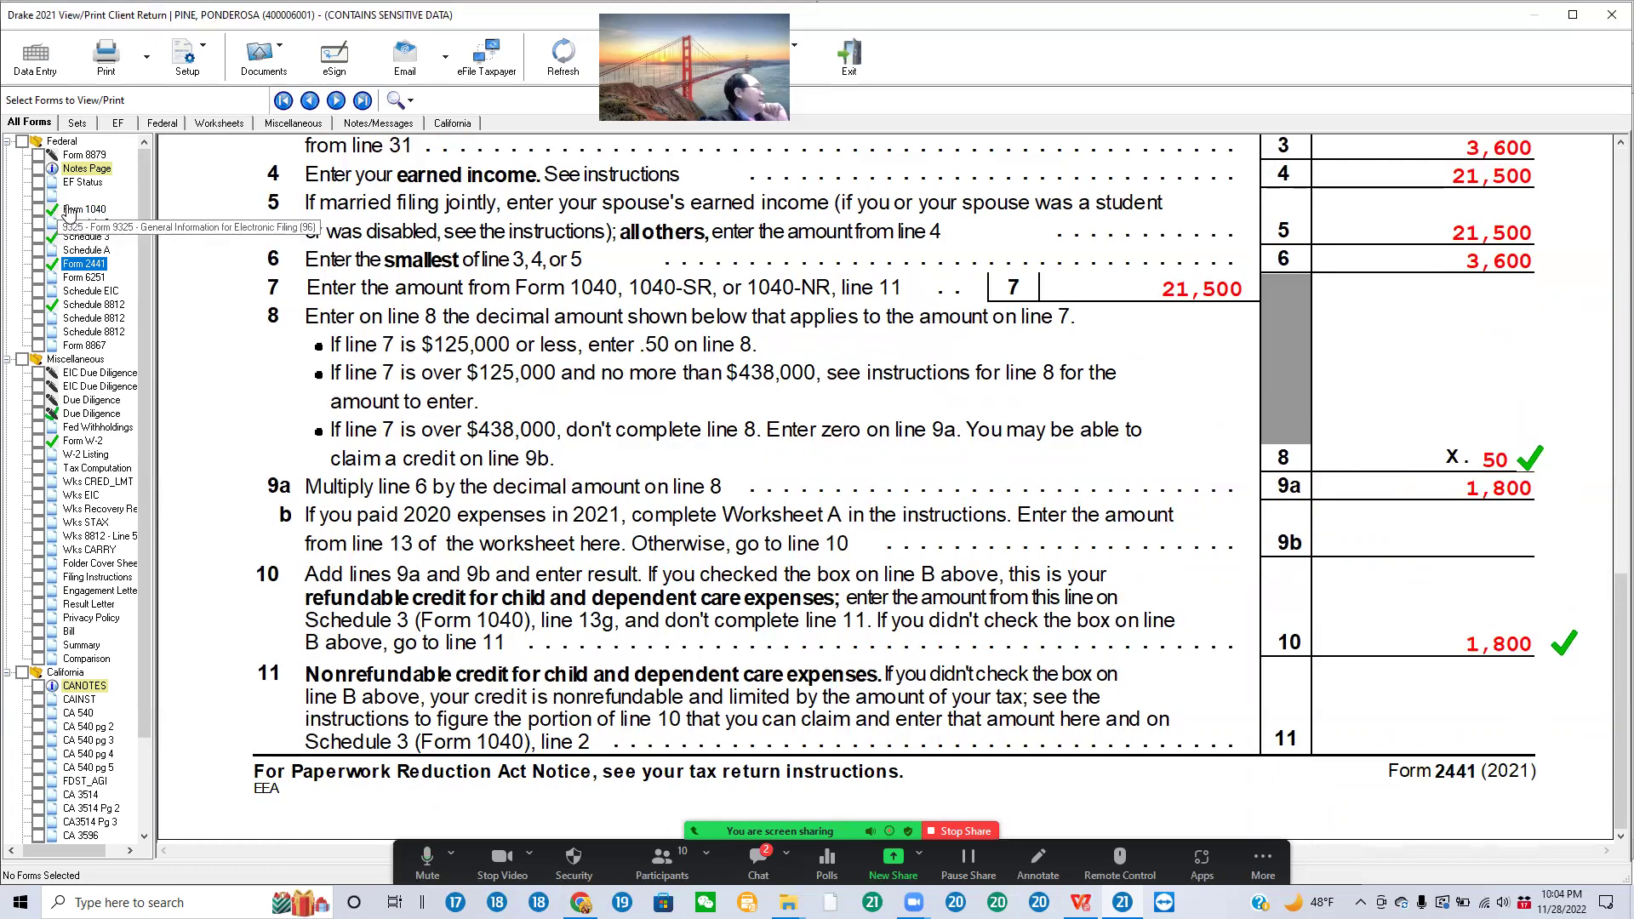
{"action": "left_click", "coordinate": [85, 223]}
Step: Keep Form 1040 line 35a's 8,426 refund ticked green, then return to Data Entry
{"action": "left_click", "coordinate": [85, 208]}
{"action": "scroll", "coordinate": [1525, 501], "scroll_direction": "down", "scroll_amount": 10}
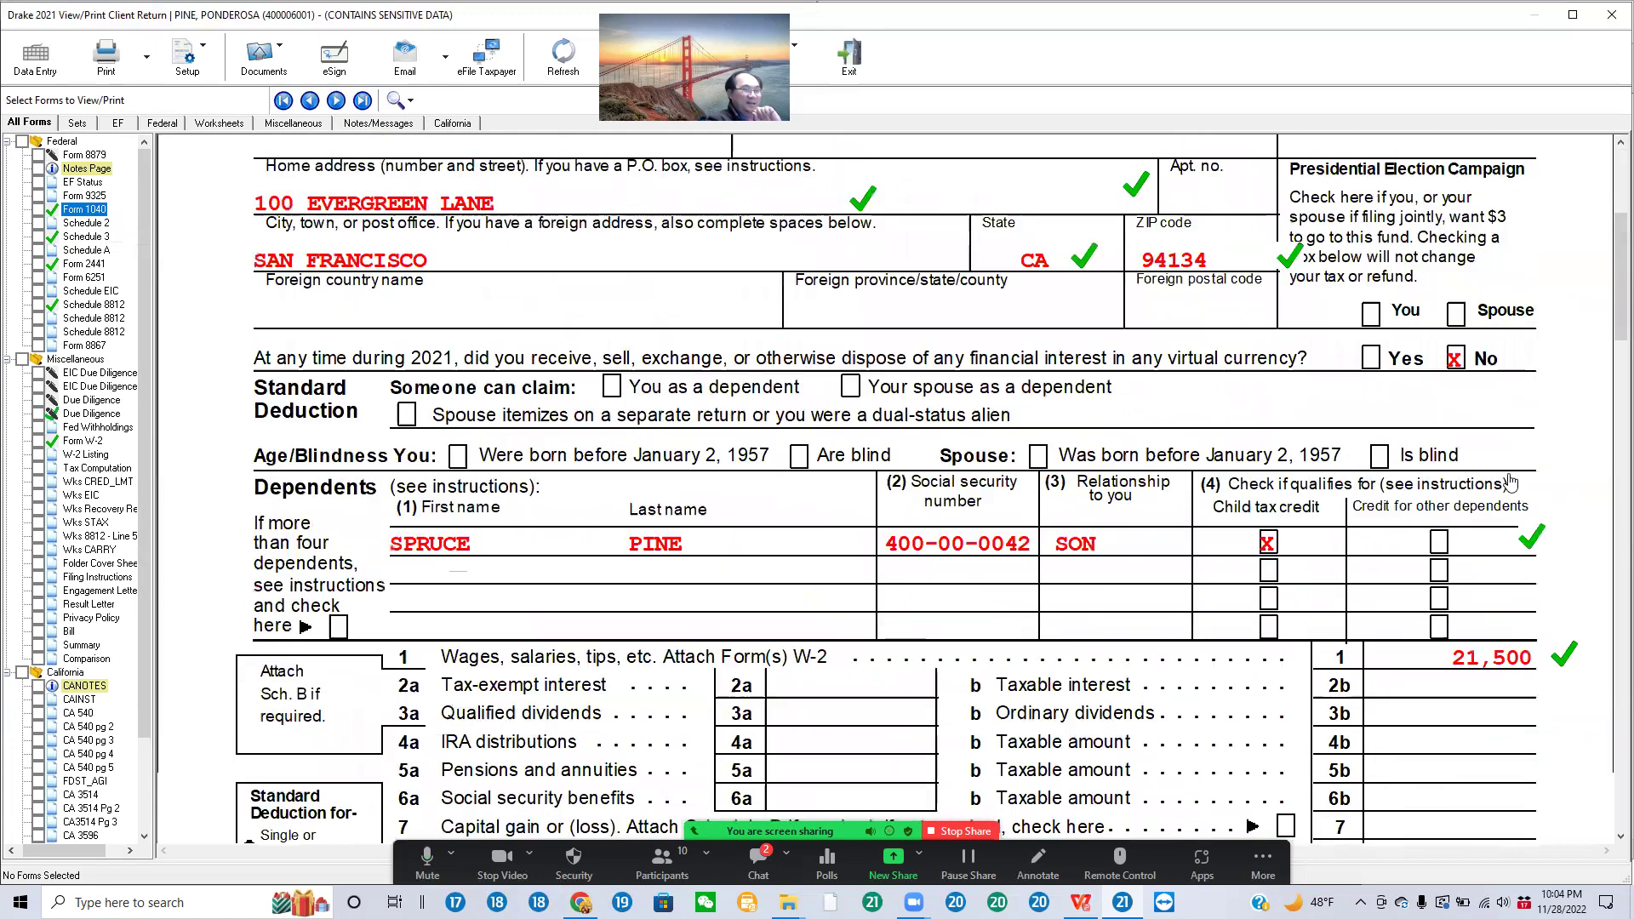
{"action": "scroll", "coordinate": [1526, 500], "scroll_direction": "down", "scroll_amount": 12}
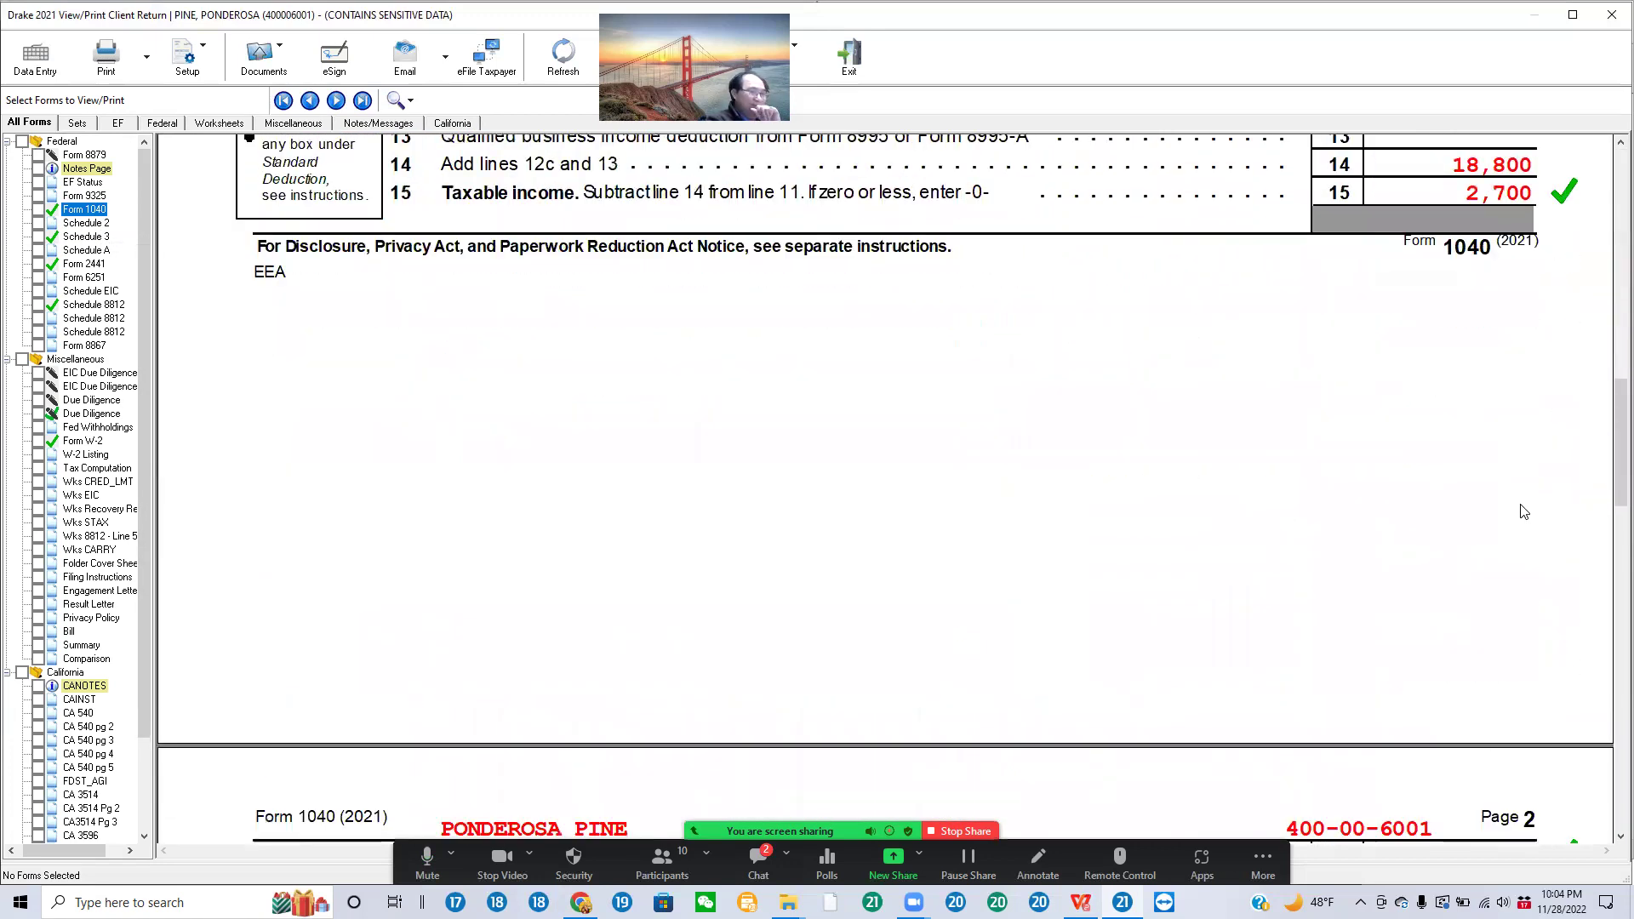
{"action": "scroll", "coordinate": [1525, 534], "scroll_direction": "down", "scroll_amount": 5}
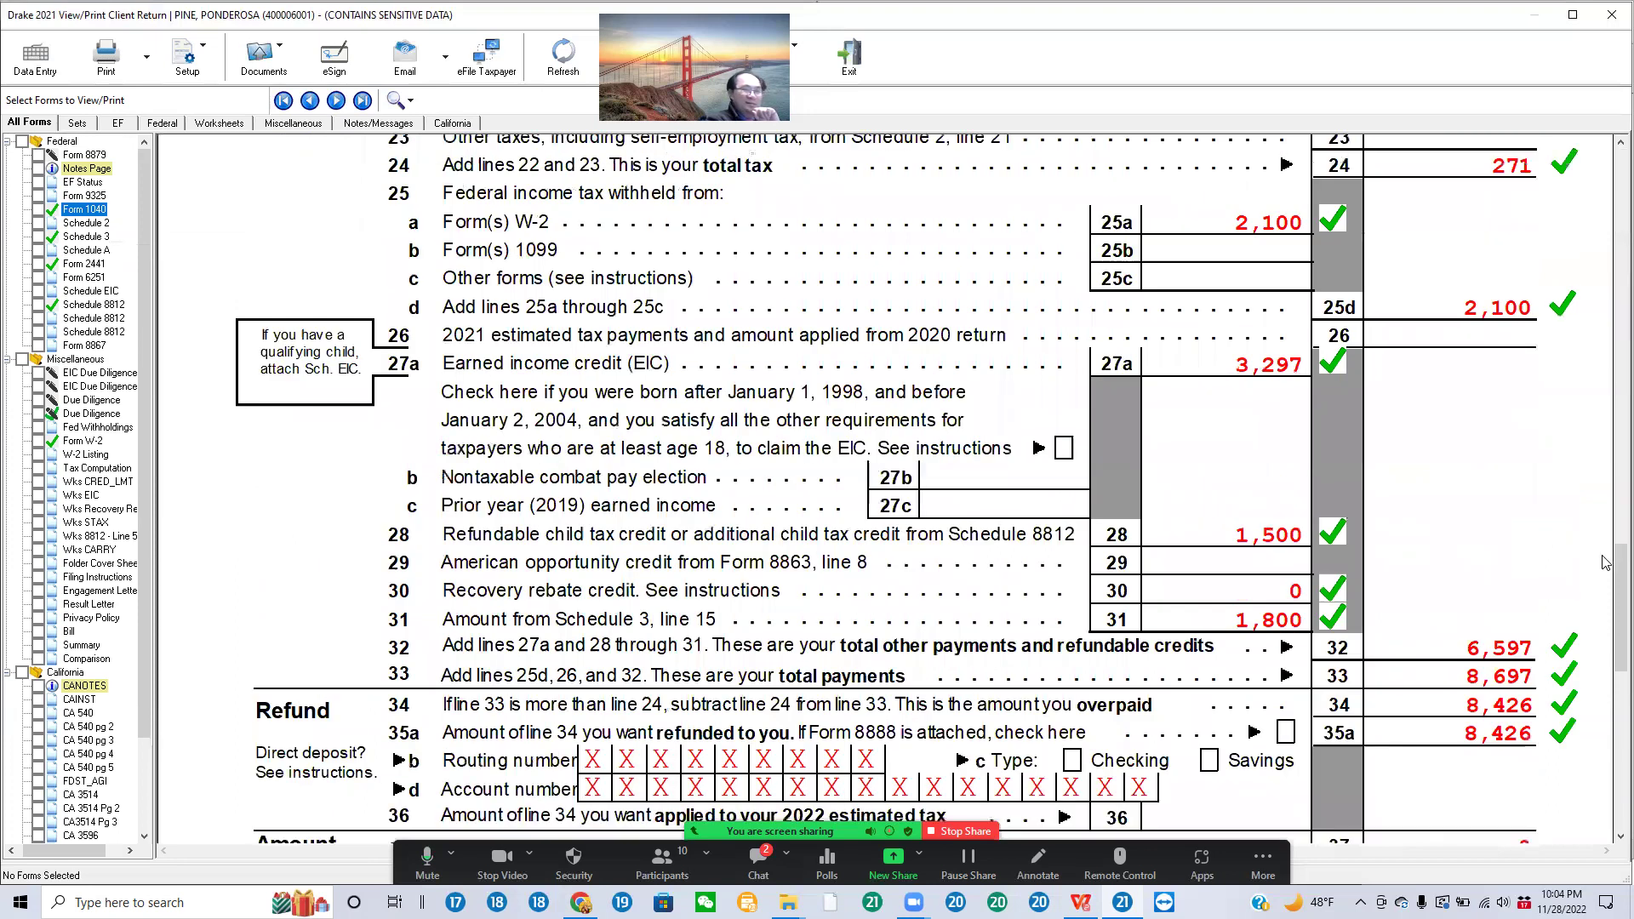
{"action": "left_click", "coordinate": [1546, 601]}
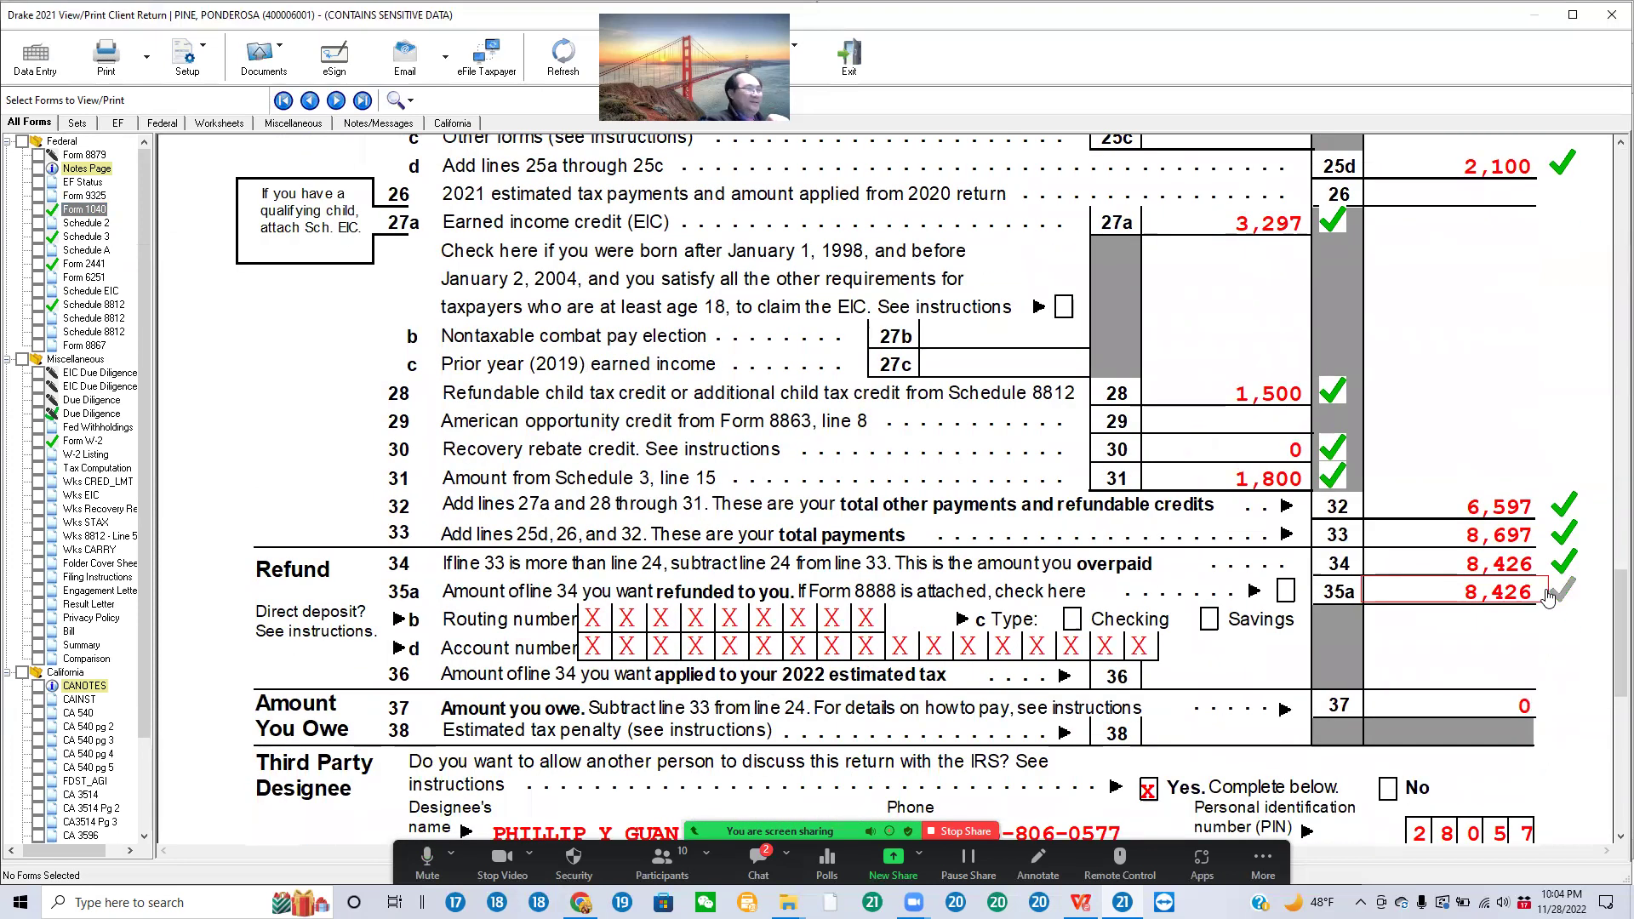
{"action": "left_click", "coordinate": [1553, 593]}
{"action": "left_click", "coordinate": [25, 68]}
Step: Confirm the Direct Deposit screen has no bank account entered, then recalculate via View/Print
{"action": "left_click", "coordinate": [984, 308]}
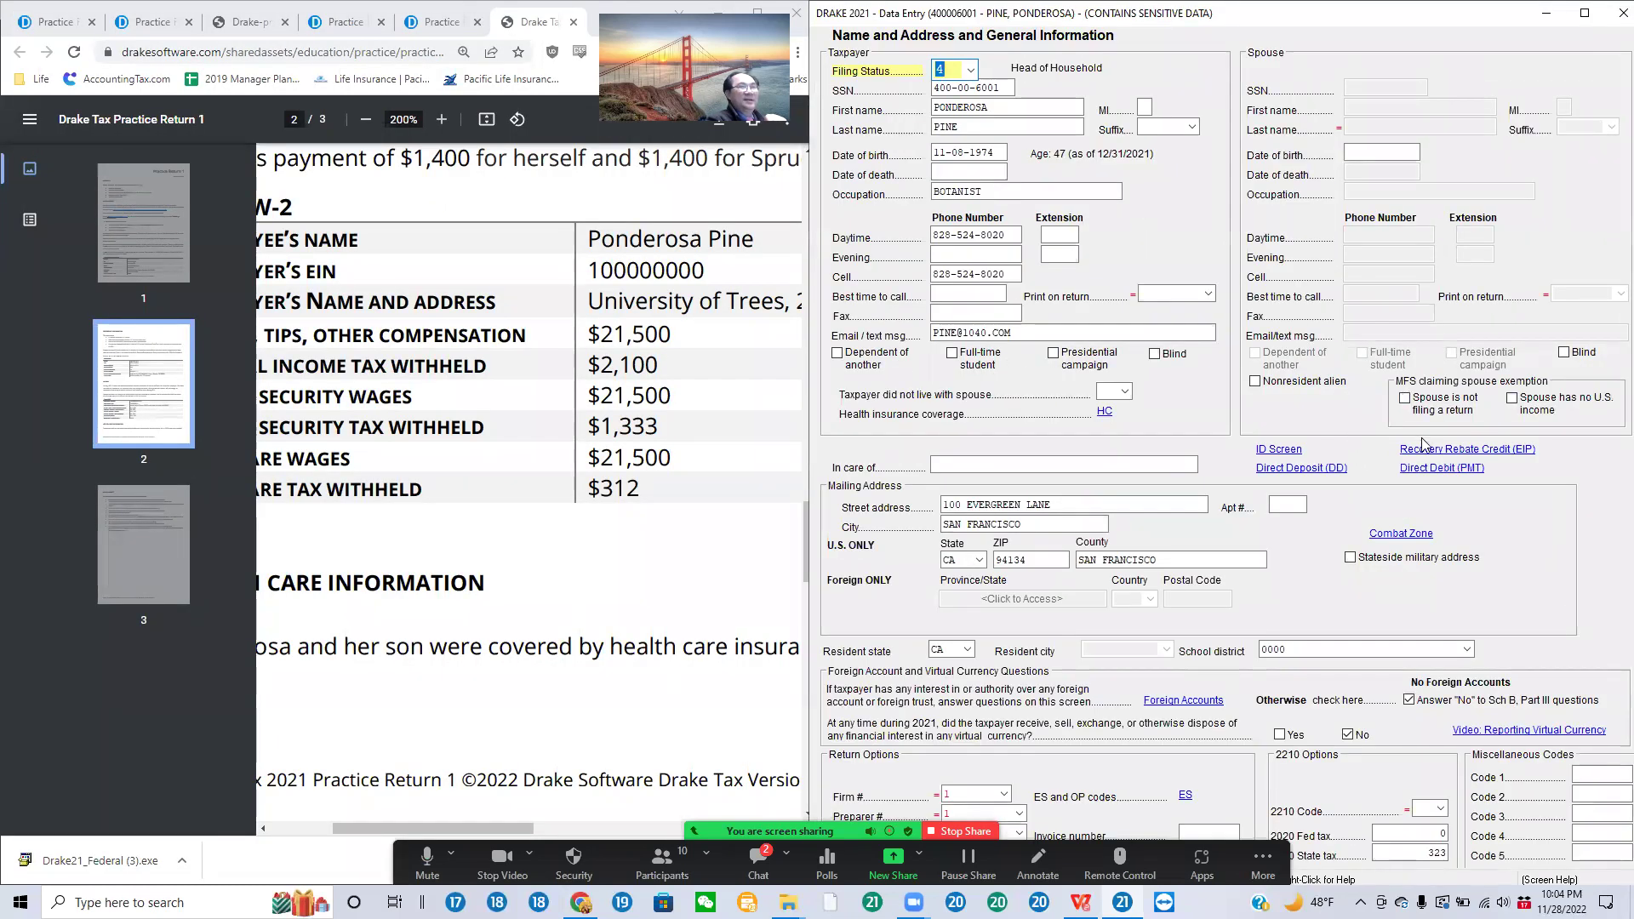
{"action": "left_click", "coordinate": [1326, 473]}
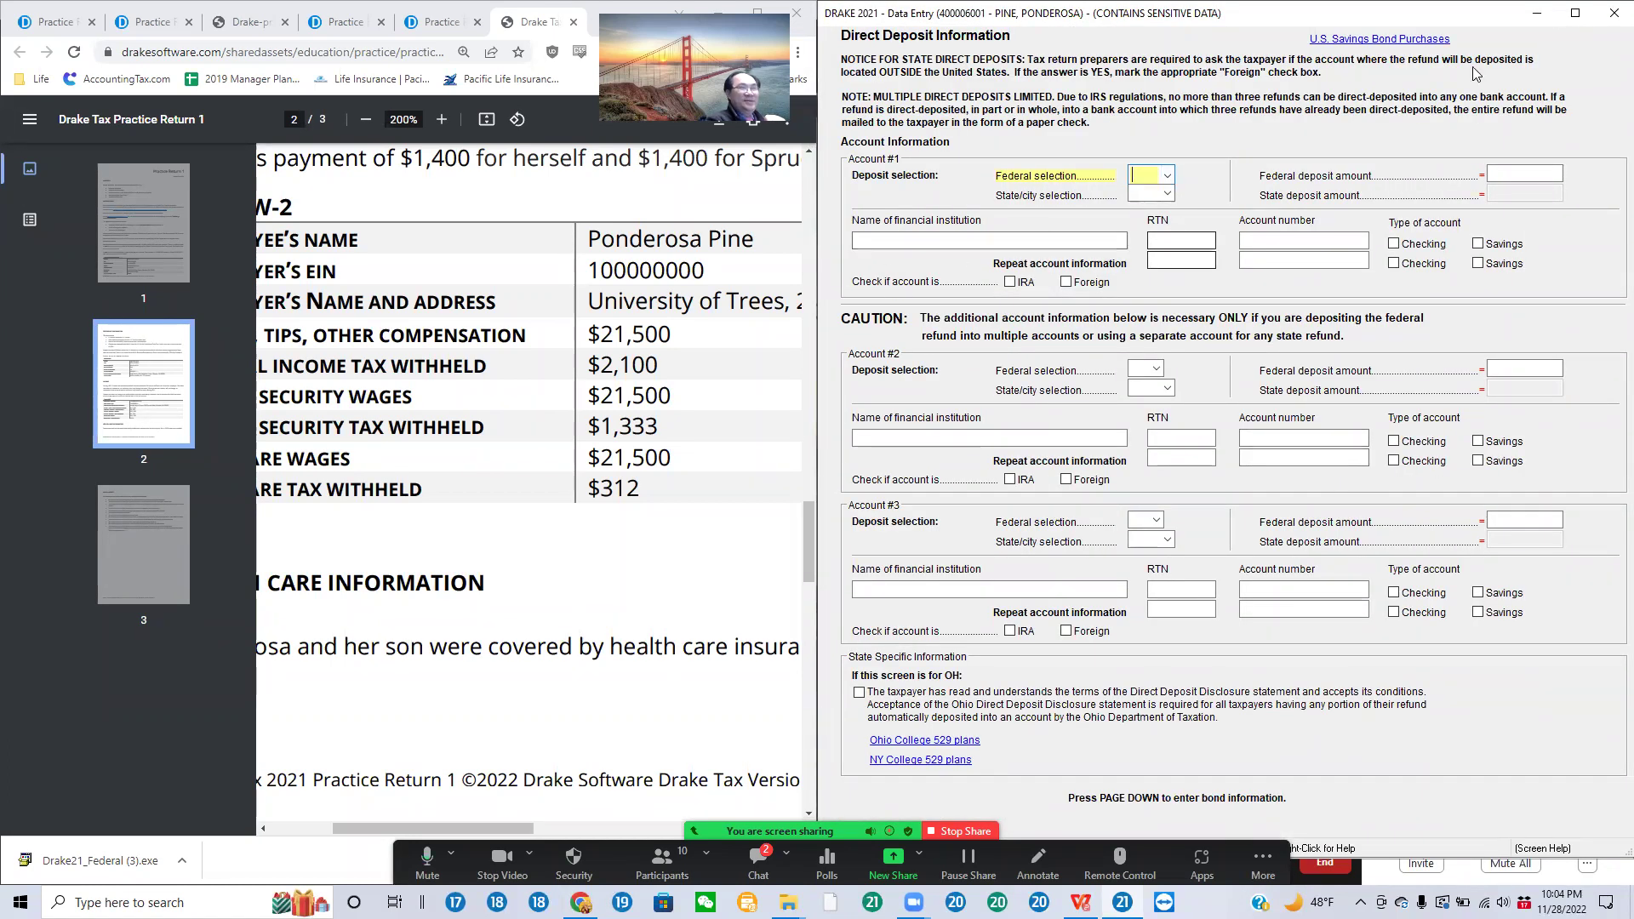
{"action": "left_click", "coordinate": [1613, 13]}
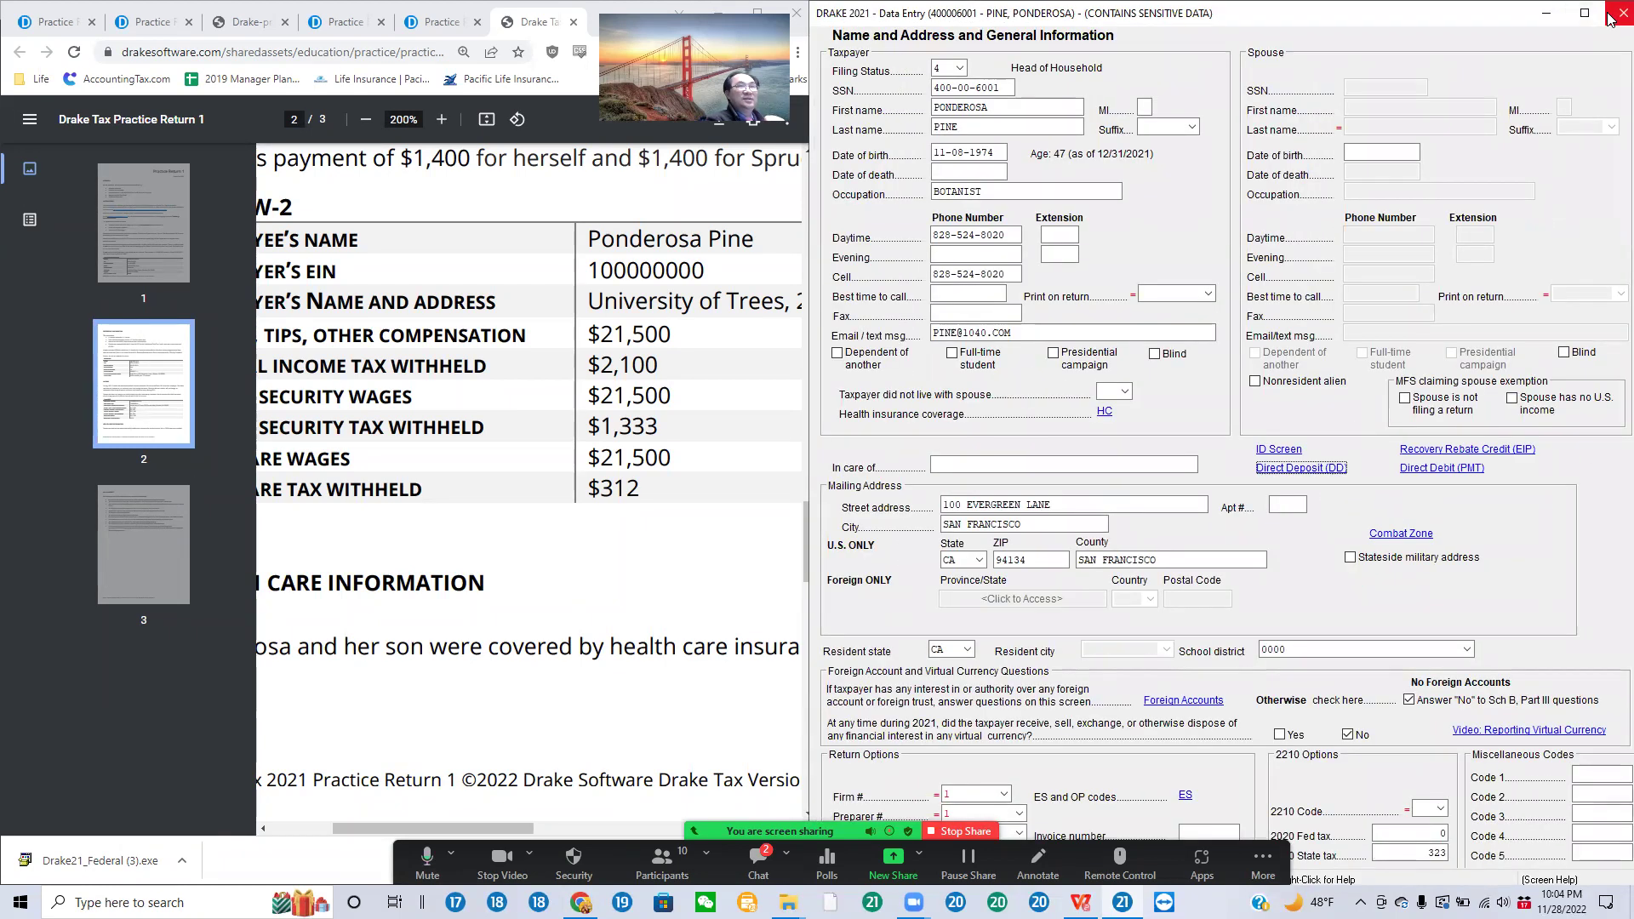
{"action": "left_click", "coordinate": [1622, 12]}
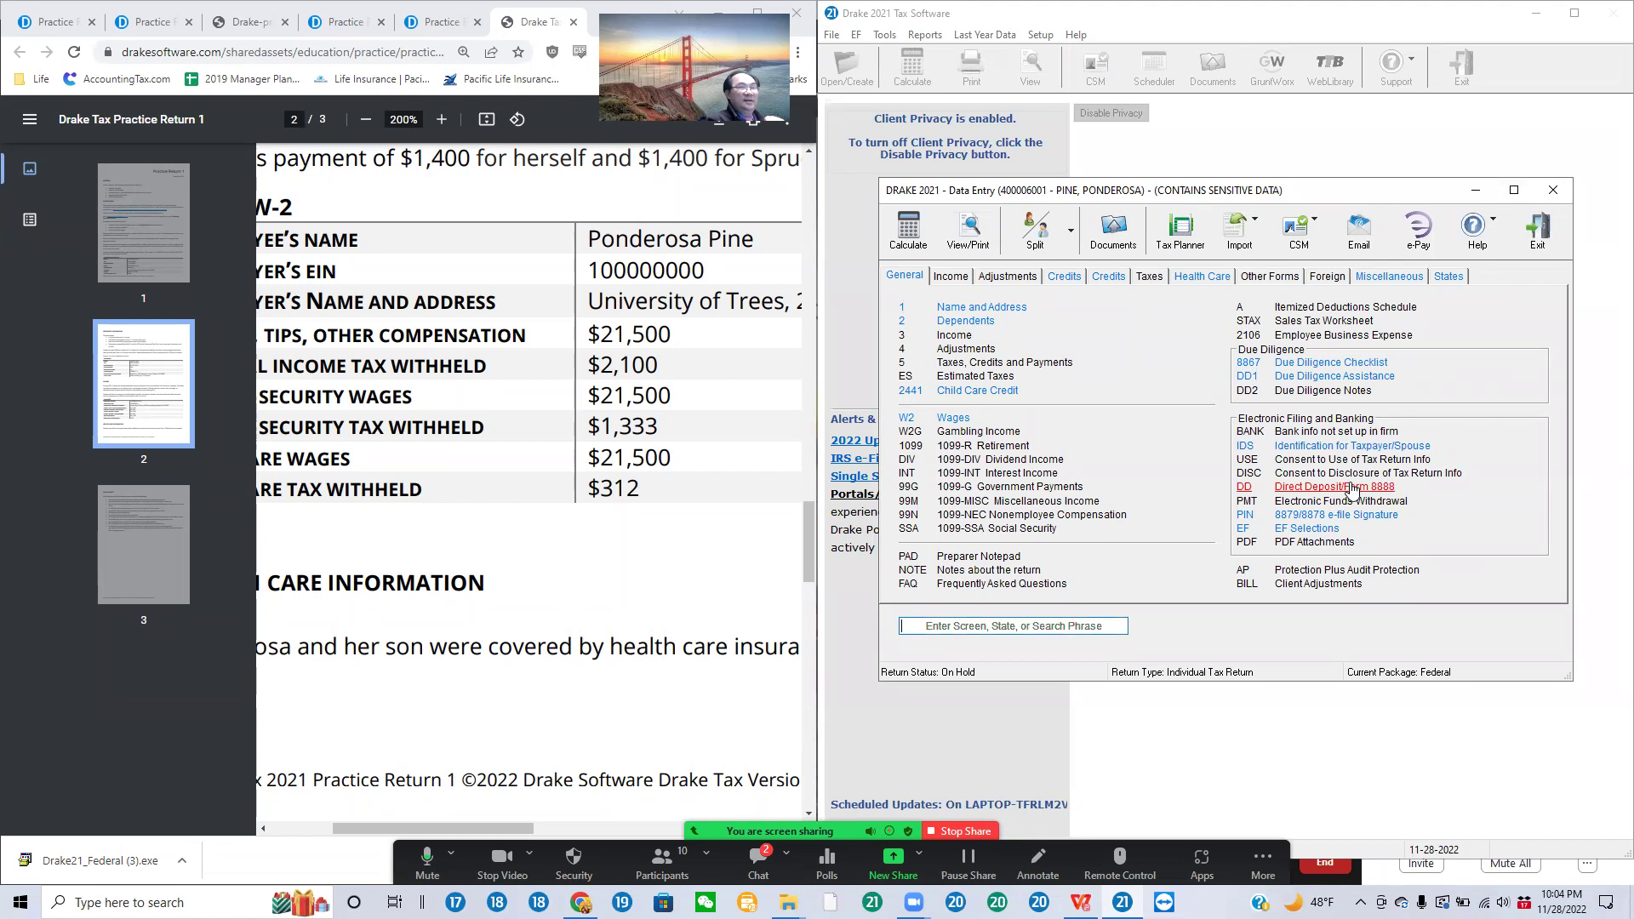
{"action": "left_click", "coordinate": [1353, 489]}
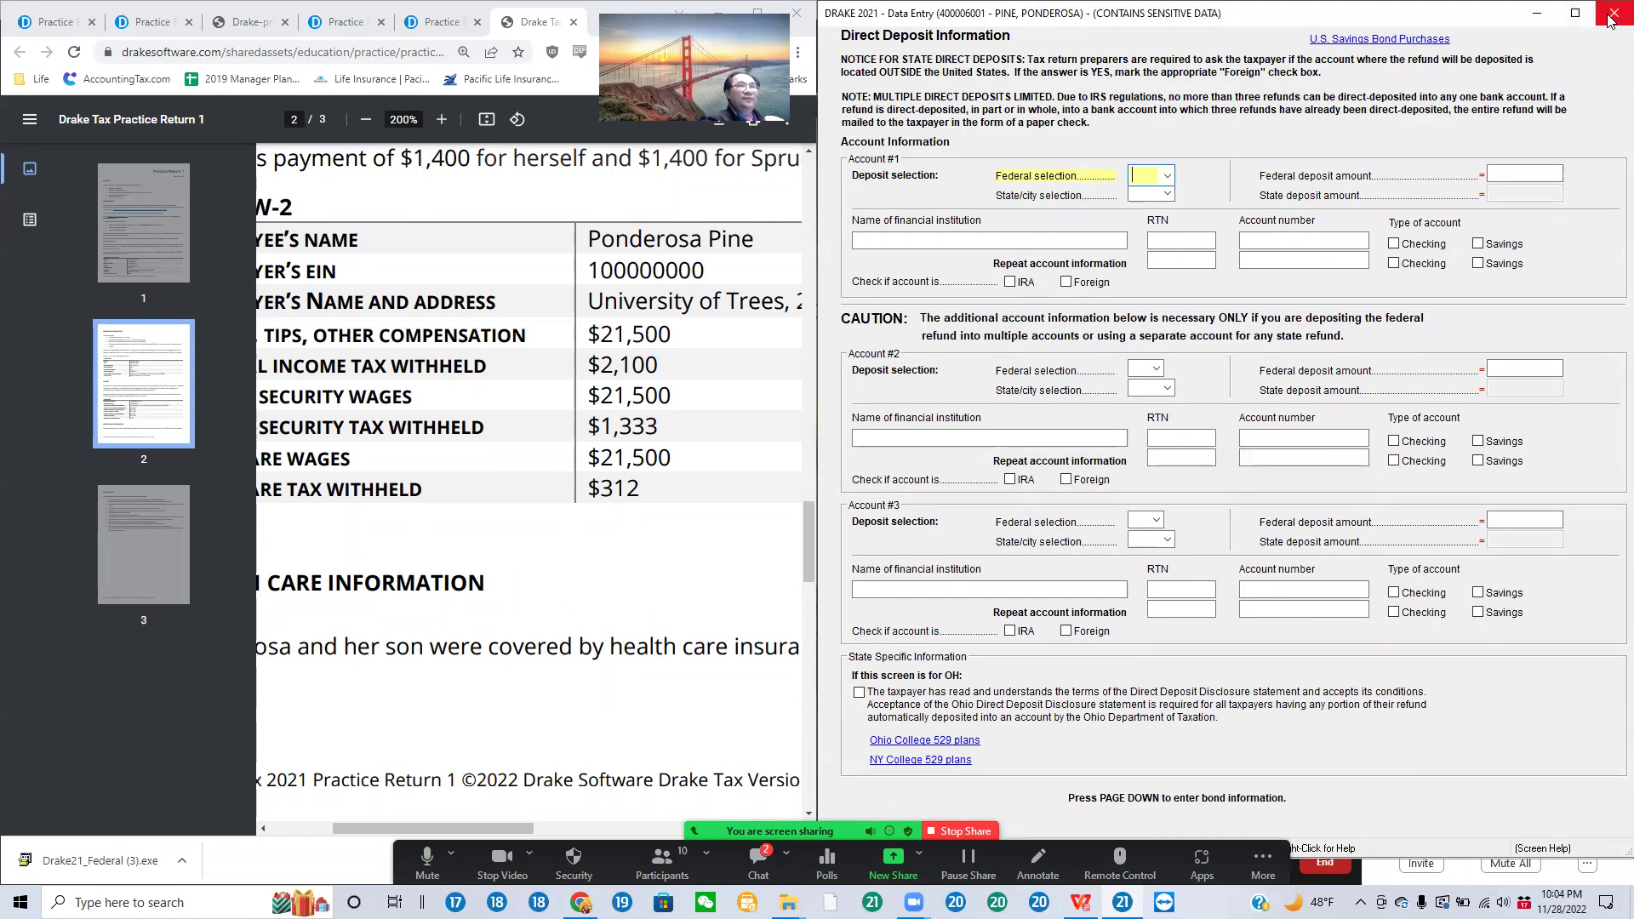
{"action": "left_click", "coordinate": [1609, 15]}
{"action": "left_click", "coordinate": [970, 230]}
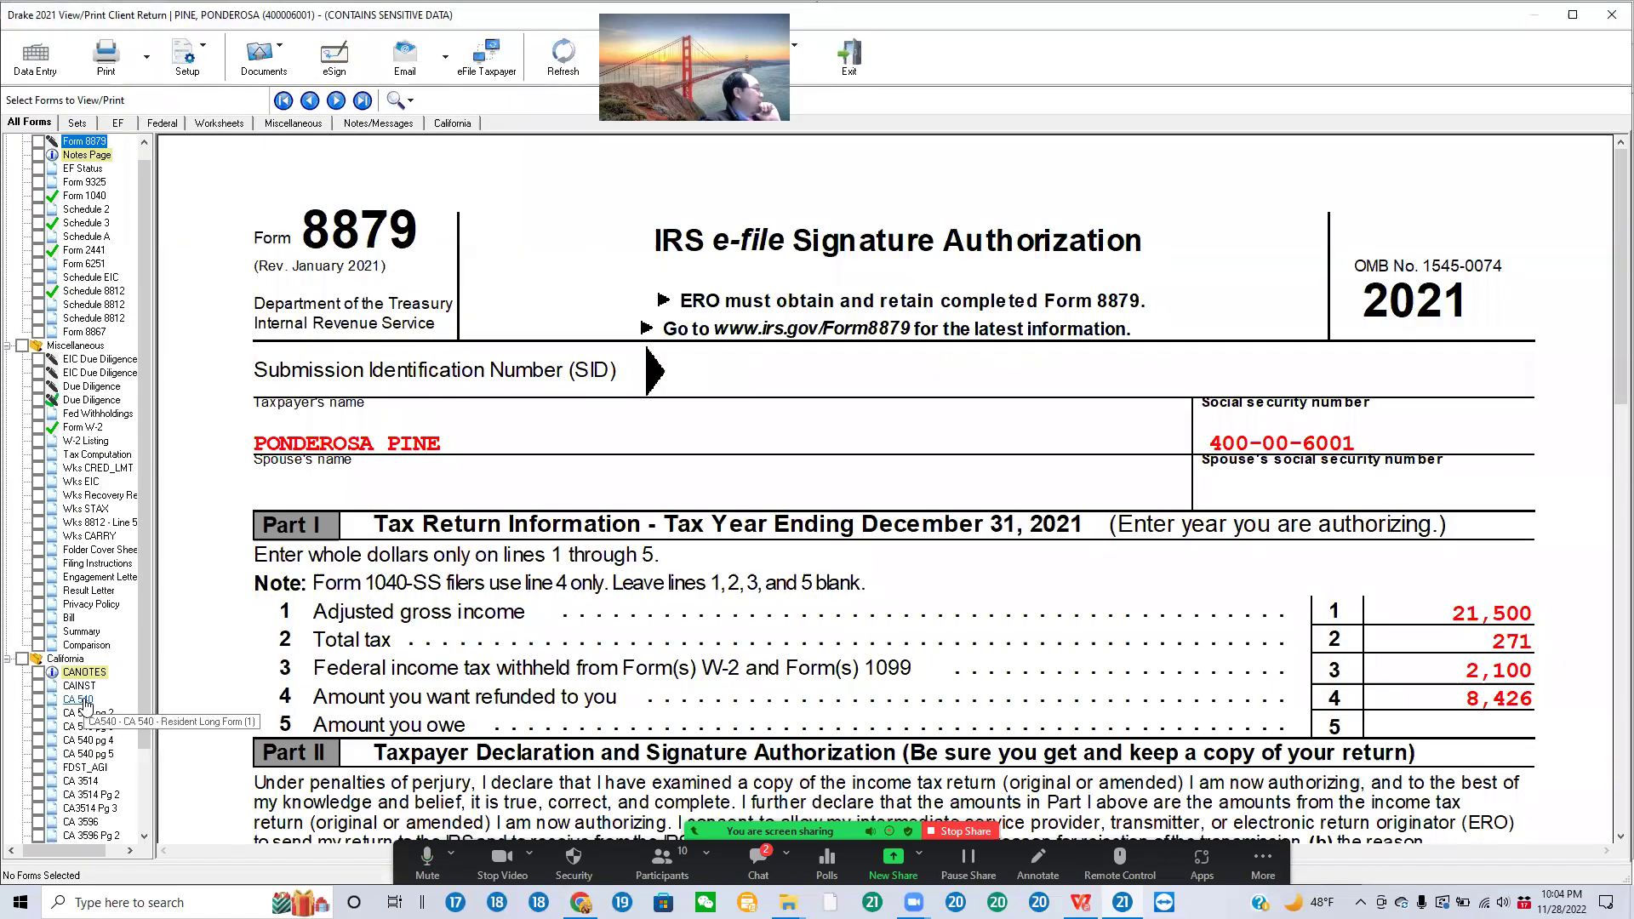
Step: Bring up California Form 540 and go through pages 2 and 3
{"action": "left_click", "coordinate": [79, 700]}
{"action": "scroll", "coordinate": [876, 447], "scroll_direction": "down", "scroll_amount": 5}
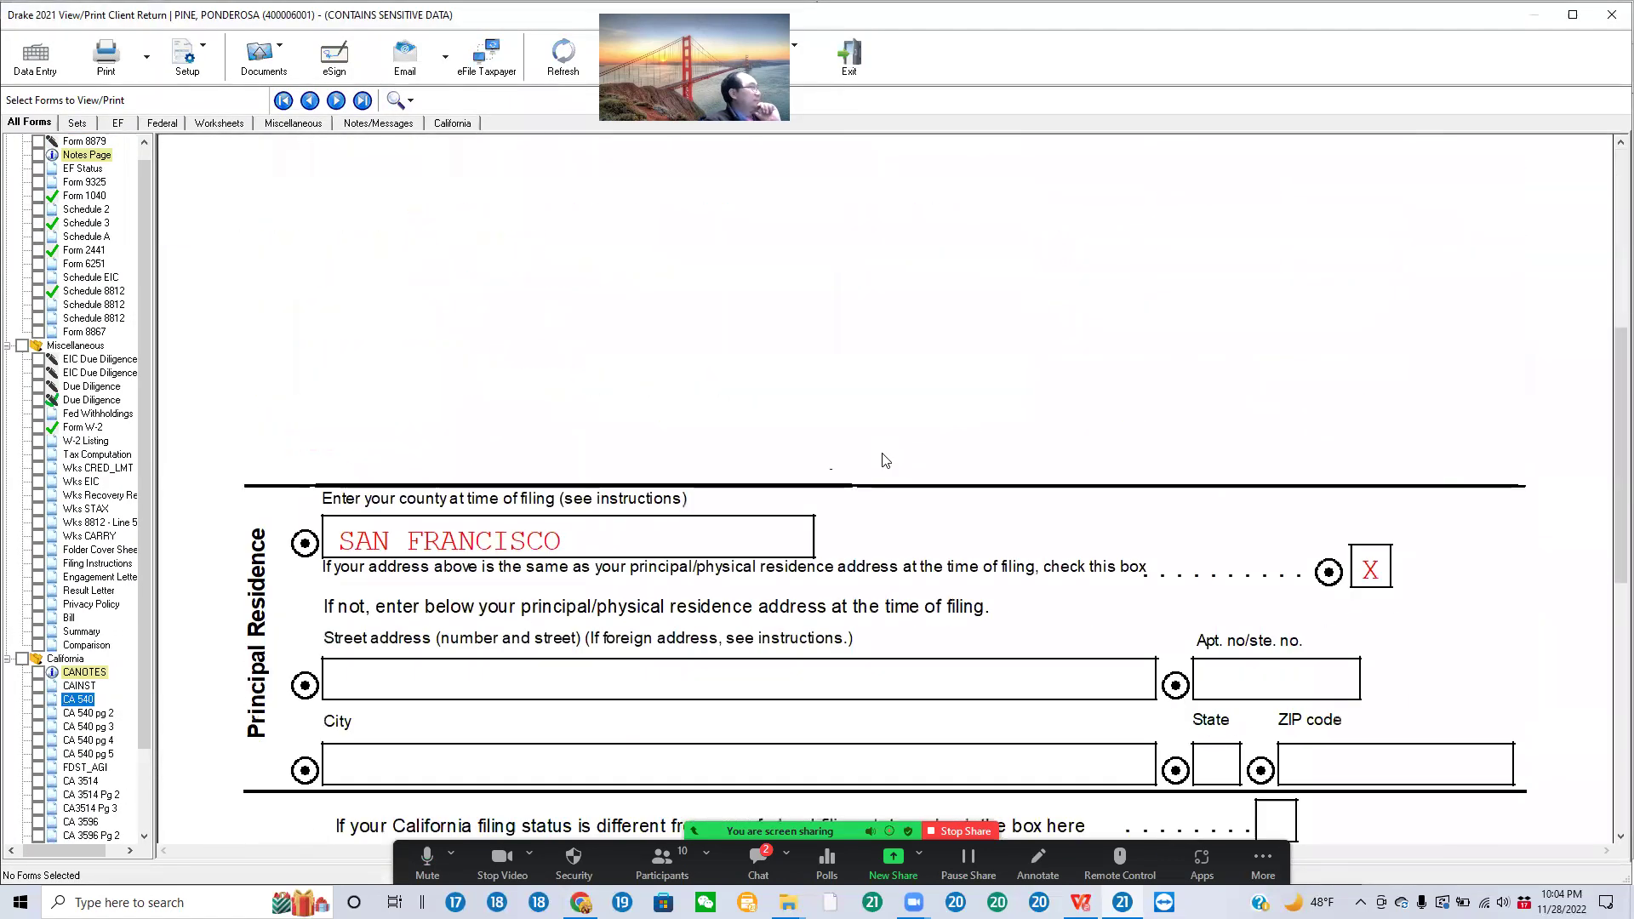
{"action": "scroll", "coordinate": [885, 461], "scroll_direction": "down", "scroll_amount": 8}
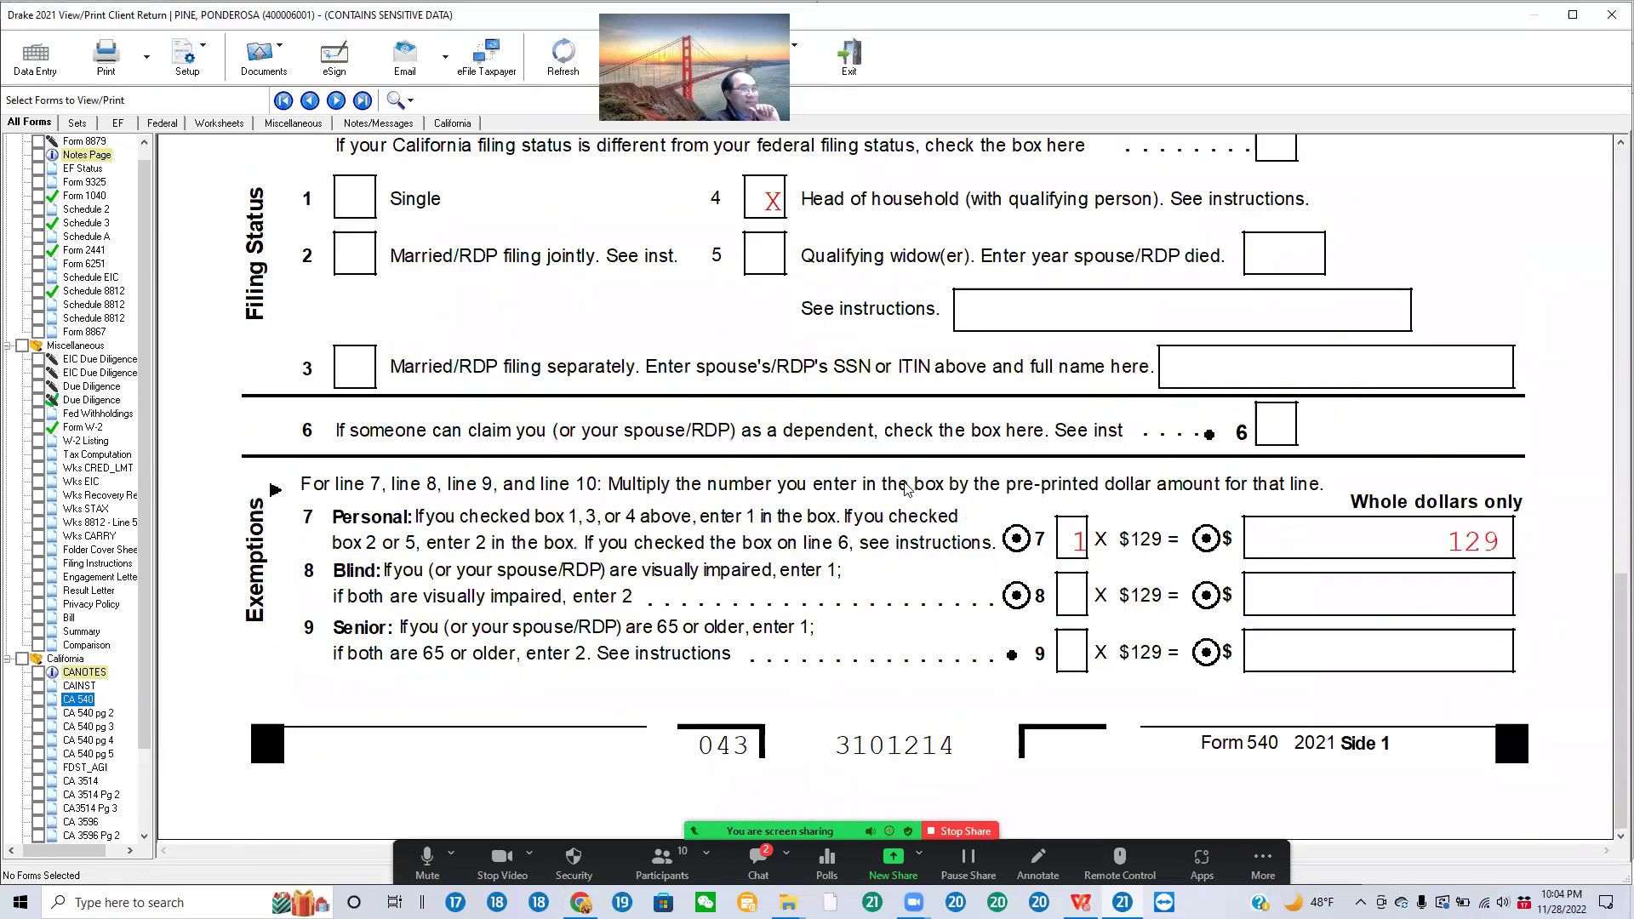
{"action": "left_click", "coordinate": [89, 713]}
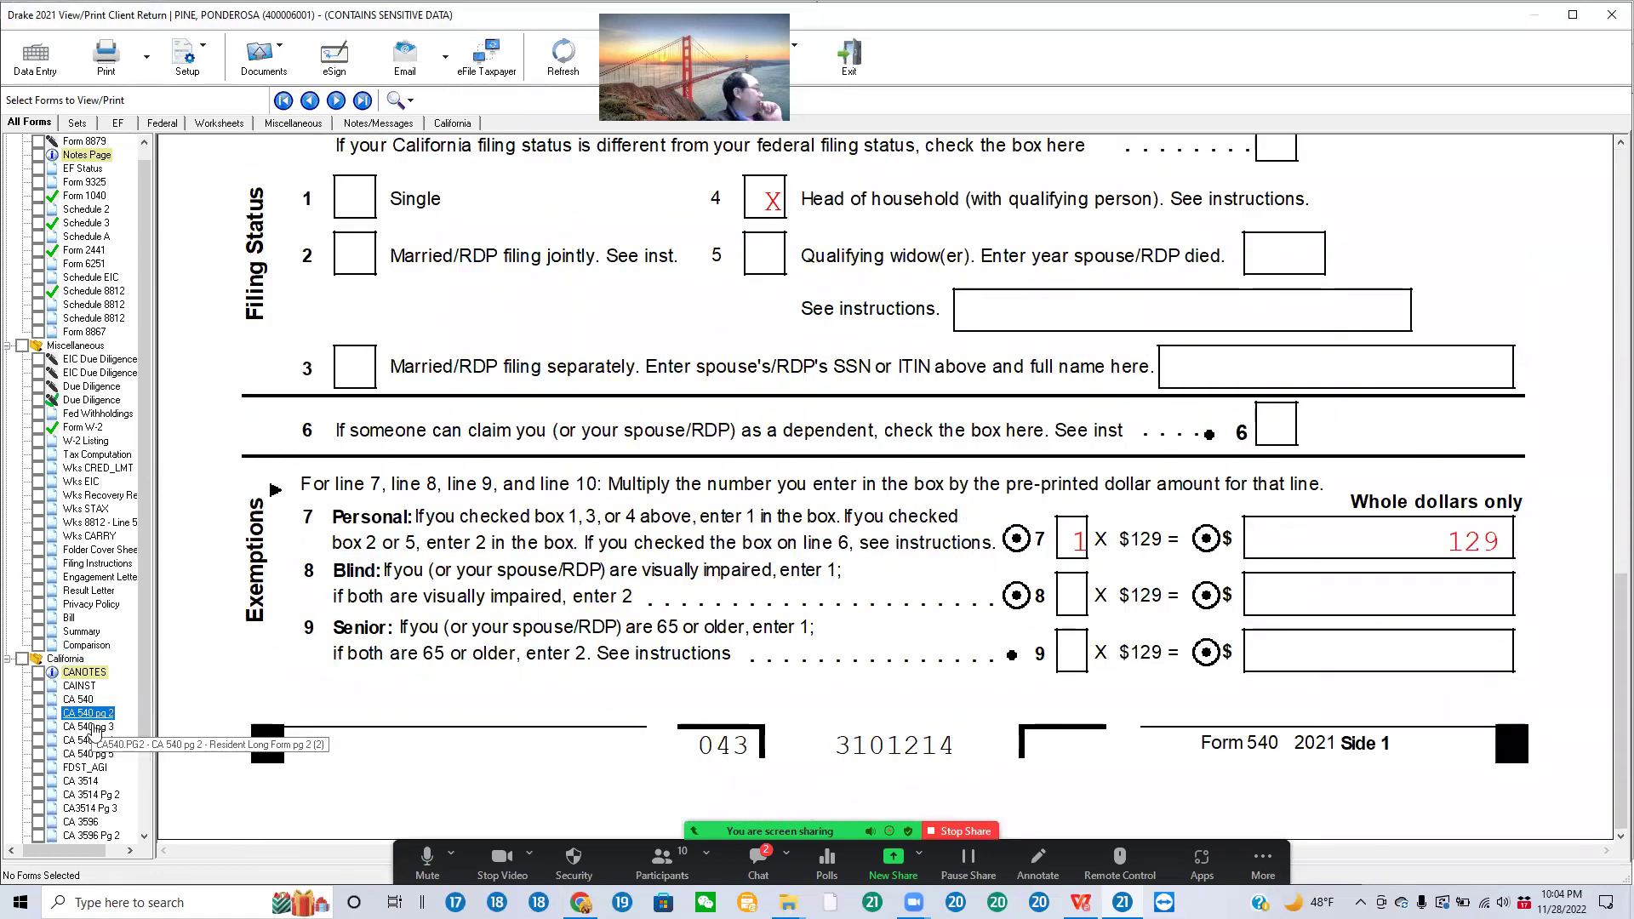
{"action": "scroll", "coordinate": [130, 644], "scroll_direction": "down", "scroll_amount": 7}
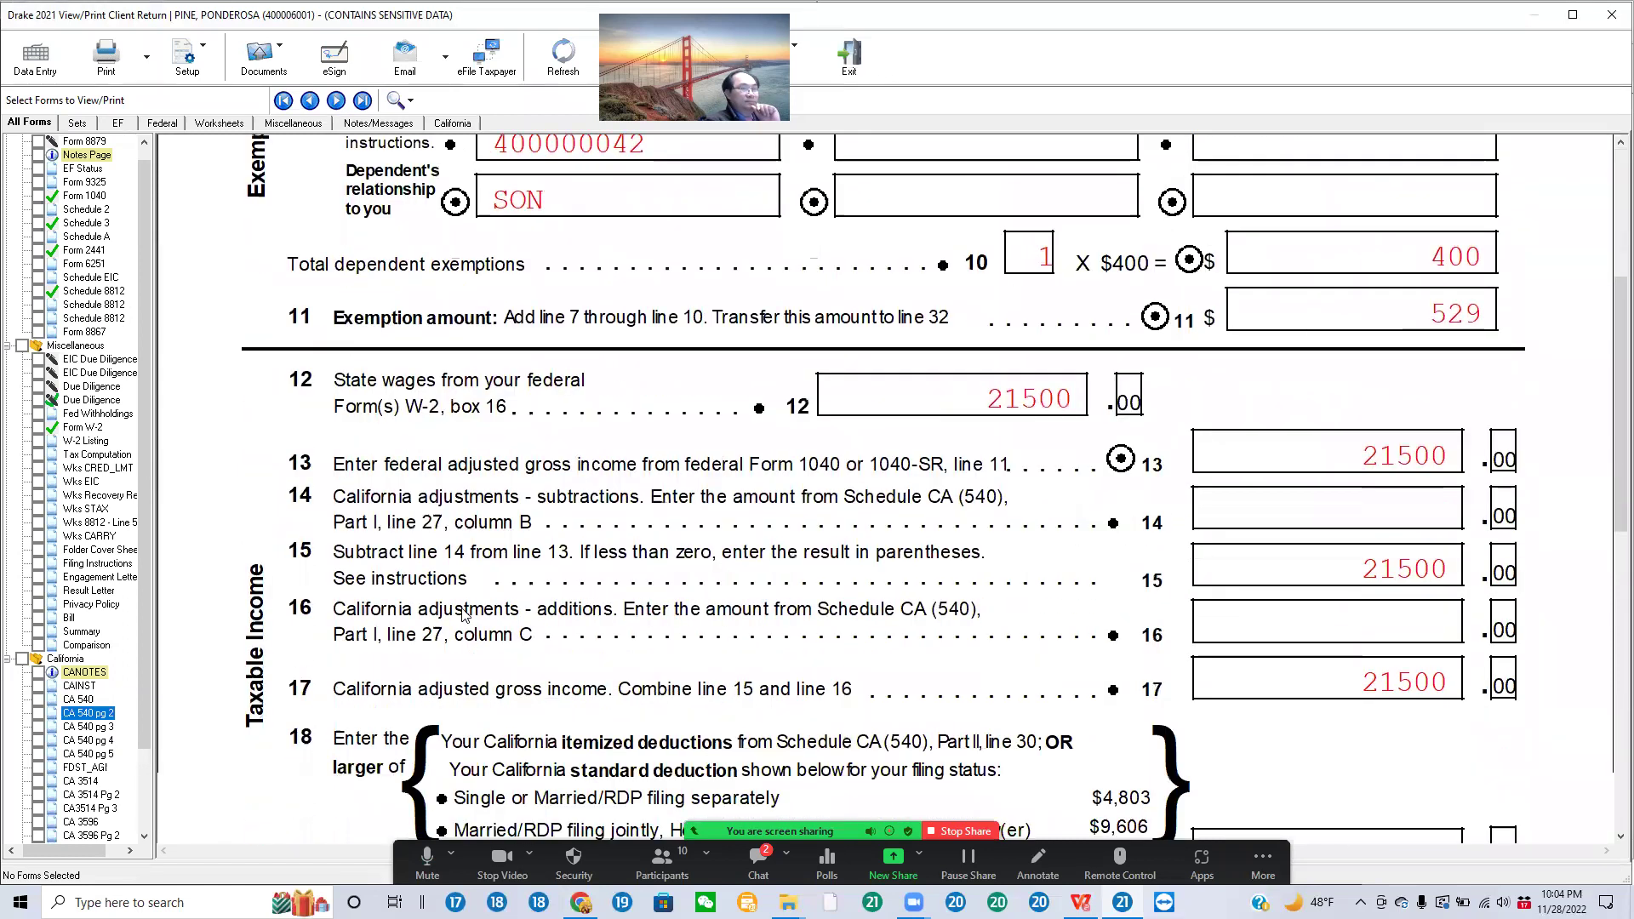
{"action": "scroll", "coordinate": [130, 645], "scroll_direction": "down", "scroll_amount": 4}
{"action": "scroll", "coordinate": [94, 656], "scroll_direction": "down", "scroll_amount": 2}
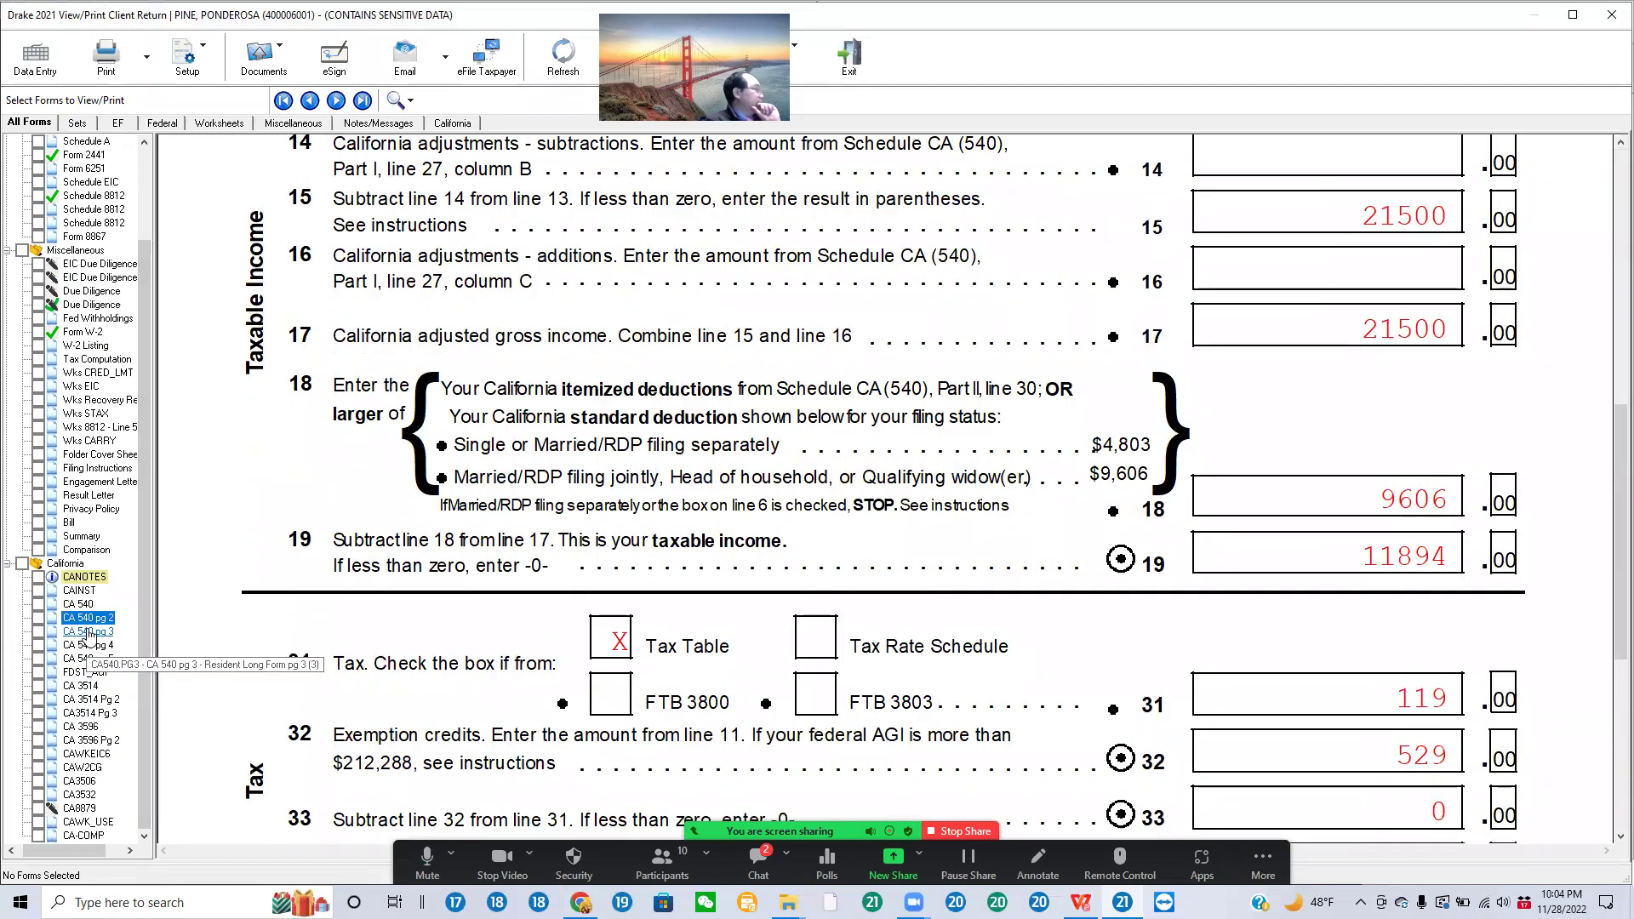
{"action": "left_click", "coordinate": [88, 631]}
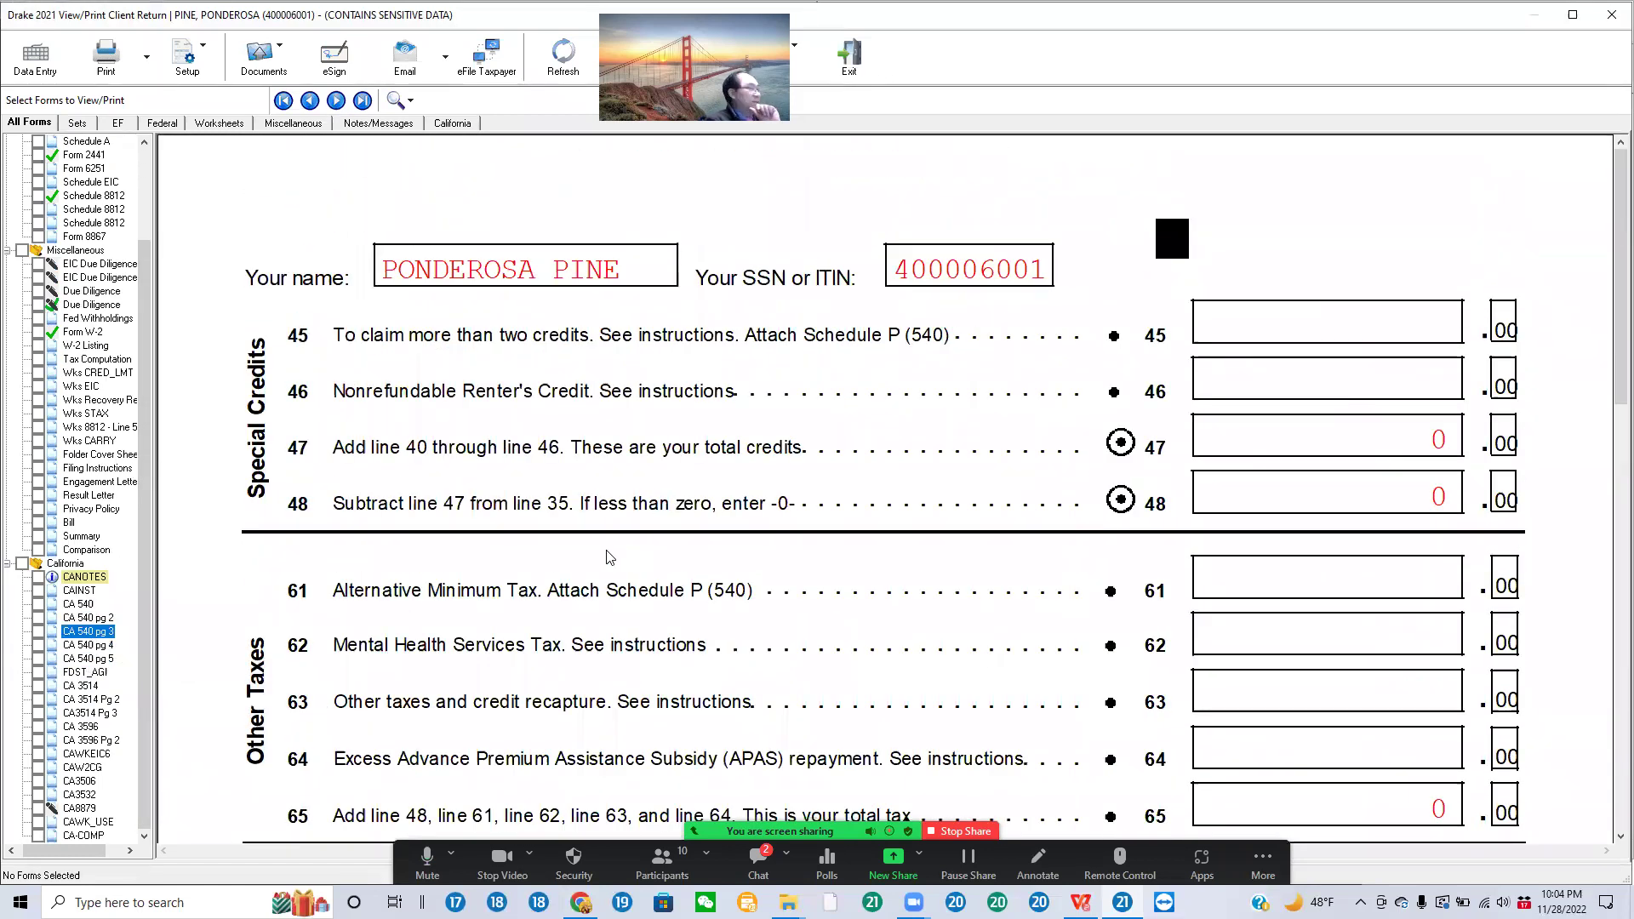
{"action": "scroll", "coordinate": [585, 564], "scroll_direction": "down", "scroll_amount": 6}
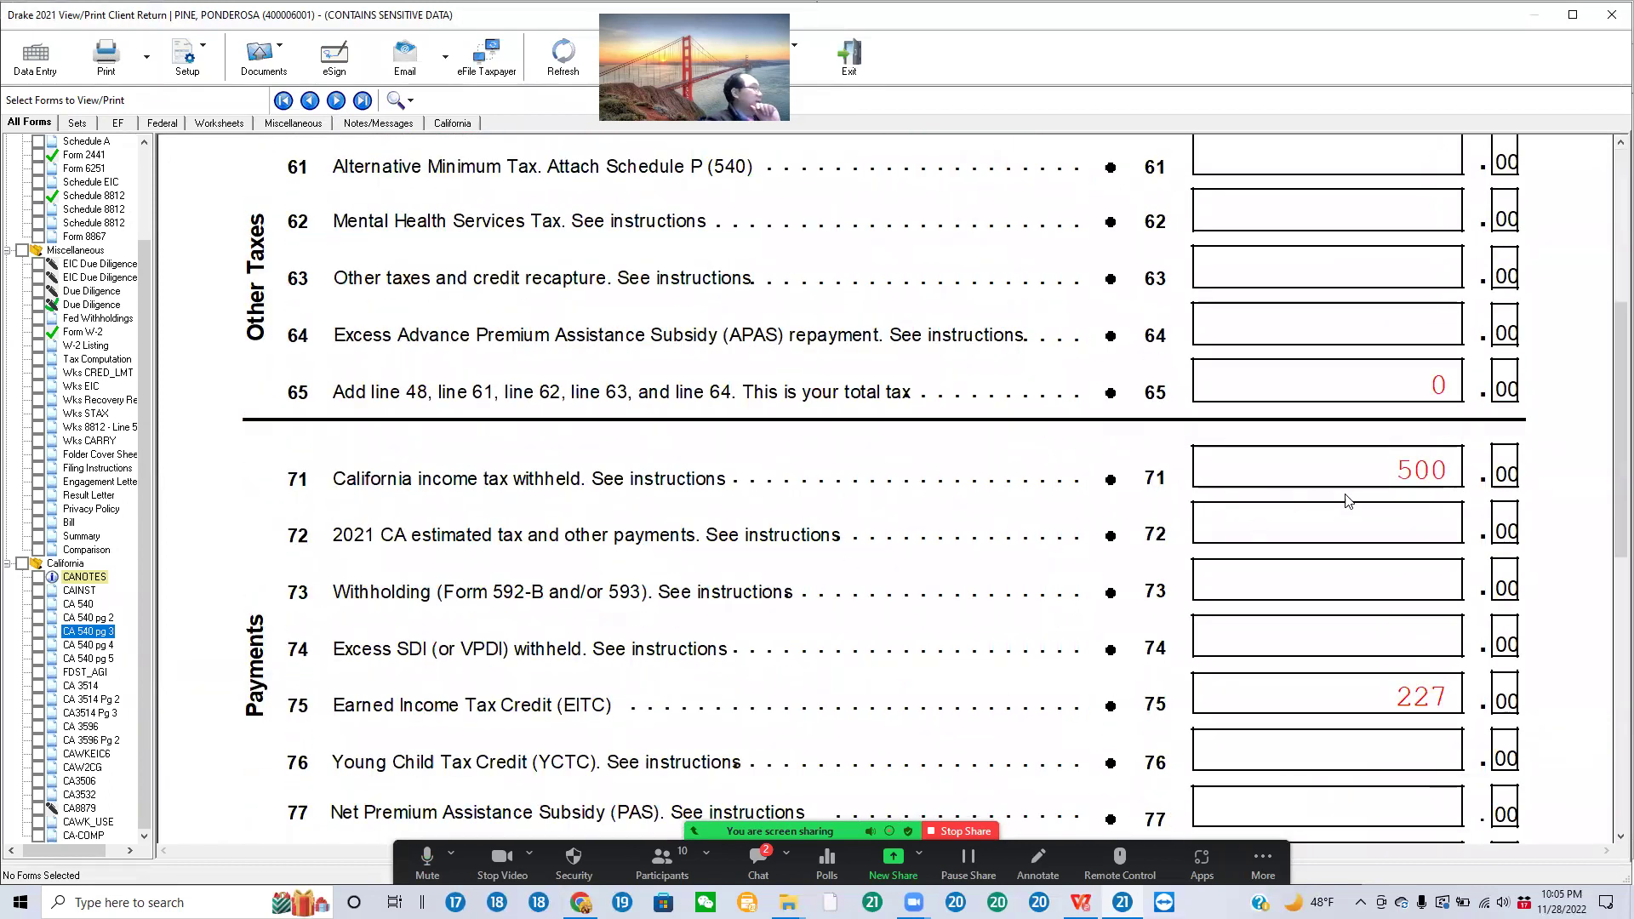
Step: Tick lines 71 (500), 75 (227), 78 (727) and the line 91 no-use-tax box
{"action": "left_click", "coordinate": [1474, 468]}
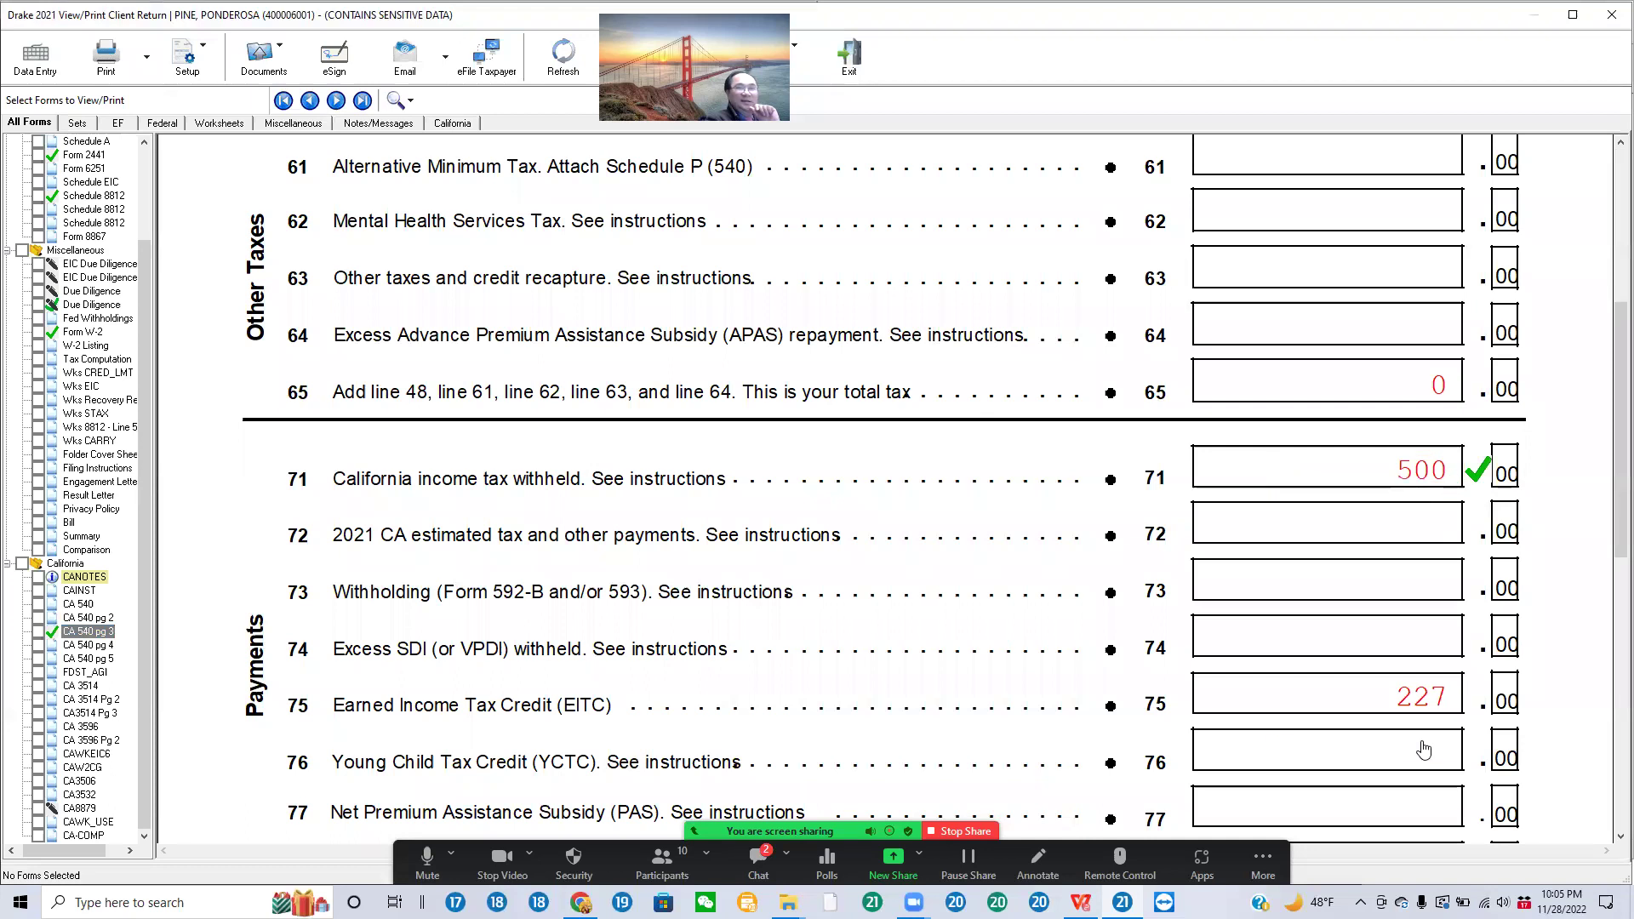
{"action": "left_click", "coordinate": [1453, 705]}
{"action": "scroll", "coordinate": [930, 698], "scroll_direction": "down", "scroll_amount": 4}
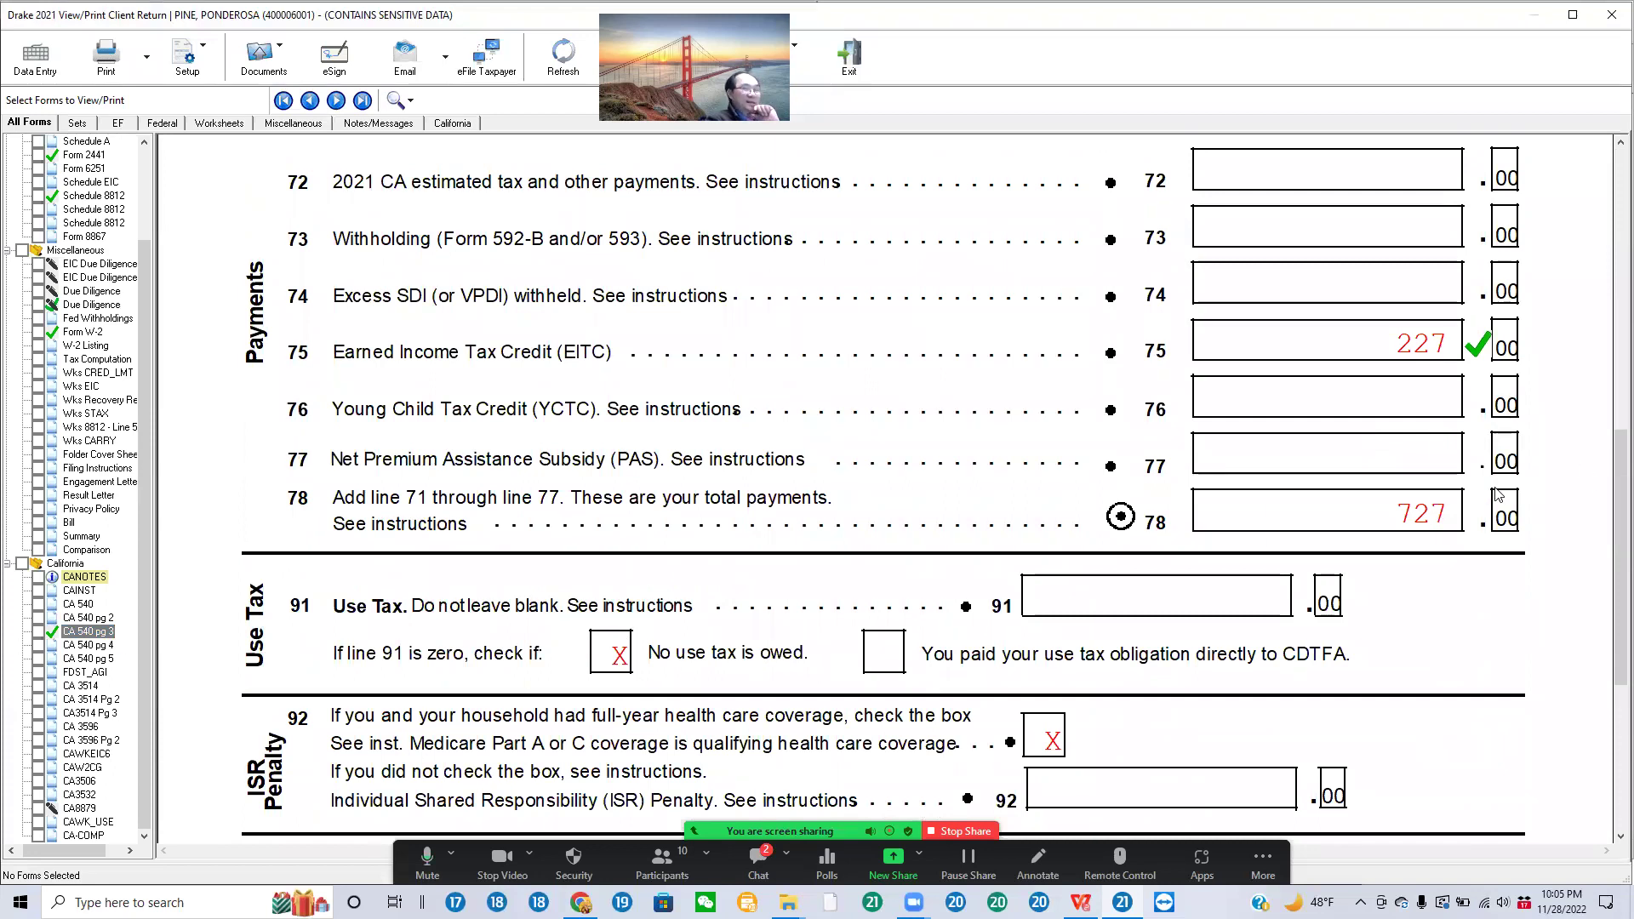
{"action": "left_click", "coordinate": [1392, 534]}
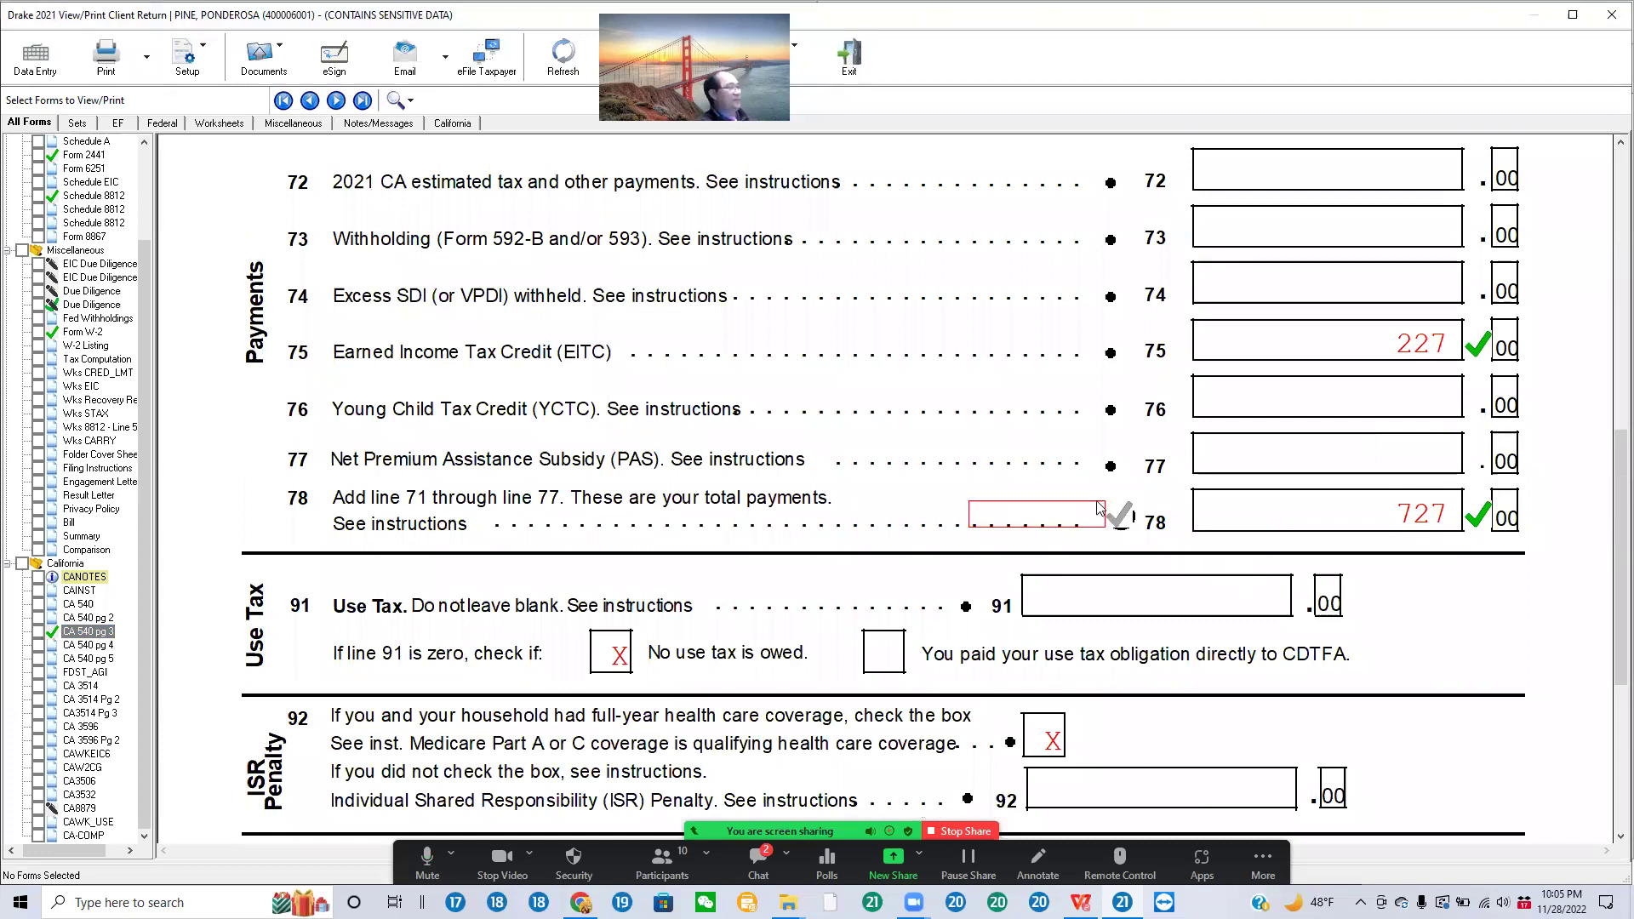
{"action": "left_click", "coordinate": [628, 664]}
{"action": "mouse_move", "coordinate": [788, 902]}
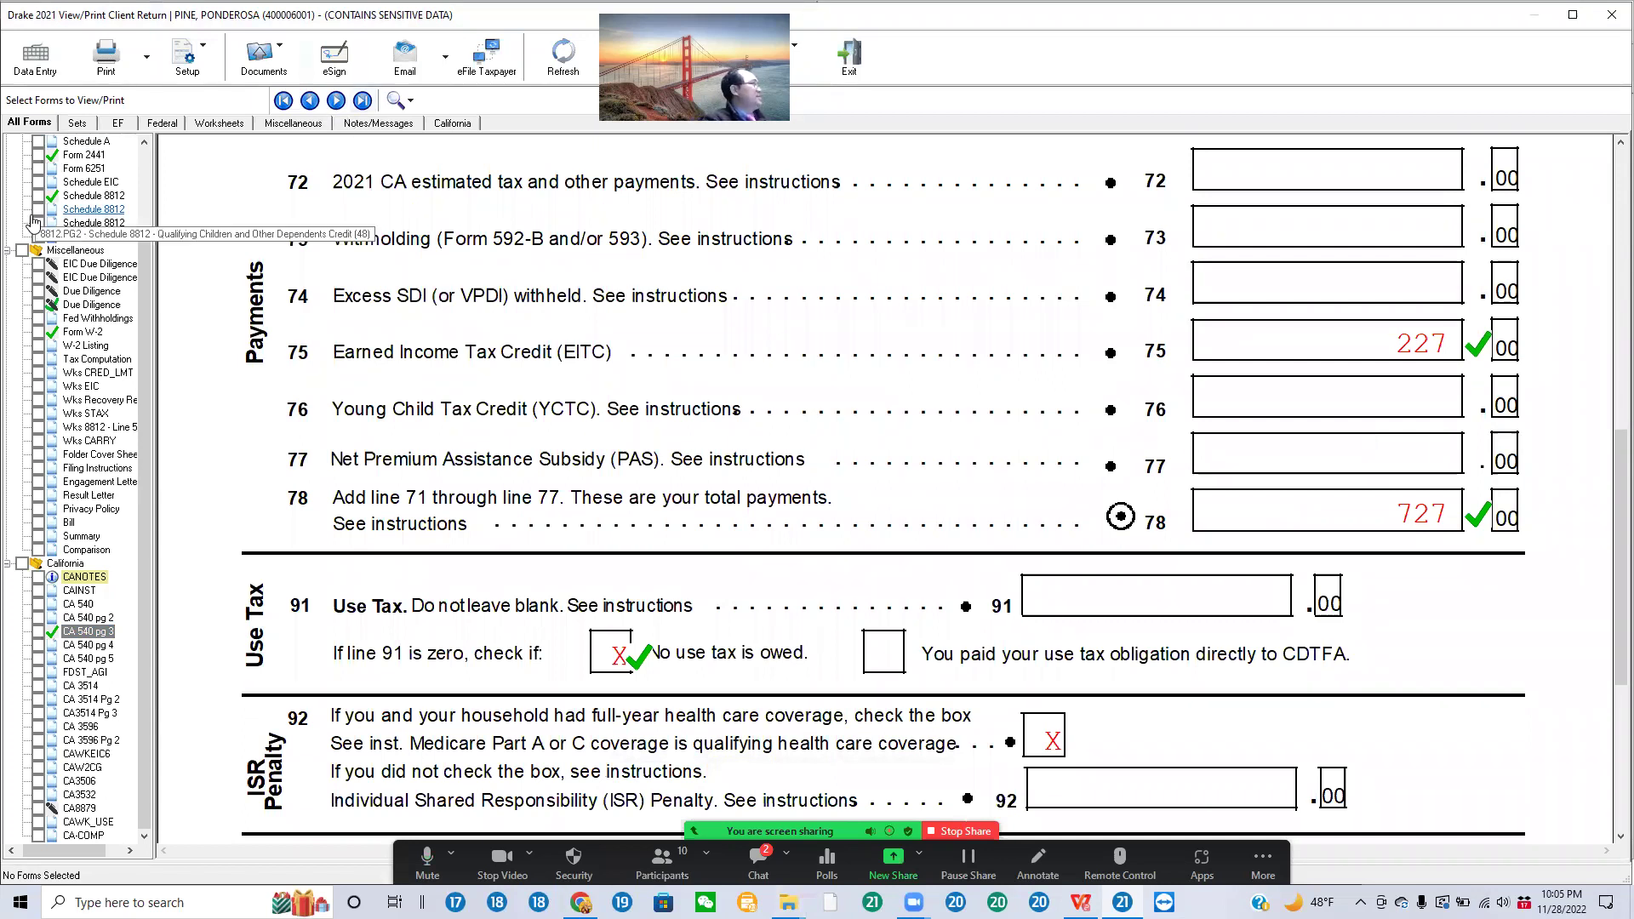
{"action": "scroll", "coordinate": [101, 243], "scroll_direction": "up", "scroll_amount": 3}
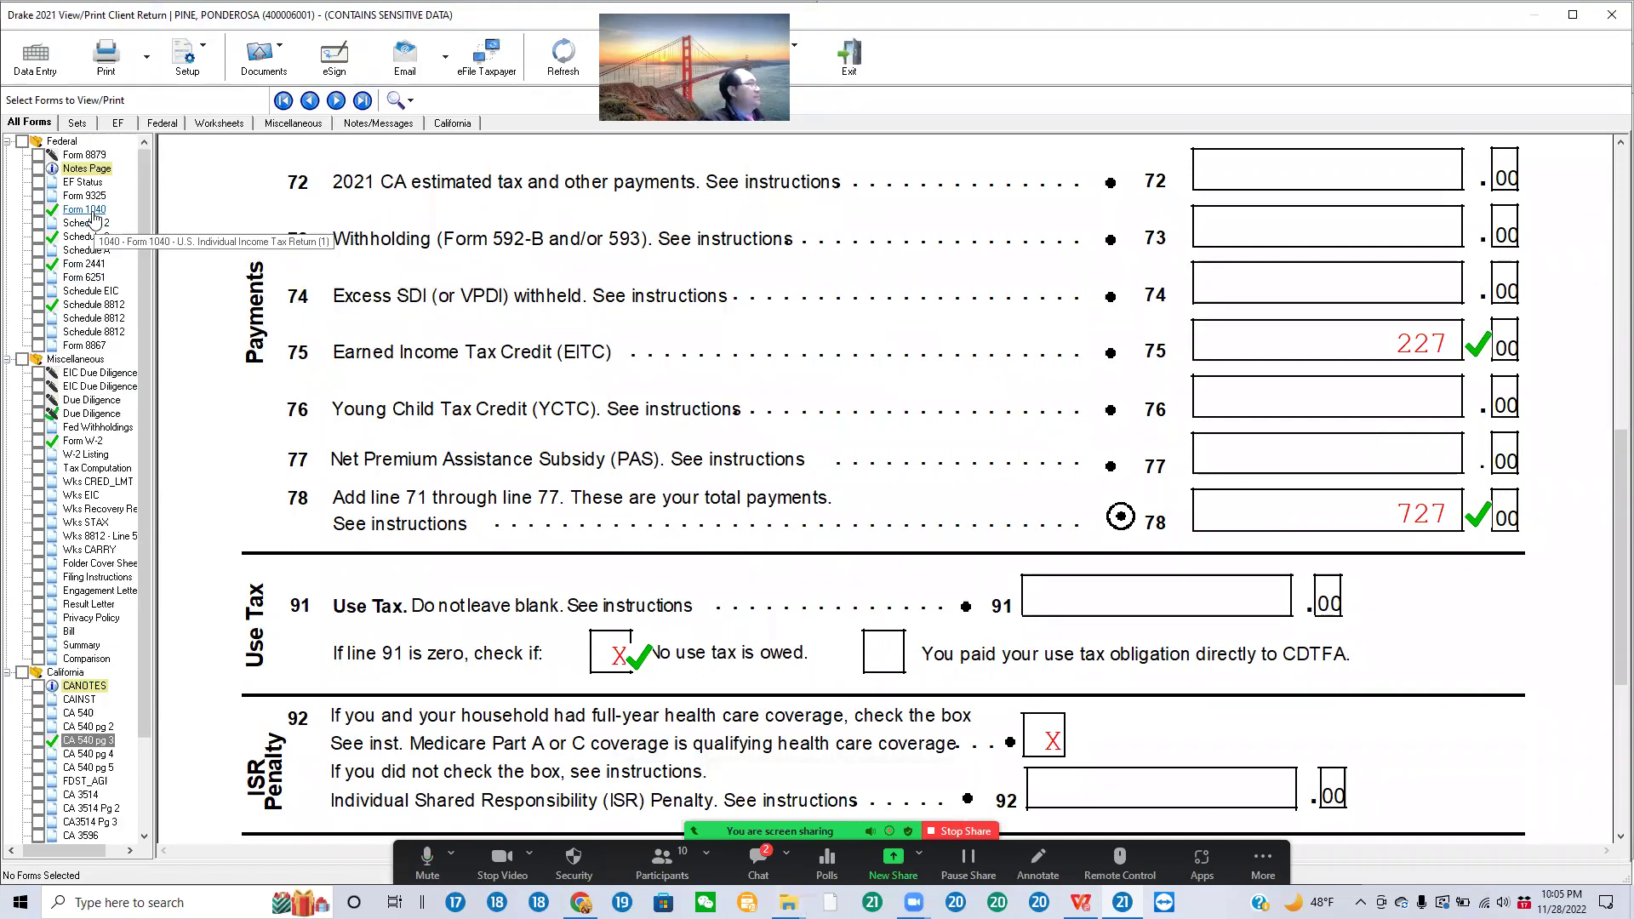
Step: Review Form 1040's ticked dependent, 21,500 wages and AGI lines, then stop the Zoom screen share
{"action": "left_click", "coordinate": [84, 209]}
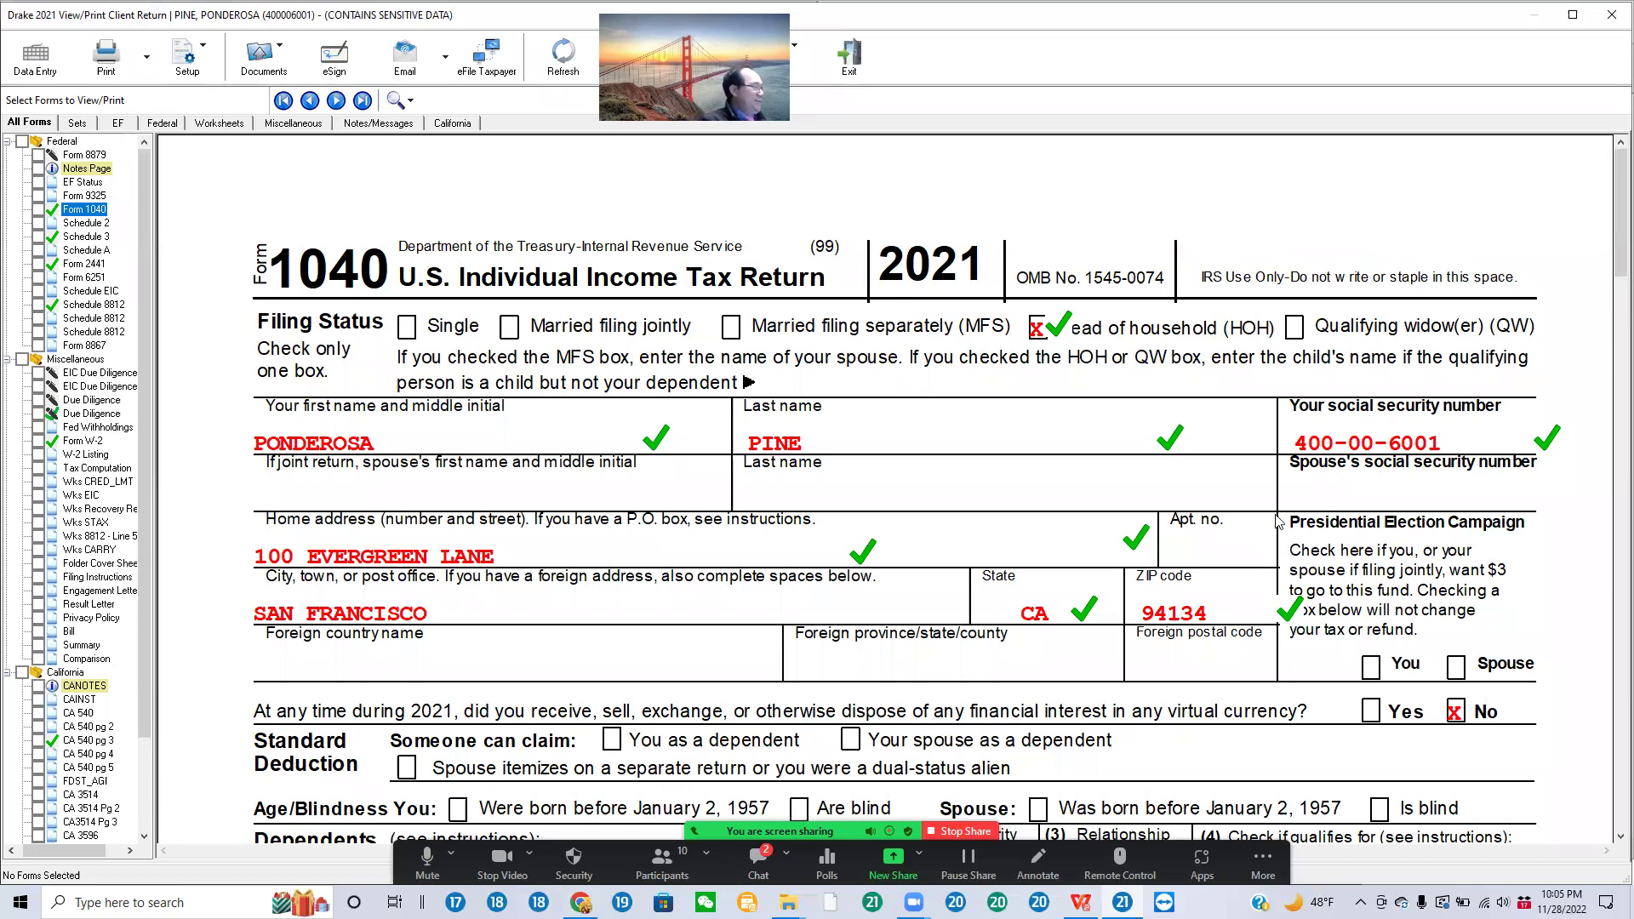
{"action": "scroll", "coordinate": [1277, 521], "scroll_direction": "down", "scroll_amount": 3}
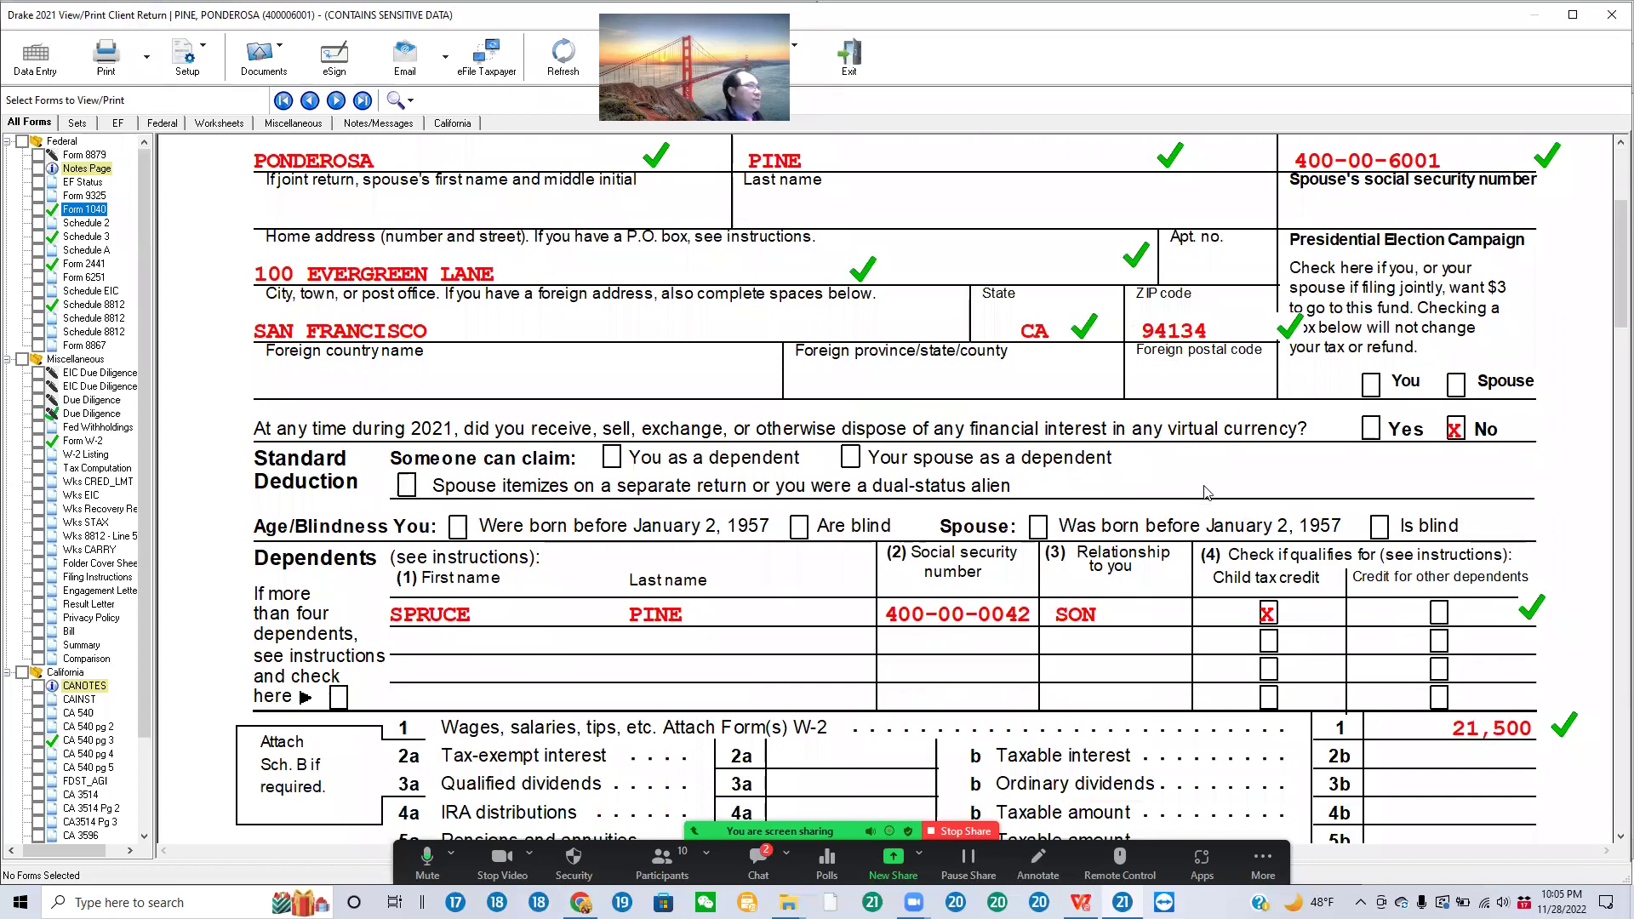
{"action": "scroll", "coordinate": [1206, 492], "scroll_direction": "up", "scroll_amount": 3}
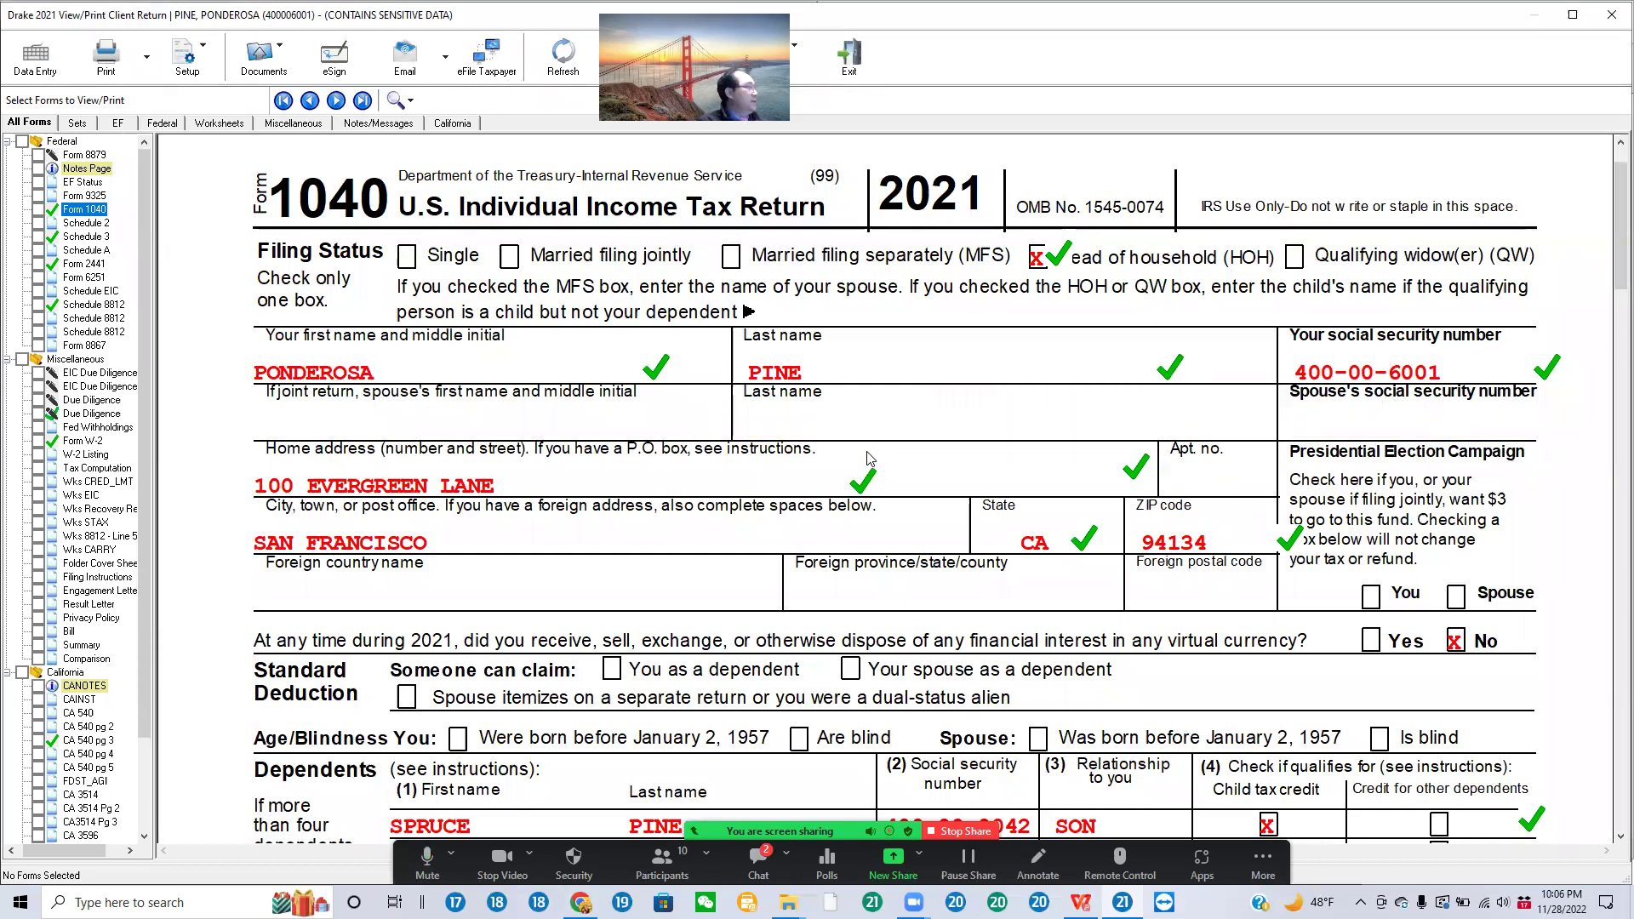
{"action": "scroll", "coordinate": [869, 460], "scroll_direction": "down", "scroll_amount": 5}
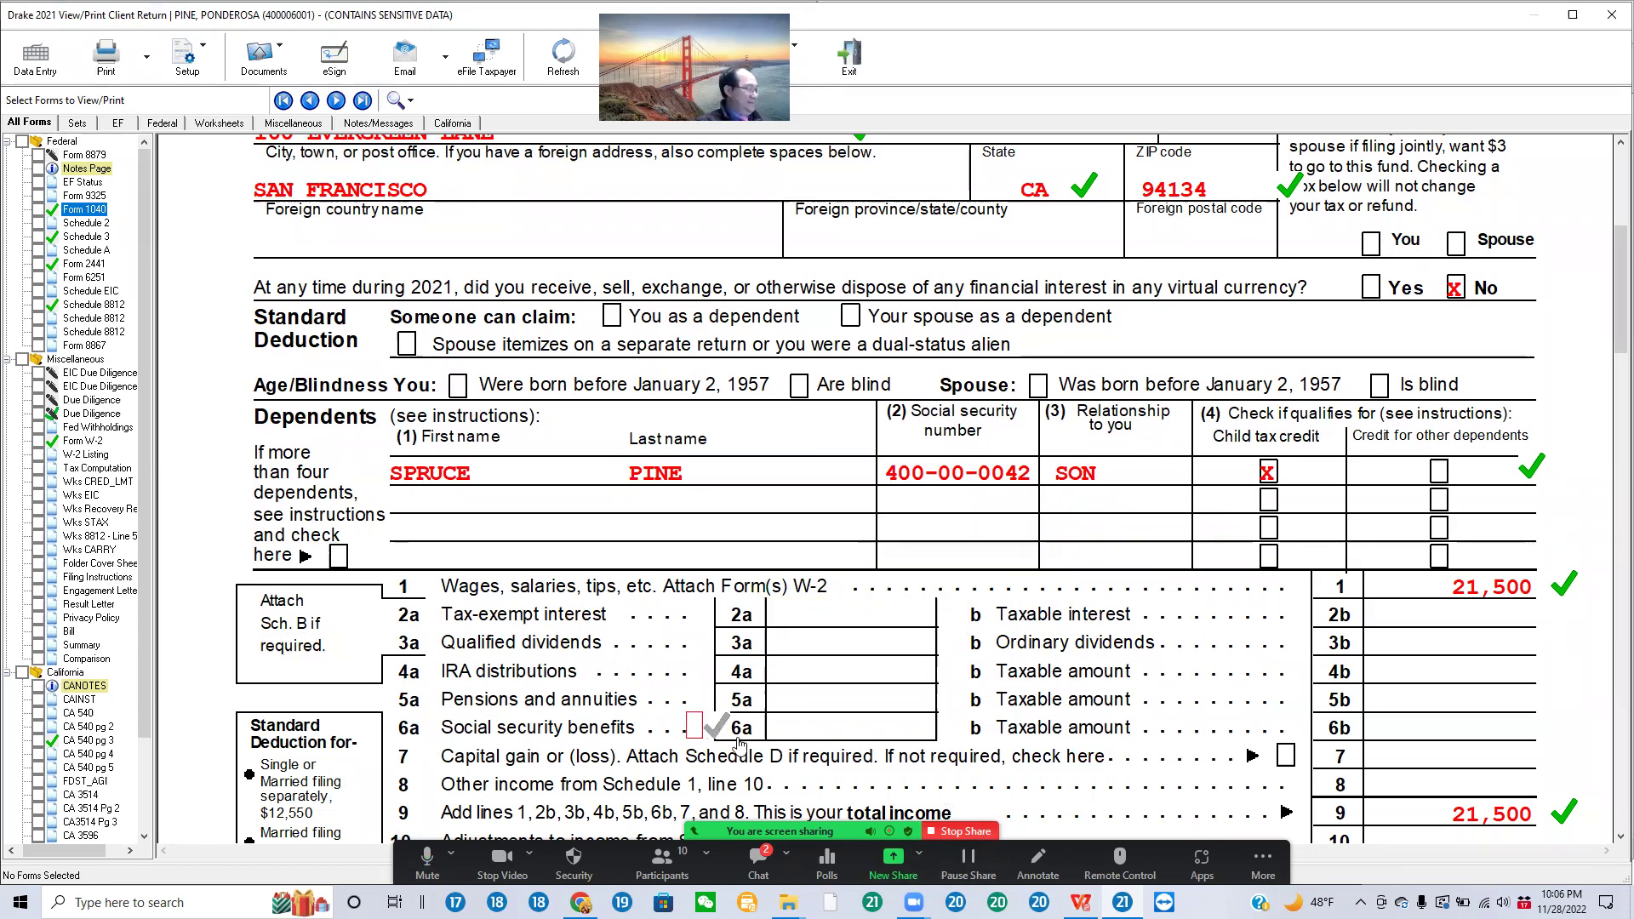
{"action": "scroll", "coordinate": [803, 719], "scroll_direction": "down", "scroll_amount": 3}
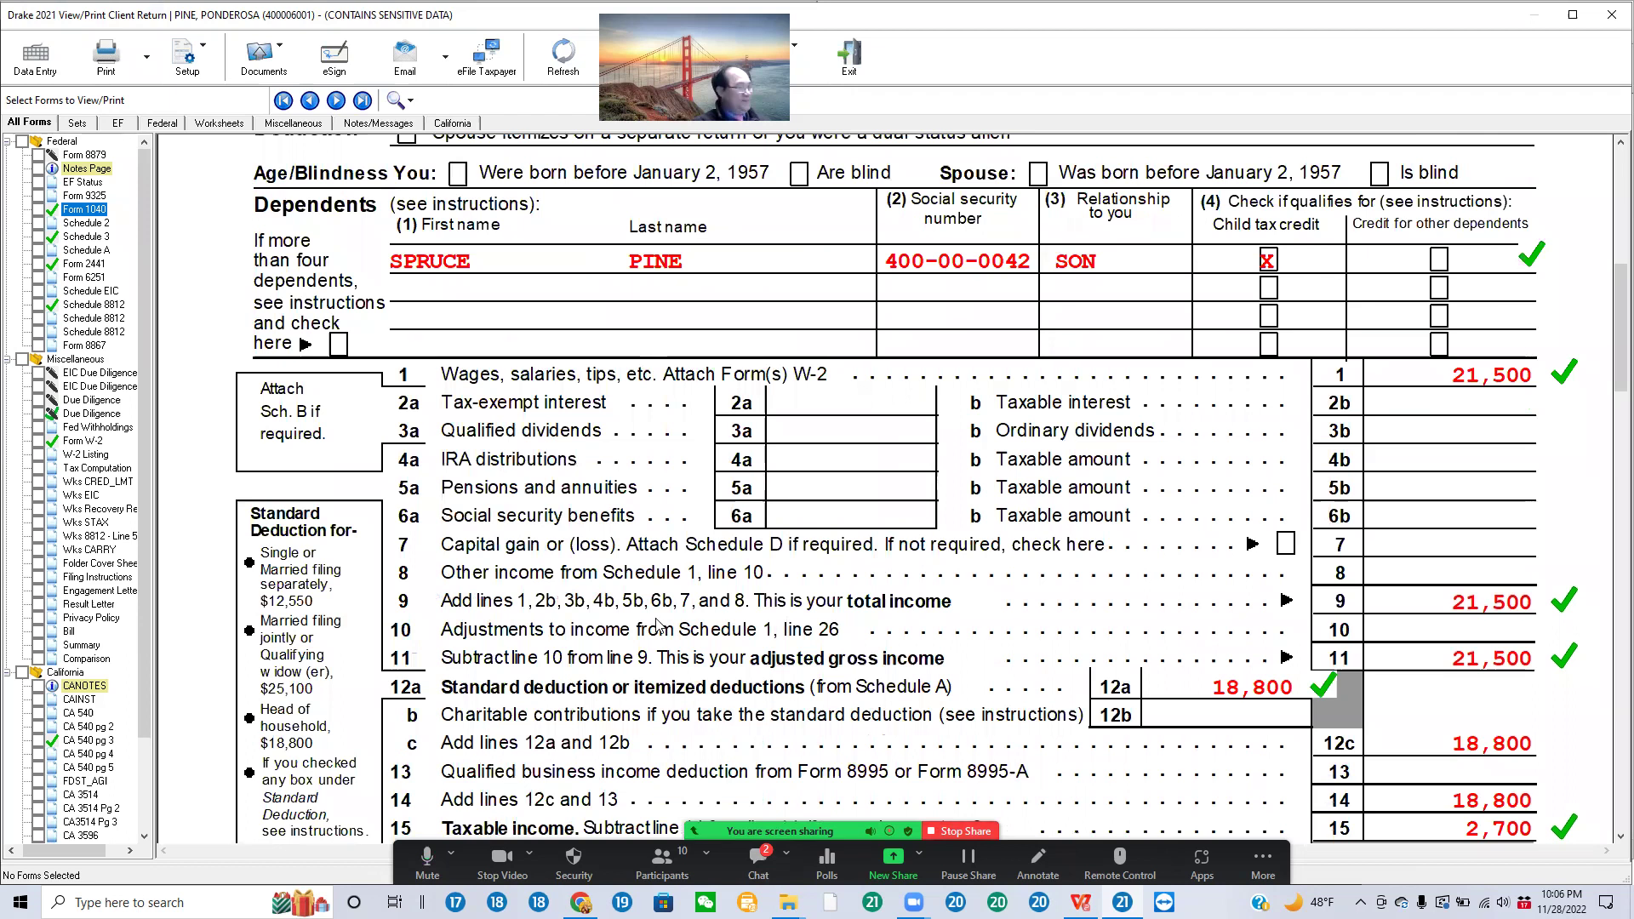
{"action": "left_click", "coordinate": [970, 830]}
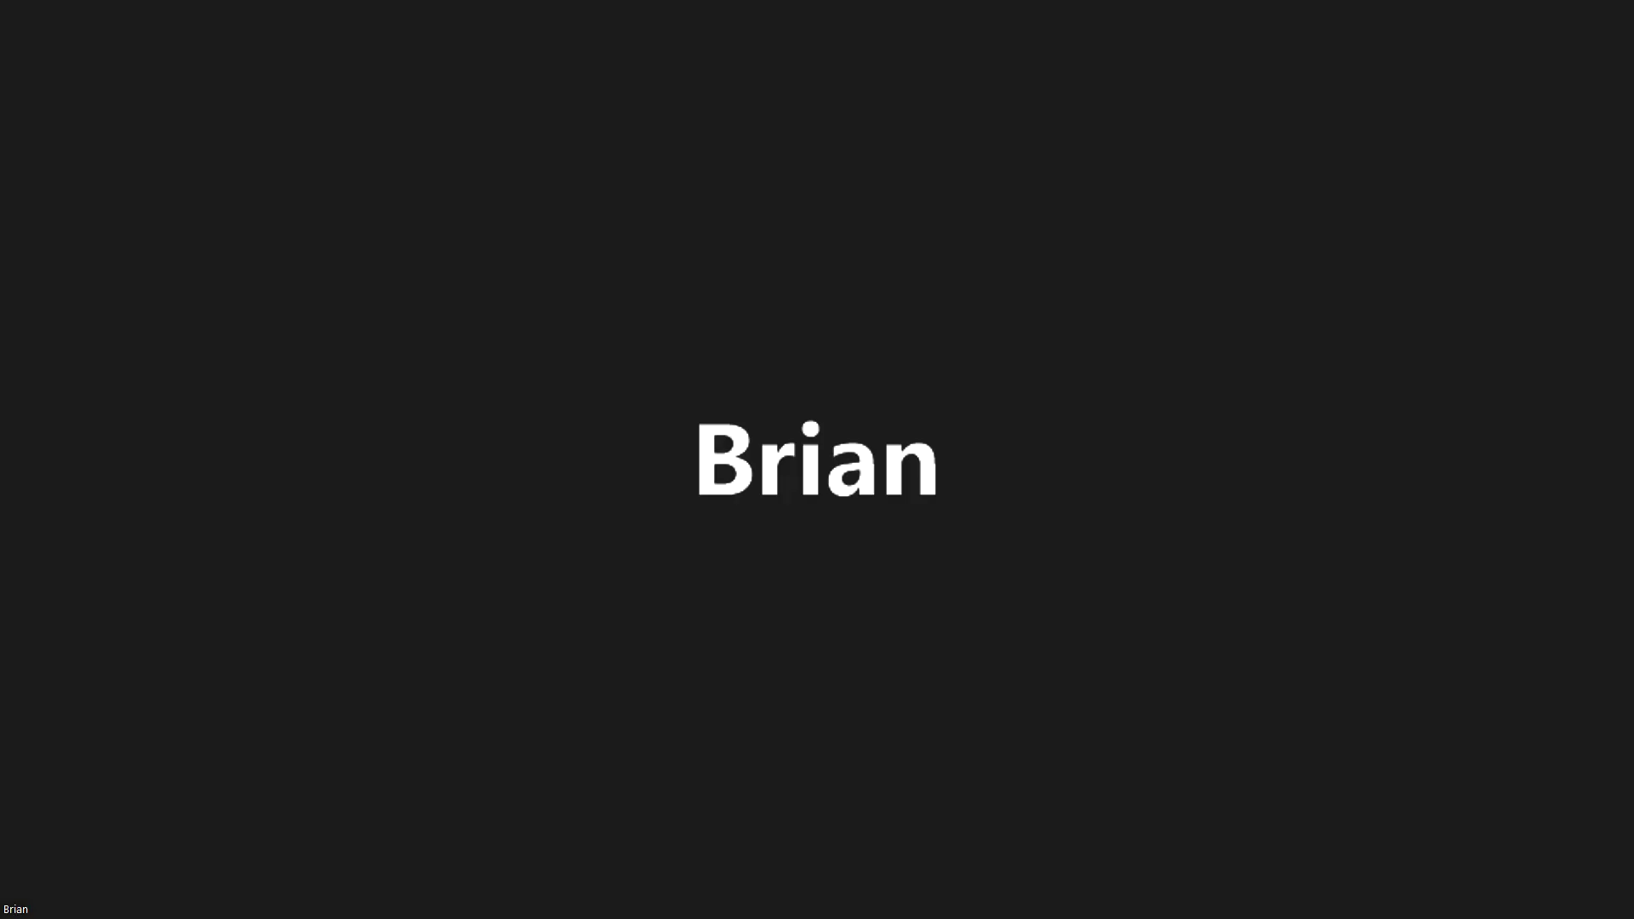